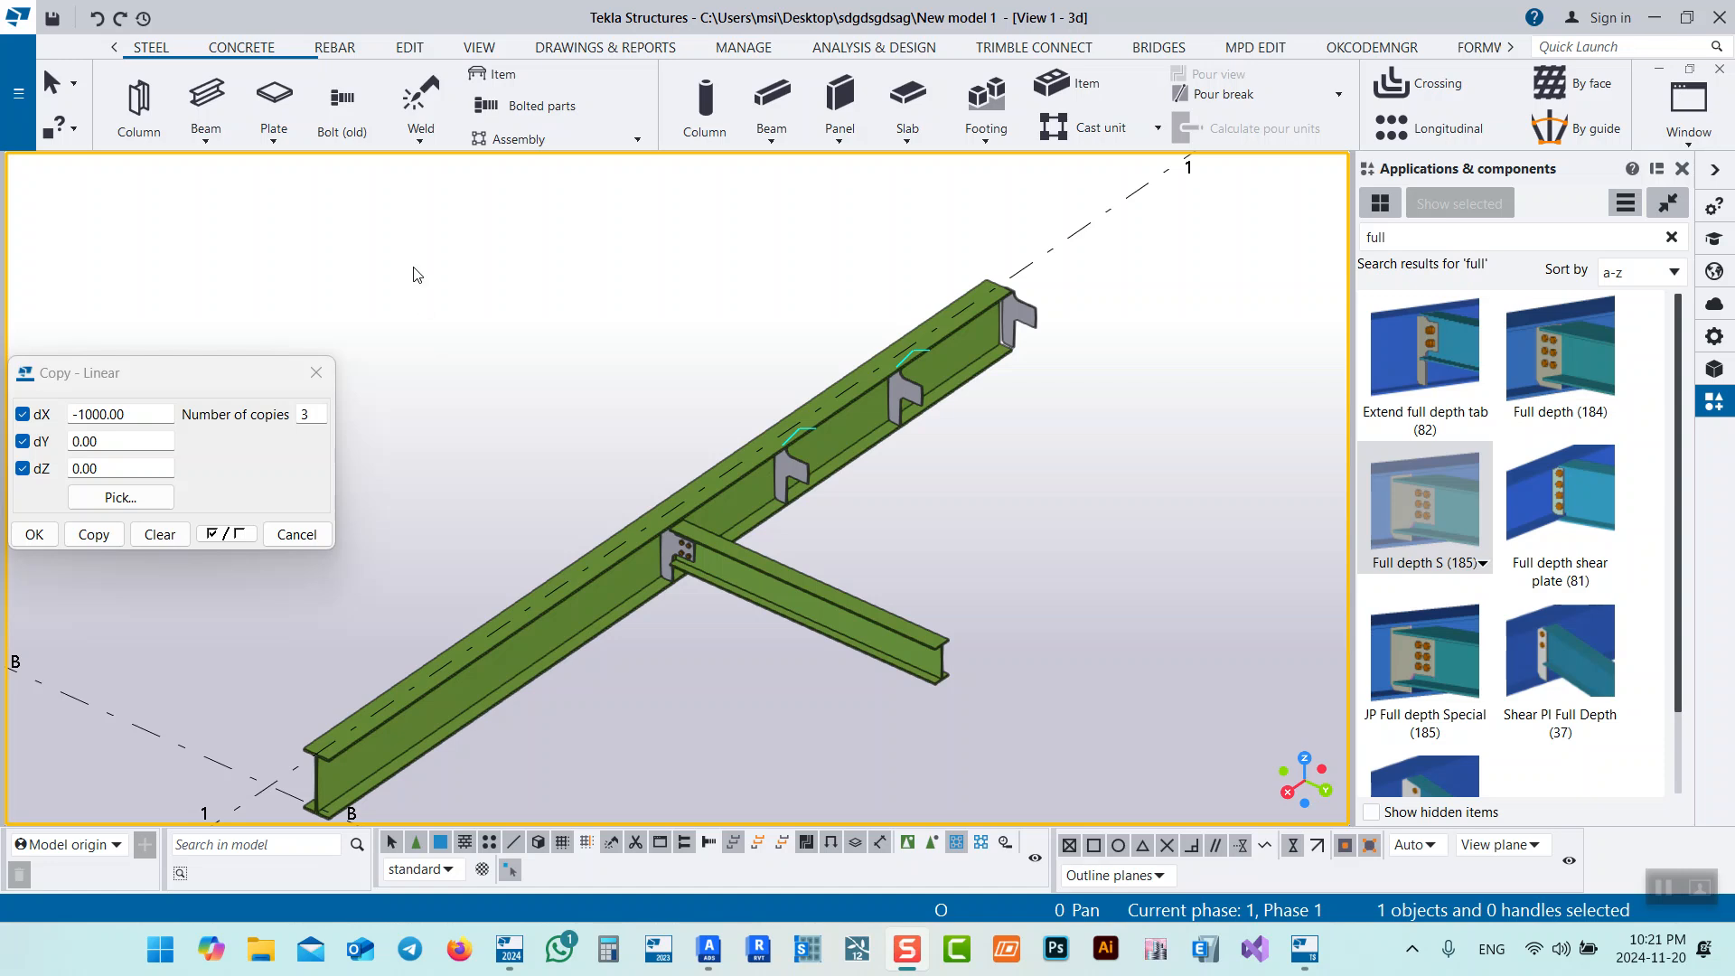
Close the linear copy settings, then select the main beam with component-object selection active and turn off direct modification
click(324, 371)
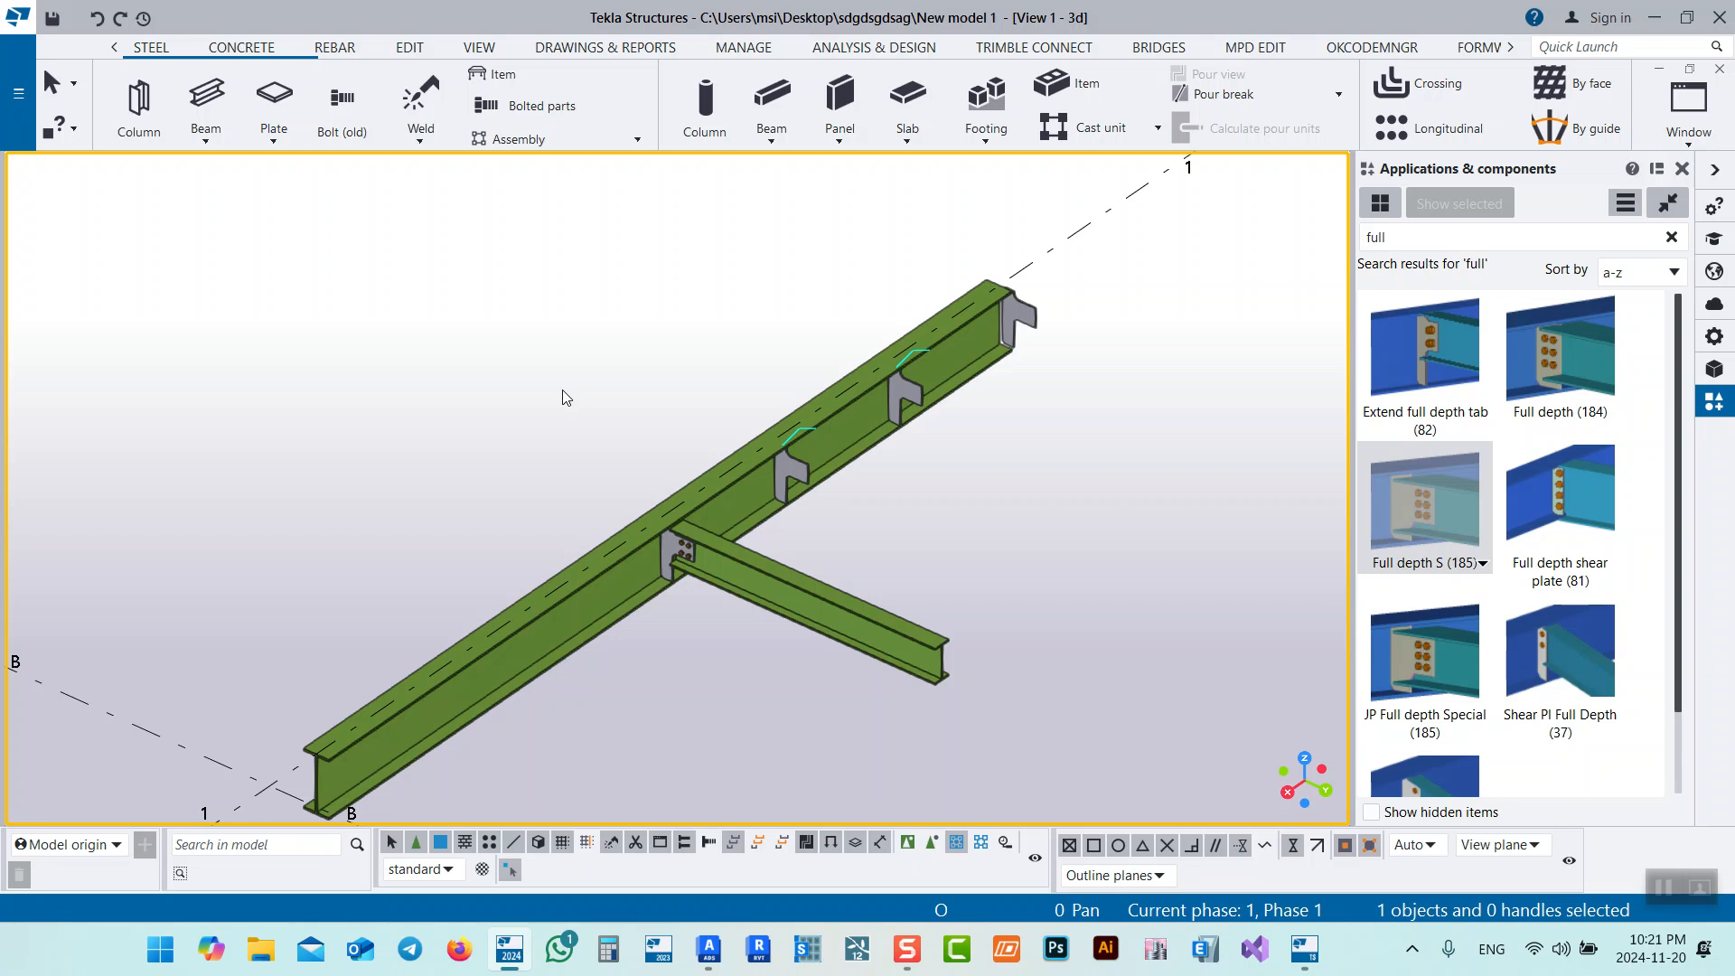
middle_drag(1117, 486, 935, 425)
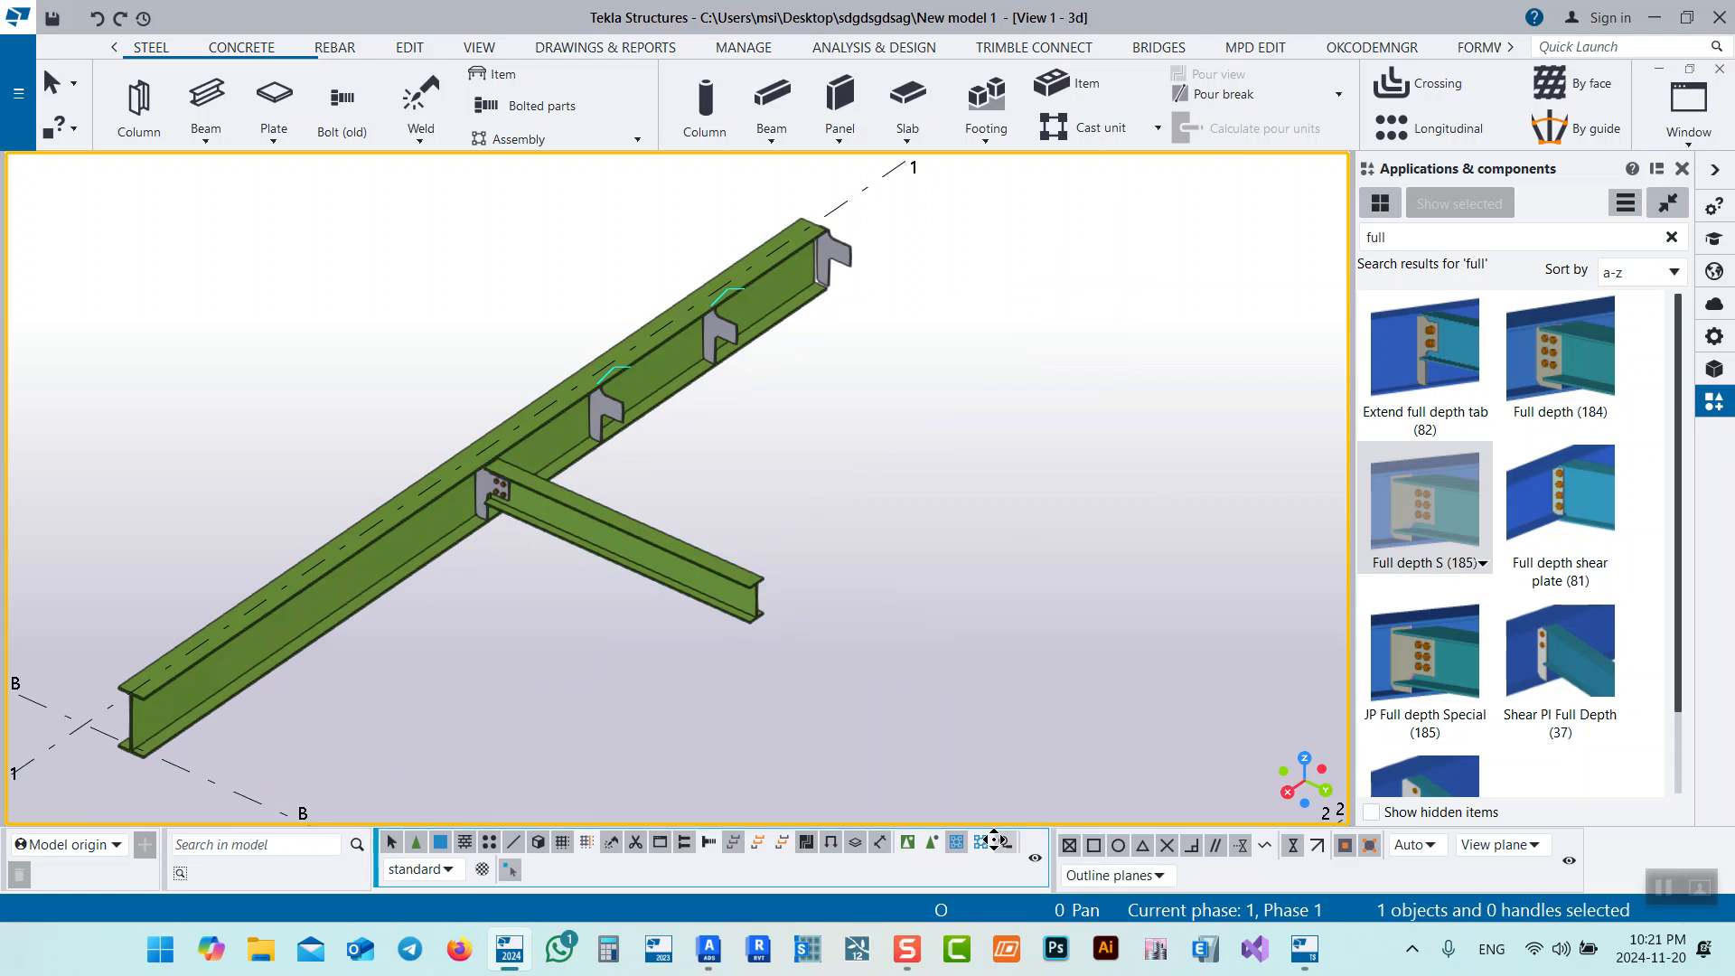
click(934, 850)
click(446, 537)
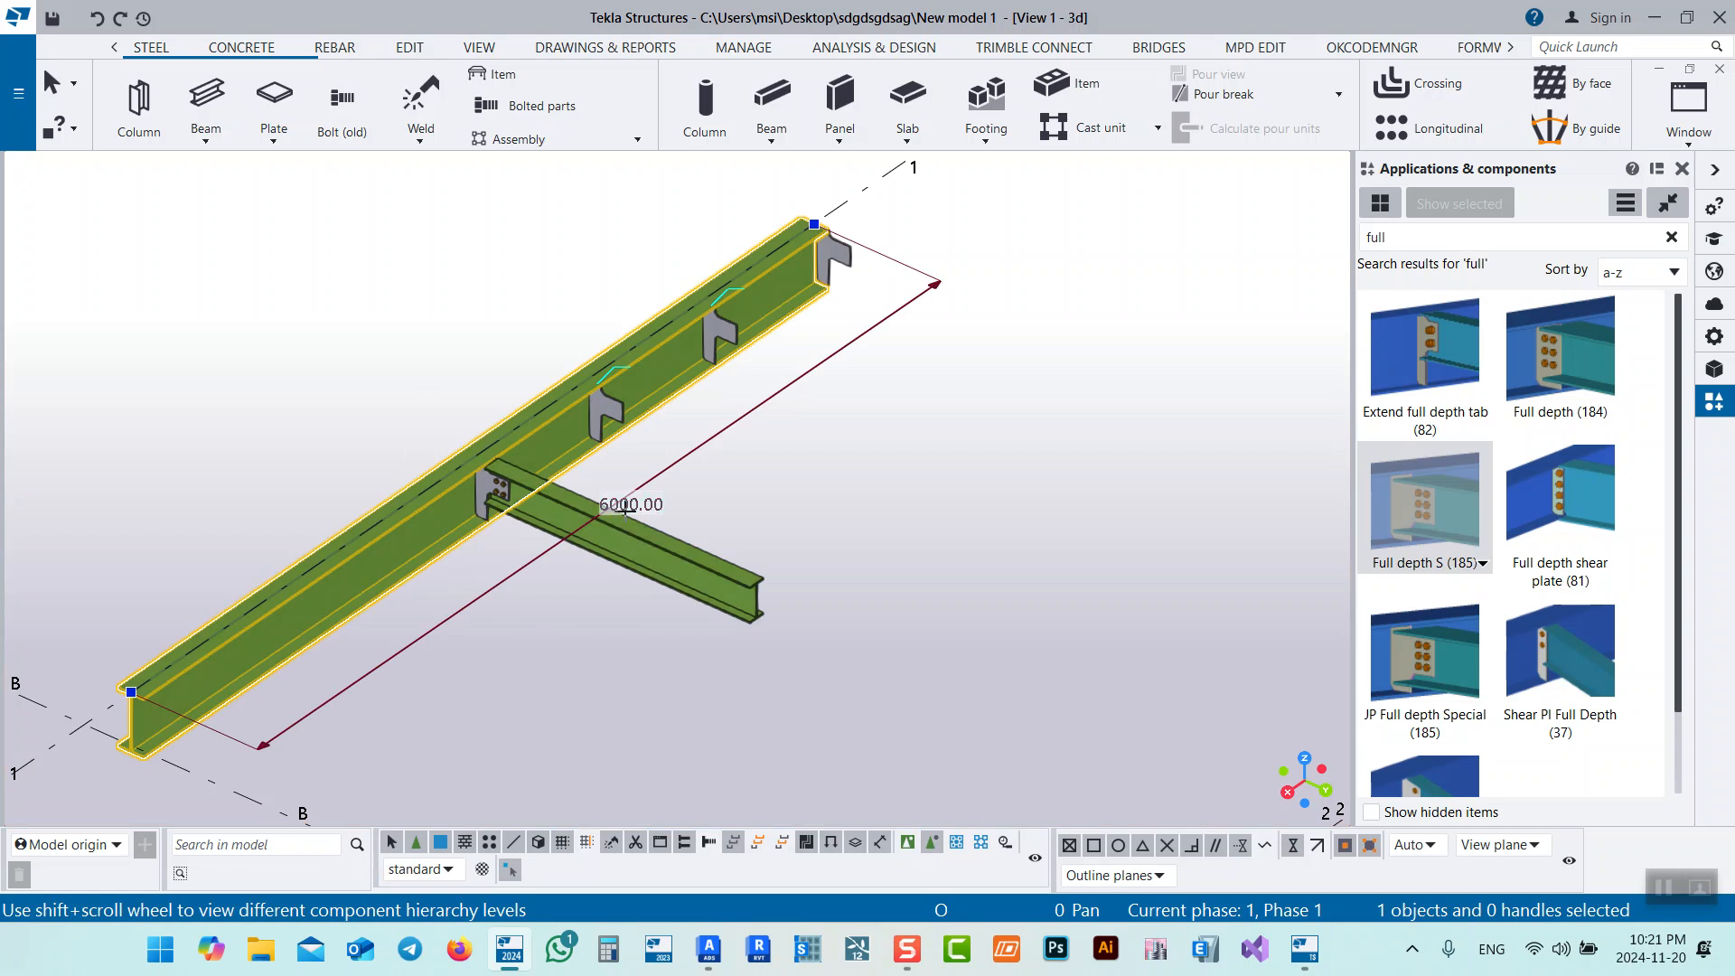
click(509, 872)
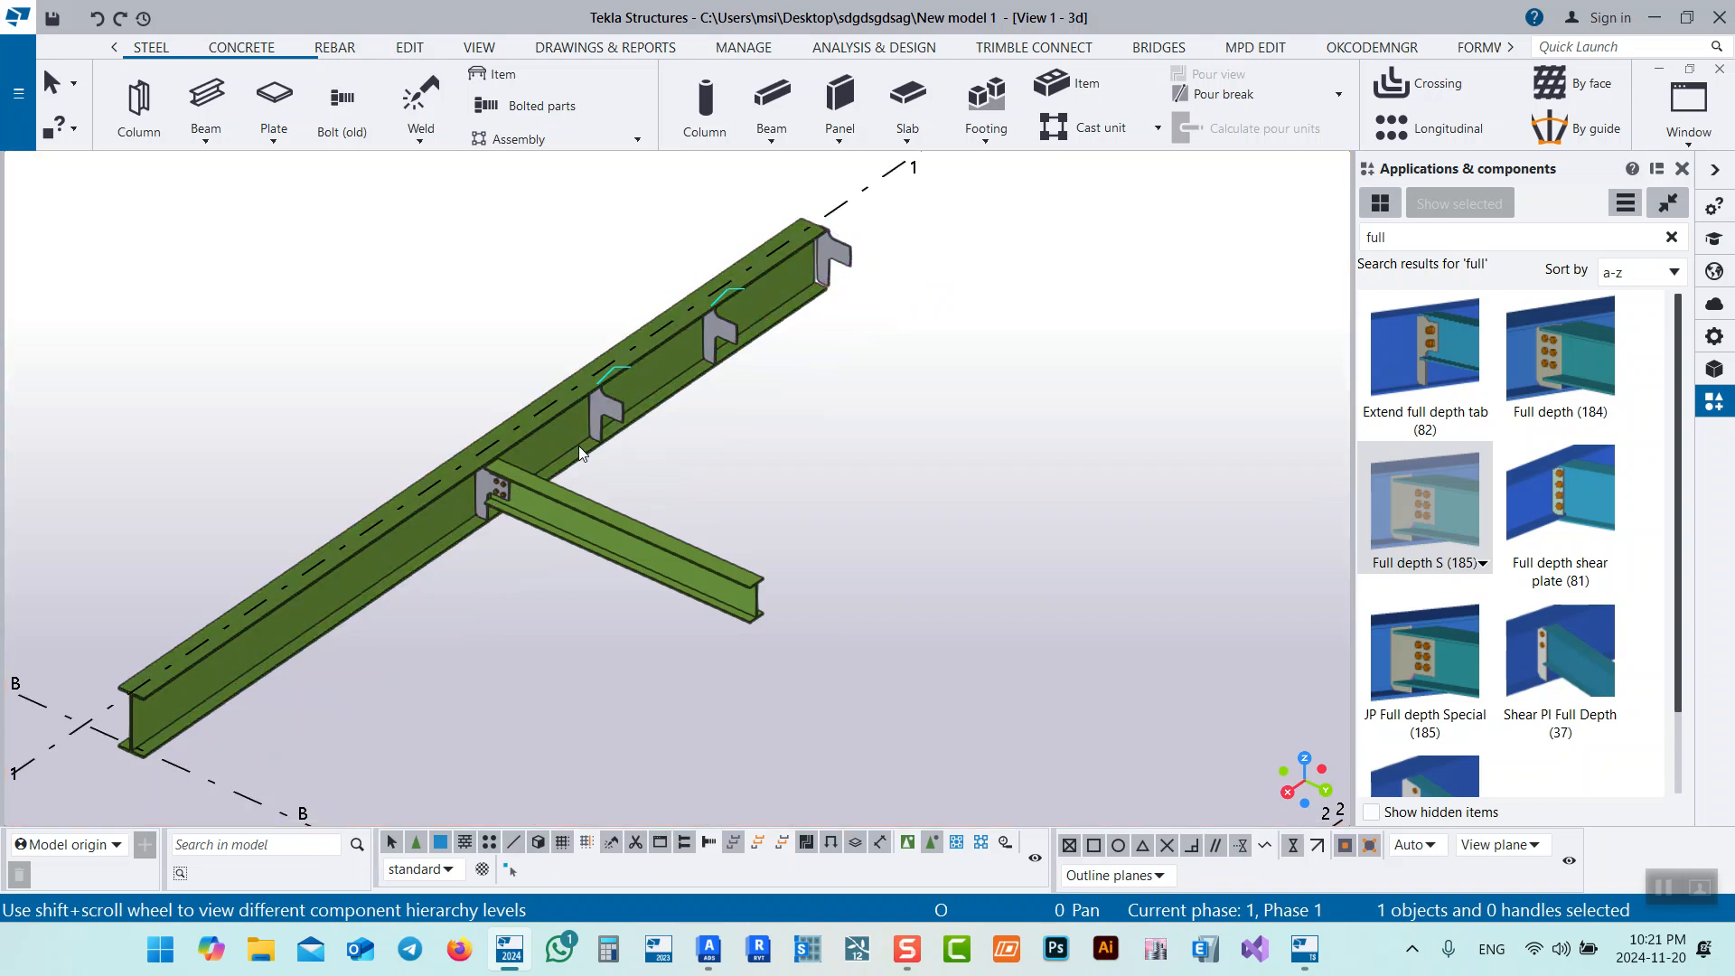
Examine the copied plates along the main beam and the bolted connection to the secondary beam
middle_drag(557, 486, 620, 475)
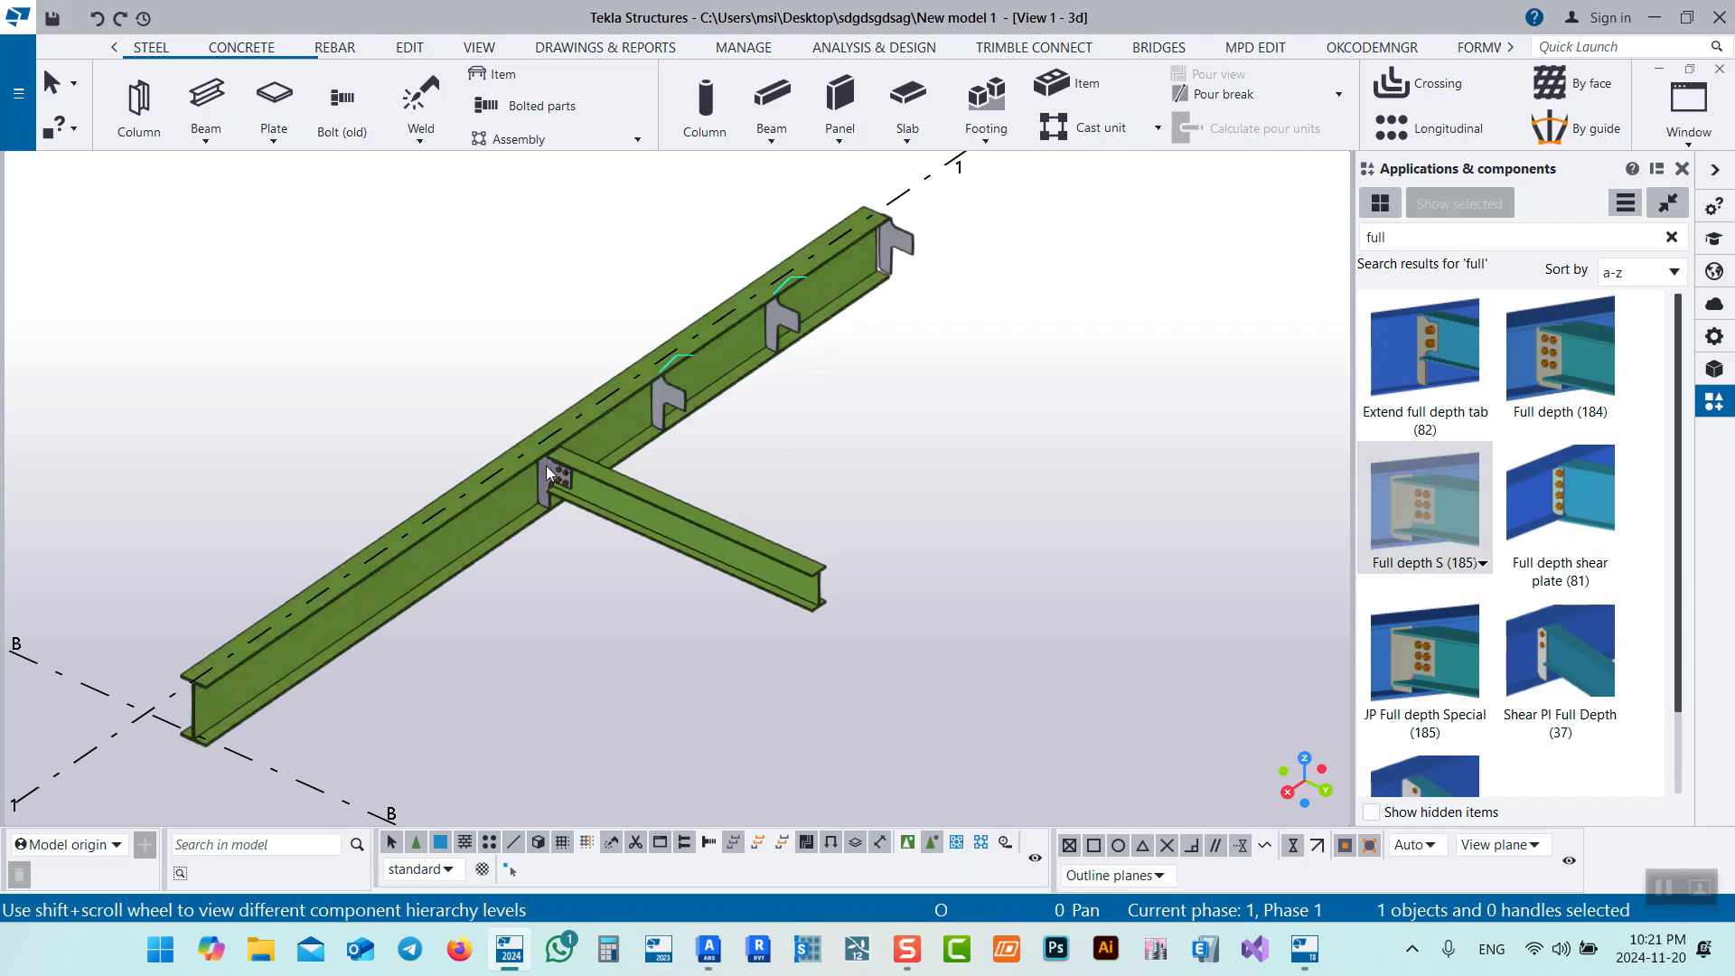
scroll(801, 313, up, 5)
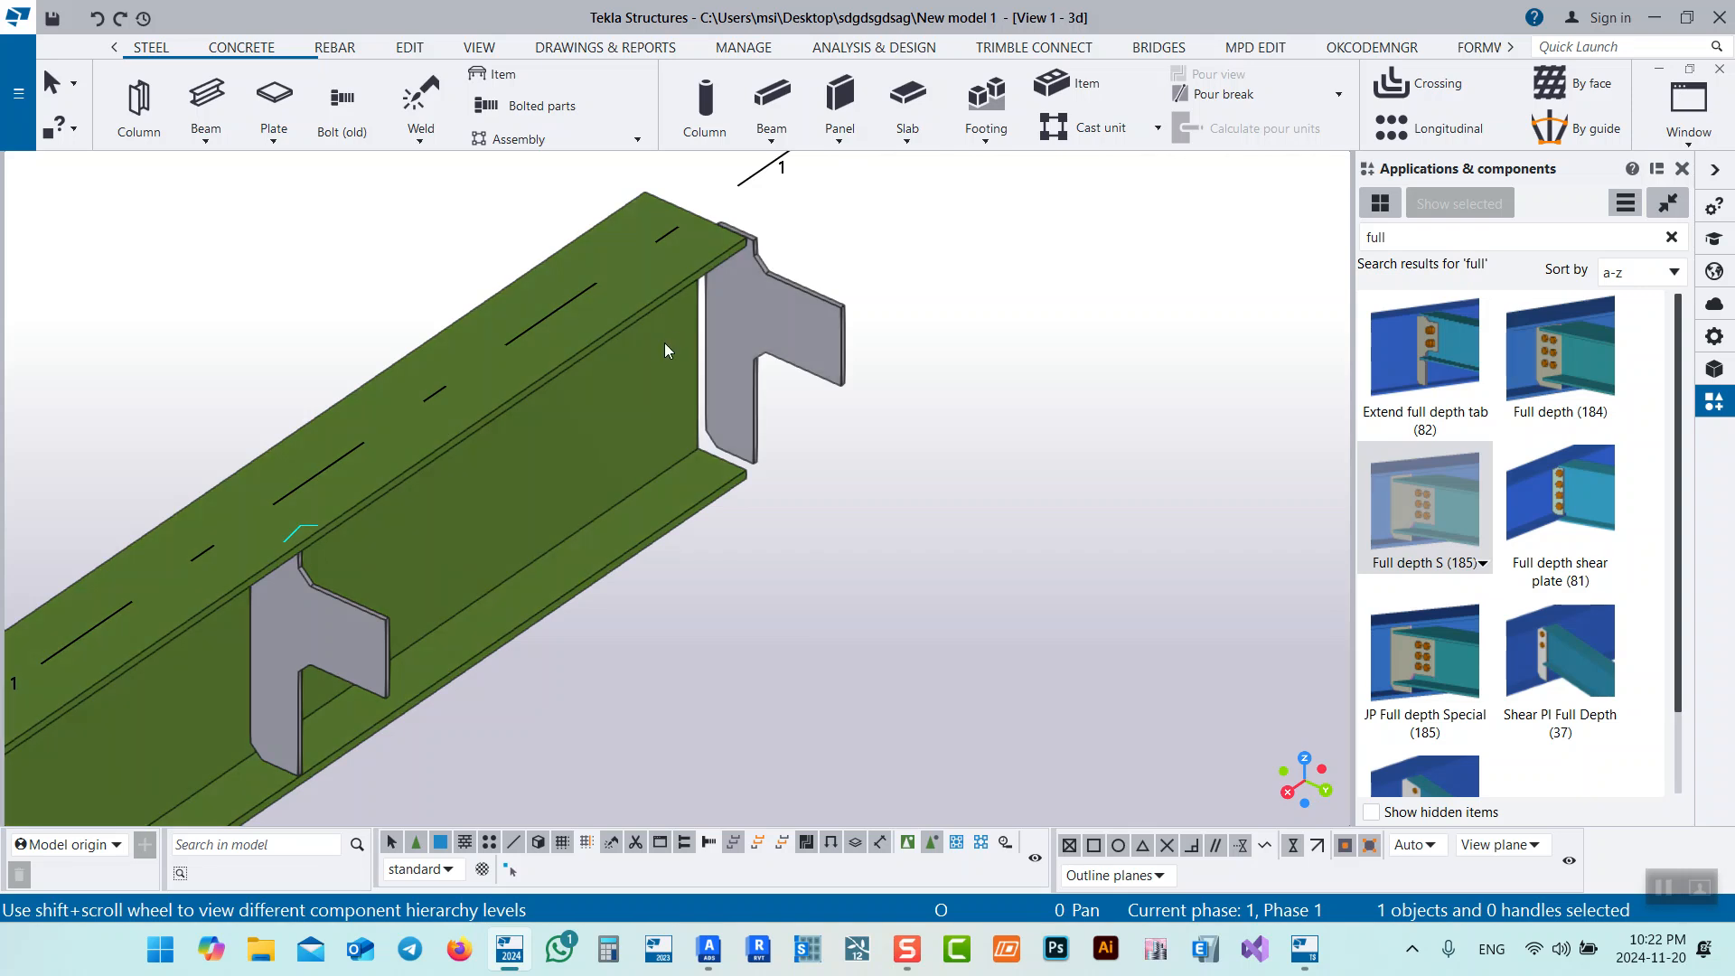
scroll(658, 334, down, 5)
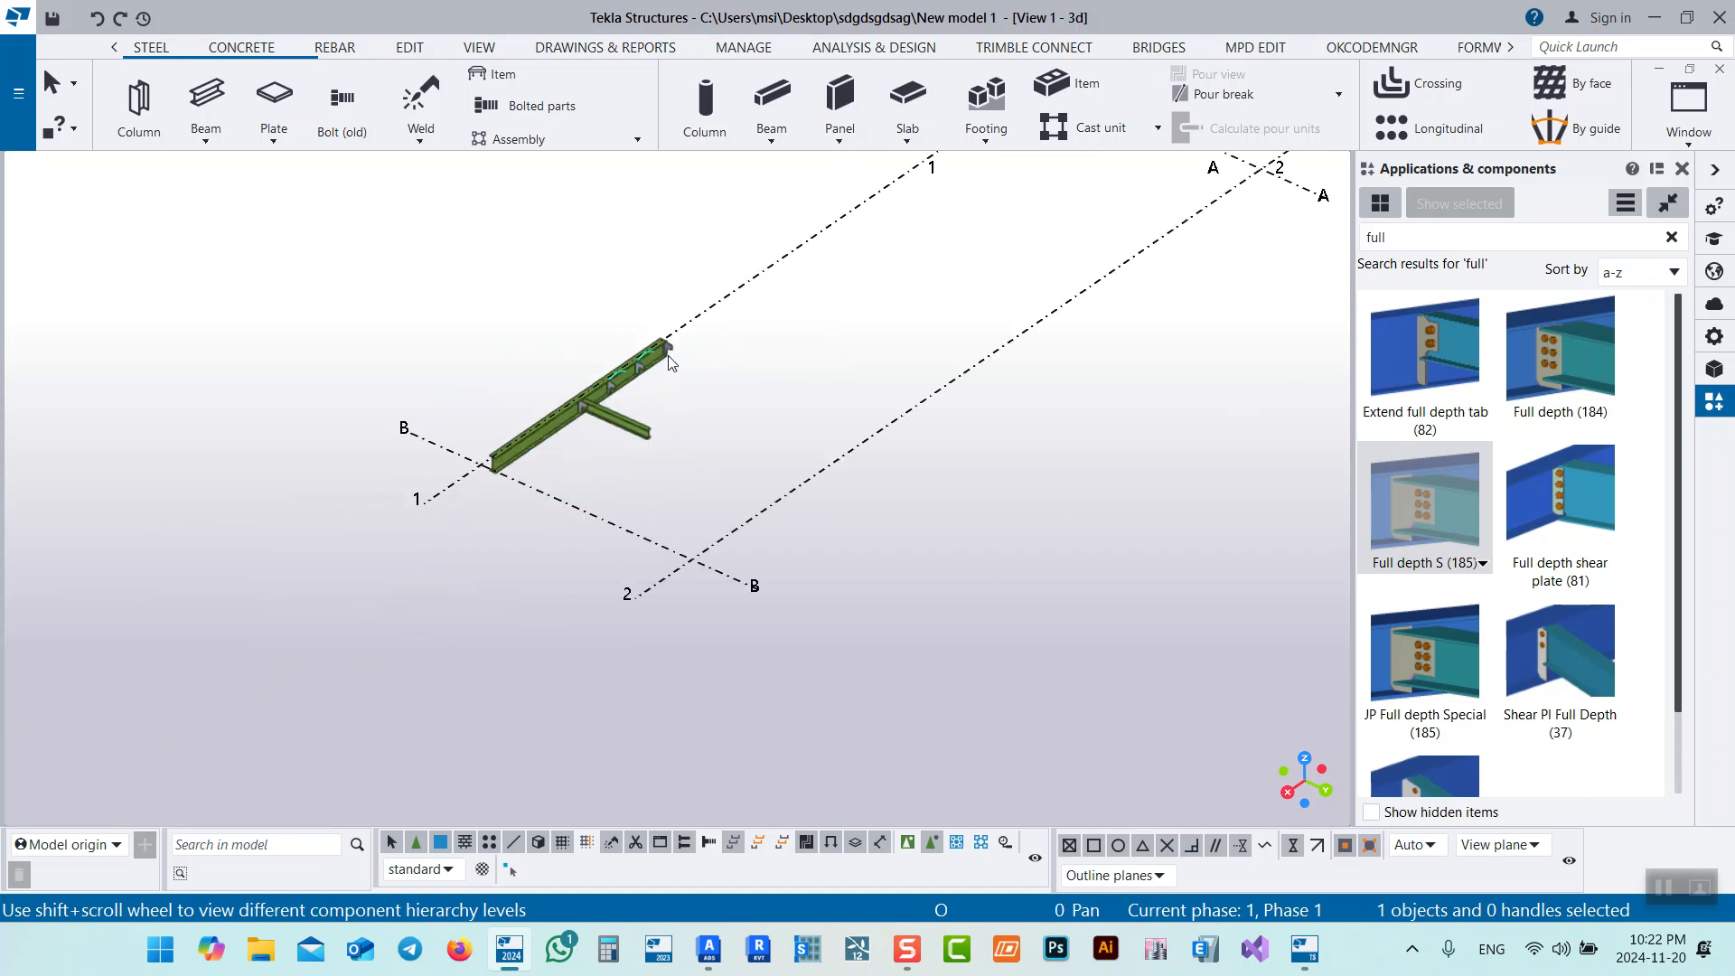
scroll(599, 397, up, 3)
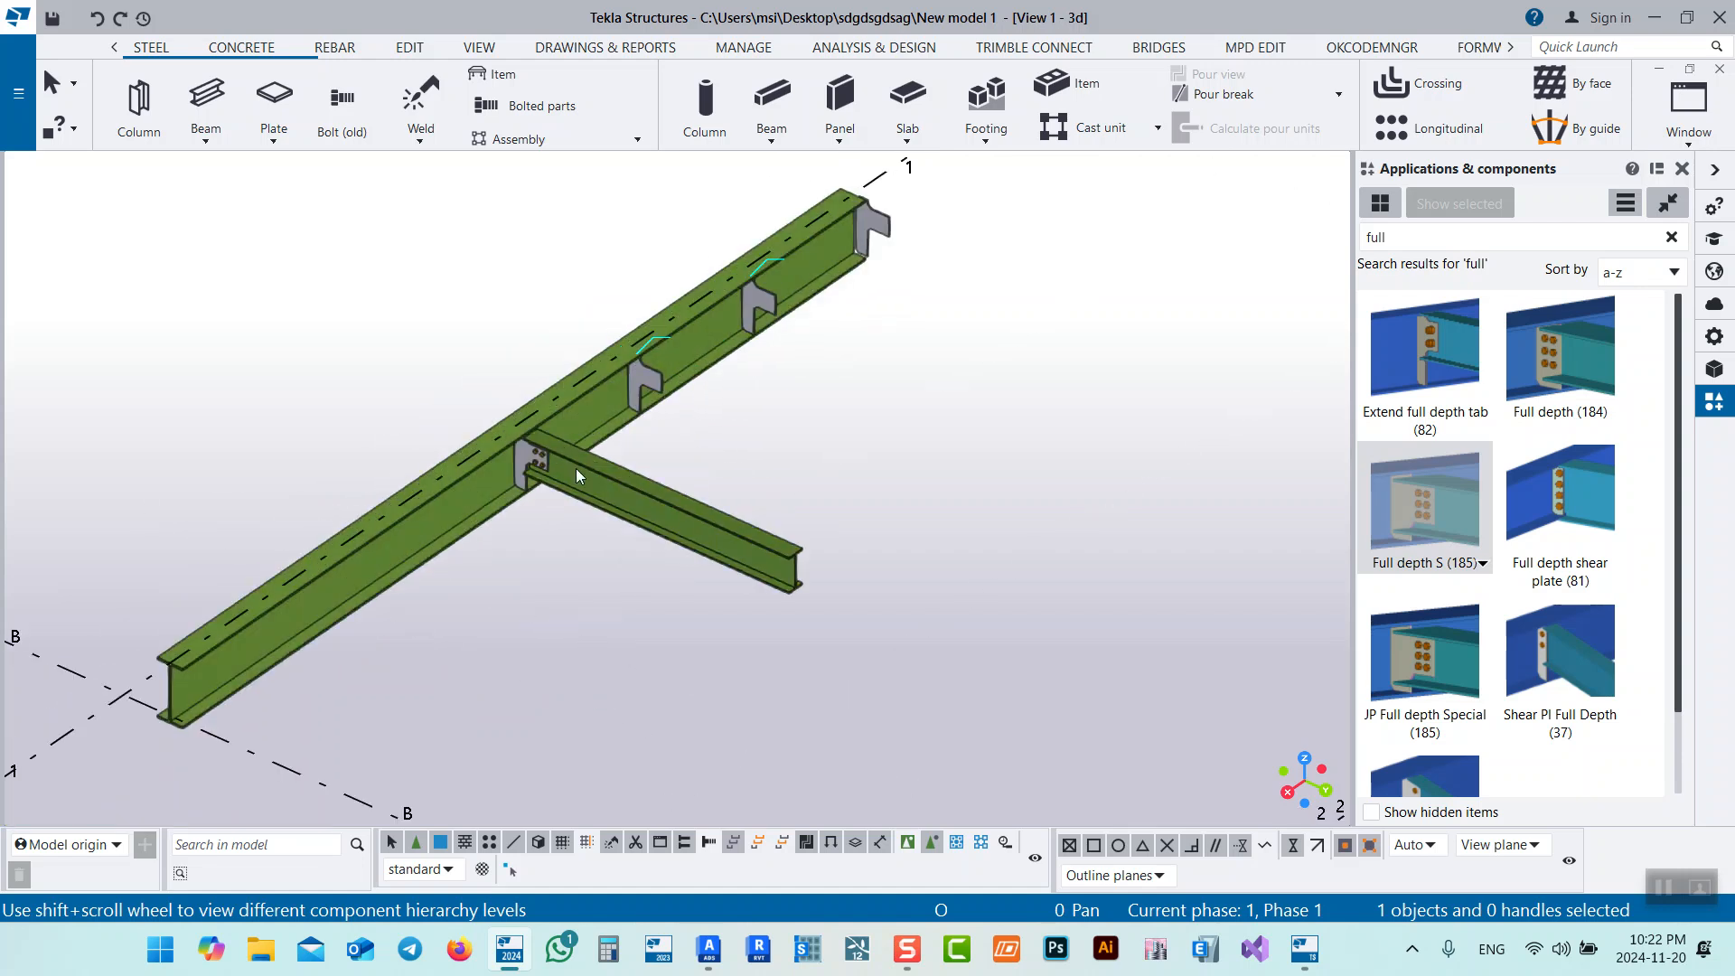
middle_drag(551, 480, 553, 541)
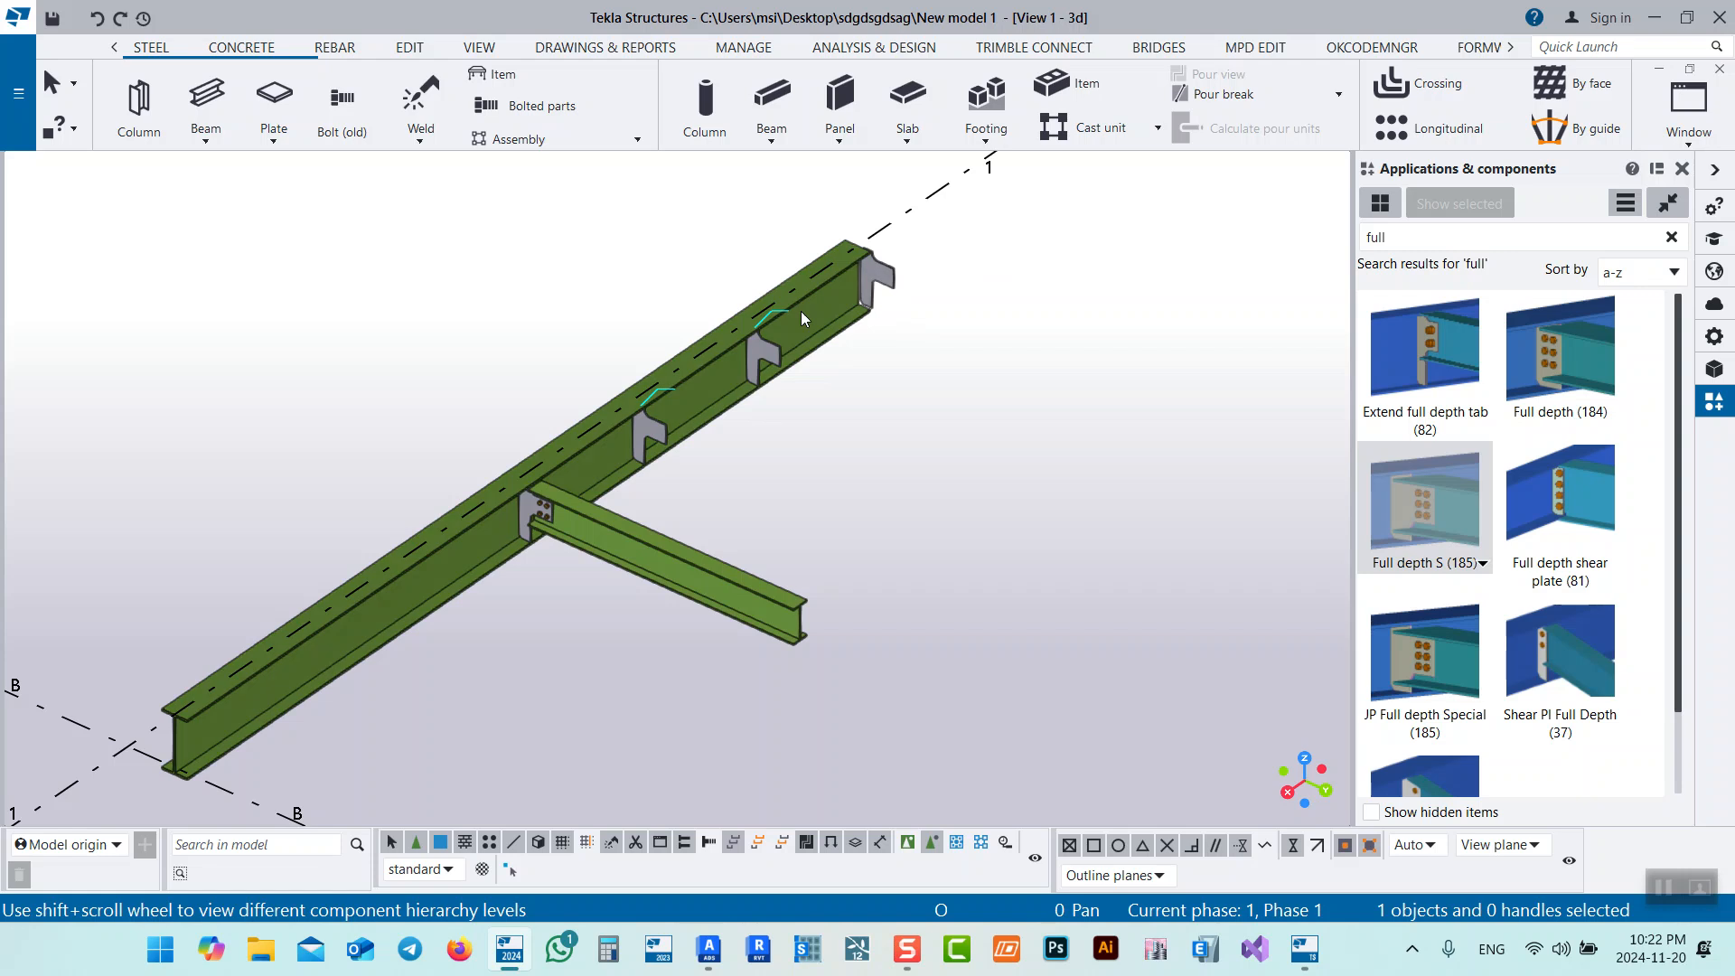
scroll(783, 327, up, 4)
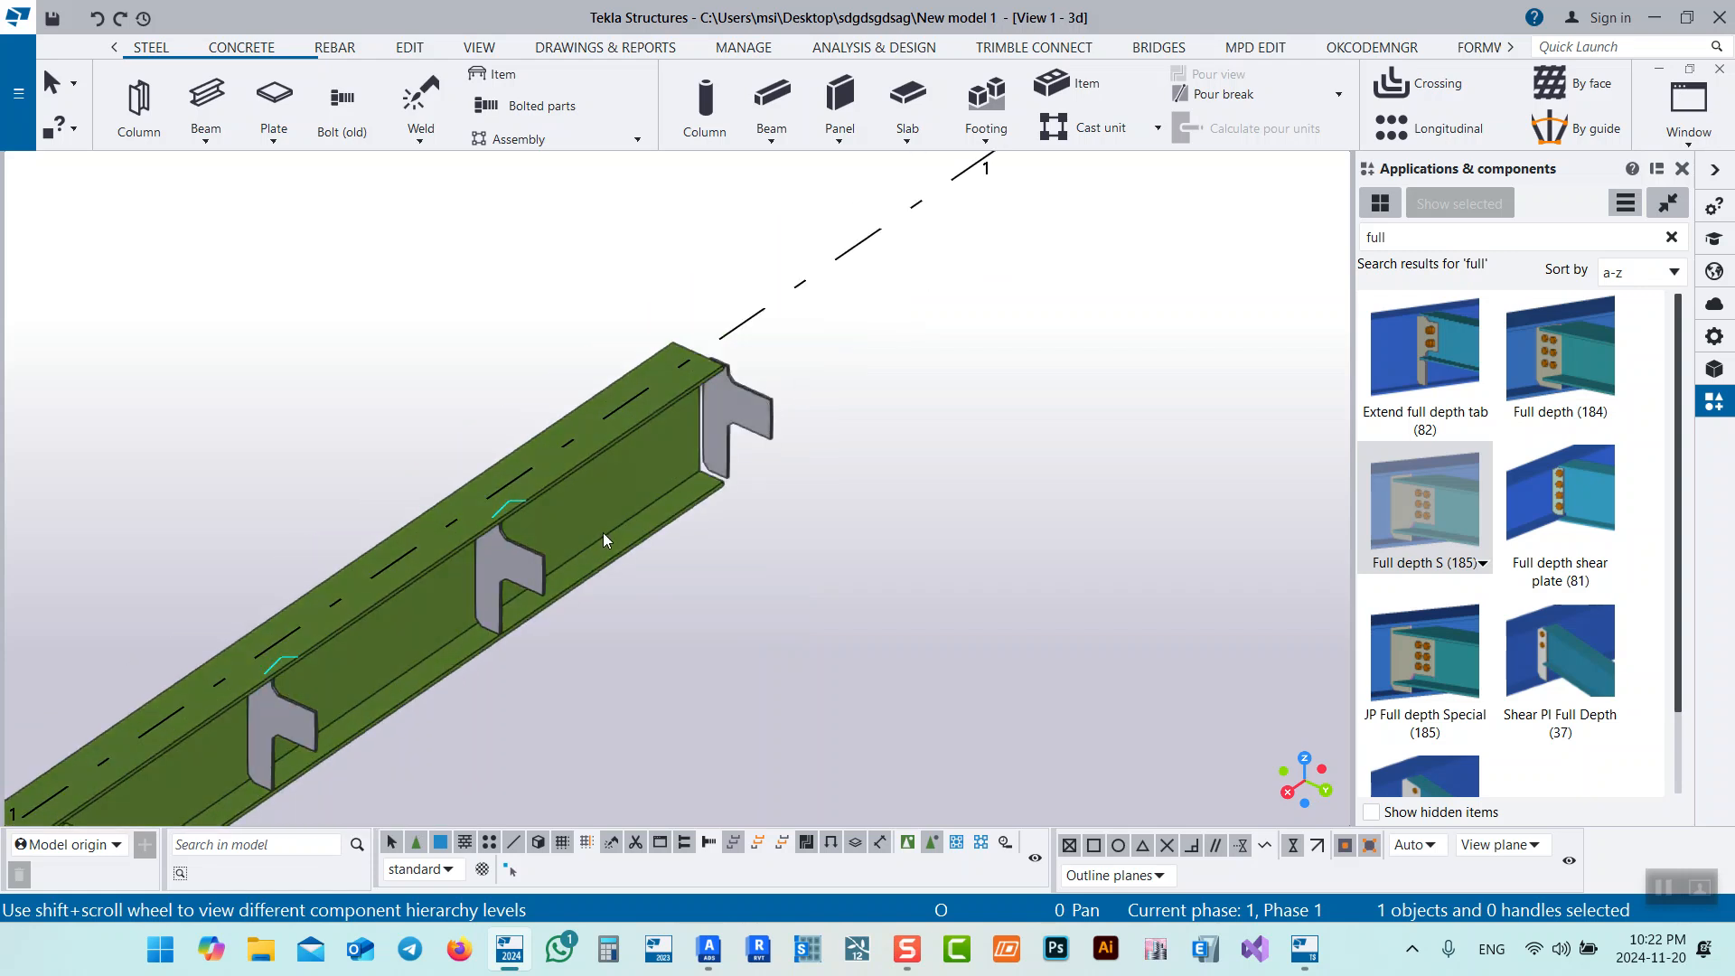
scroll(765, 369, down, 4)
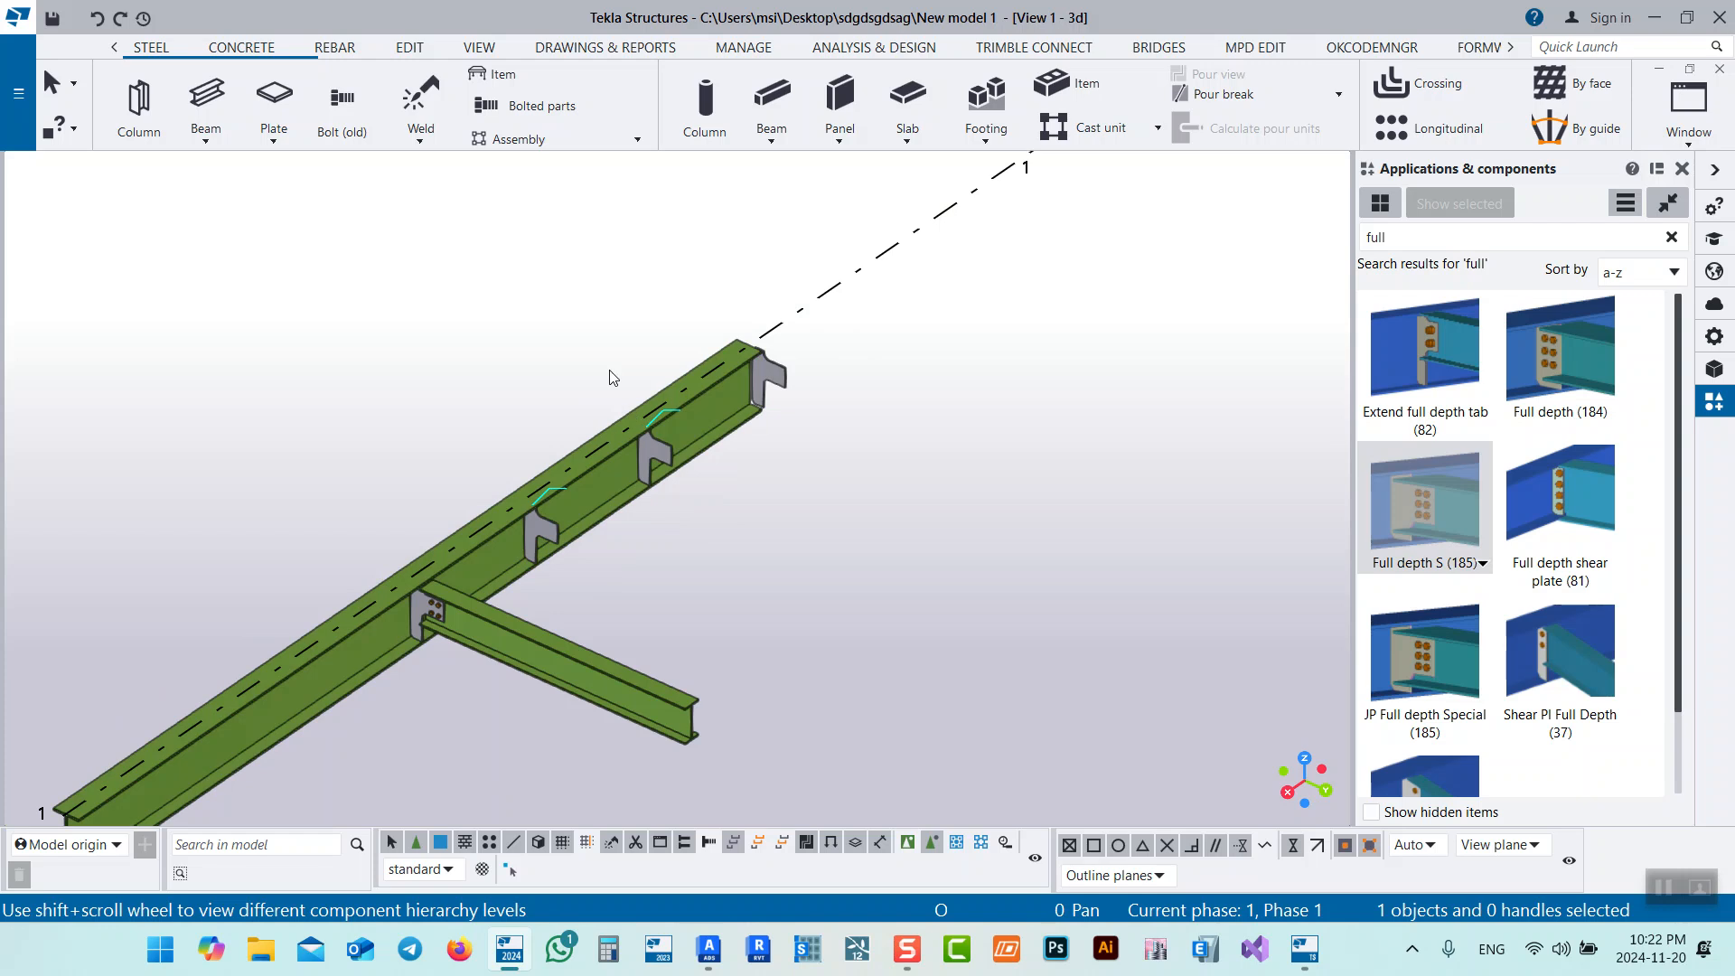
Split the main beam about 4525 mm from its grid B end, between the first and second copied plates
click(409, 47)
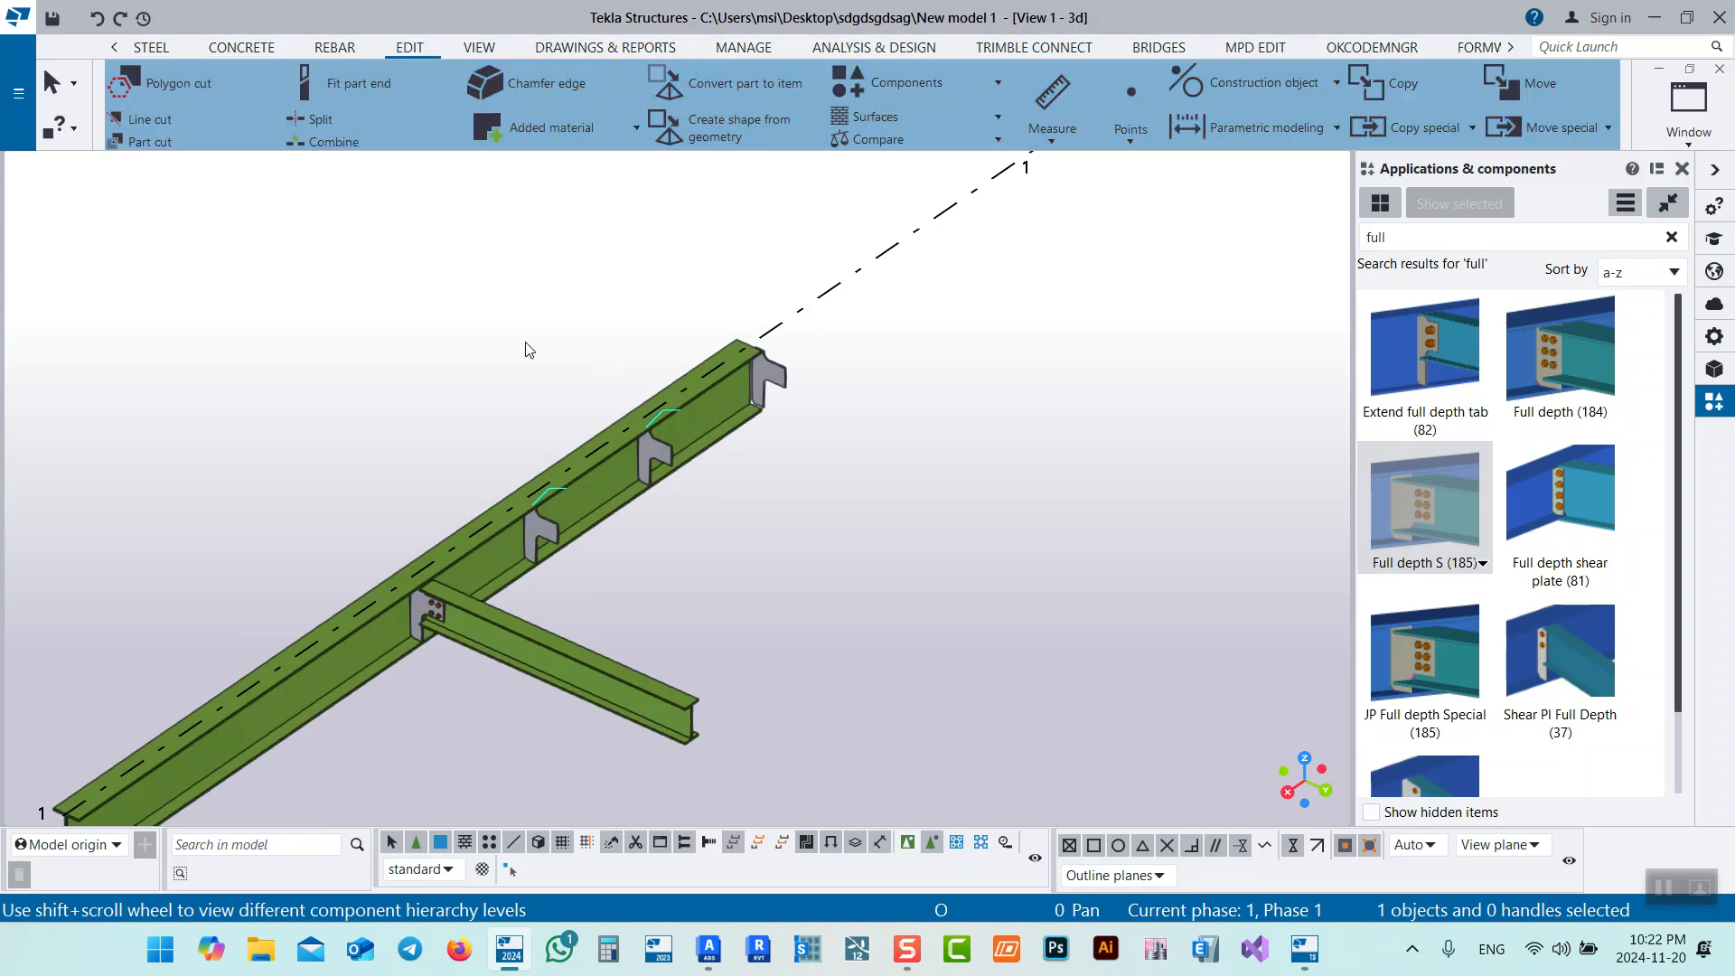
click(321, 119)
click(600, 461)
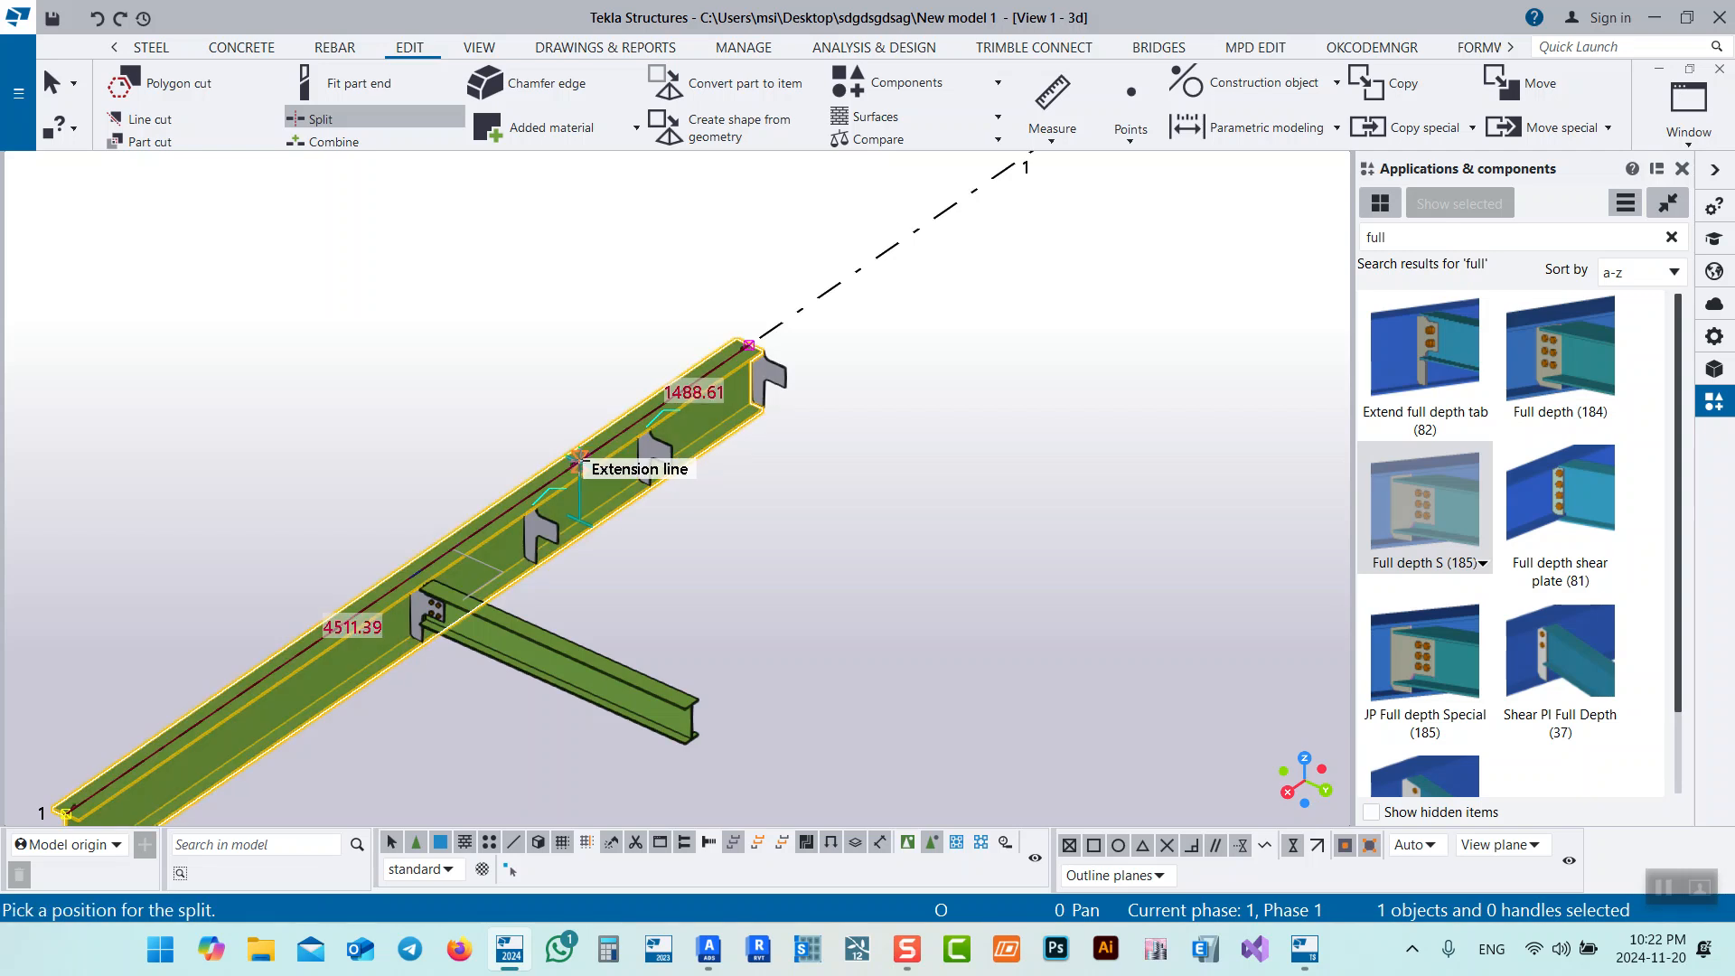
click(411, 565)
right_click(529, 366)
click(567, 376)
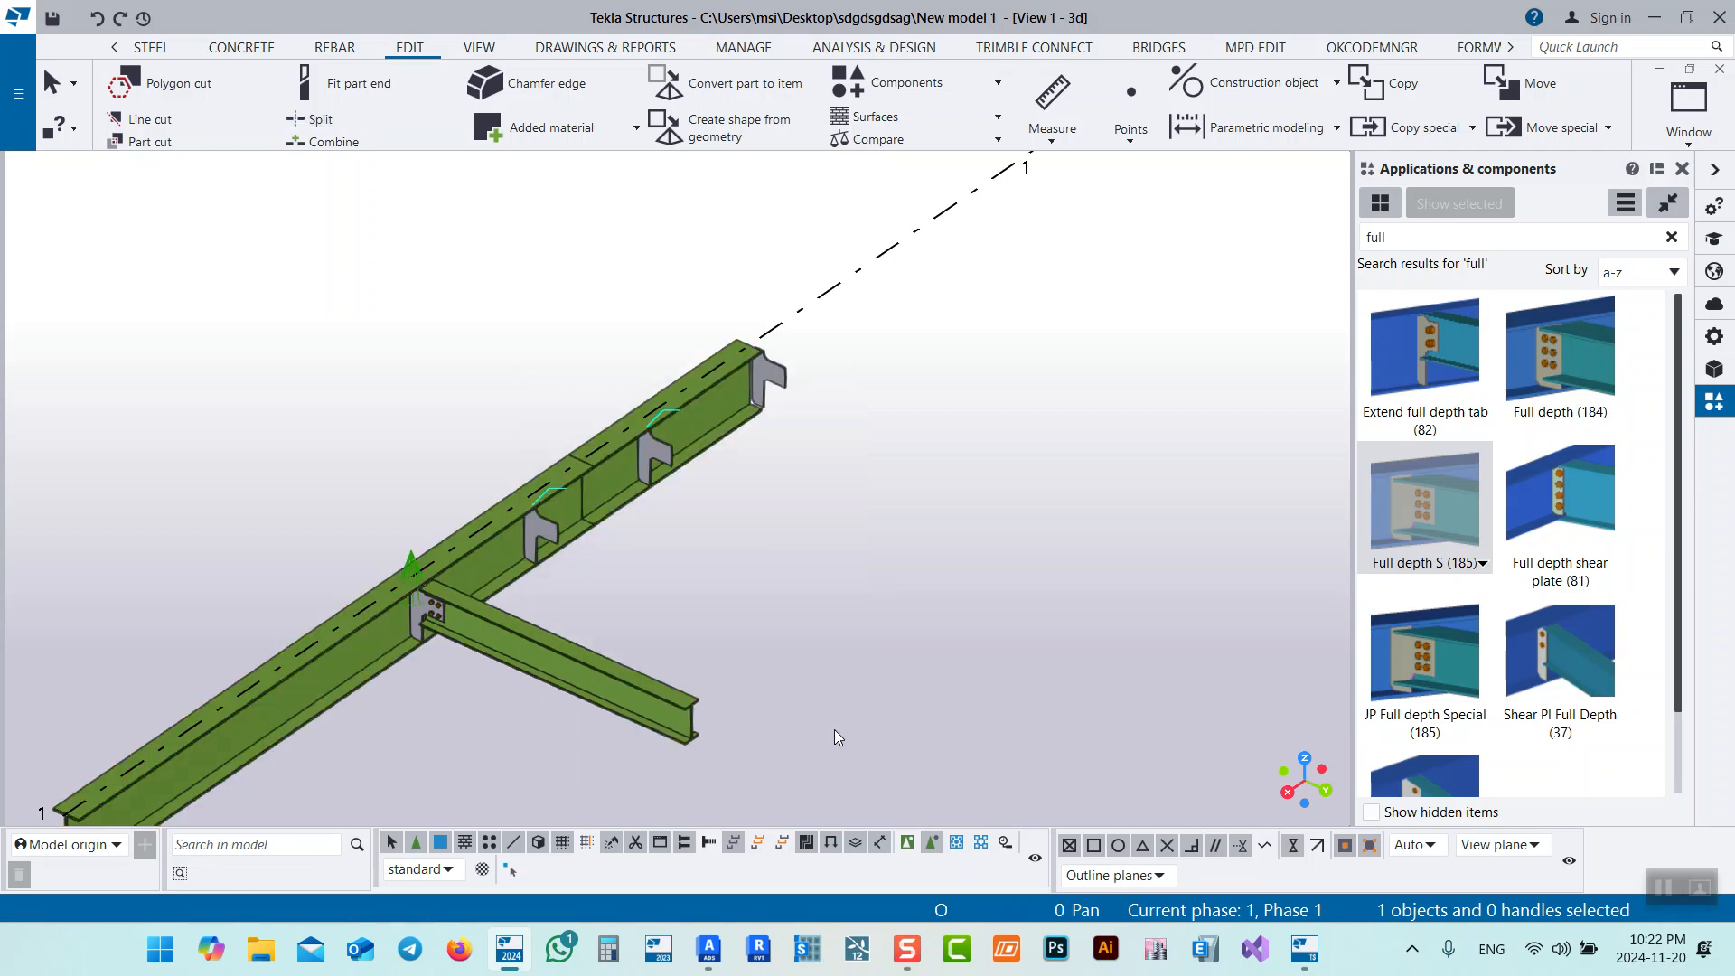
Select the longer beam segment's assembly and examine which plates belong to it on either side of the split
click(383, 658)
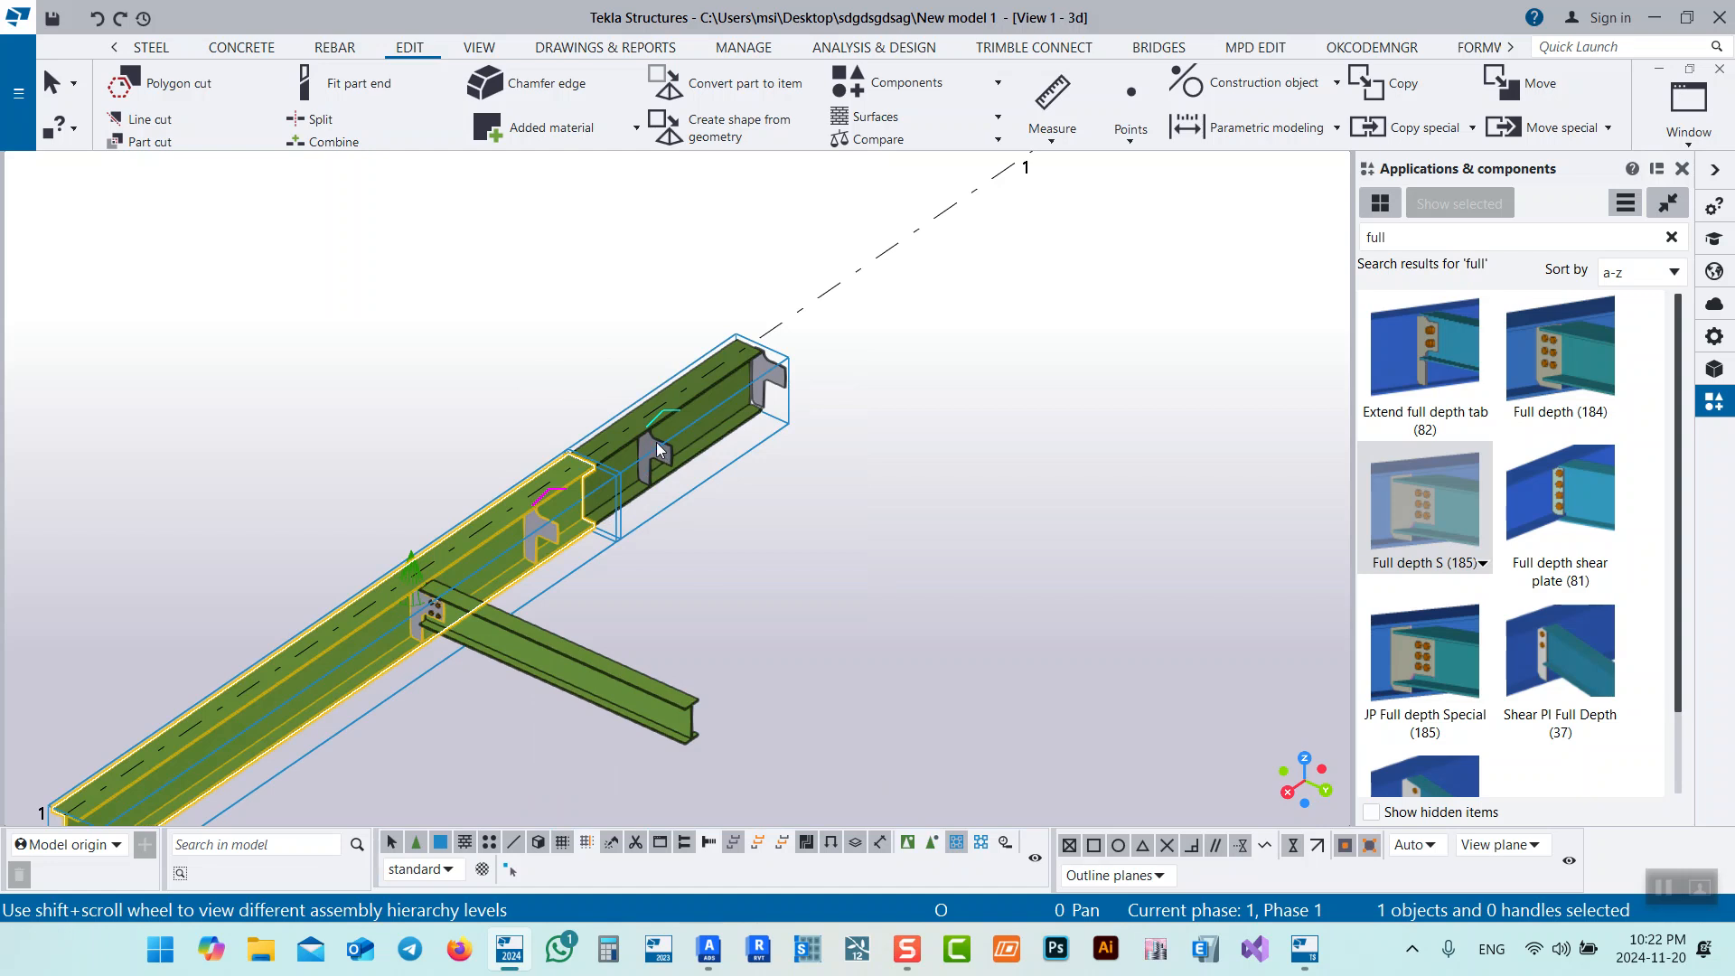
scroll(660, 444, up, 4)
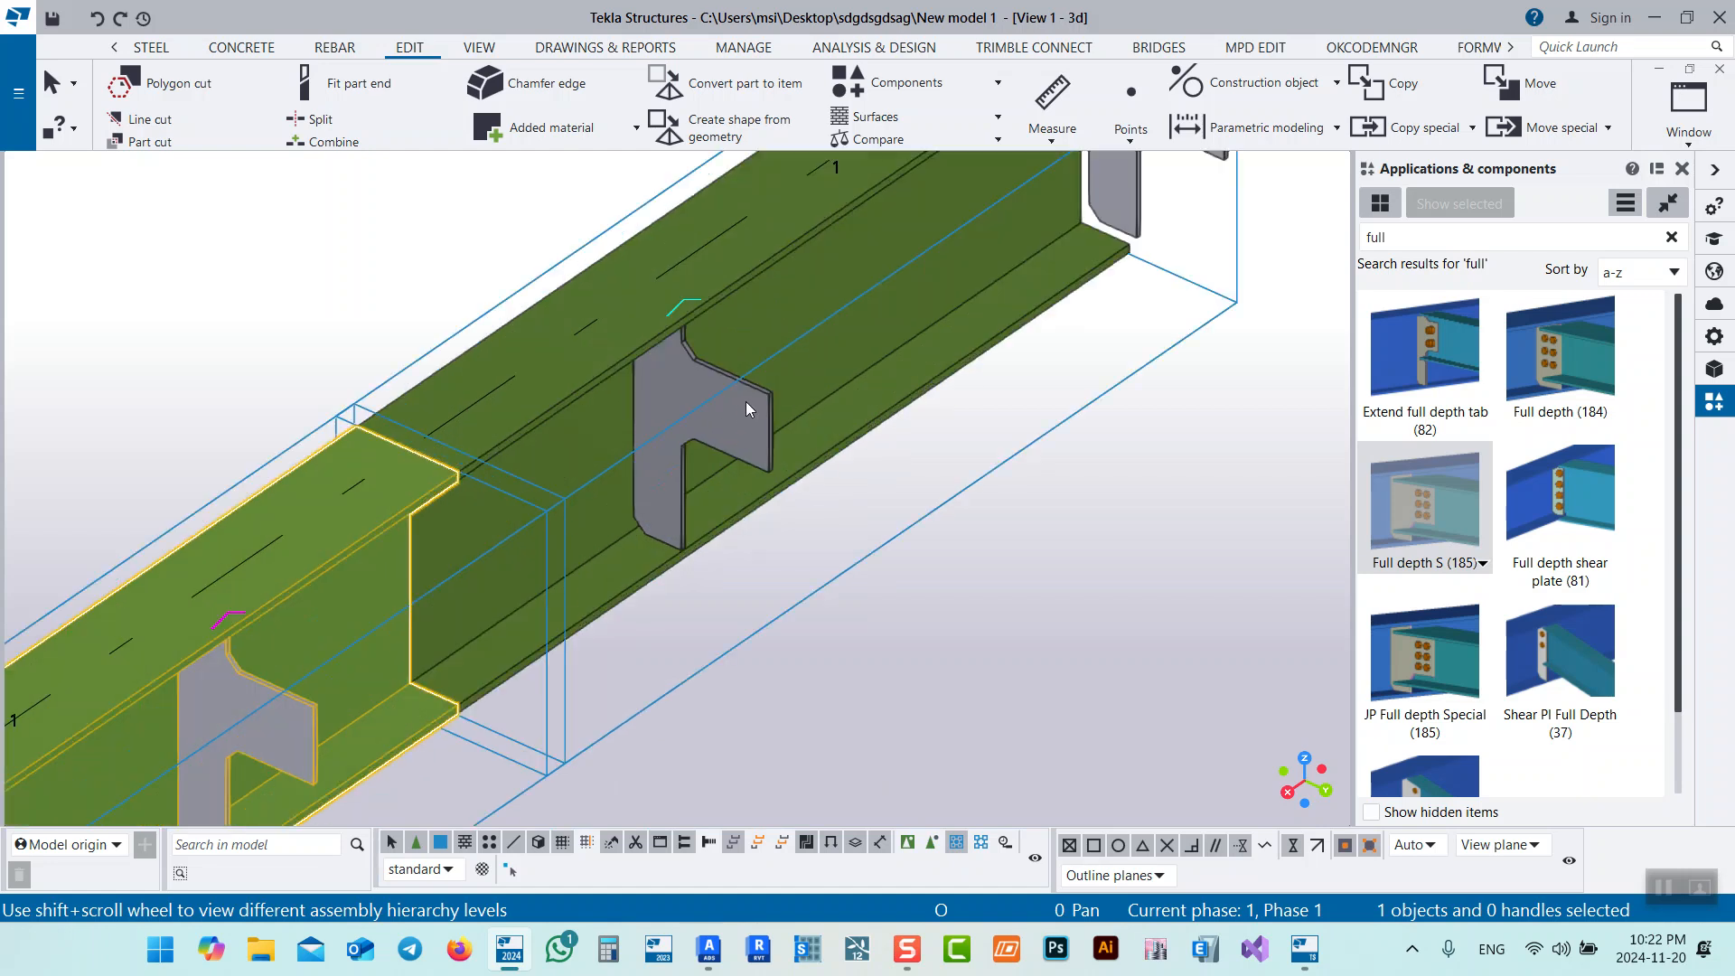
scroll(746, 408, down, 4)
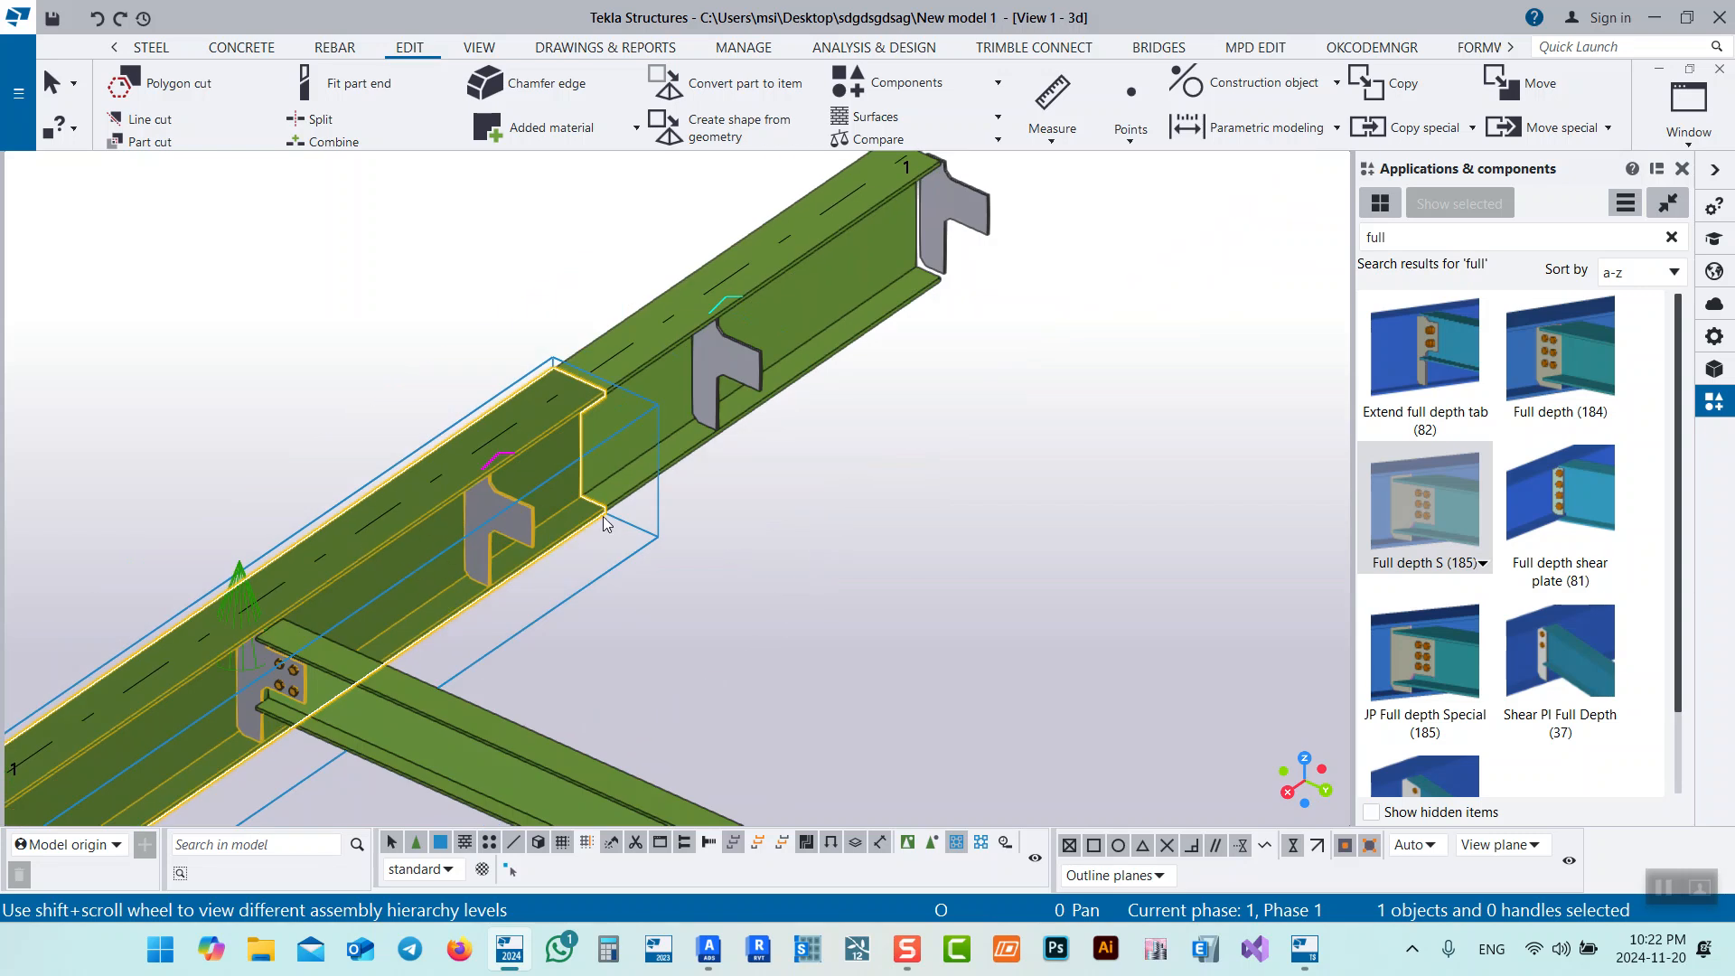
click(682, 514)
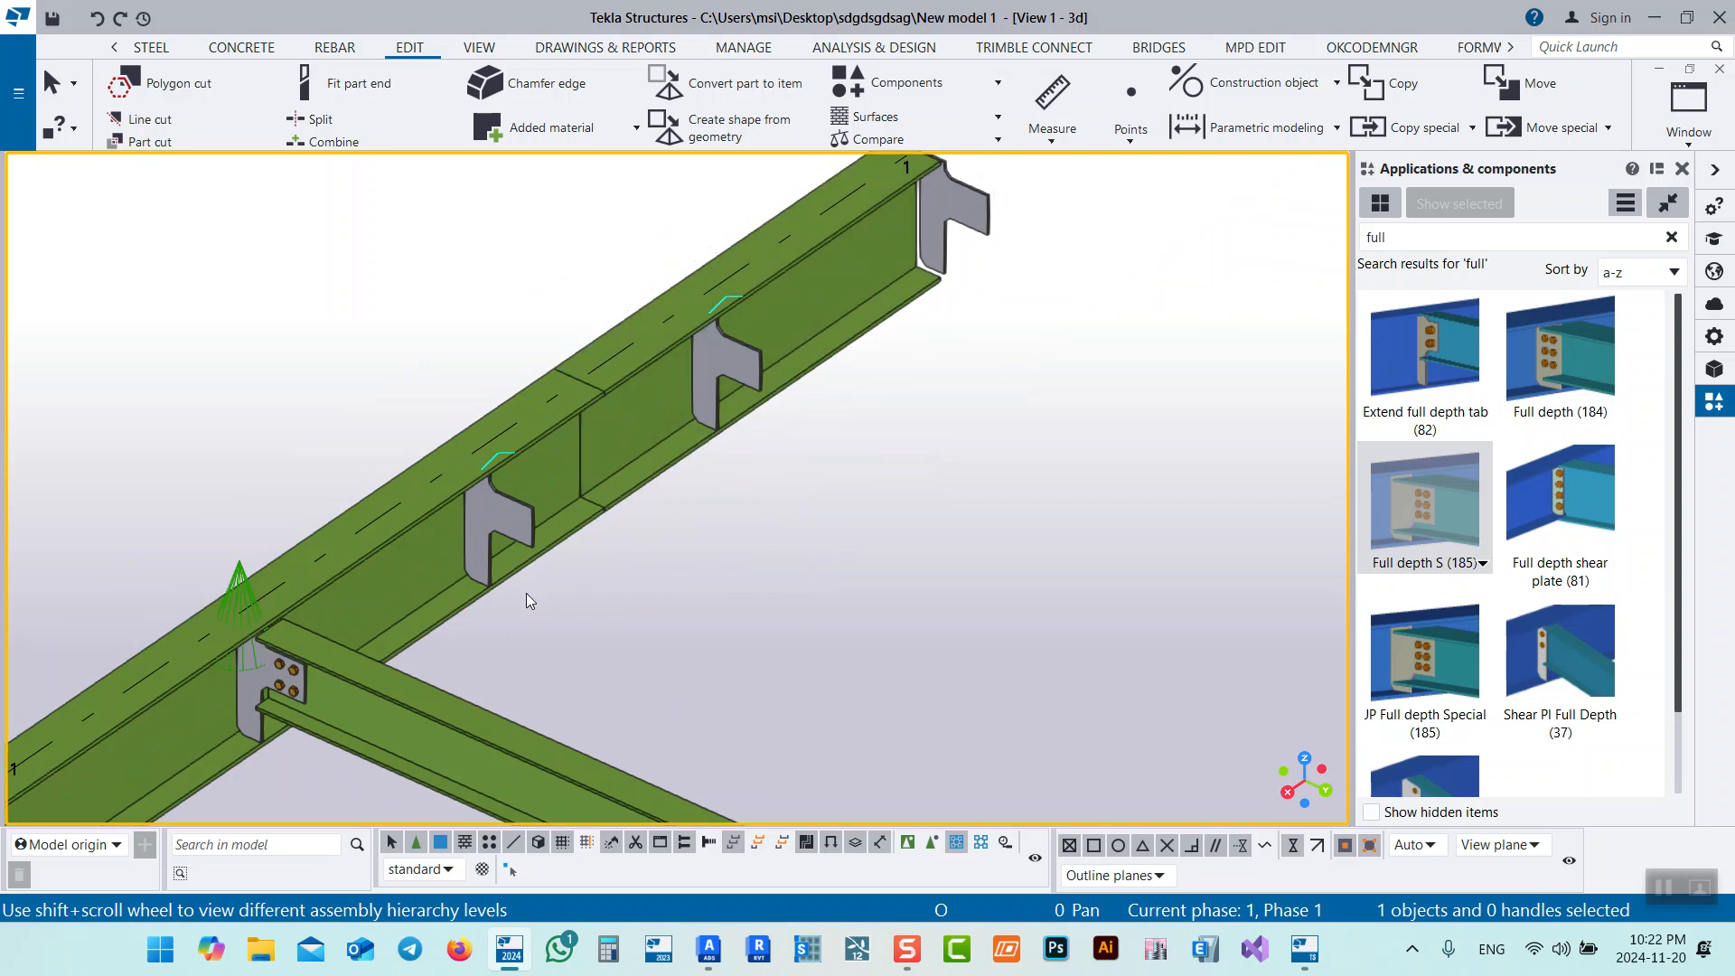
middle_drag(526, 593, 665, 547)
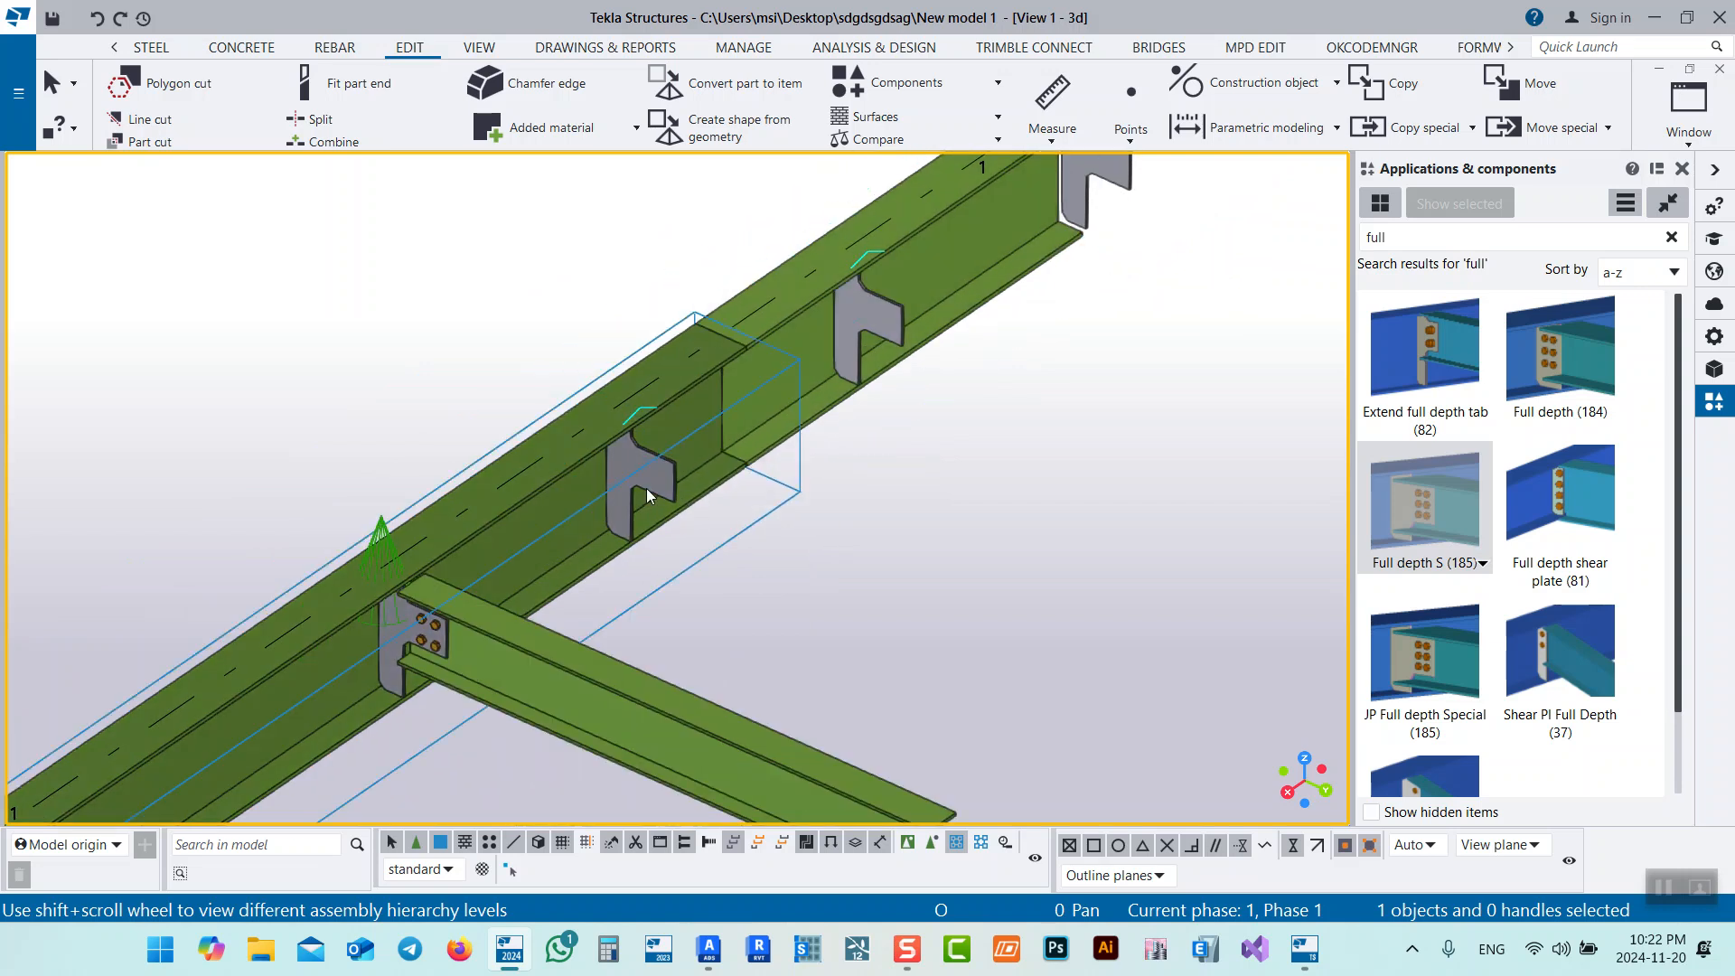
middle_drag(953, 792, 956, 779)
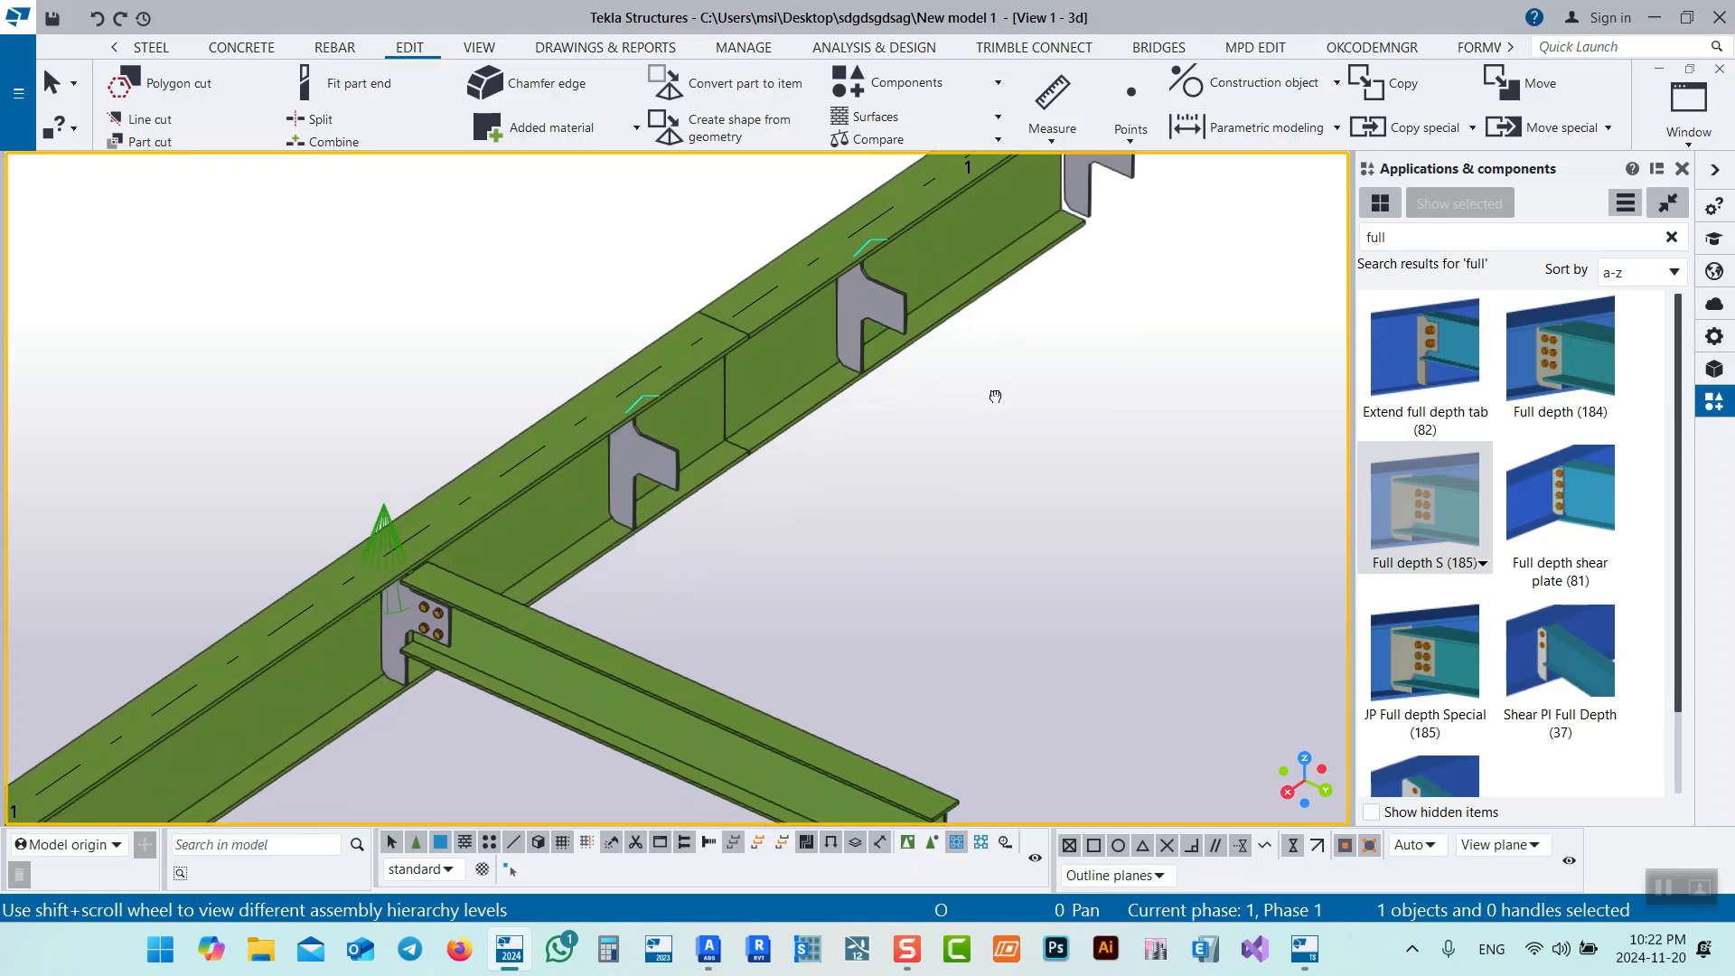
middle_drag(1016, 347, 990, 370)
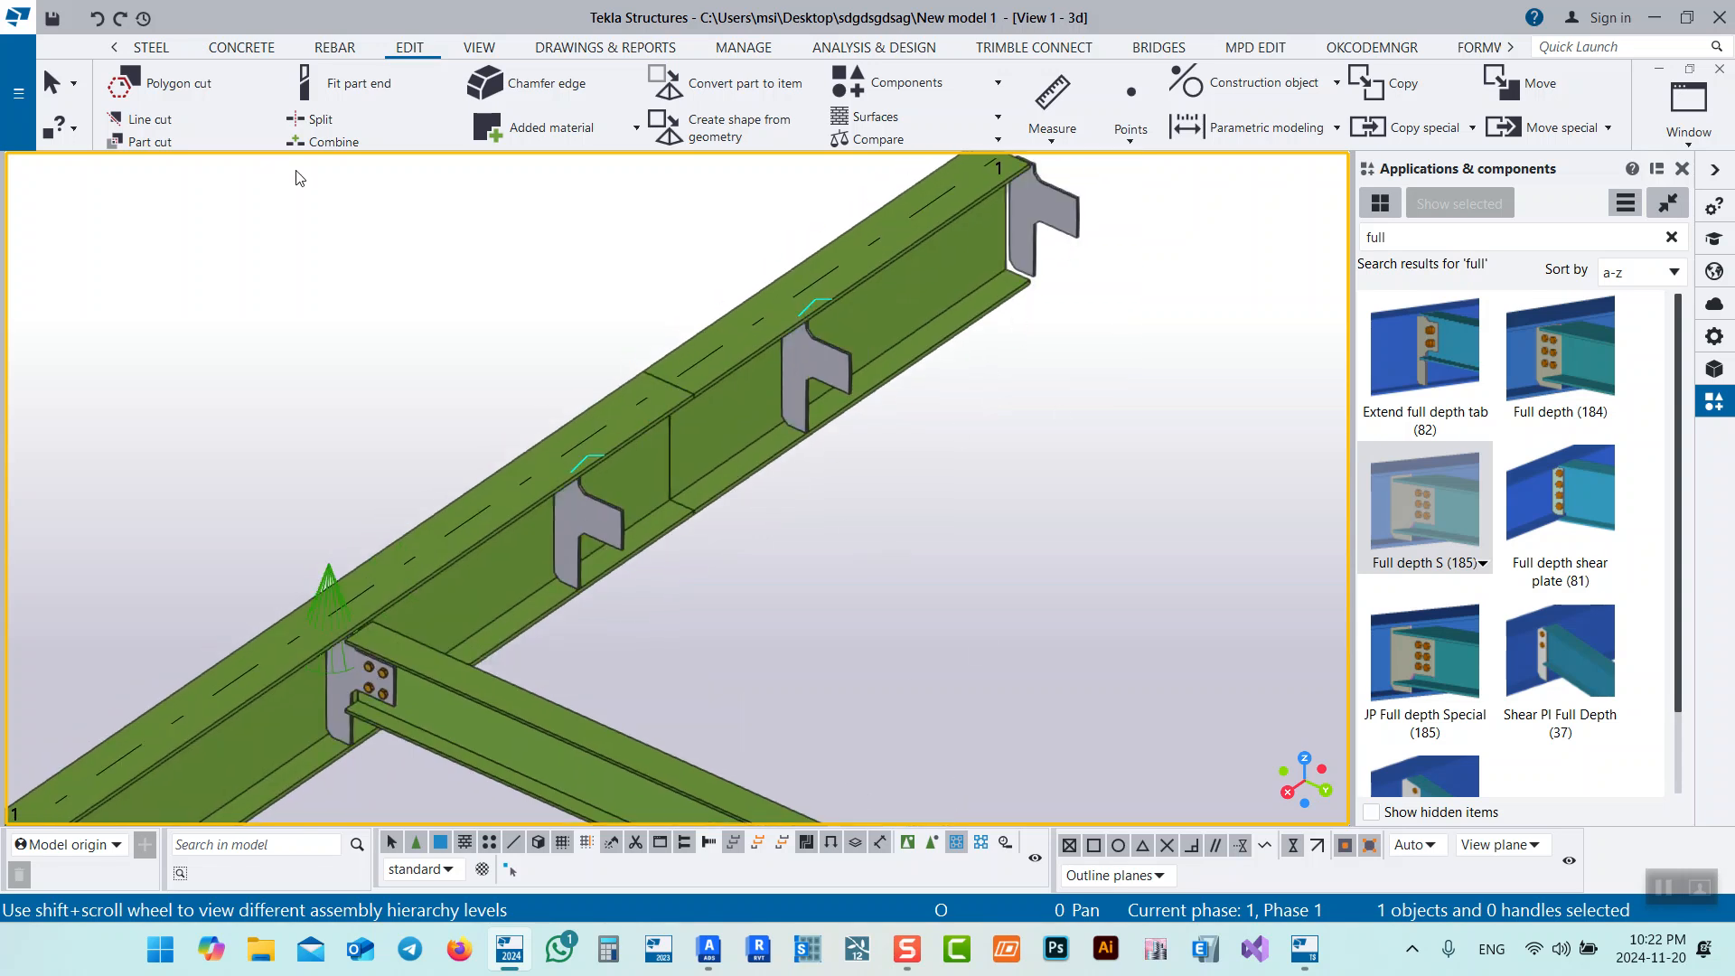
middle_drag(456, 252, 312, 301)
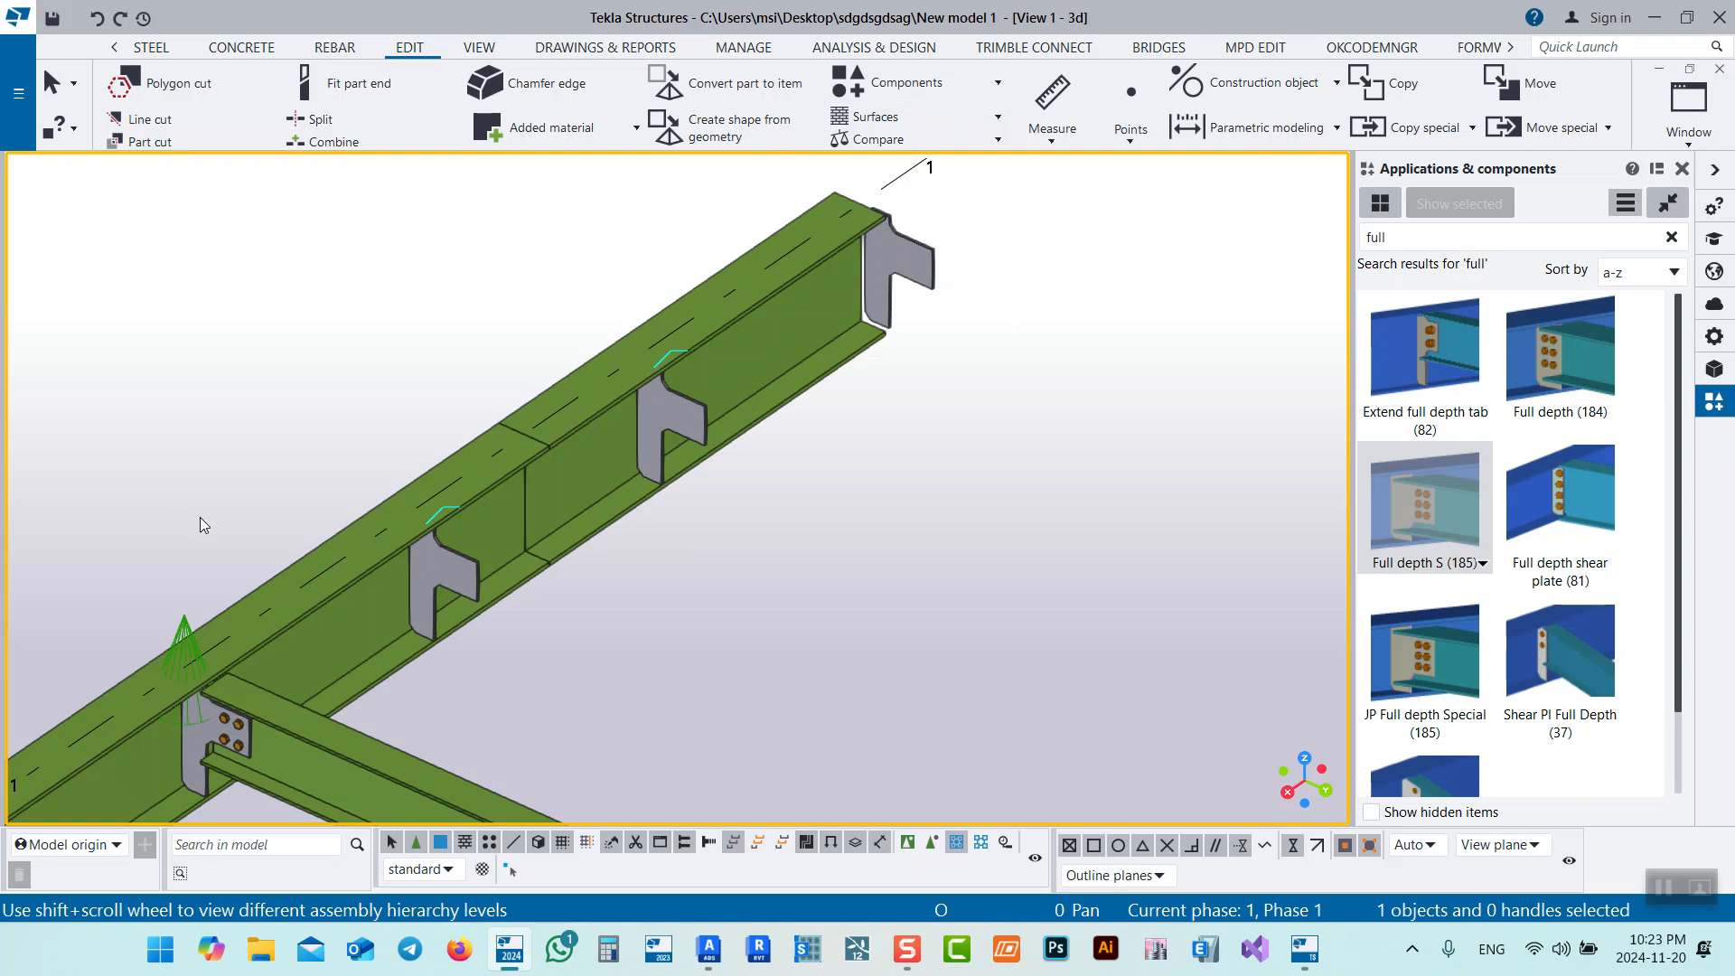
Weld the outermost plate at the far beam end to the longer beam segment as the main part
click(152, 49)
click(420, 97)
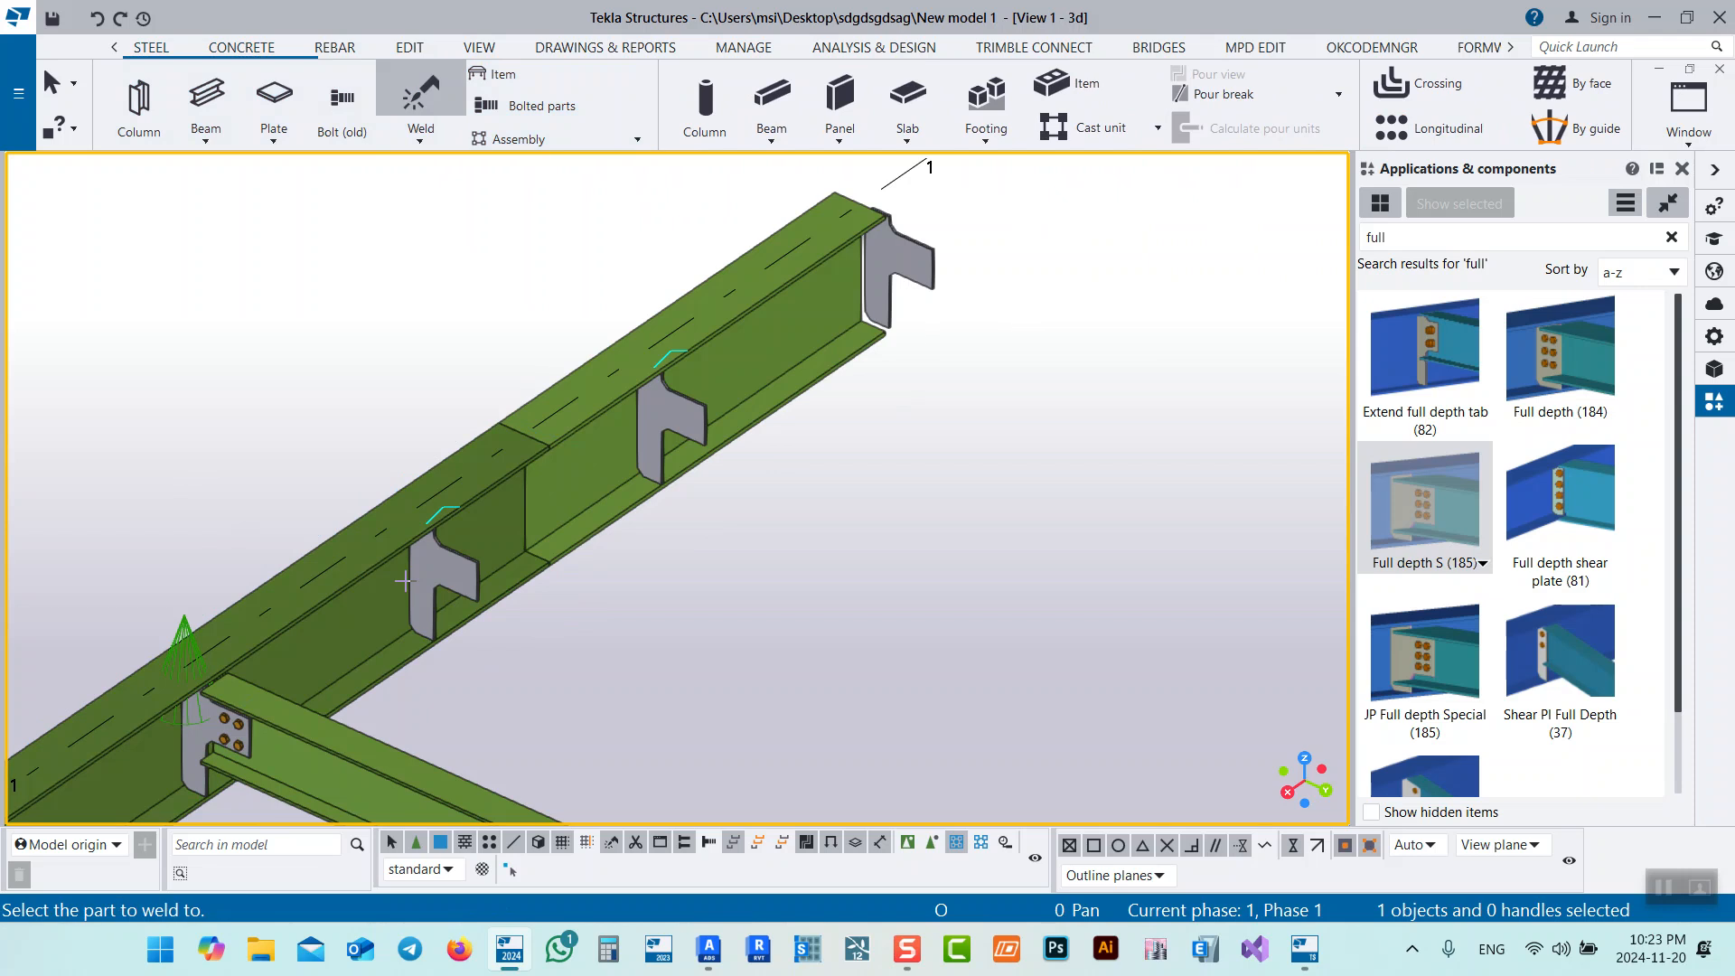
click(913, 258)
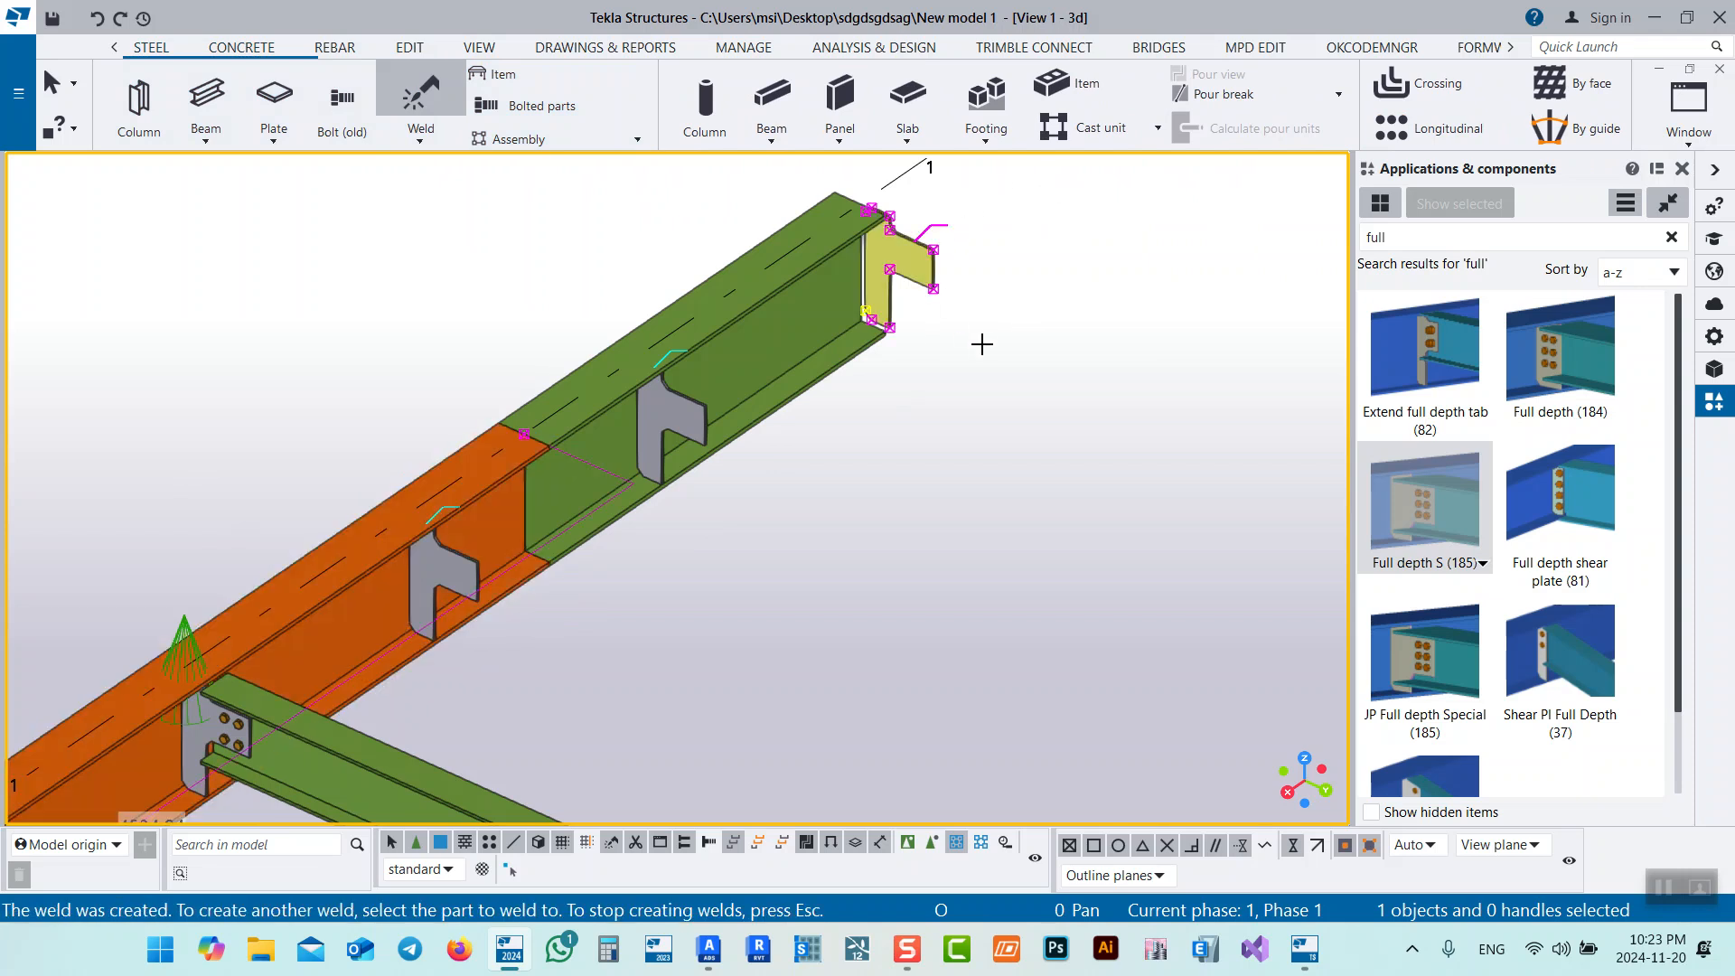
right_click(984, 344)
click(1037, 363)
Select the plates and beam segments in turn to check which assembly each of them belongs to
click(864, 408)
click(680, 429)
click(473, 570)
click(685, 426)
click(915, 283)
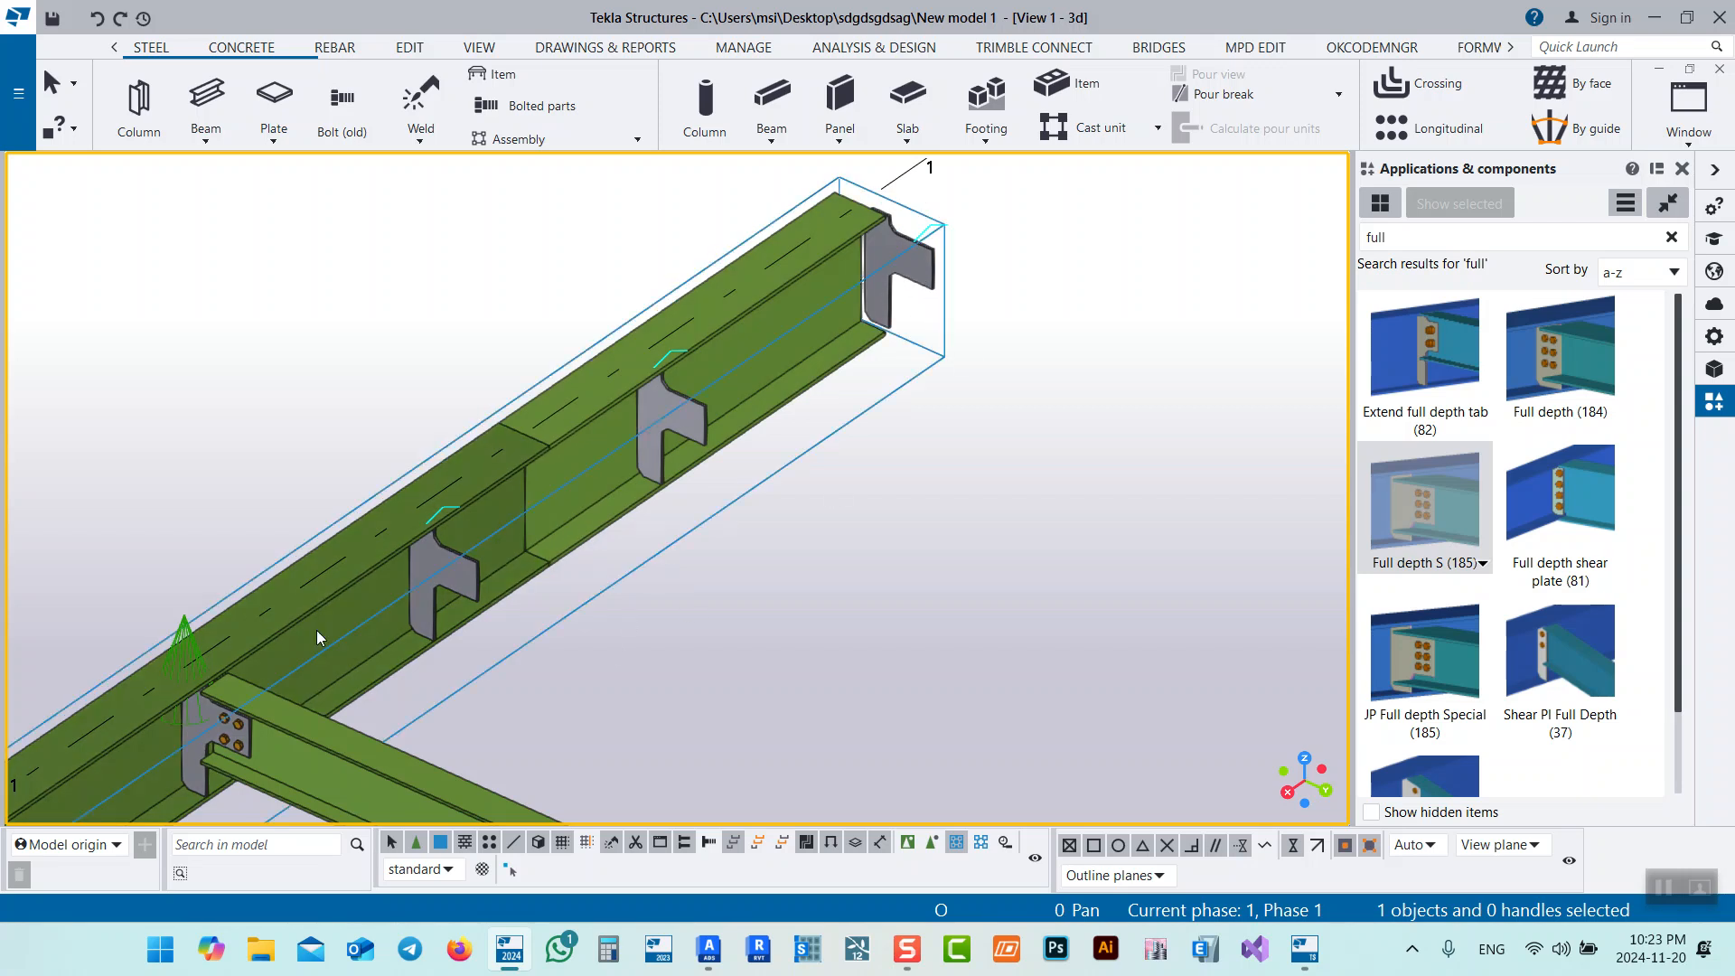
click(719, 621)
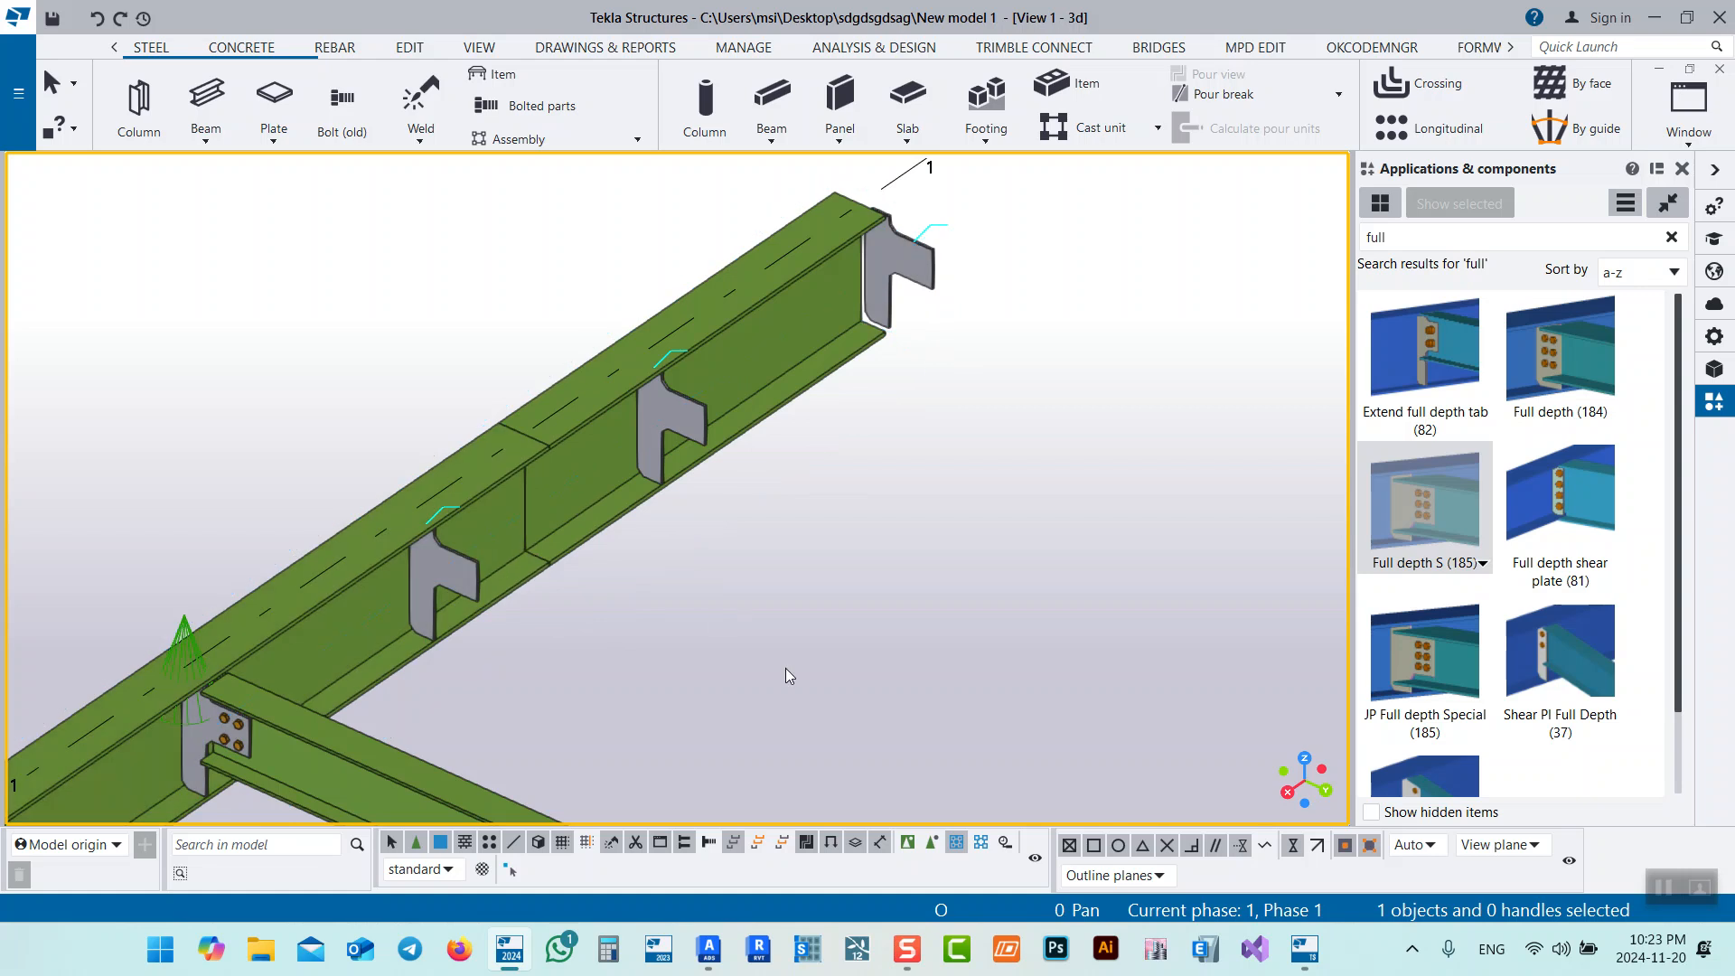
scroll(880, 551, down, 4)
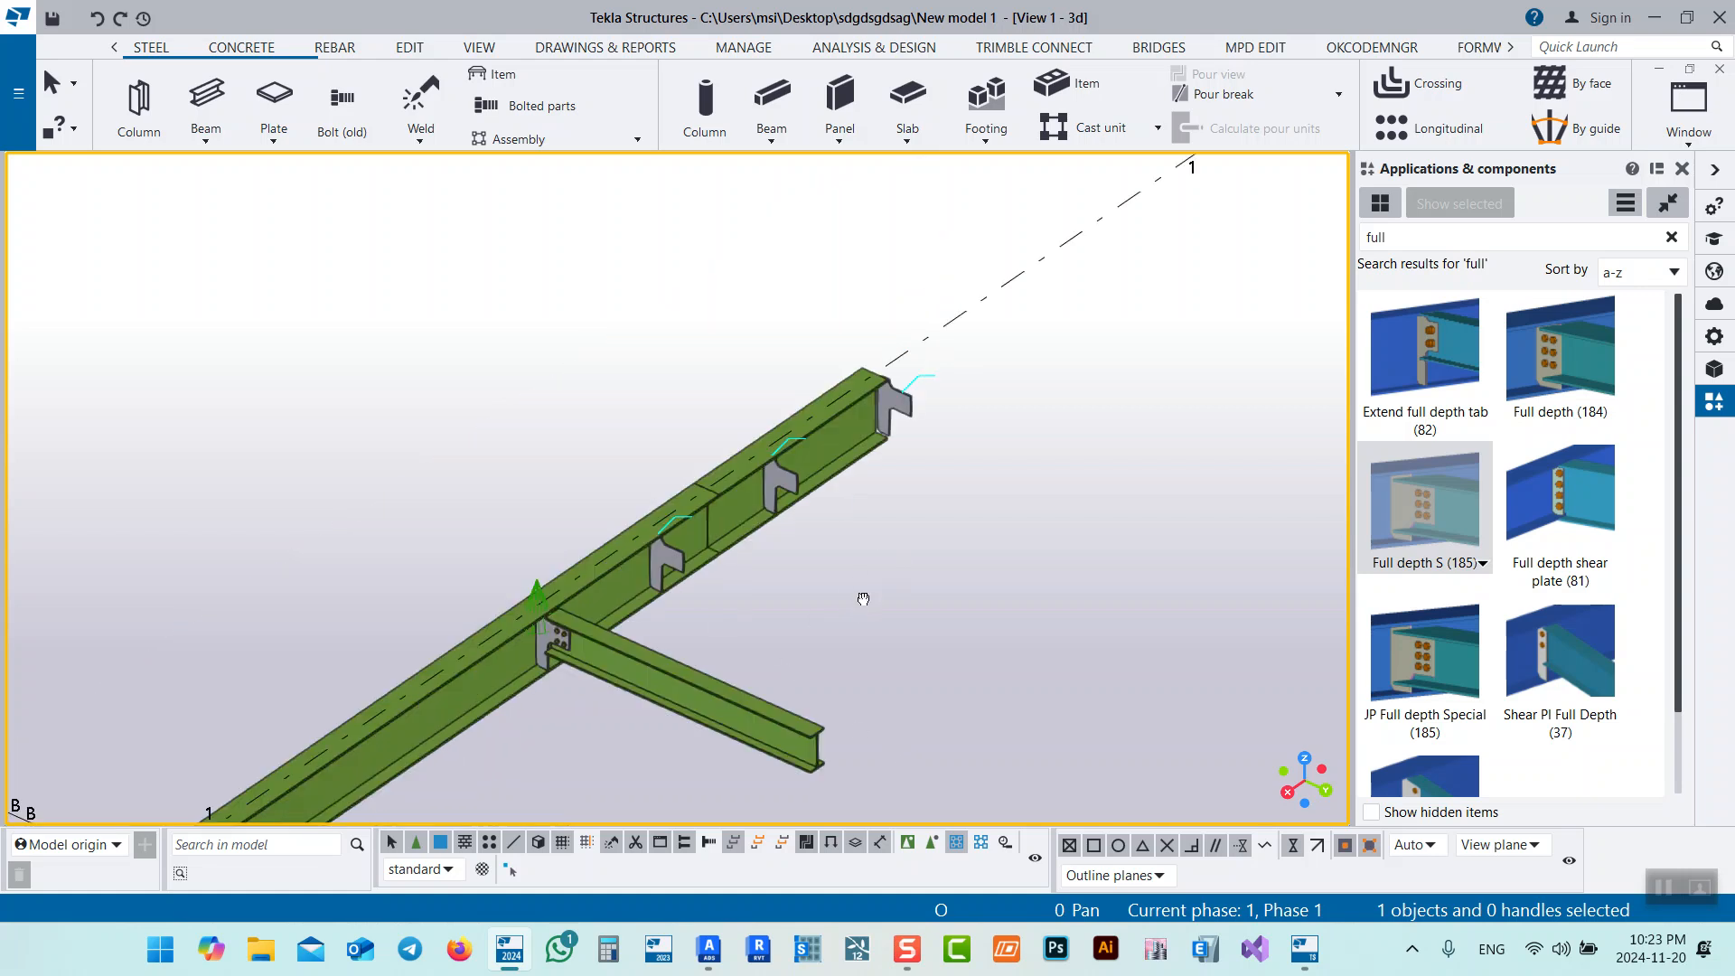
scroll(913, 449, up, 2)
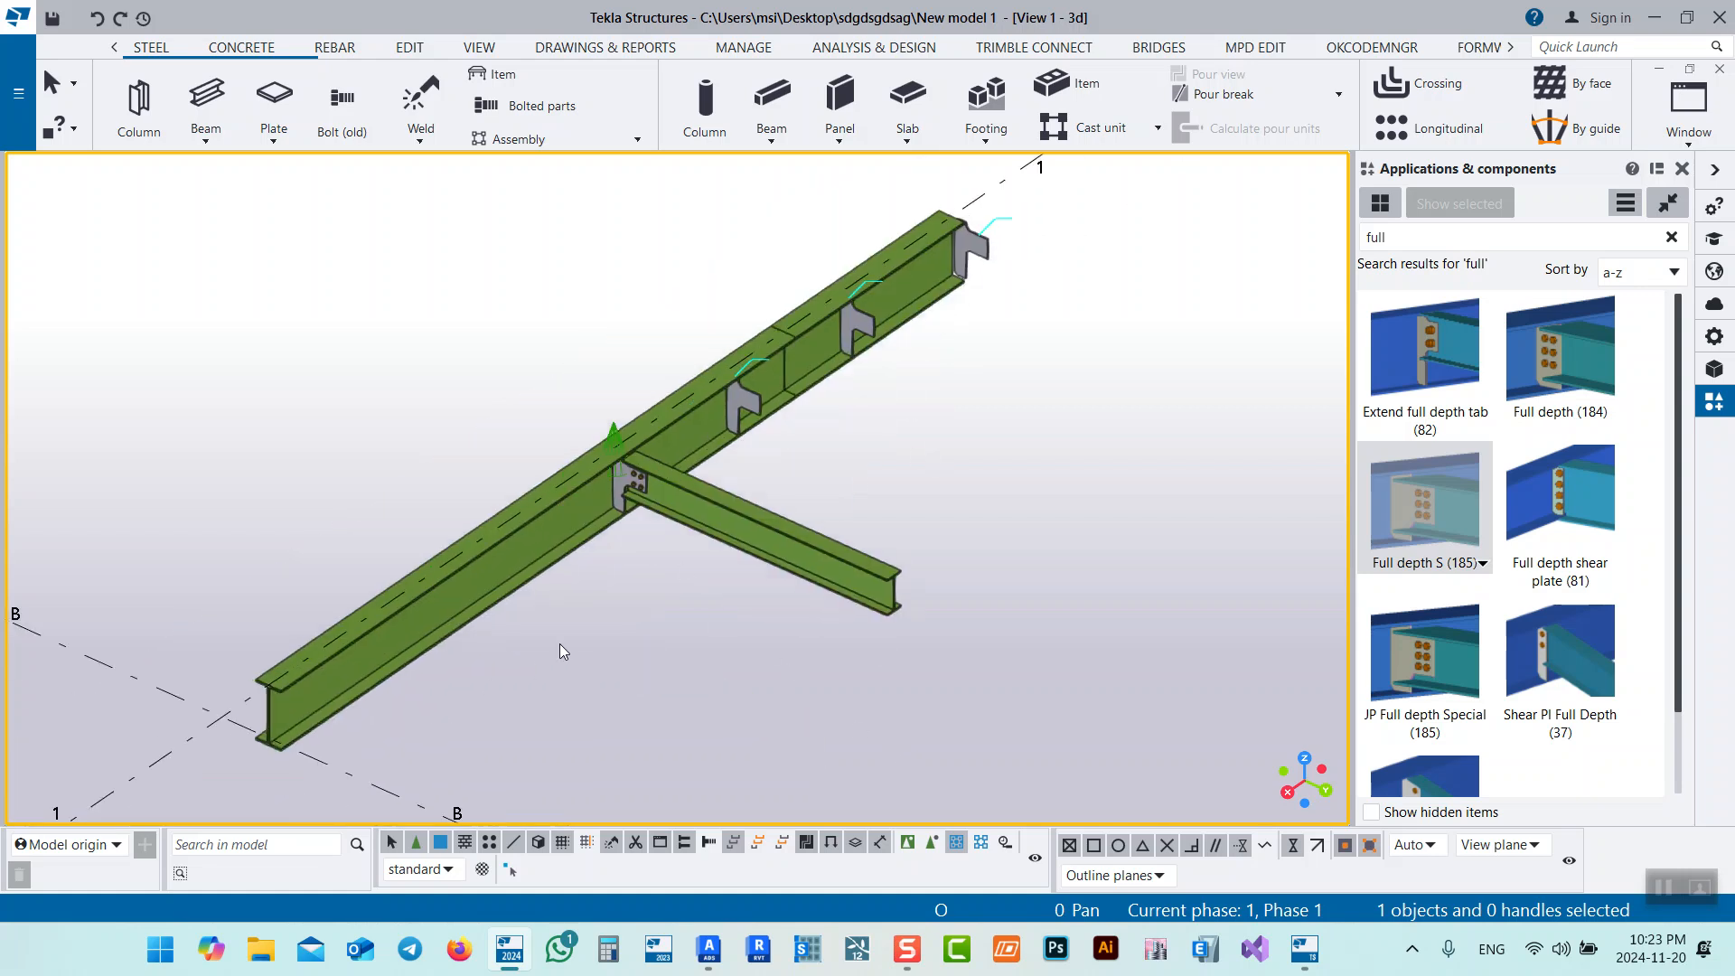
click(510, 544)
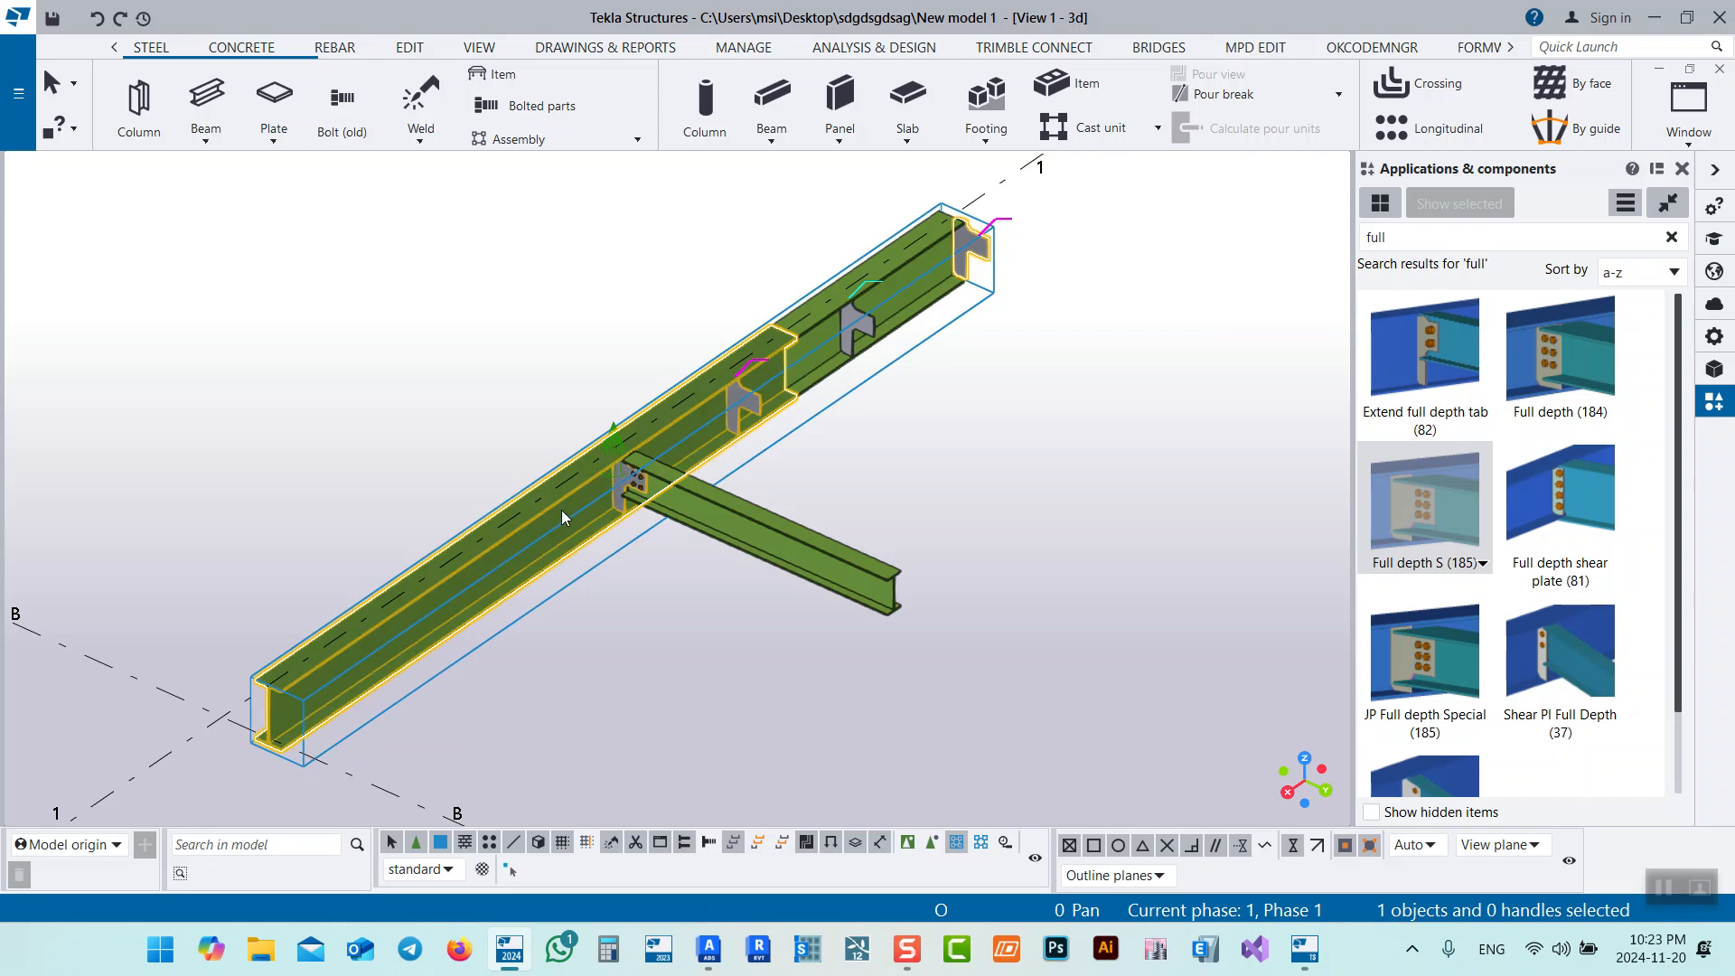
click(1063, 407)
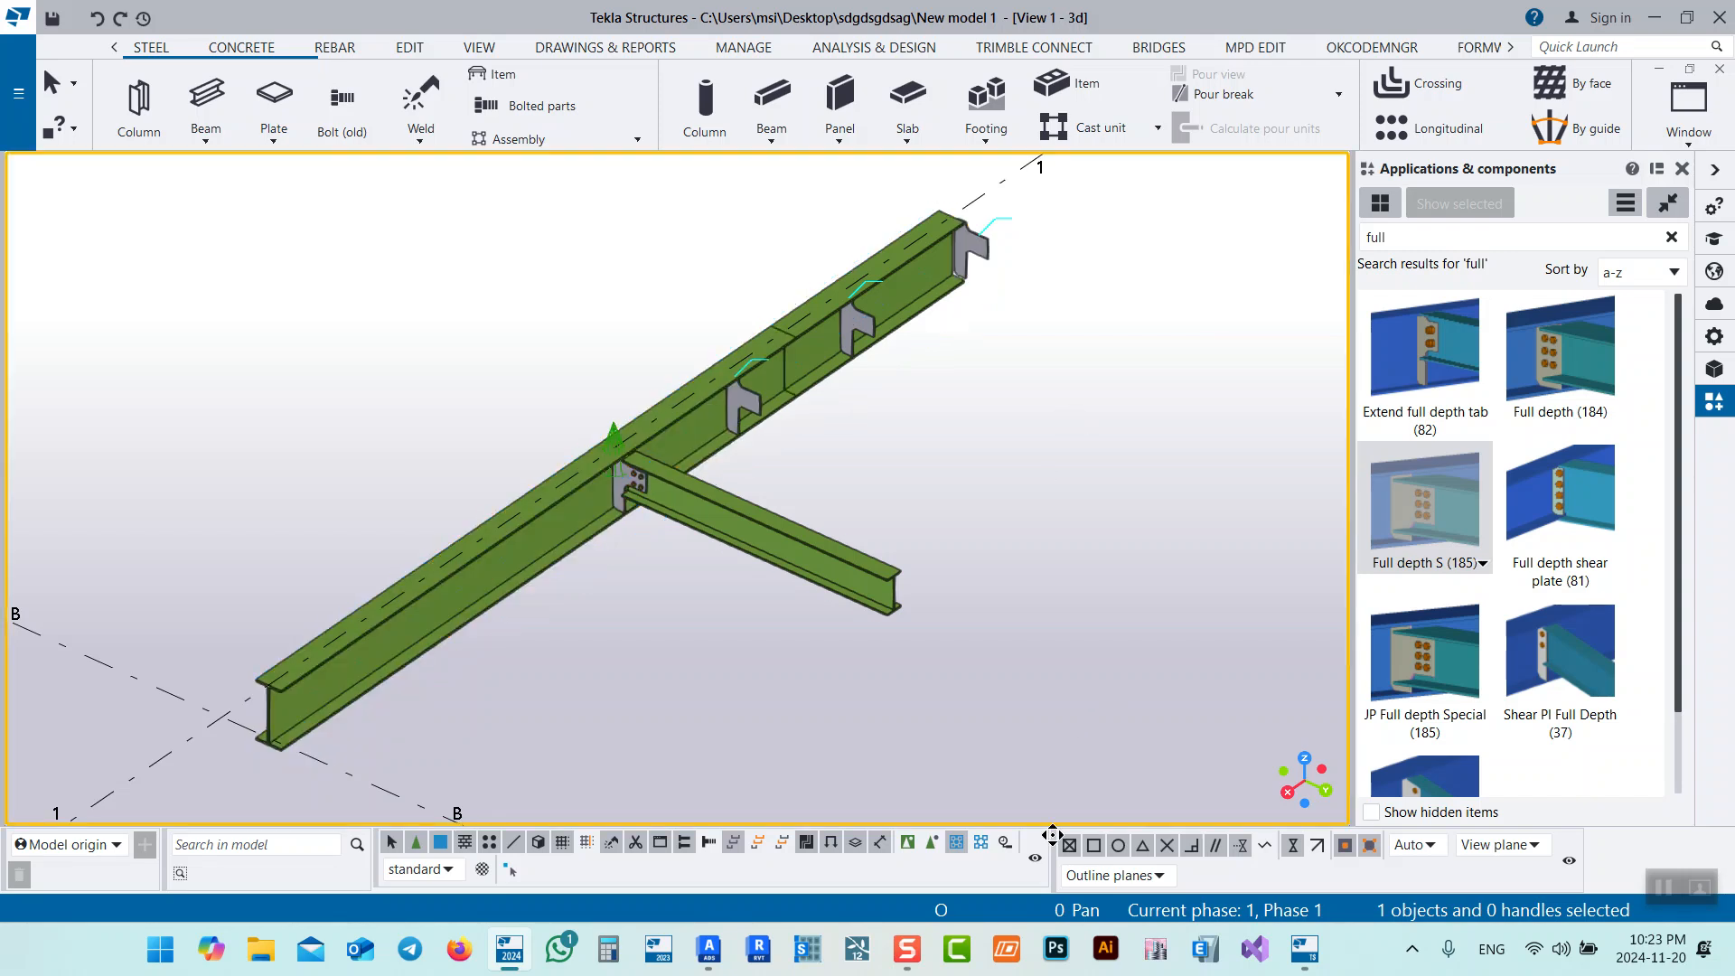
Set selection to objects in components and check what is picked with the longer beam segment
click(932, 846)
click(536, 578)
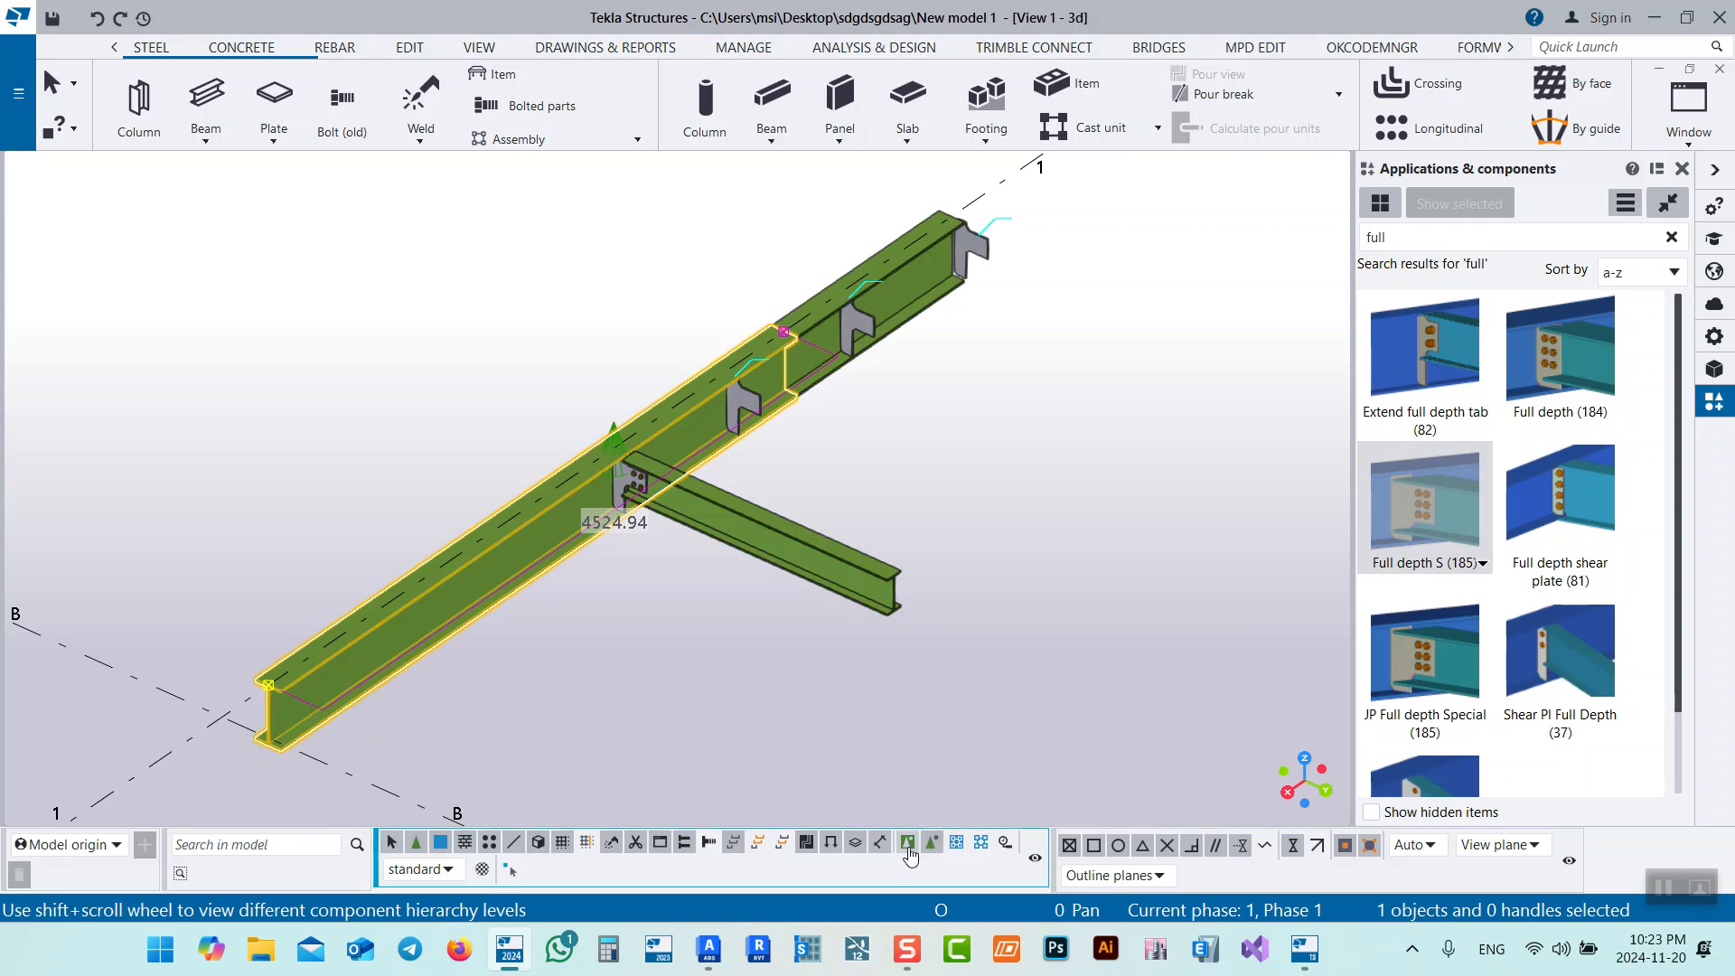
click(745, 715)
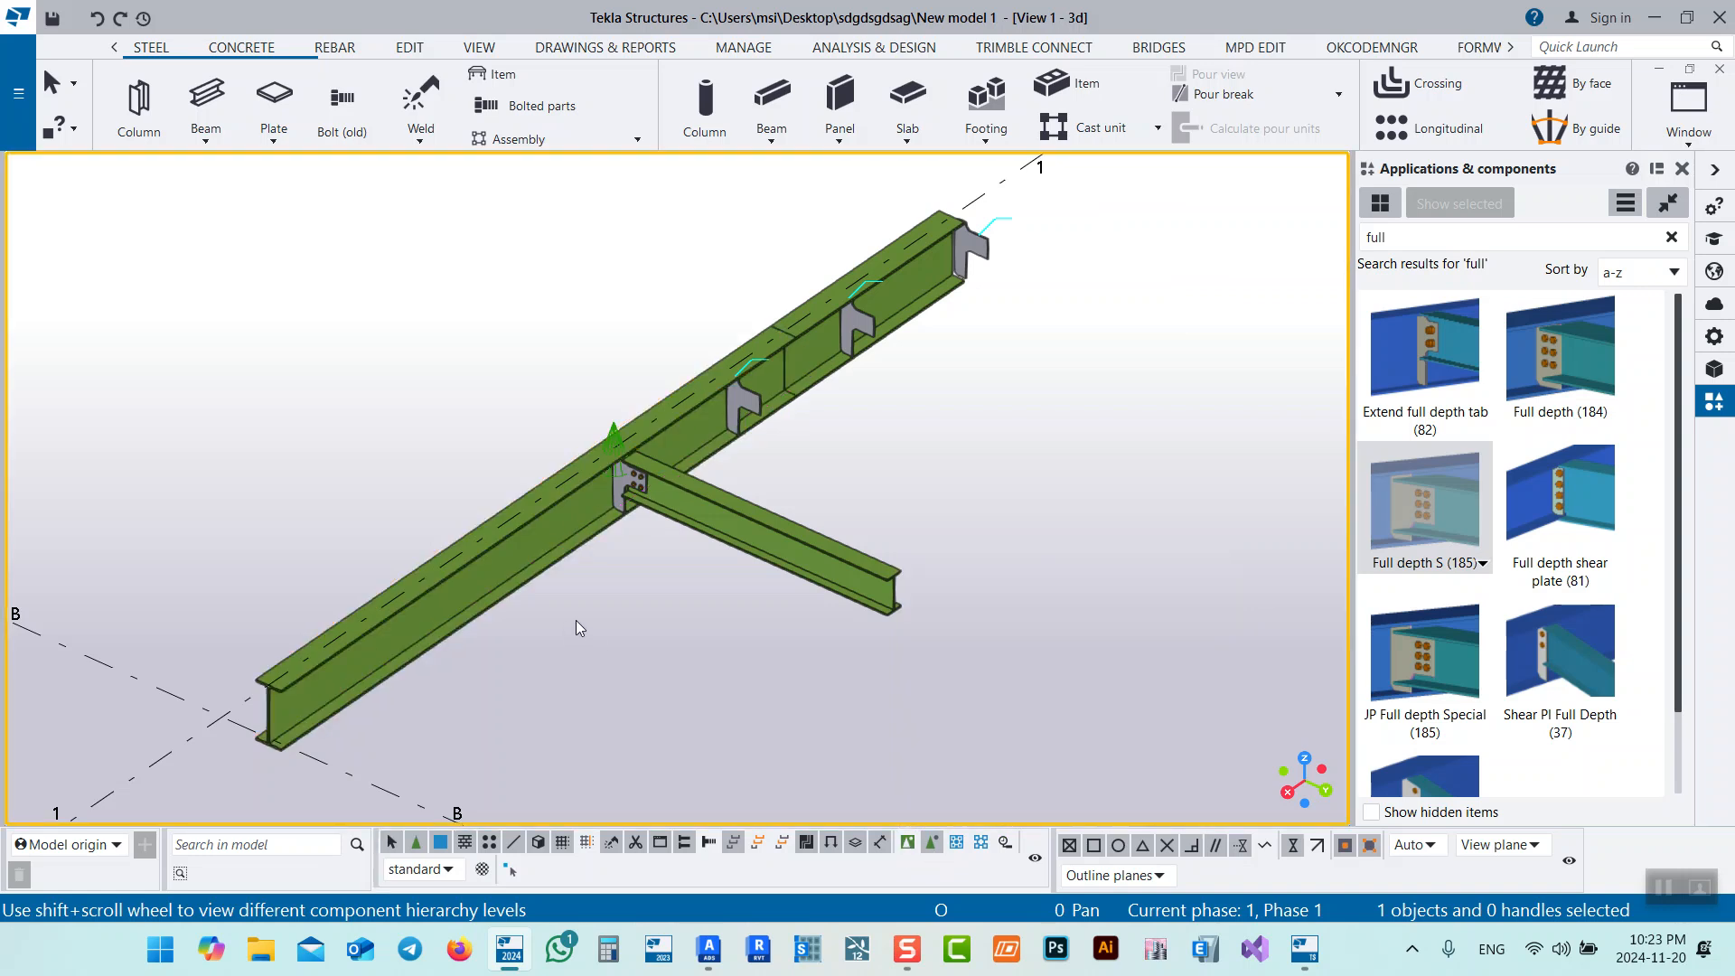
click(519, 558)
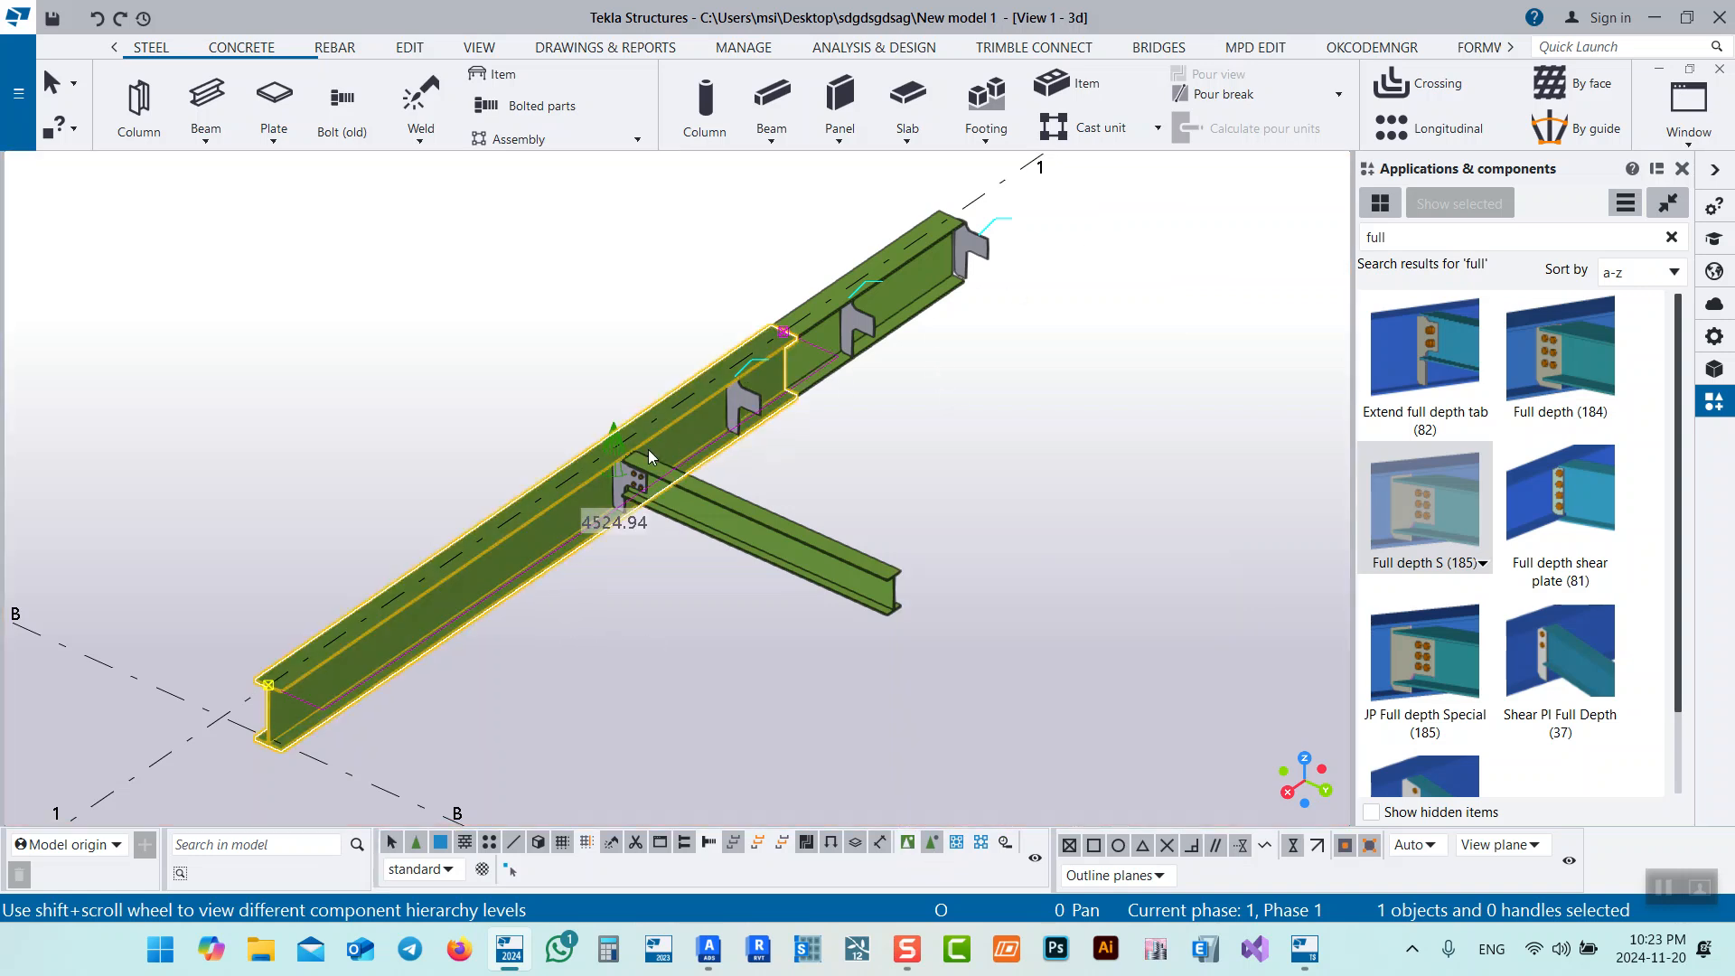
scroll(628, 457, up, 3)
scroll(590, 557, down, 3)
click(936, 486)
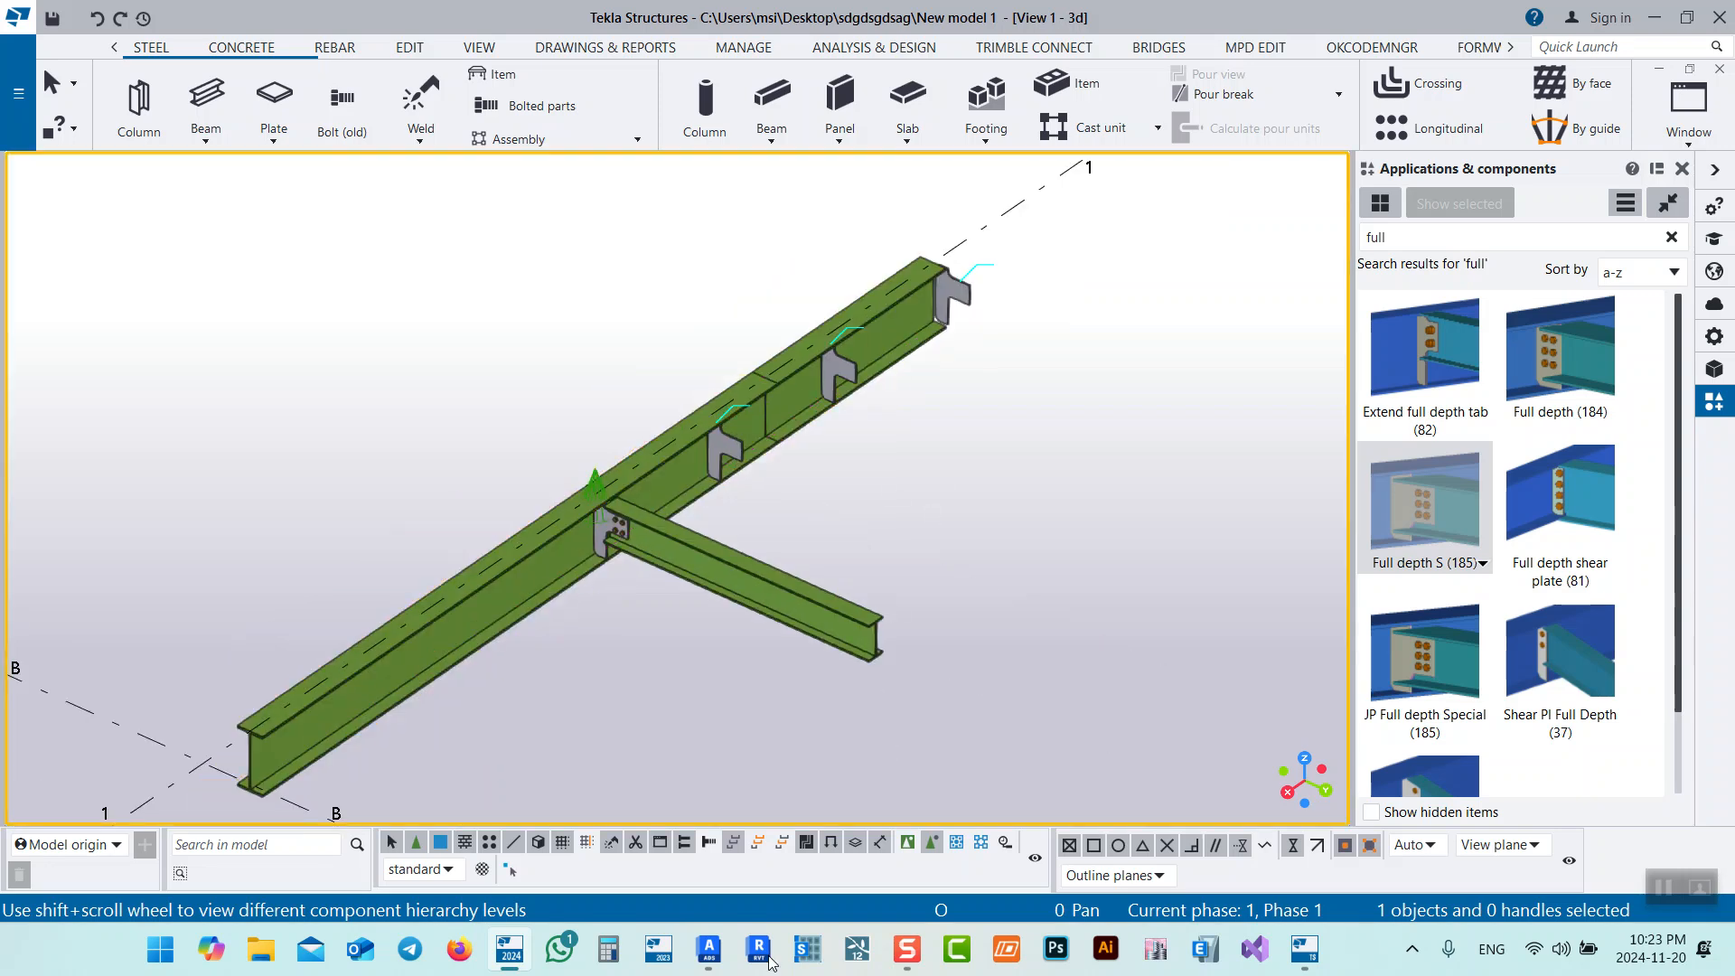
Switch to Advance Steel and examine the column, the beams and the two copied connection plates standing beyond the main beam's end
click(709, 950)
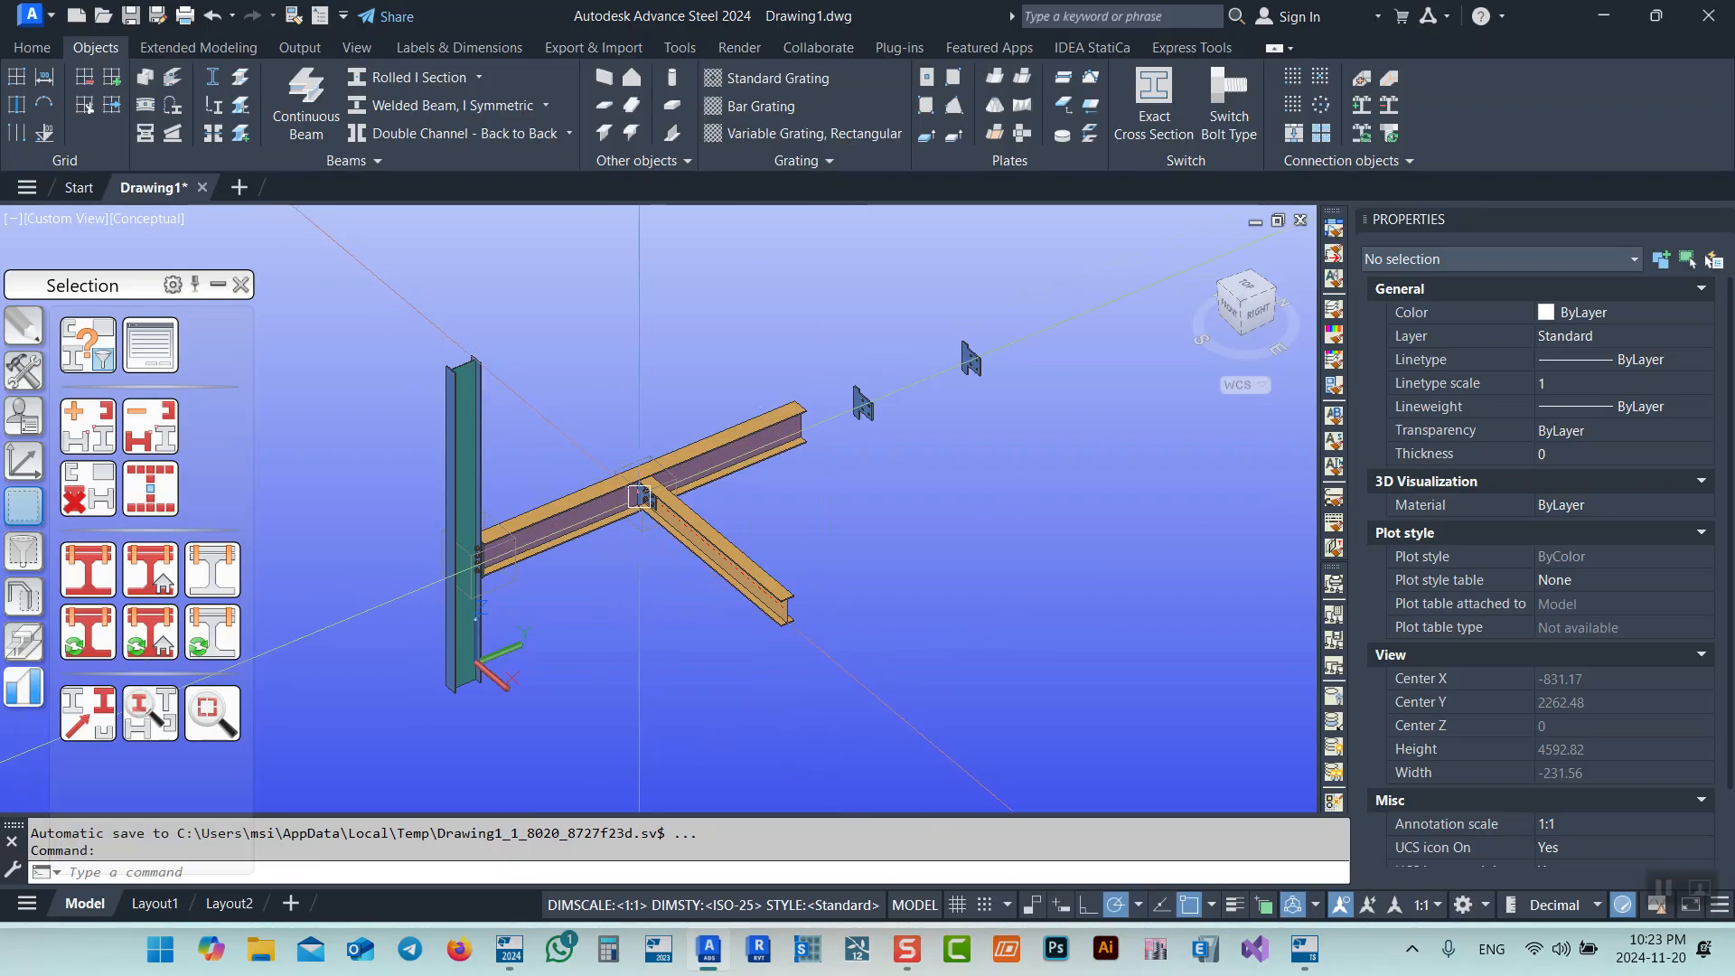
scroll(881, 391, up, 3)
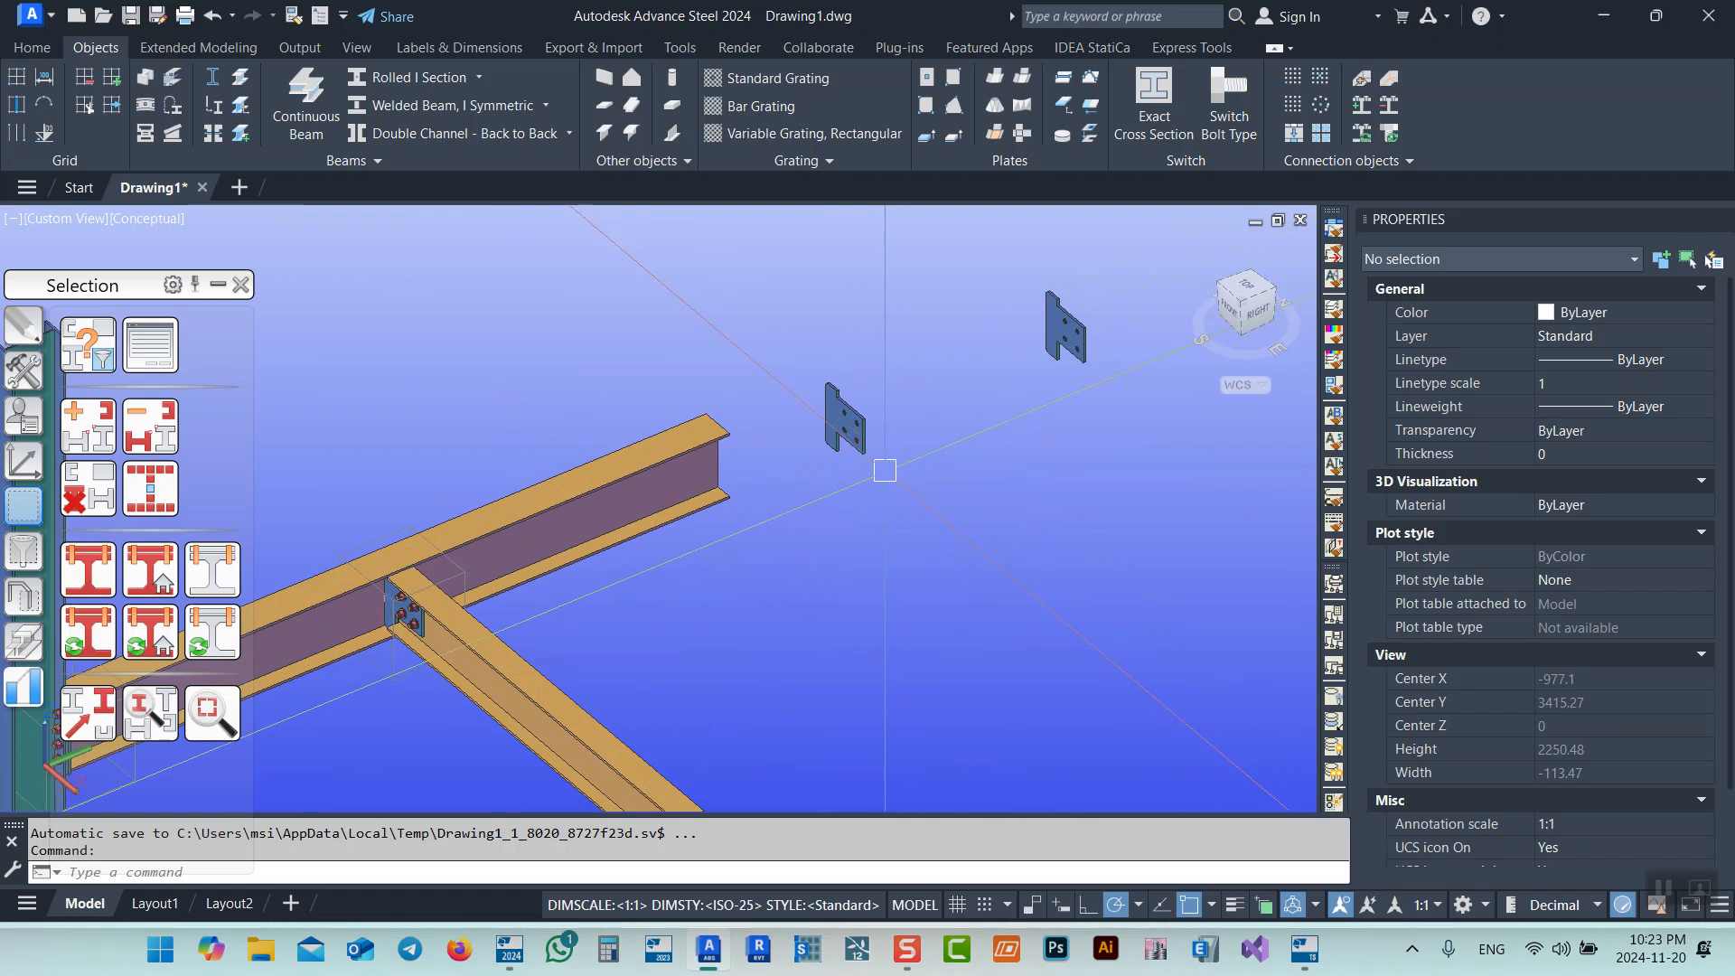
scroll(885, 470, down, 2)
shift+middle_drag(782, 586, 836, 566)
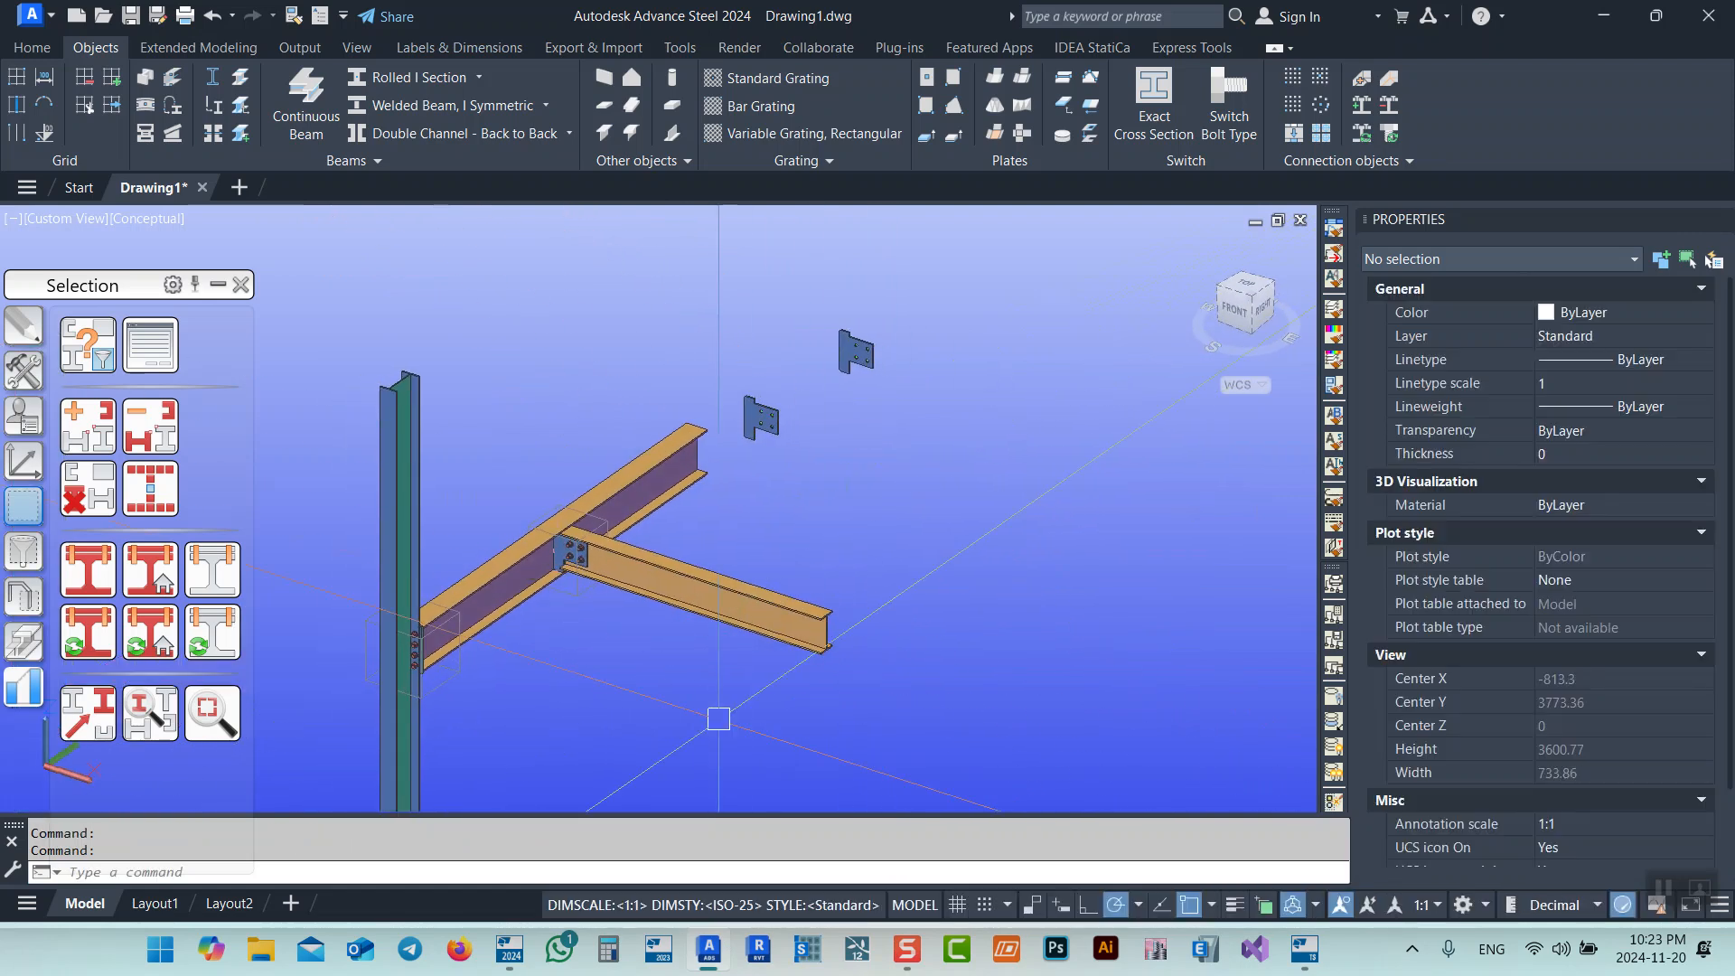
middle_drag(738, 623, 798, 640)
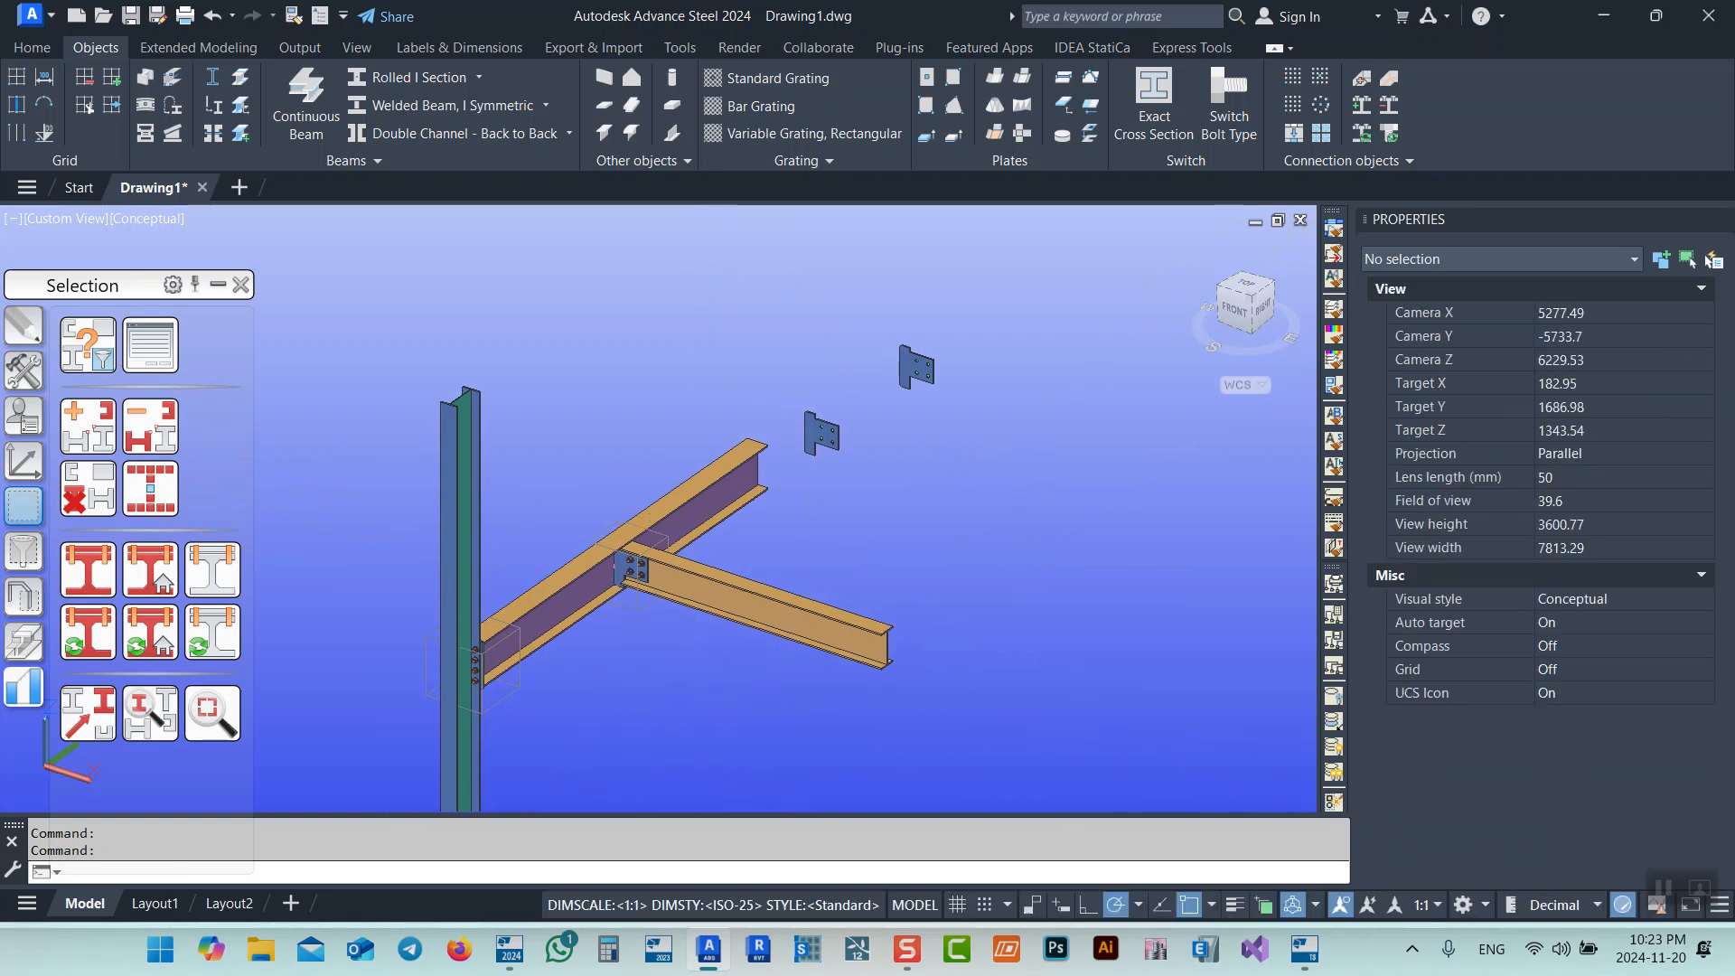
scroll(821, 421, up, 3)
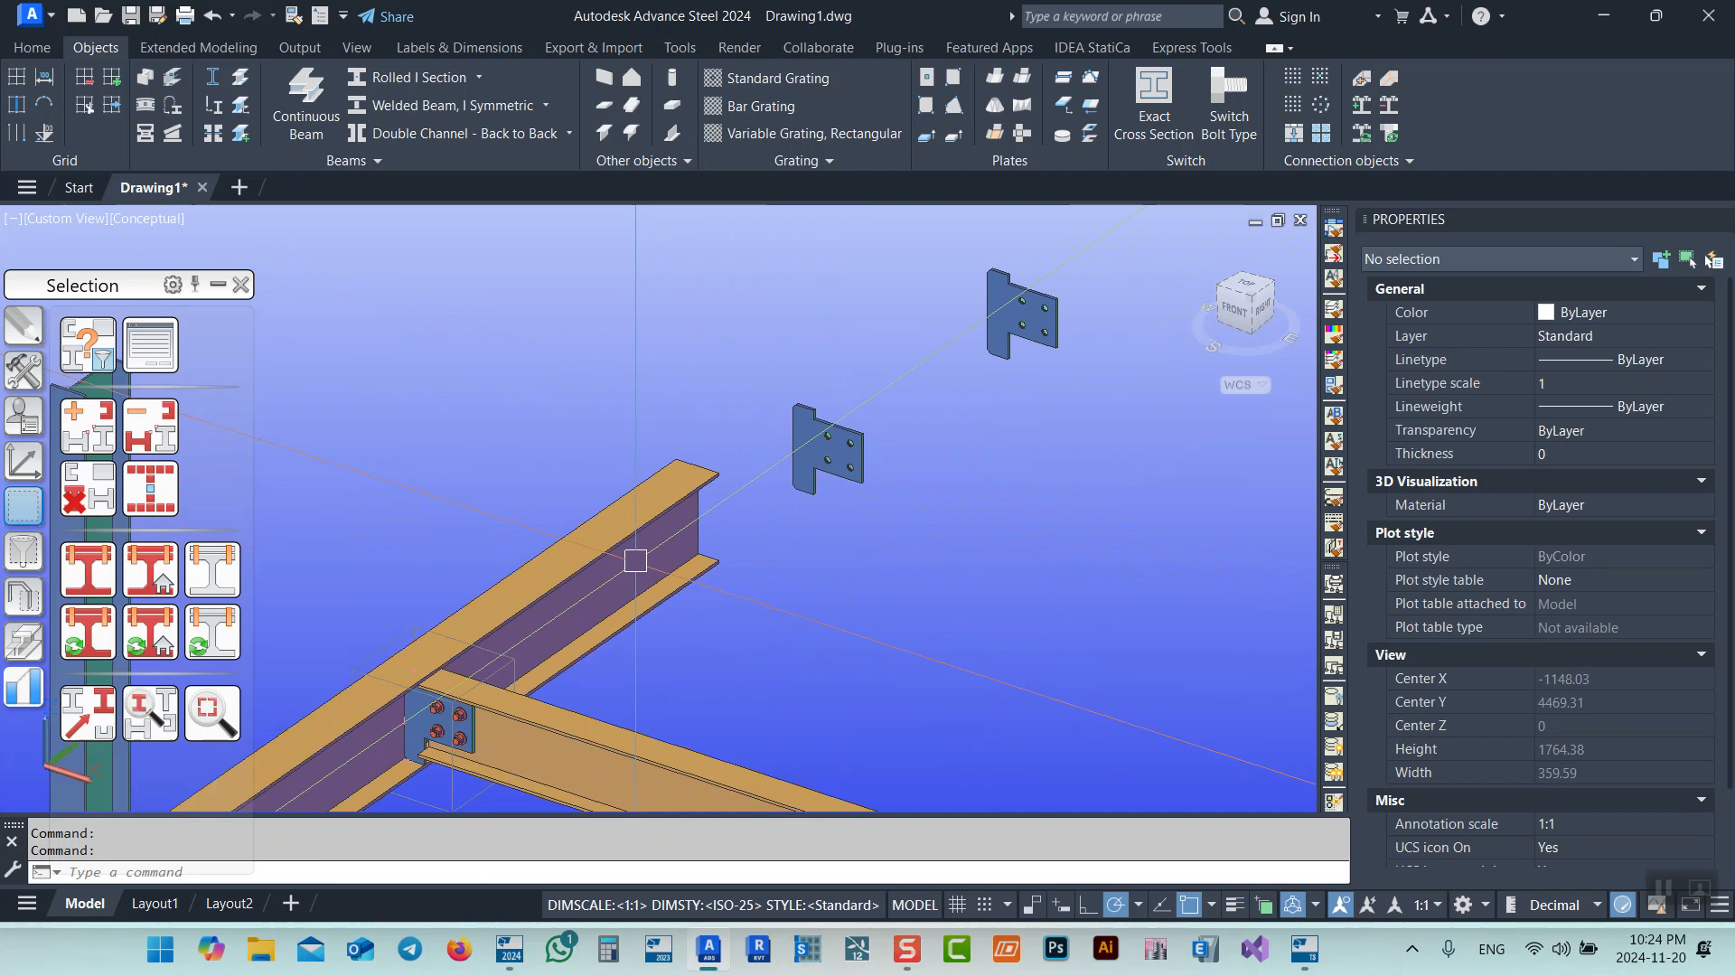
middle_drag(590, 564, 716, 486)
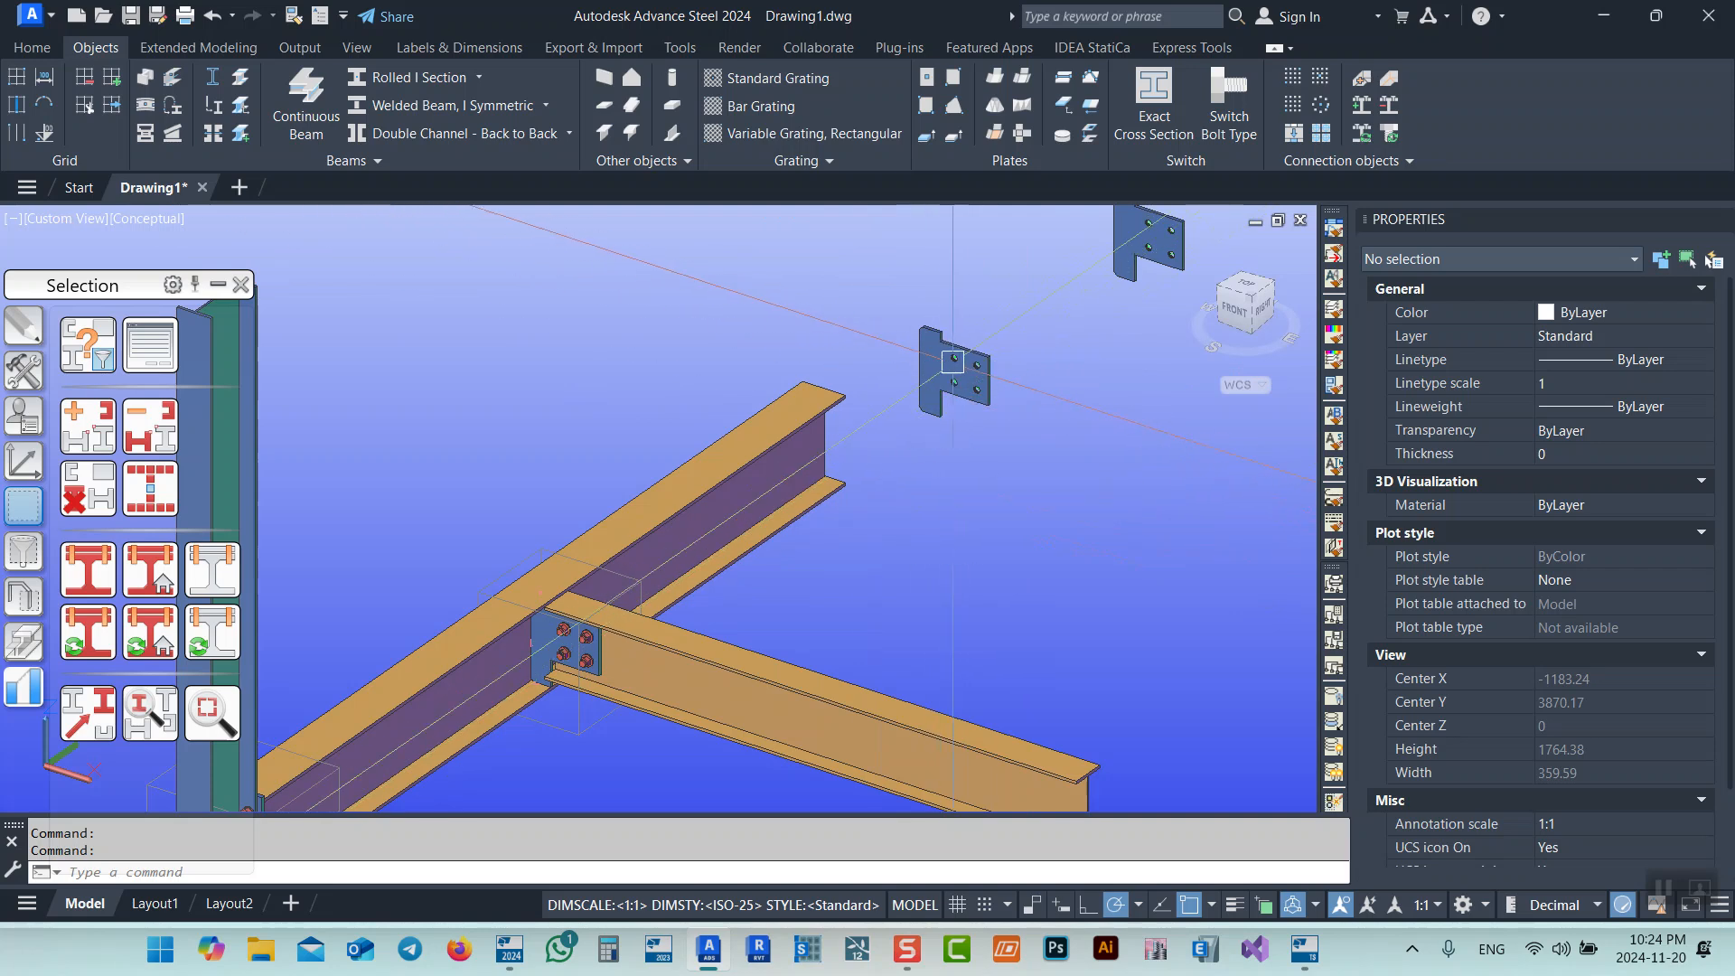
middle_drag(891, 522, 961, 460)
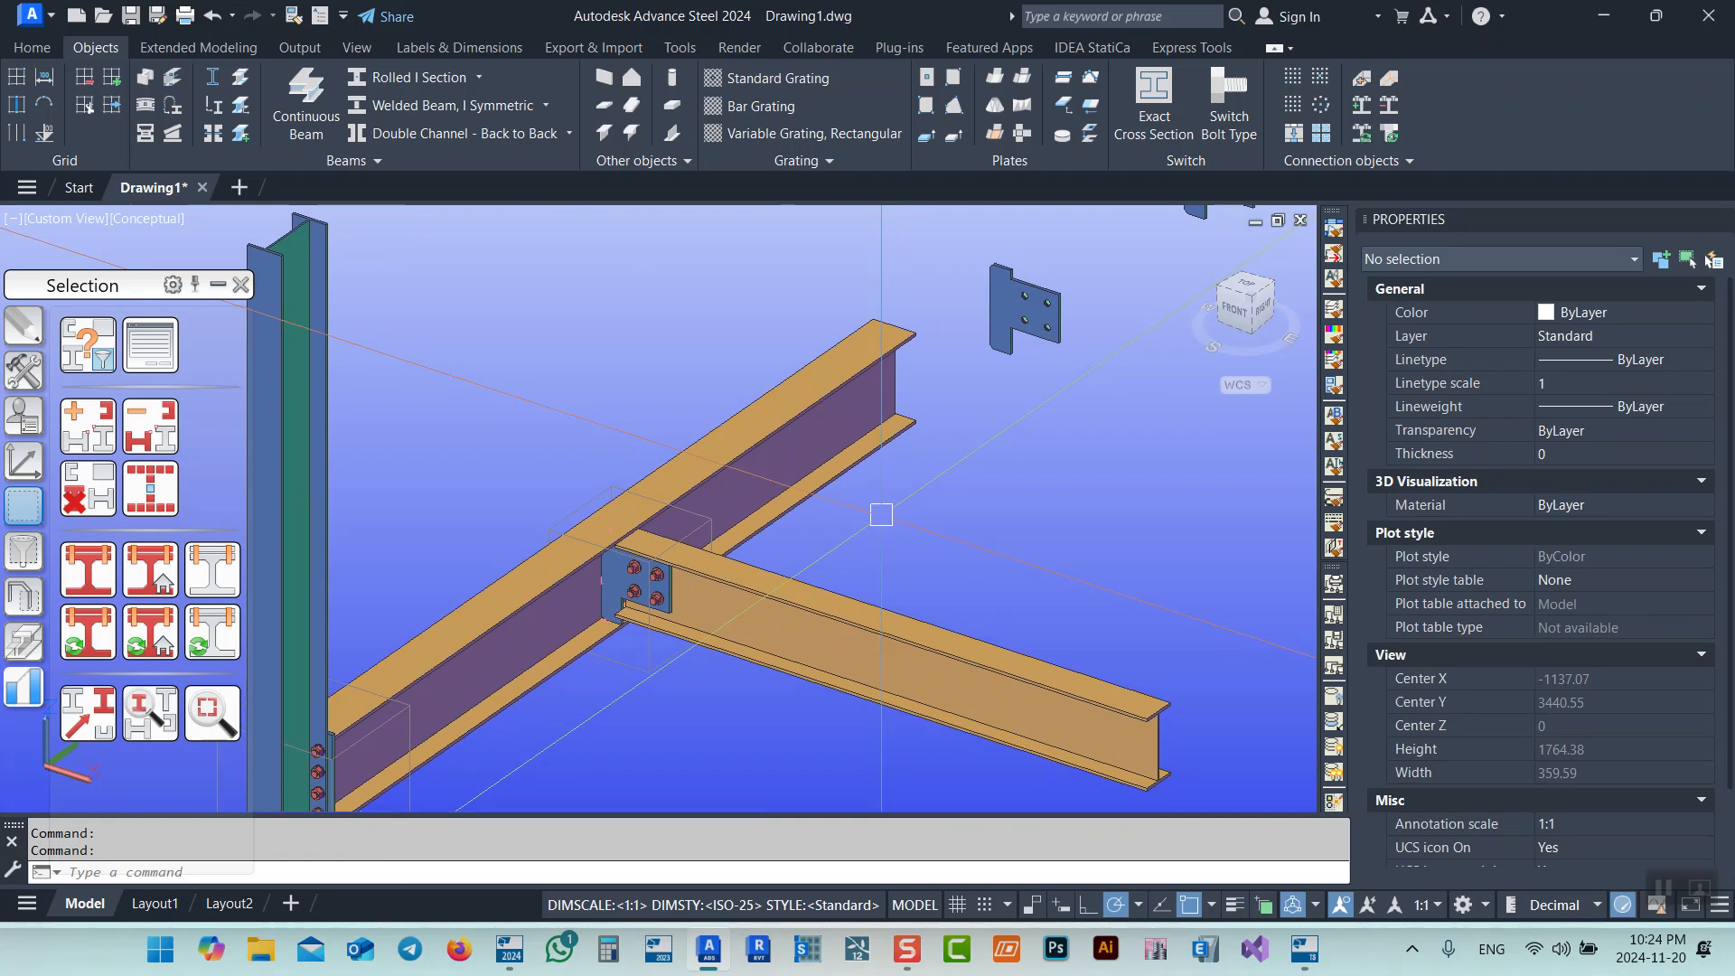
scroll(770, 500, down, 3)
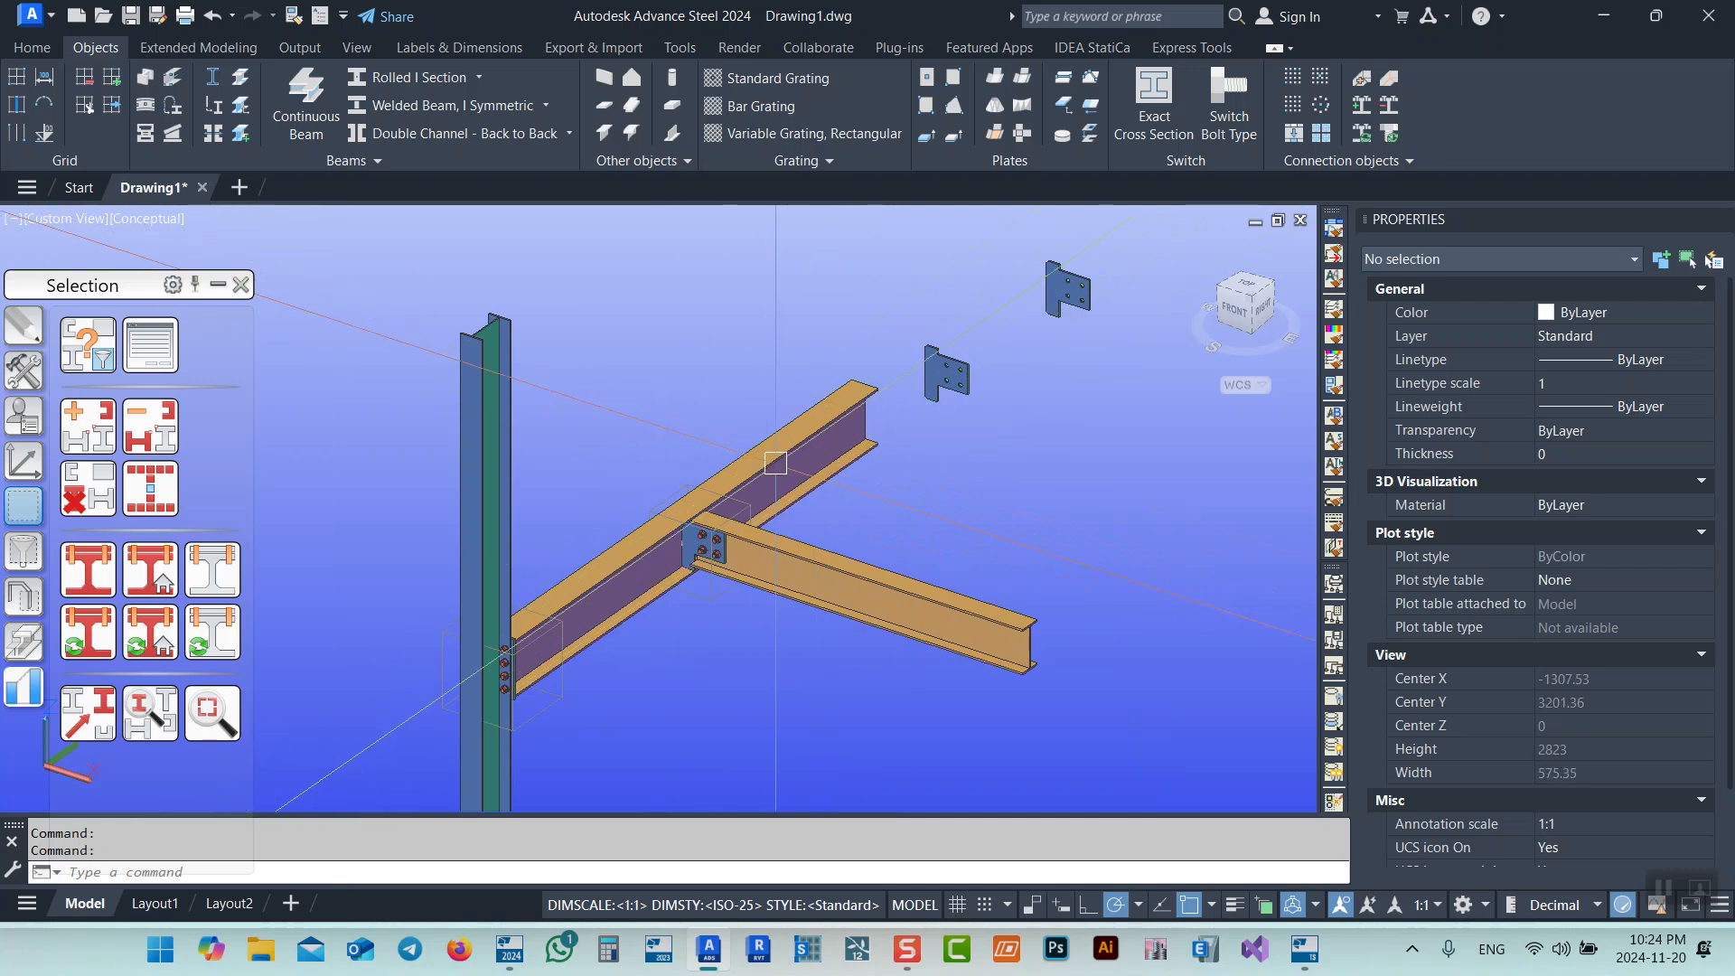
Set the model to the south-east isometric view and align the UCS with that view
click(1254, 310)
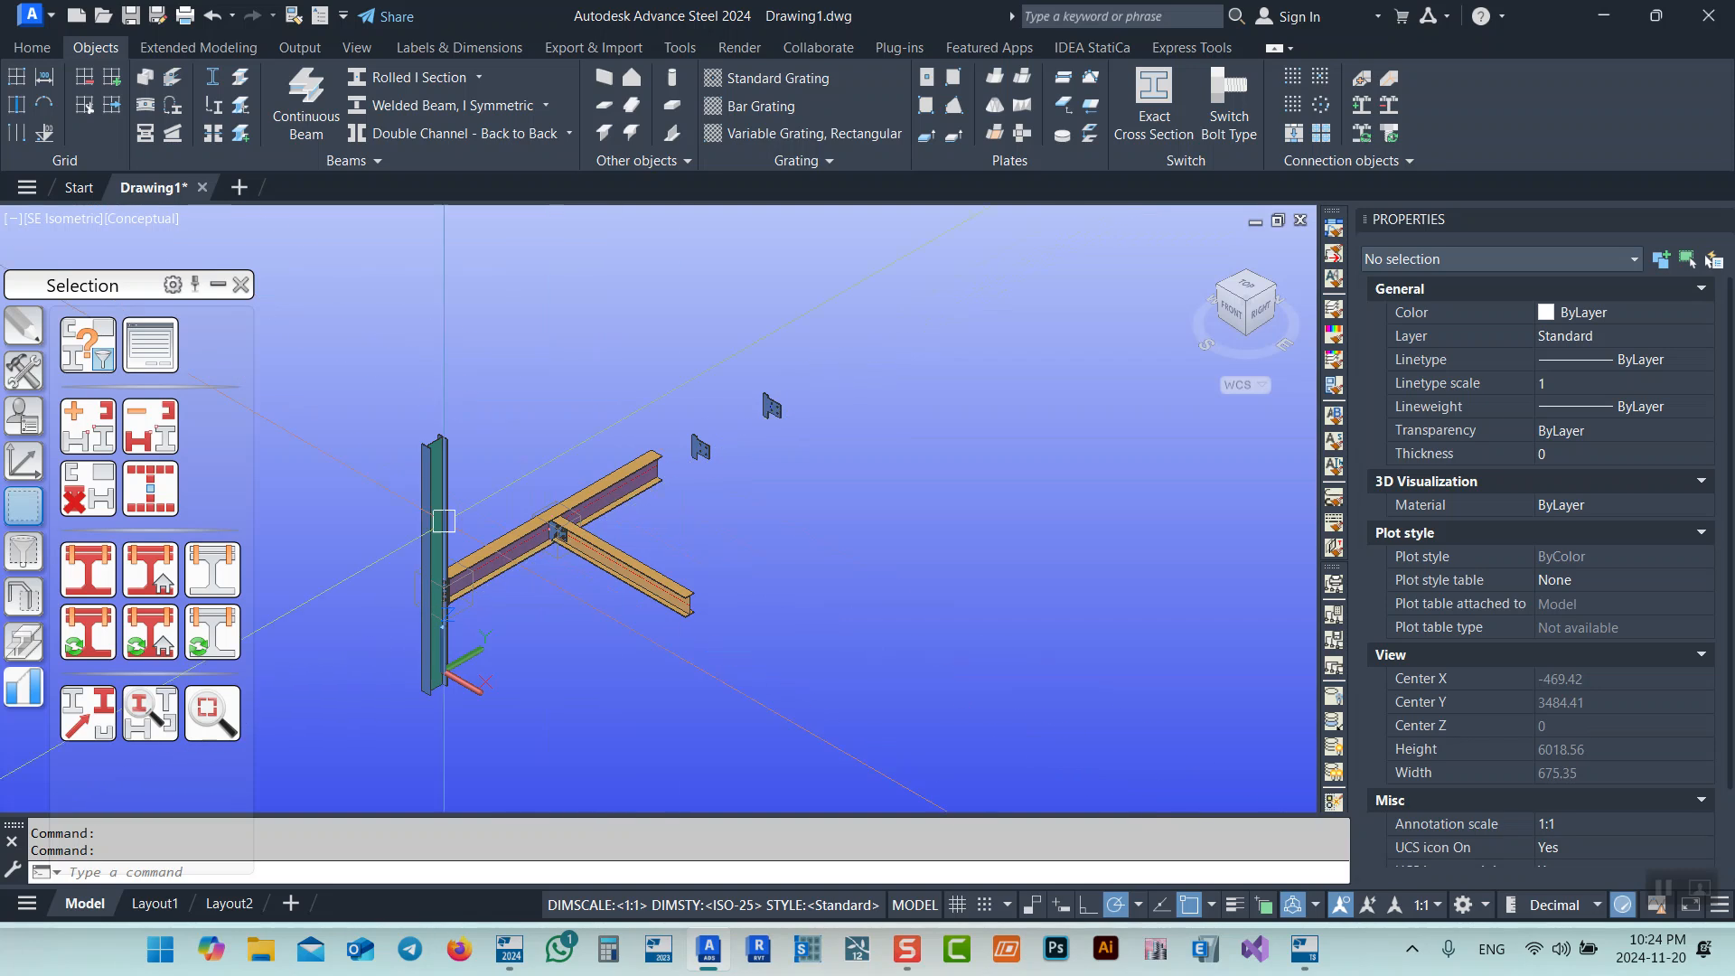
middle_drag(502, 549, 656, 509)
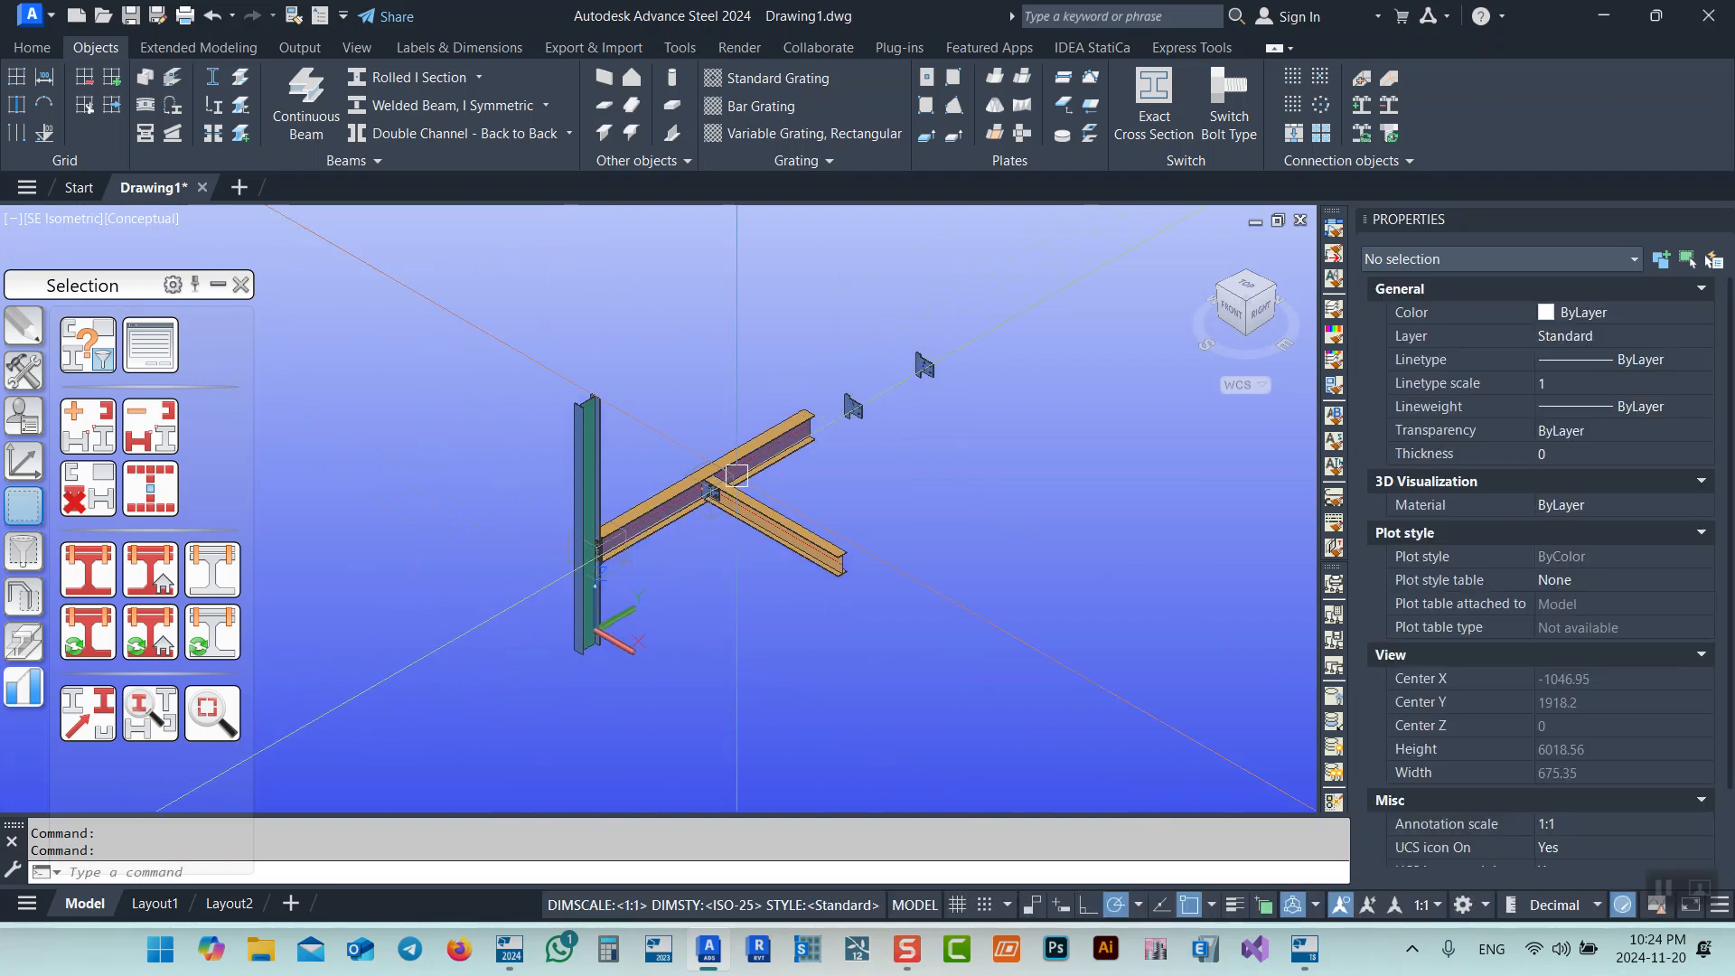
click(24, 461)
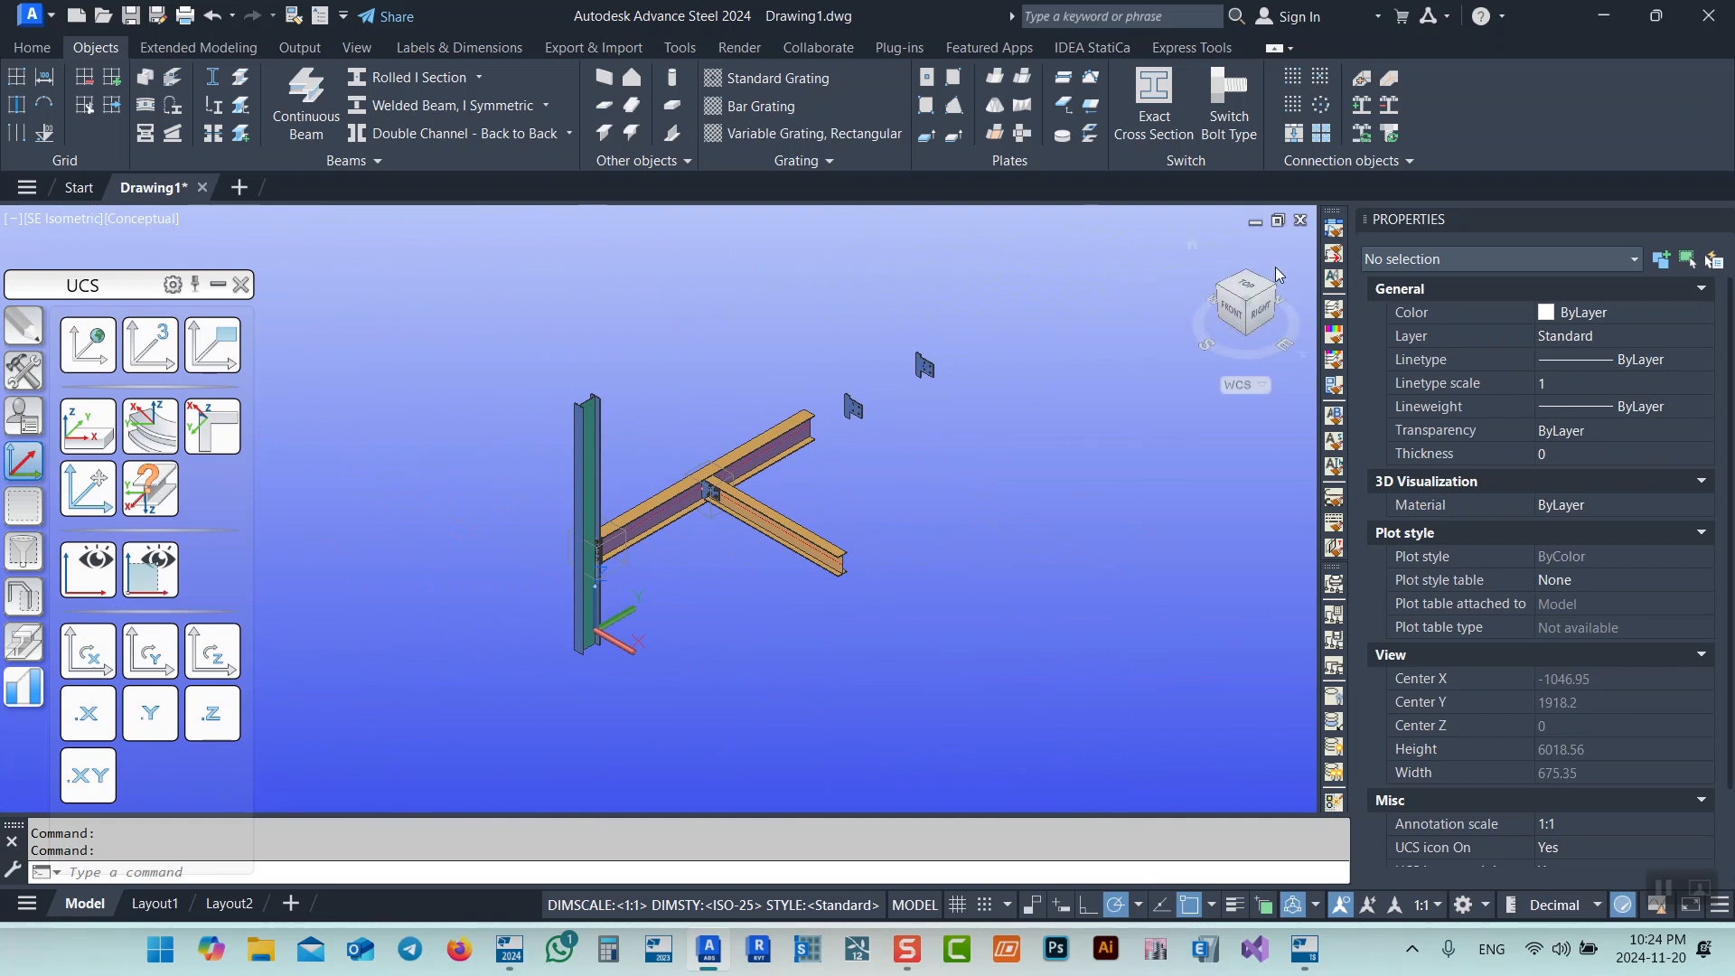
click(1246, 305)
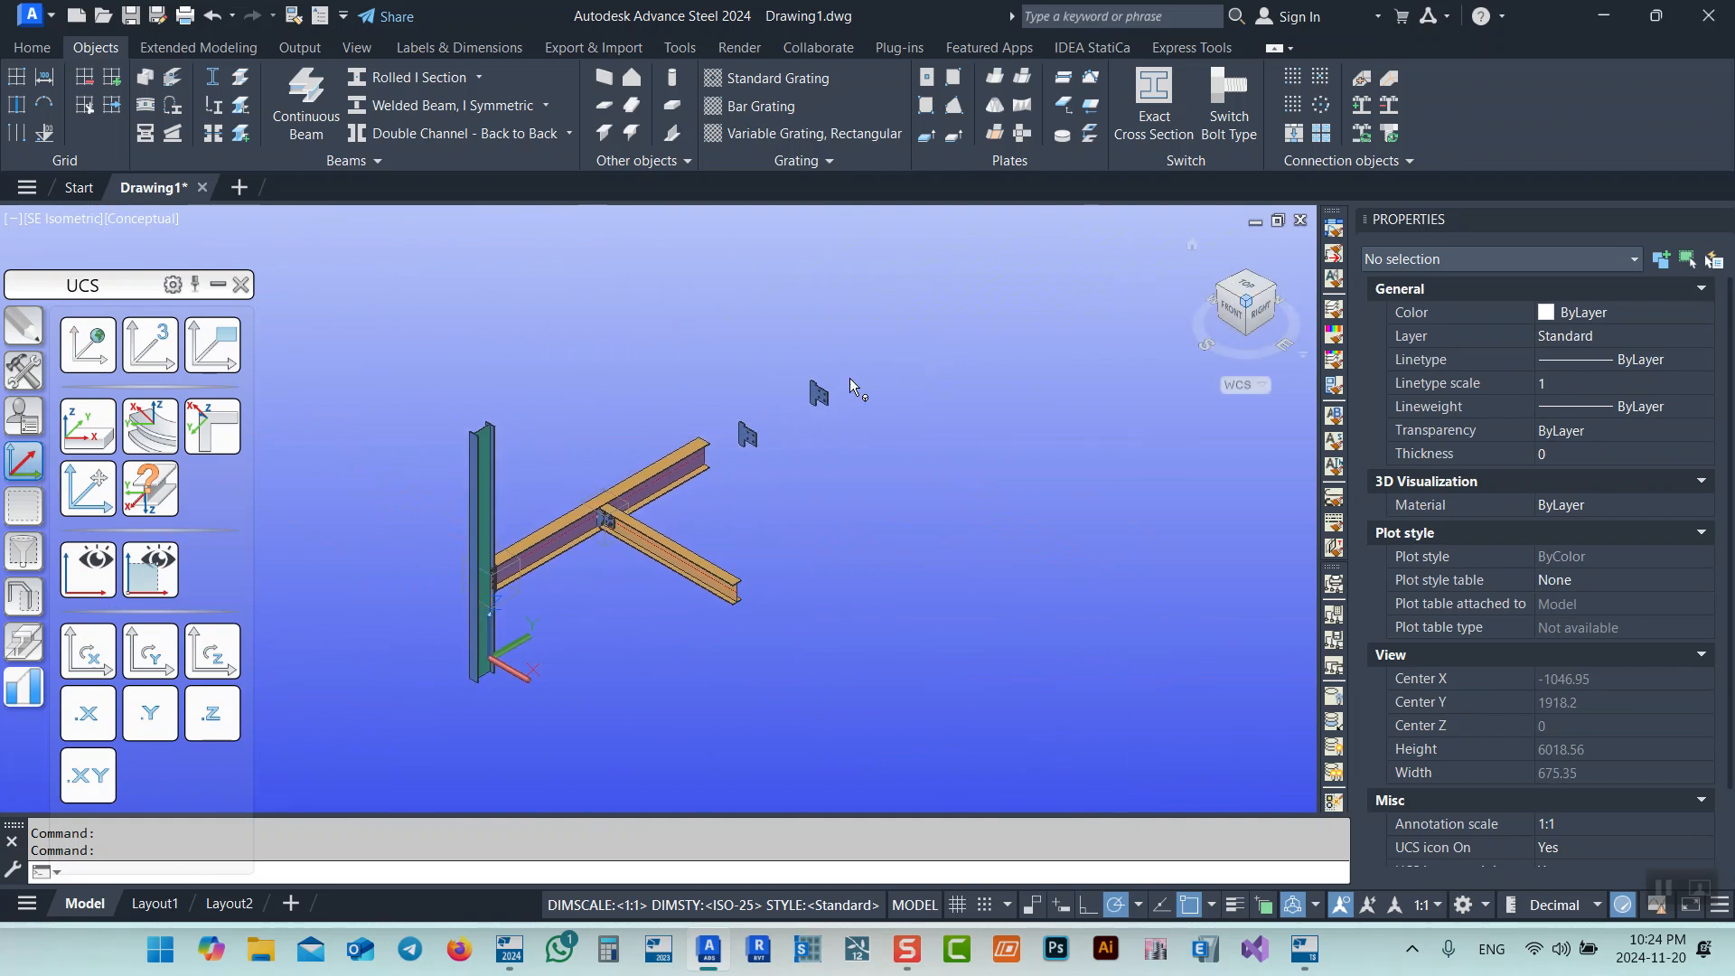
click(210, 345)
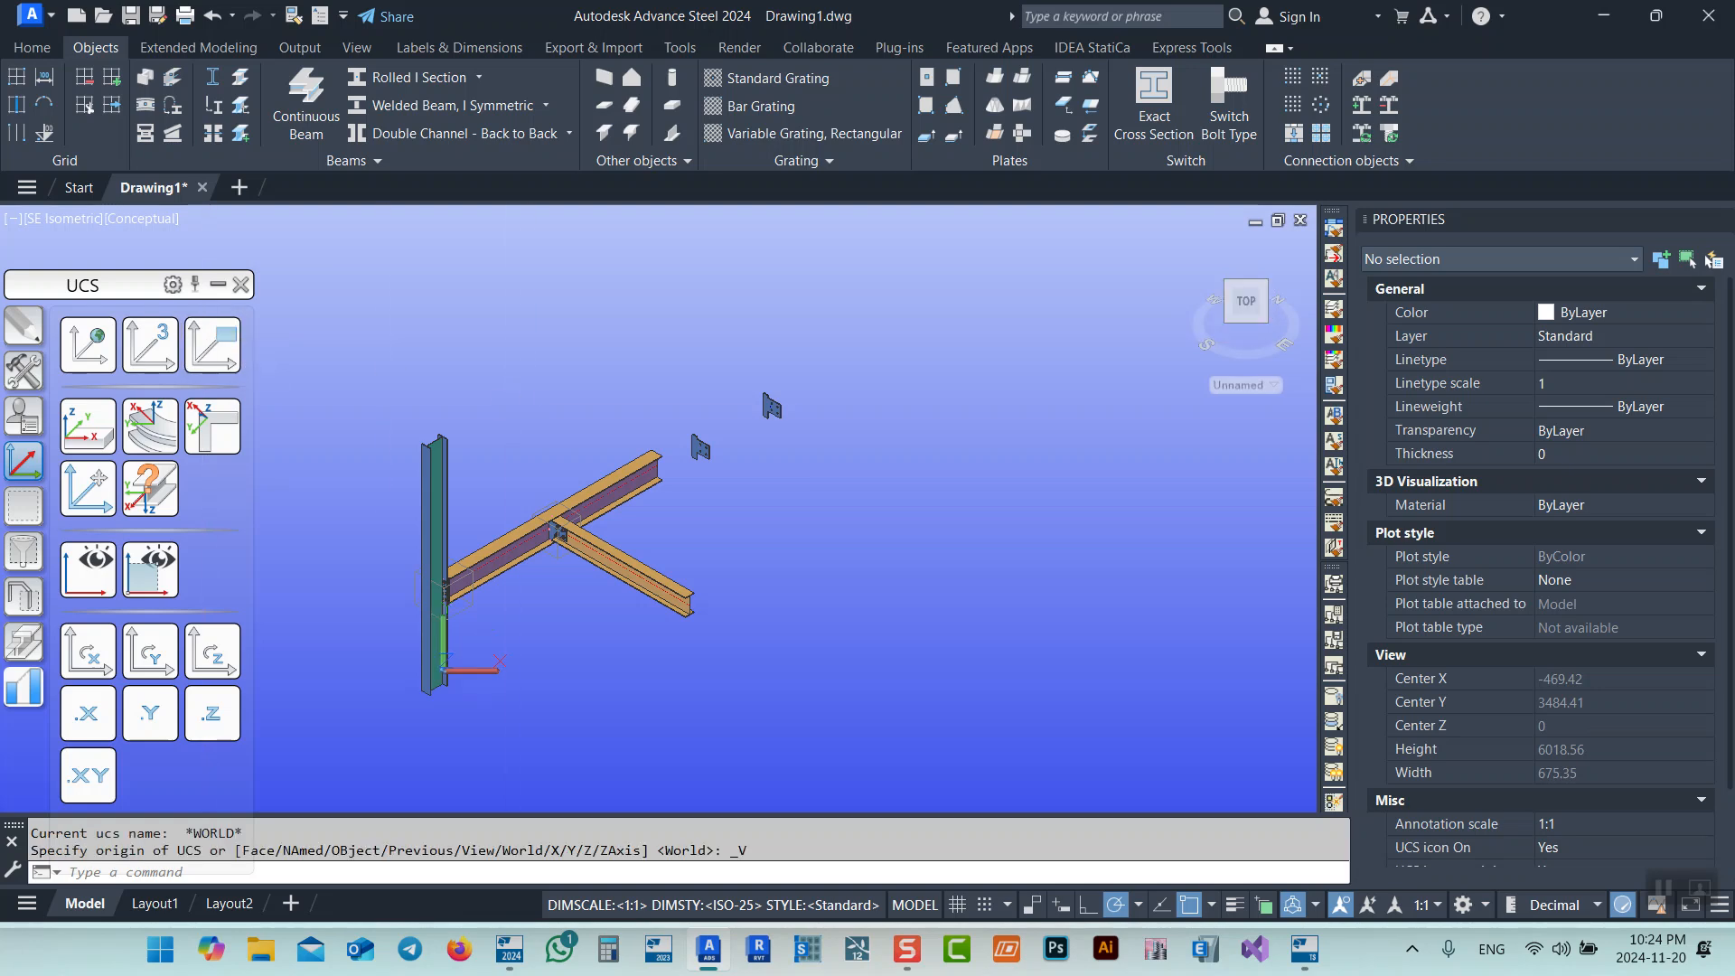
Select the whole model and number it, processing single parts from 1000 and assemblies from 1 with no post number method
click(925, 674)
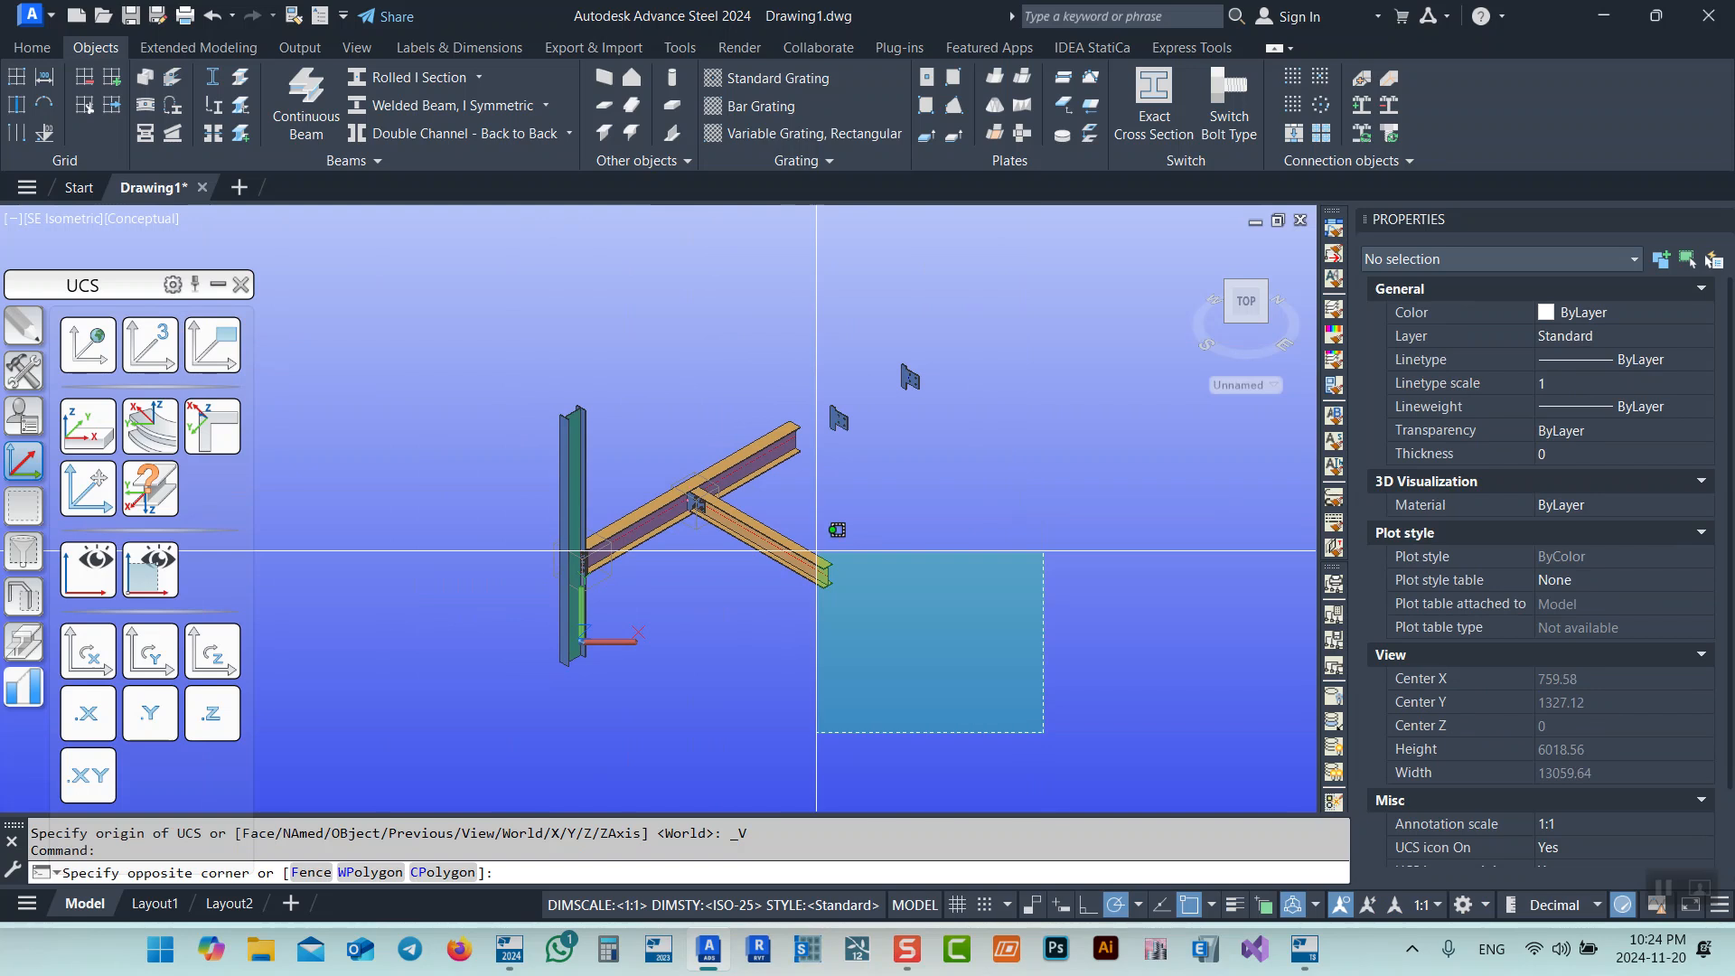
click(334, 210)
click(300, 48)
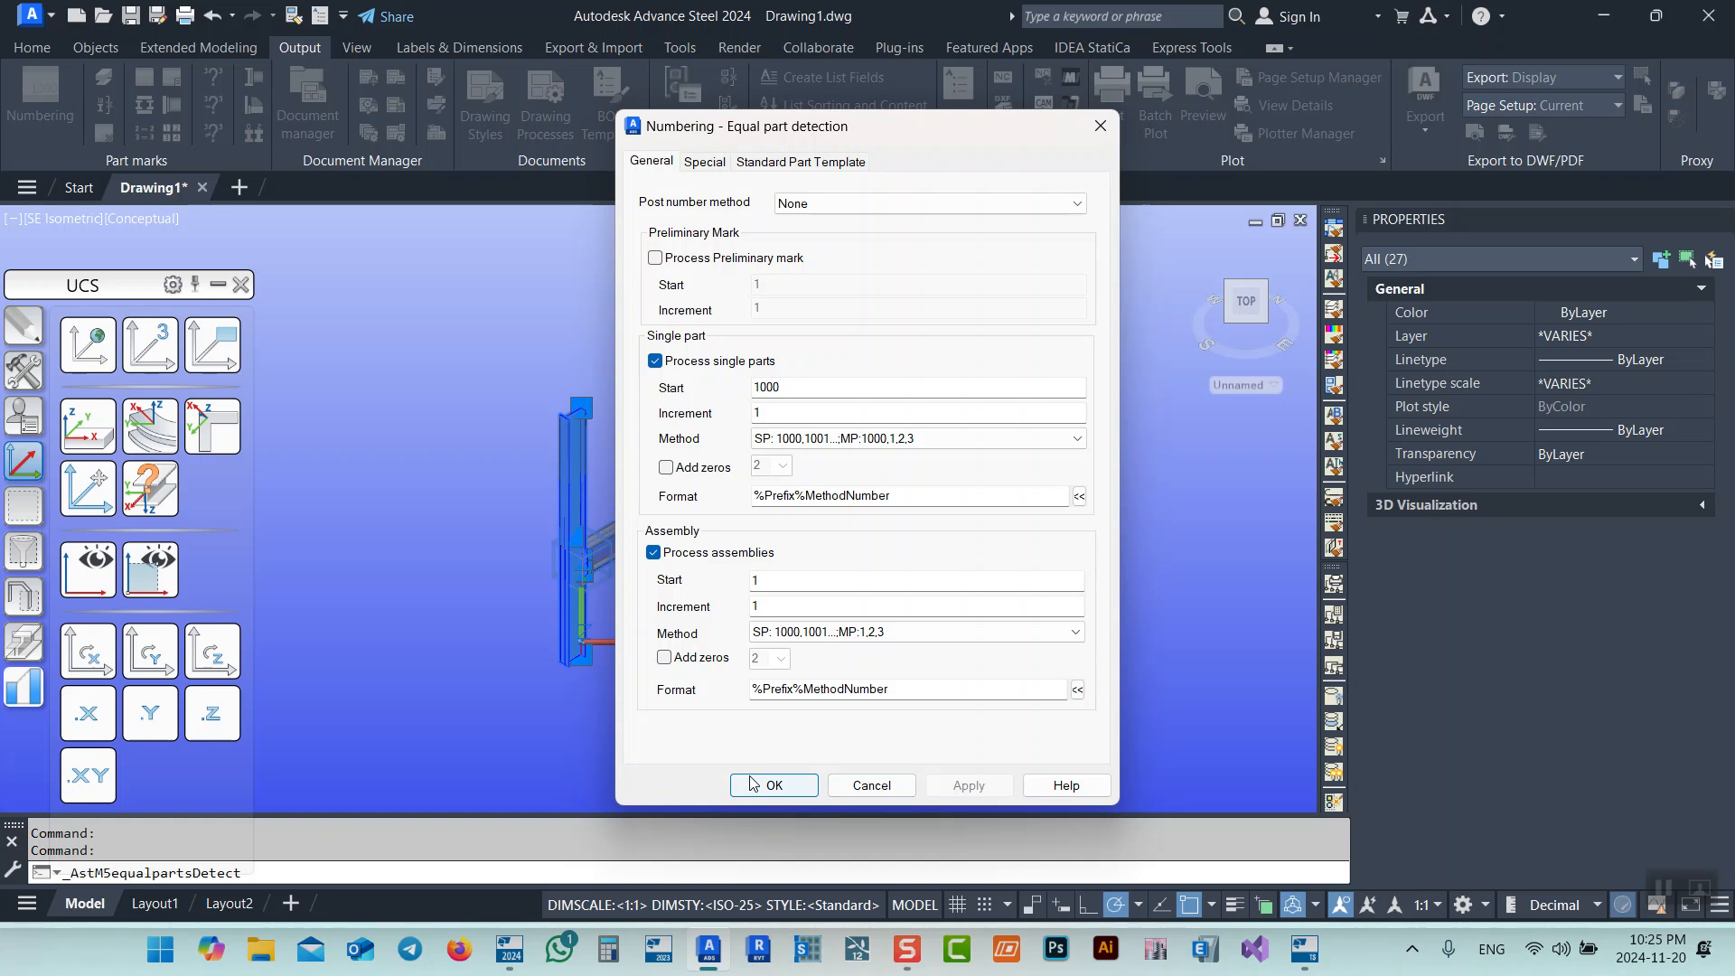
click(767, 784)
click(1105, 486)
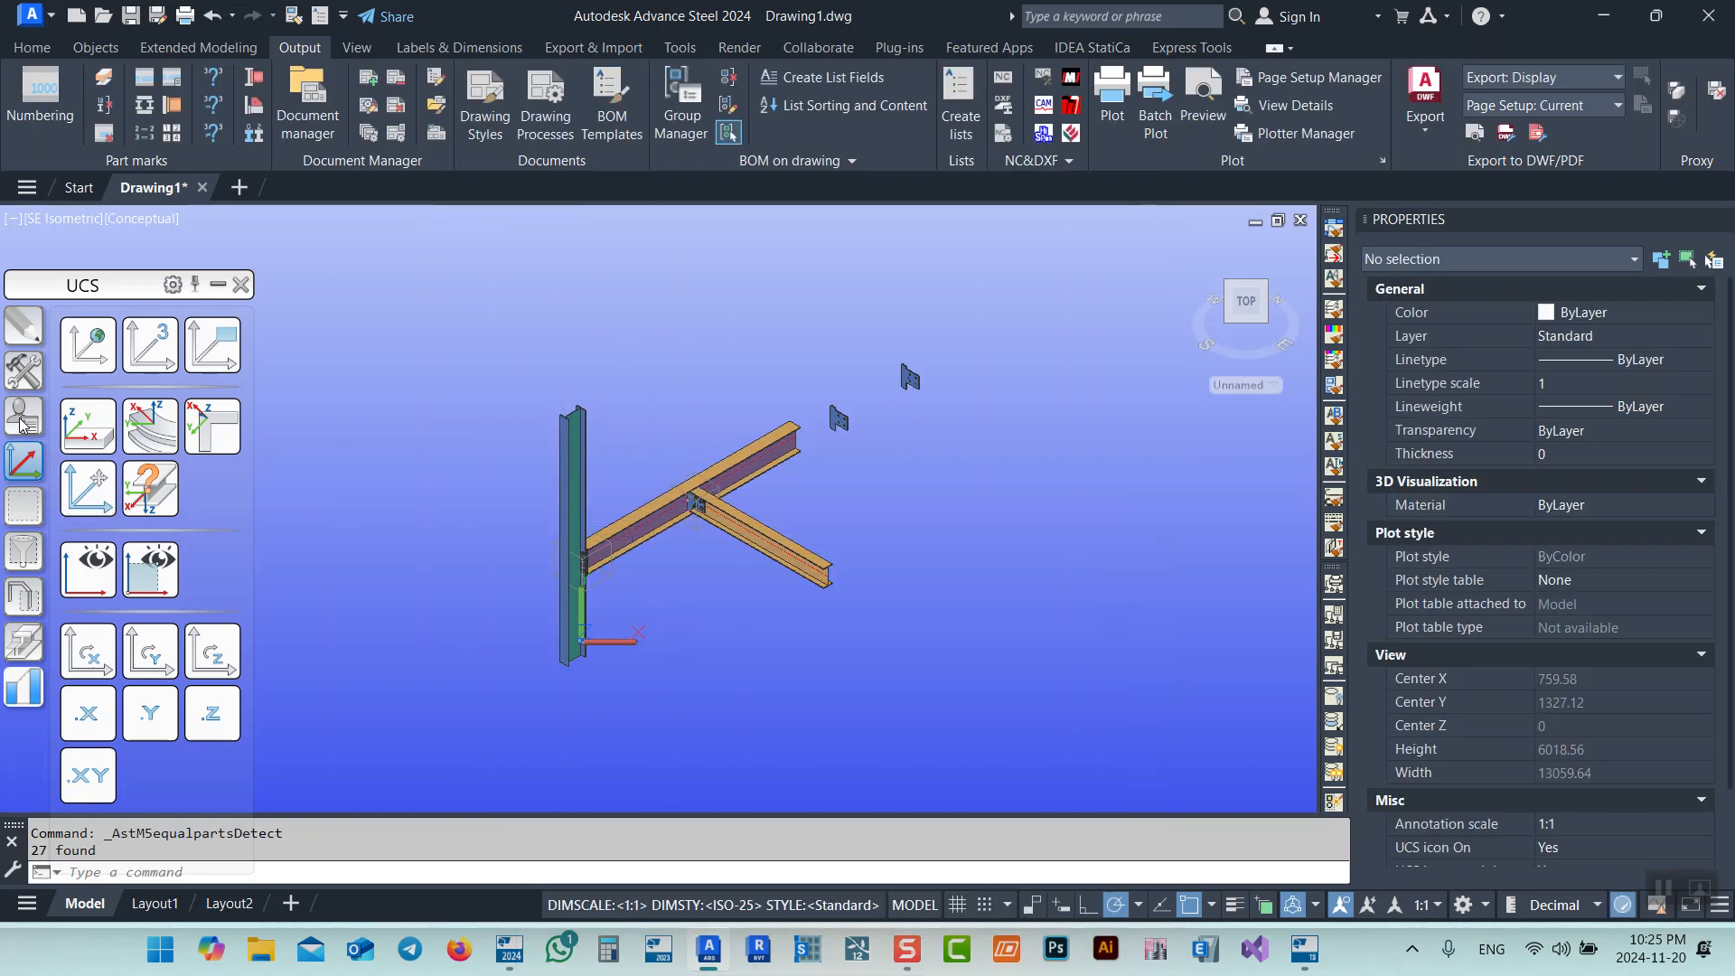
Select the main beam attached to the column and choose the user drawing process Assemblies A1 - Single with Parts for it
click(24, 370)
click(678, 474)
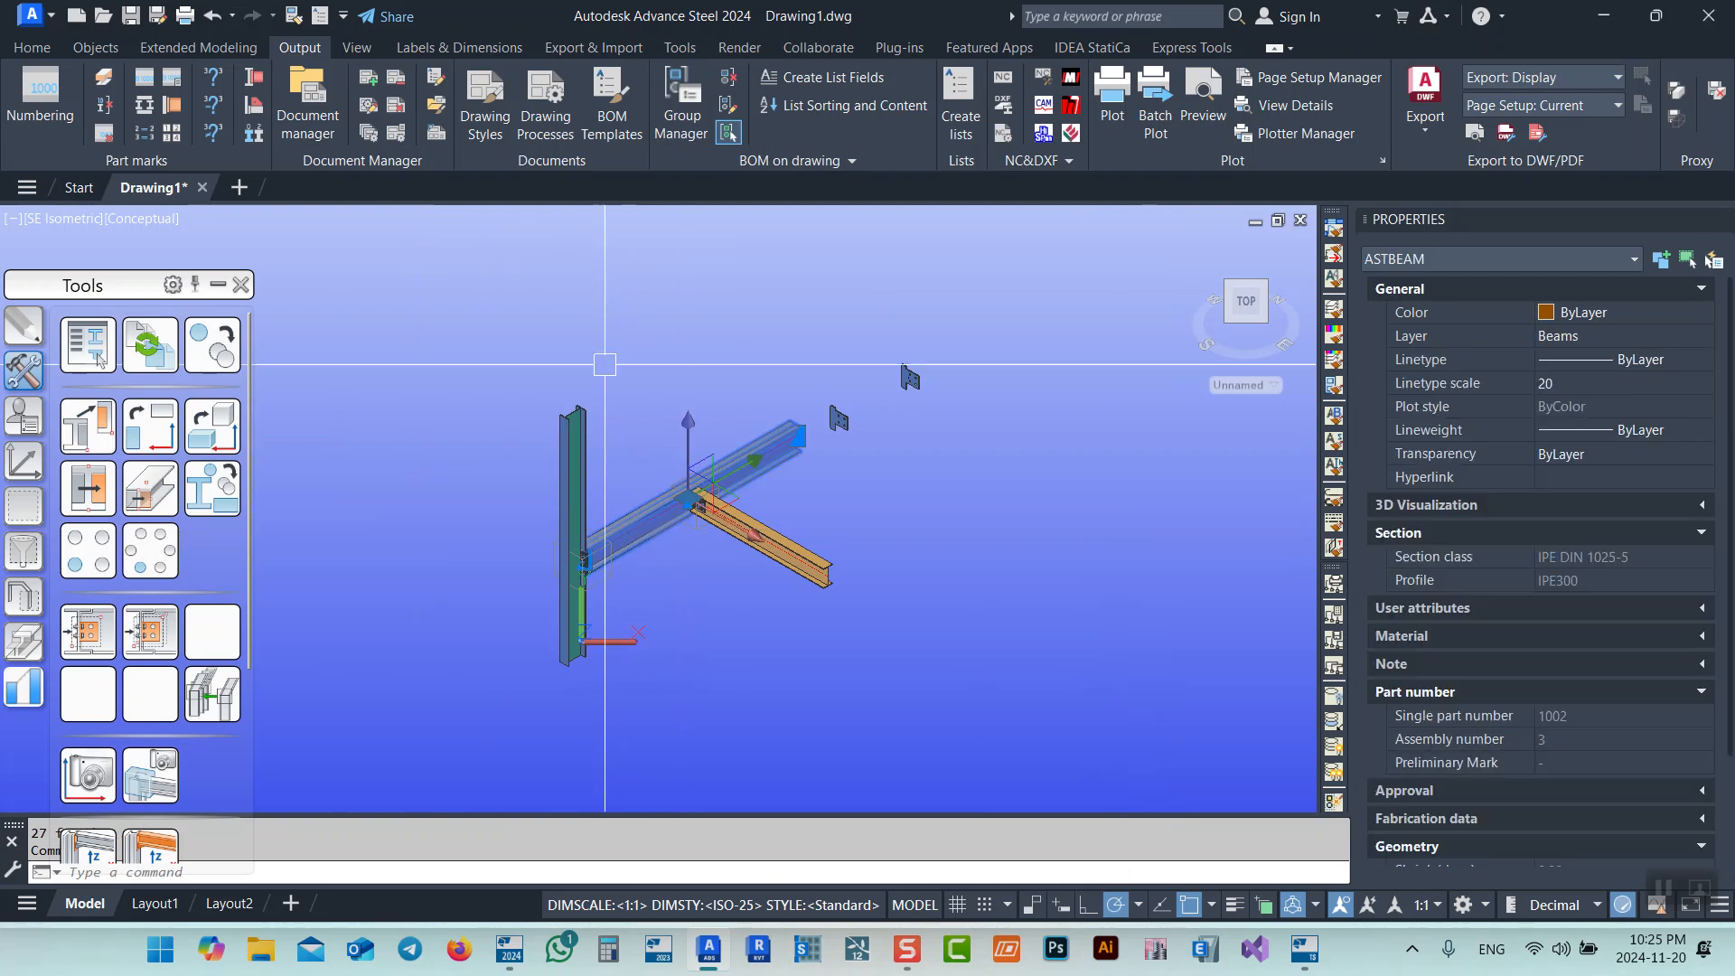
click(366, 138)
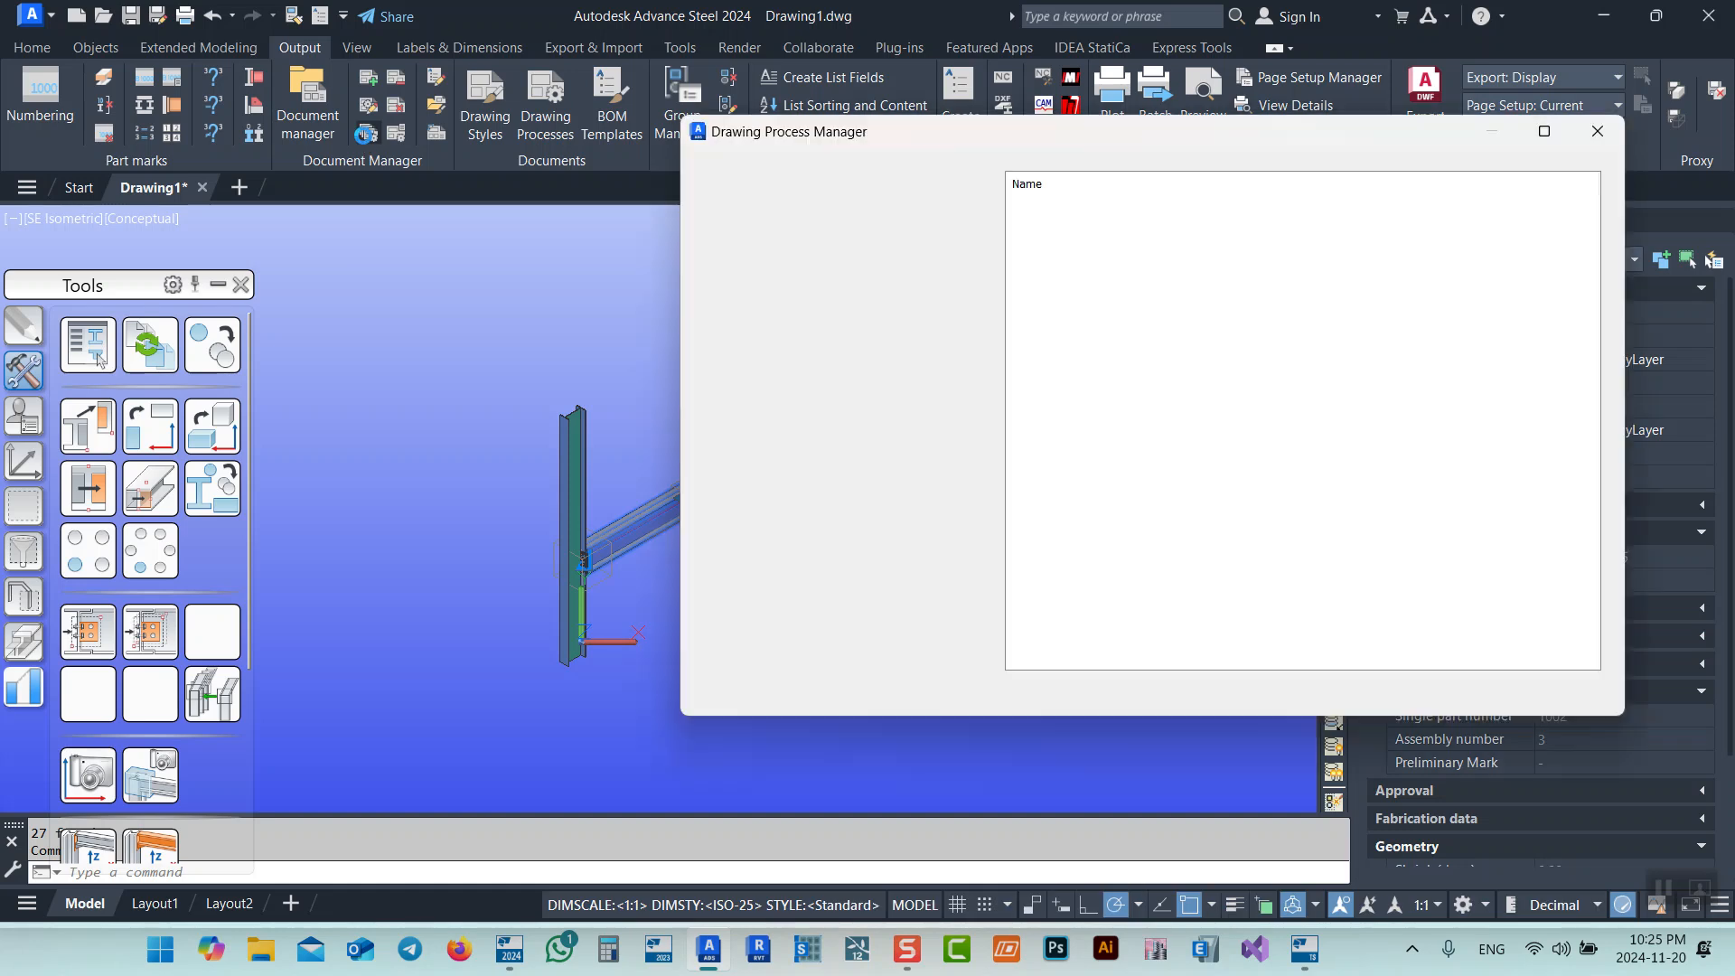
drag(935, 137, 942, 96)
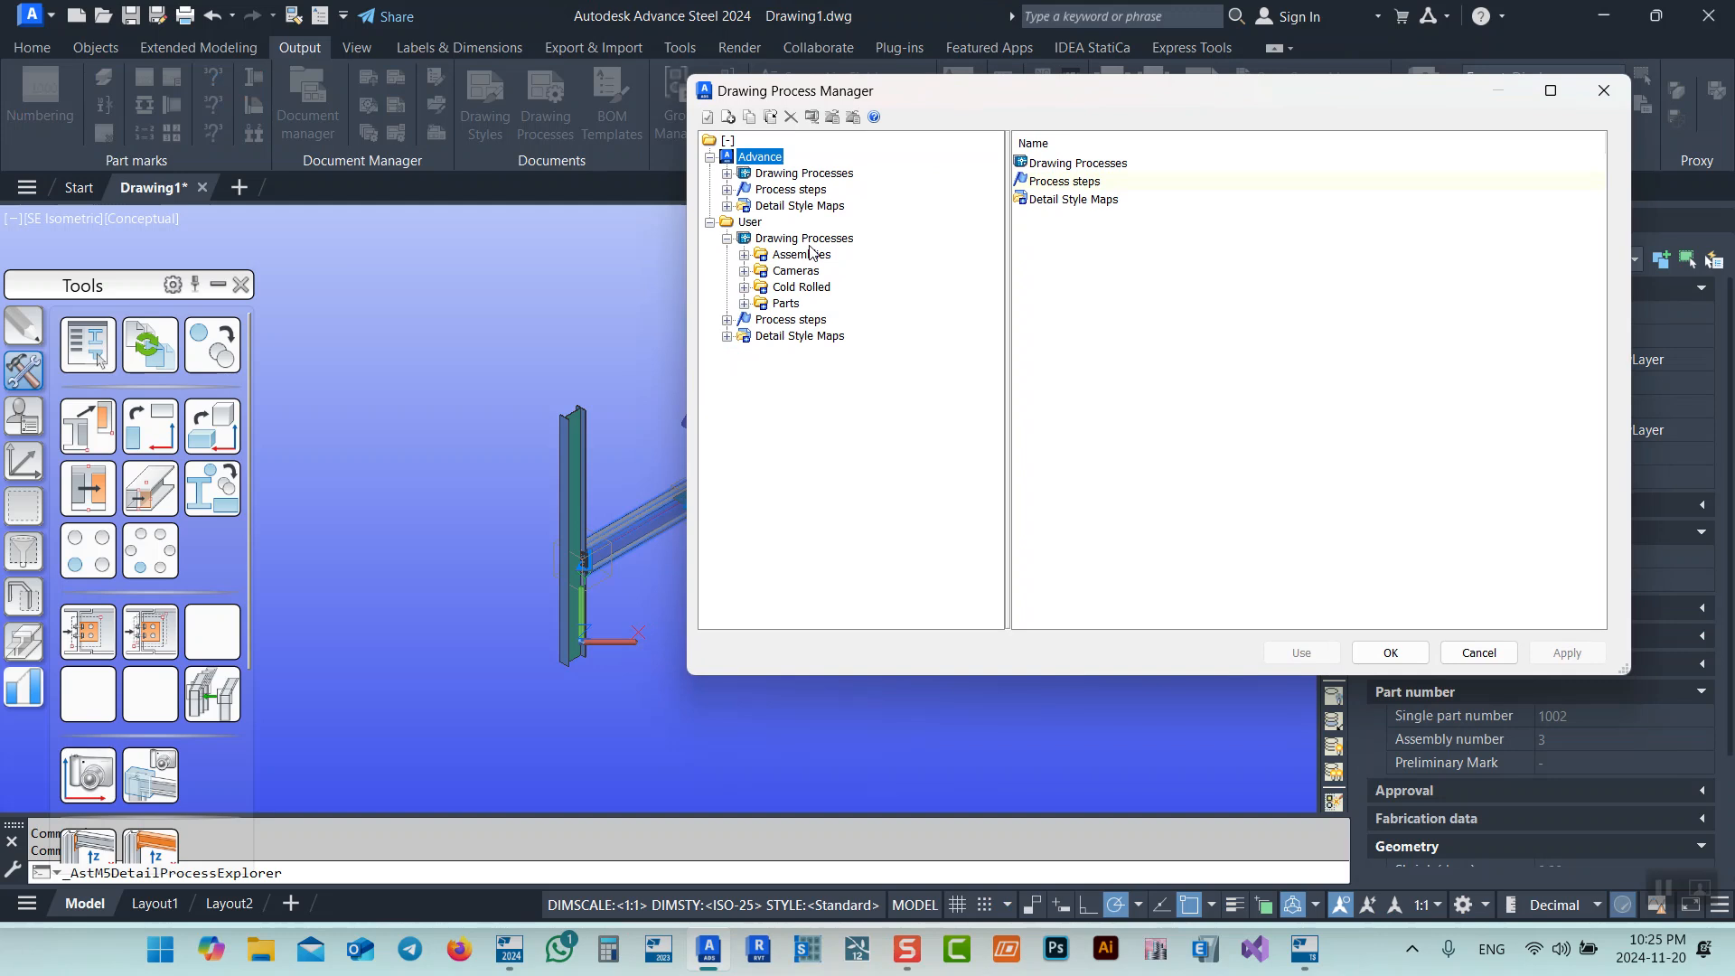
double_click(787, 257)
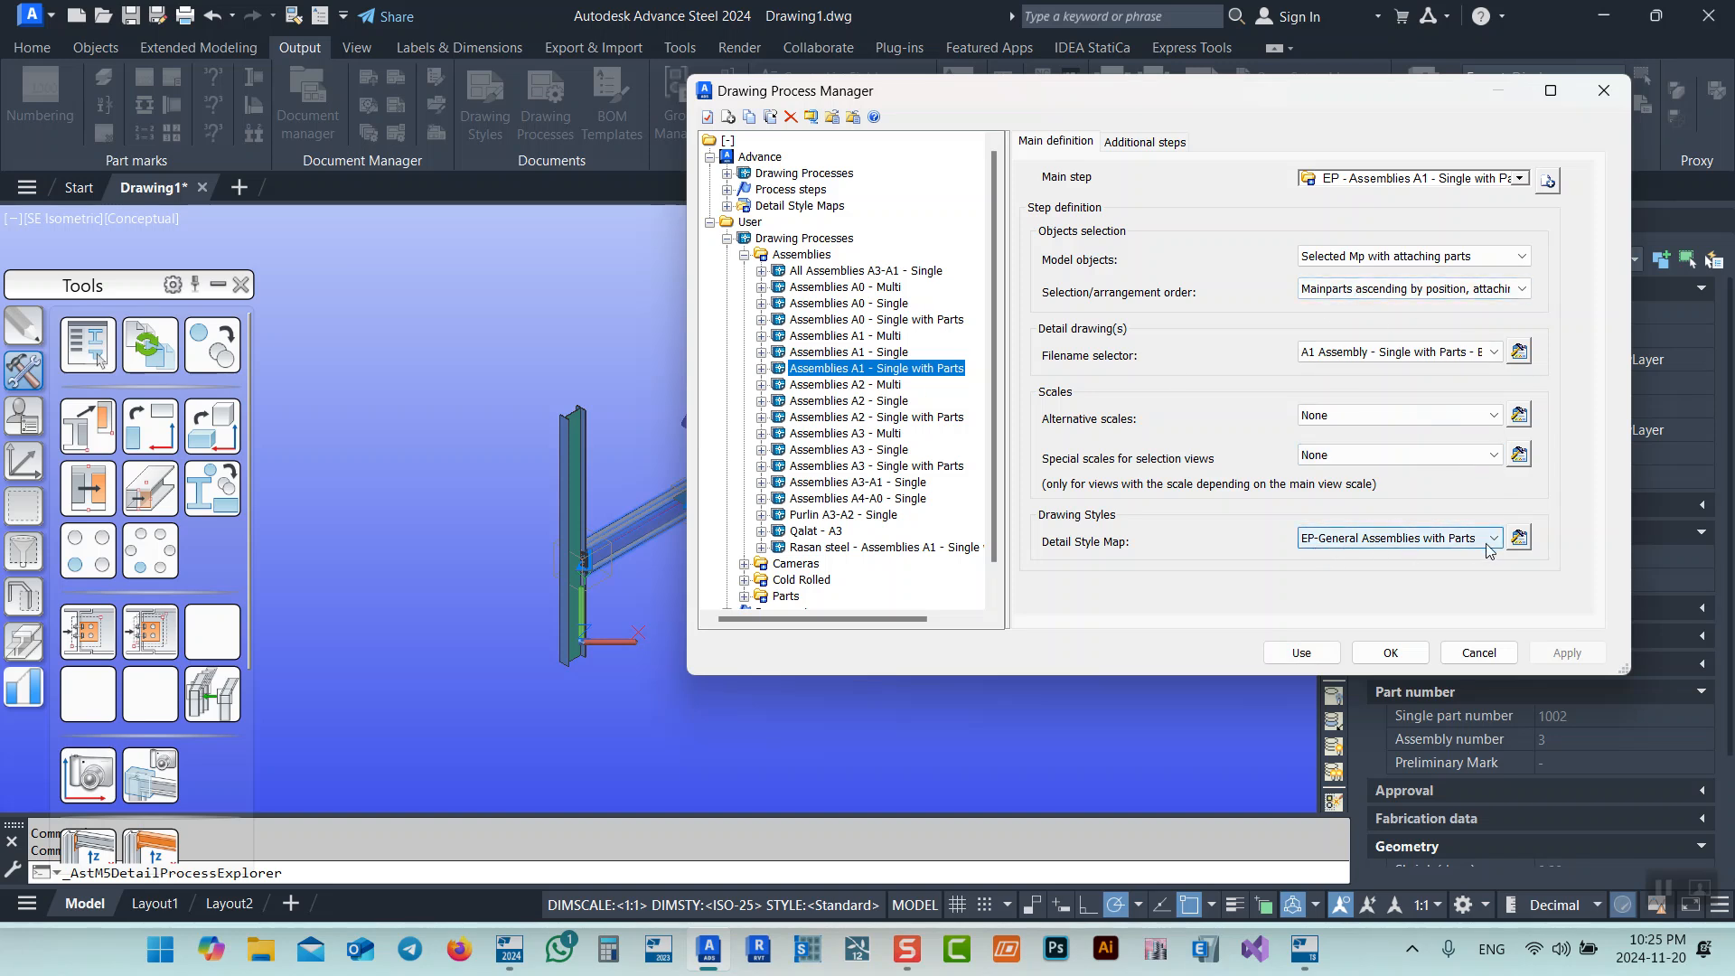
Check the EP-General Assemblies with Parts detail style map and run the process for the selected main part with attaching parts
click(1518, 538)
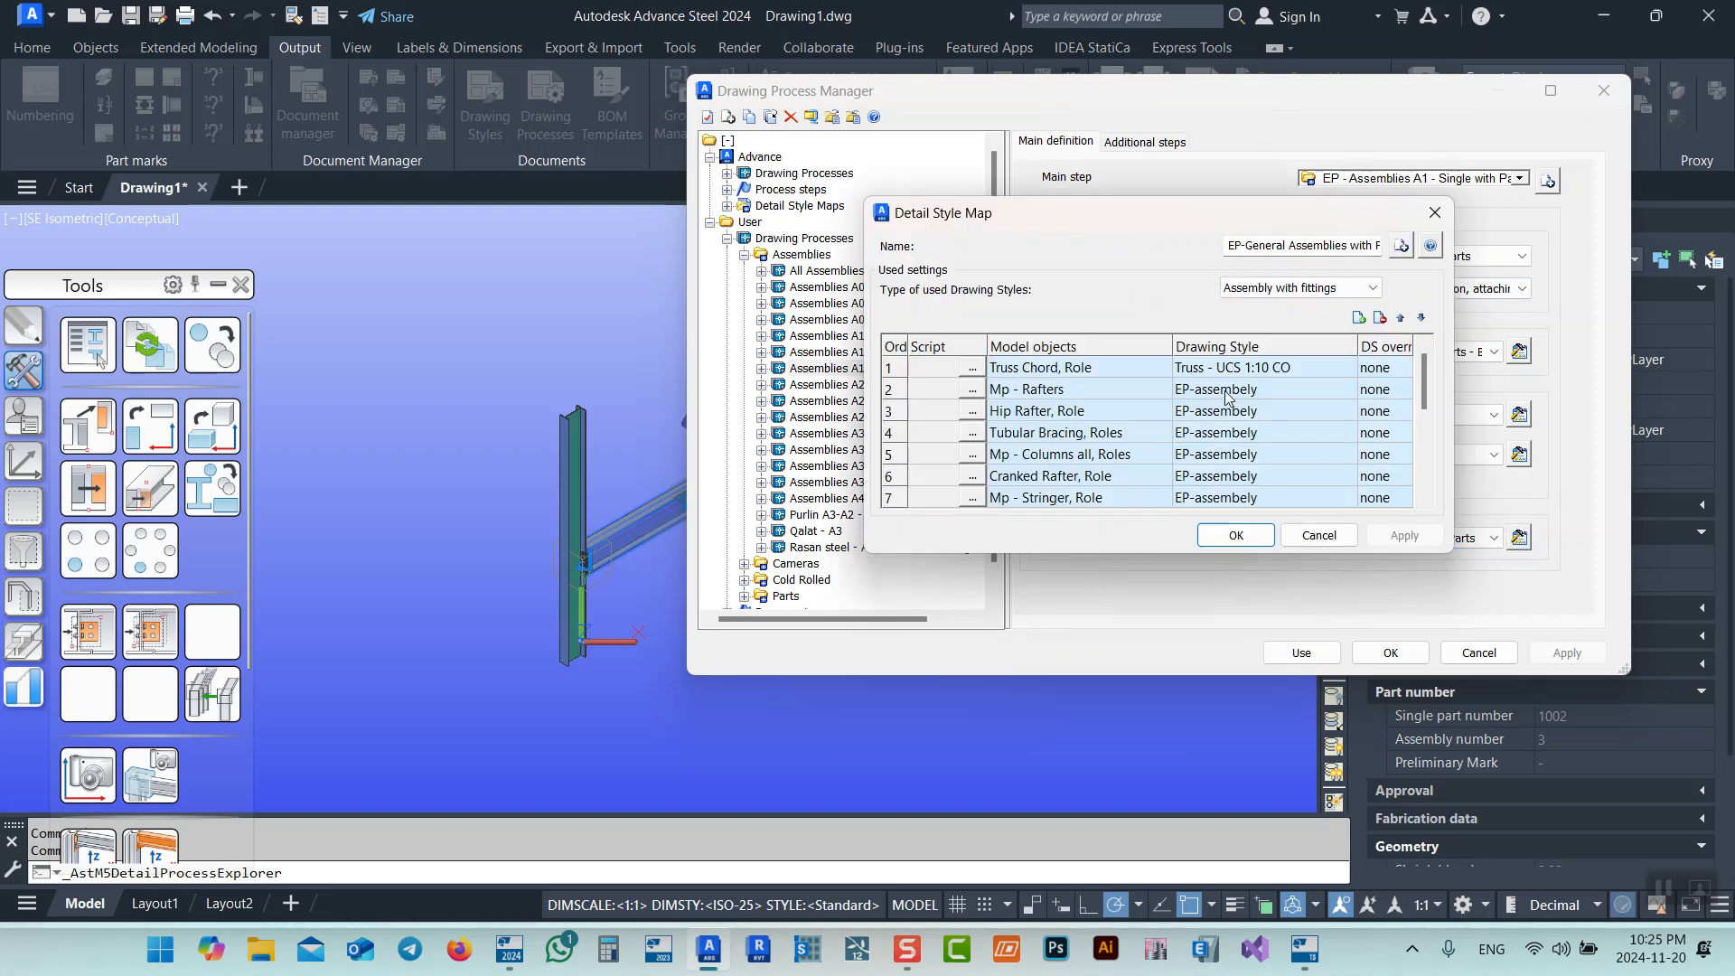
scroll(1233, 399, down, 4)
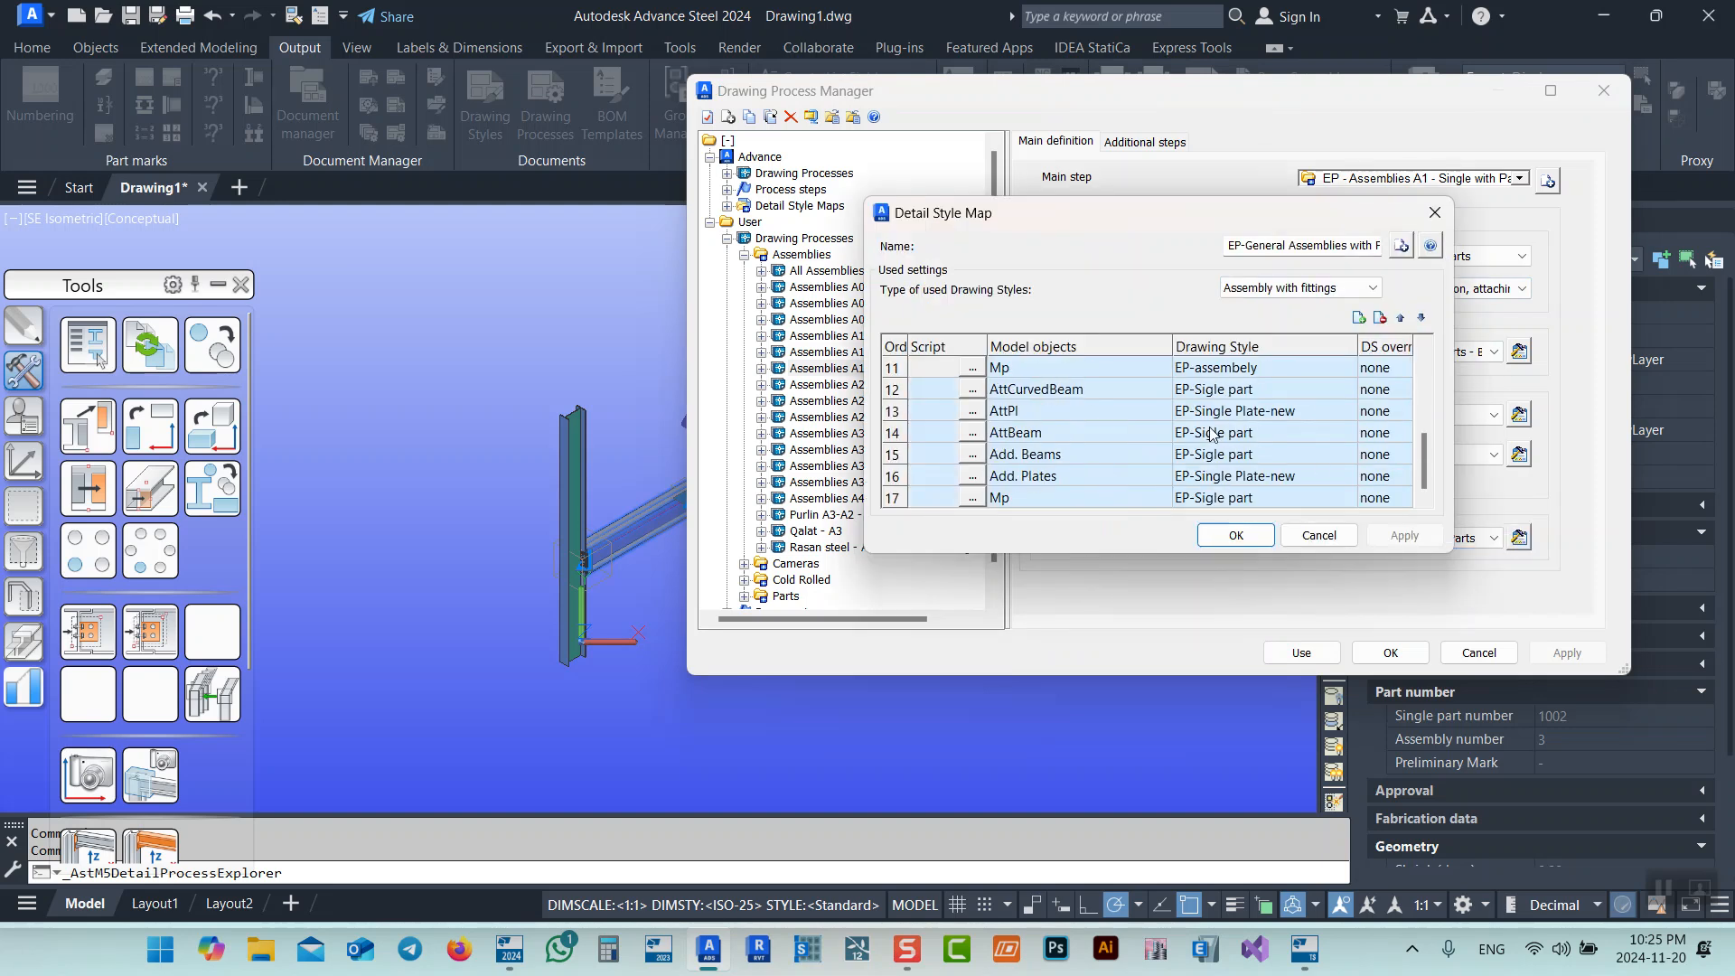
click(1237, 537)
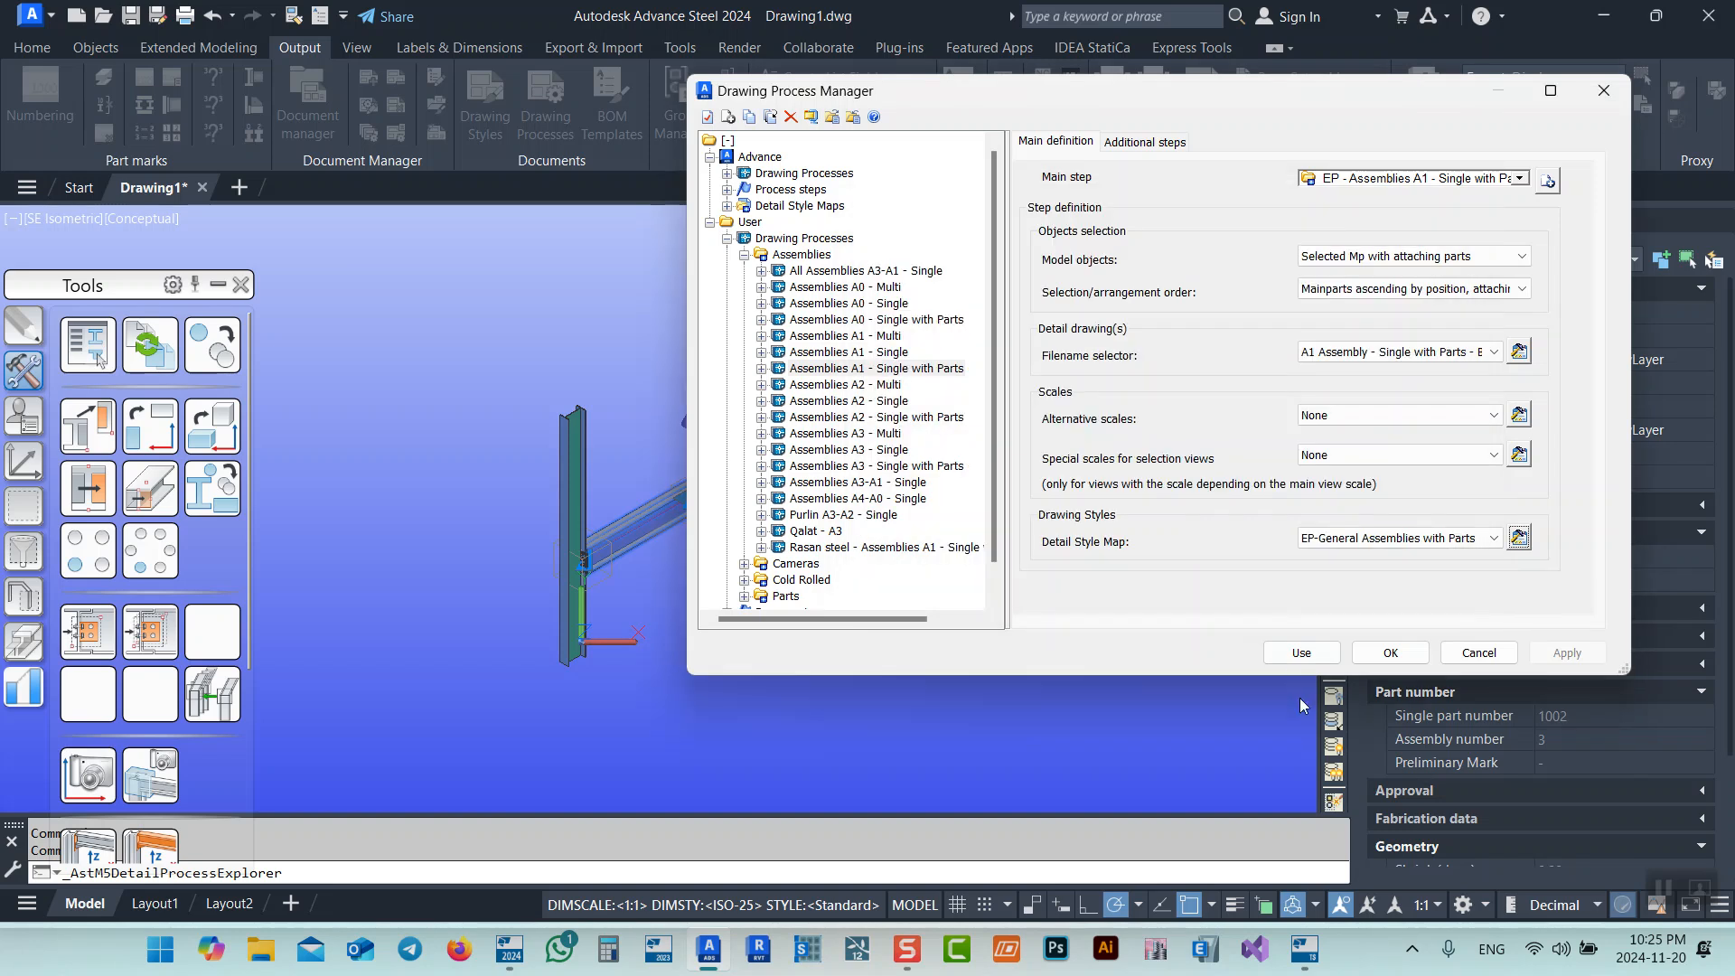
click(1301, 652)
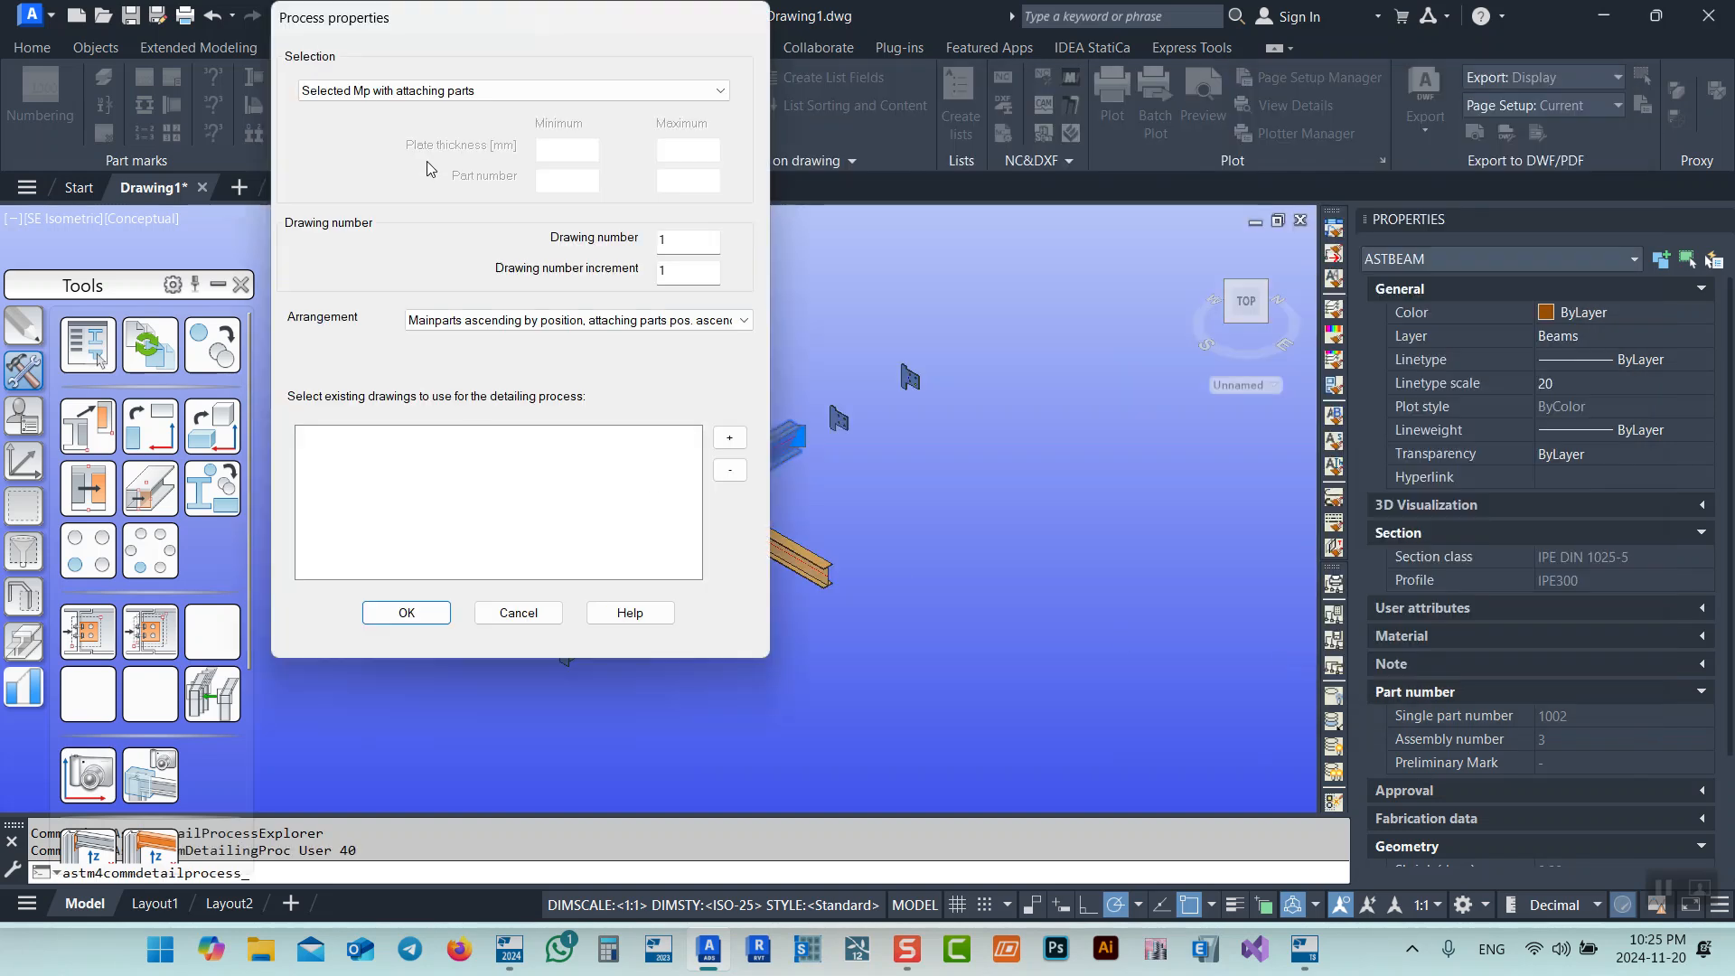
click(430, 617)
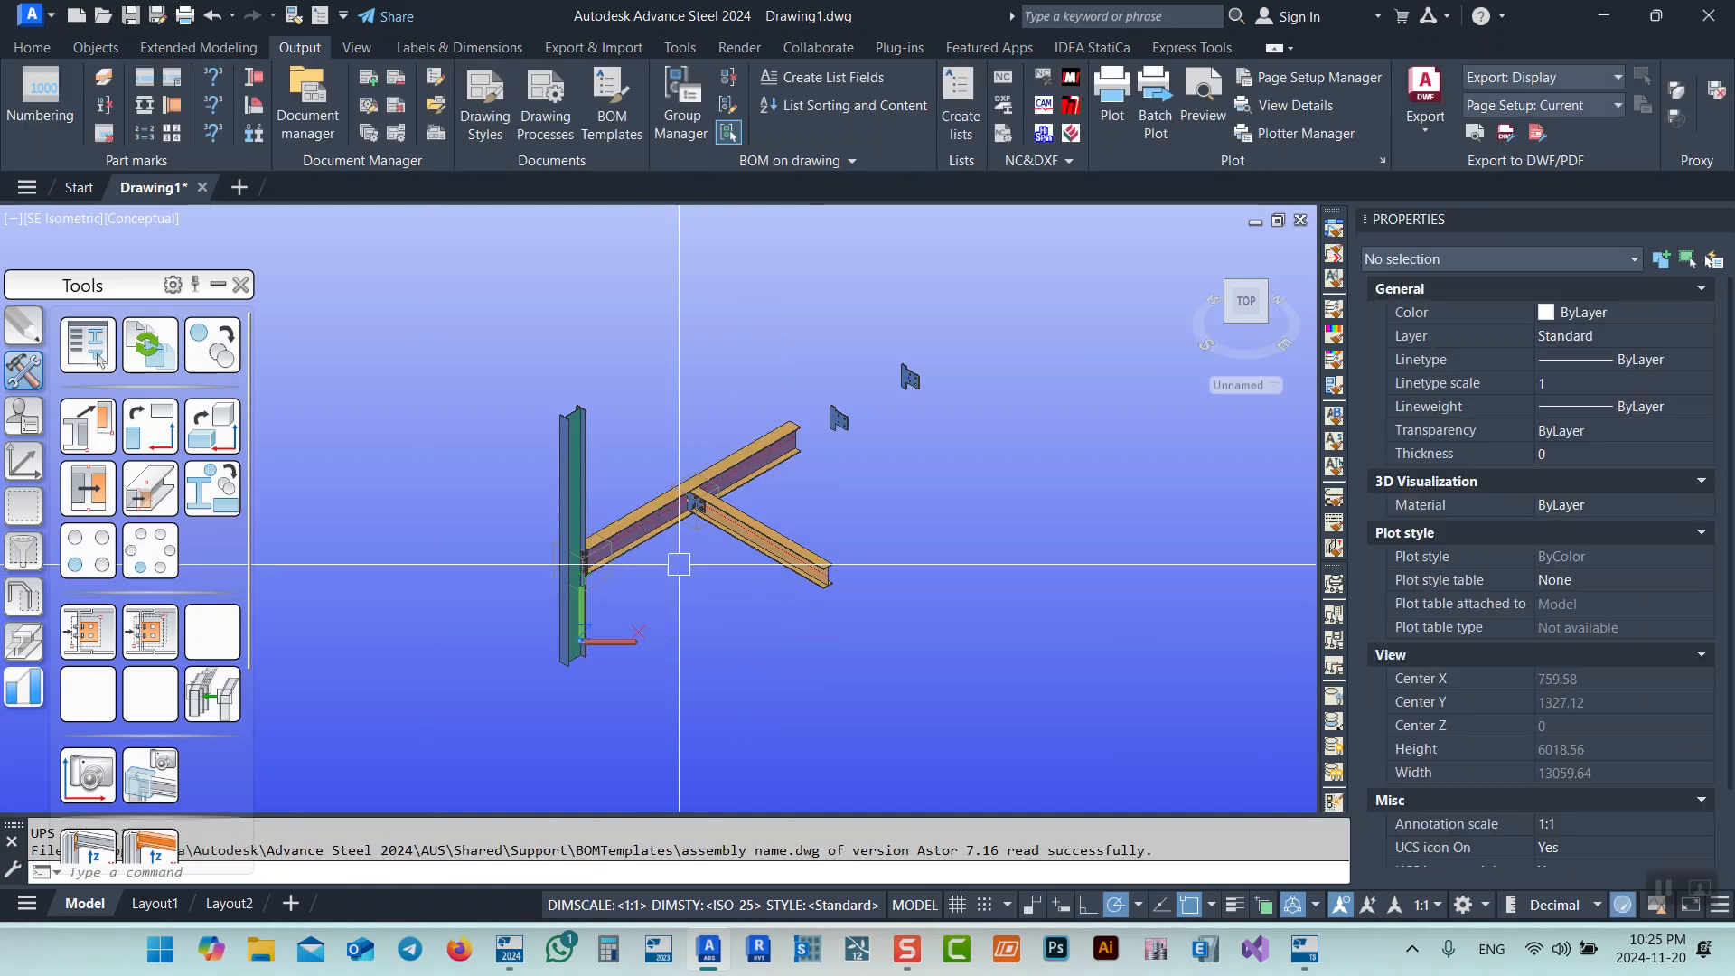
Open the beam's up-to-date assembly detail drawing A-1-3 from the Document Manager
click(312, 104)
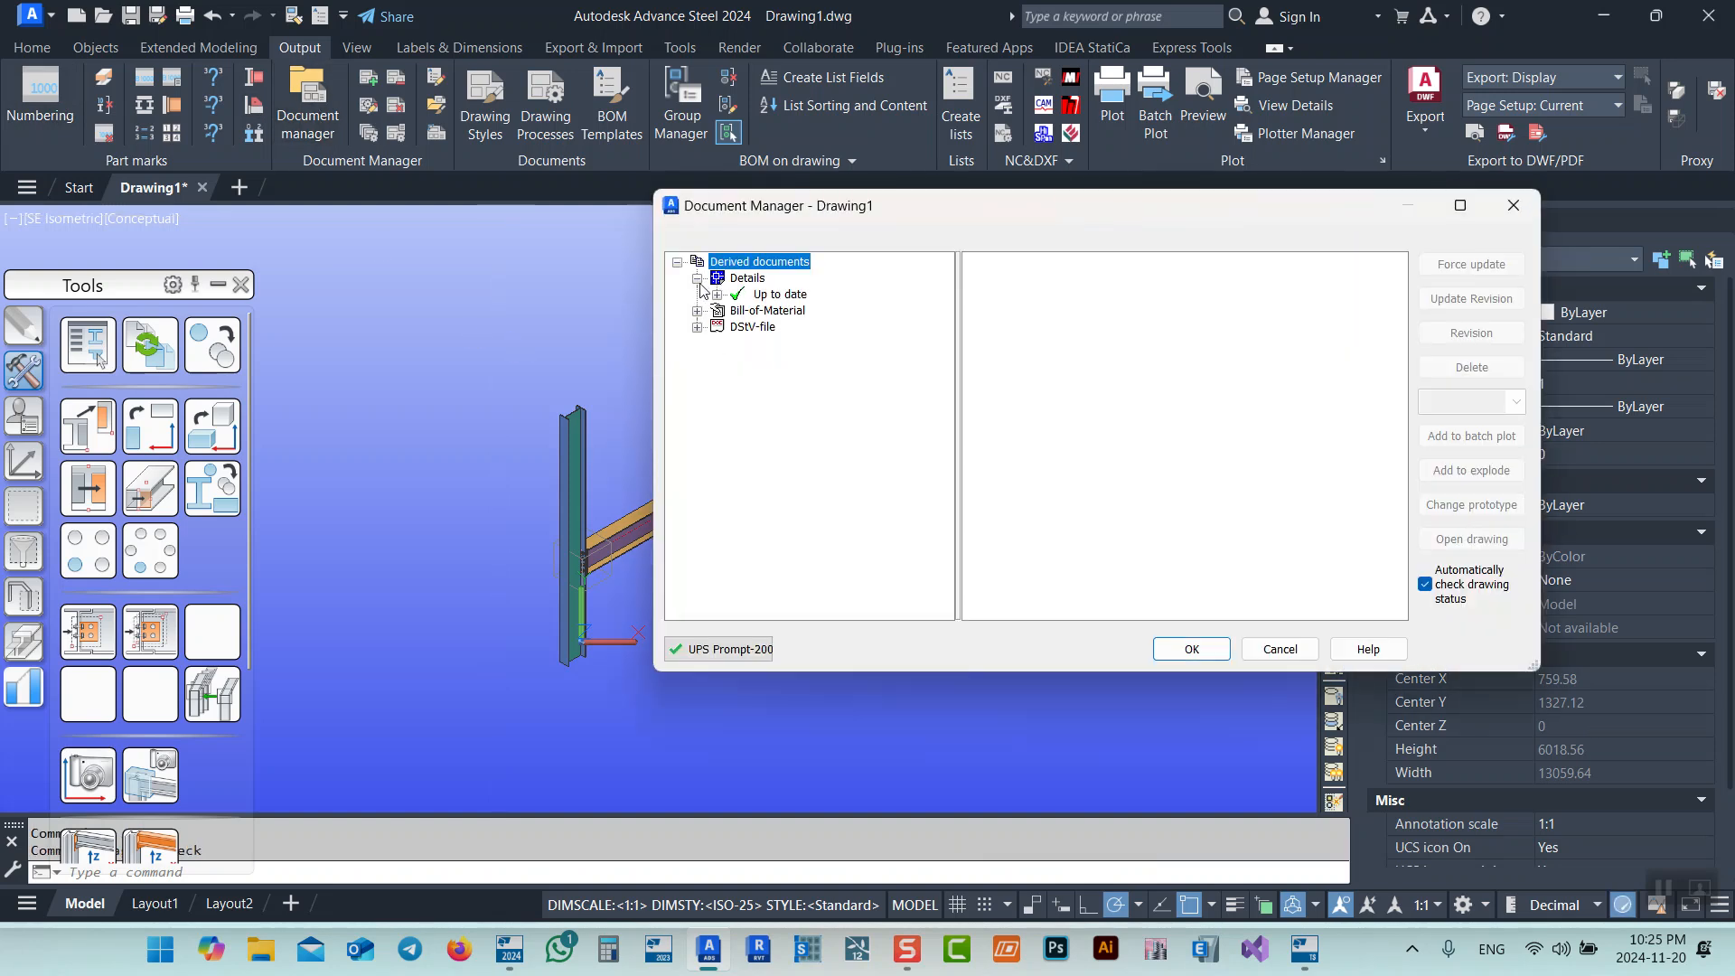
click(729, 296)
double_click(814, 311)
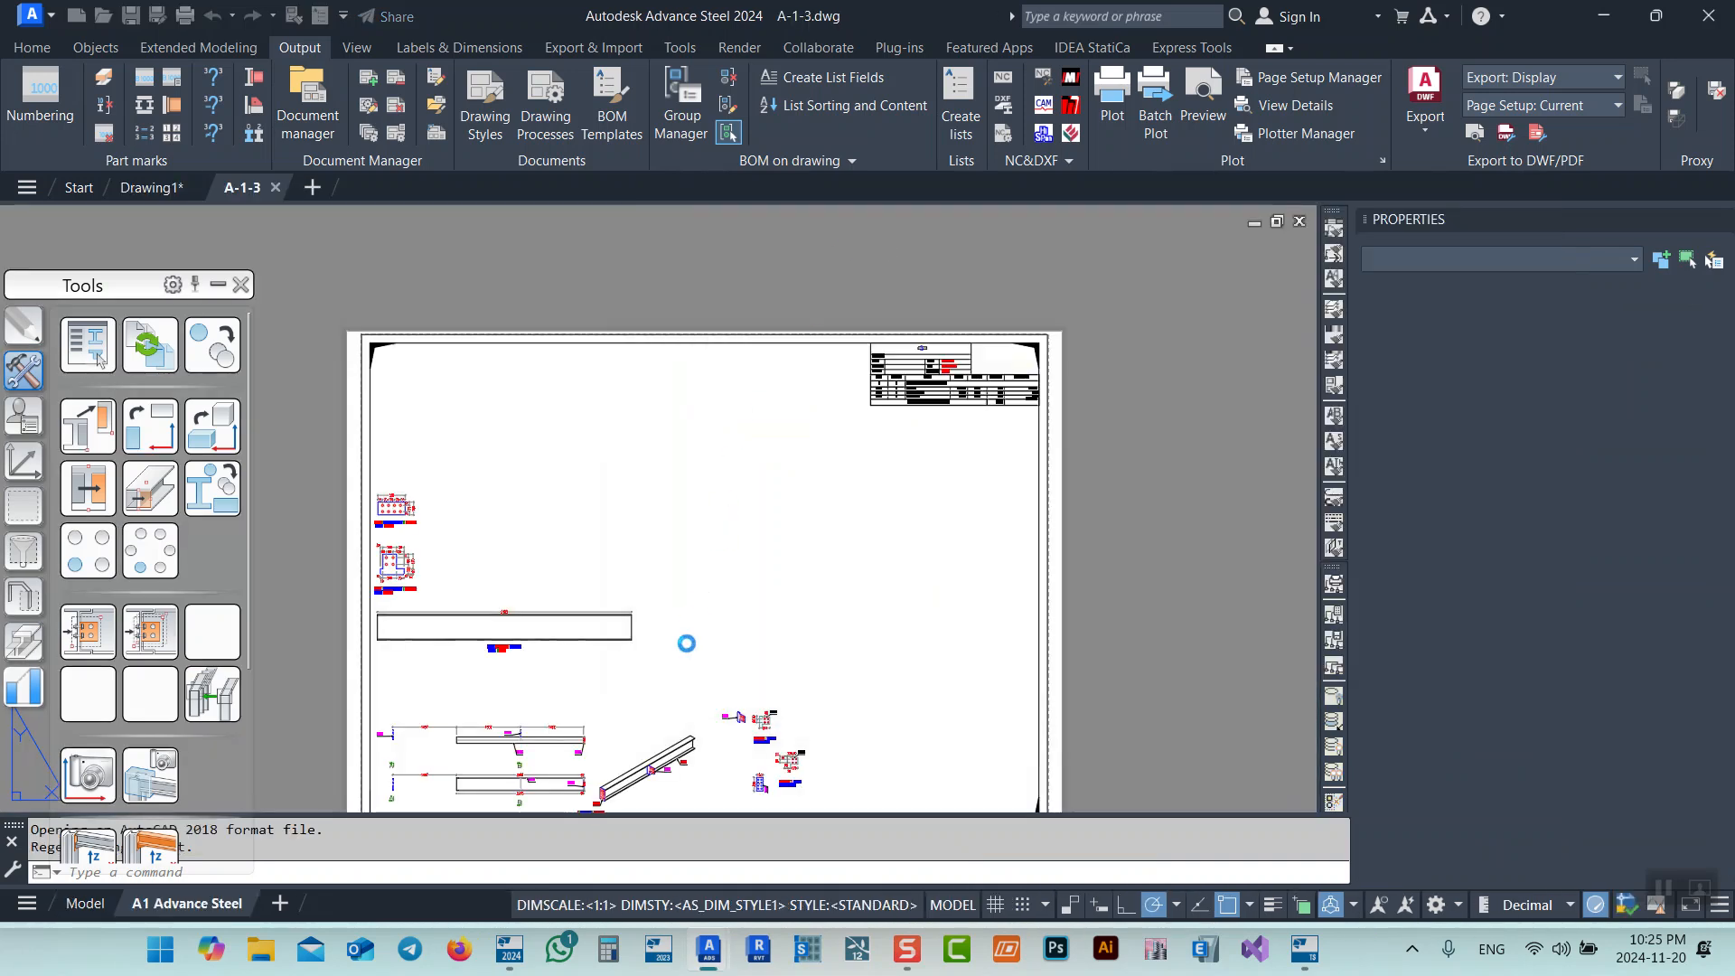
Examine the drawing's plate details, sections and isometric view to see which copied plates are included in the beam's assembly
scroll(643, 502, up, 5)
middle_drag(859, 505, 731, 490)
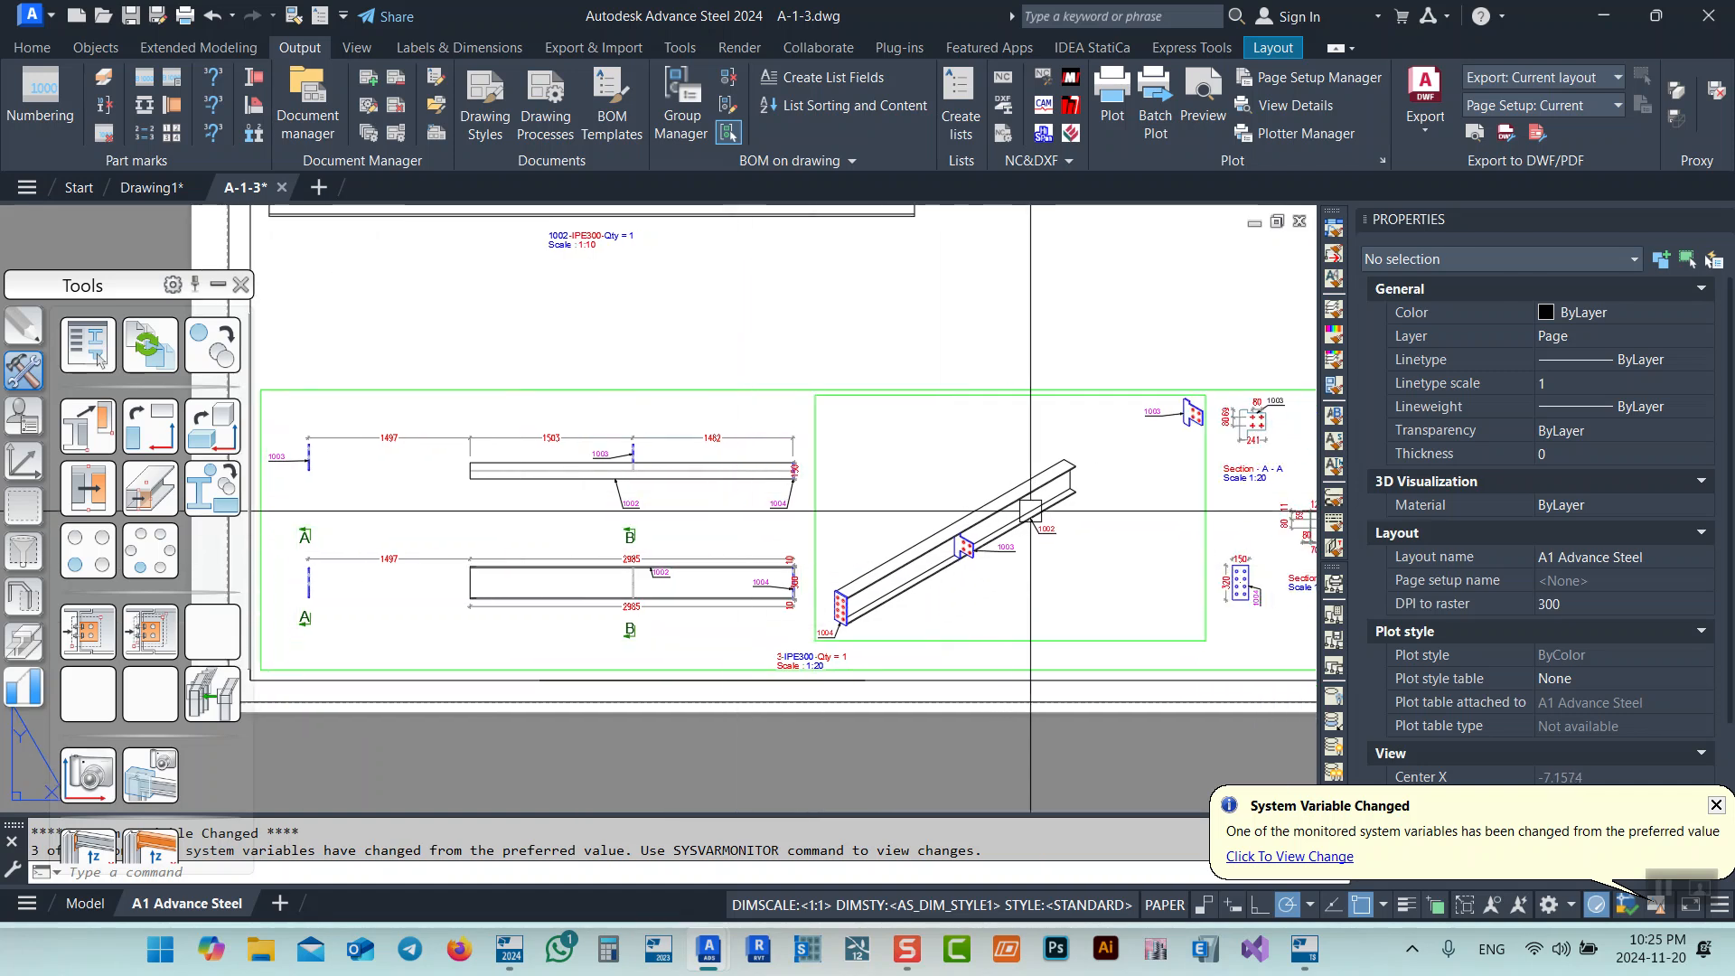
scroll(950, 477, down, 4)
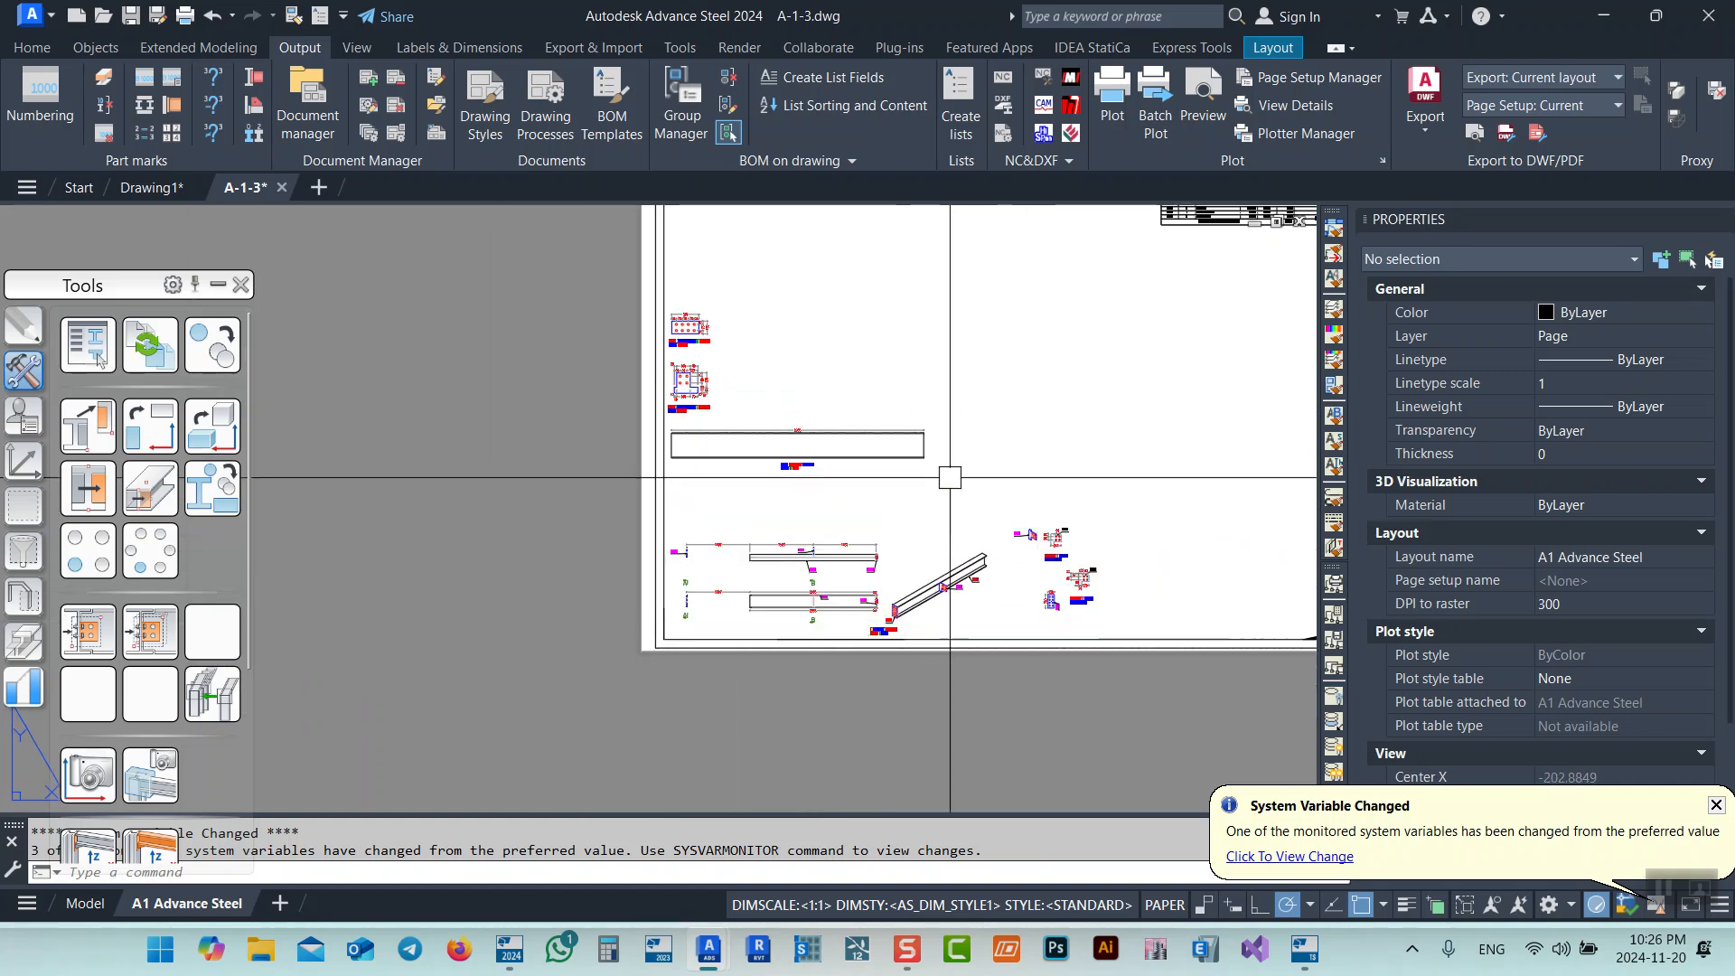
scroll(859, 432, up, 6)
scroll(826, 496, down, 2)
middle_drag(726, 531, 873, 818)
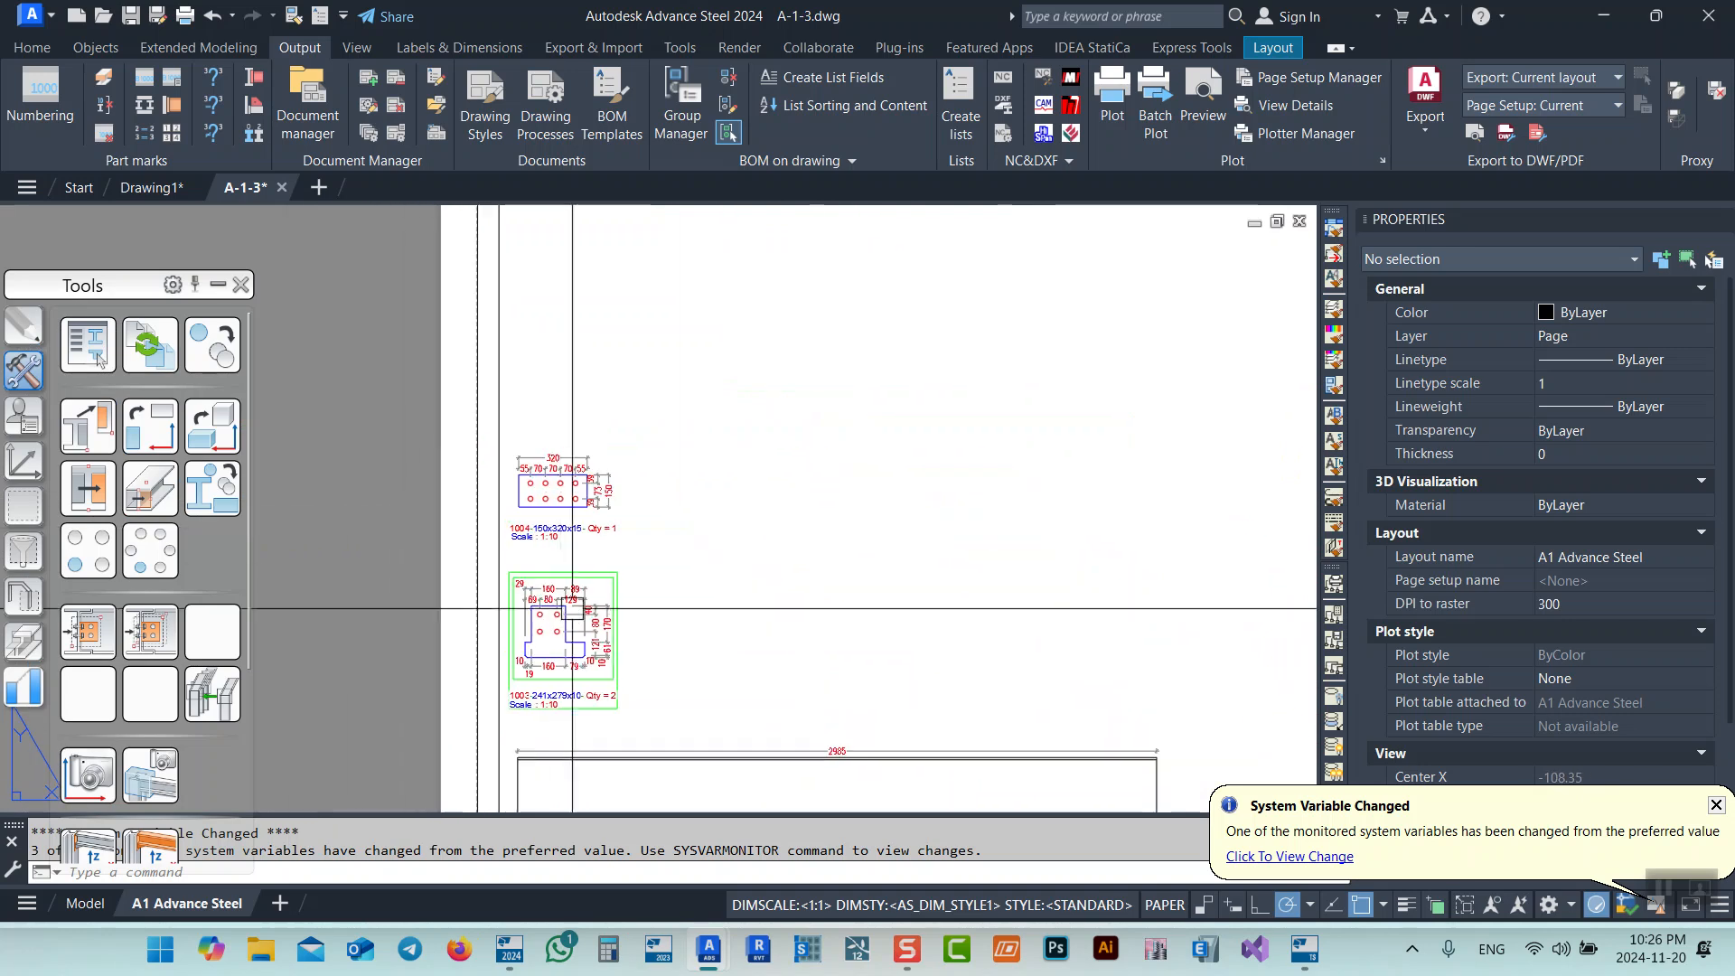
scroll(886, 593, down, 3)
scroll(859, 452, up, 5)
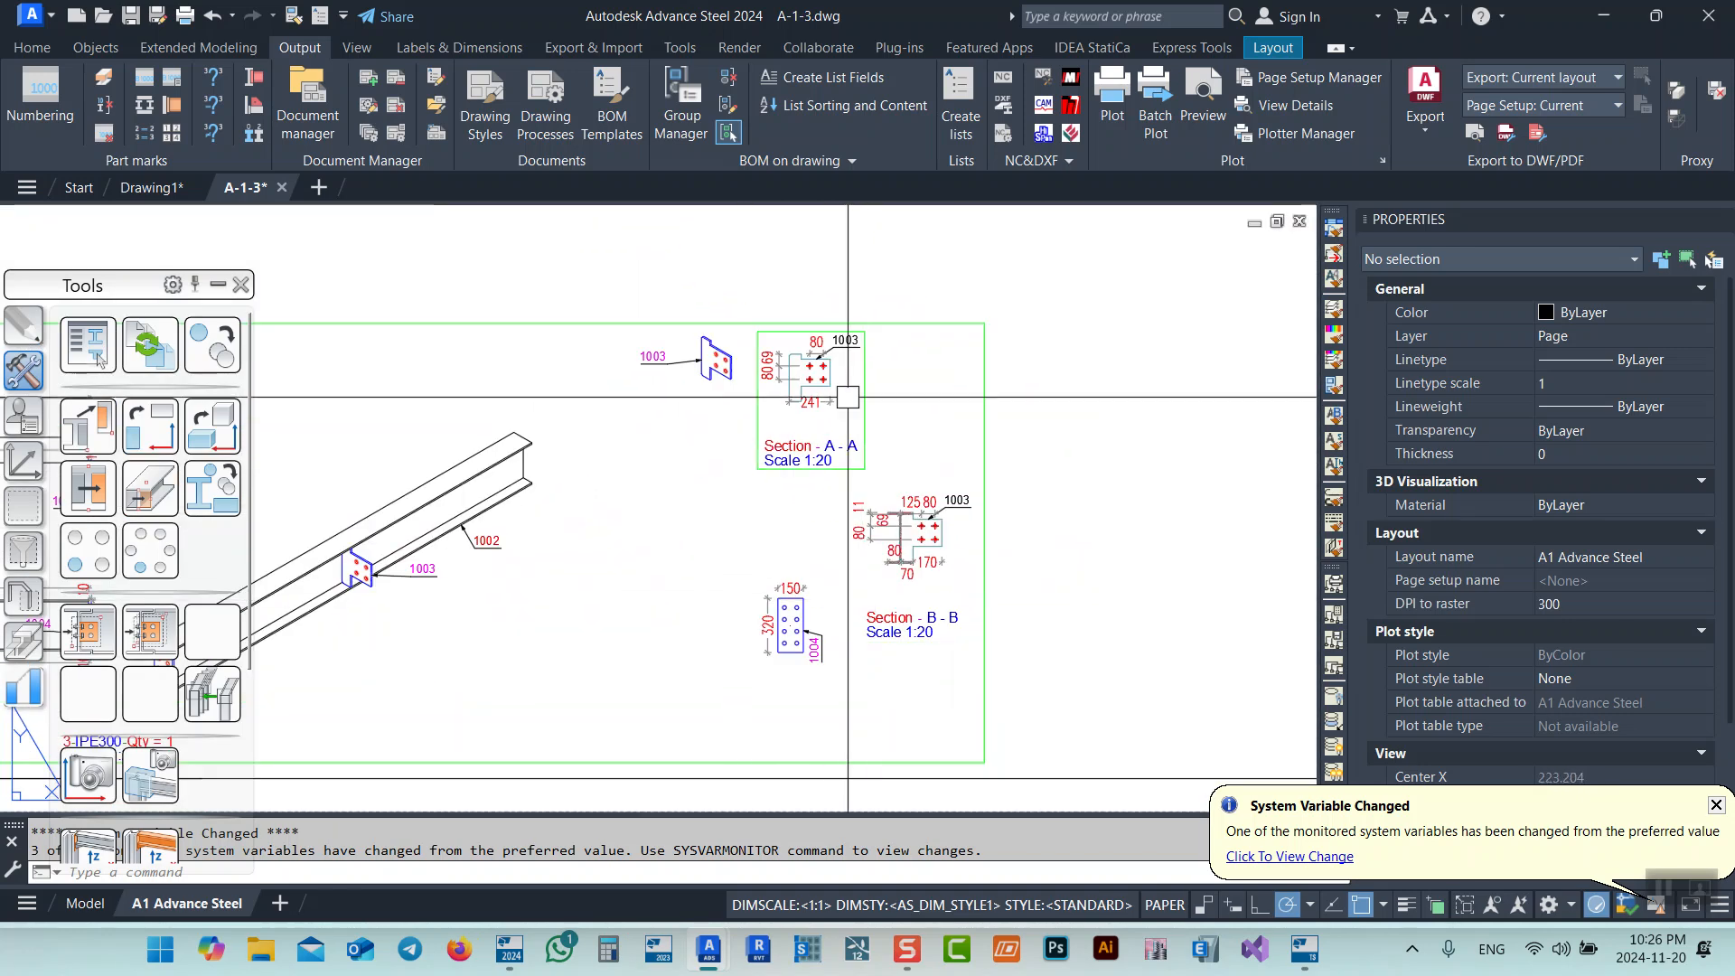
middle_drag(717, 388, 1008, 375)
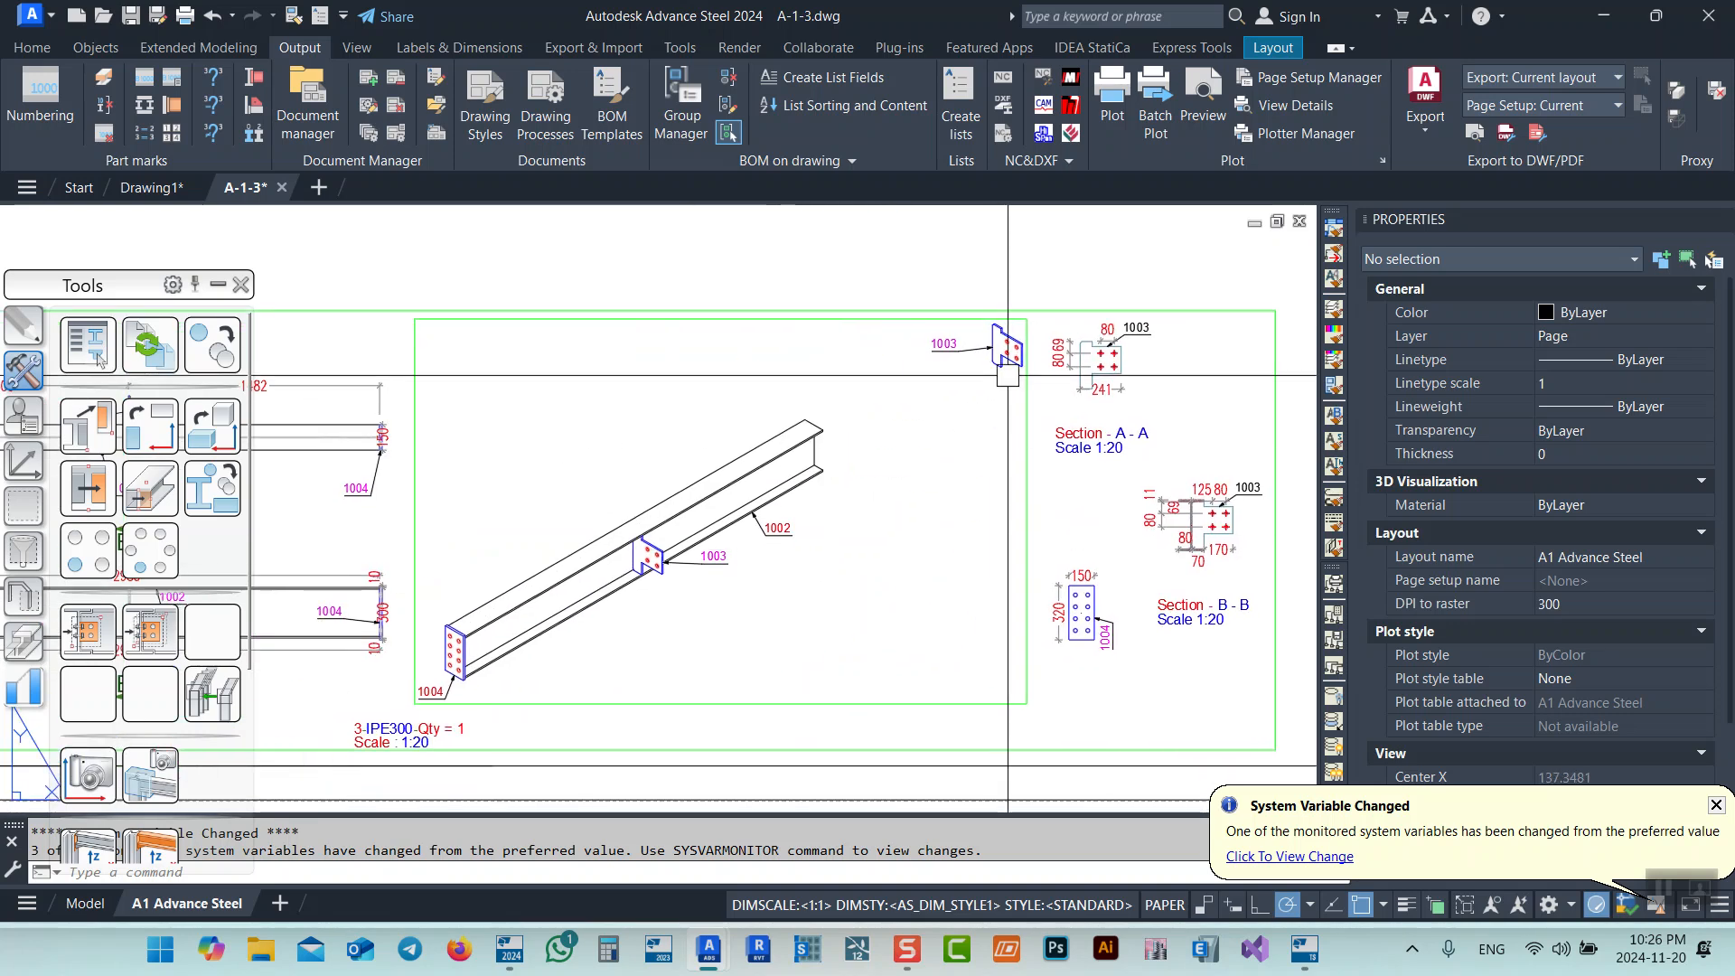
scroll(1008, 375, up, 4)
scroll(1059, 362, down, 4)
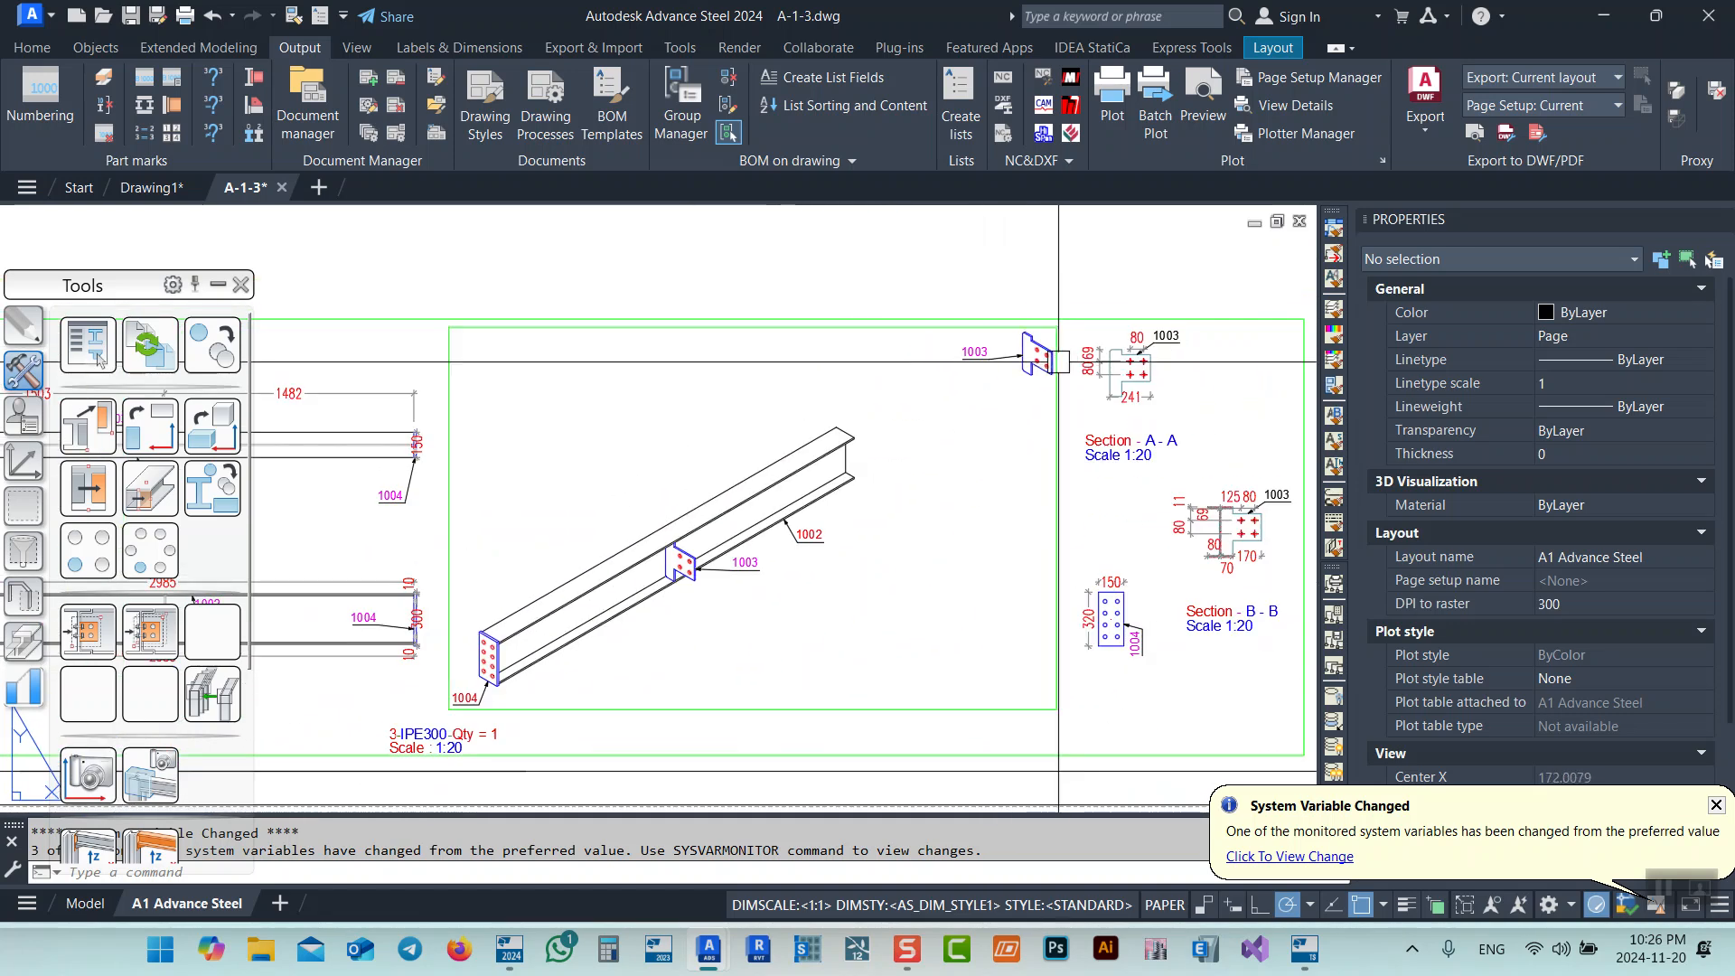
middle_drag(816, 518, 1044, 440)
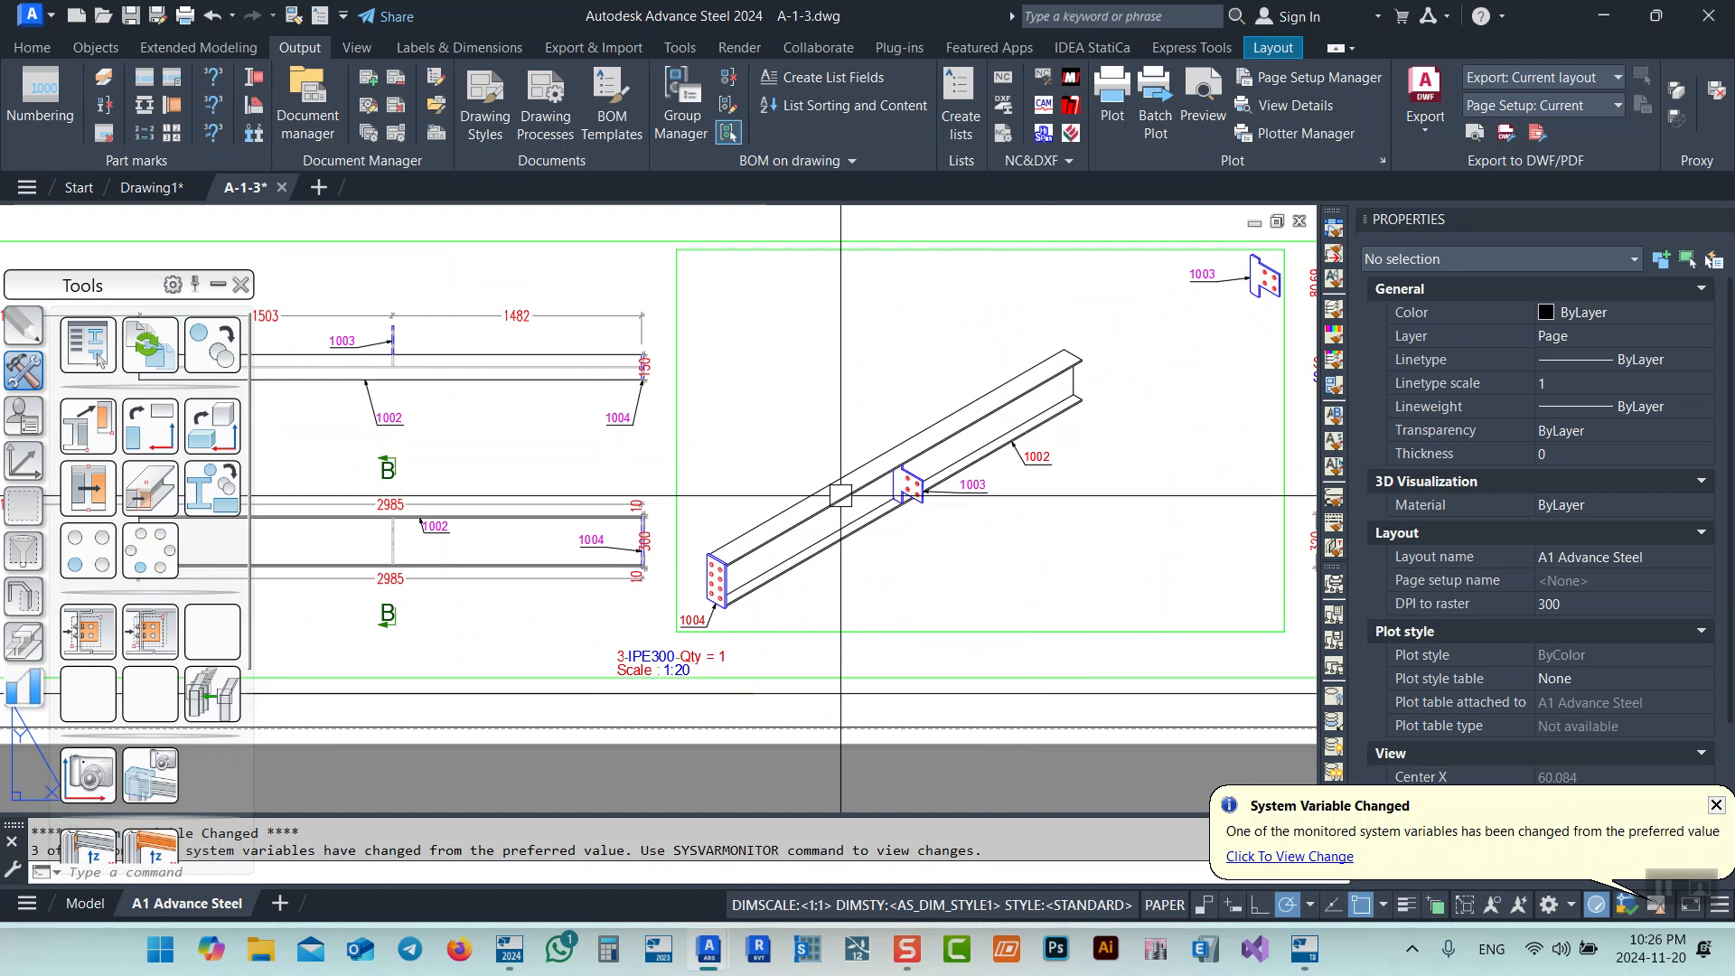
scroll(956, 484, up, 3)
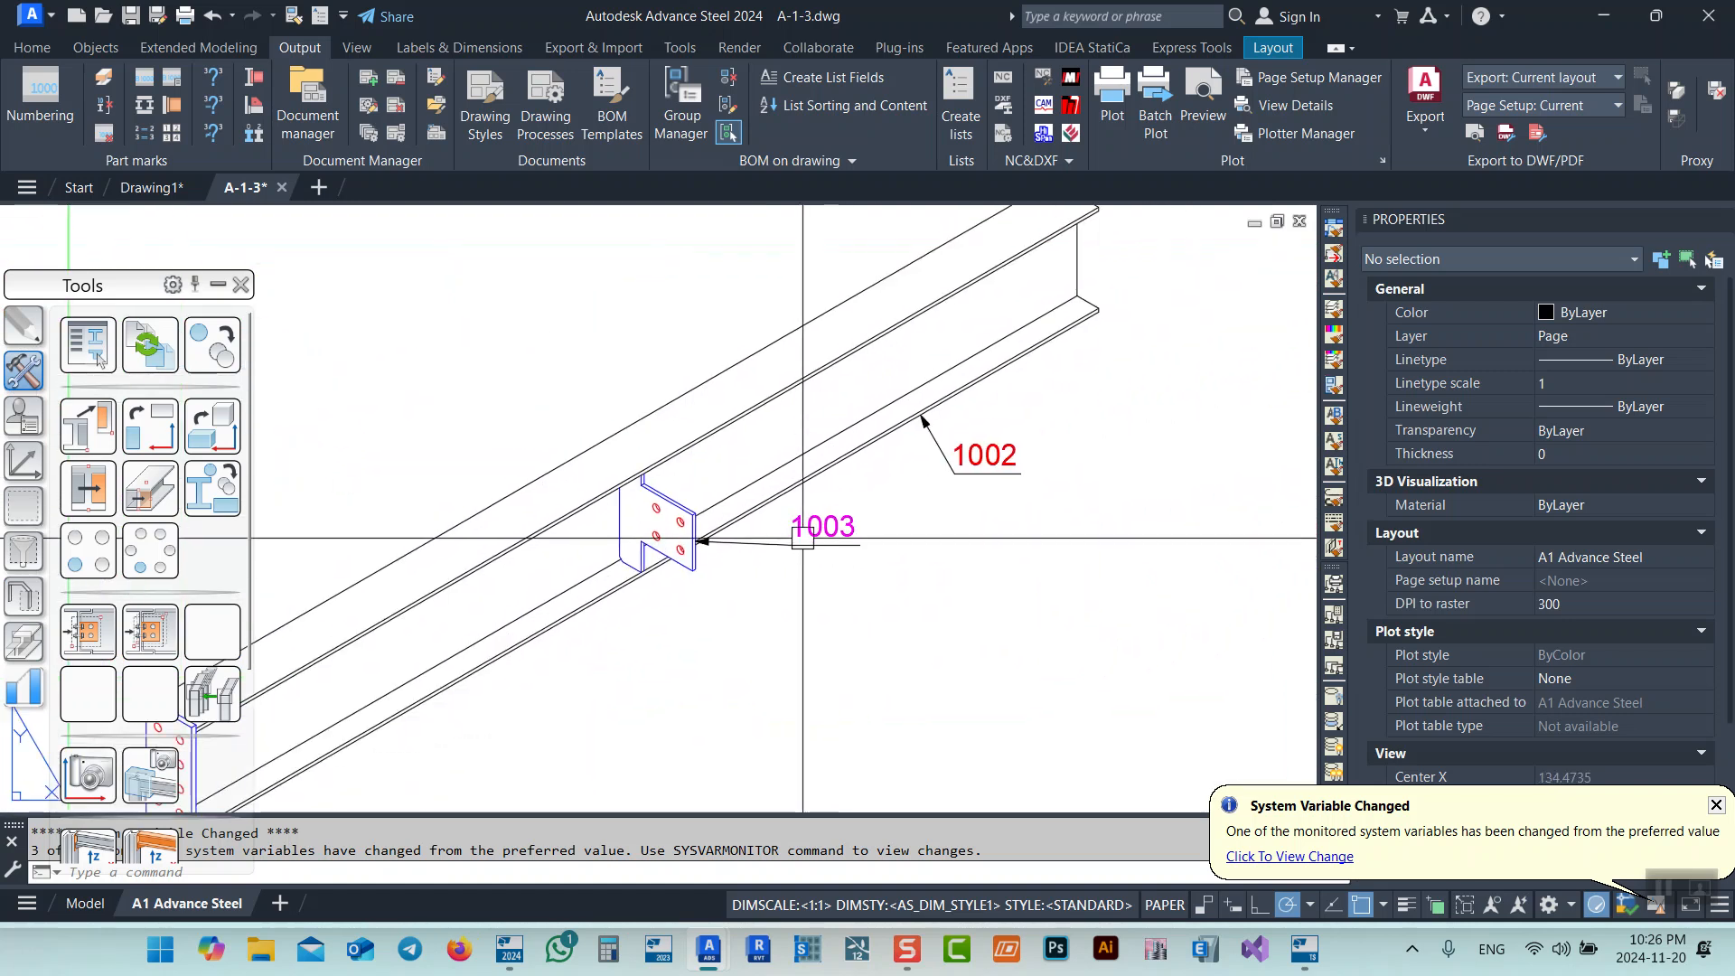
Examine the assembly drawing's isometric, top and front views, focusing on the detached plate at section A-A and the dimensions along the beam
scroll(716, 579, down, 3)
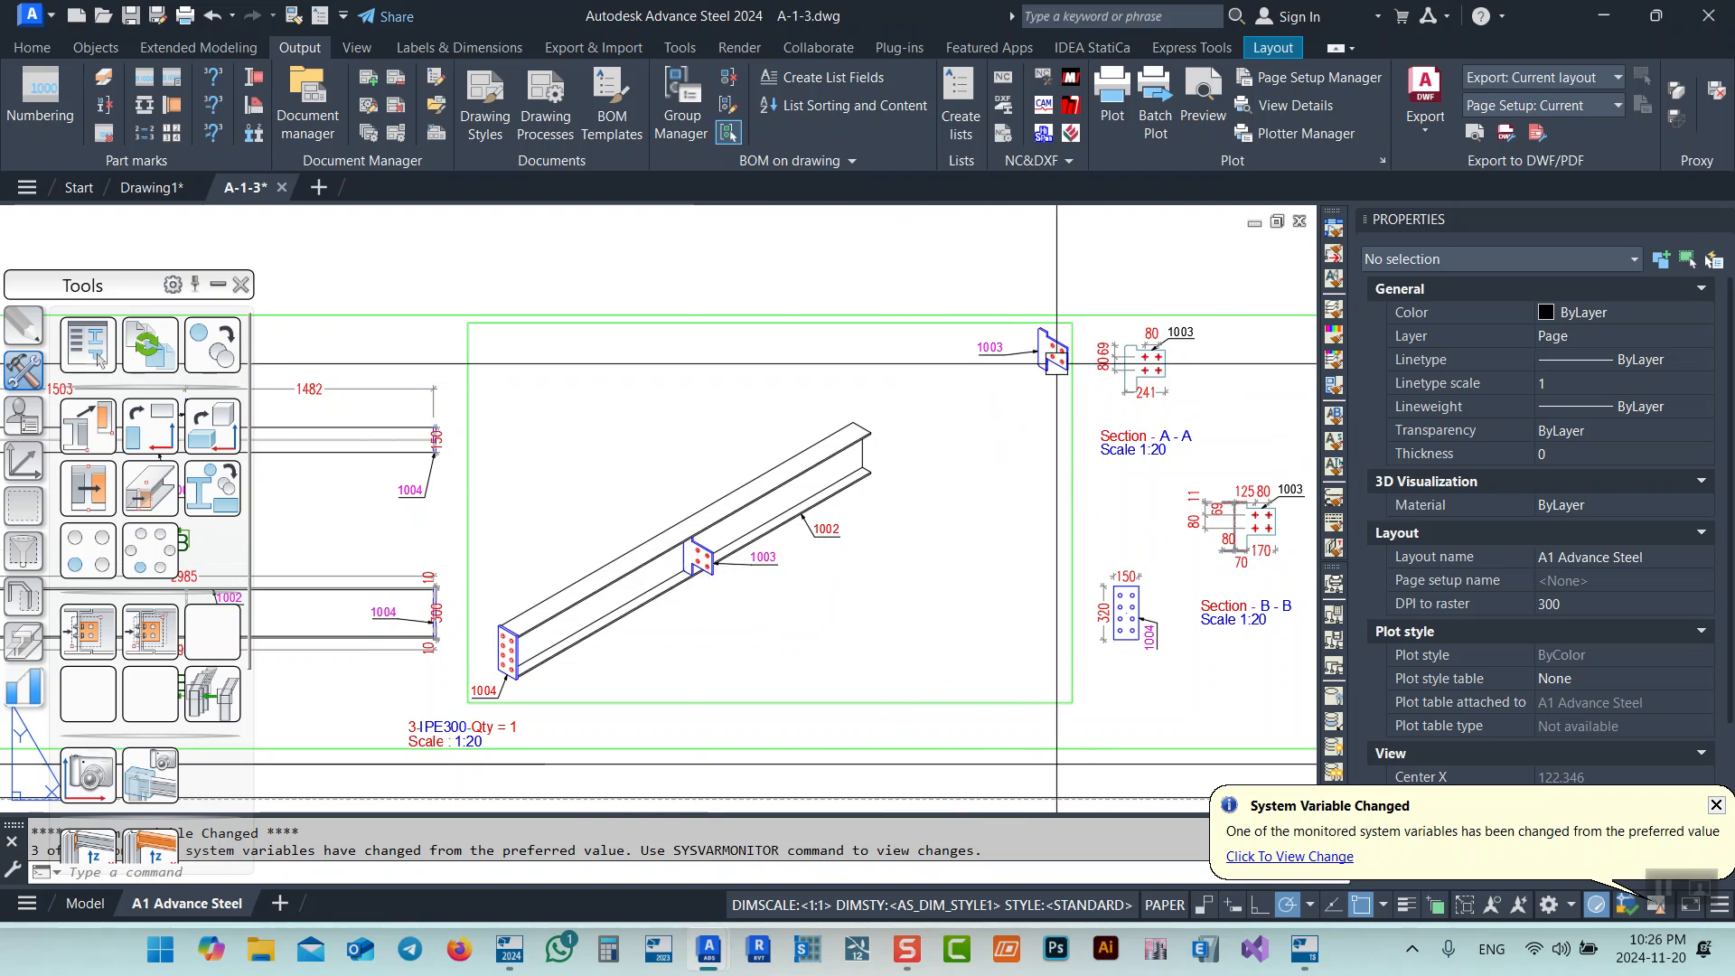
scroll(1056, 363, down, 3)
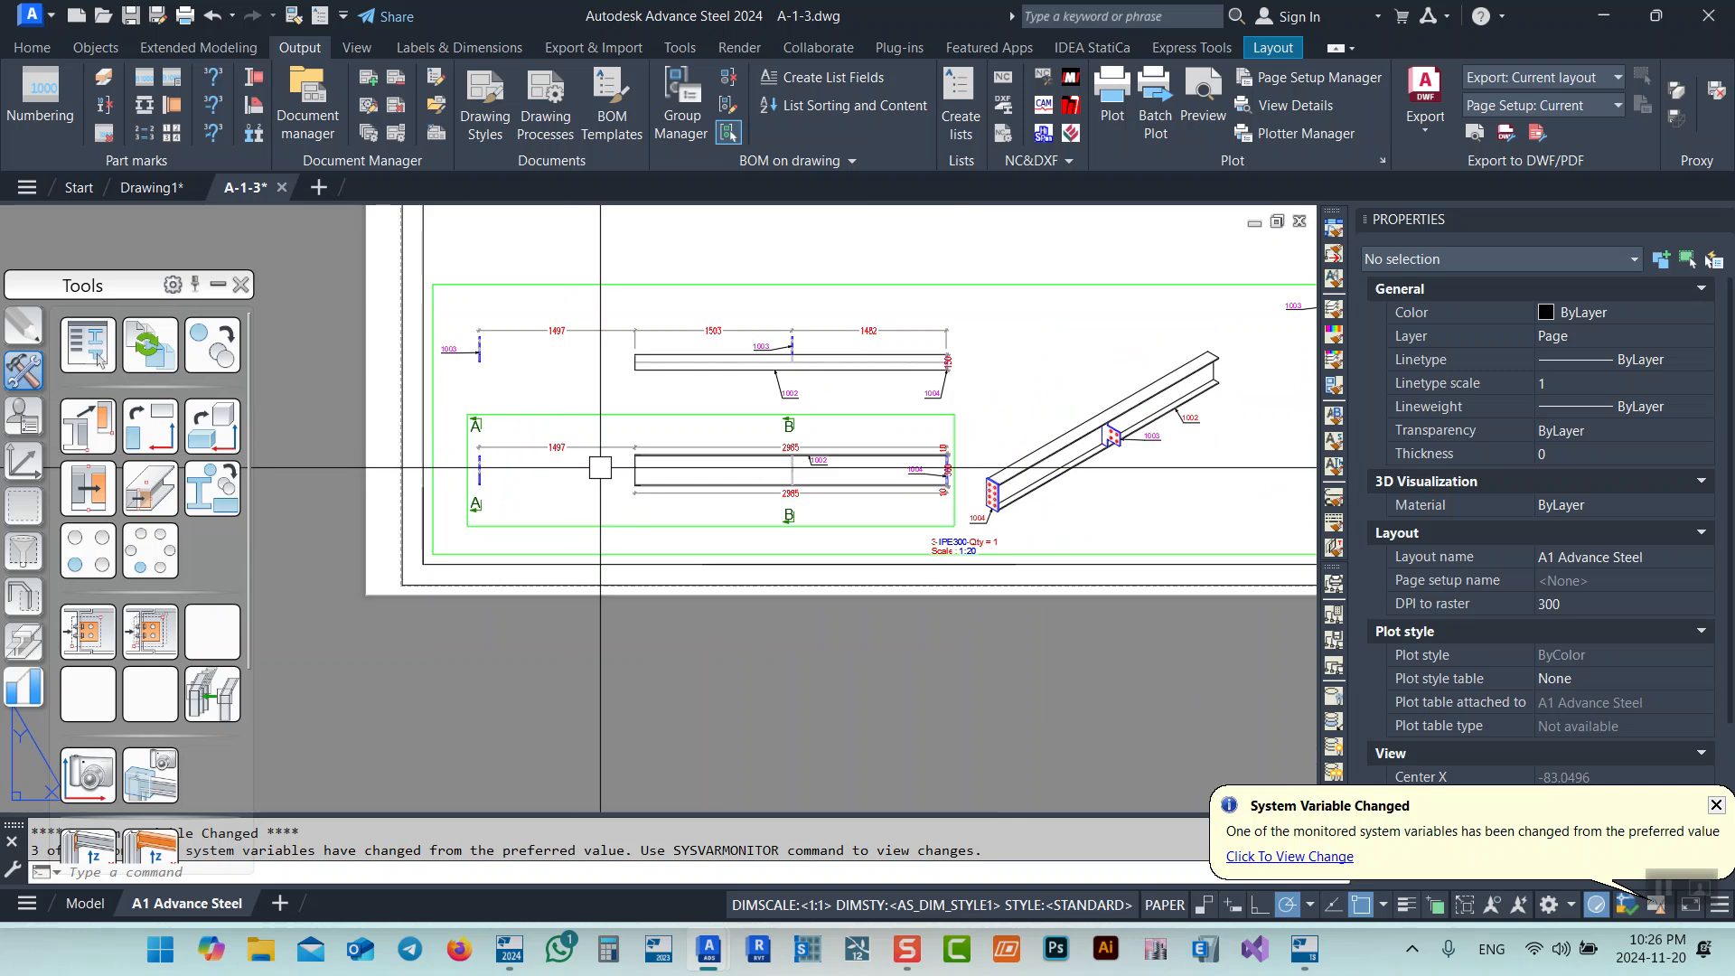
scroll(732, 495, up, 4)
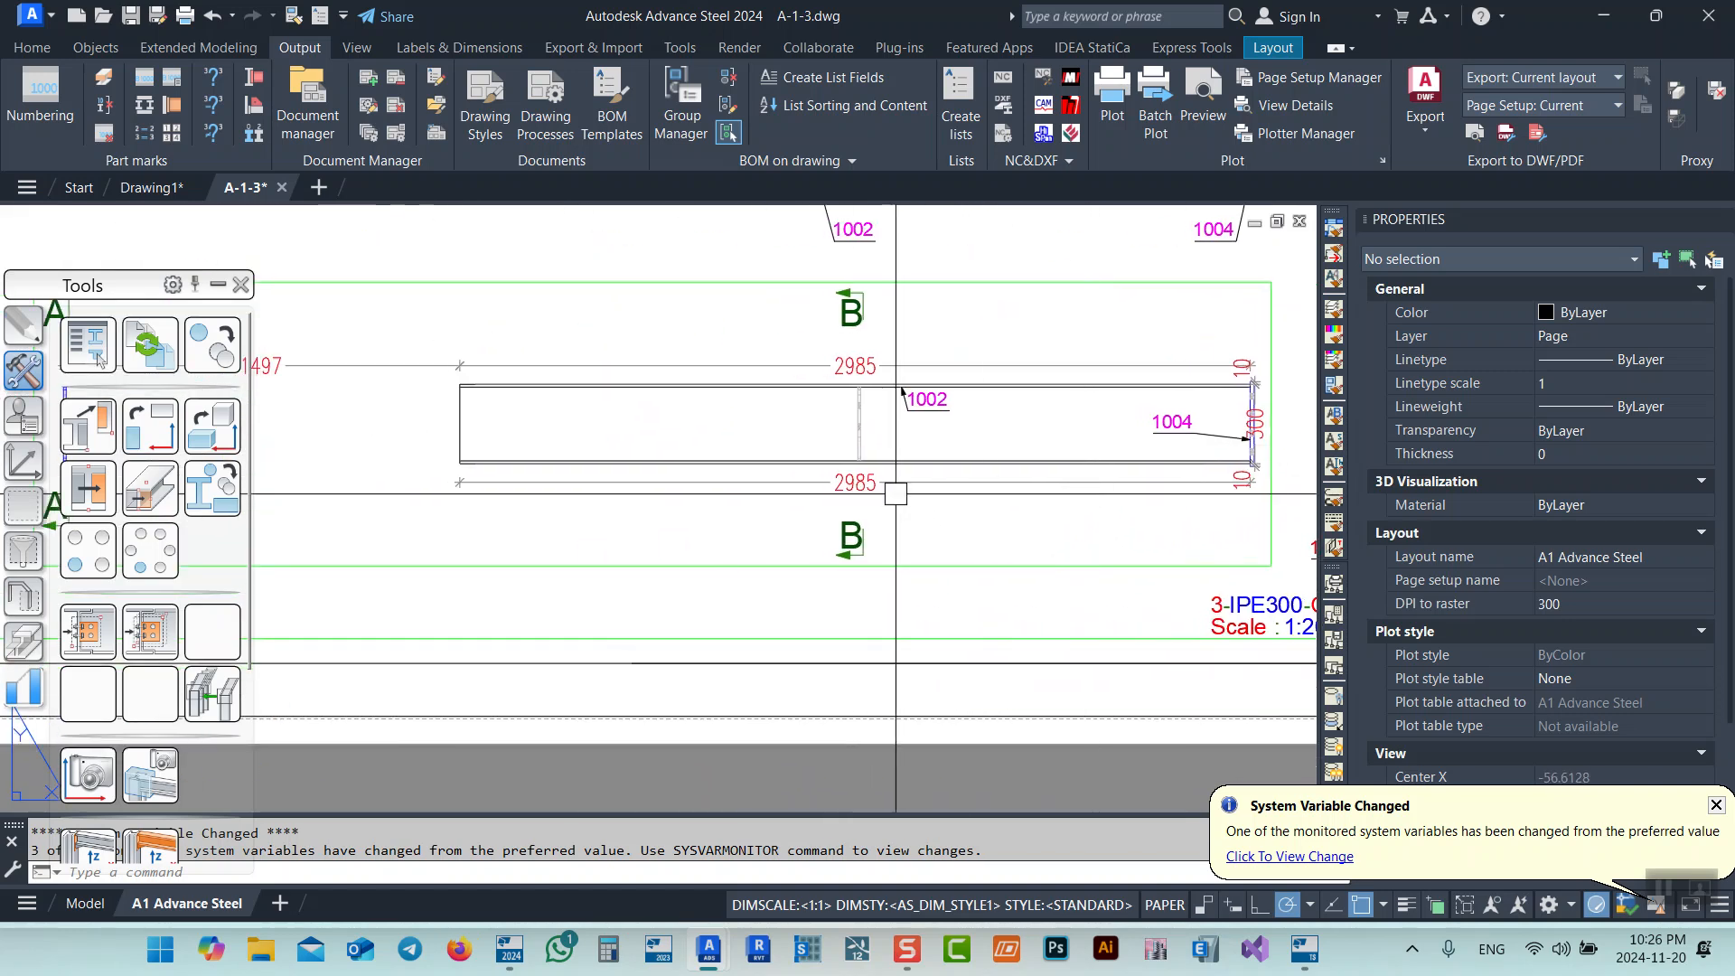
scroll(987, 489, down, 2)
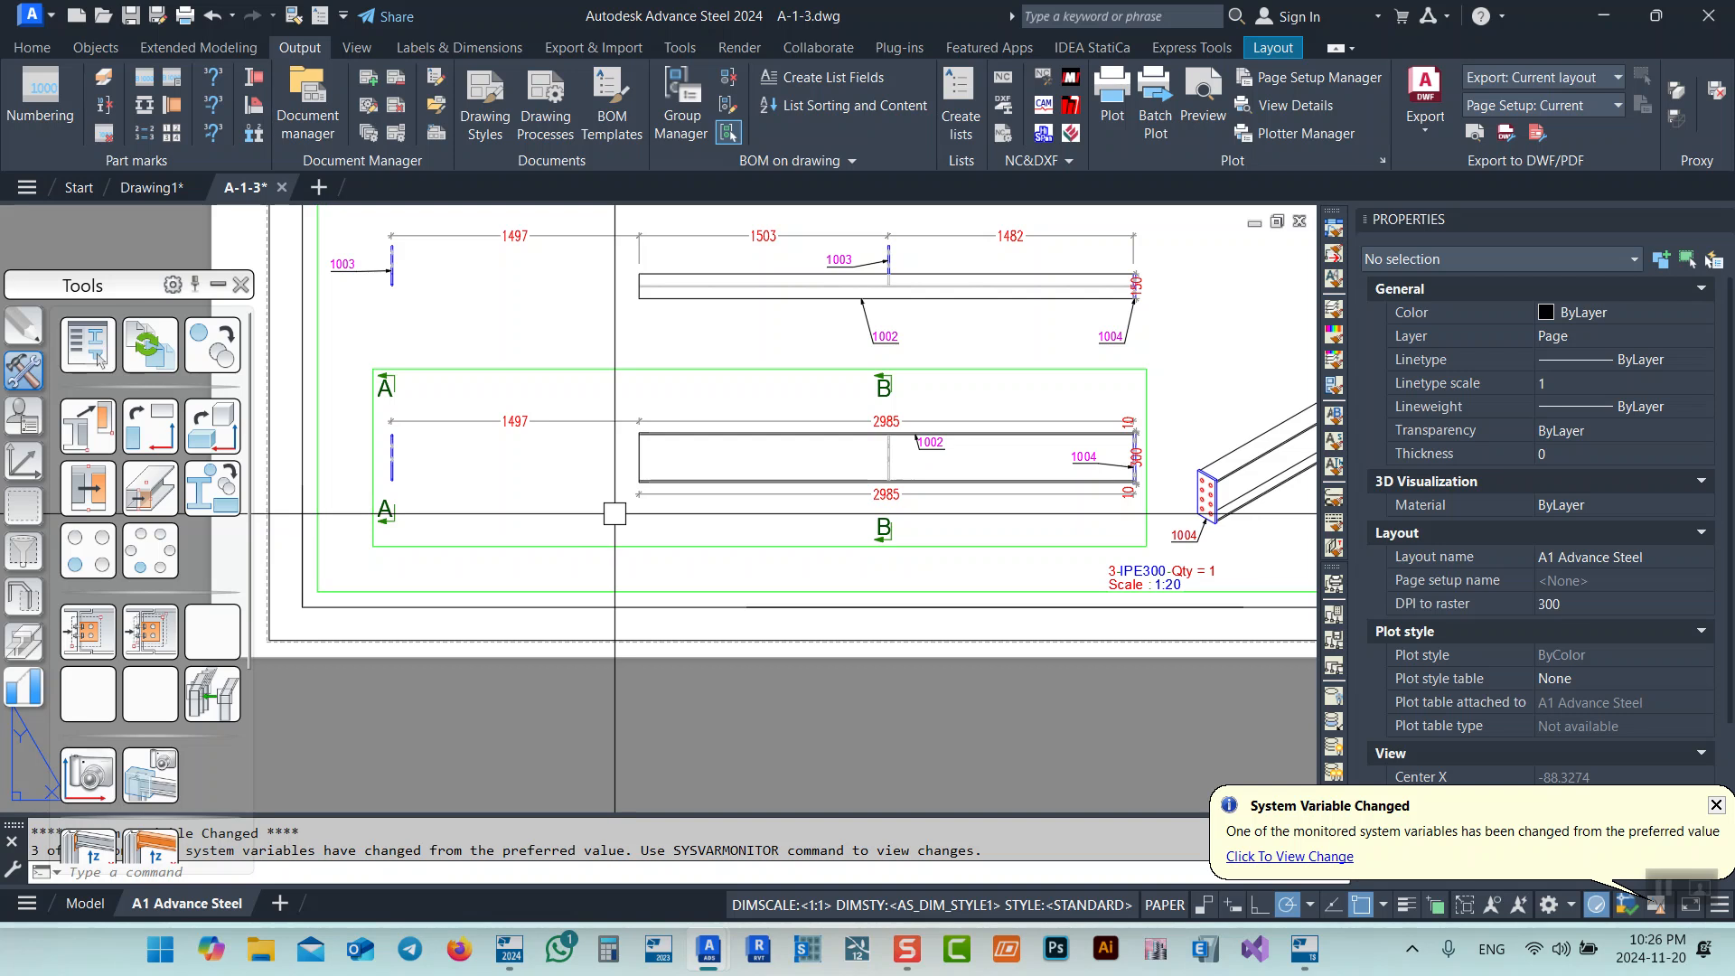
scroll(407, 479, up, 5)
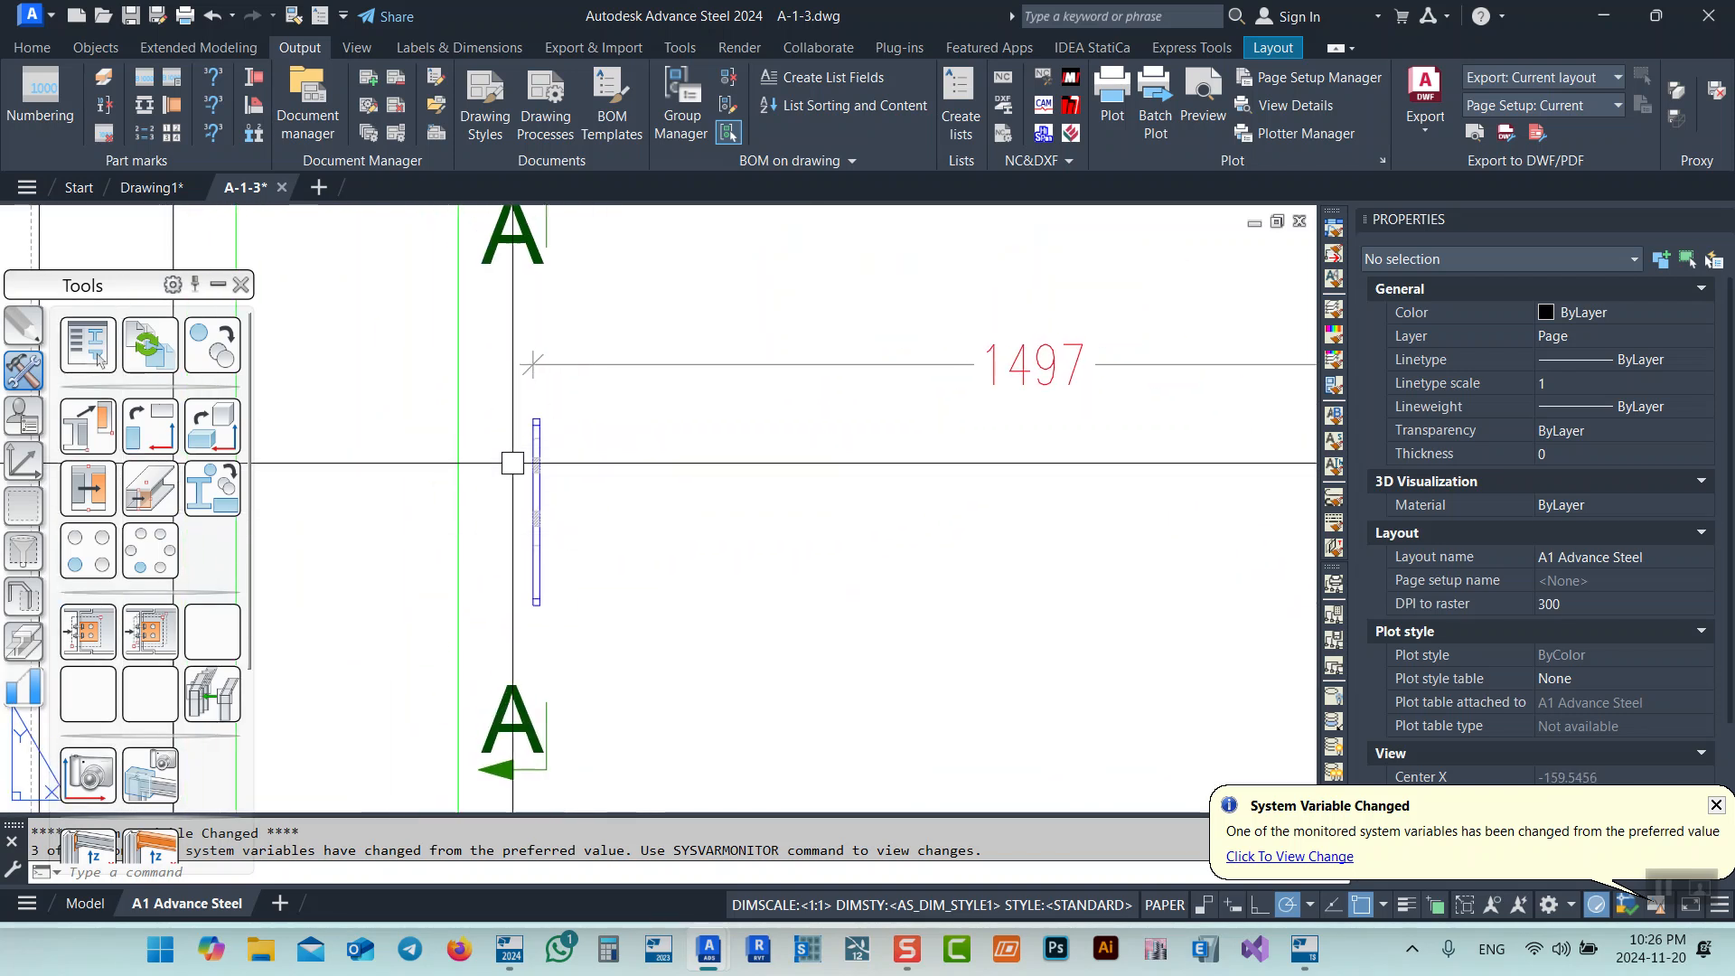
scroll(506, 502, down, 4)
scroll(494, 503, up, 2)
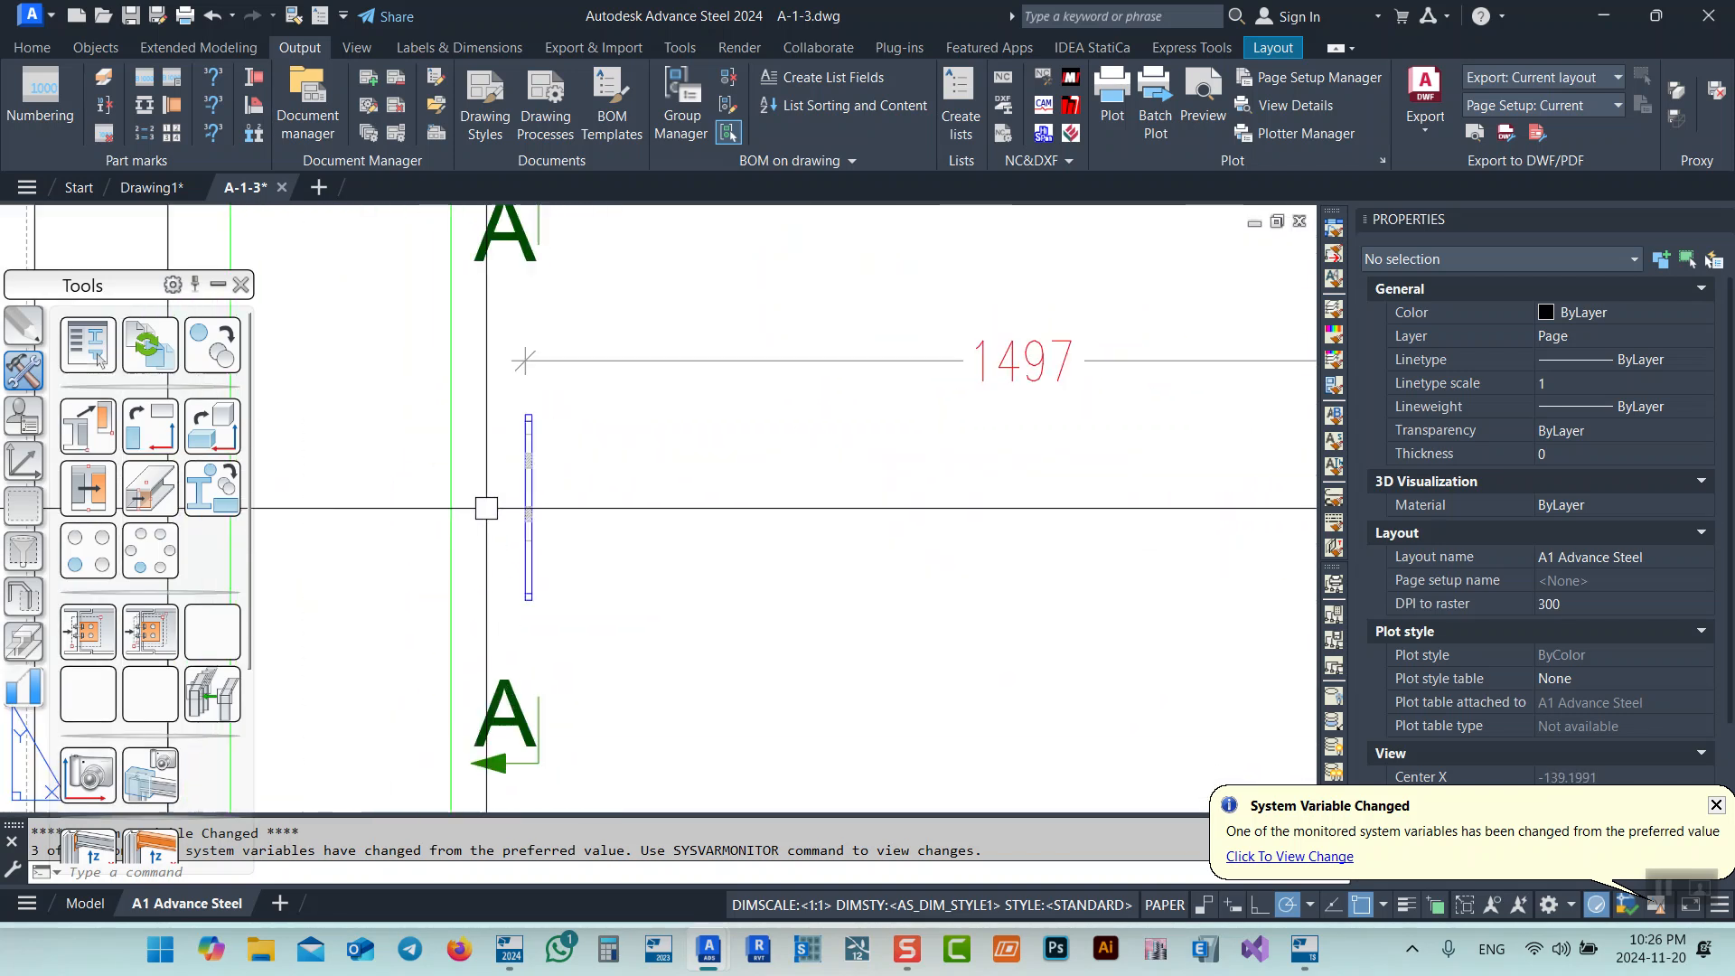
scroll(489, 506, down, 4)
scroll(1231, 506, up, 5)
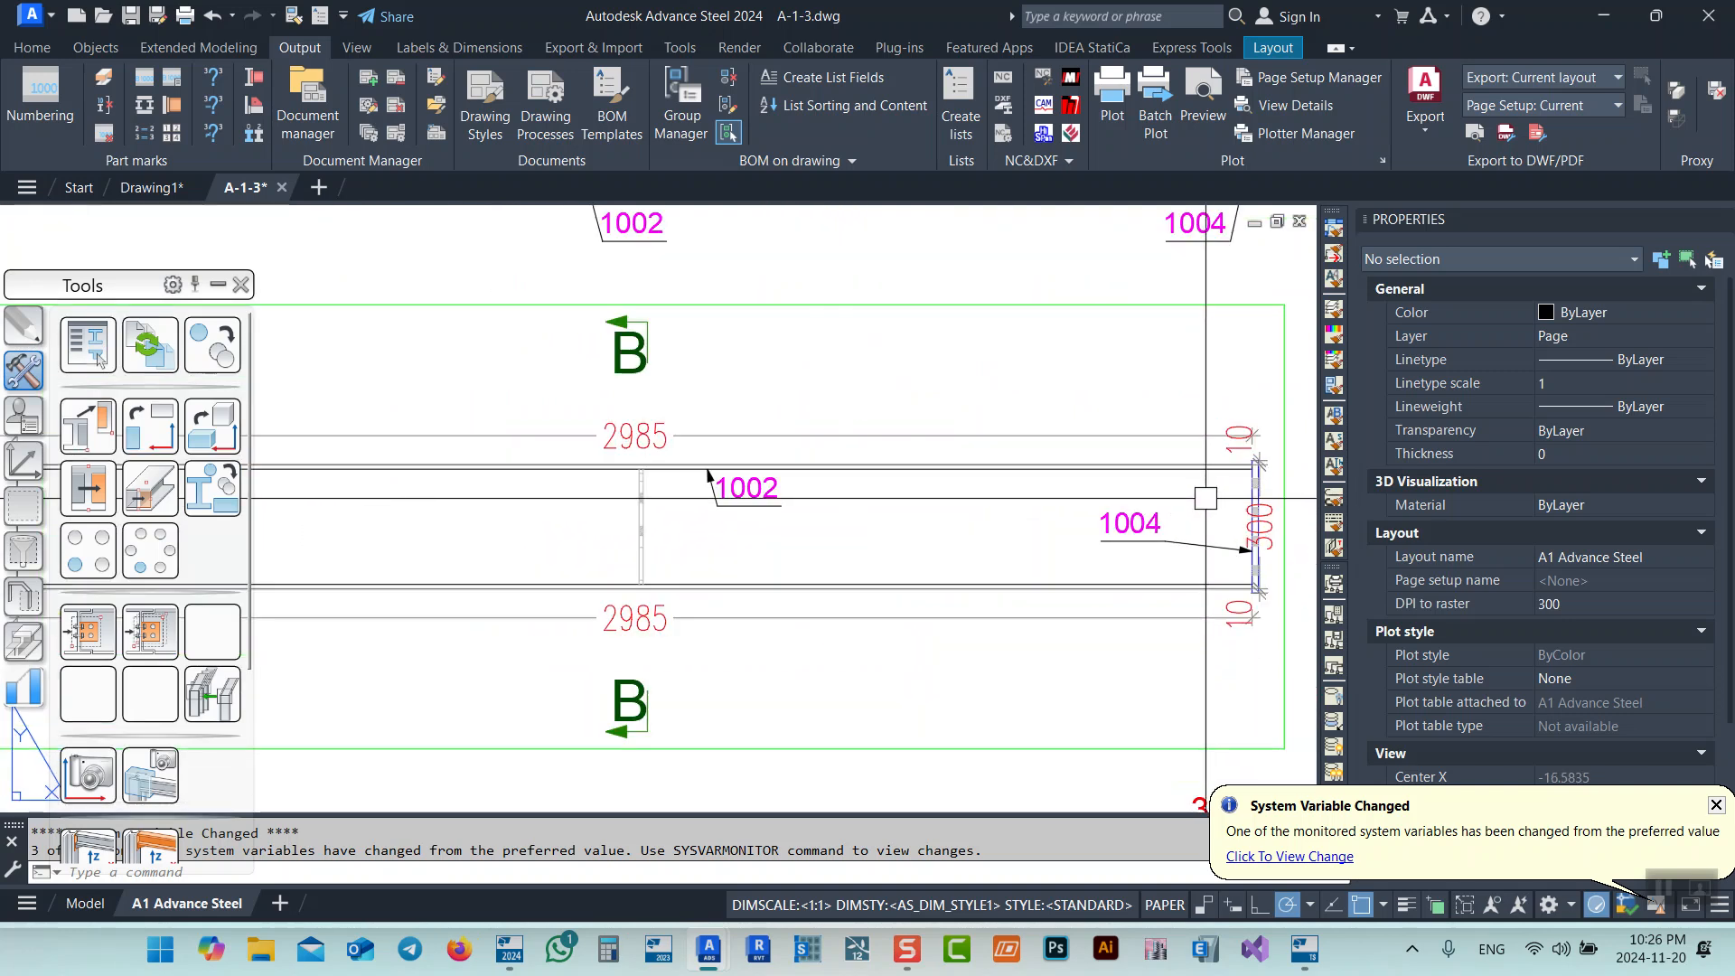
Move the 10-300-10 dimension line in the beam's front view outward, clear of end plate 1004
click(1022, 479)
scroll(1023, 479, up, 5)
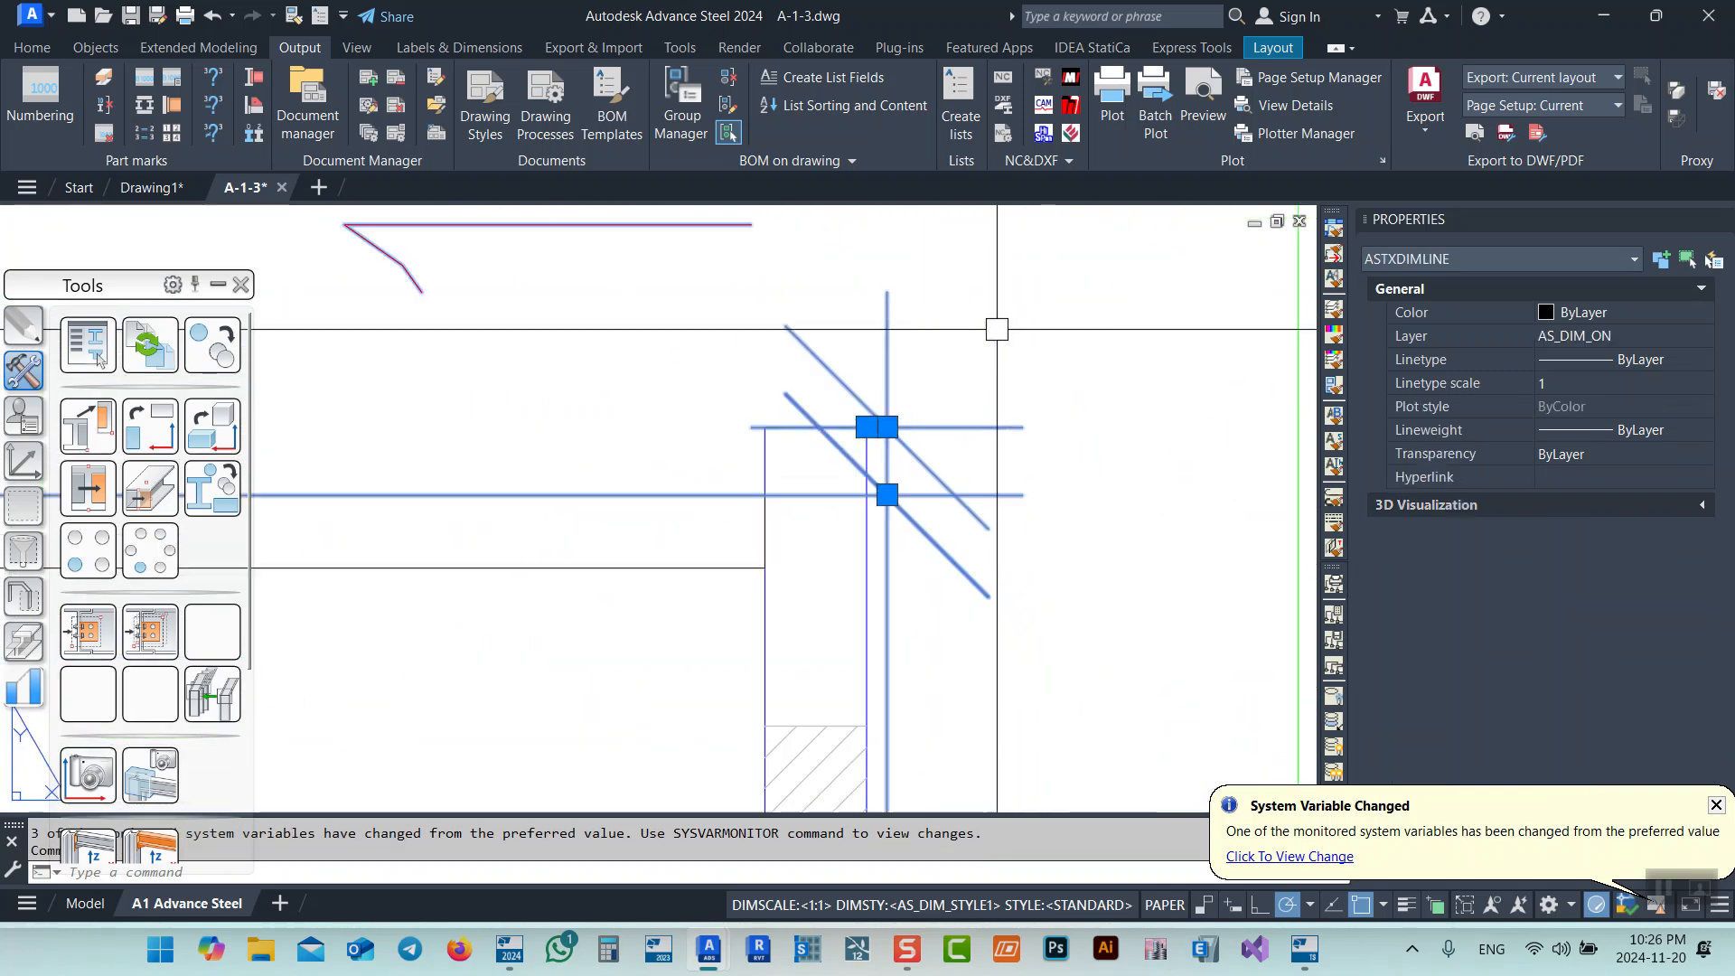
click(702, 521)
scroll(696, 520, down, 5)
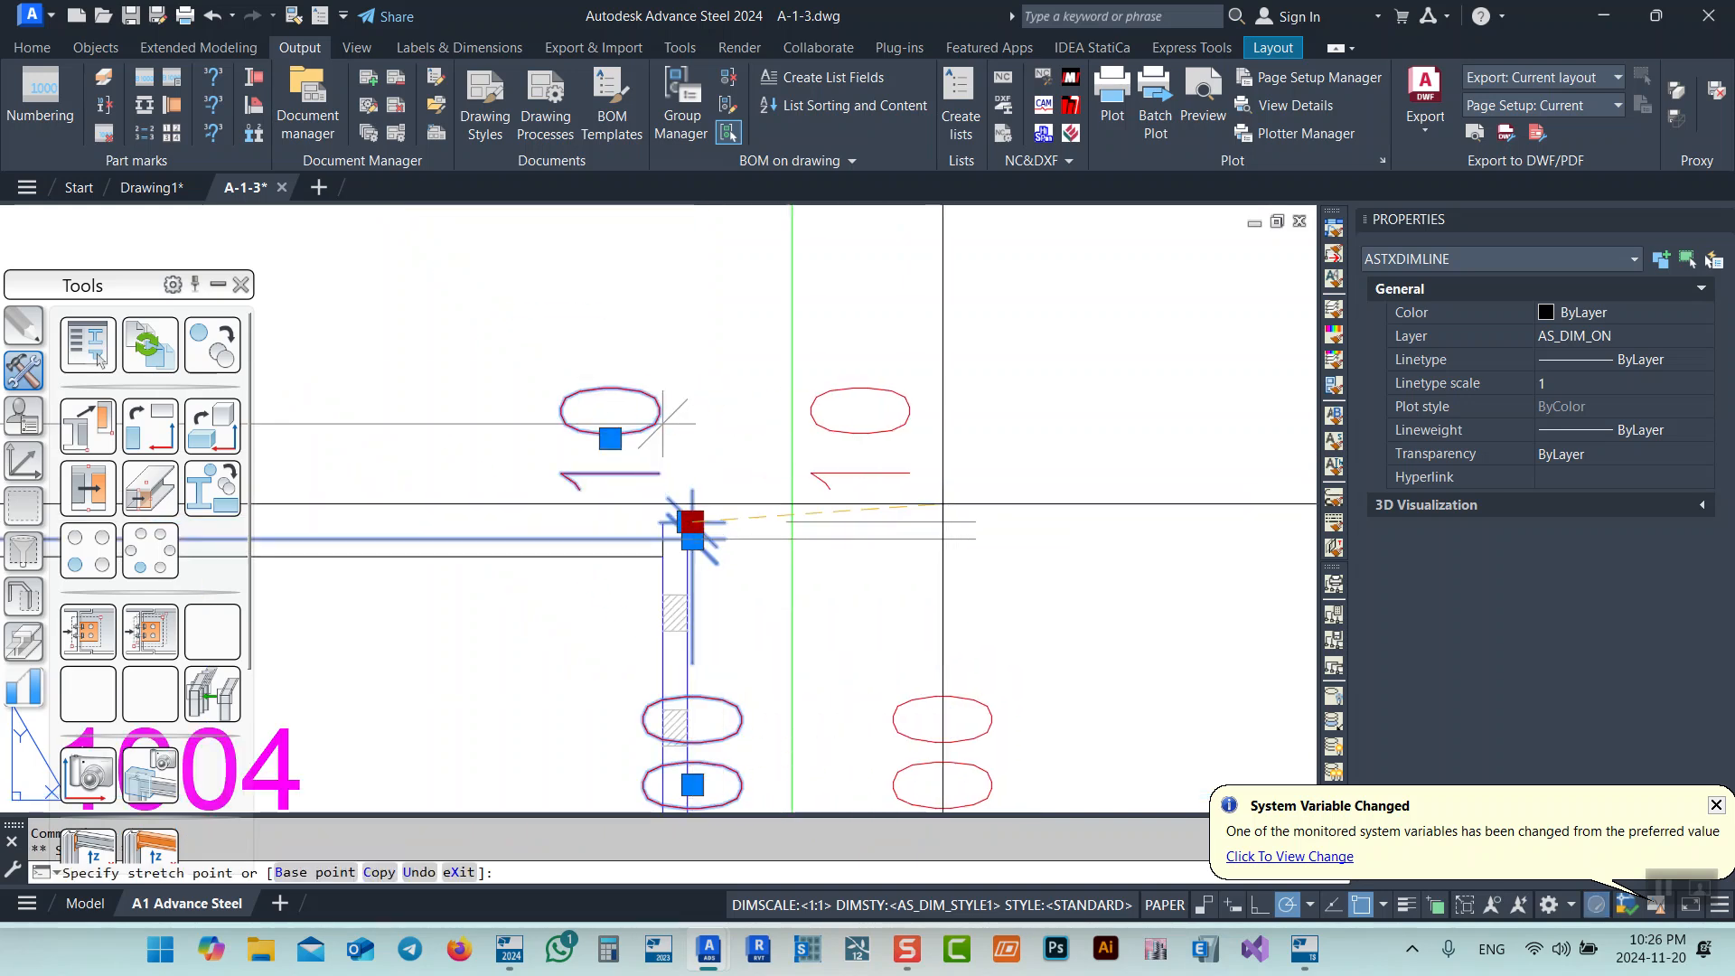
middle_drag(693, 487, 885, 509)
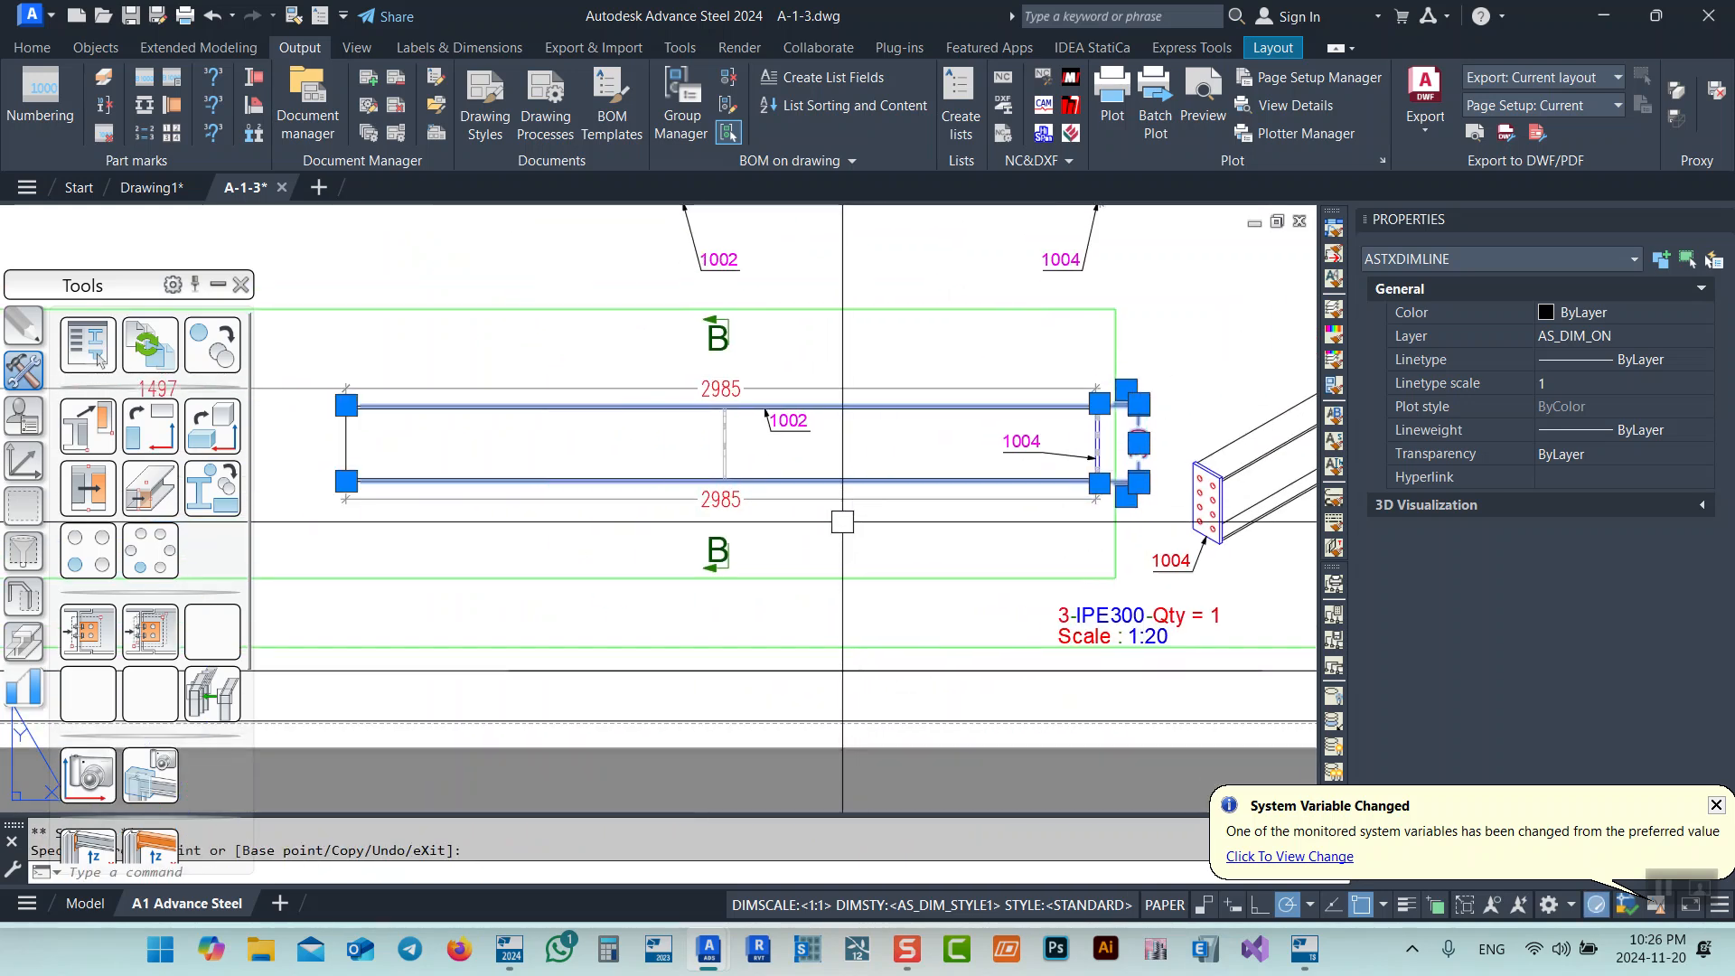
key(Escape)
Close the A-1-3 assembly drawing and return to the Drawing1 model
scroll(787, 569, down, 5)
scroll(878, 453, up, 5)
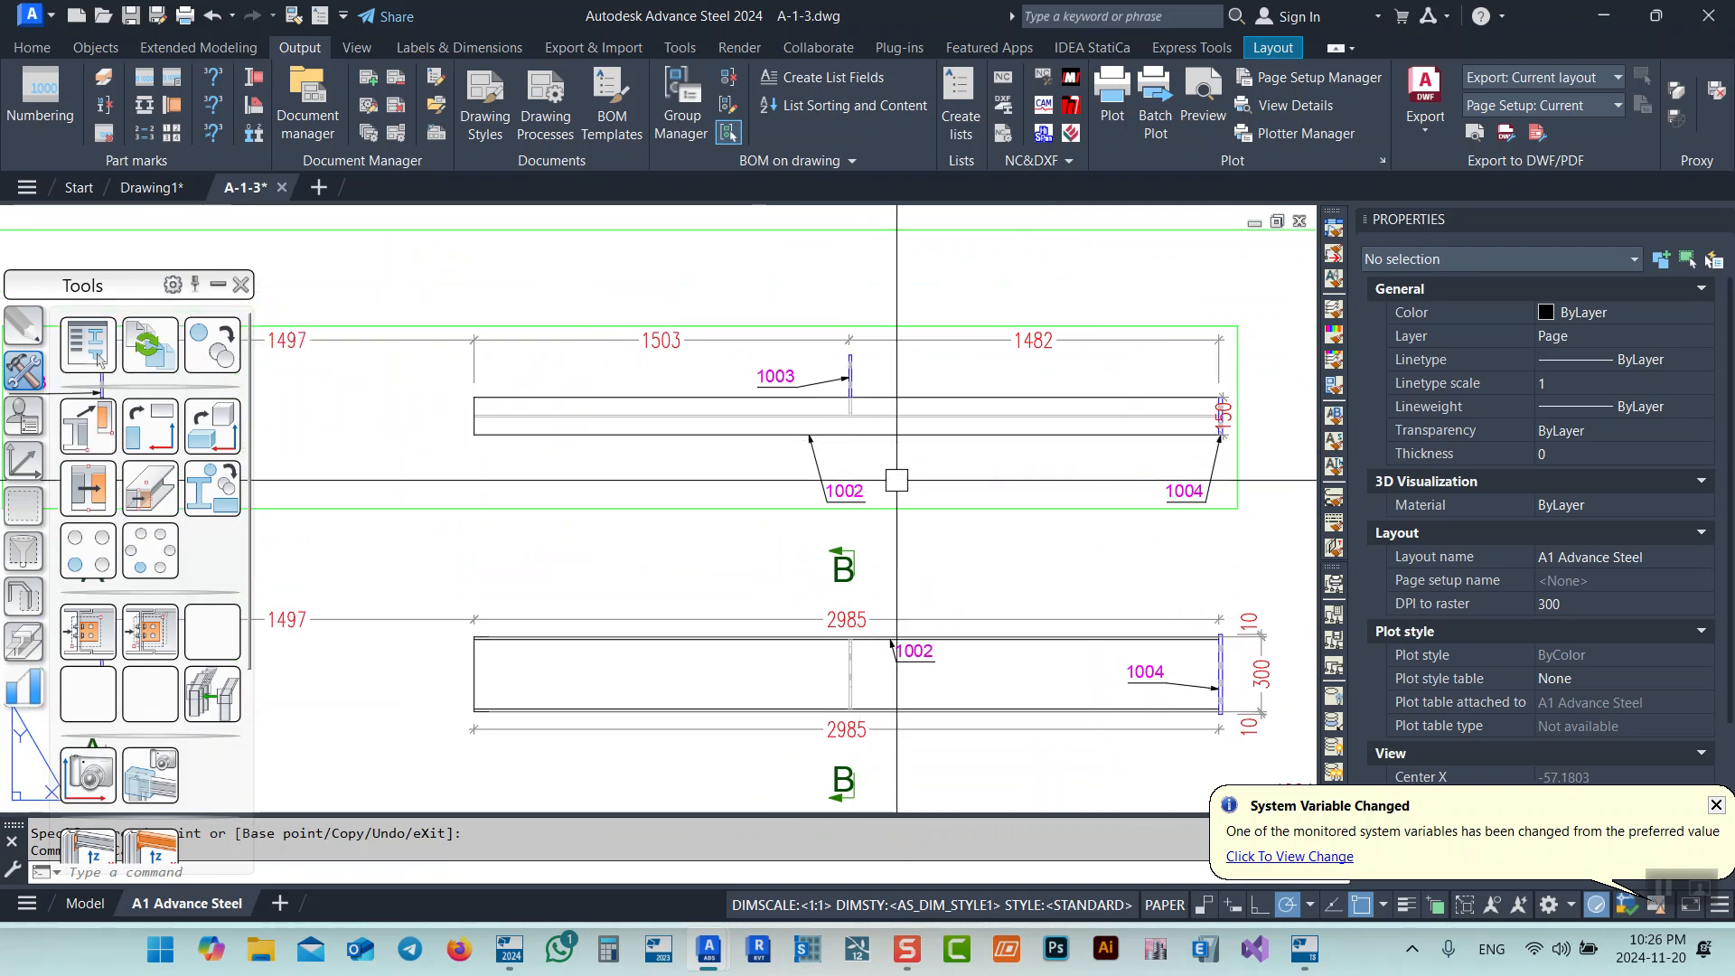
scroll(859, 470, down, 4)
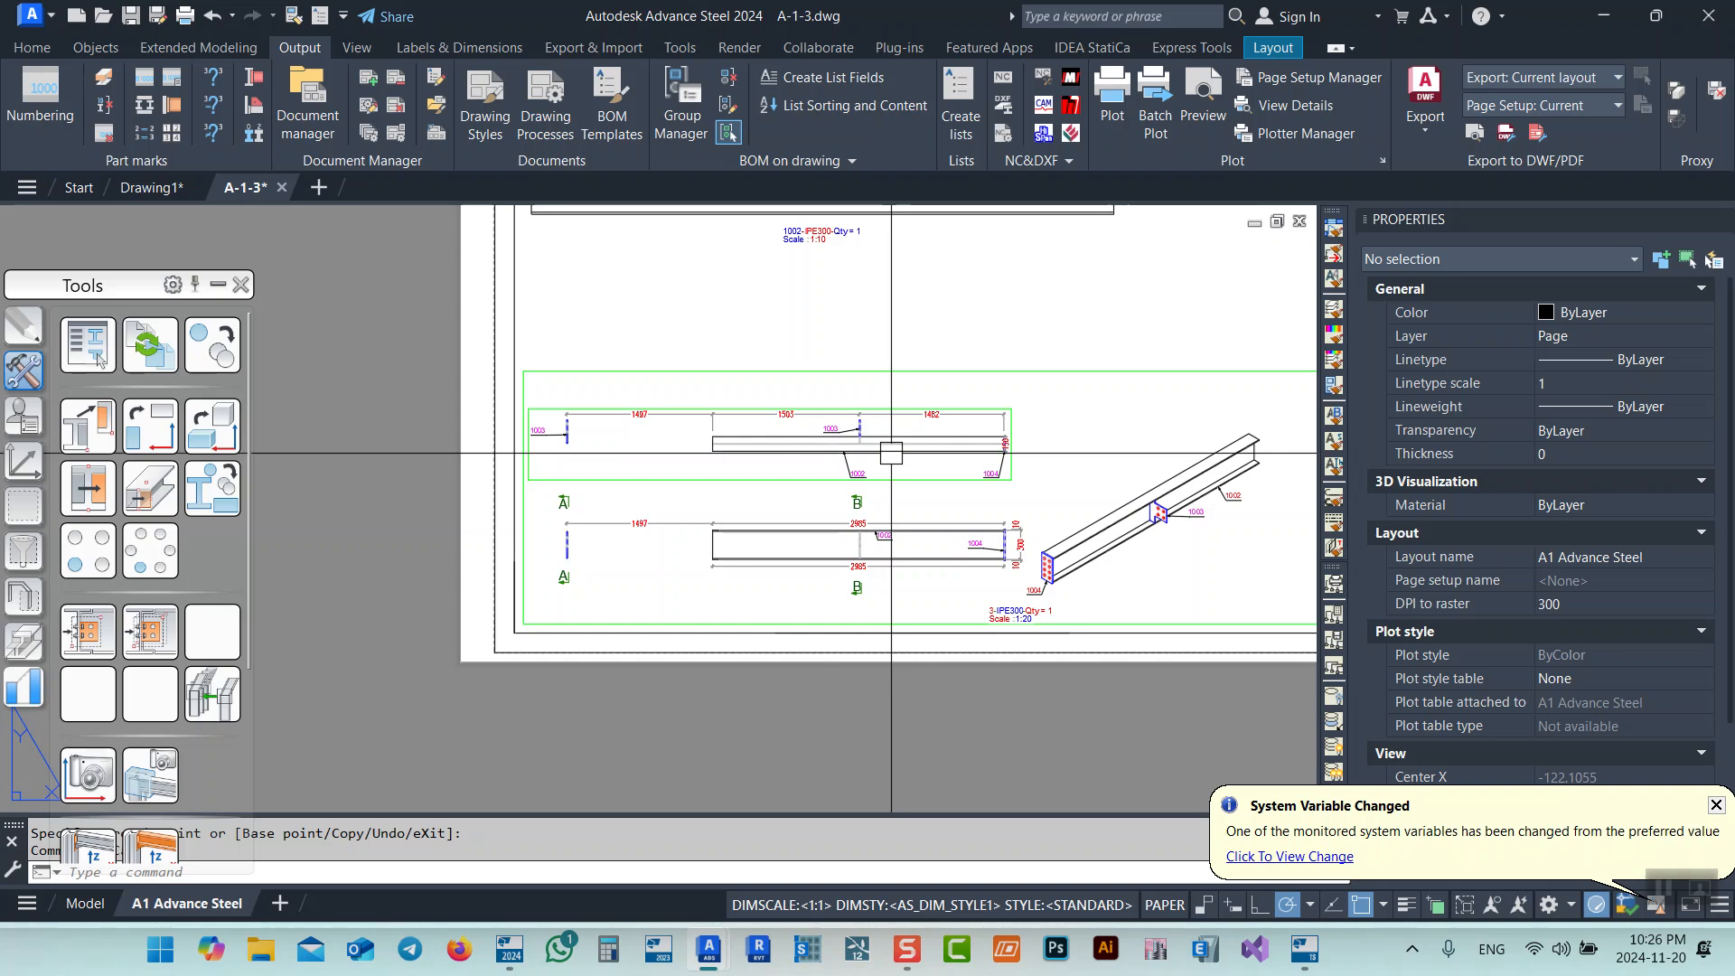
click(281, 187)
click(833, 522)
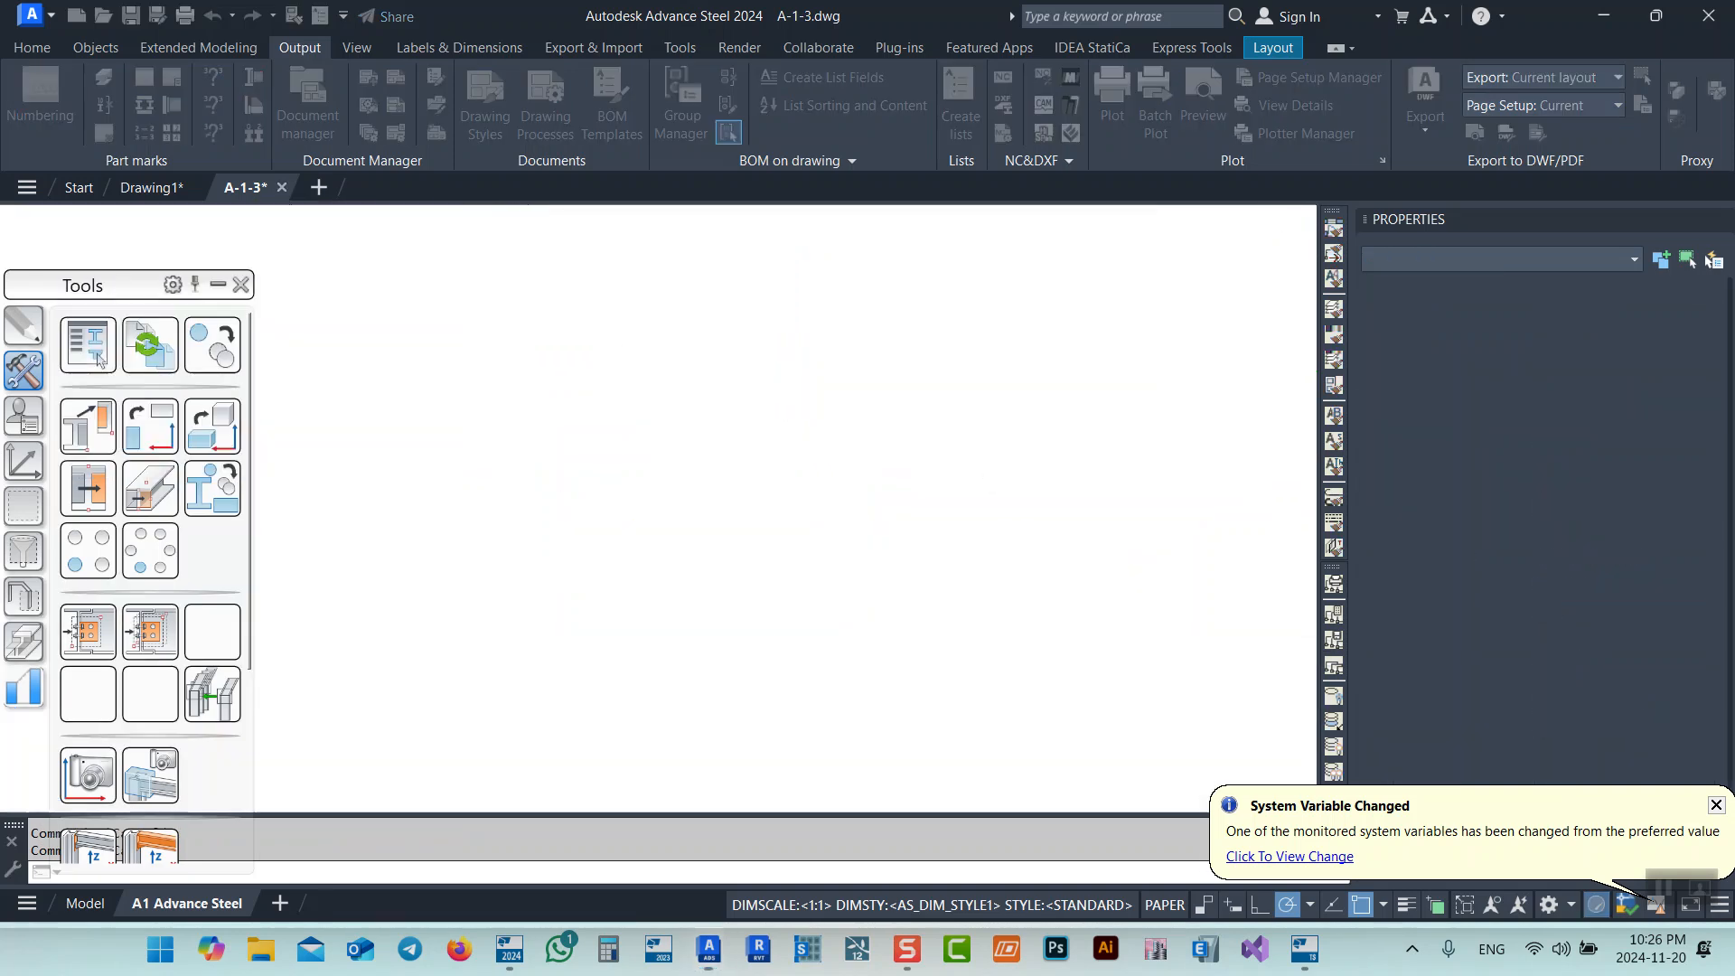
Display the objects connected in shop to the main beam attached to the column
scroll(870, 422, up, 5)
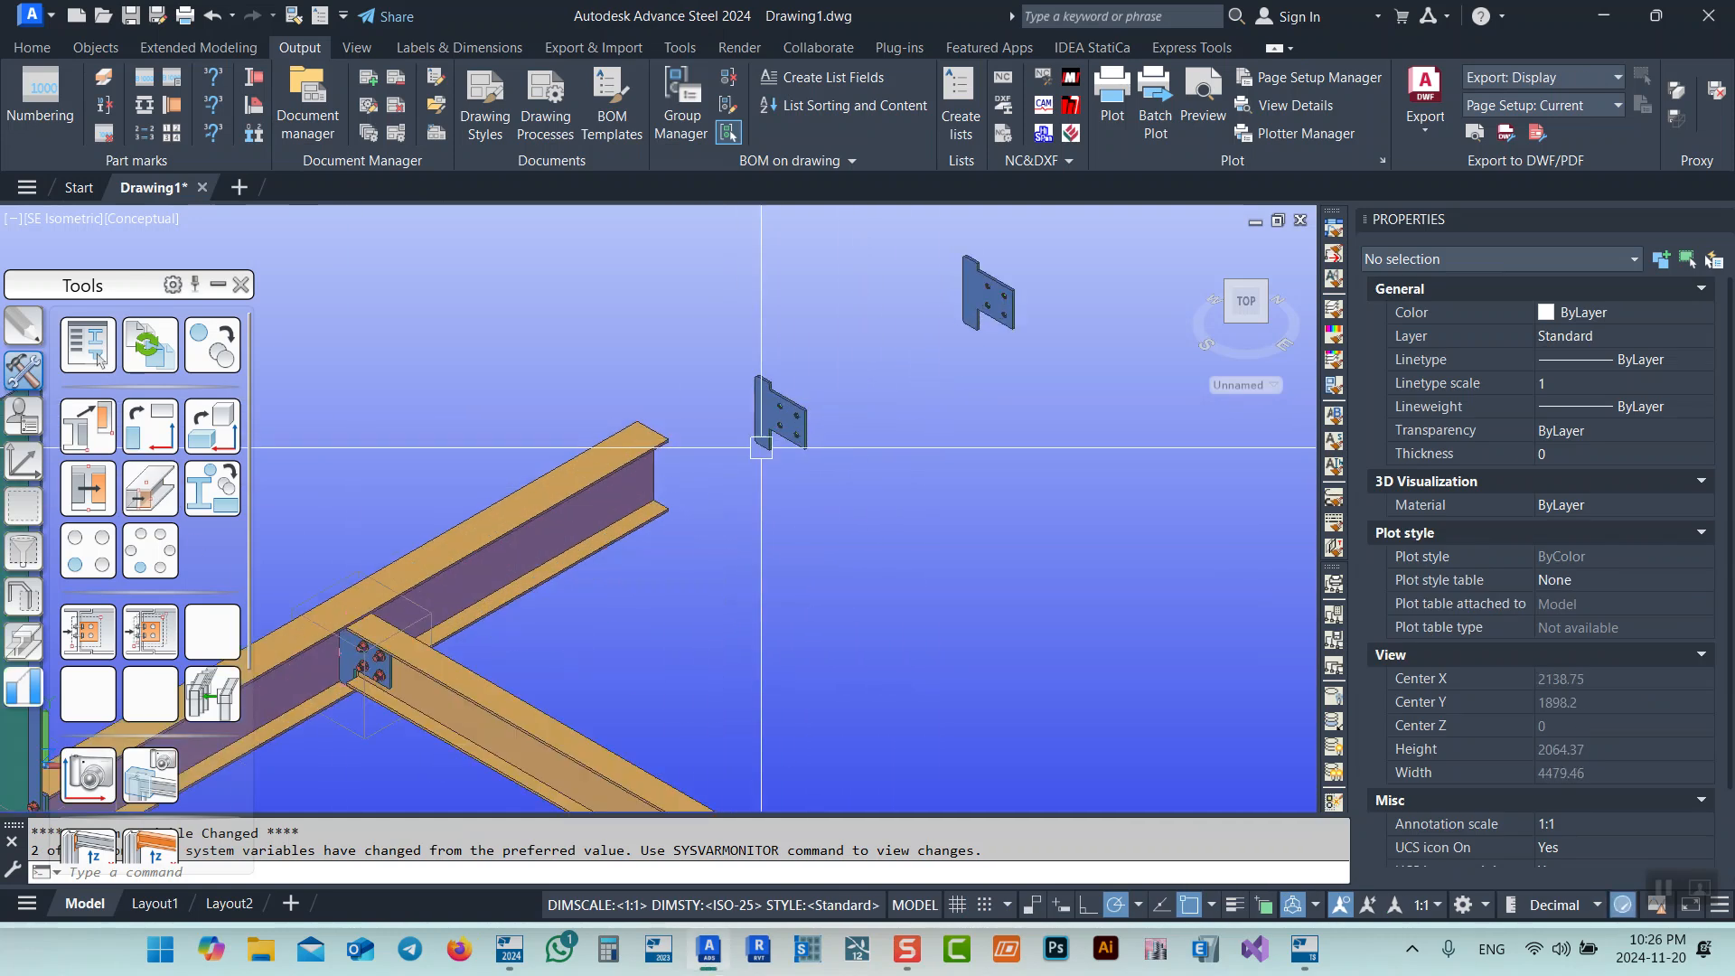
scroll(961, 389, down, 2)
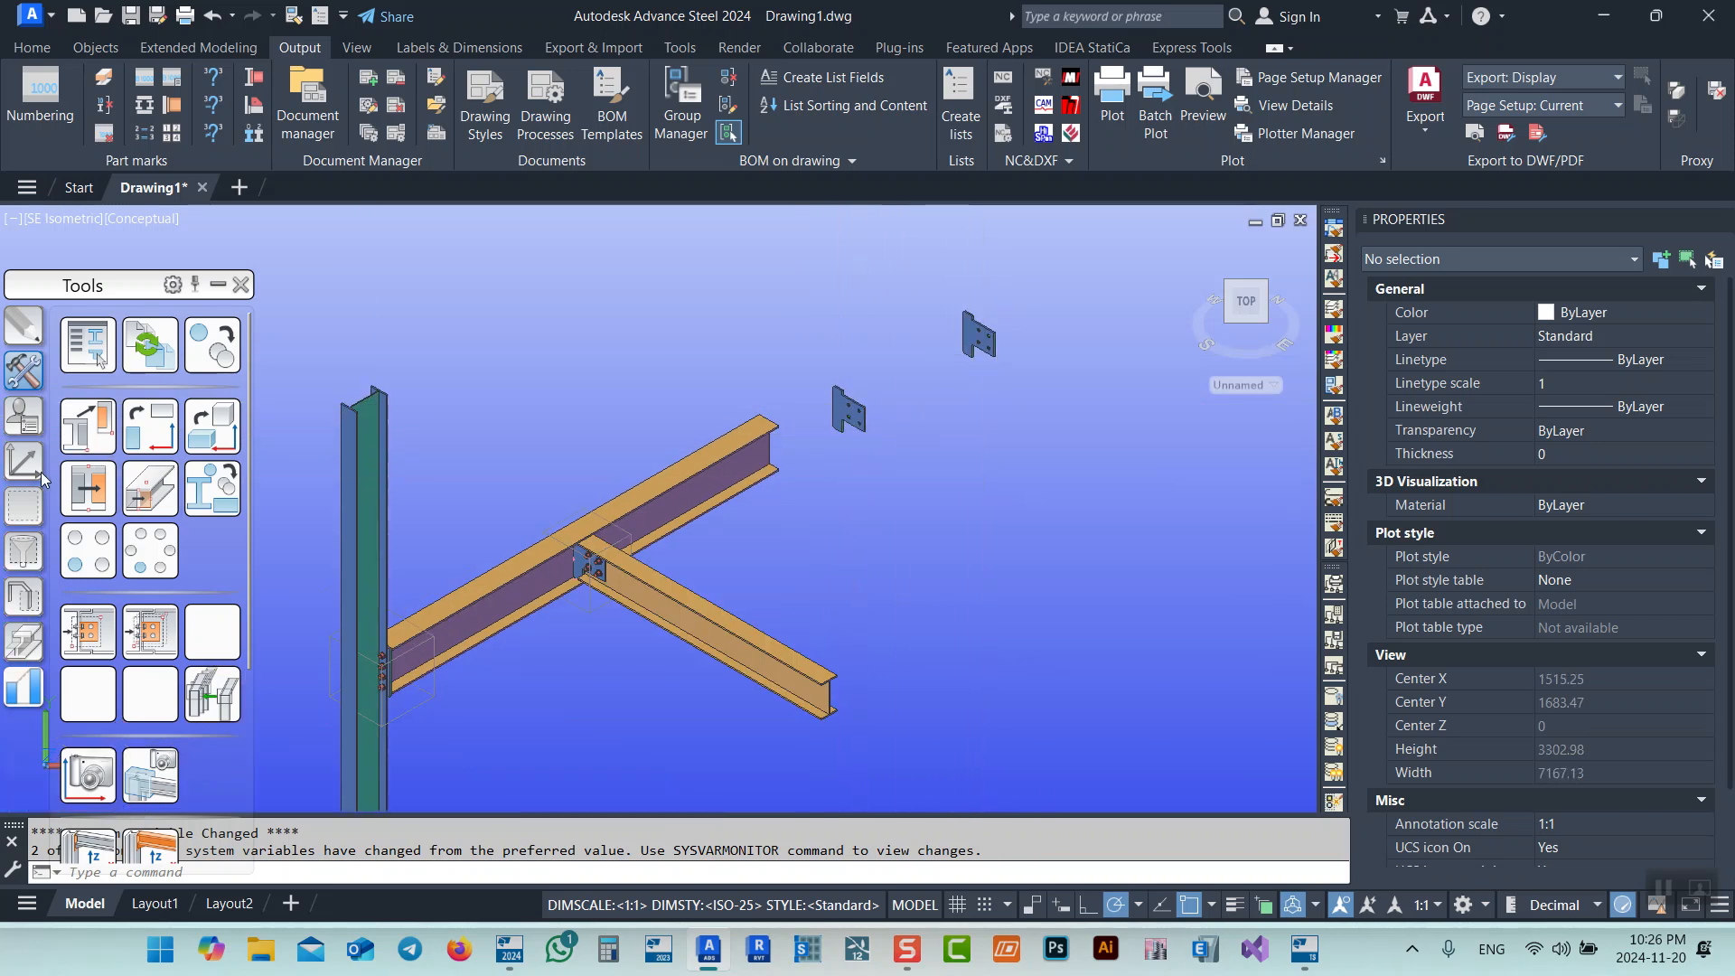
middle_drag(580, 491, 689, 471)
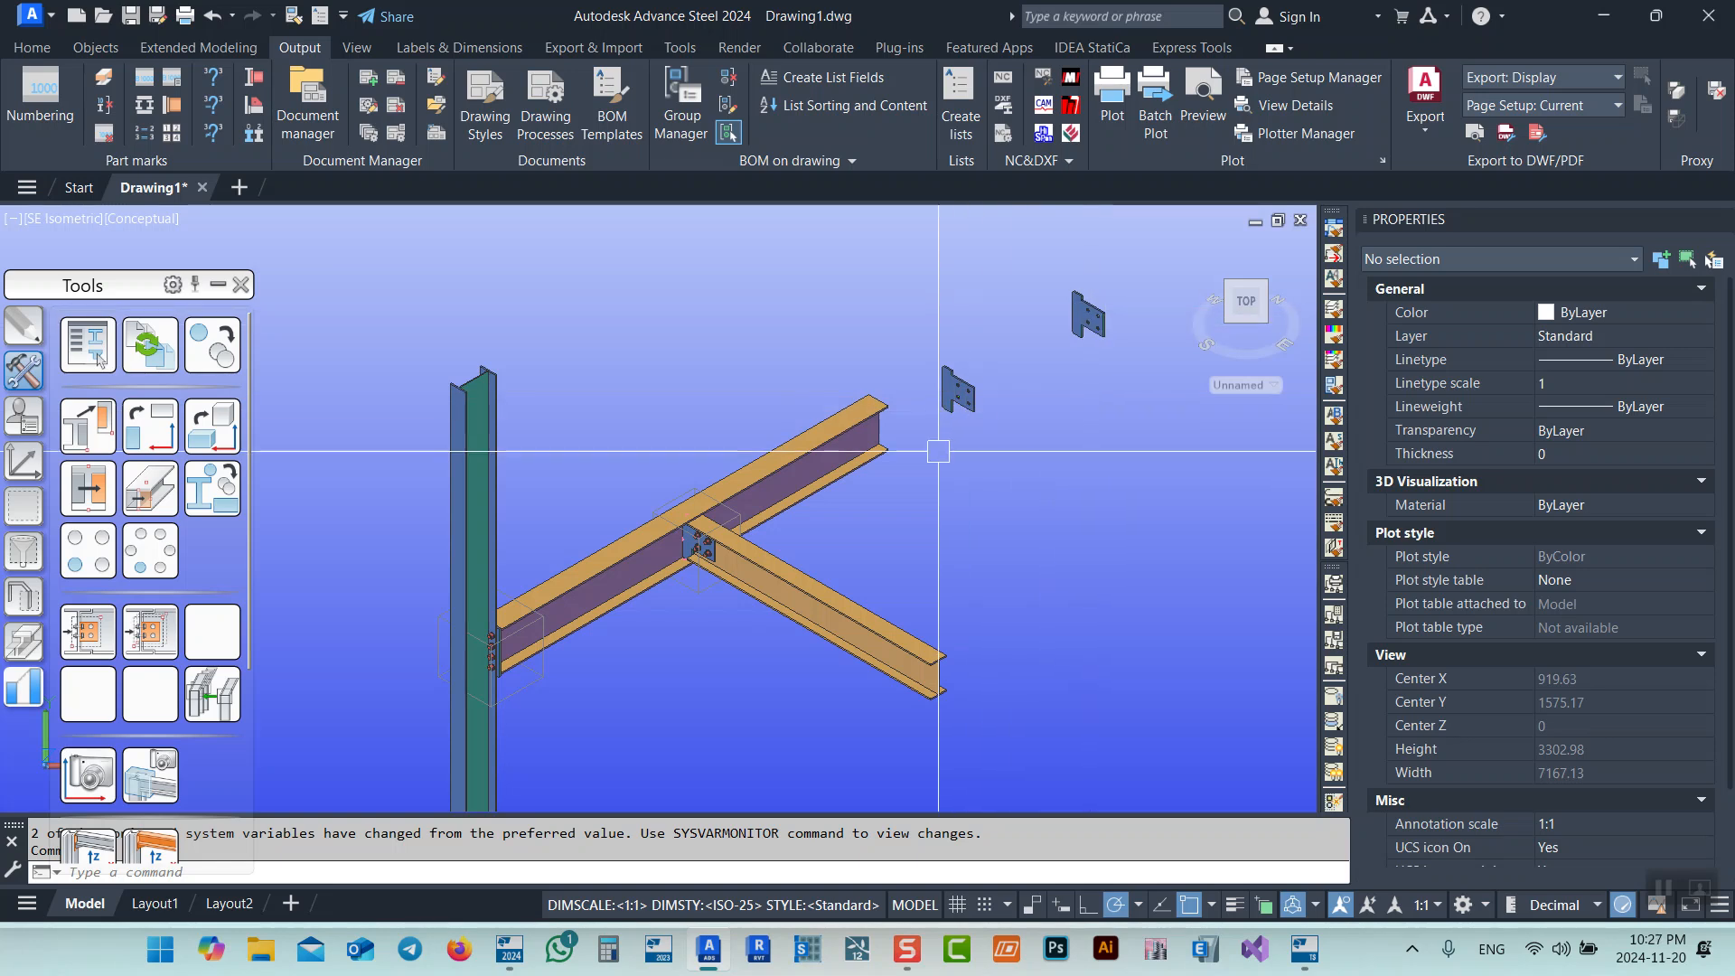
click(24, 508)
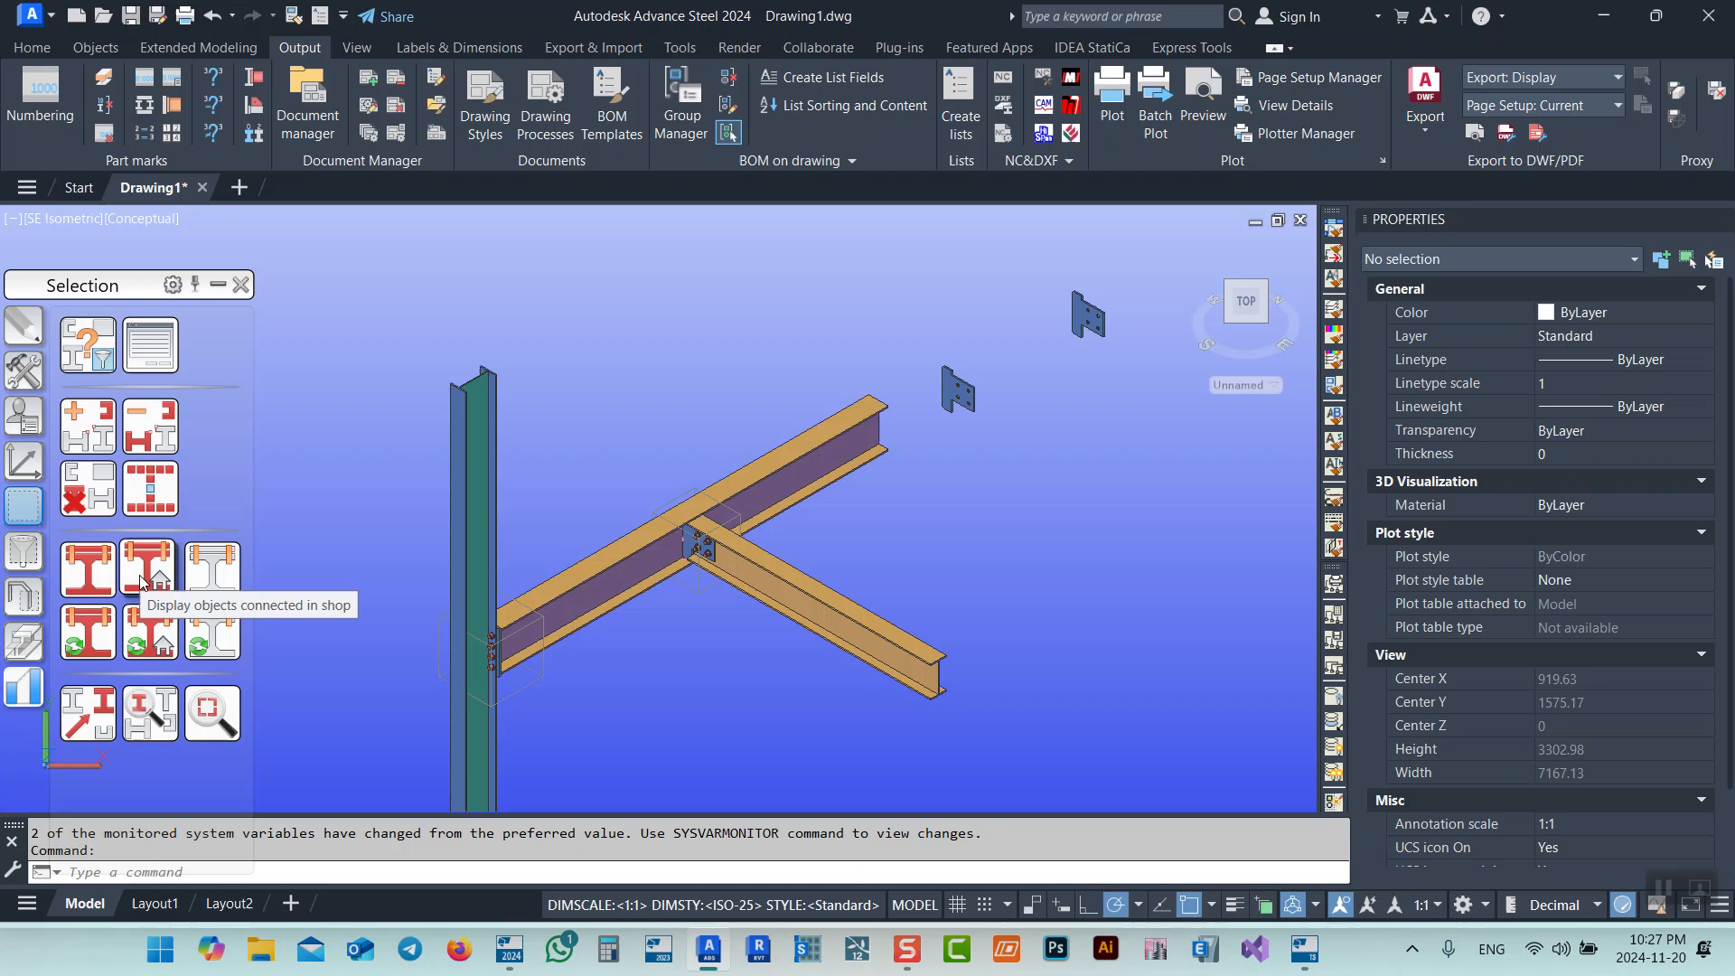
click(142, 583)
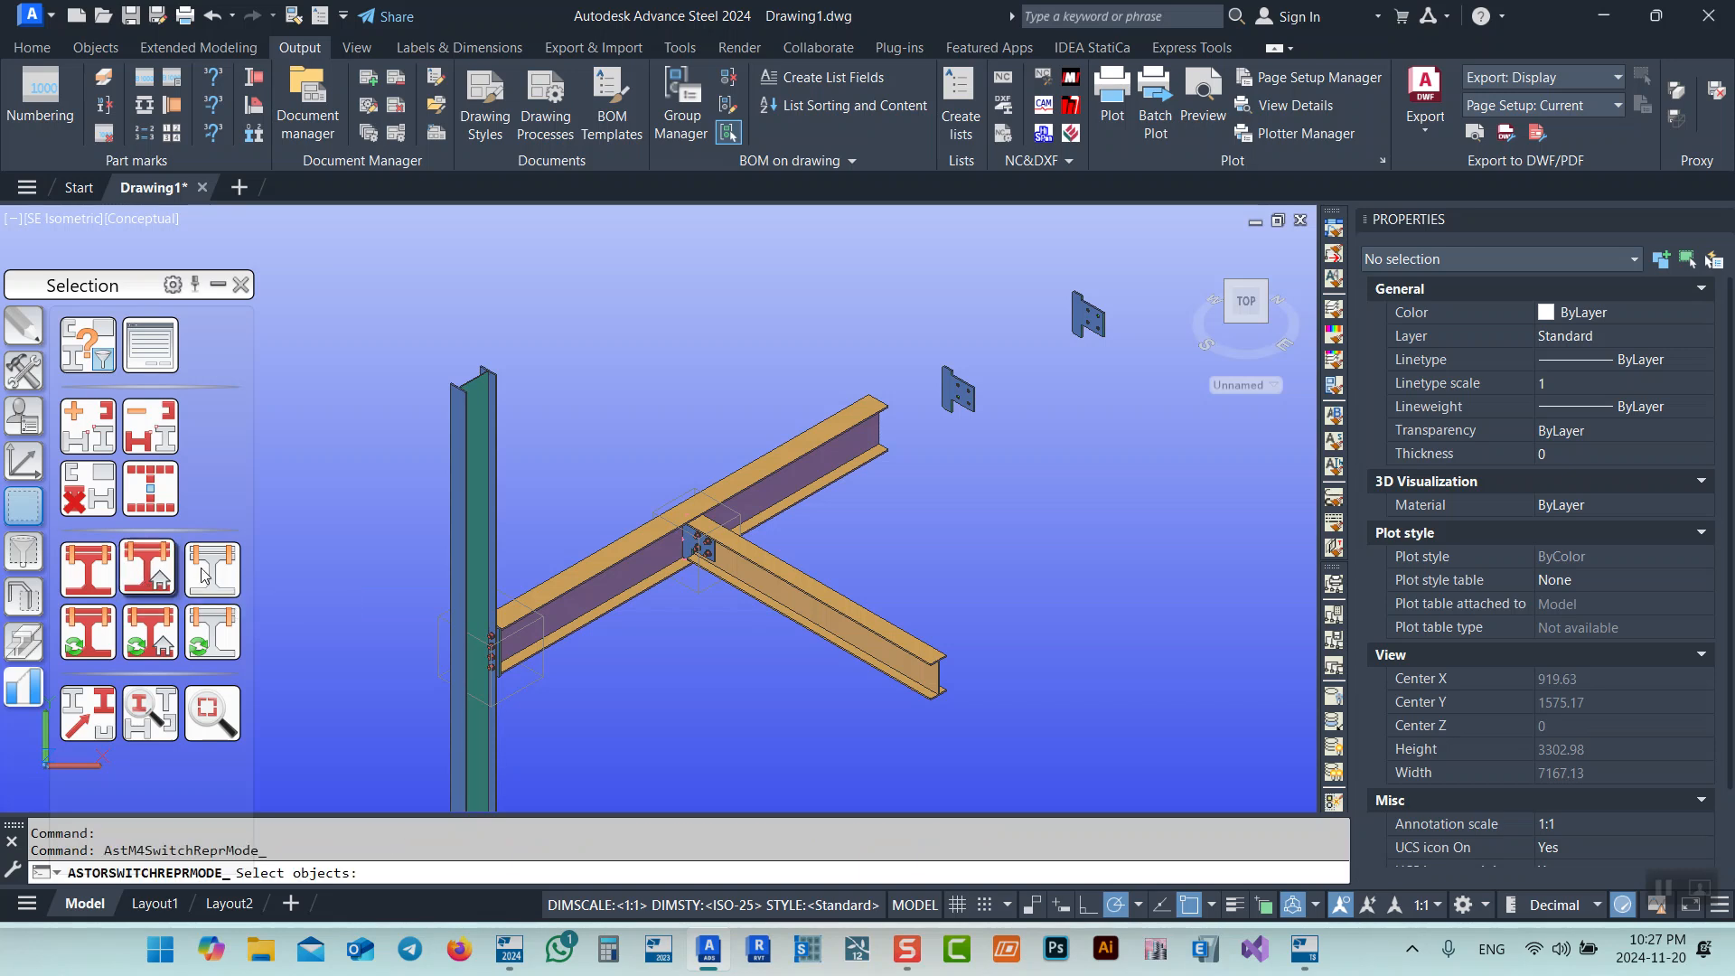
click(643, 547)
key(Return)
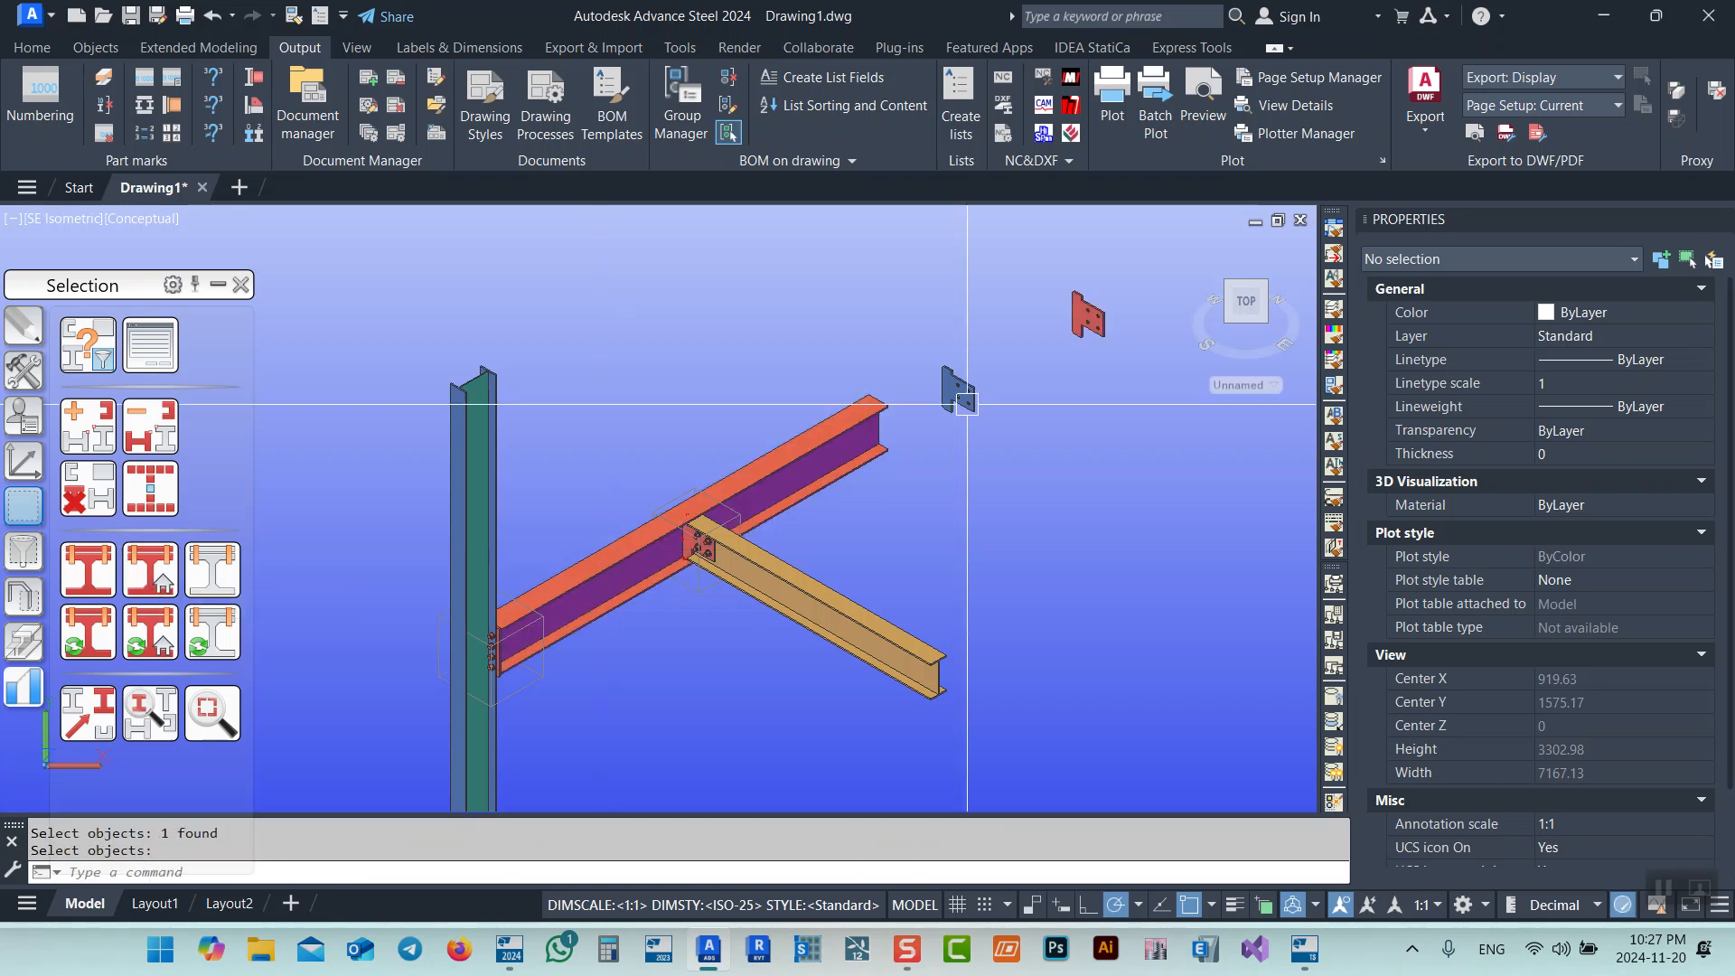
Examine the beam's end plate, the secondary beam's connection plate and the two copied plates for their shop-connection marking
scroll(505, 640, up, 3)
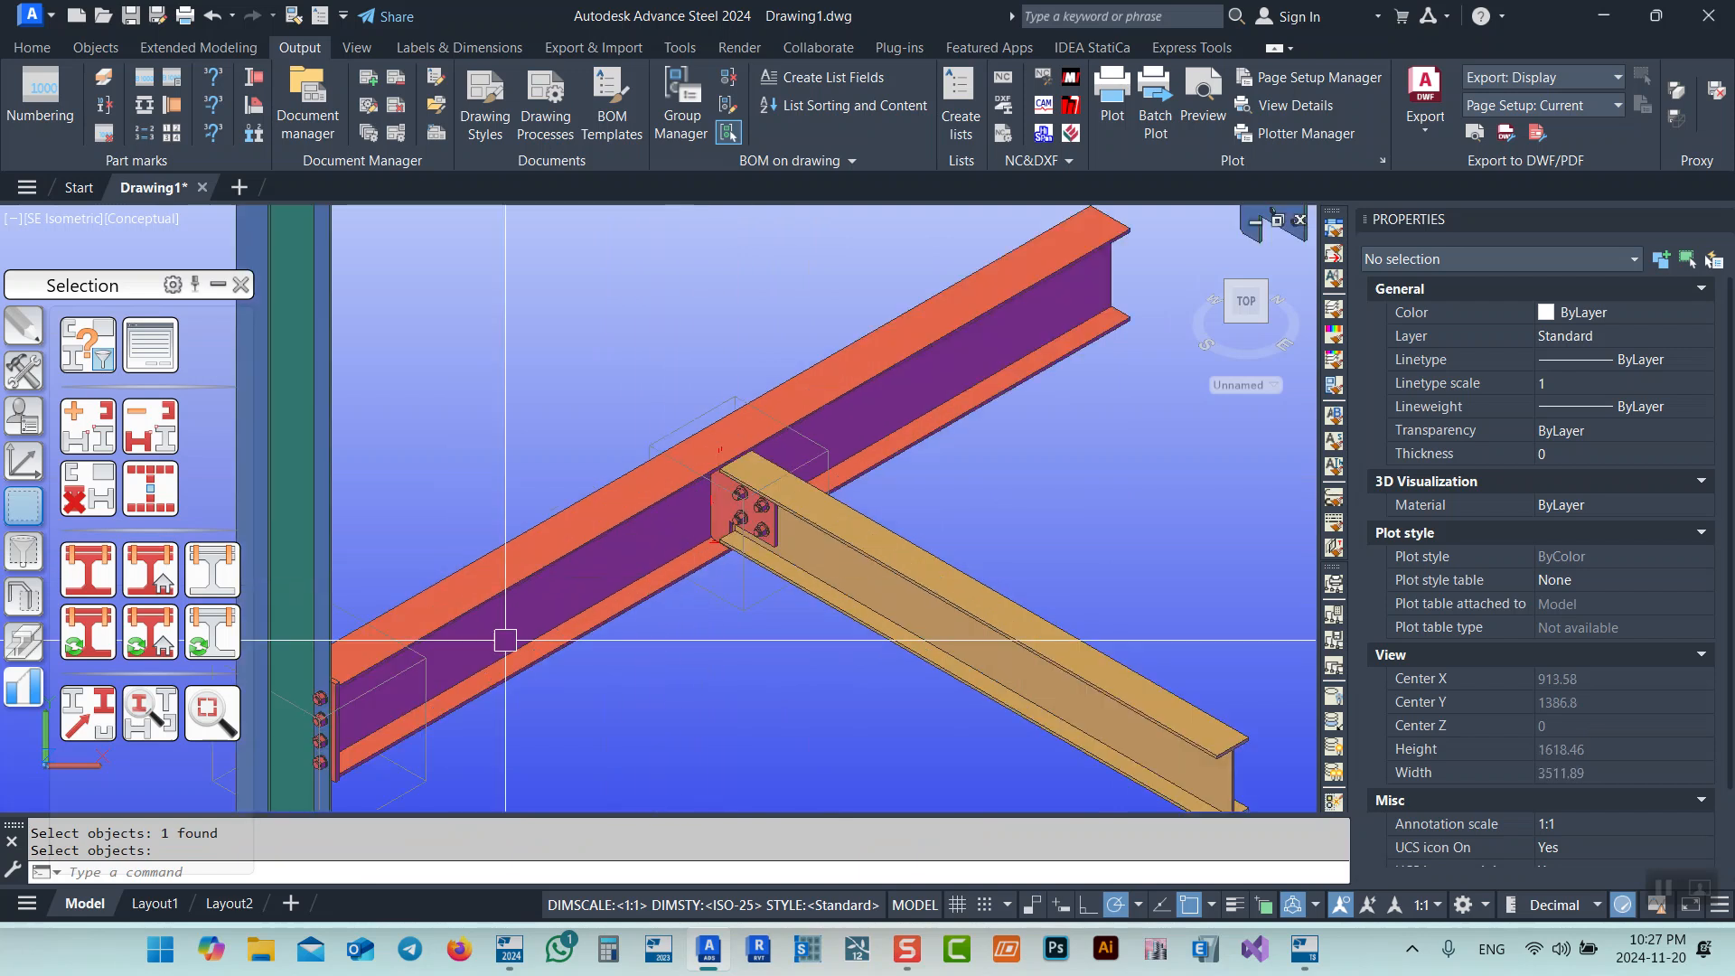
scroll(506, 640, up, 3)
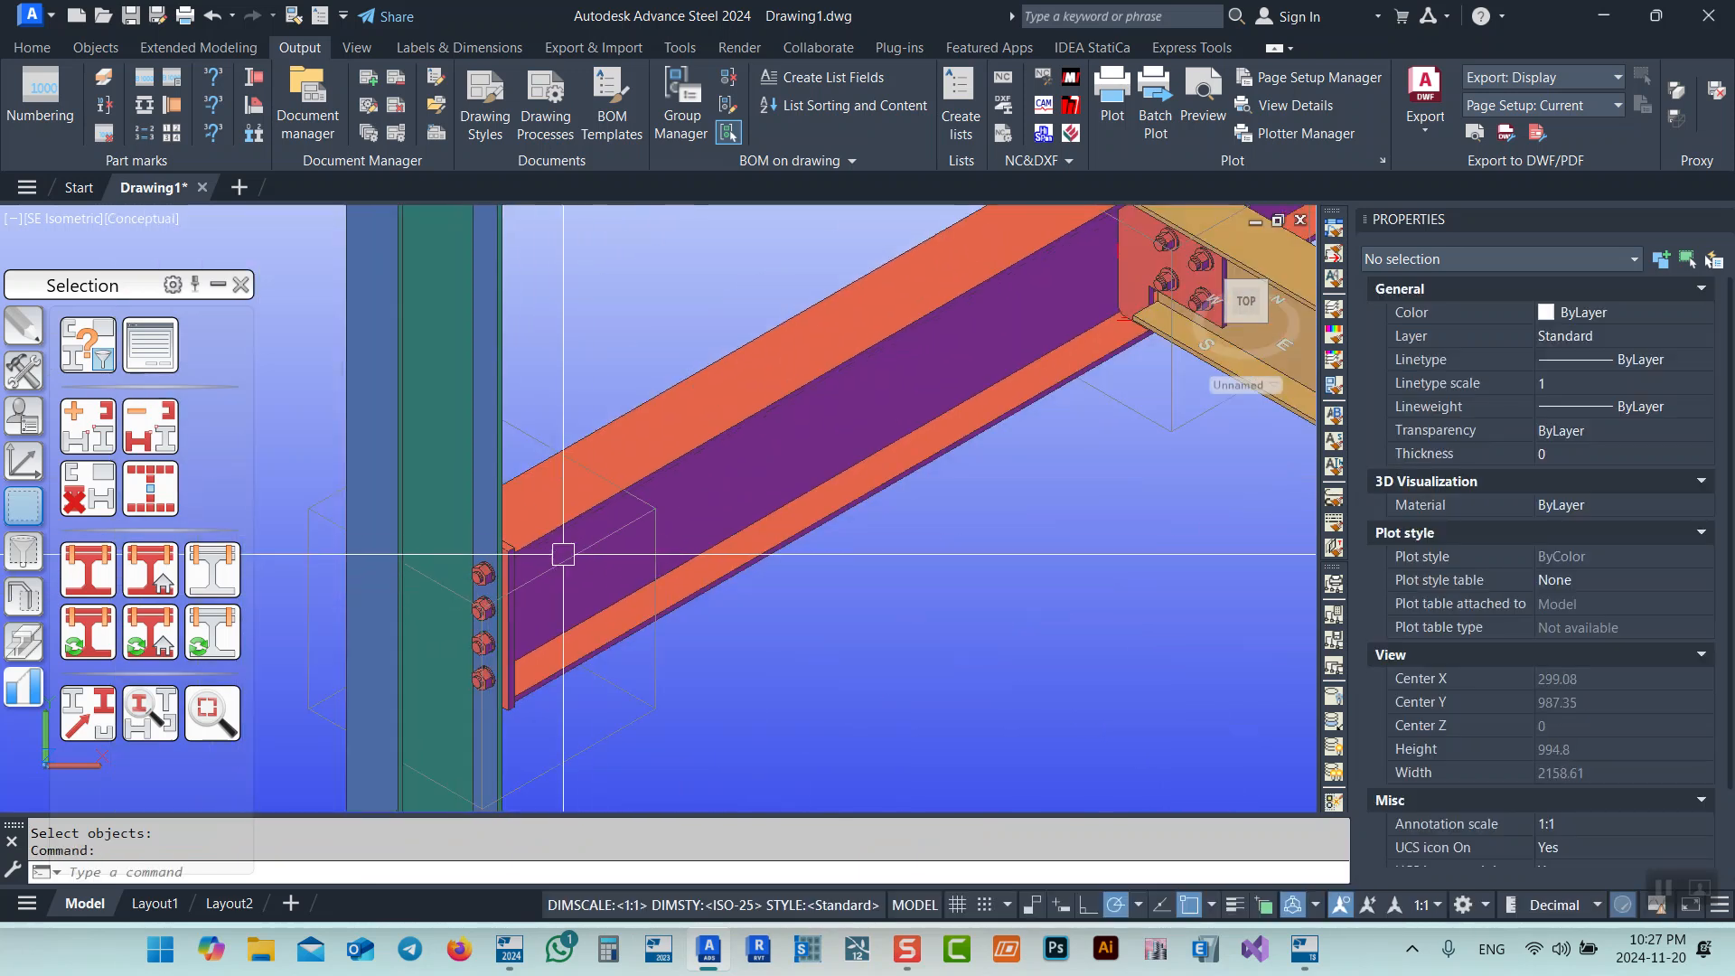
scroll(497, 556, up, 2)
scroll(498, 557, down, 3)
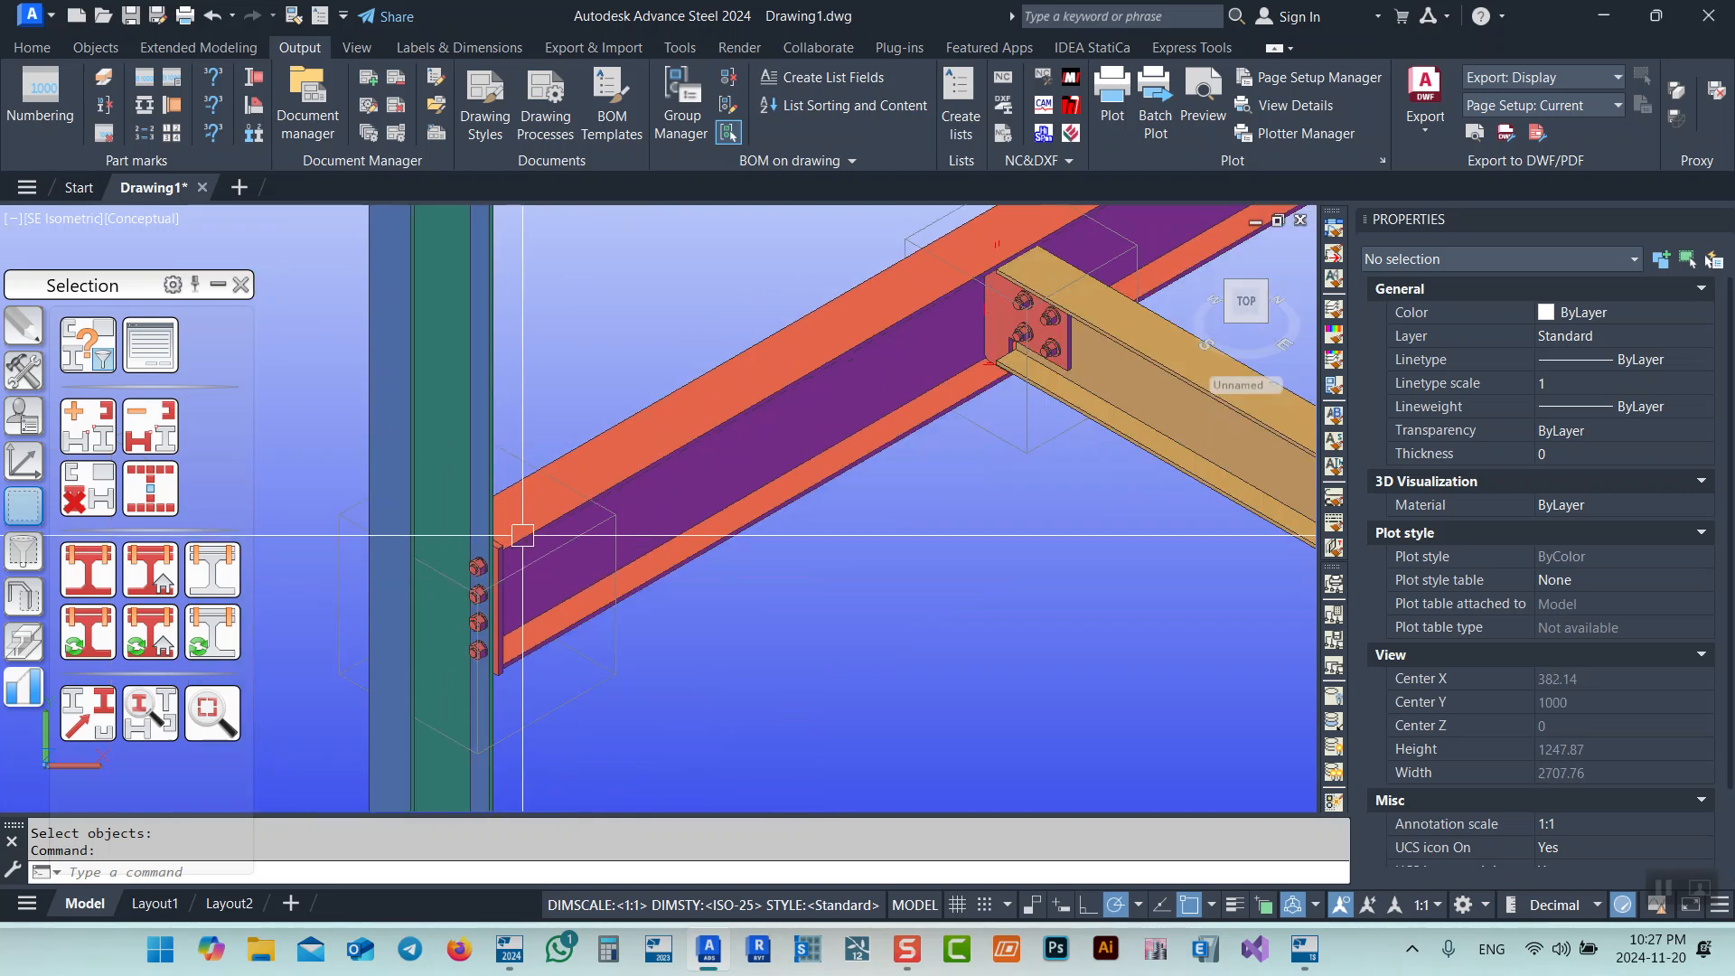
scroll(498, 556, up, 4)
scroll(562, 515, down, 5)
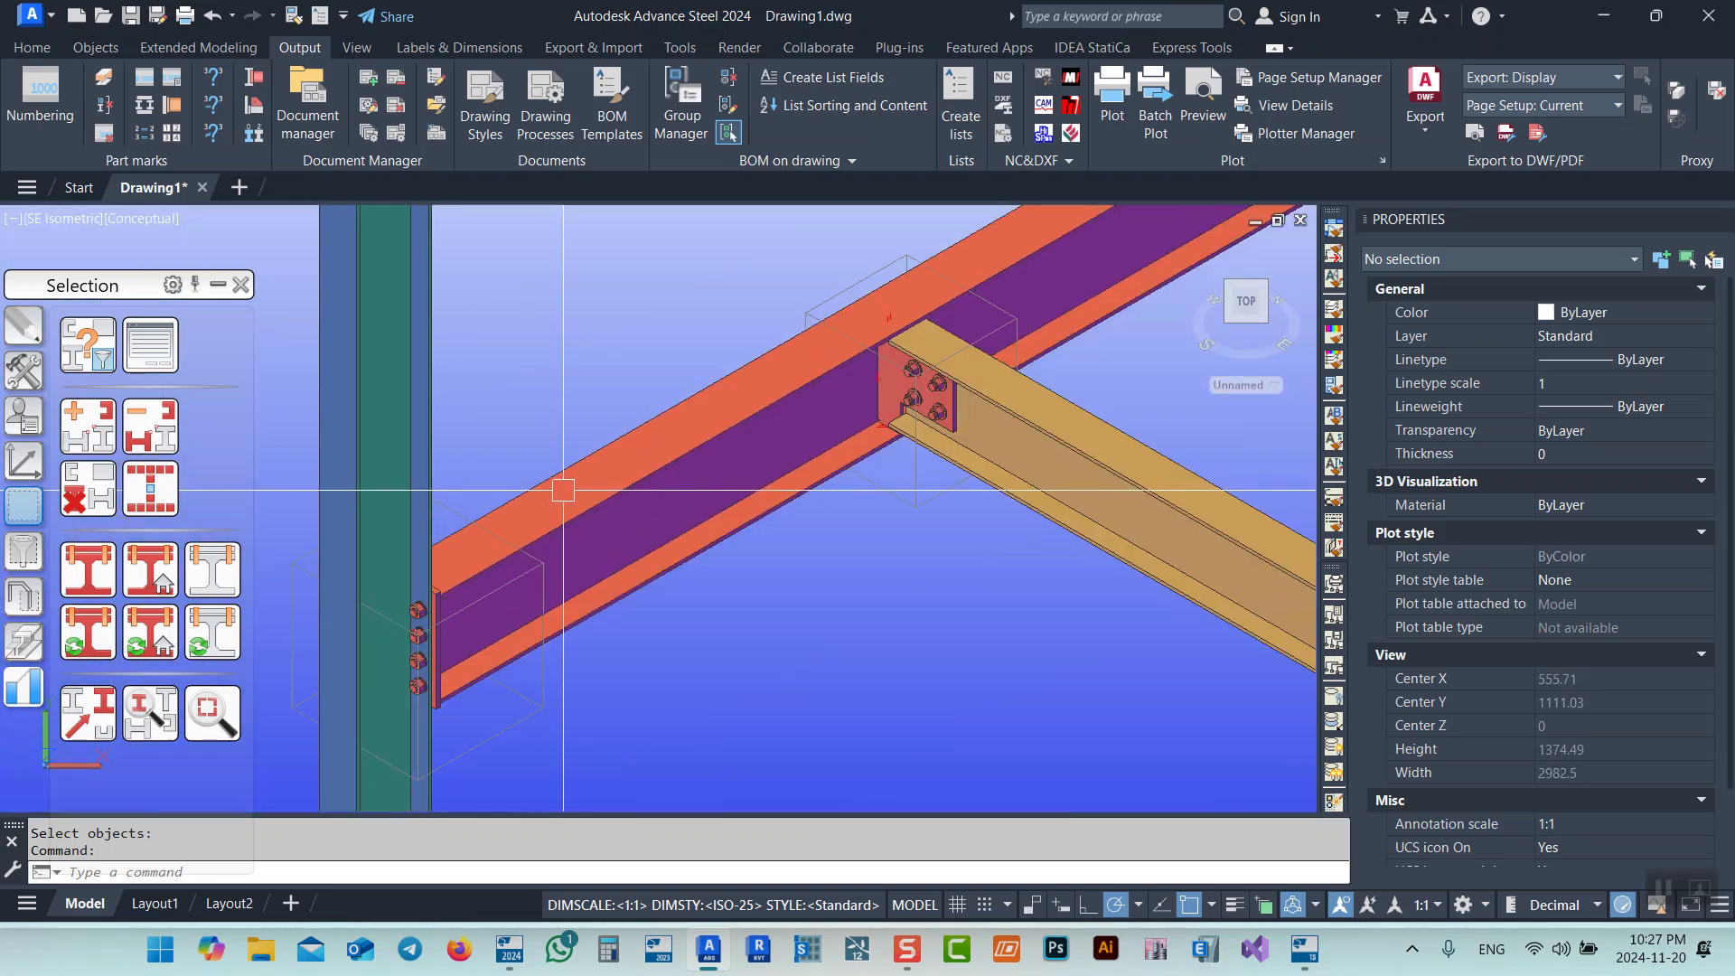
scroll(779, 484, down, 5)
scroll(993, 389, up, 3)
middle_drag(994, 387, 664, 597)
scroll(900, 452, down, 4)
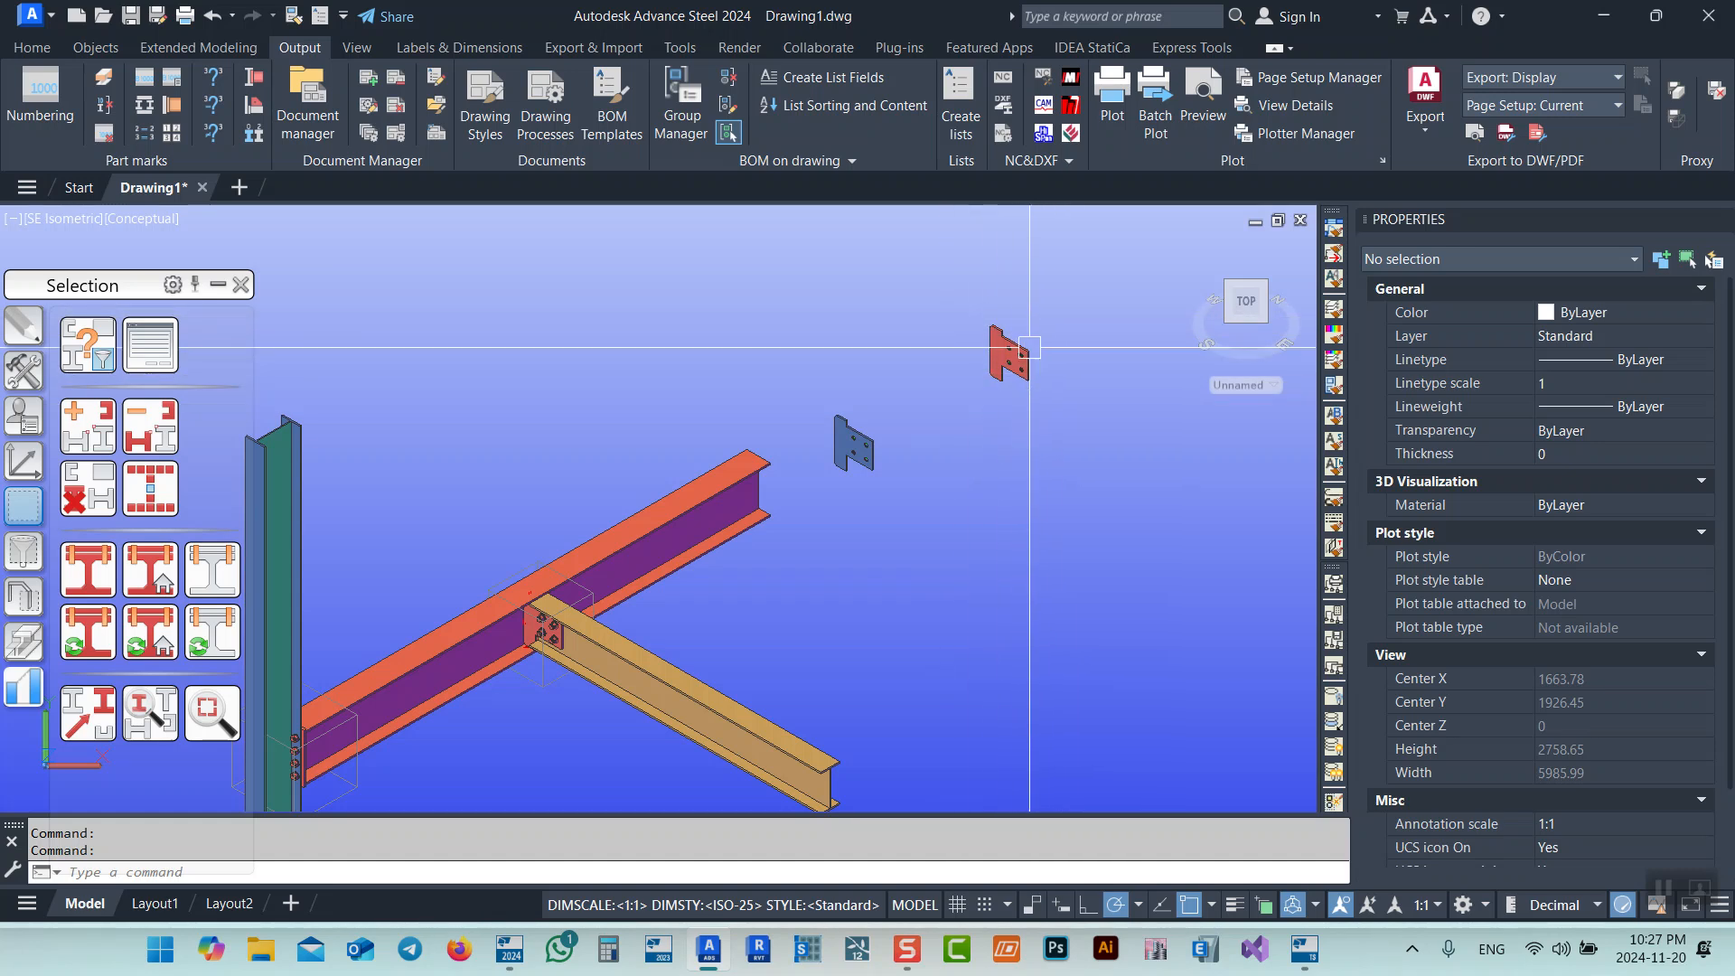
middle_drag(711, 526, 808, 452)
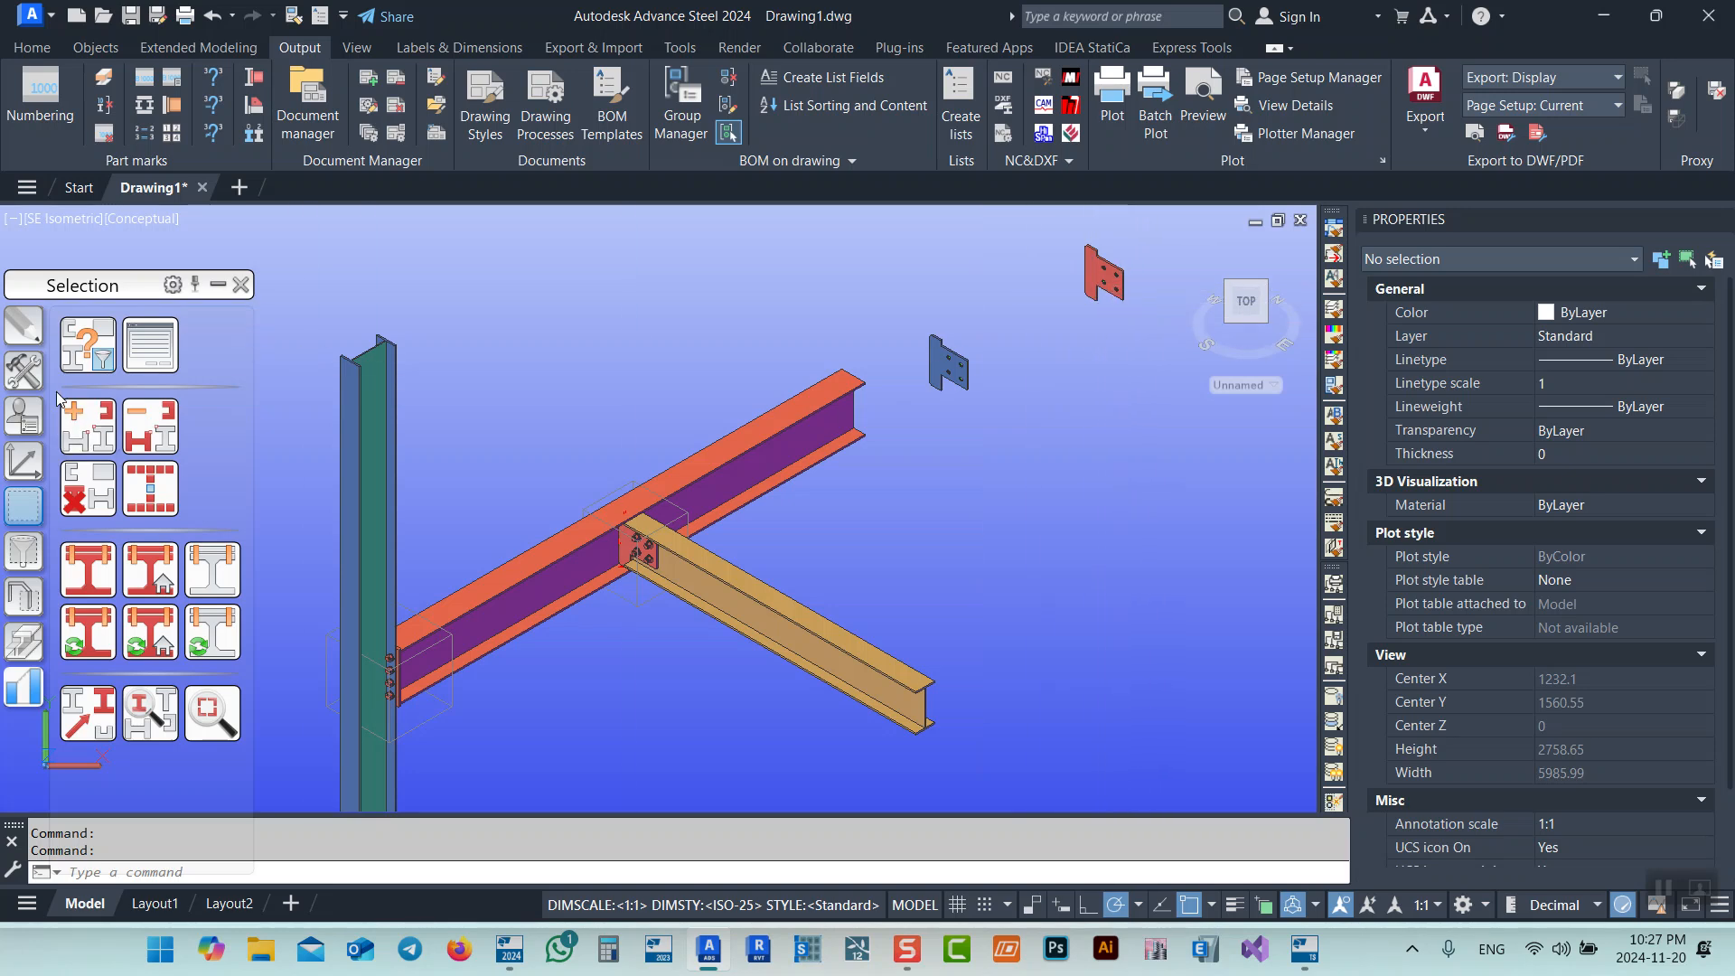
Select the marked copied plate farthest from the beam, inspect its part and assembly numbers and available commands, and clear the selection
click(27, 372)
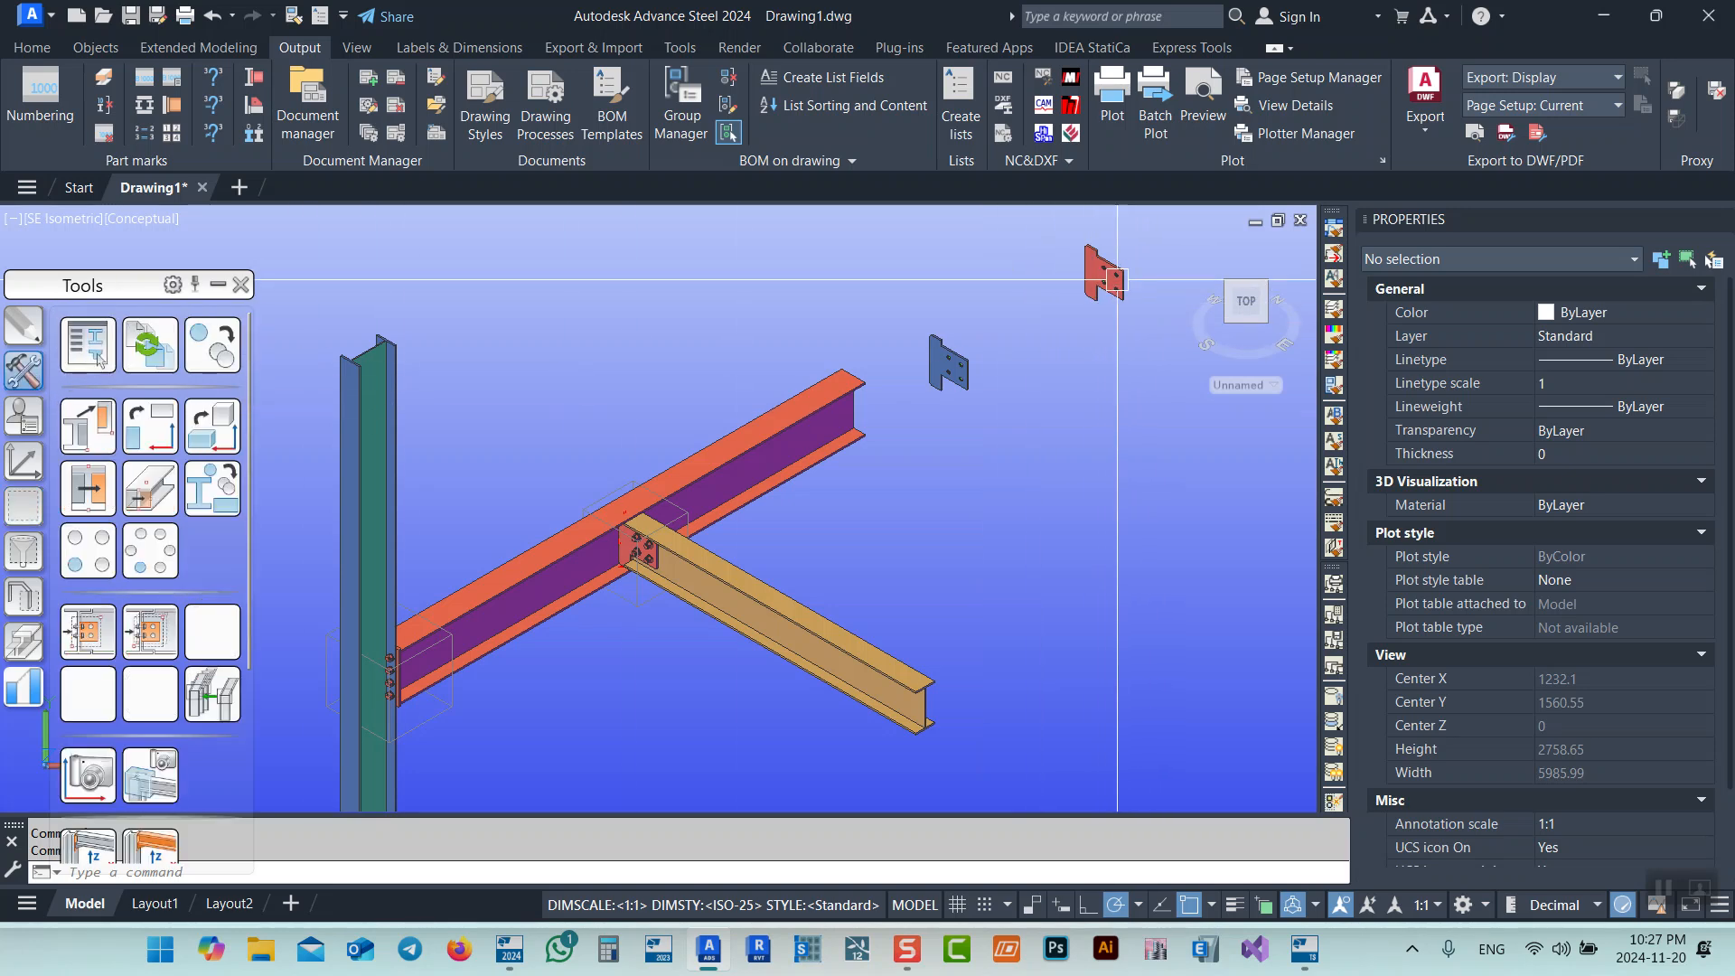
scroll(1030, 276, up, 9)
click(1008, 278)
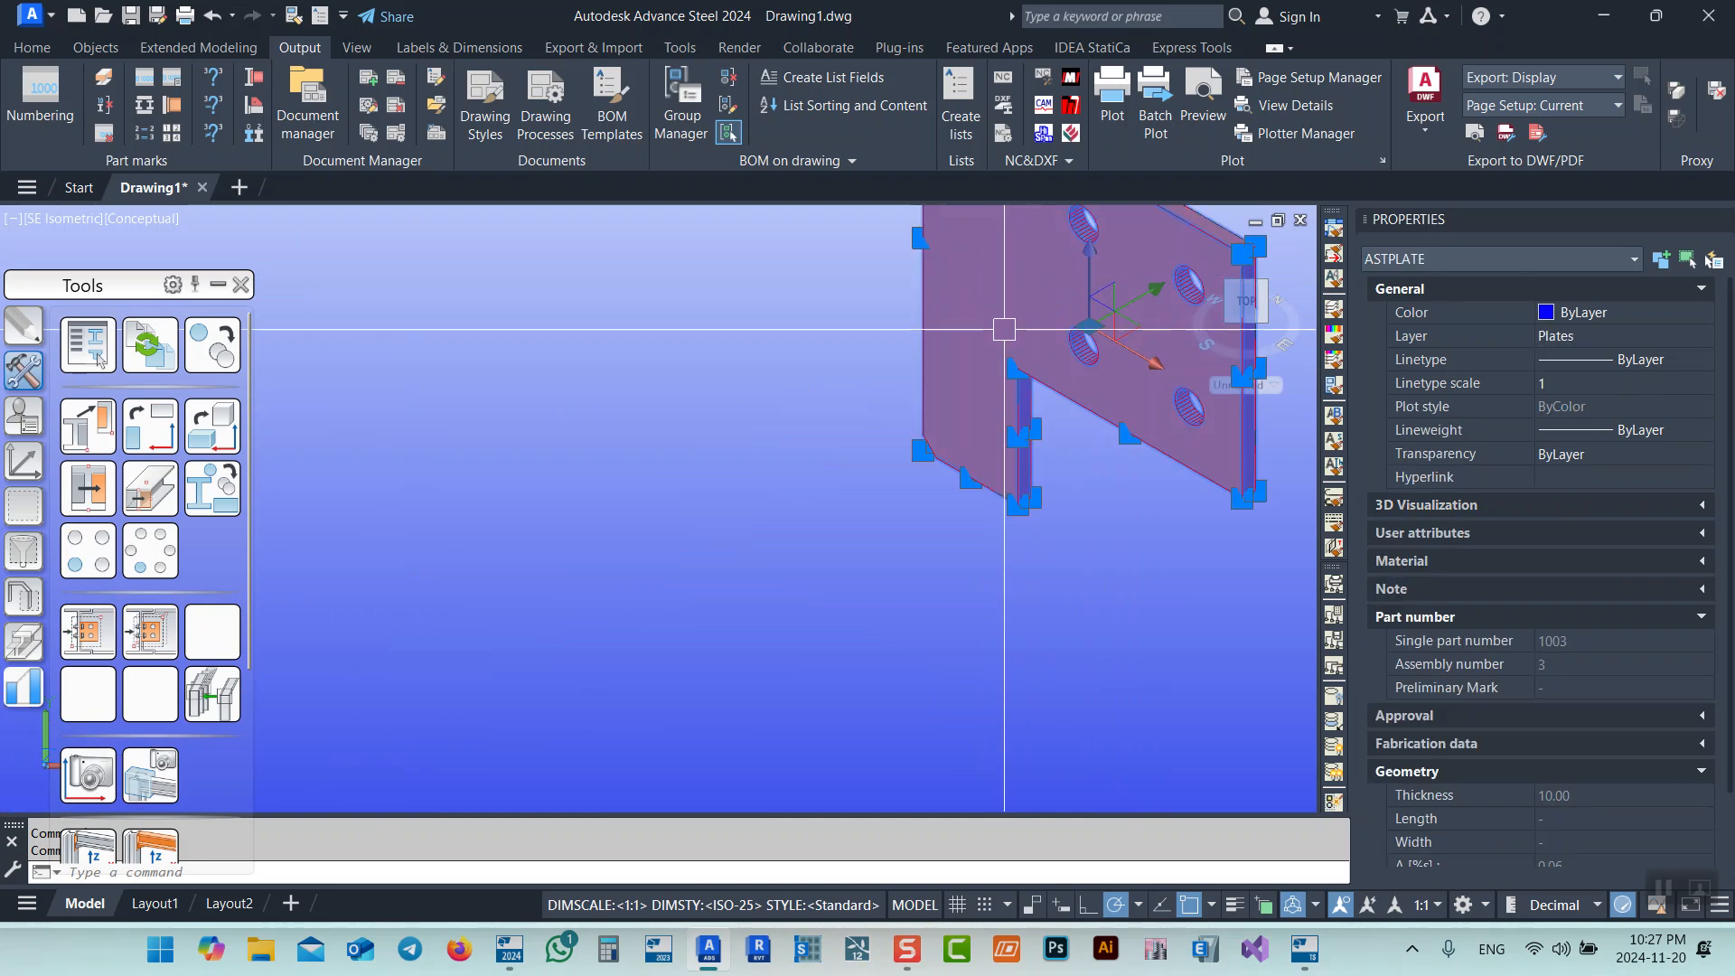
right_click(983, 299)
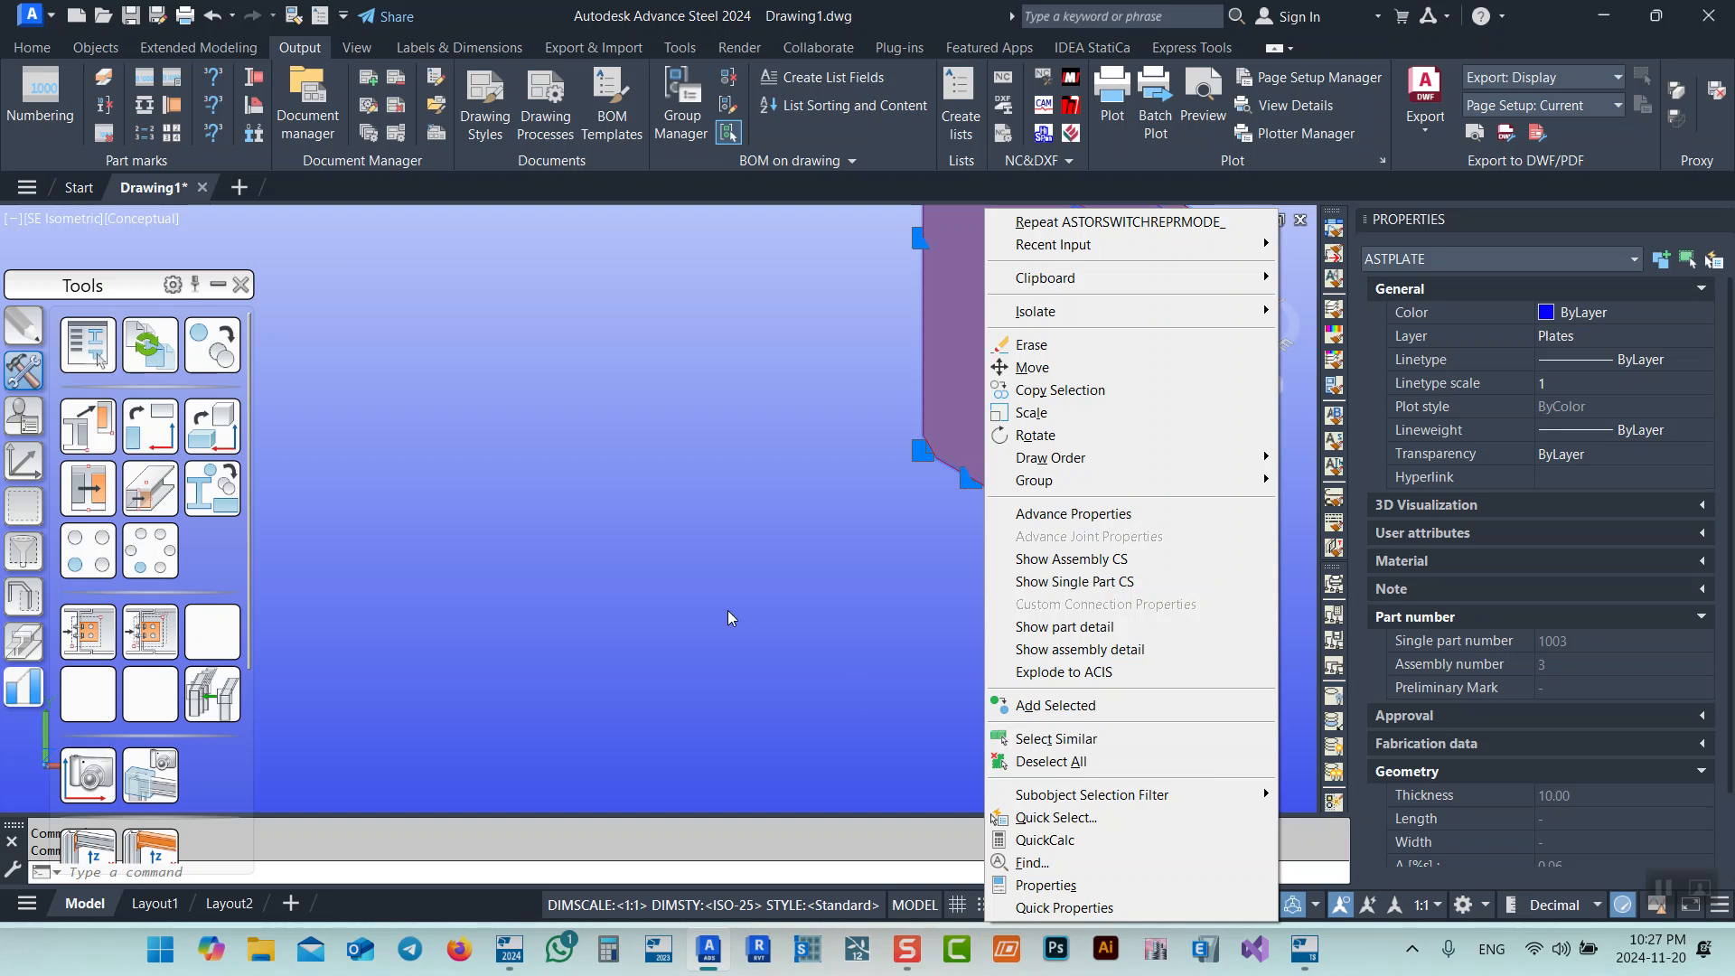
click(1084, 742)
click(727, 594)
key(Escape)
key(Escape)
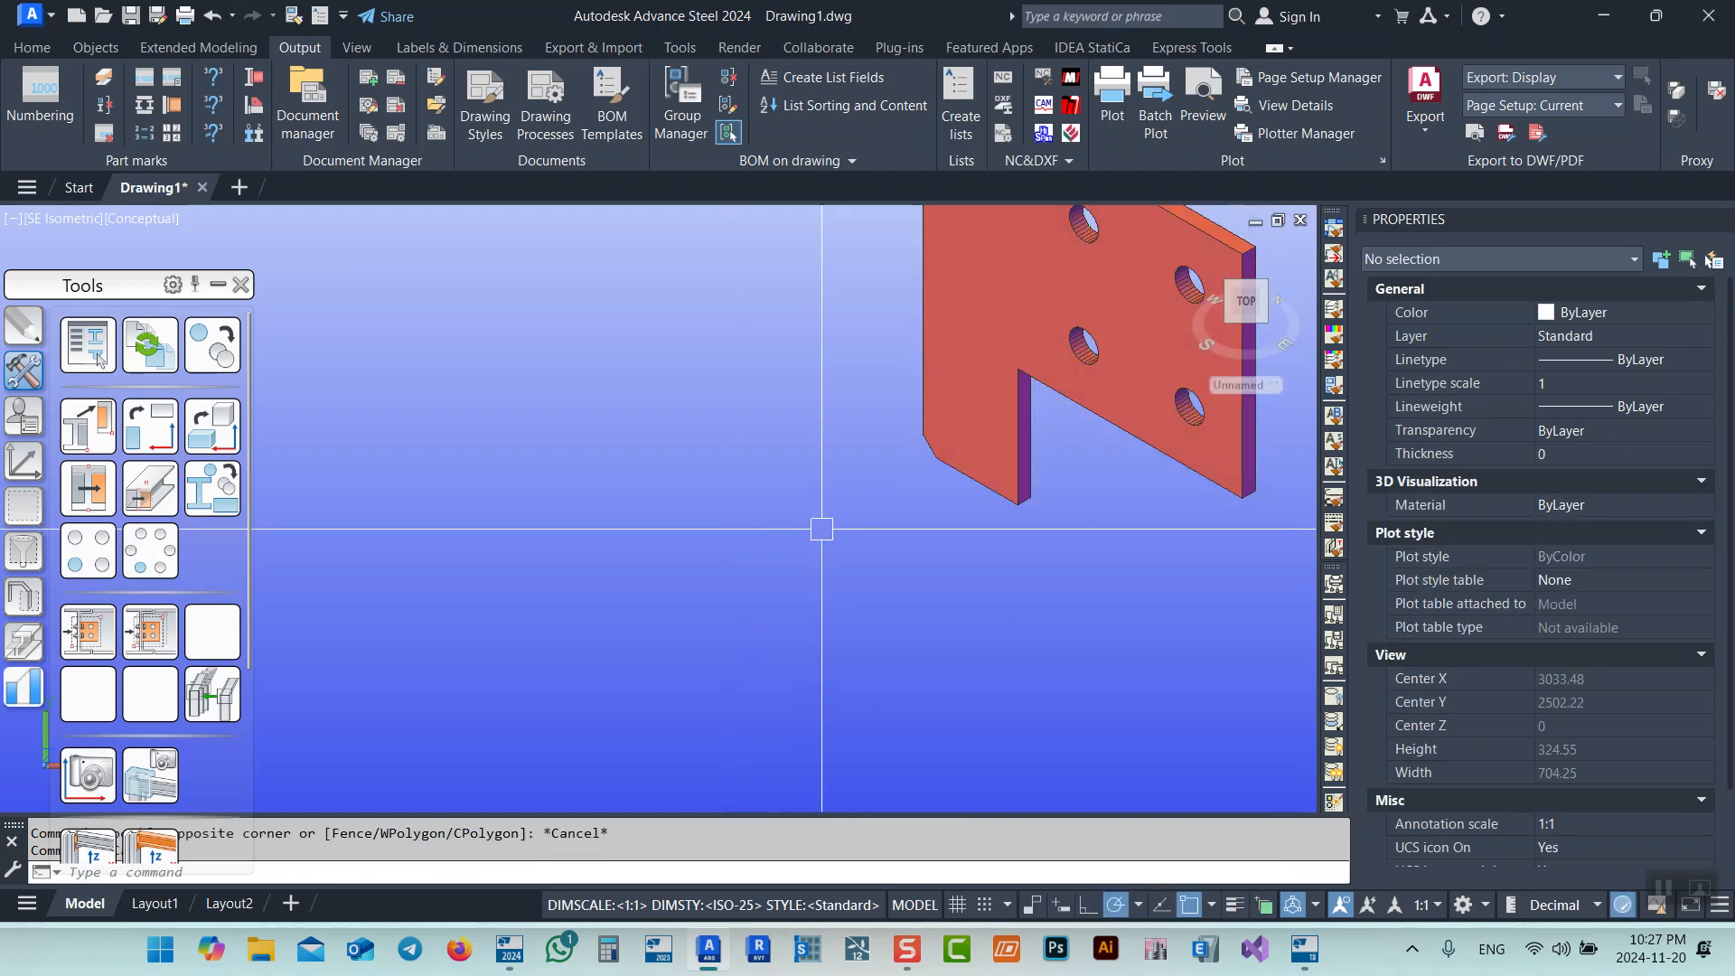
Clear the shop-connection marking from all model objects and reset the UCS to World
scroll(832, 520, down, 5)
click(24, 505)
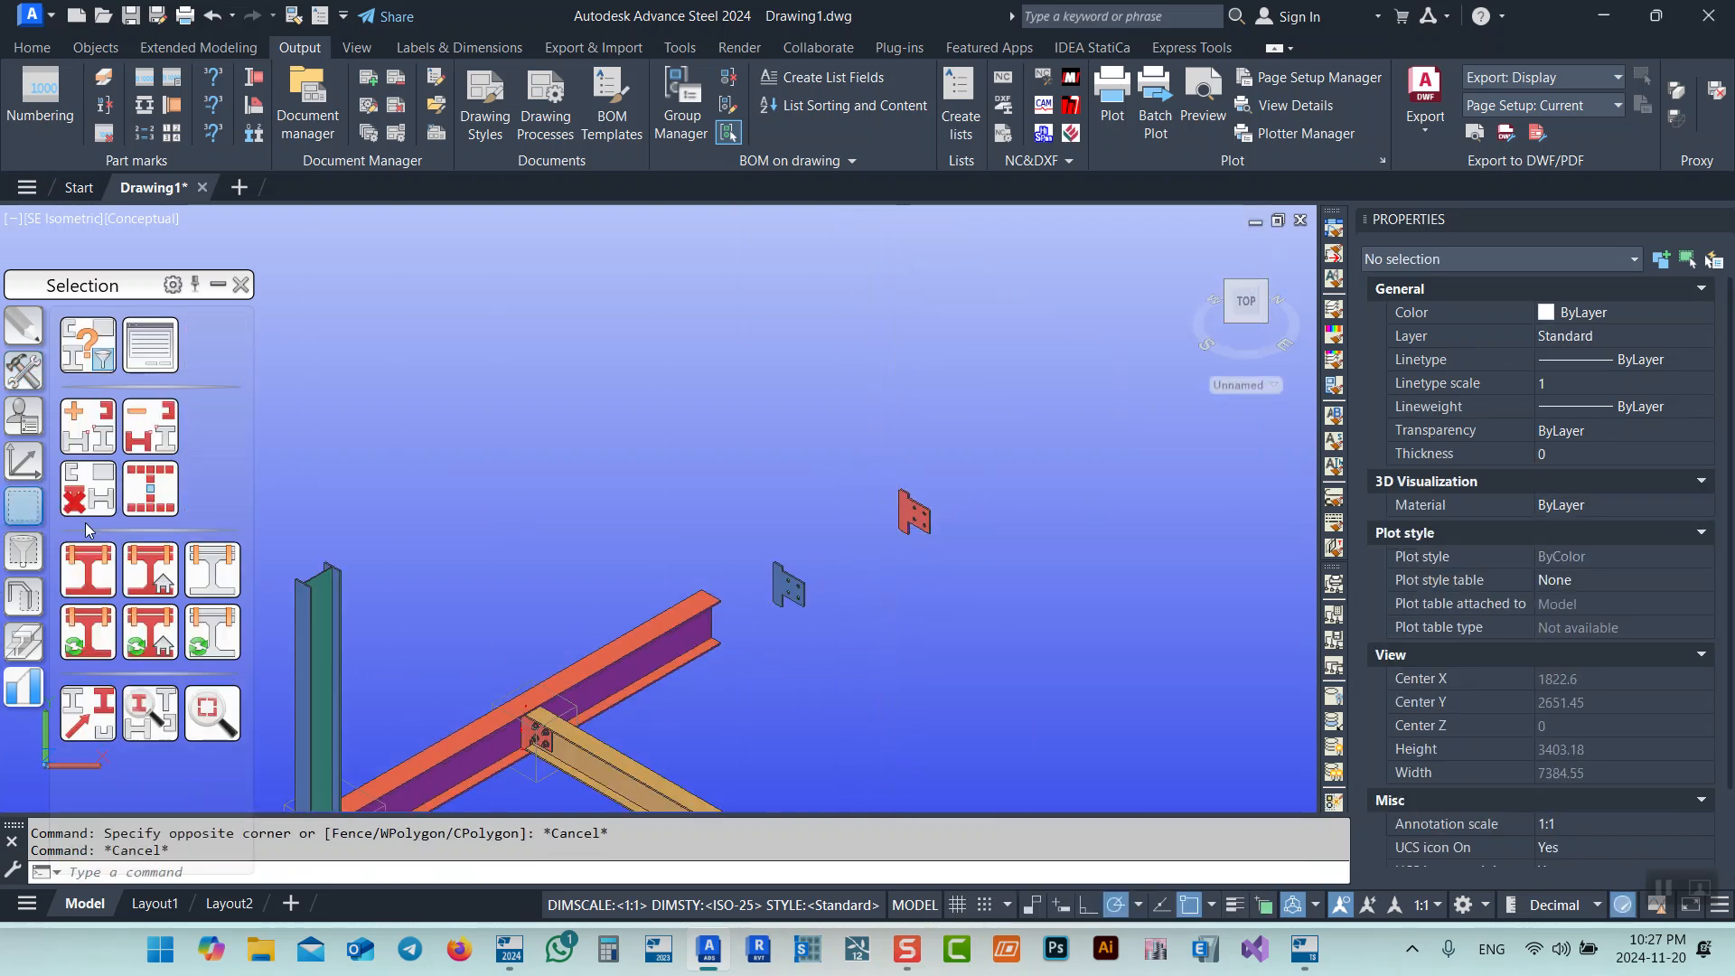
click(94, 507)
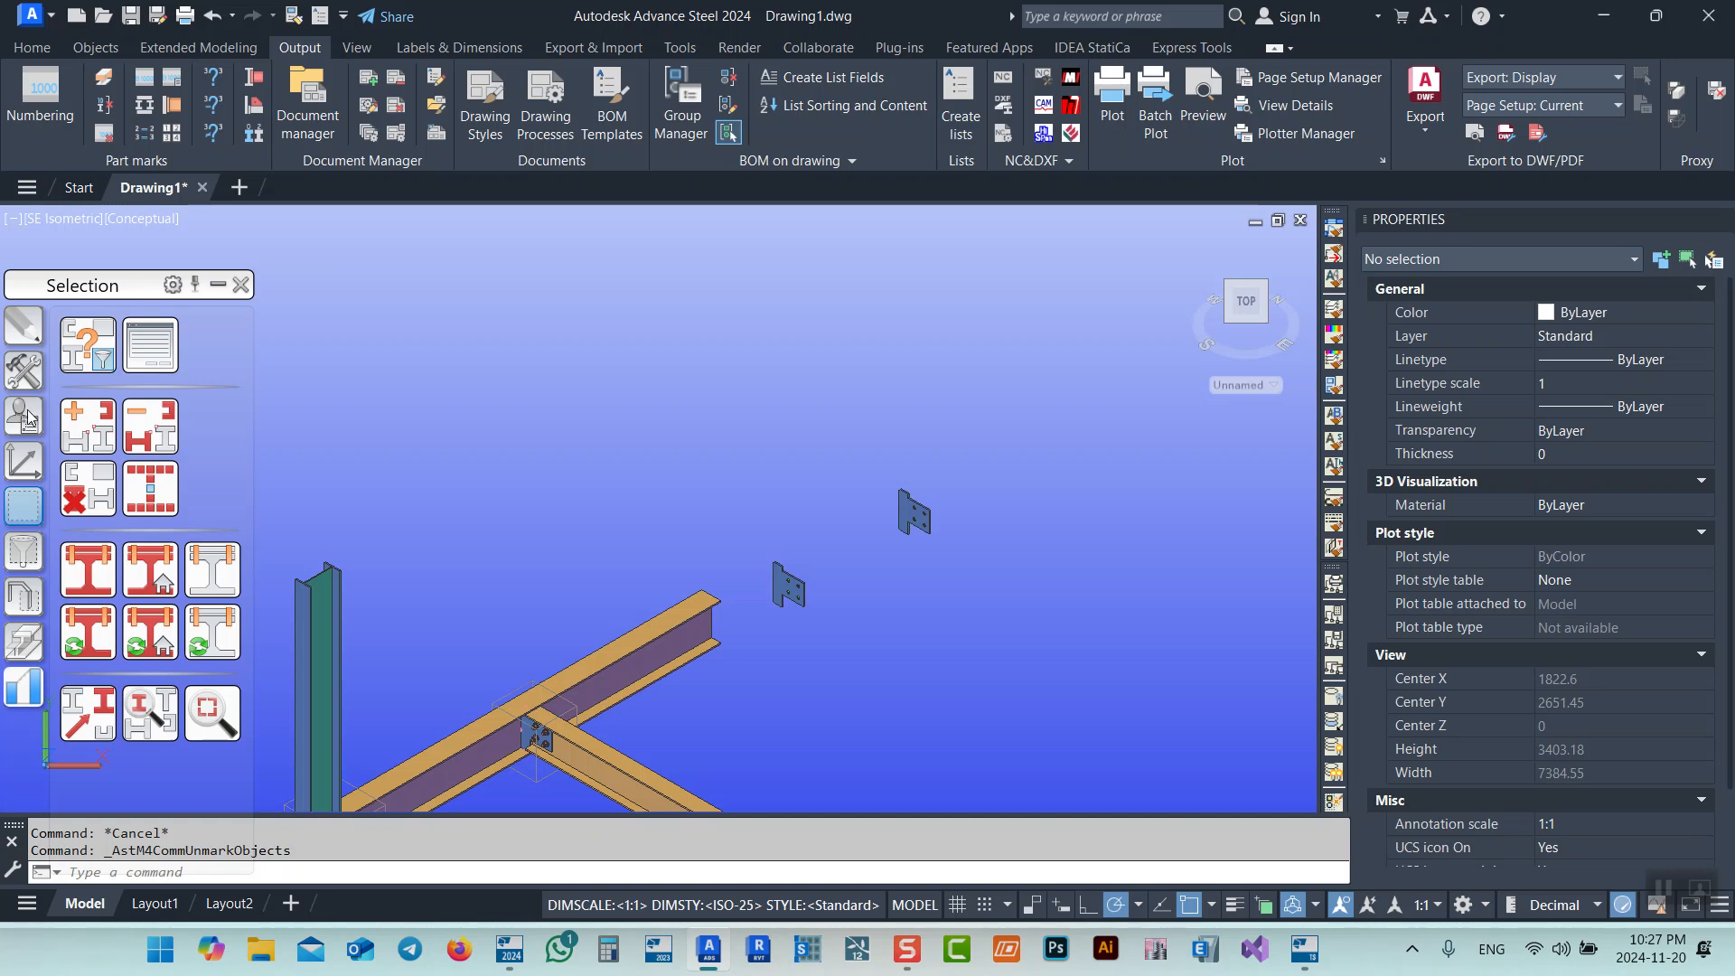
click(24, 465)
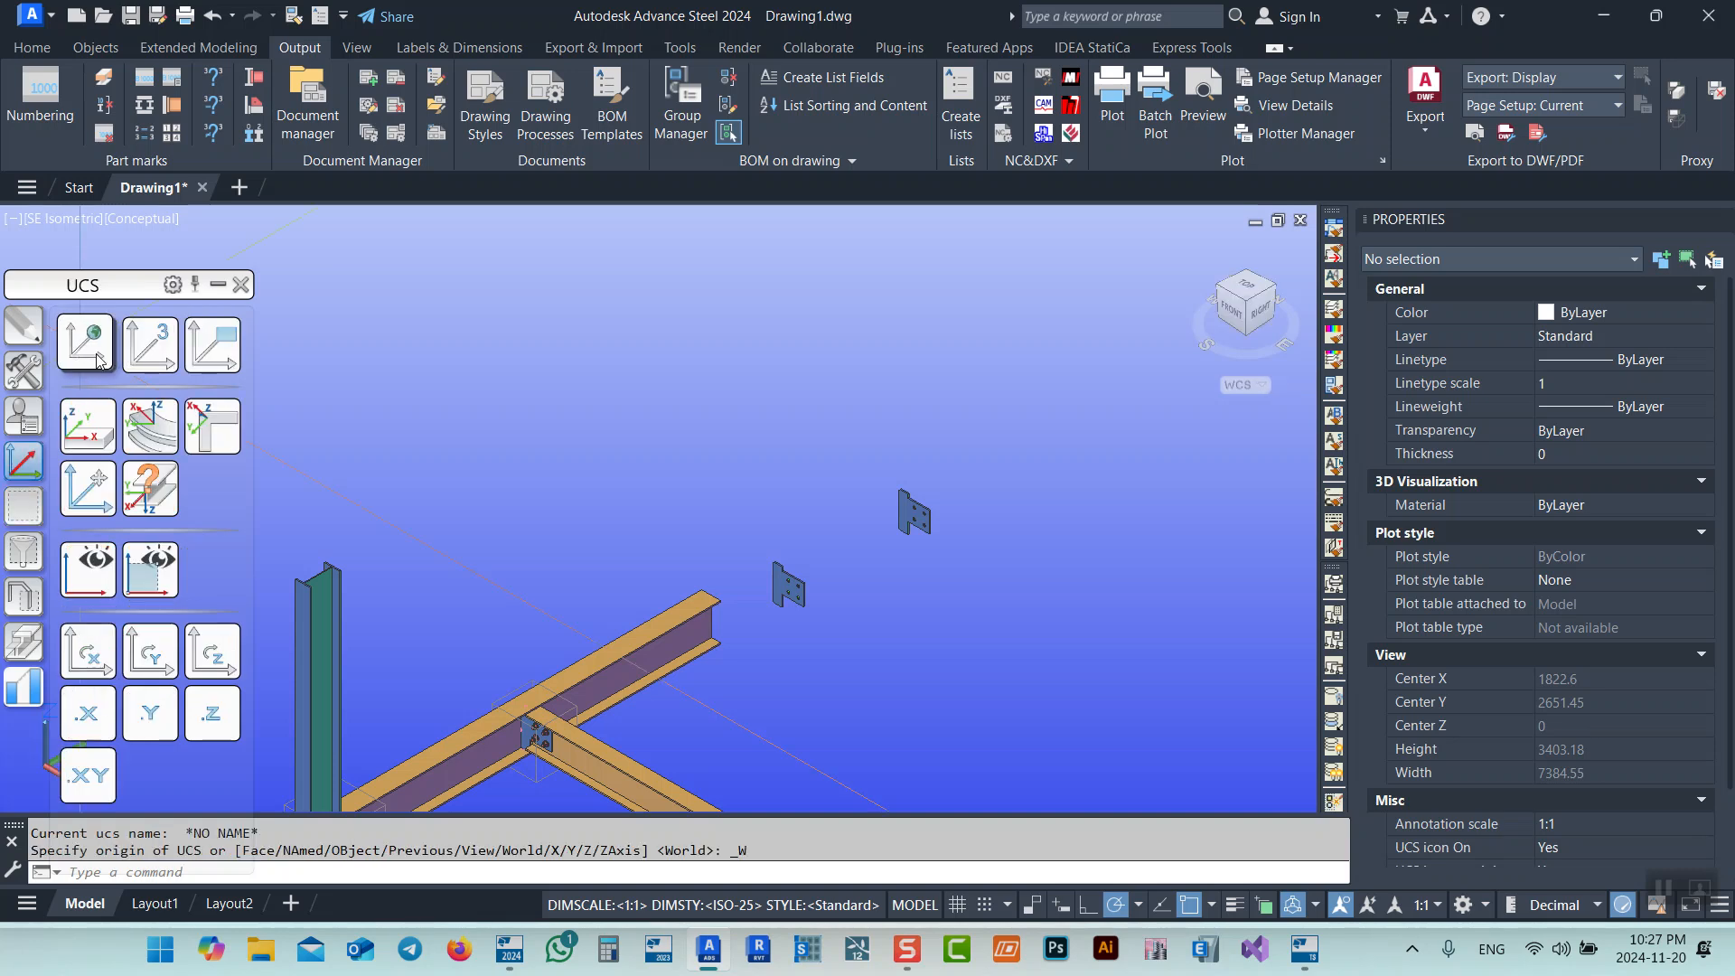
Switch the model's visual style to 2D Wireframe
scroll(1157, 285, down, 3)
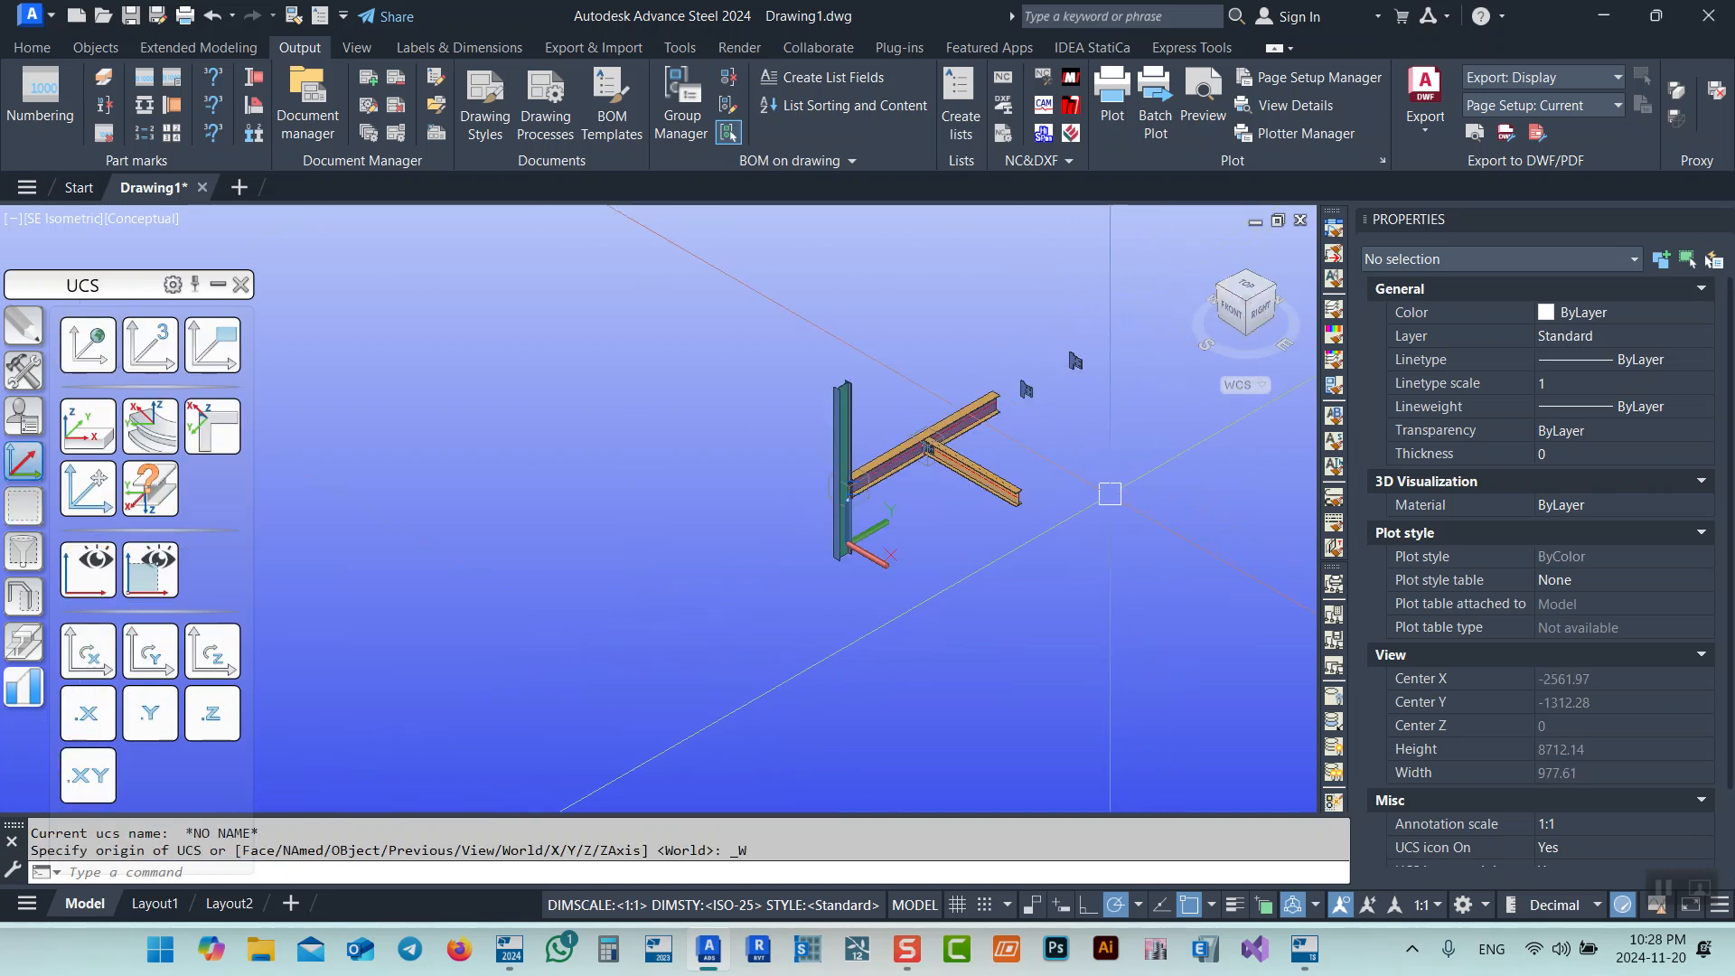
shift+middle_drag(1110, 494, 1016, 527)
shift+middle_drag(868, 487, 854, 488)
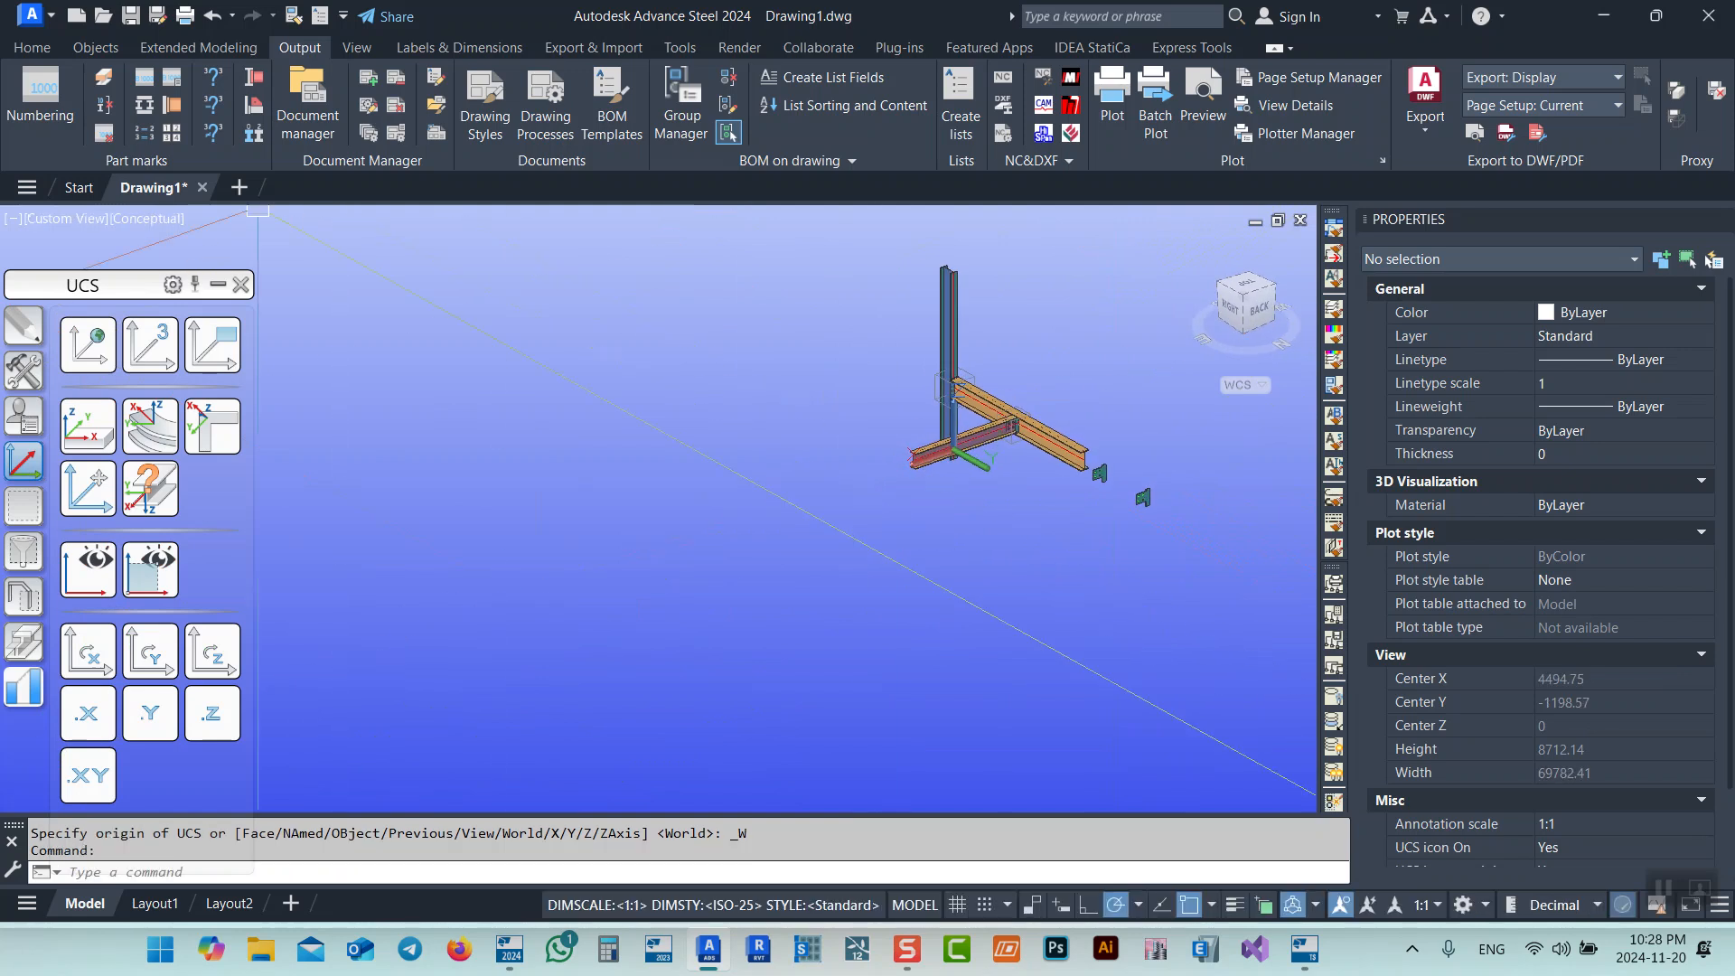
click(175, 222)
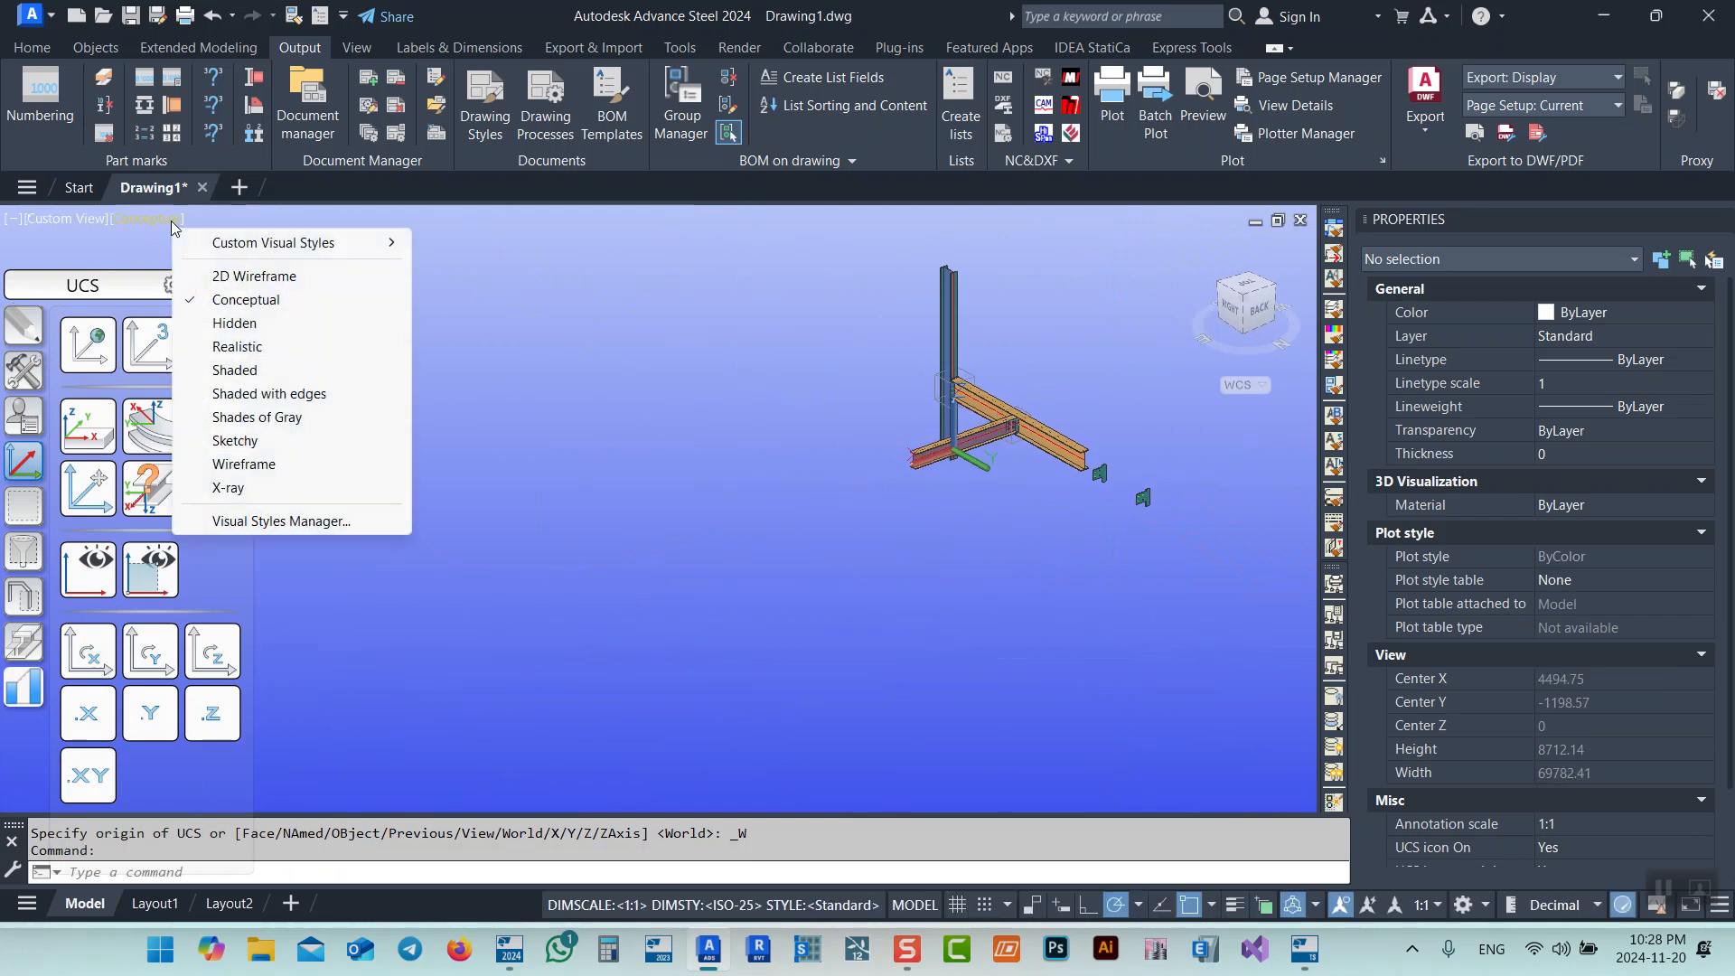
click(242, 281)
Examine the bolts and weld symbols at the beam connections and the holes in the two copied plates
scroll(837, 399, up, 8)
scroll(877, 424, up, 4)
scroll(938, 510, down, 2)
scroll(937, 510, down, 2)
scroll(640, 392, up, 8)
scroll(493, 391, down, 12)
middle_drag(787, 466, 732, 429)
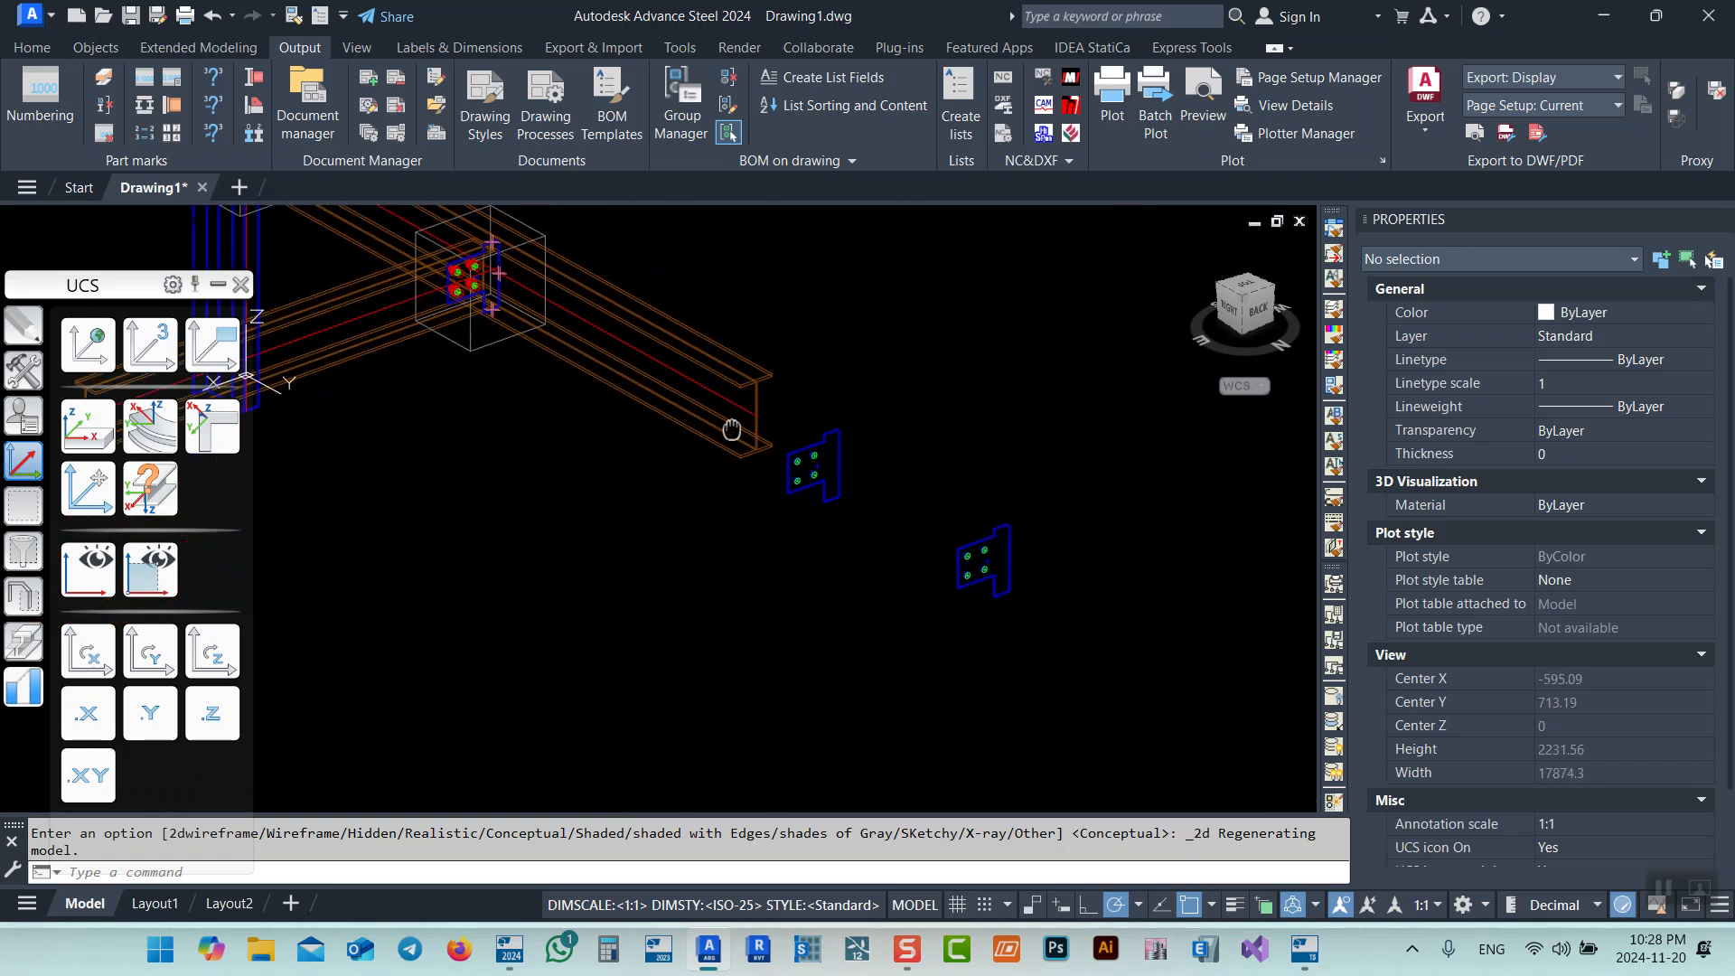
scroll(728, 372, up, 2)
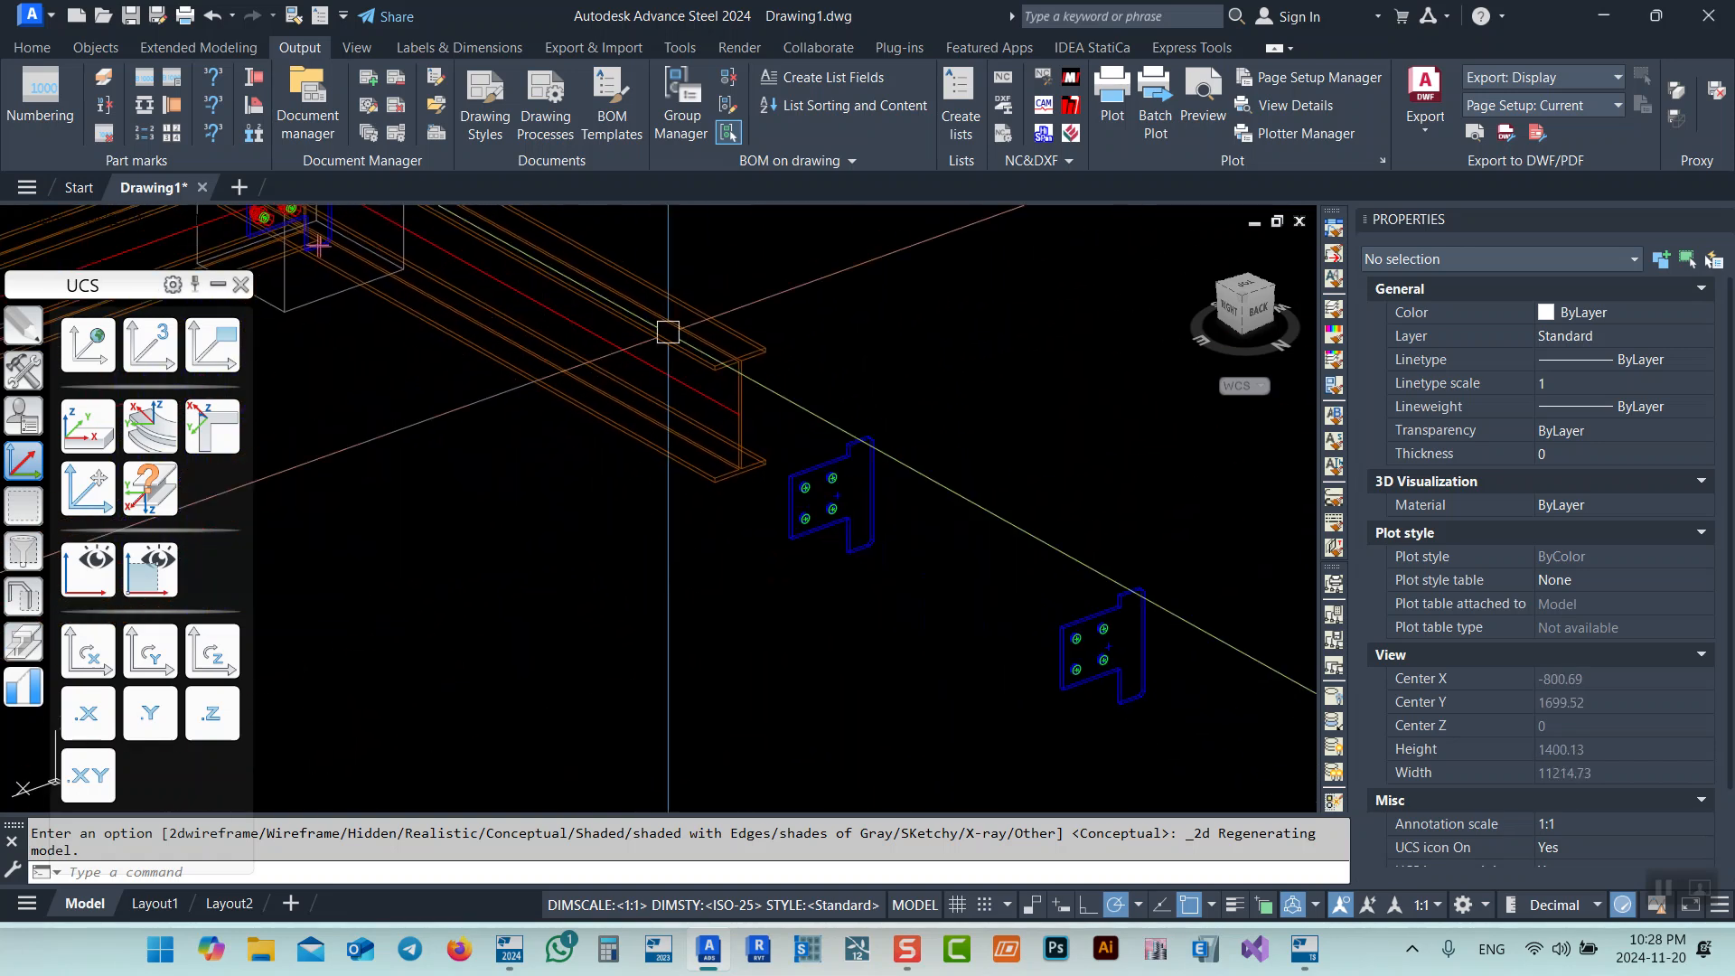
Select the copied plate farthest from the beam together with its holes, inspect it closely, and clear the selection
scroll(723, 444, down, 2)
click(923, 523)
click(1124, 682)
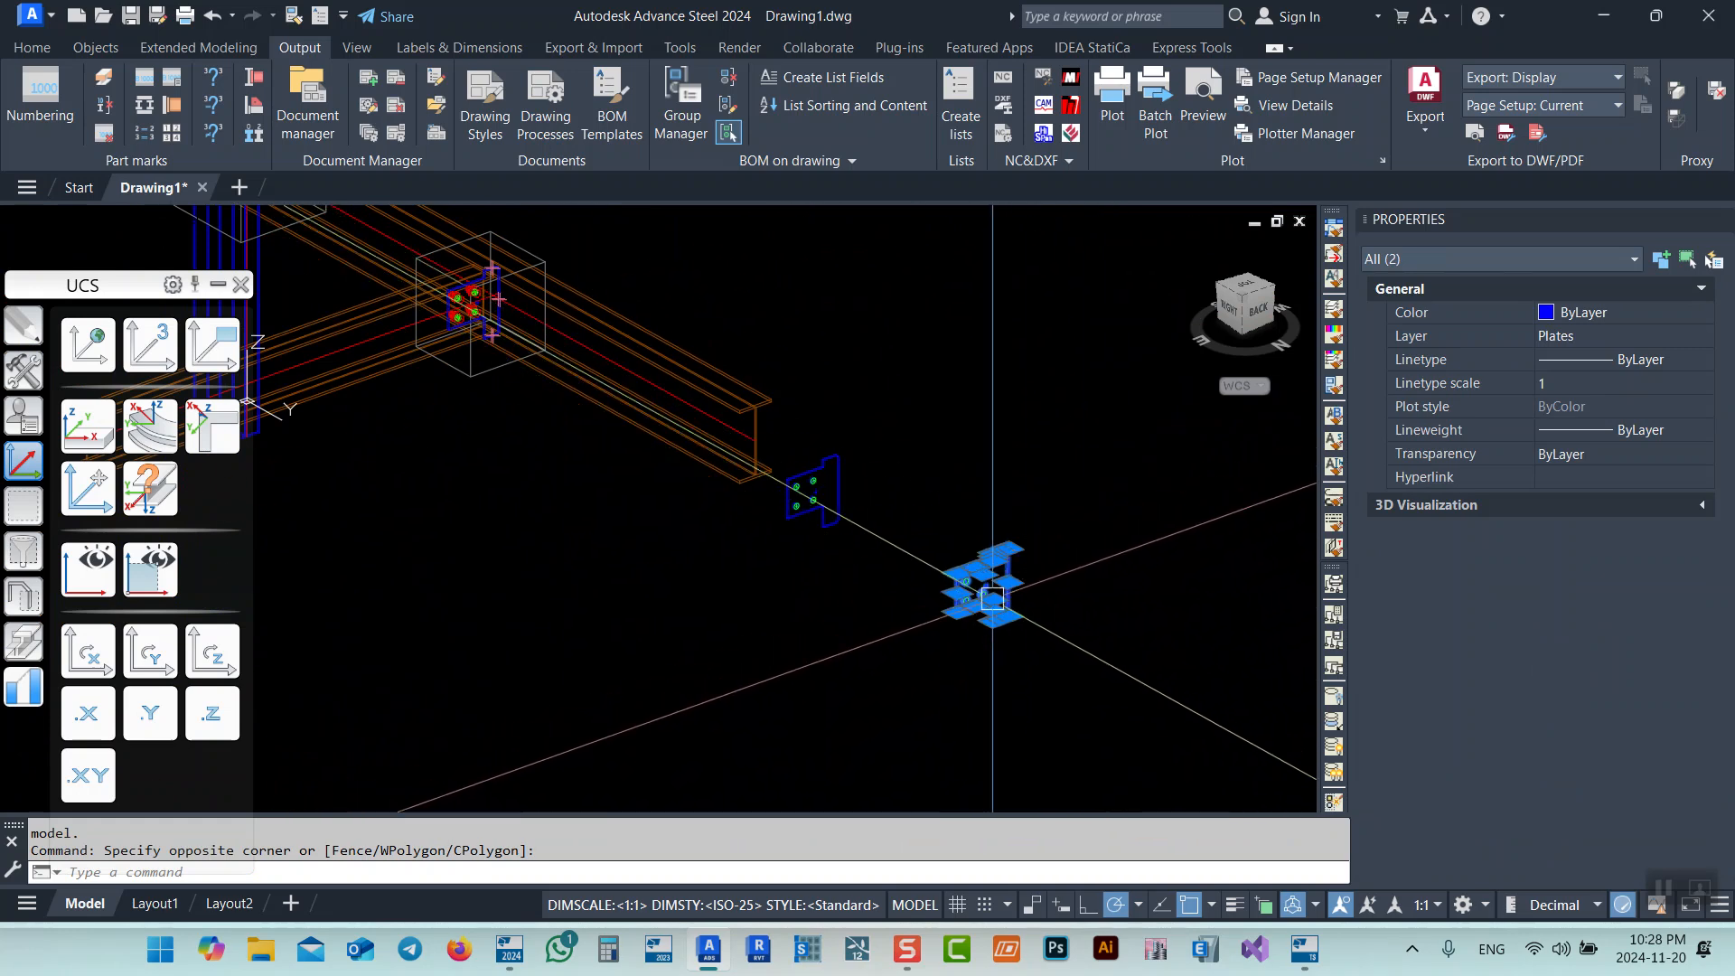
scroll(993, 600, up, 5)
key(Escape)
key(Escape)
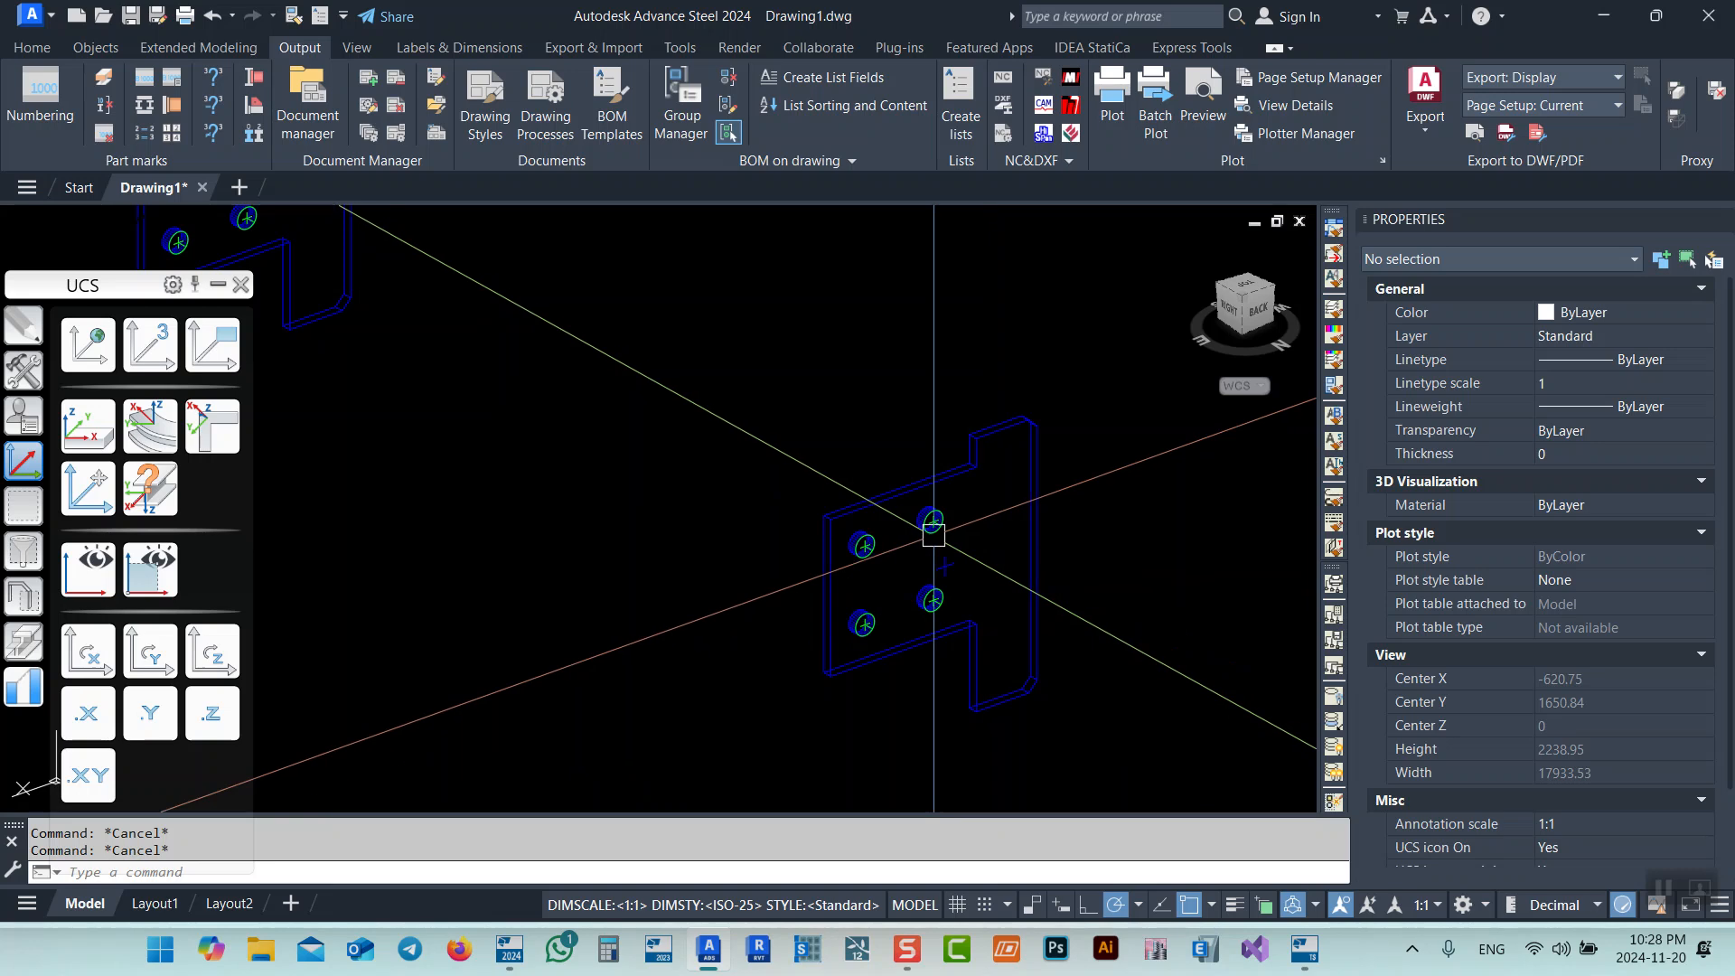
Mark the connection means of the copied plate farthest from the beam
click(27, 508)
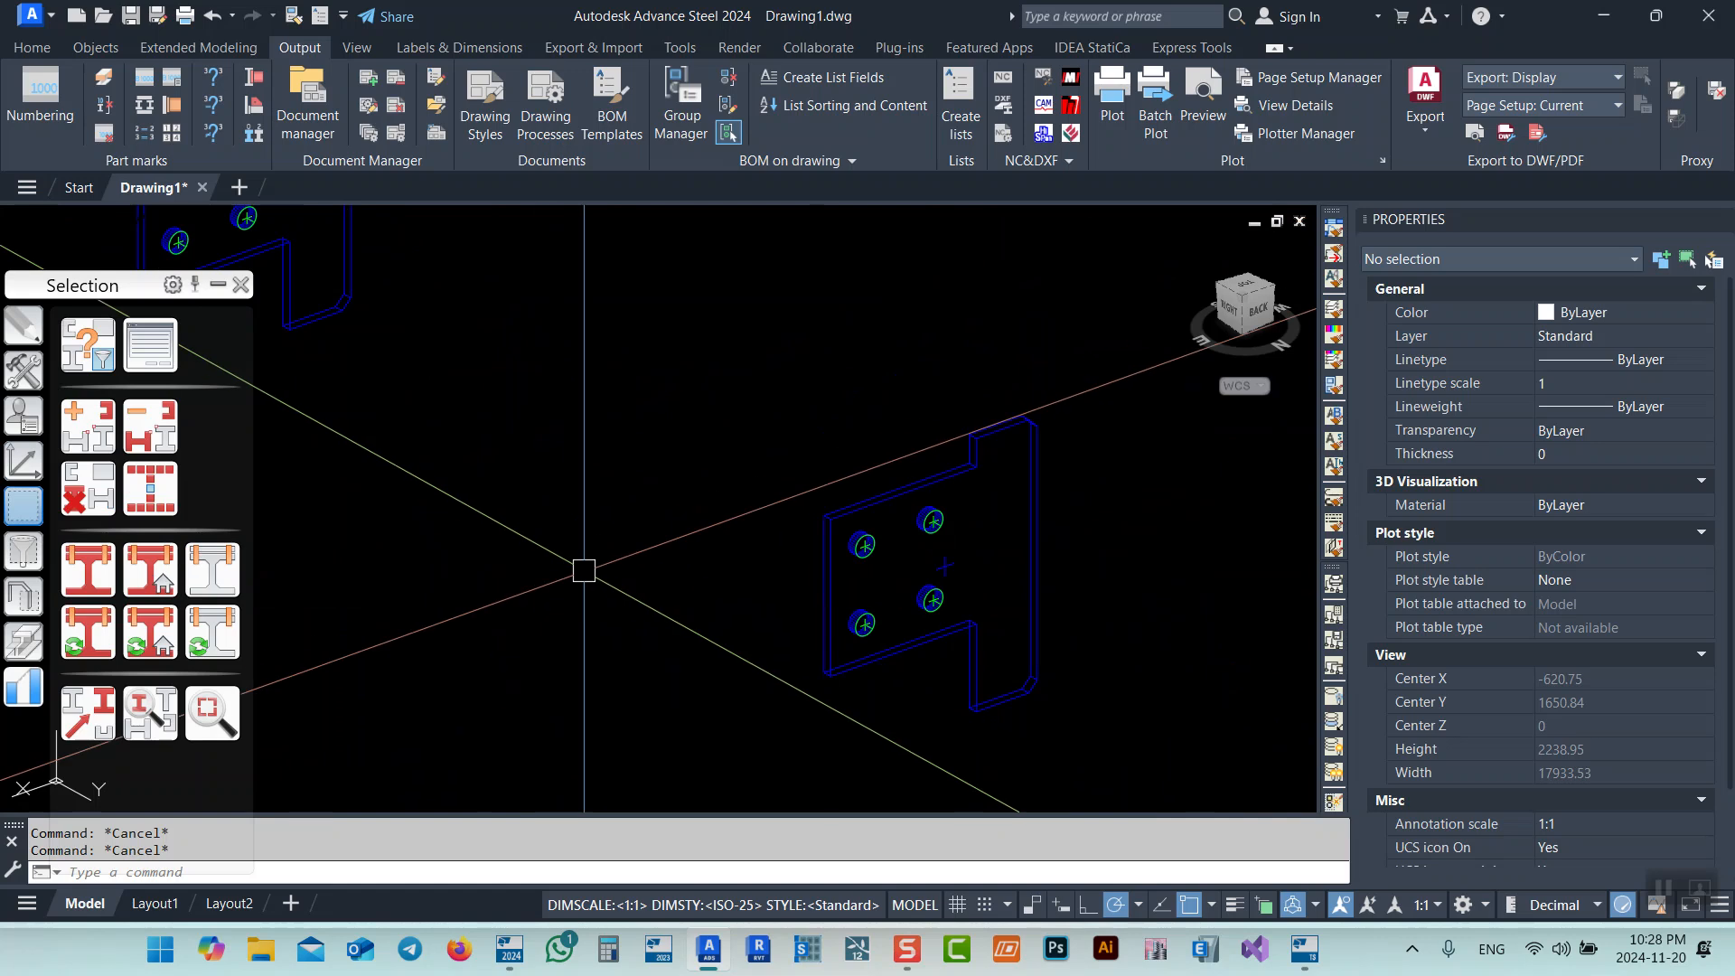
scroll(554, 530, down, 3)
middle_drag(554, 531, 911, 576)
scroll(443, 300, up, 5)
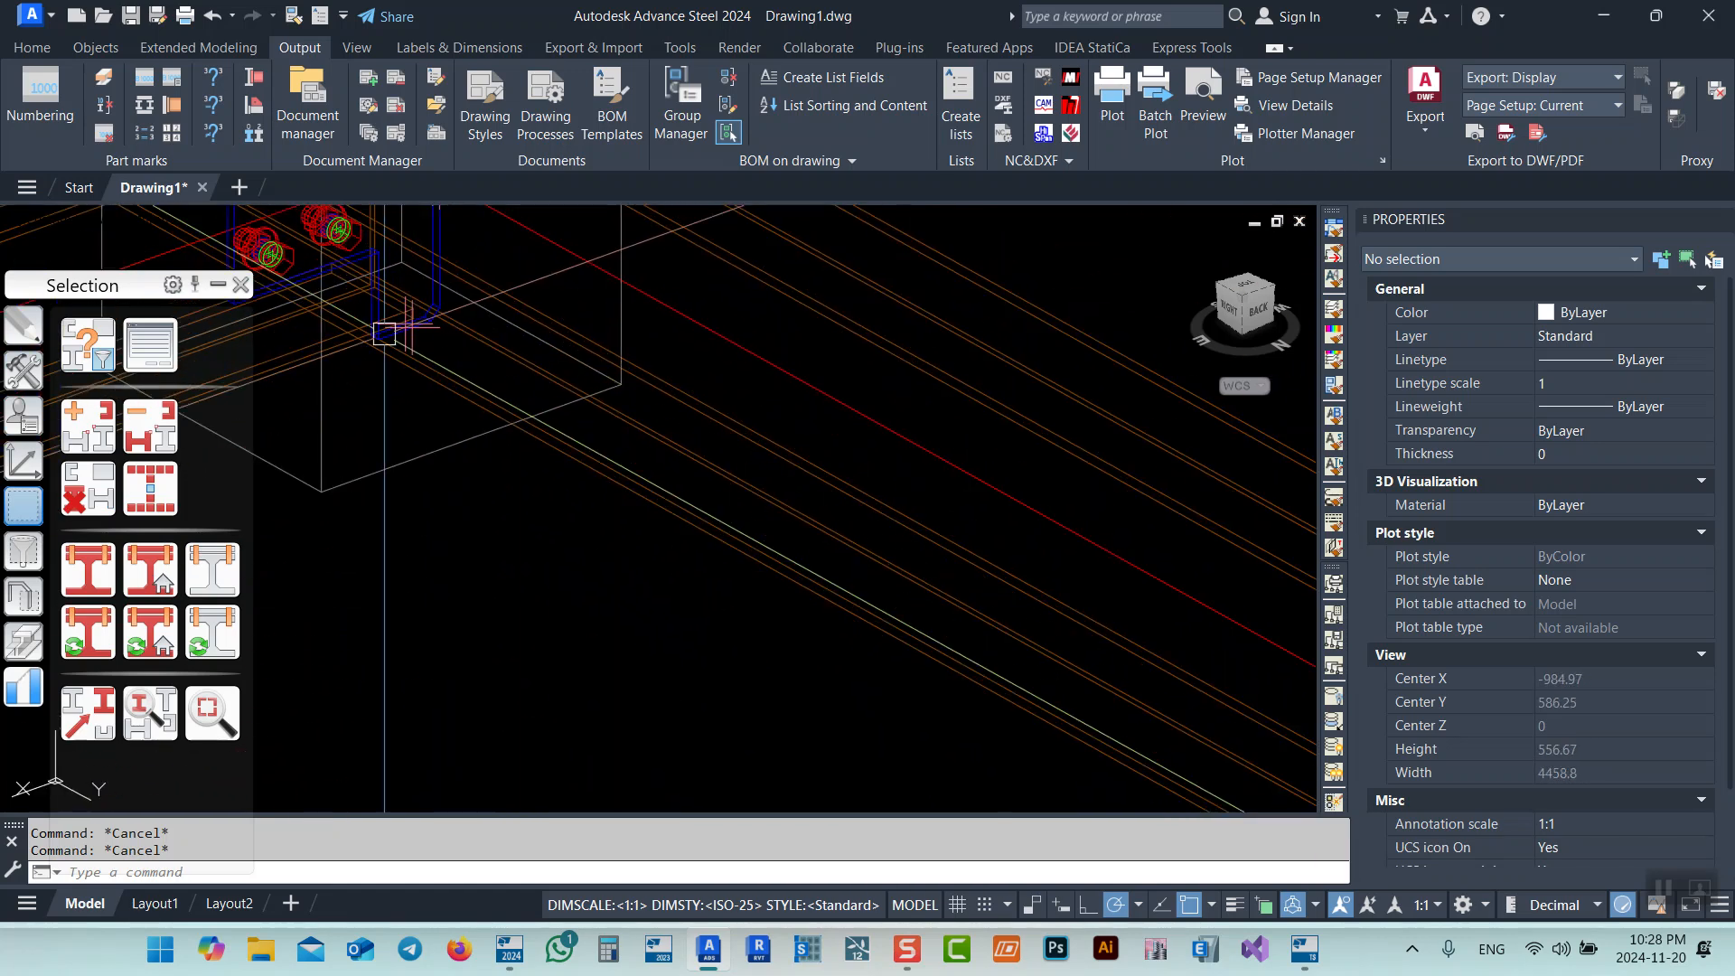
scroll(383, 333, down, 5)
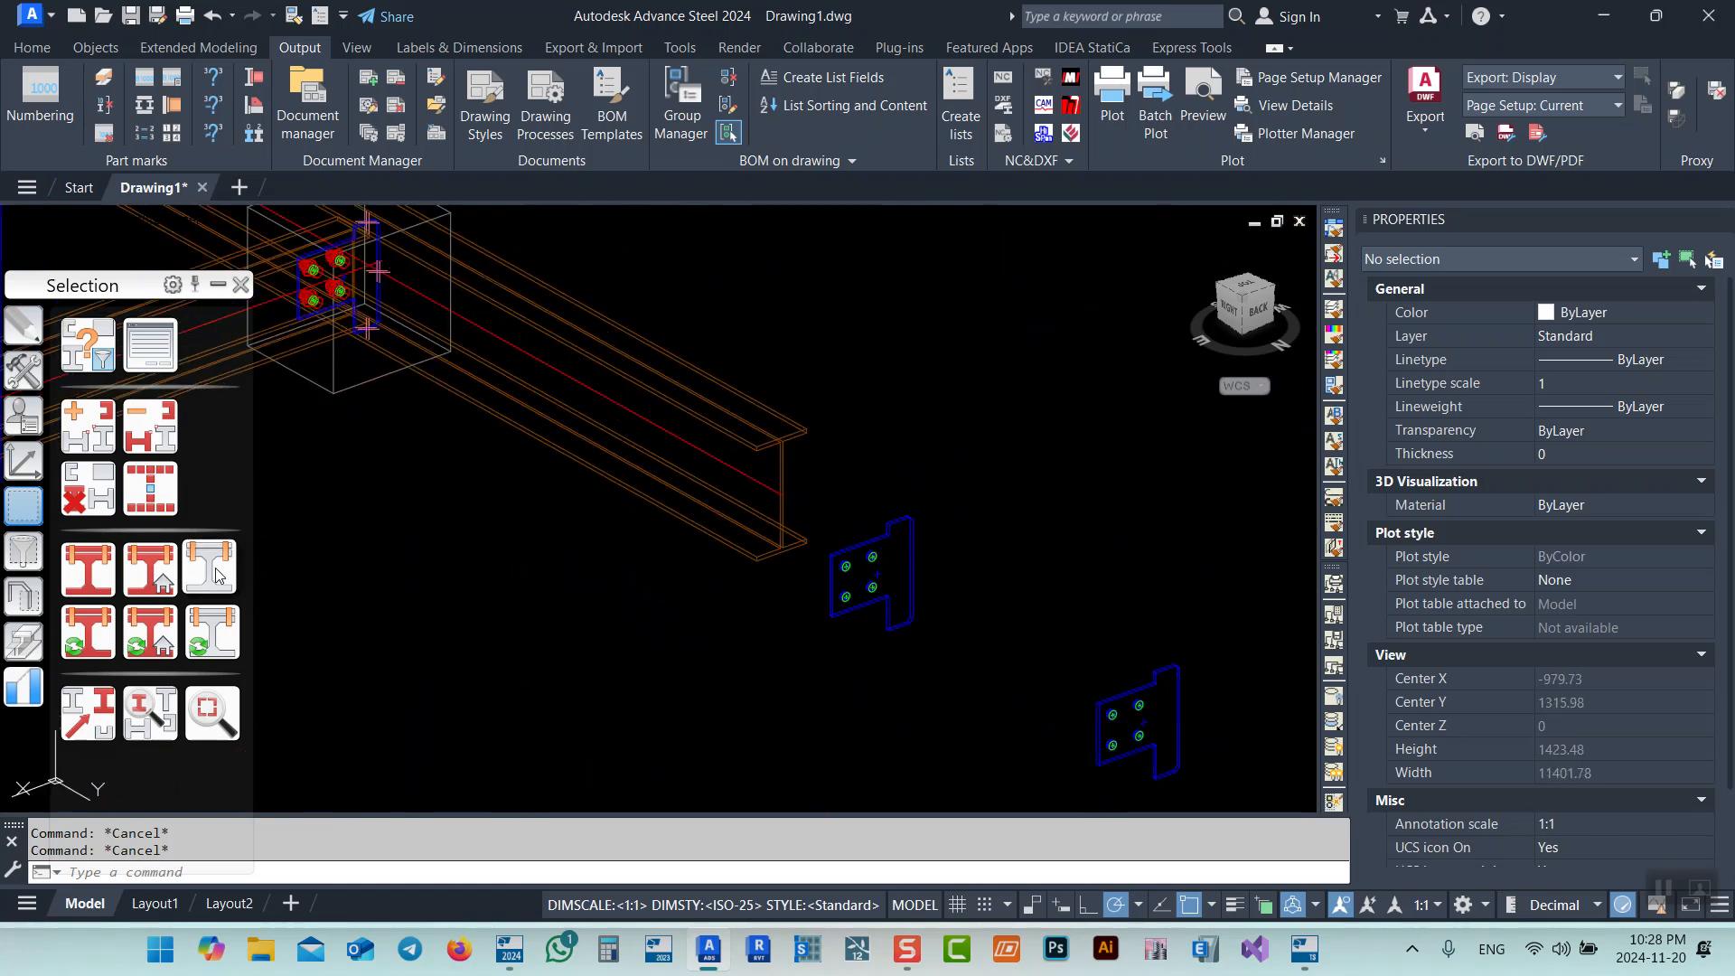
click(213, 564)
middle_drag(815, 570, 701, 500)
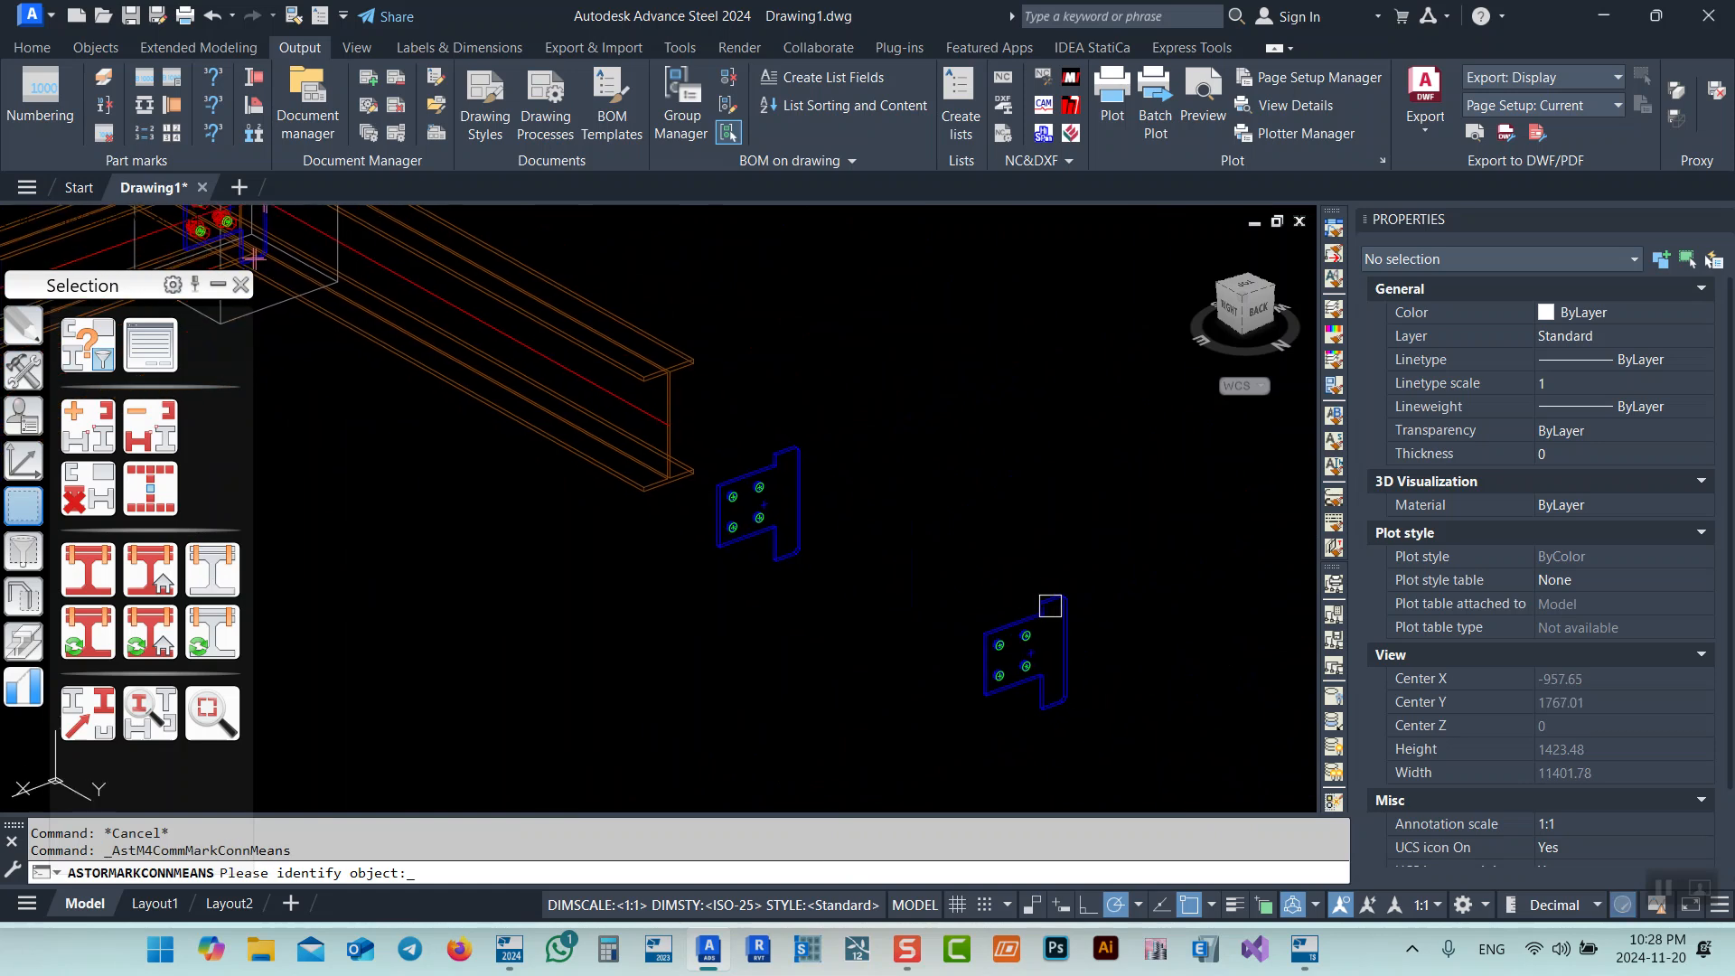
key(Return)
Examine the secondary beam joint and the column end-plate joint for bolts or welds marked as connected to the copied plate
scroll(1007, 603, down, 4)
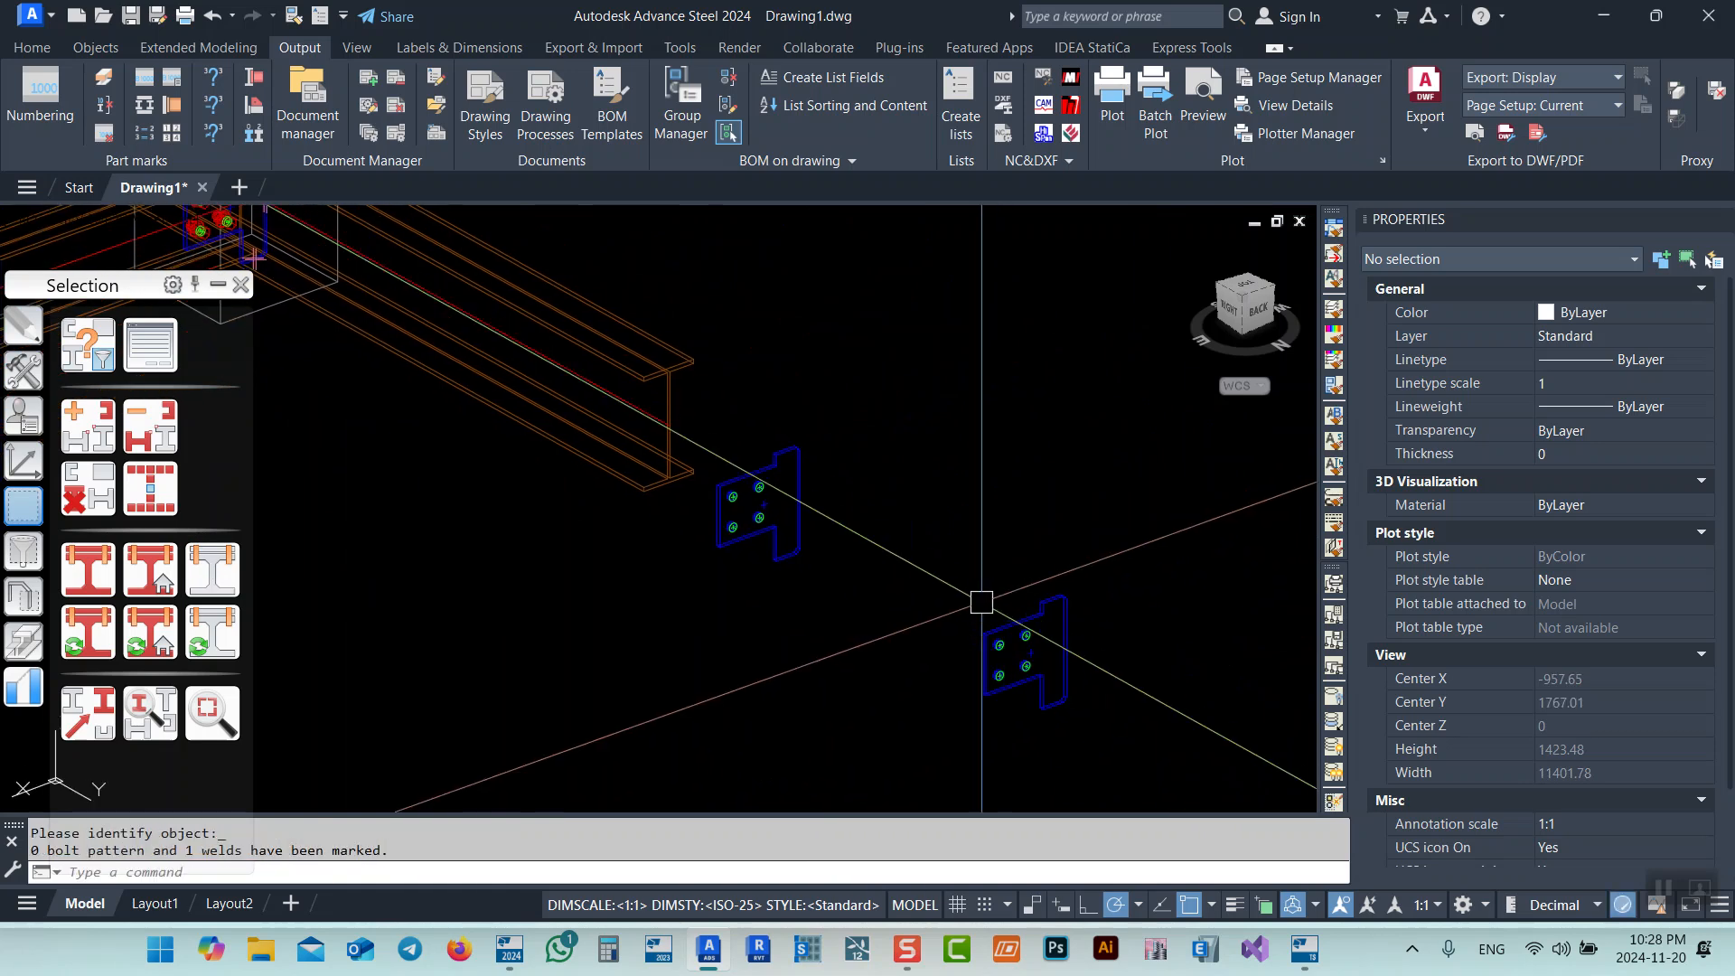
scroll(726, 494, up, 6)
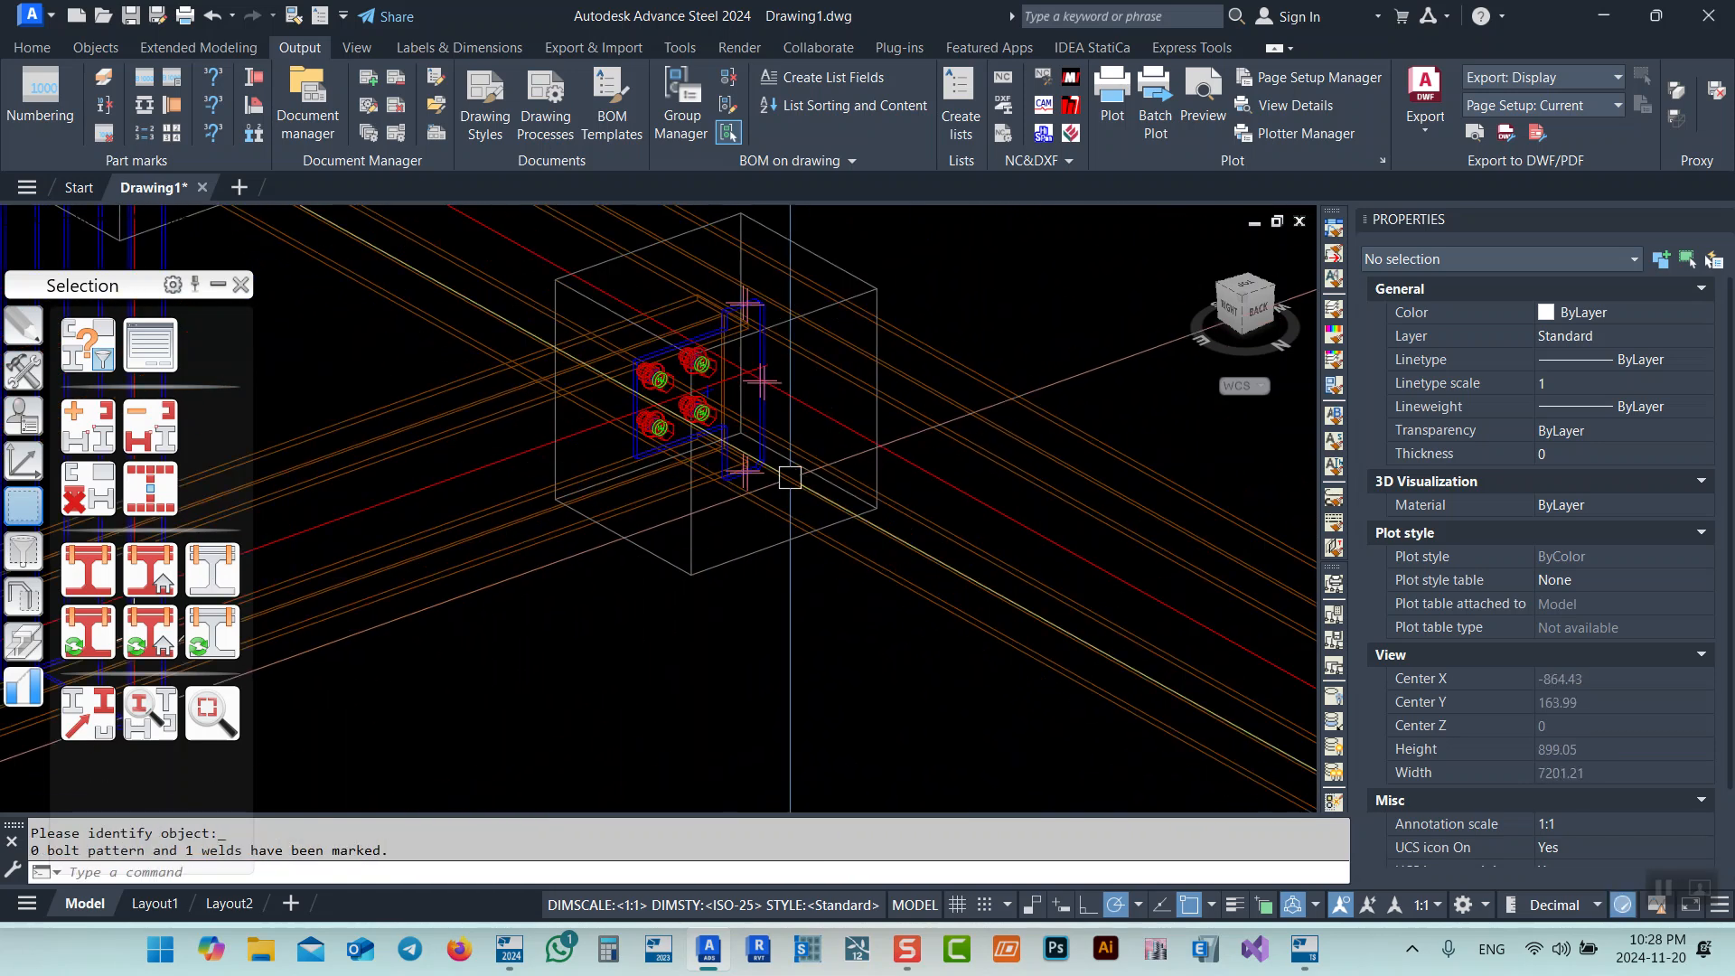
scroll(723, 366, down, 2)
scroll(696, 359, up, 10)
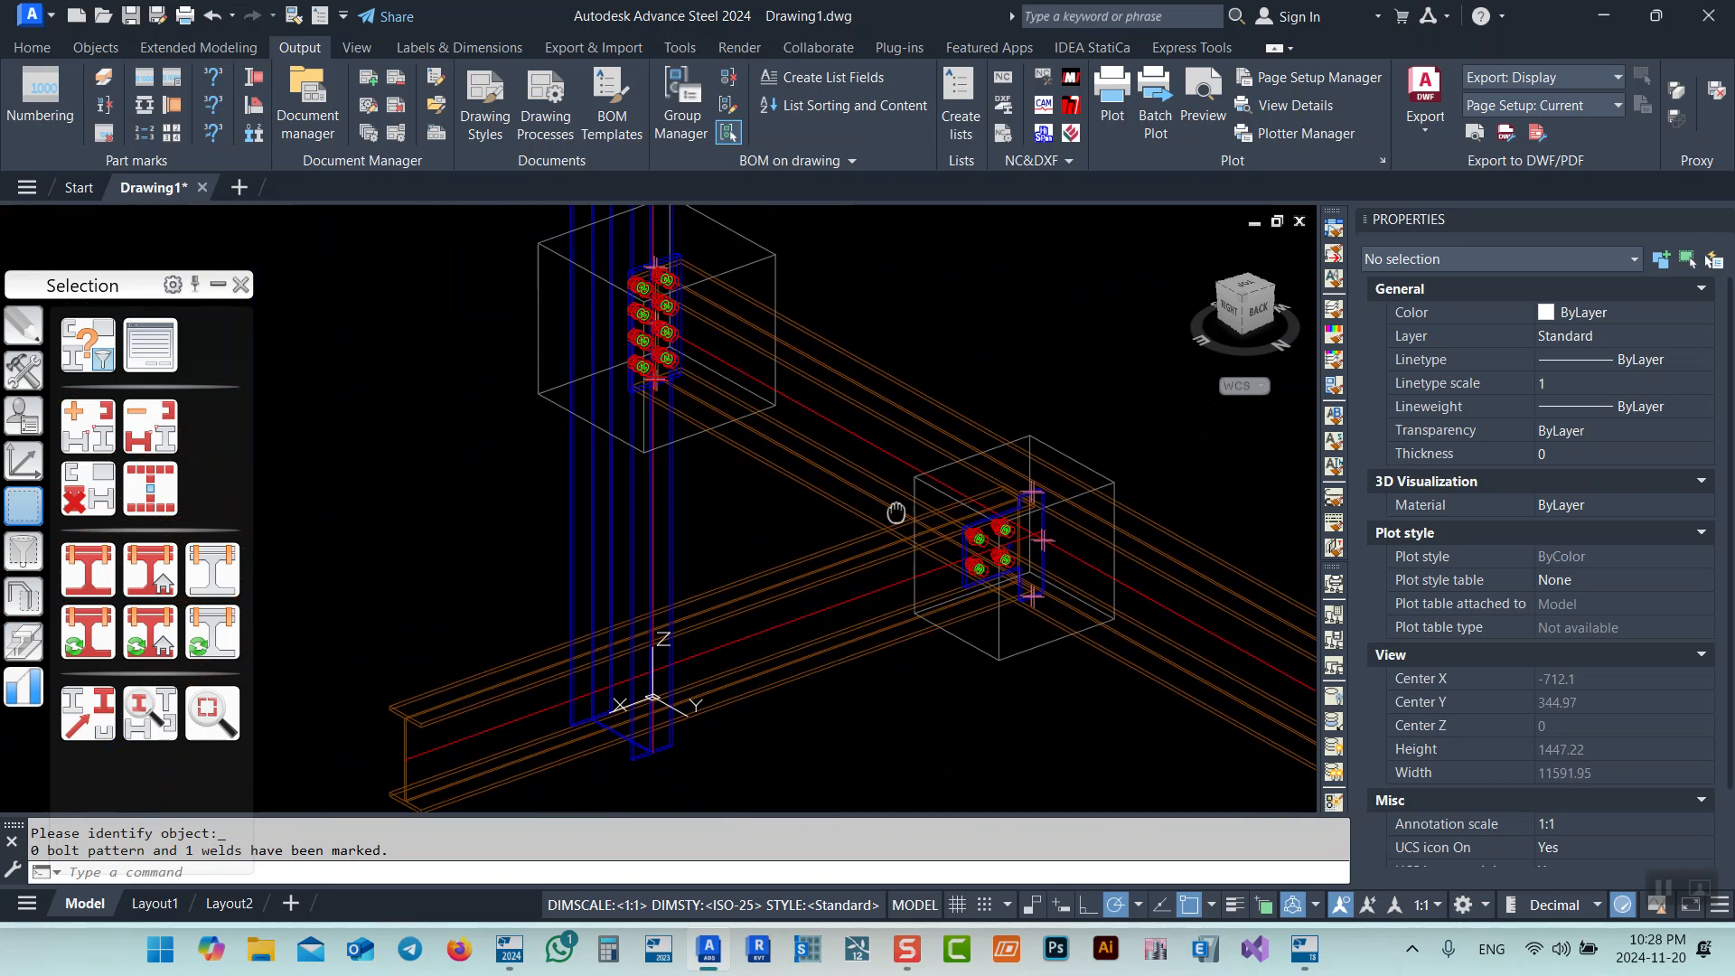
scroll(737, 586, down, 5)
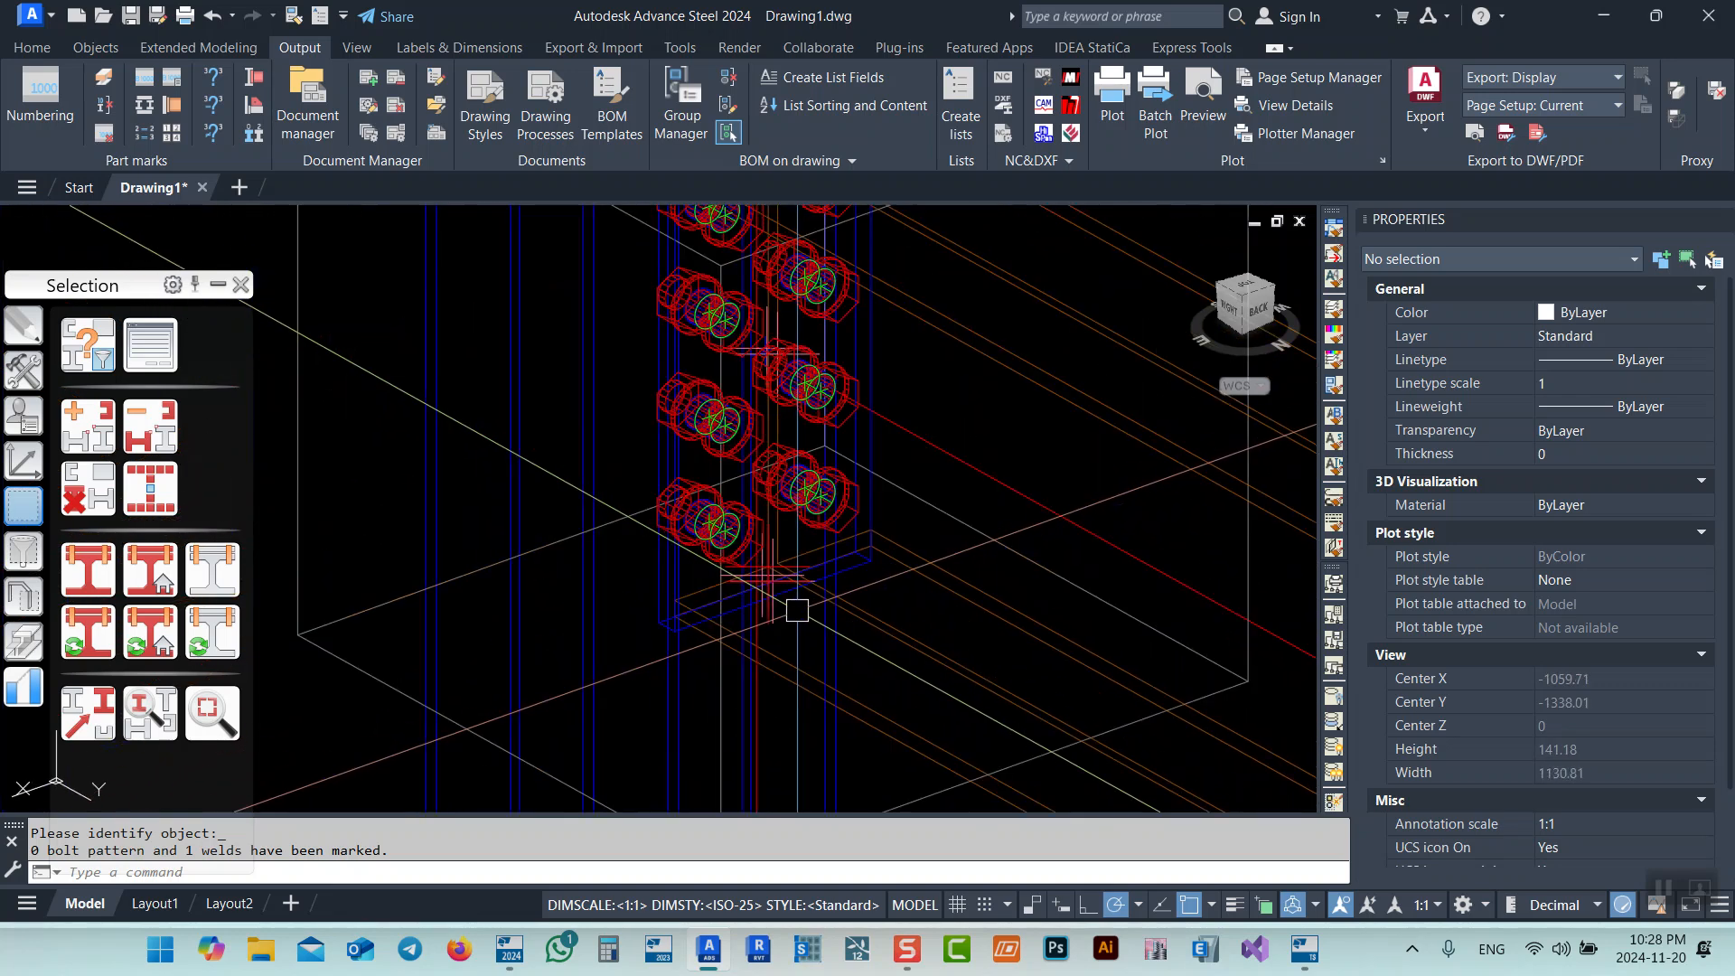
shift+middle_drag(791, 608, 907, 640)
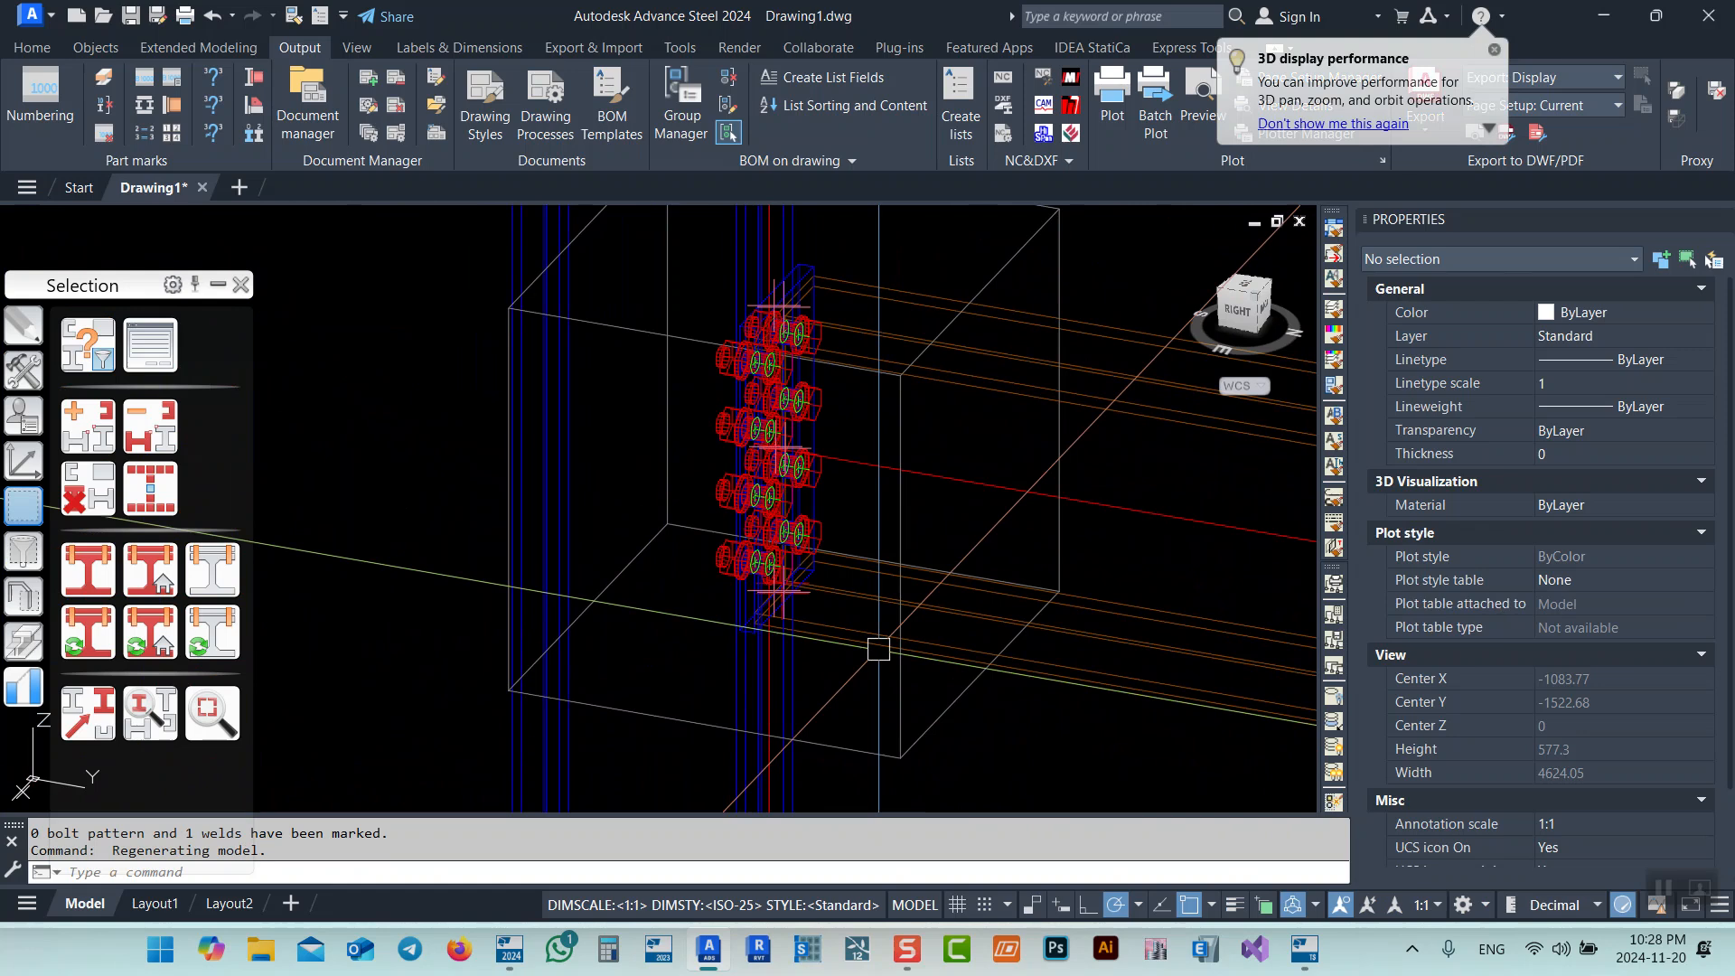
scroll(777, 592, up, 8)
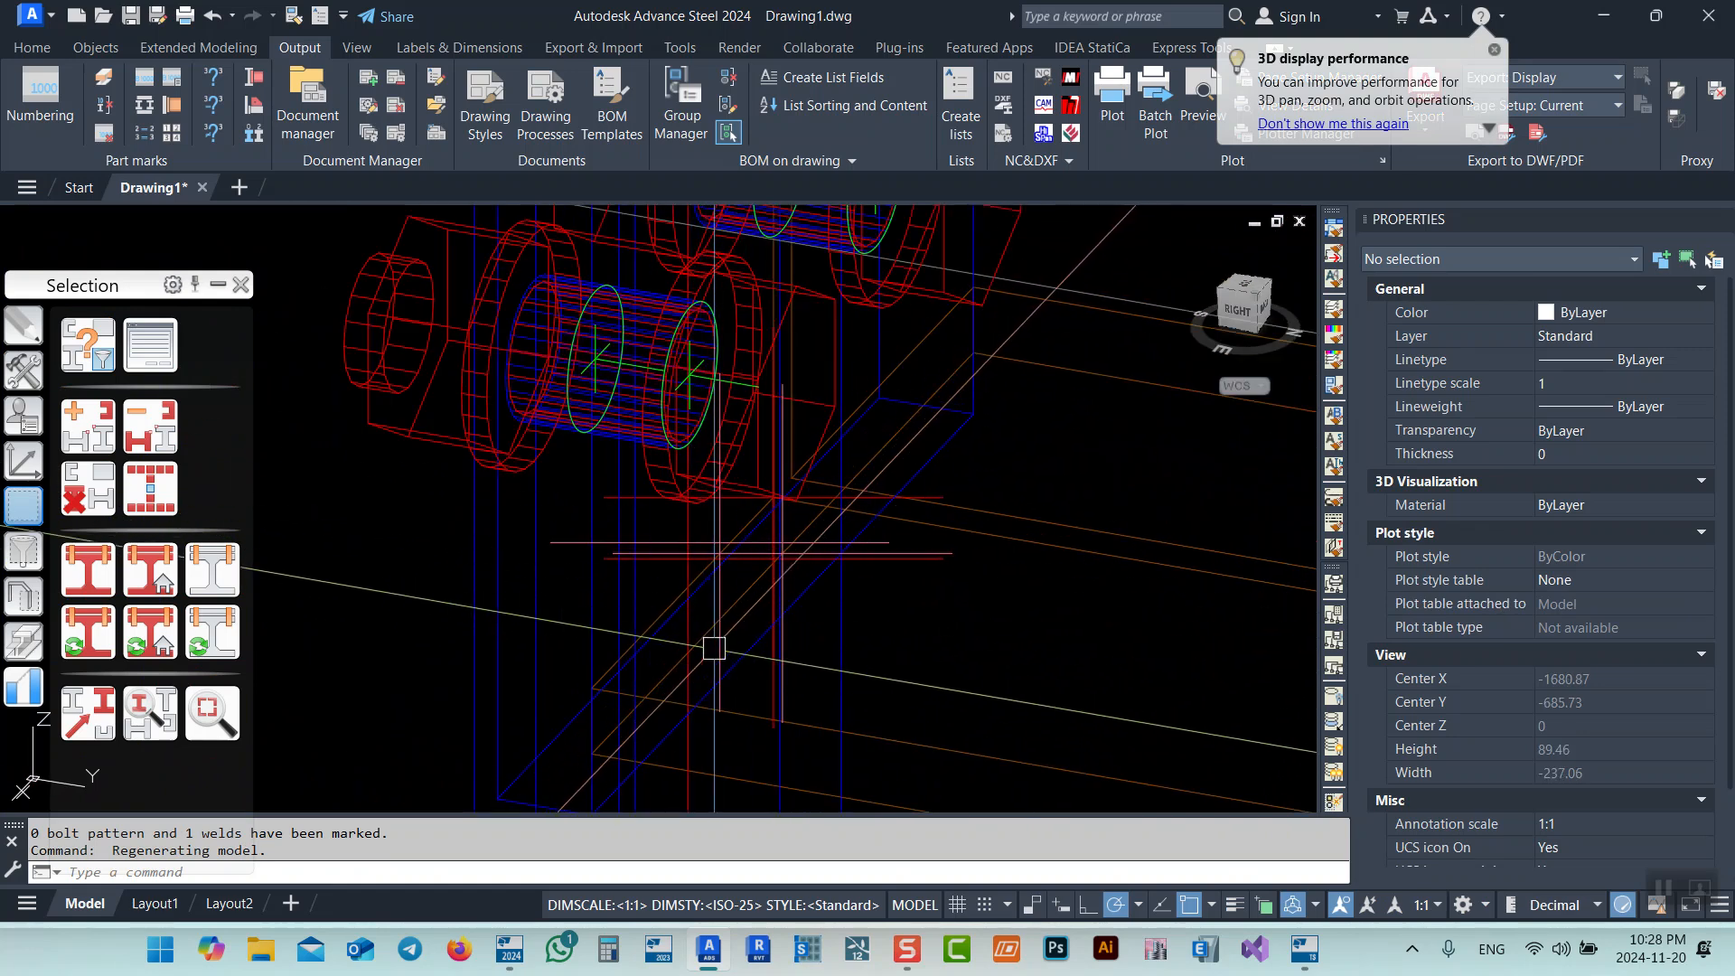
scroll(714, 648, down, 4)
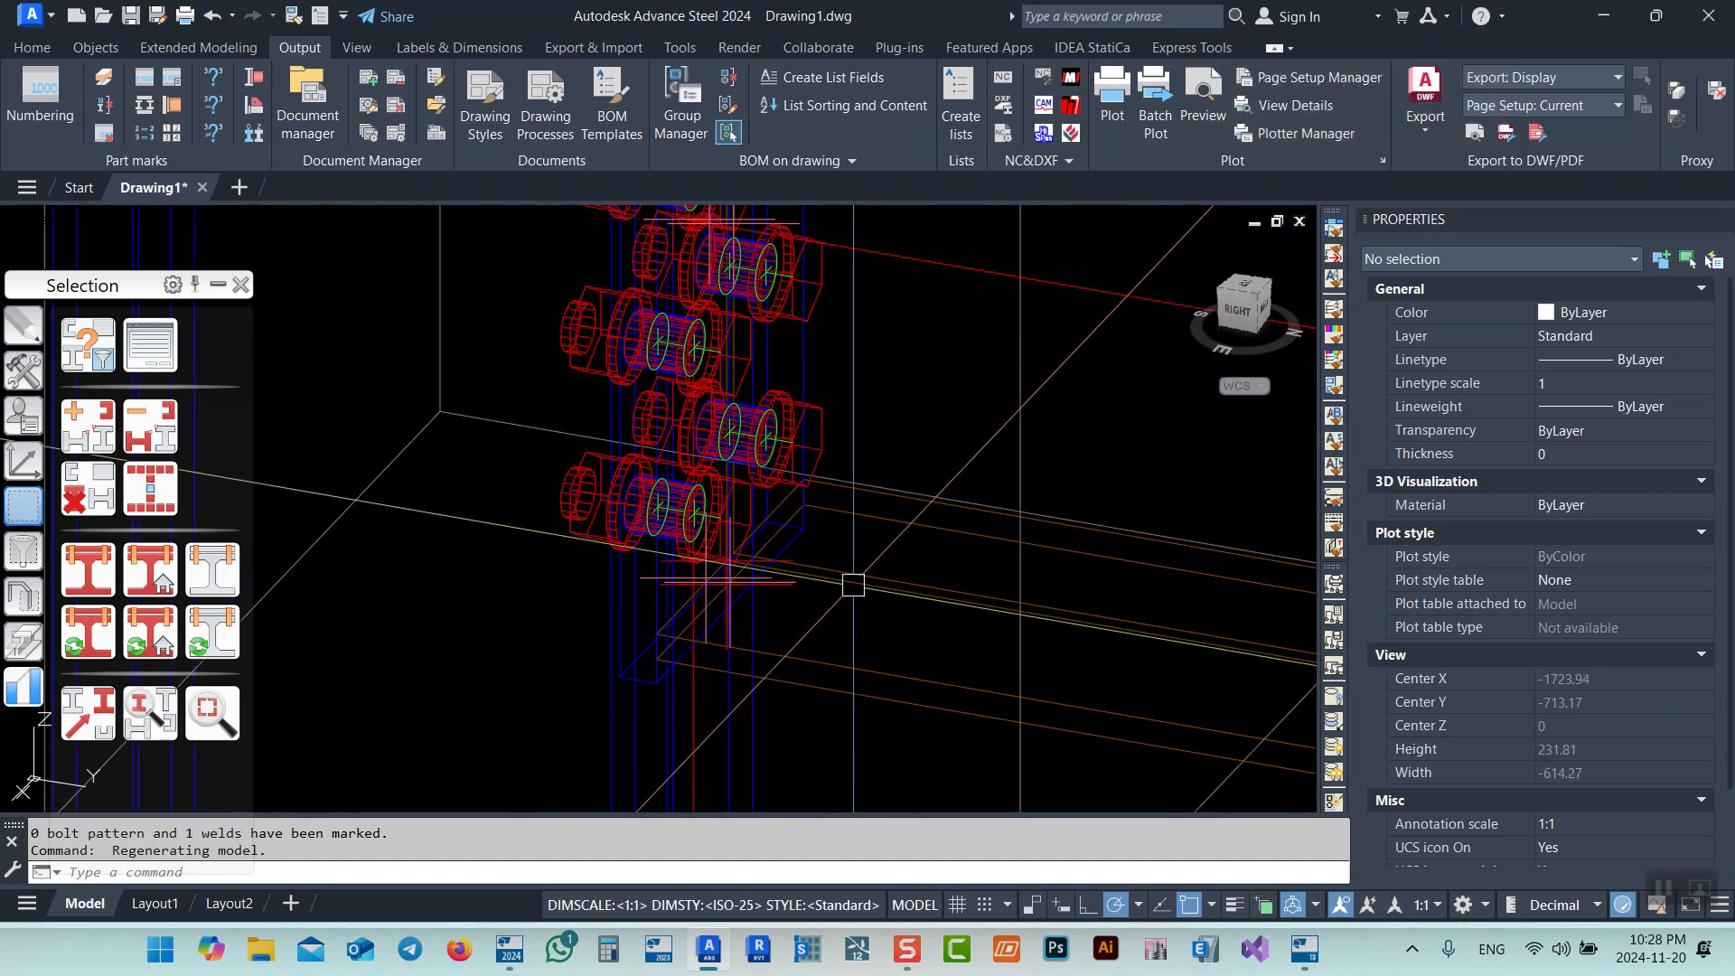
shift+middle_drag(858, 583, 783, 582)
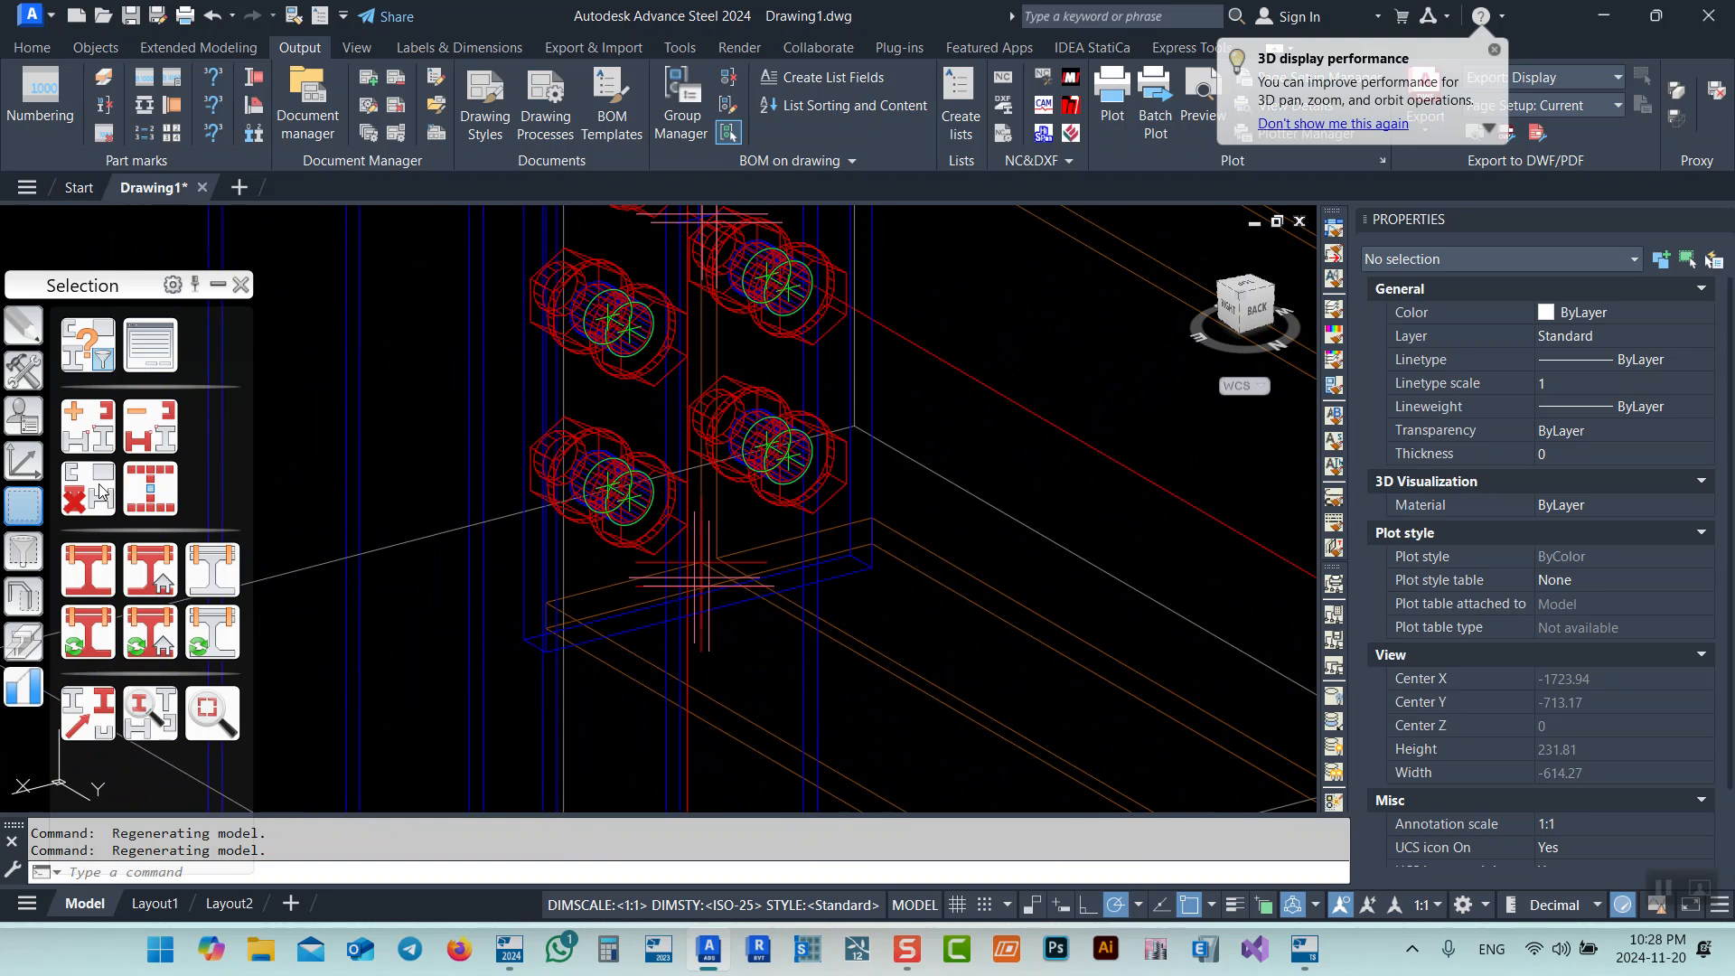
Clear the marking from all objects and colour both bolt groups of the column end-plate joint yellow
scroll(625, 354, up, 4)
click(656, 415)
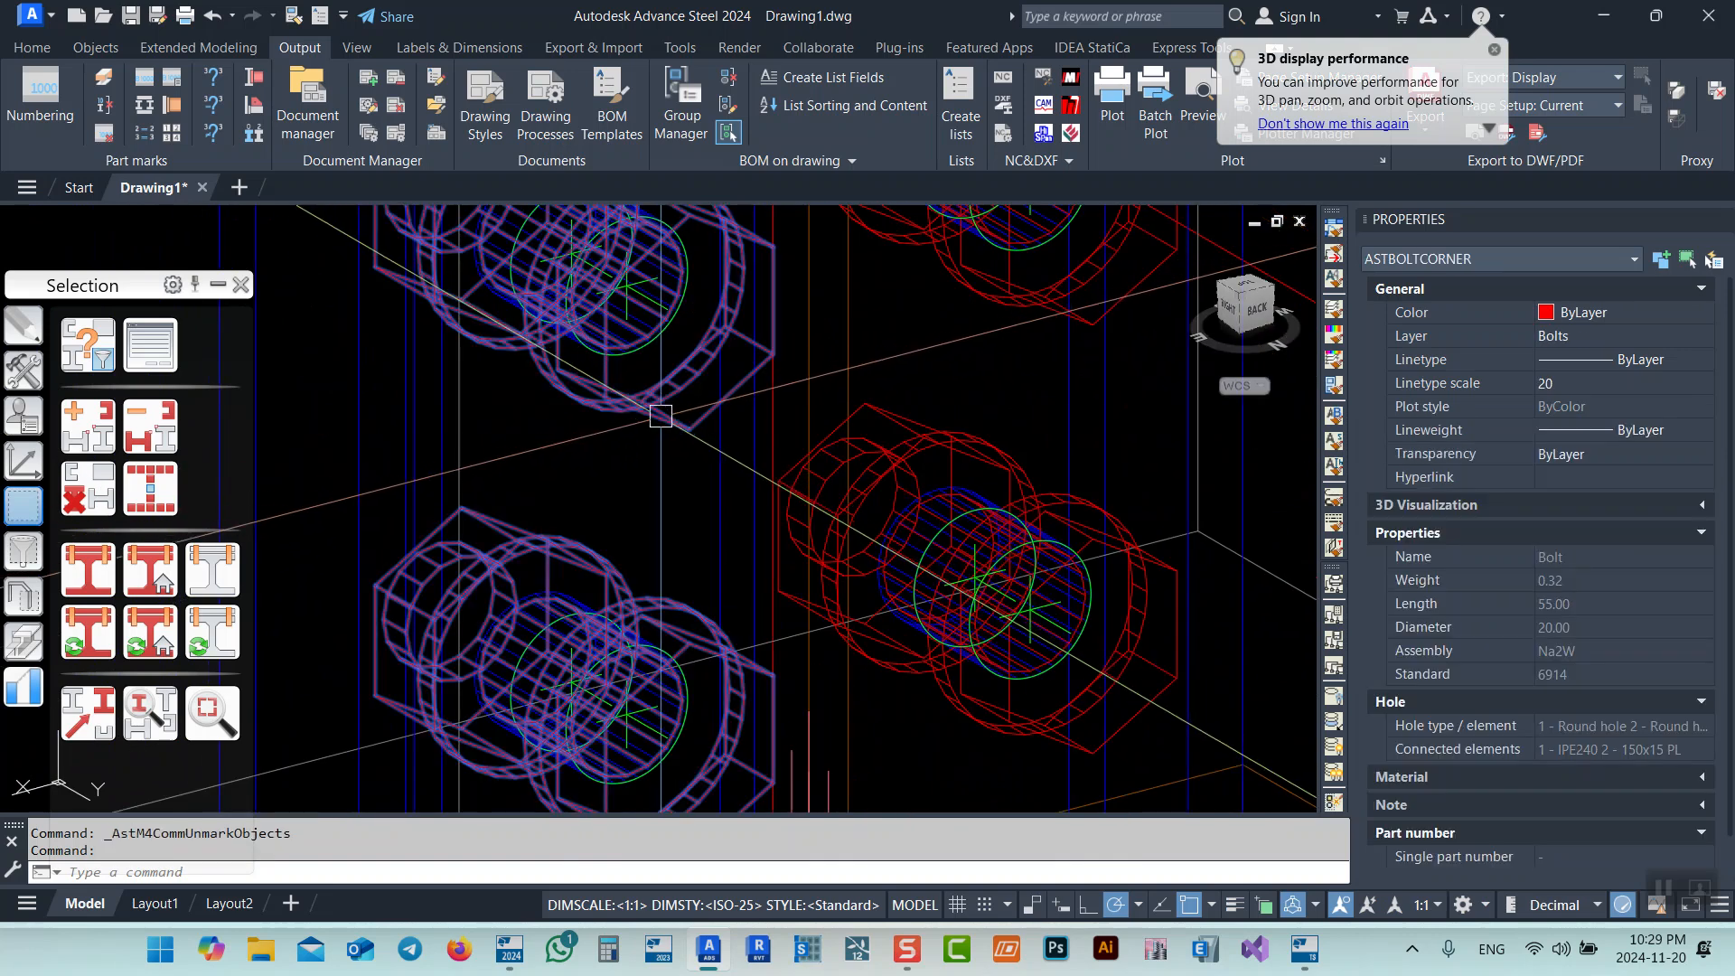
scroll(678, 475, down, 2)
click(817, 443)
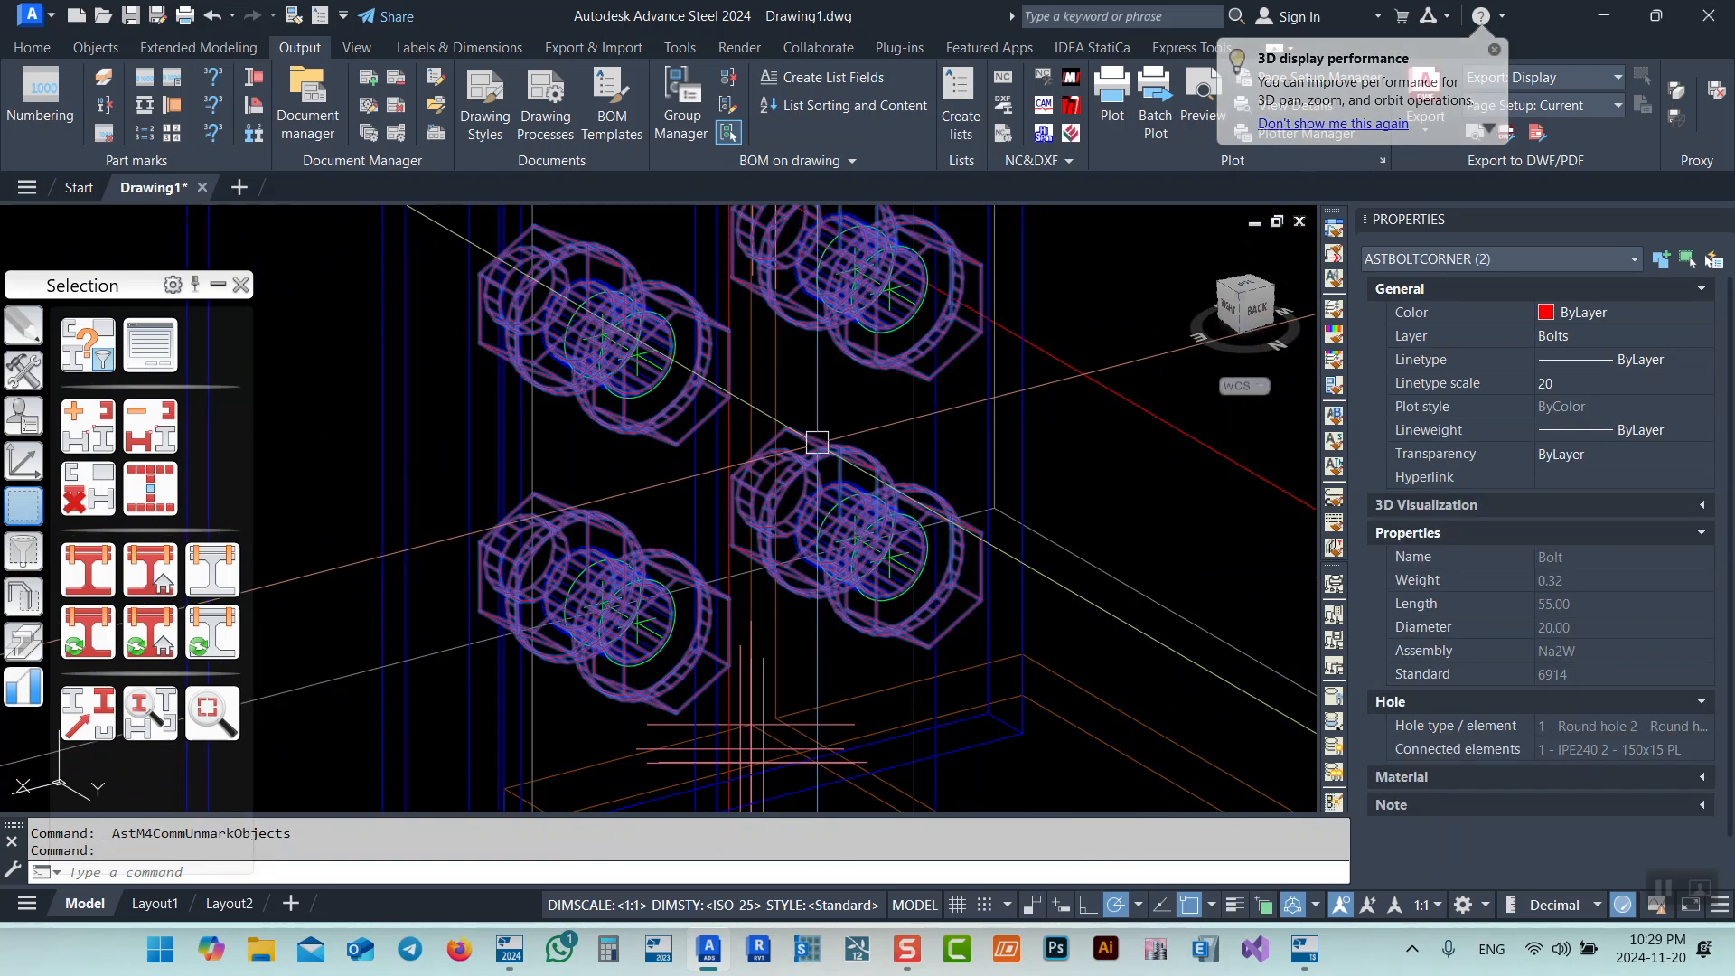
click(1591, 312)
click(1580, 391)
scroll(768, 452, down, 6)
key(Escape)
key(Escape)
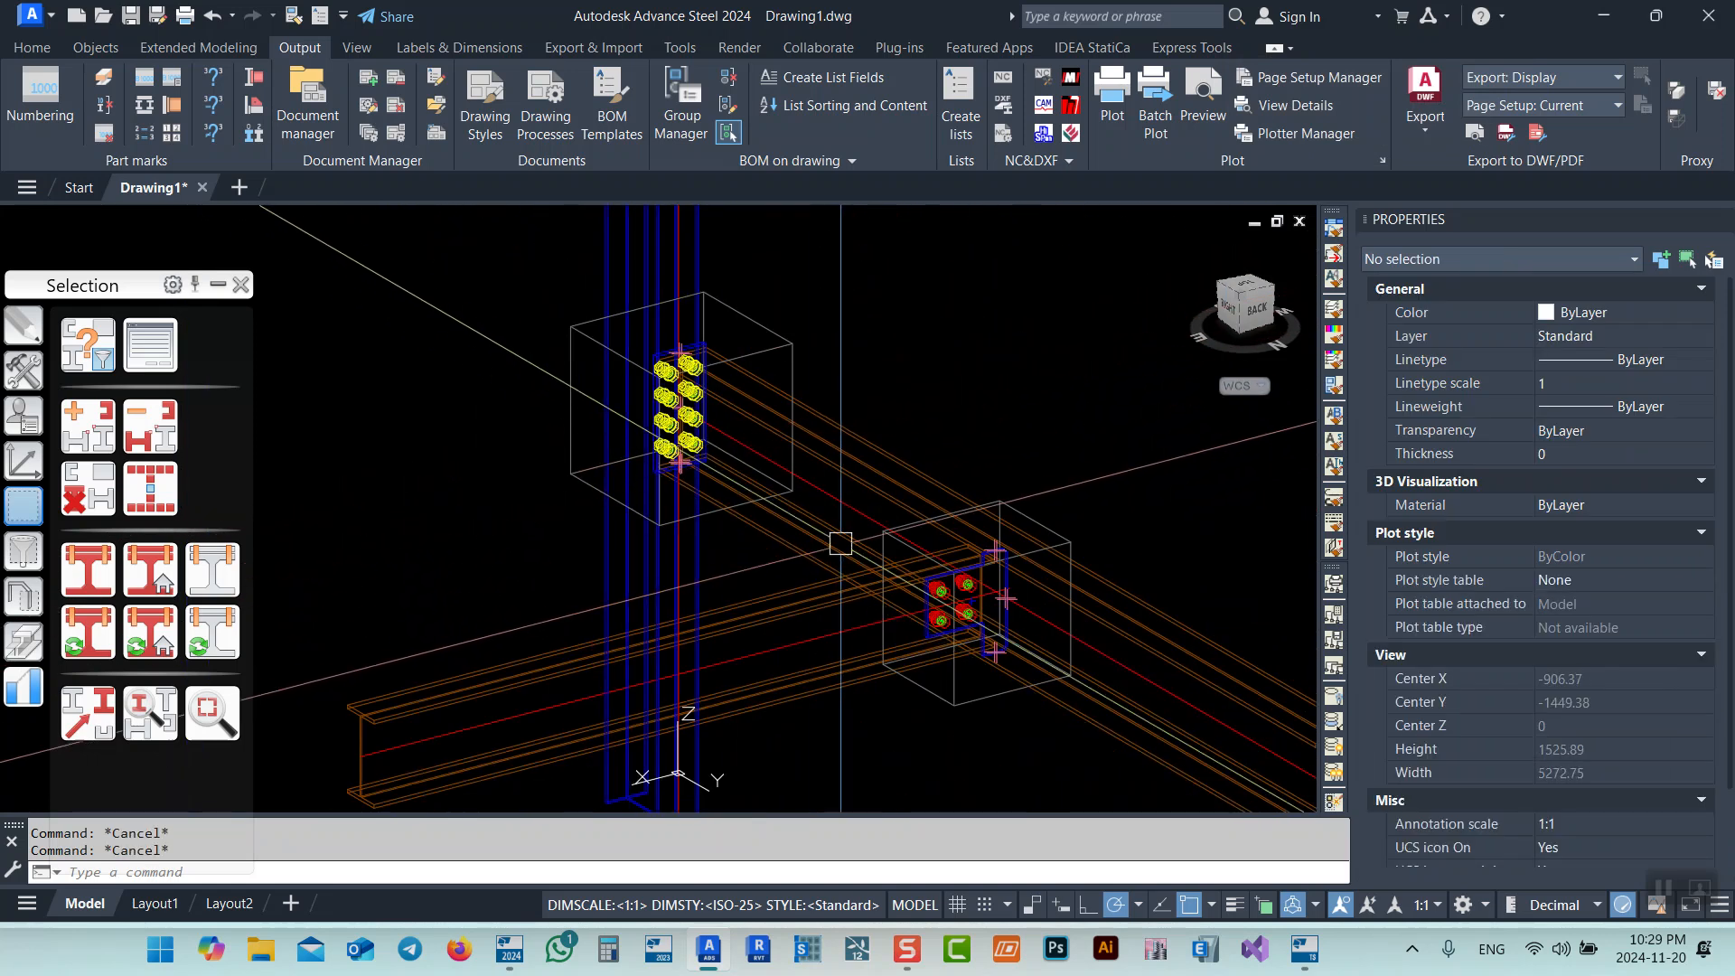
Mark the farthest copied plate's connection means again, with the column joint's bolts coloured yellow
middle_drag(841, 542, 811, 524)
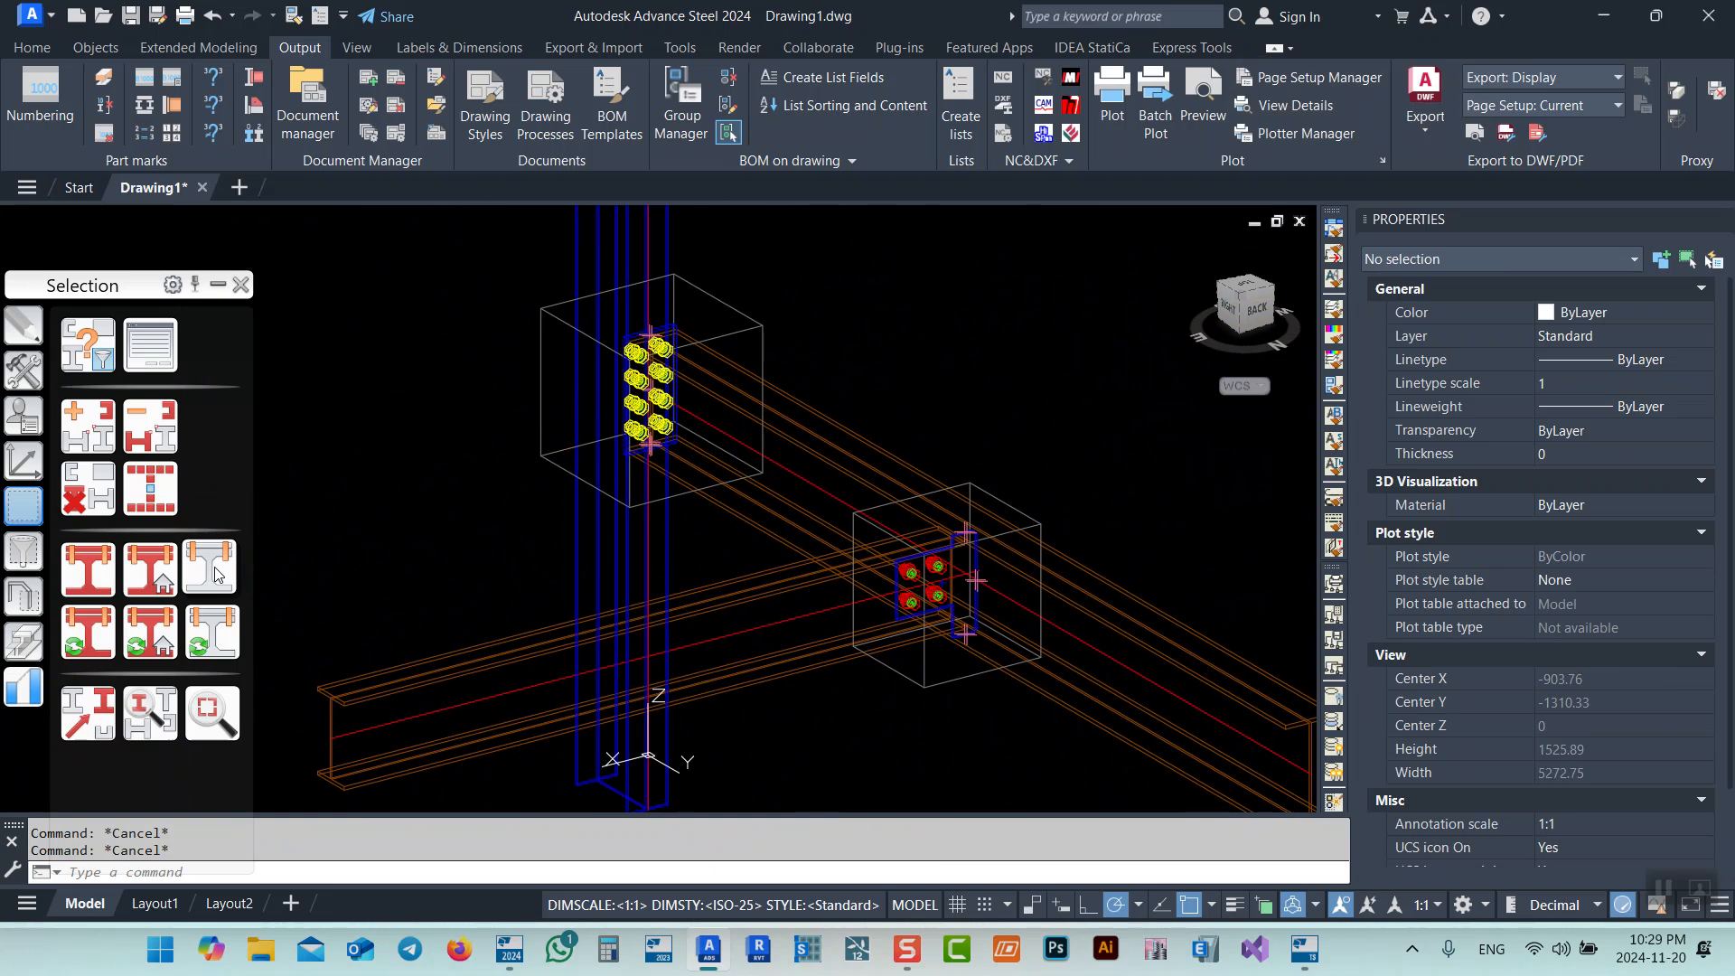
click(217, 576)
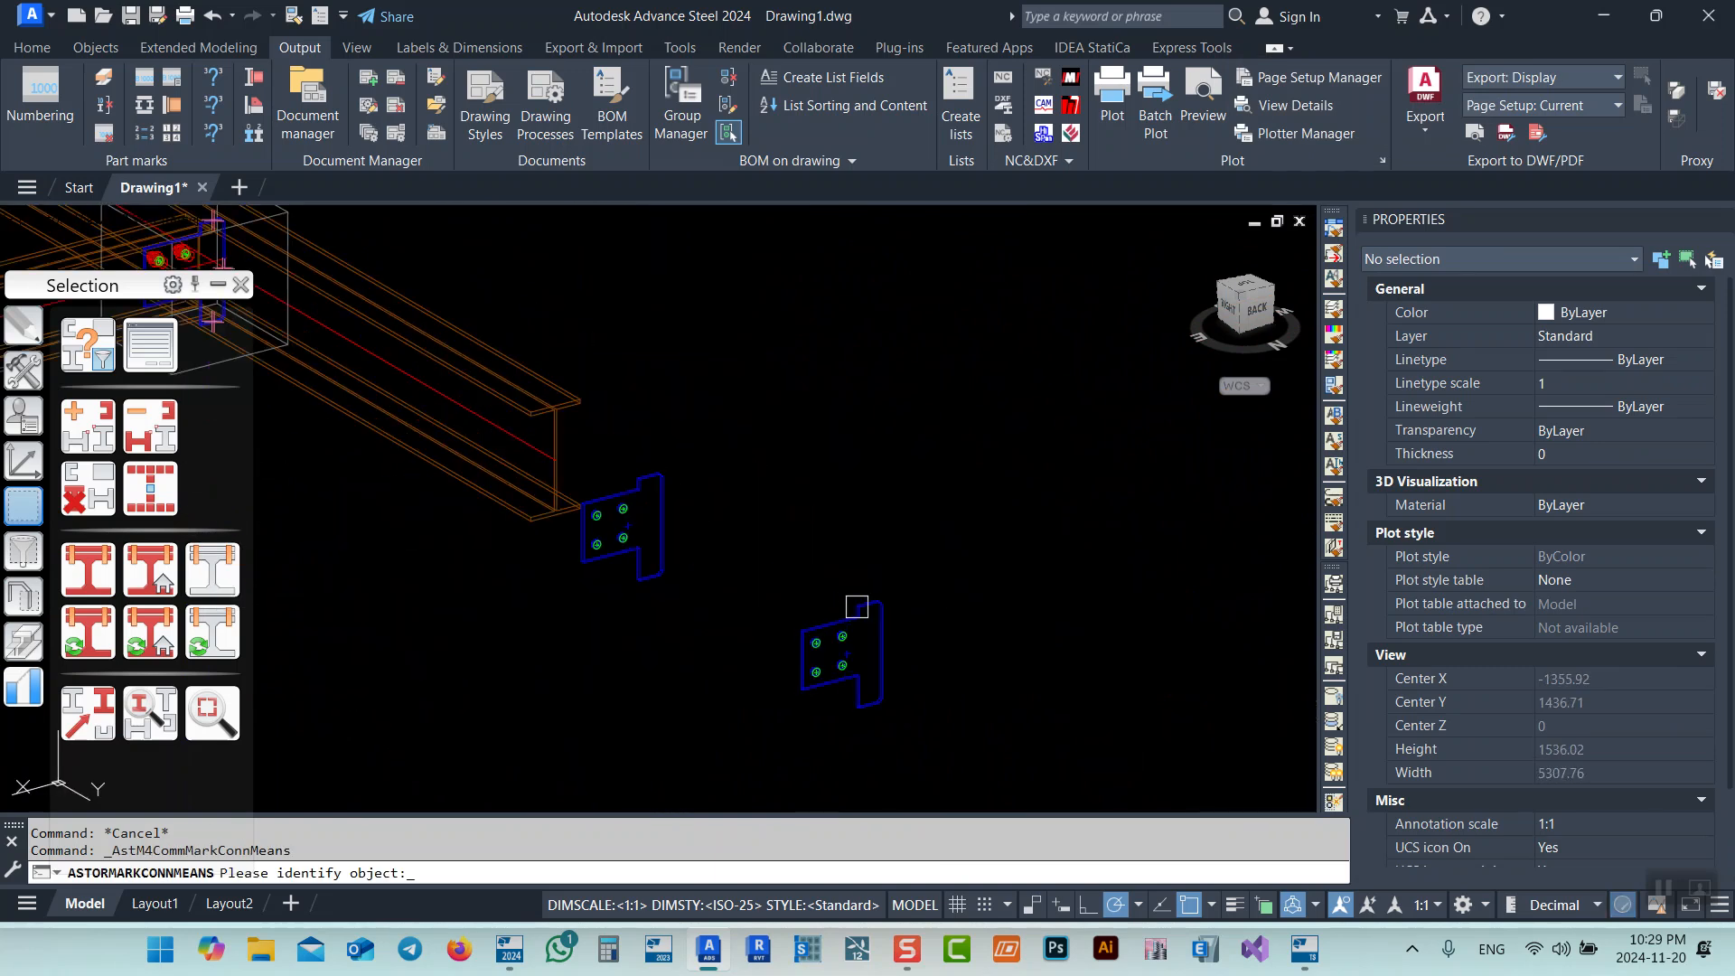
right_click(856, 607)
Examine the copied plates, the secondary beam joint and the end-plate welds at the column to locate the marked weld
middle_drag(515, 482, 960, 662)
middle_drag(473, 353, 500, 275)
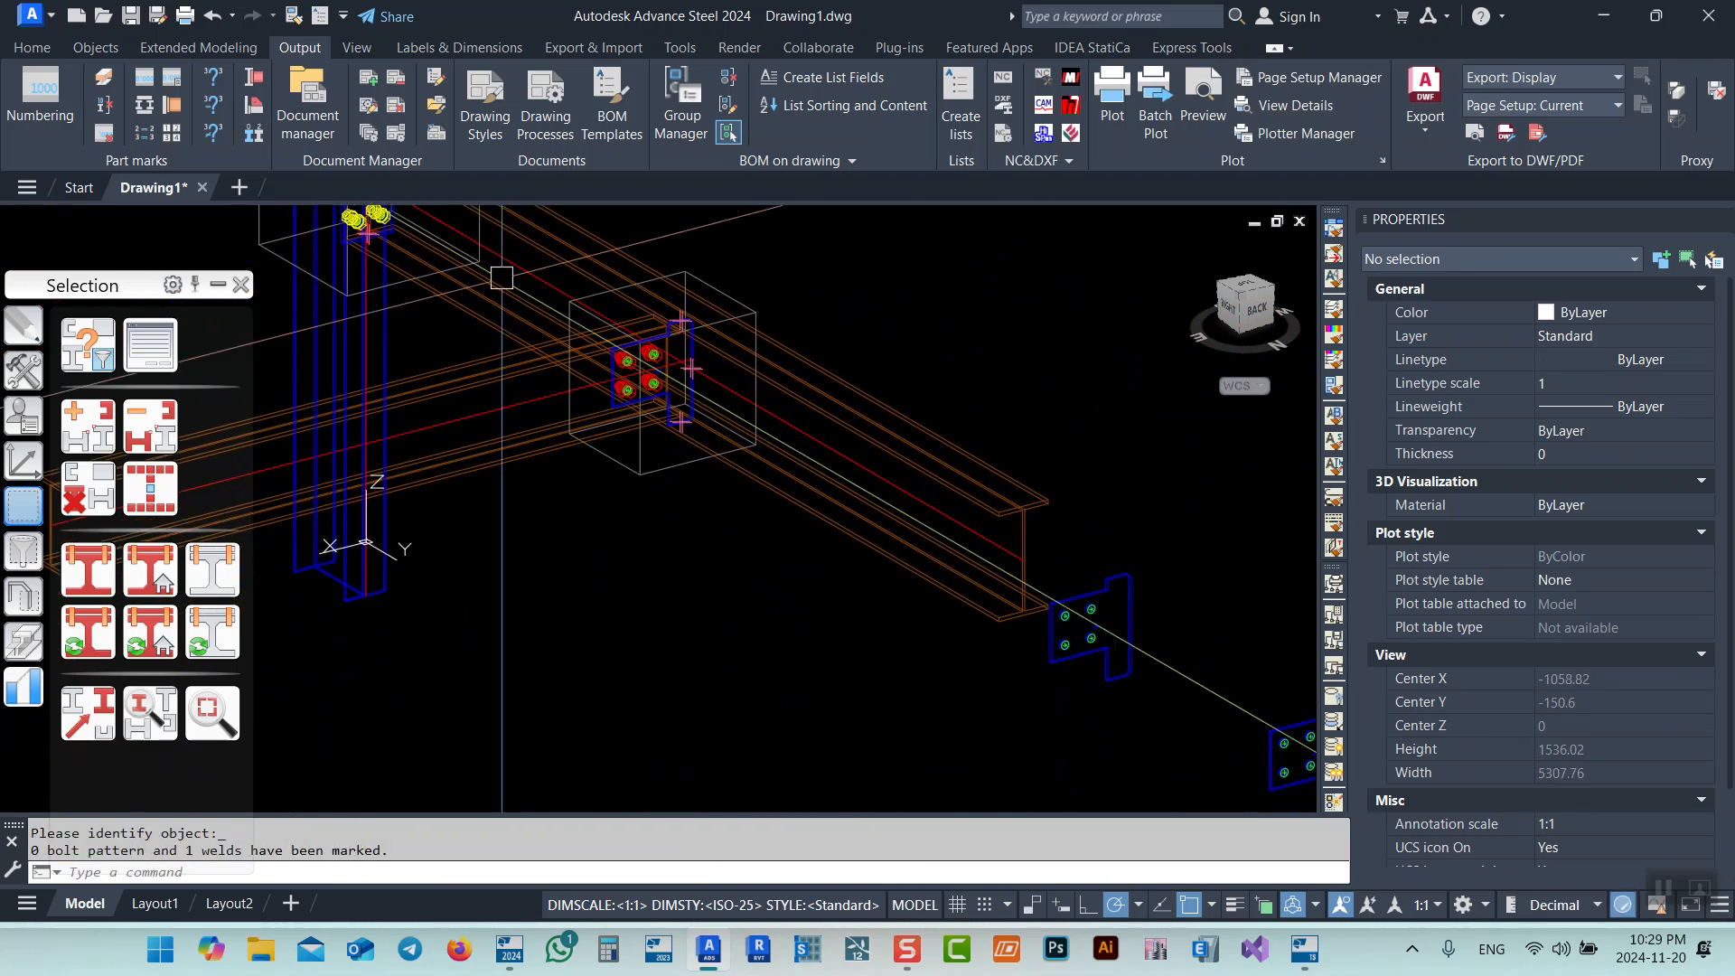
middle_drag(978, 589, 612, 335)
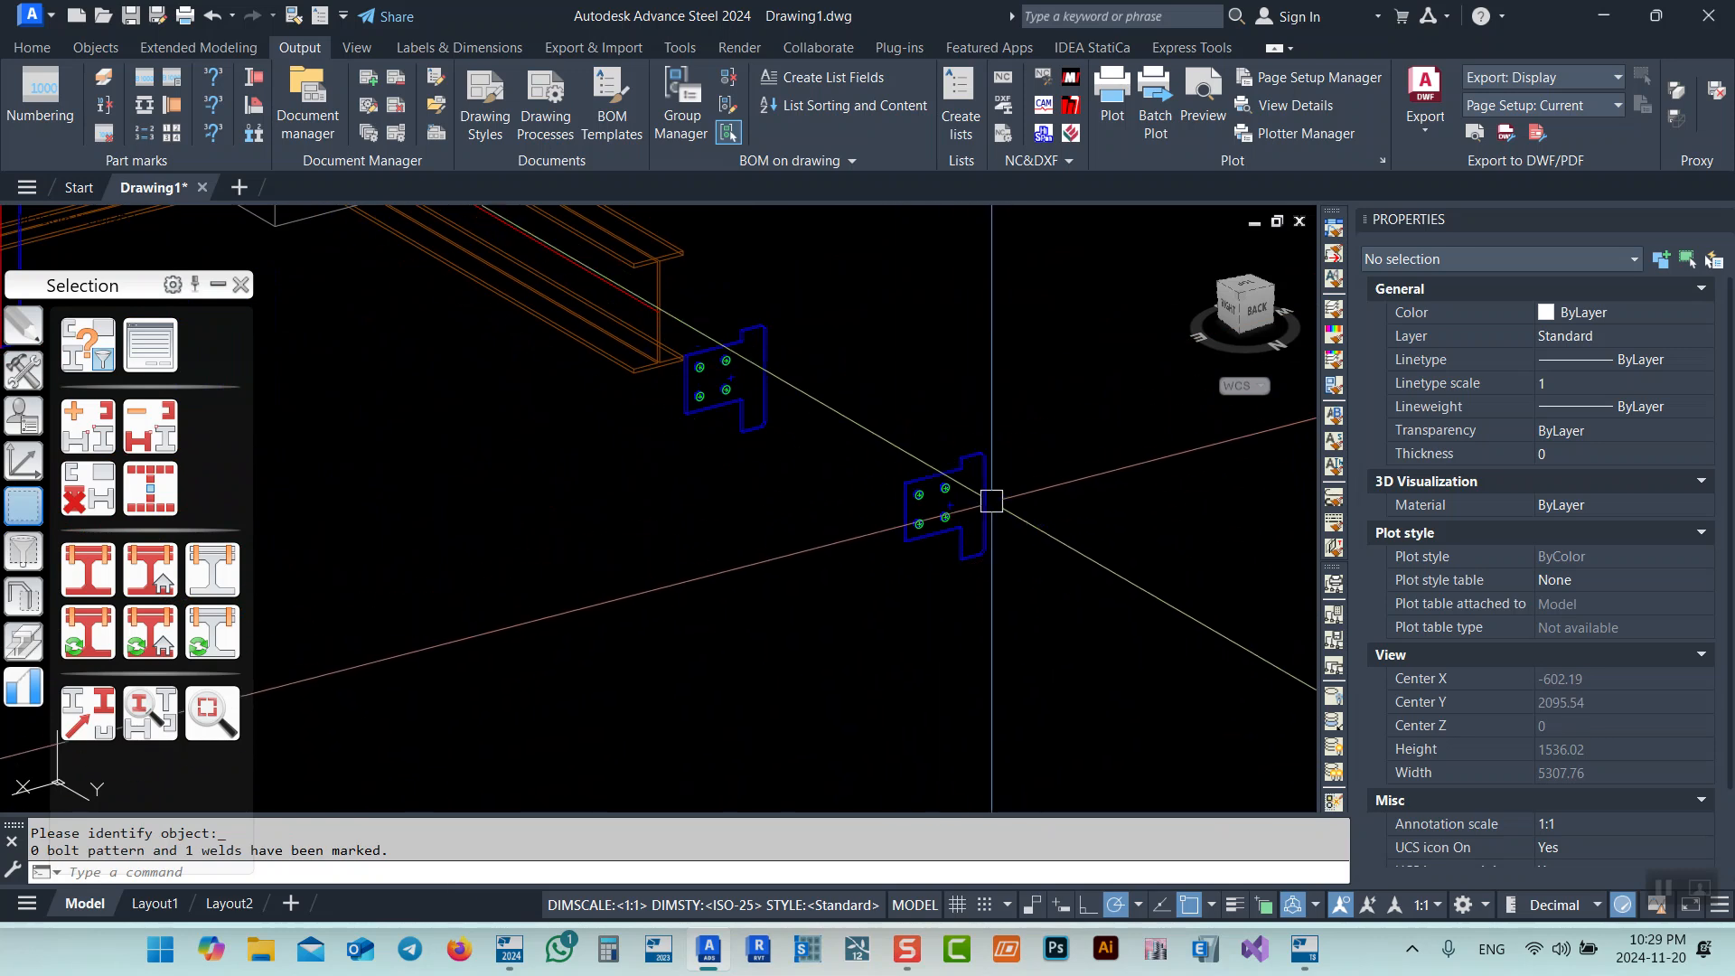
scroll(624, 432, up, 8)
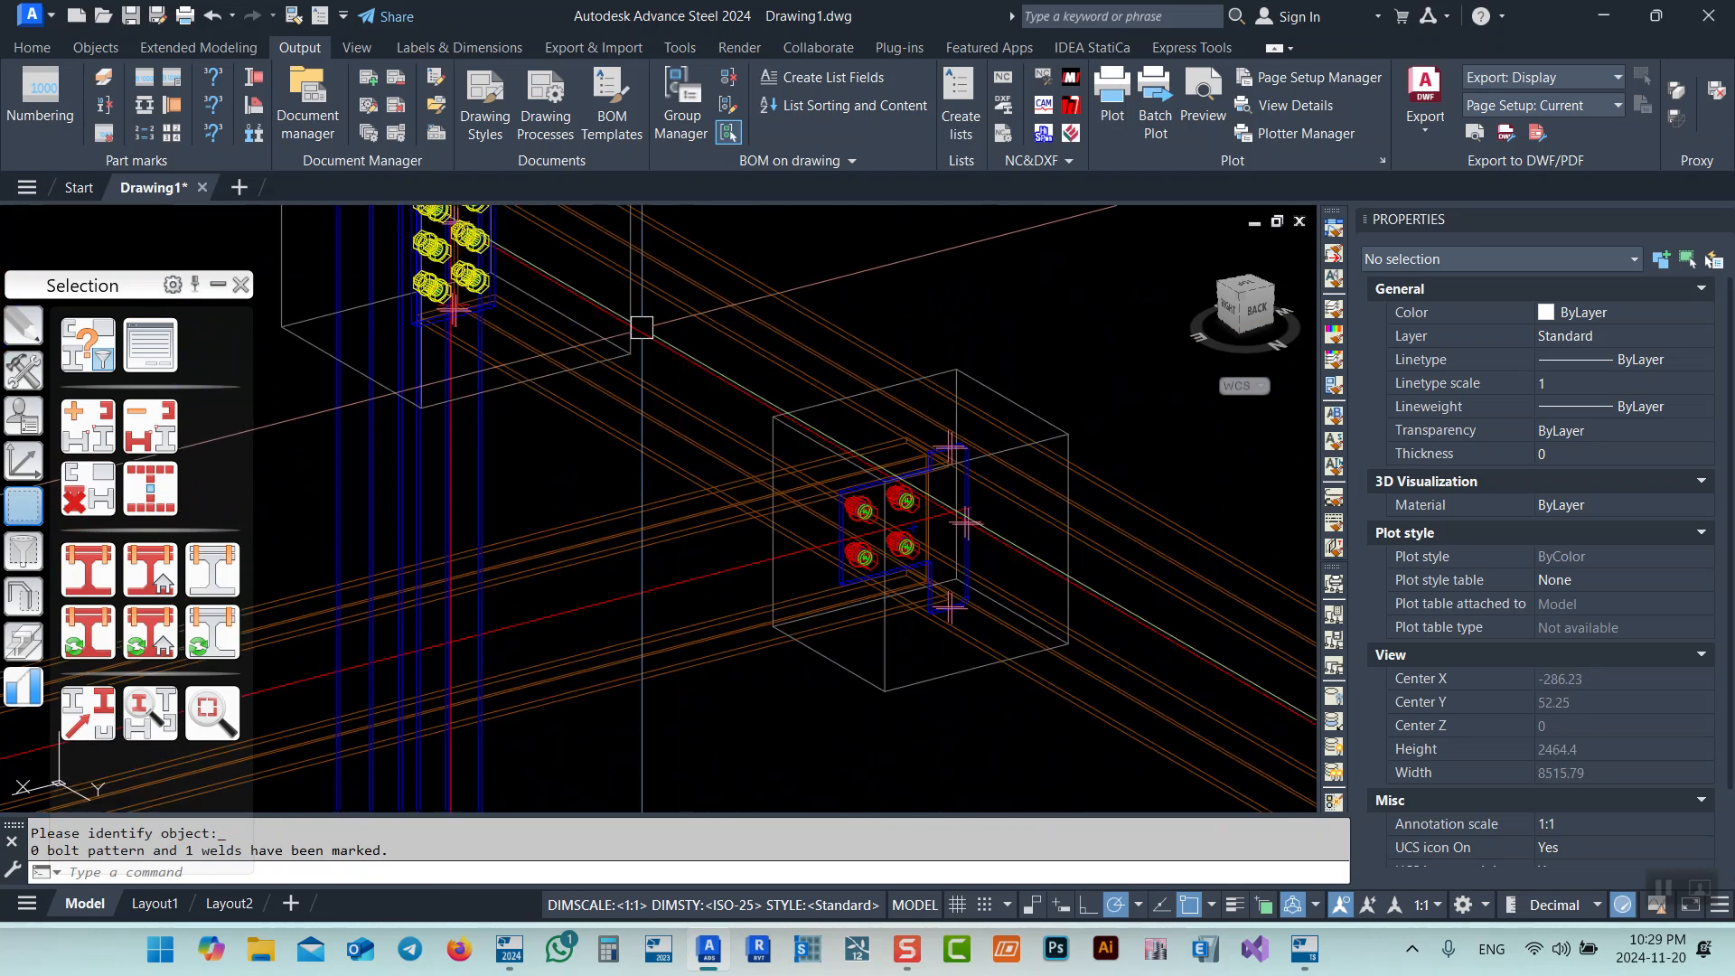
scroll(624, 432, up, 6)
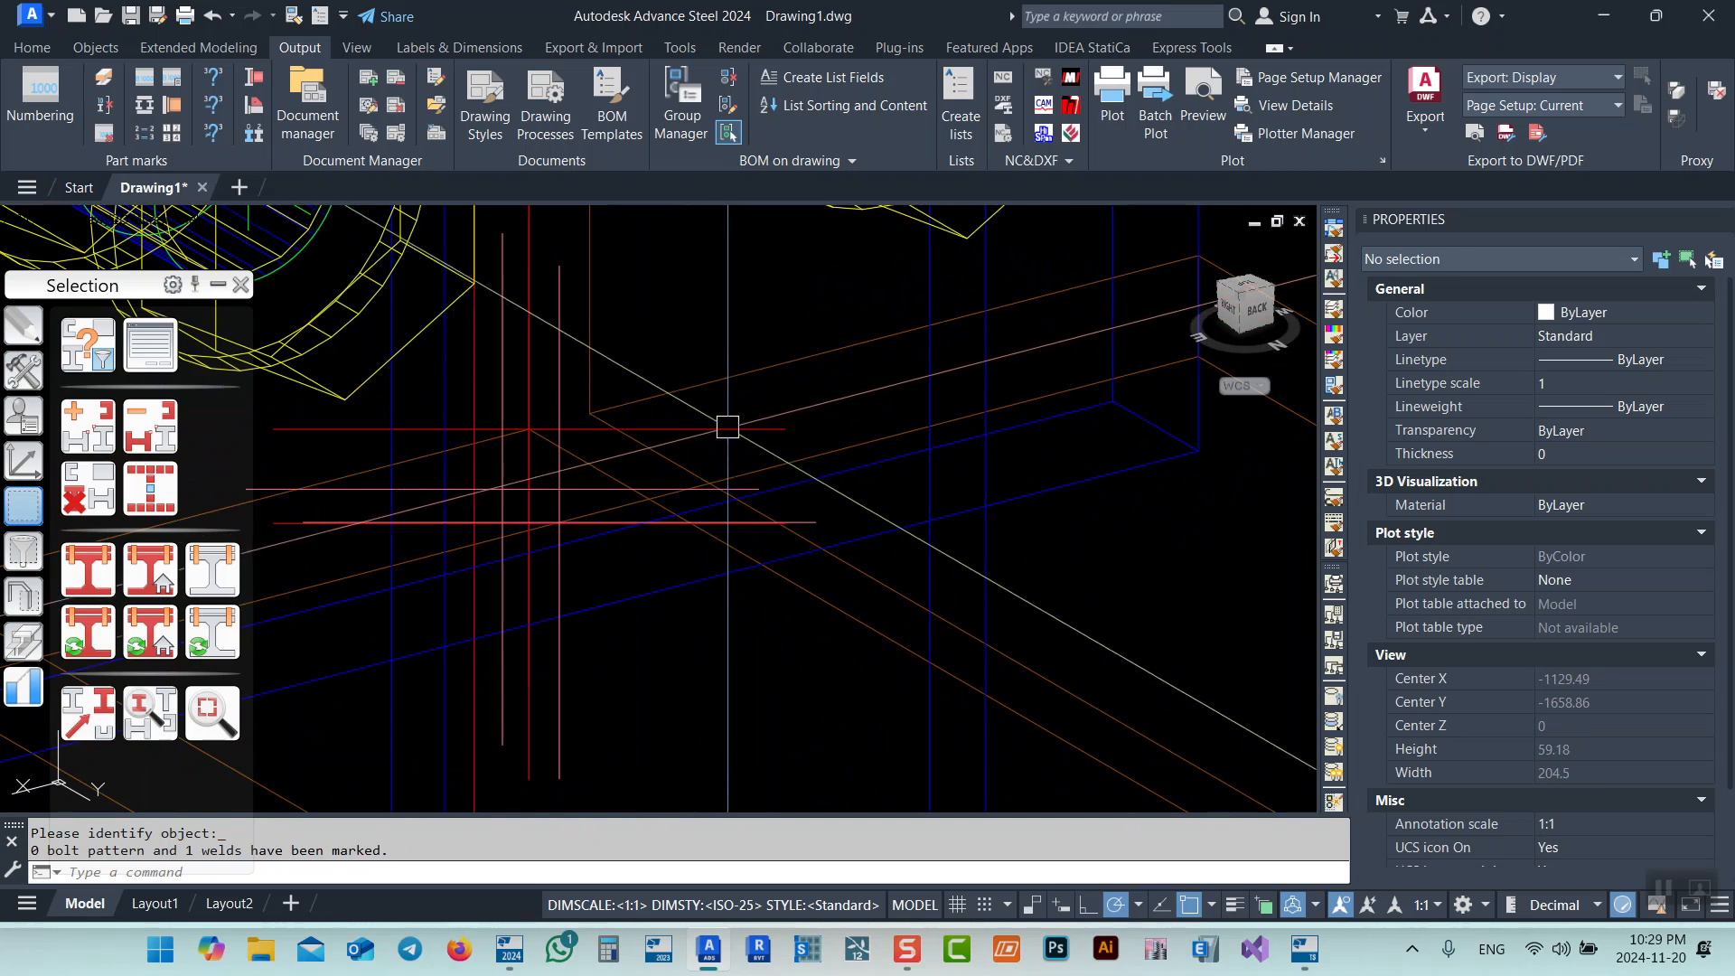
scroll(736, 430, down, 12)
scroll(743, 478, down, 6)
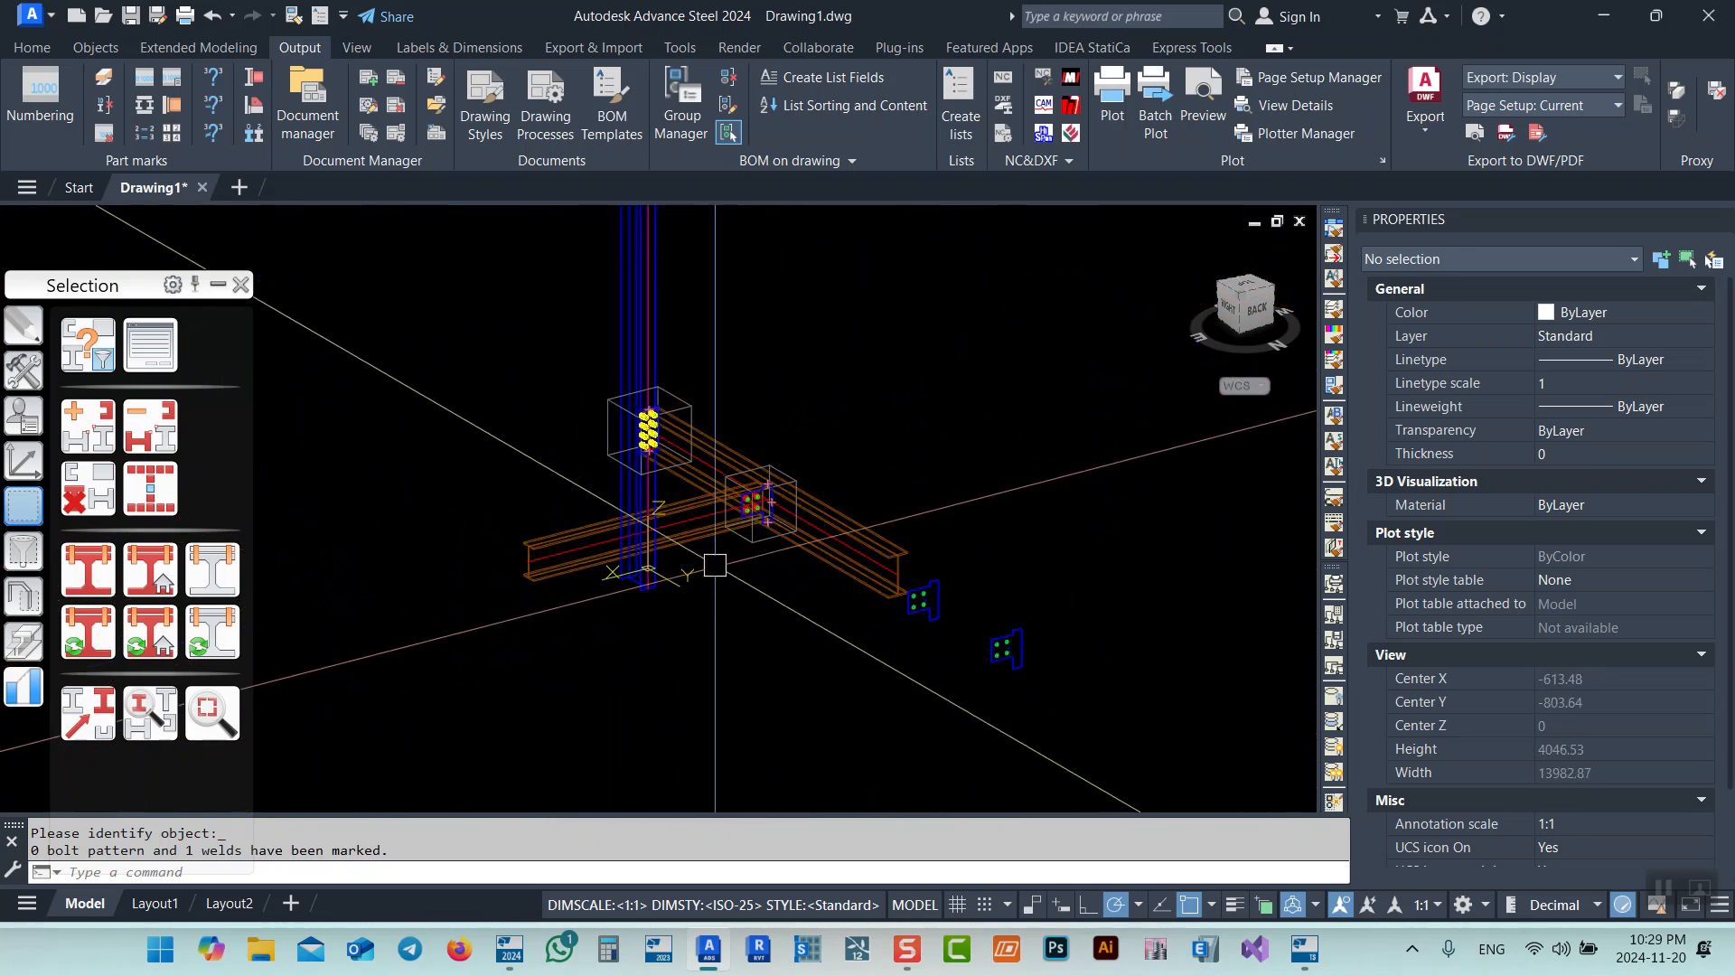
shift+middle_drag(742, 580, 1038, 622)
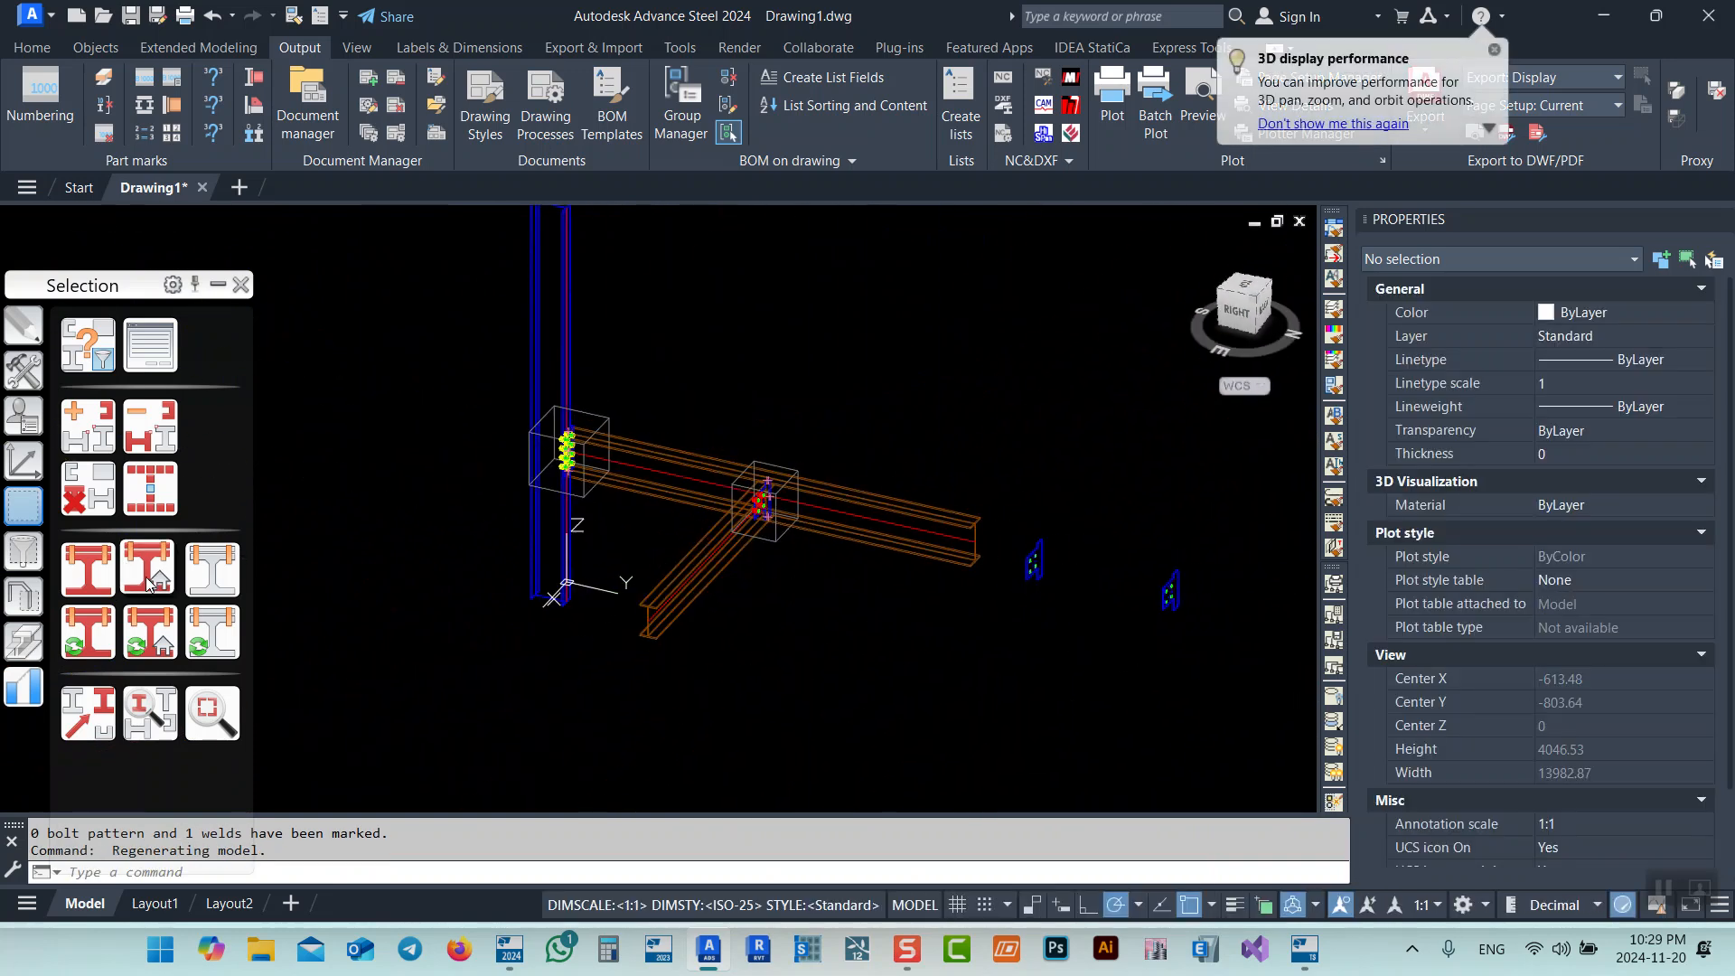
Select all marked objects and delete the marked weld at the column end-plate joint
click(154, 504)
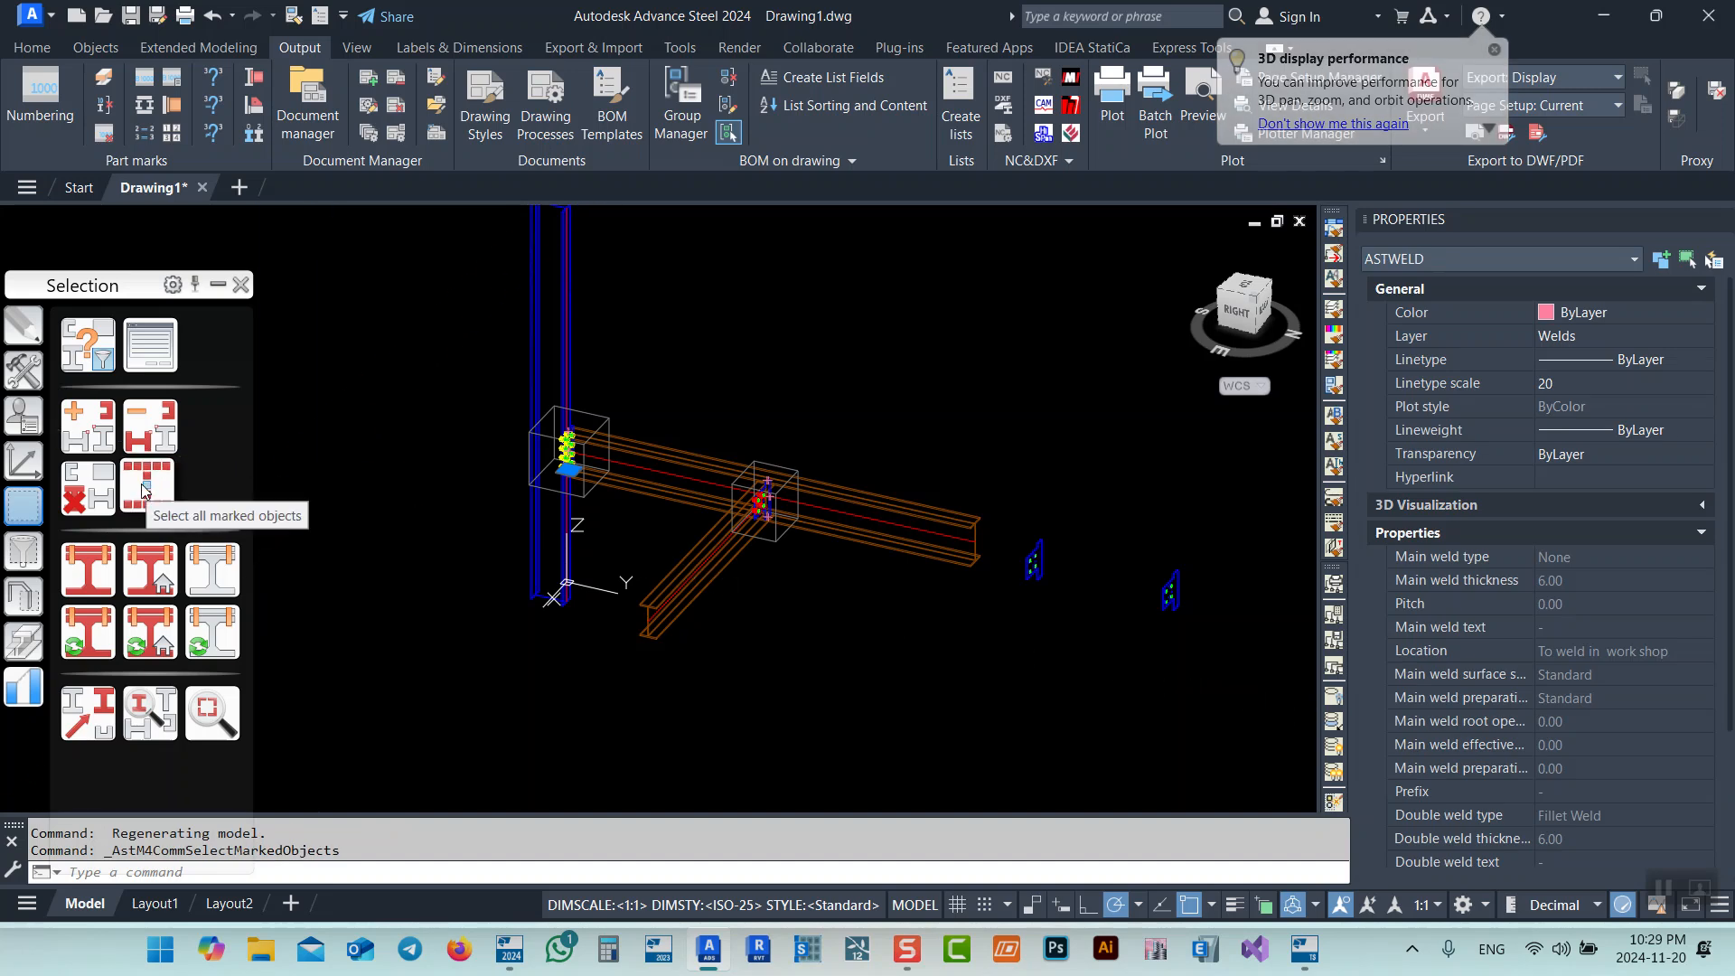
scroll(599, 431, up, 8)
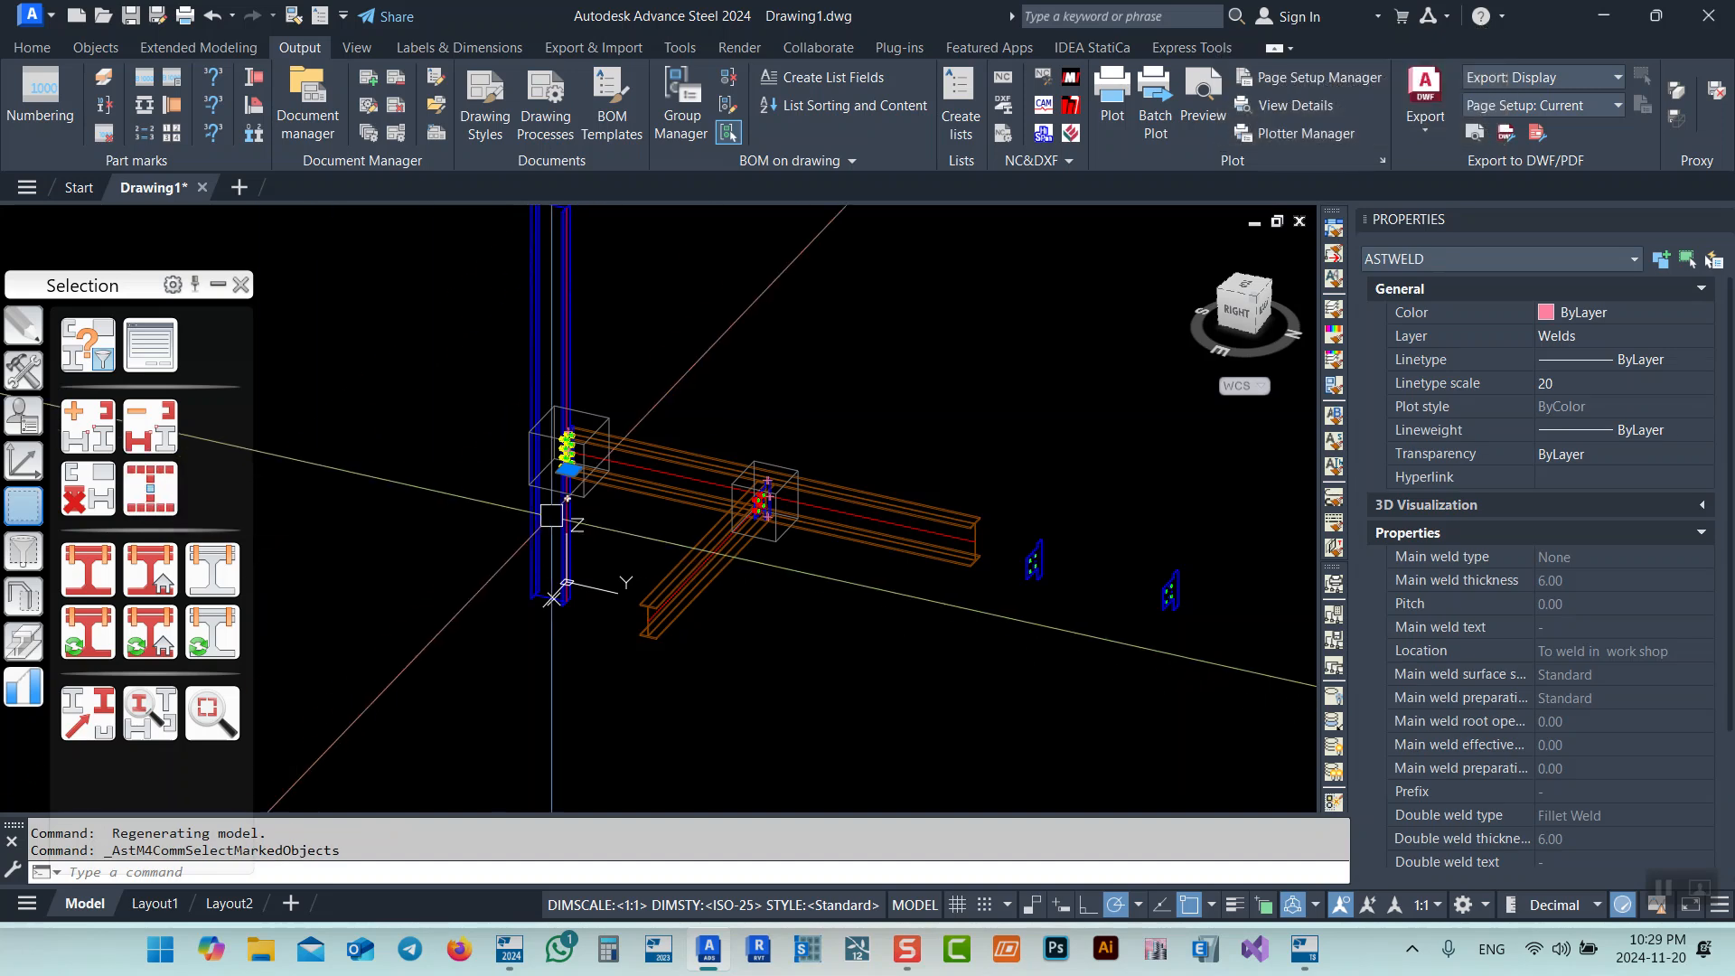
scroll(691, 393, down, 10)
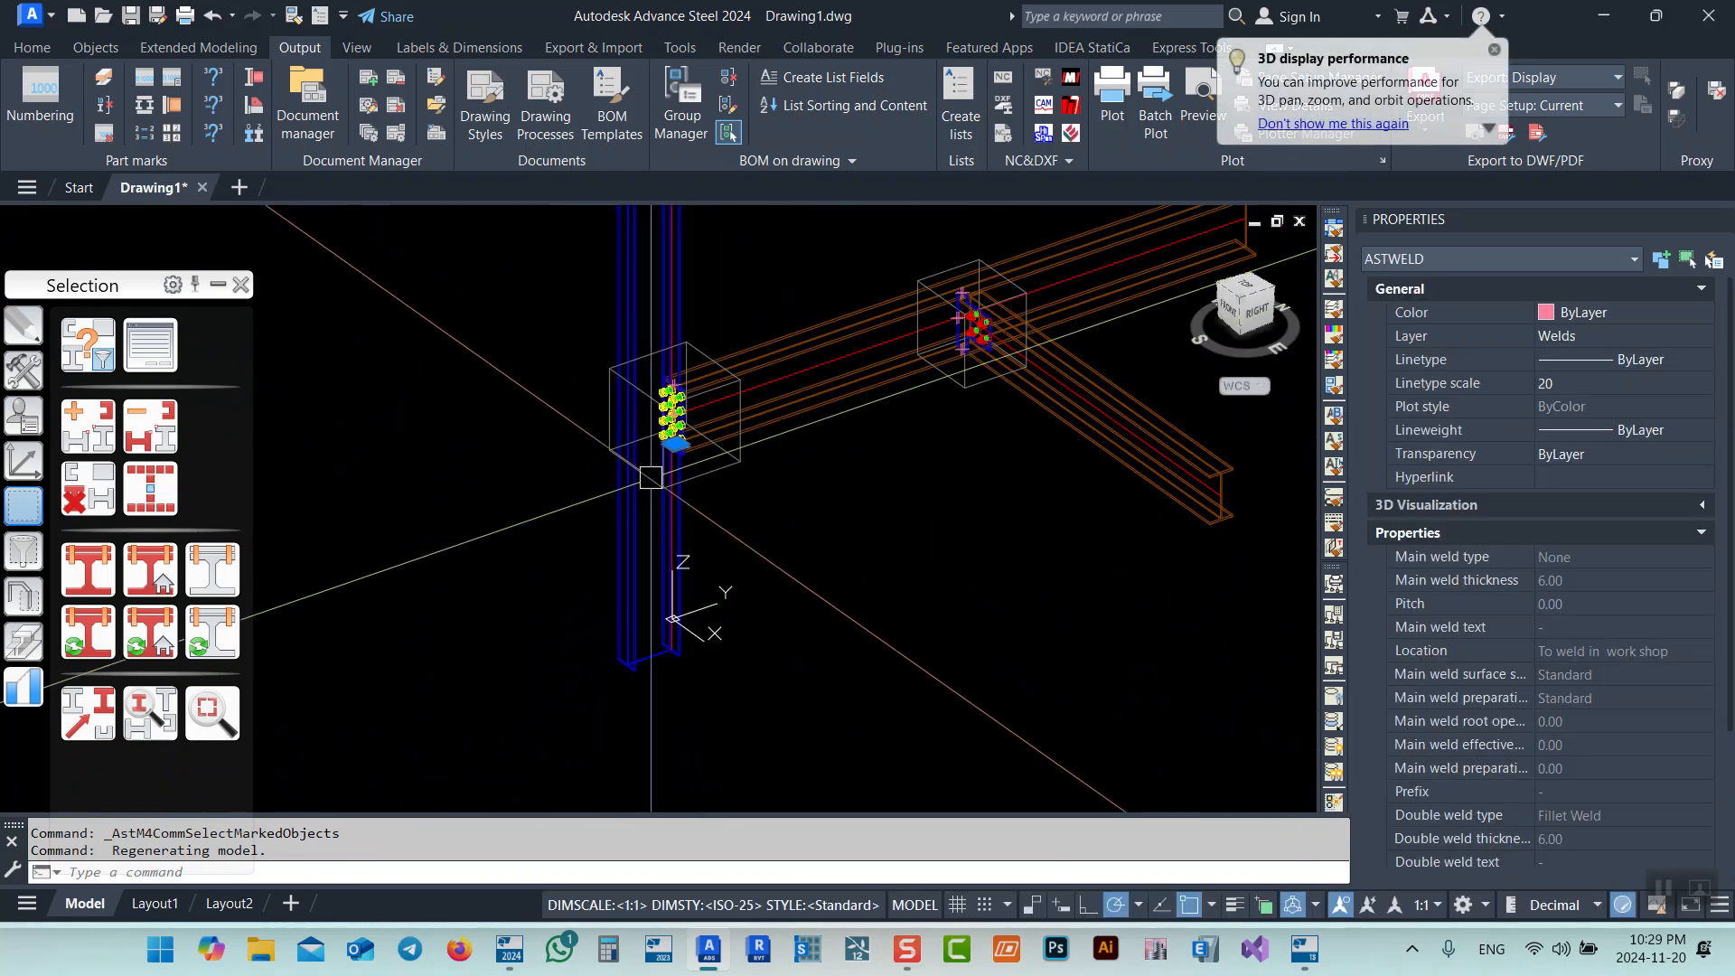
scroll(623, 479, down, 8)
scroll(633, 466, up, 8)
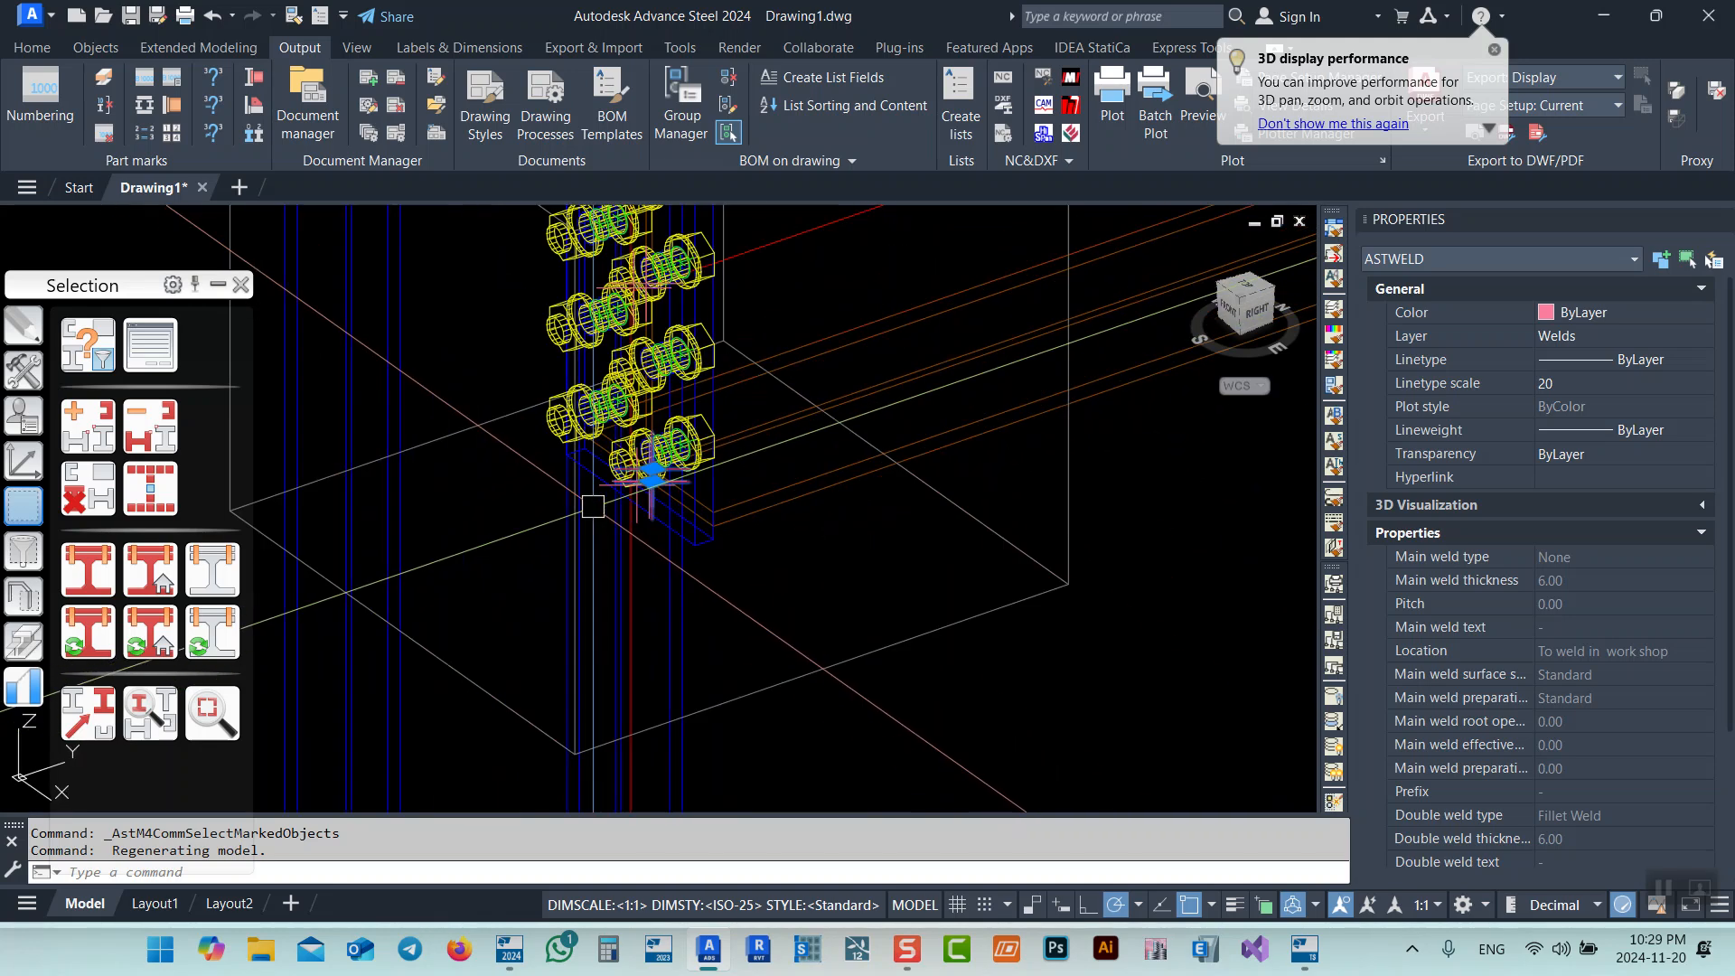
key(Delete)
scroll(598, 513, down, 5)
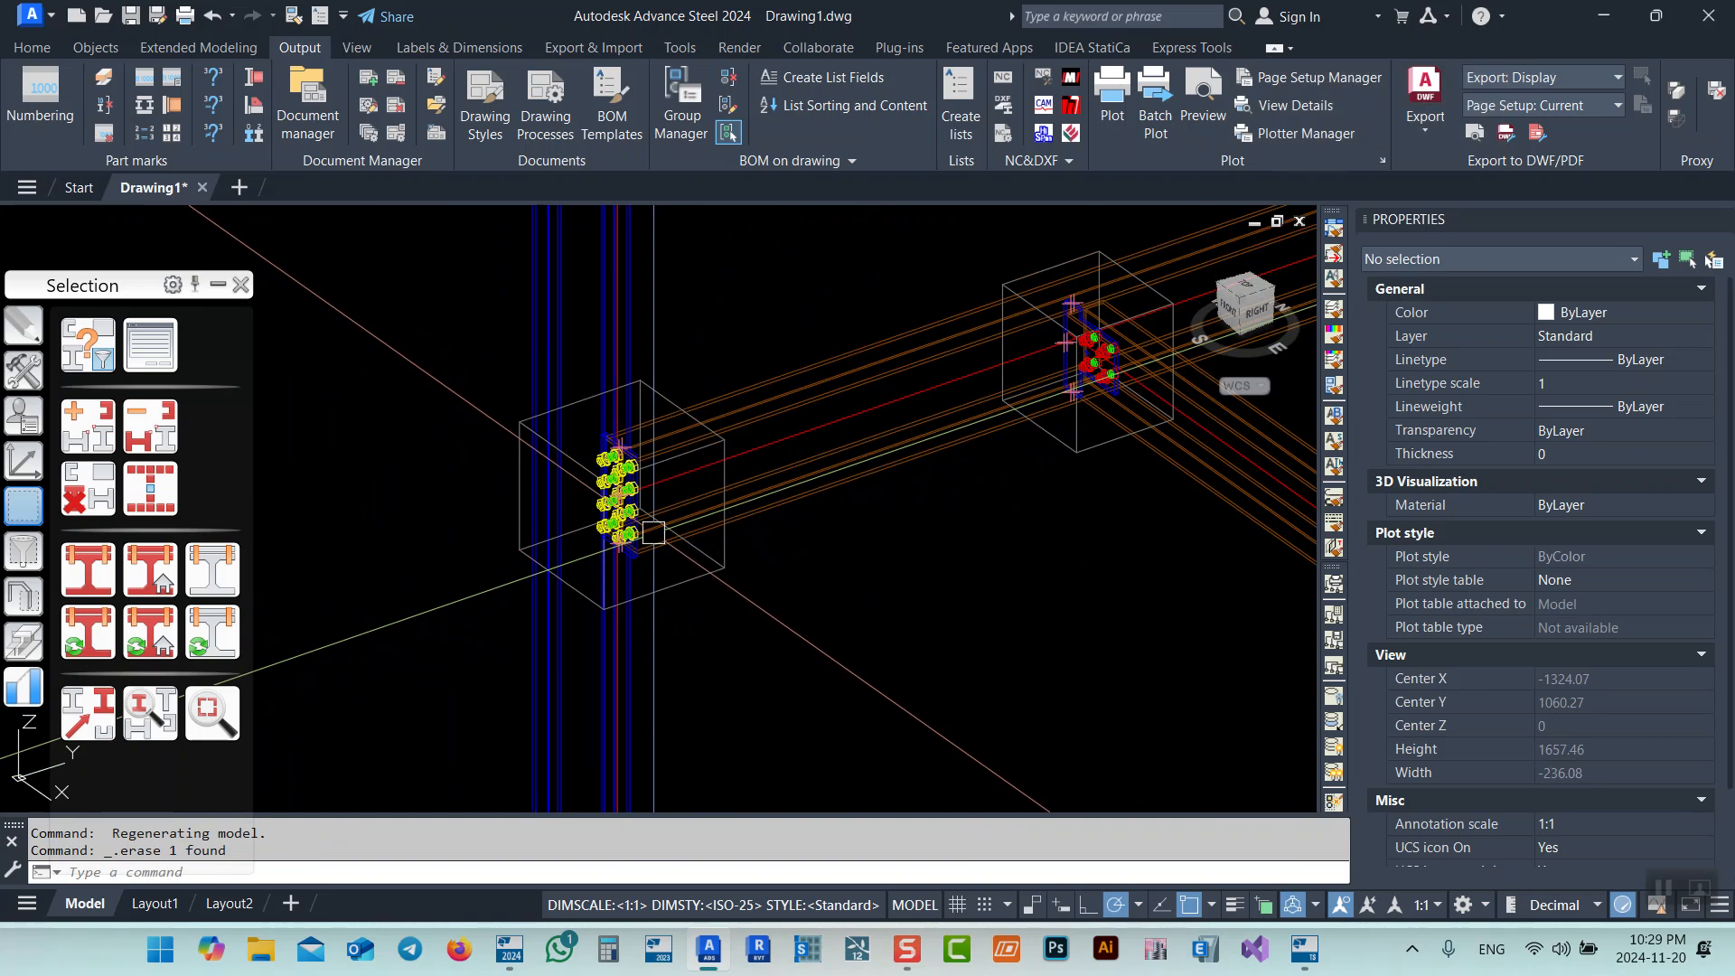
Examine the column end-plate joint, the secondary beam joint and the copied plates for the connection that was deleted
scroll(618, 568, up, 6)
scroll(610, 579, down, 3)
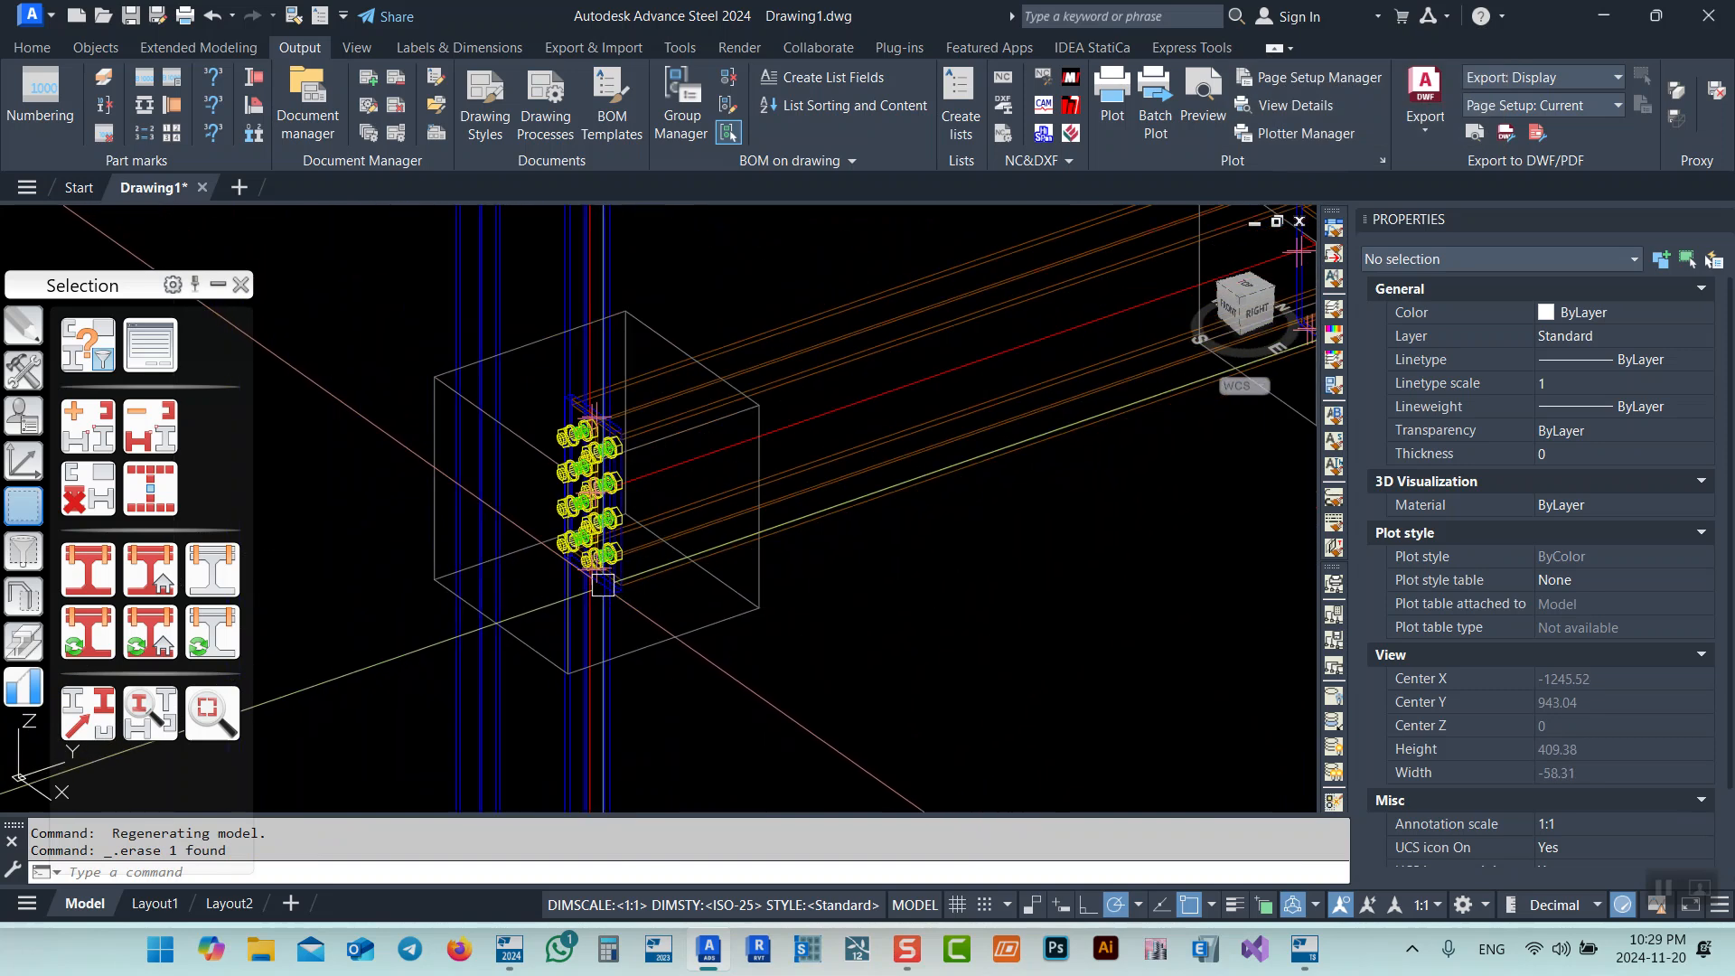
scroll(598, 583, down, 5)
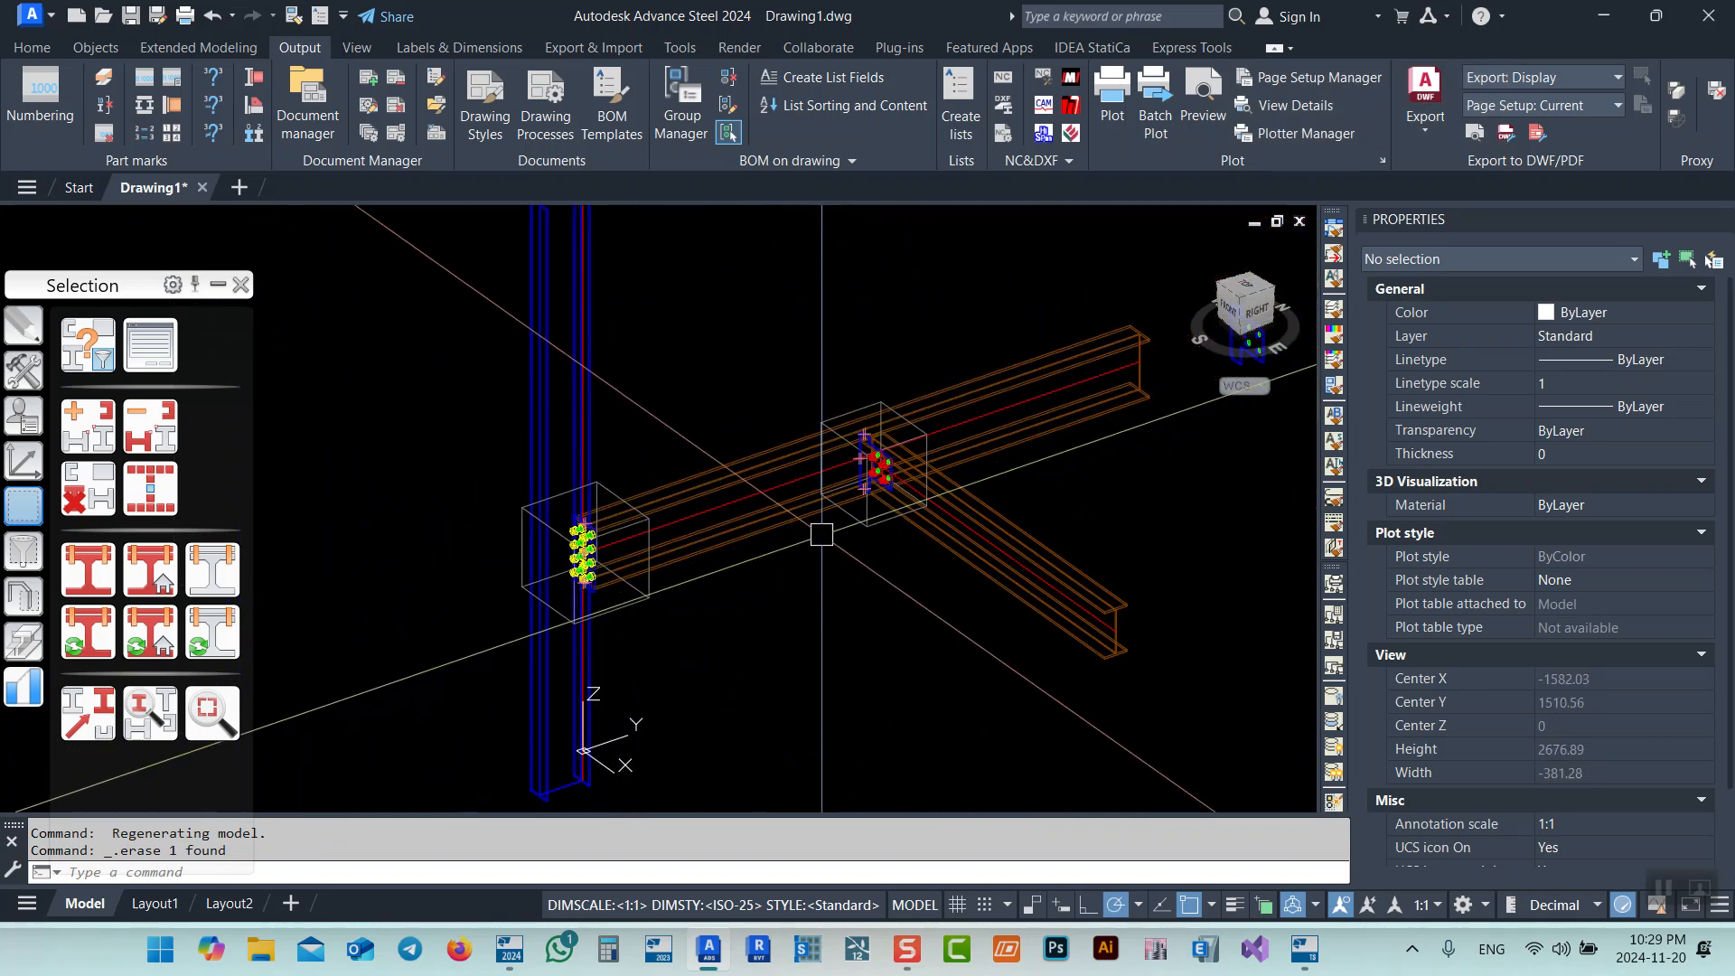
middle_drag(691, 561, 645, 581)
scroll(542, 602, up, 6)
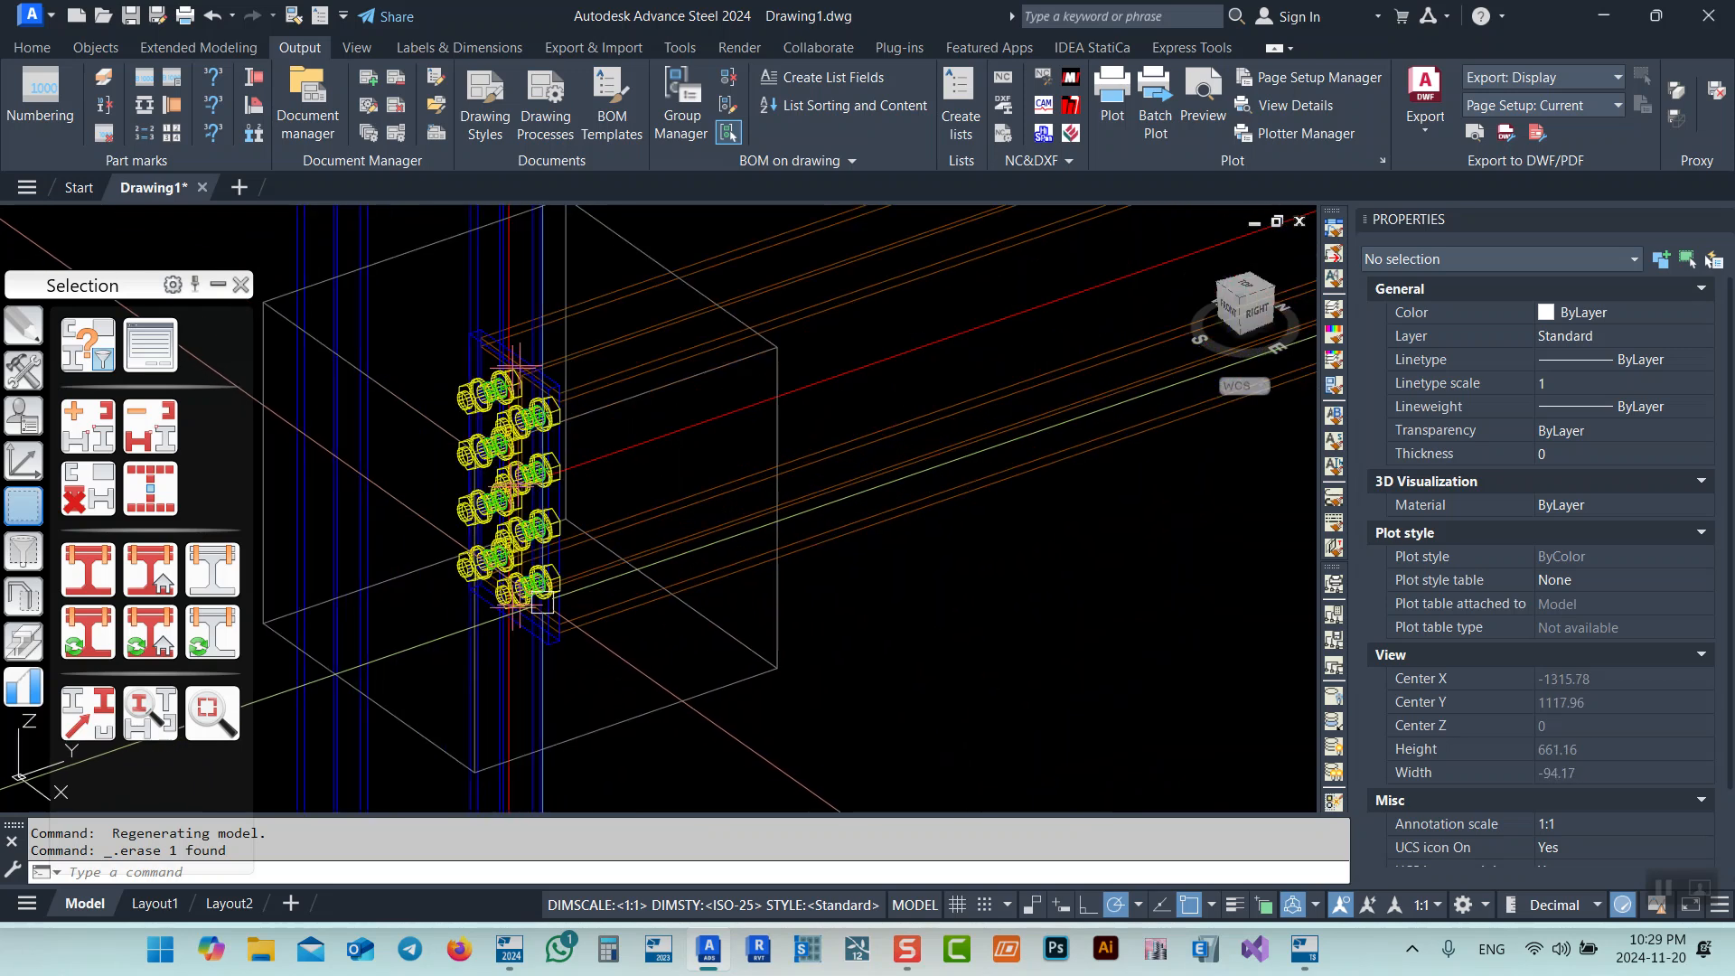
scroll(633, 614, down, 4)
scroll(659, 622, down, 3)
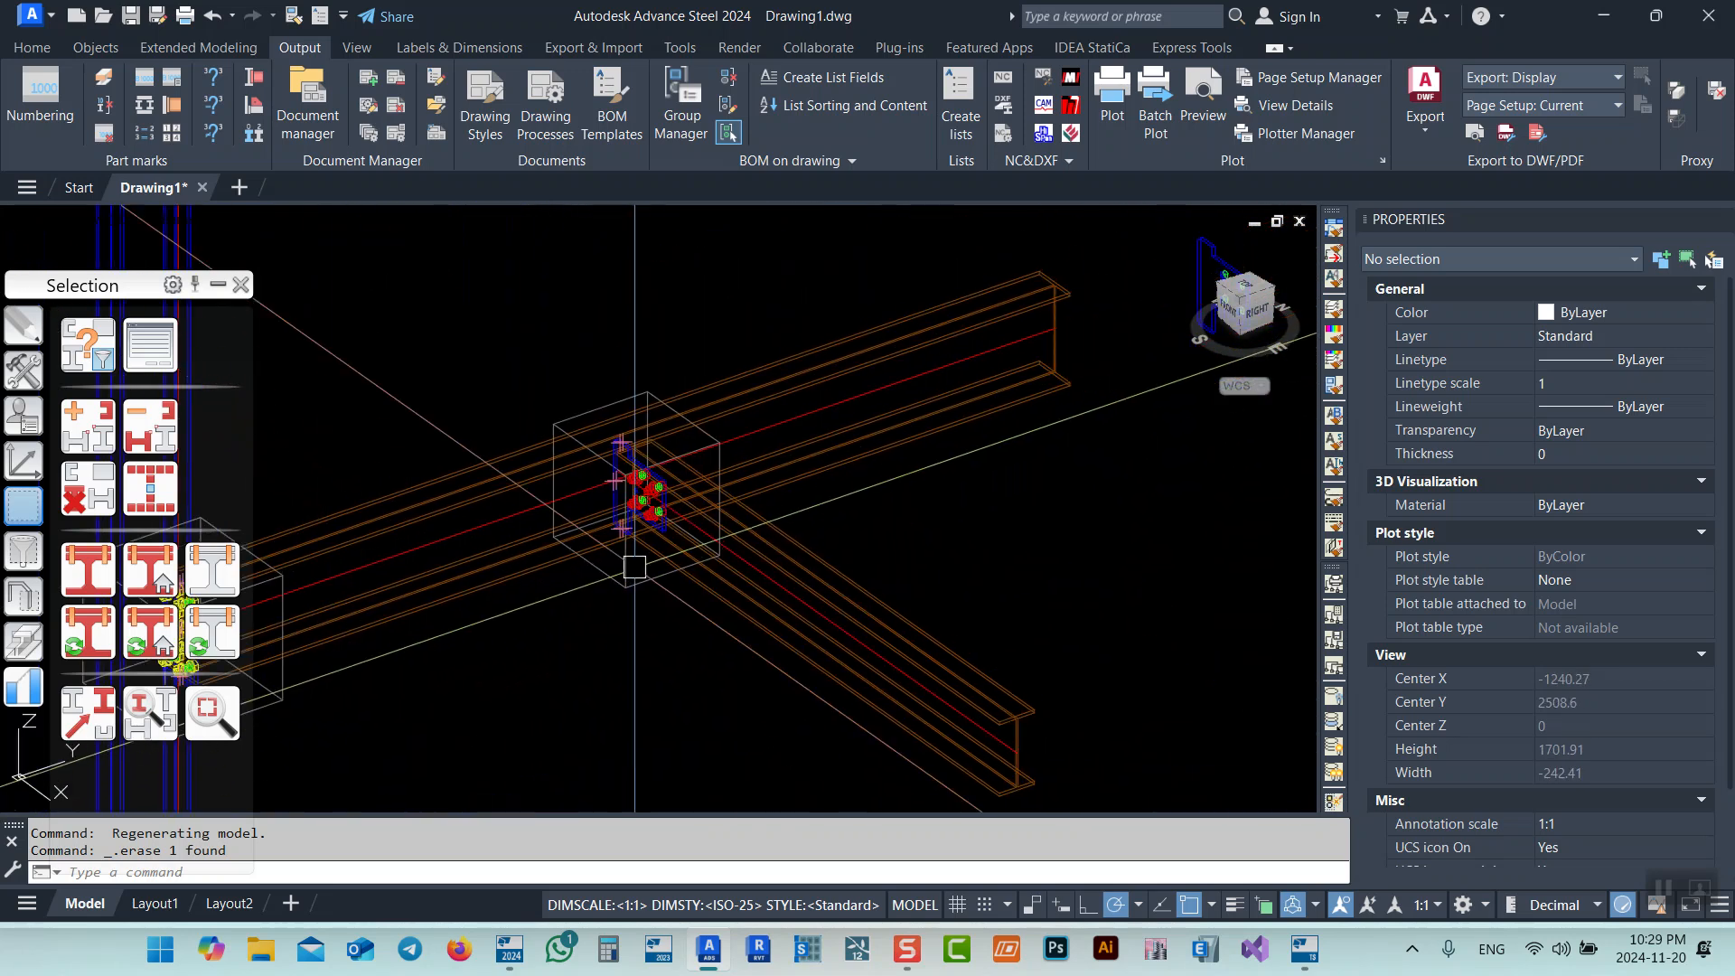
middle_drag(595, 556, 698, 543)
scroll(694, 515, up, 10)
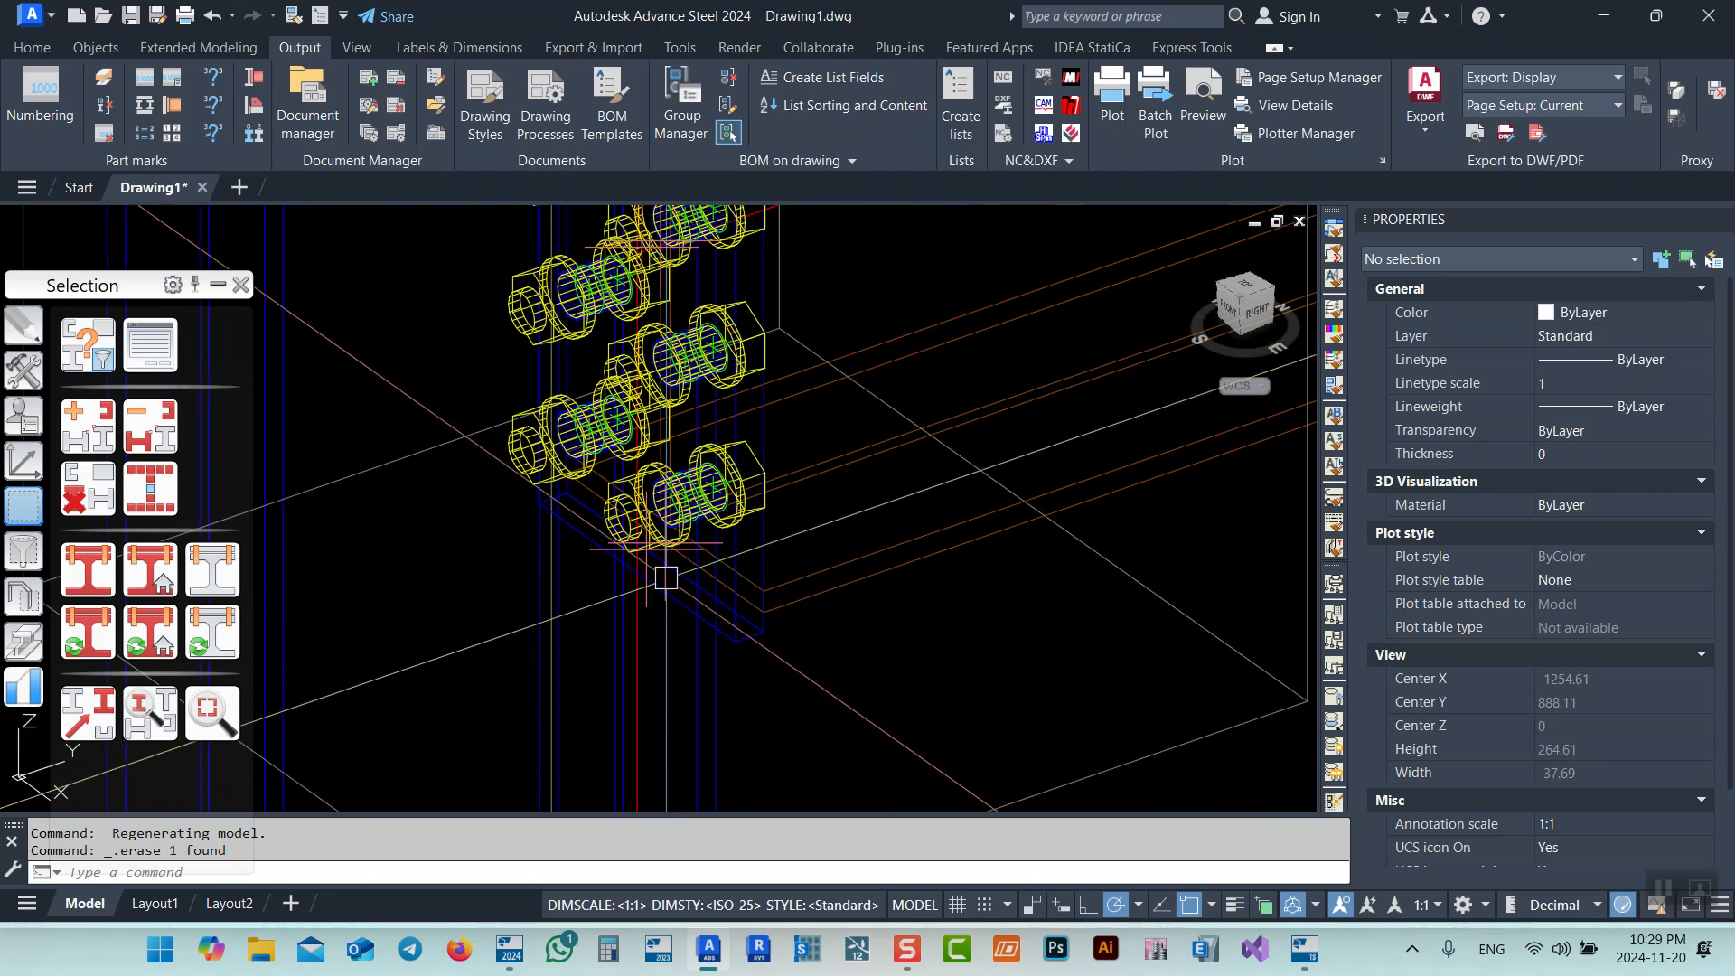
scroll(667, 578, down, 2)
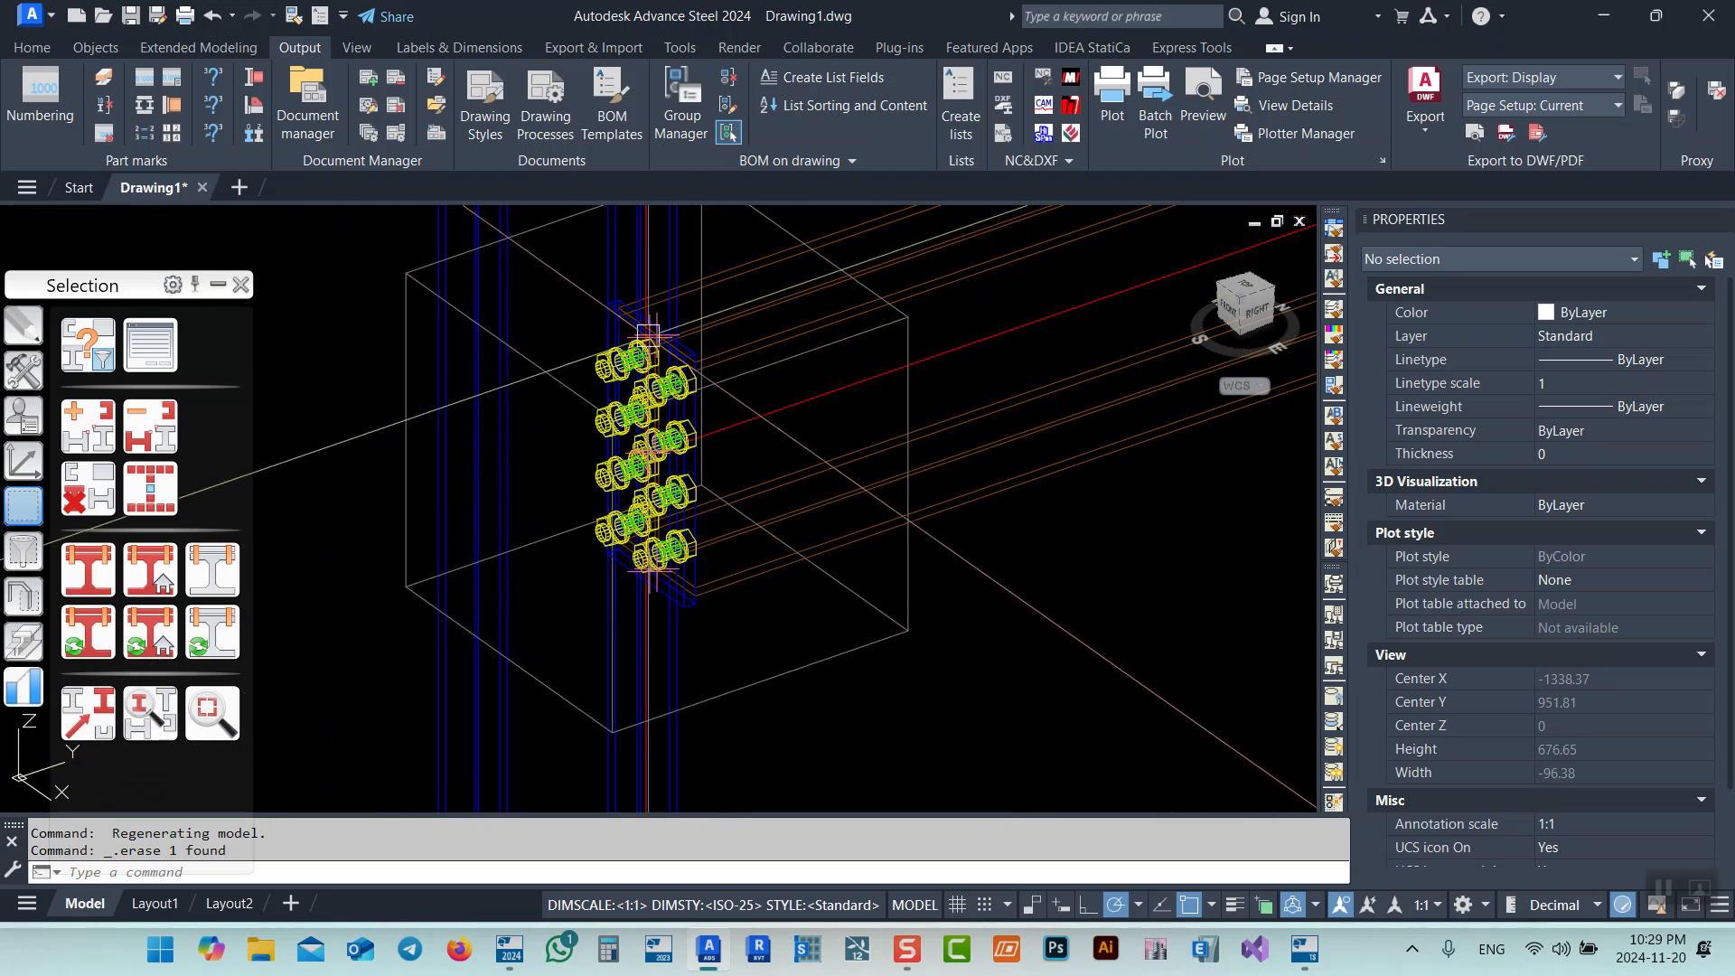
scroll(651, 337, up, 2)
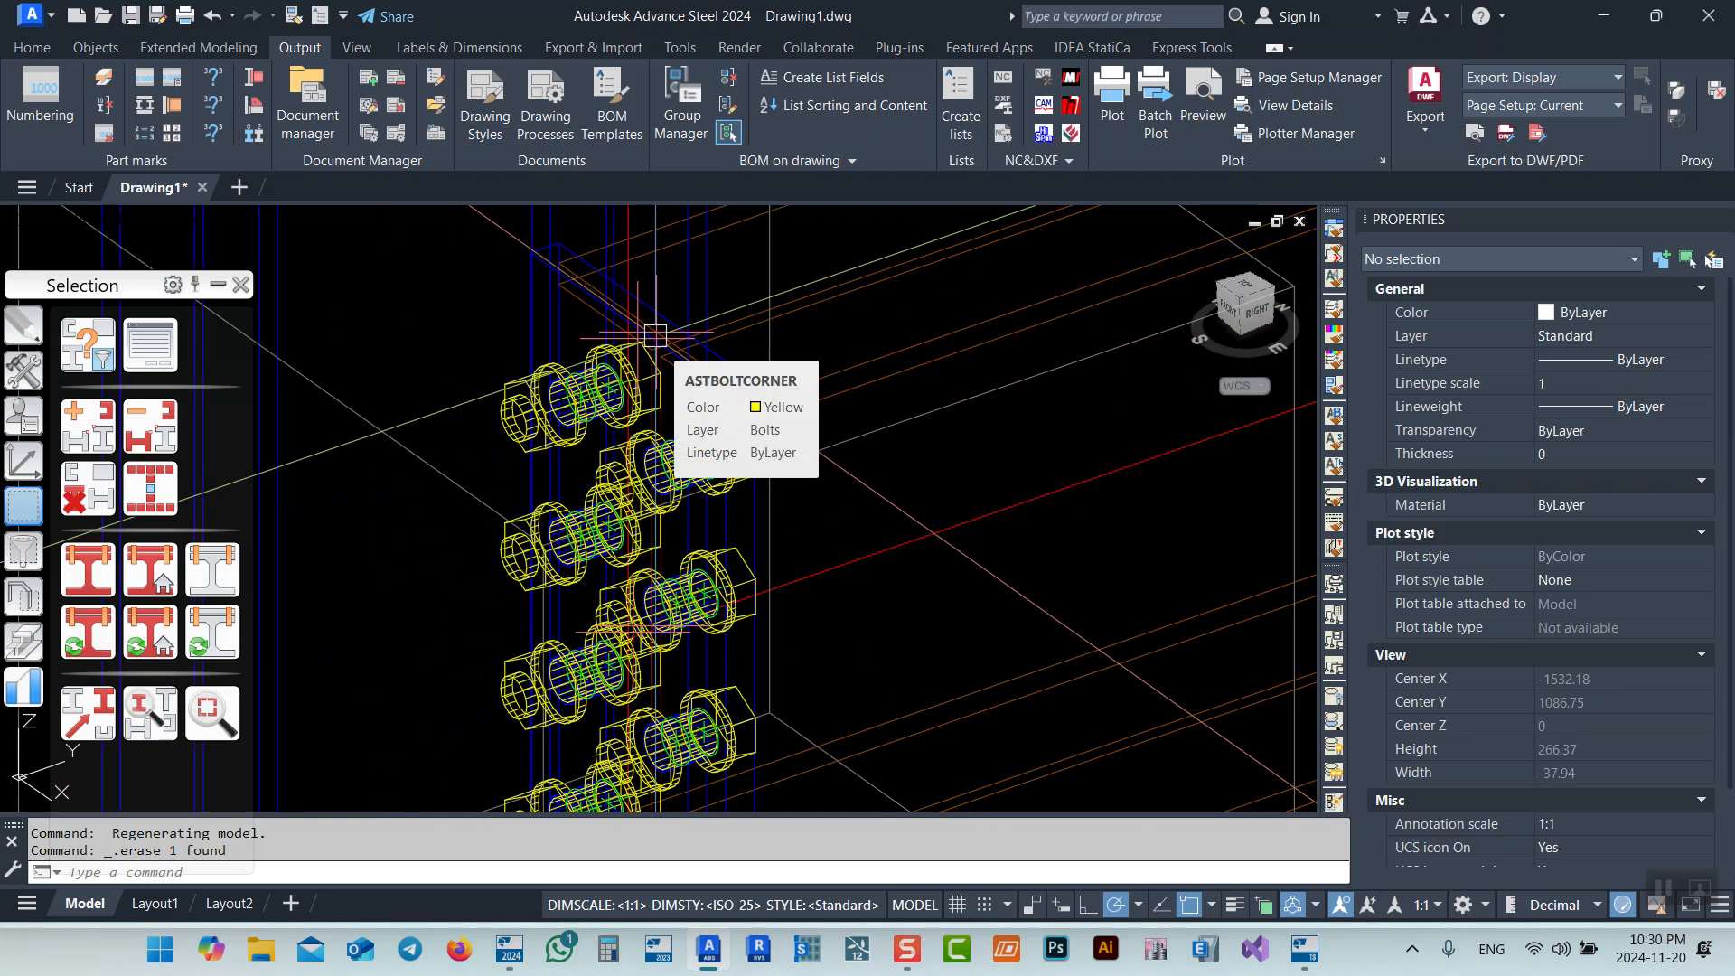
scroll(655, 335, down, 8)
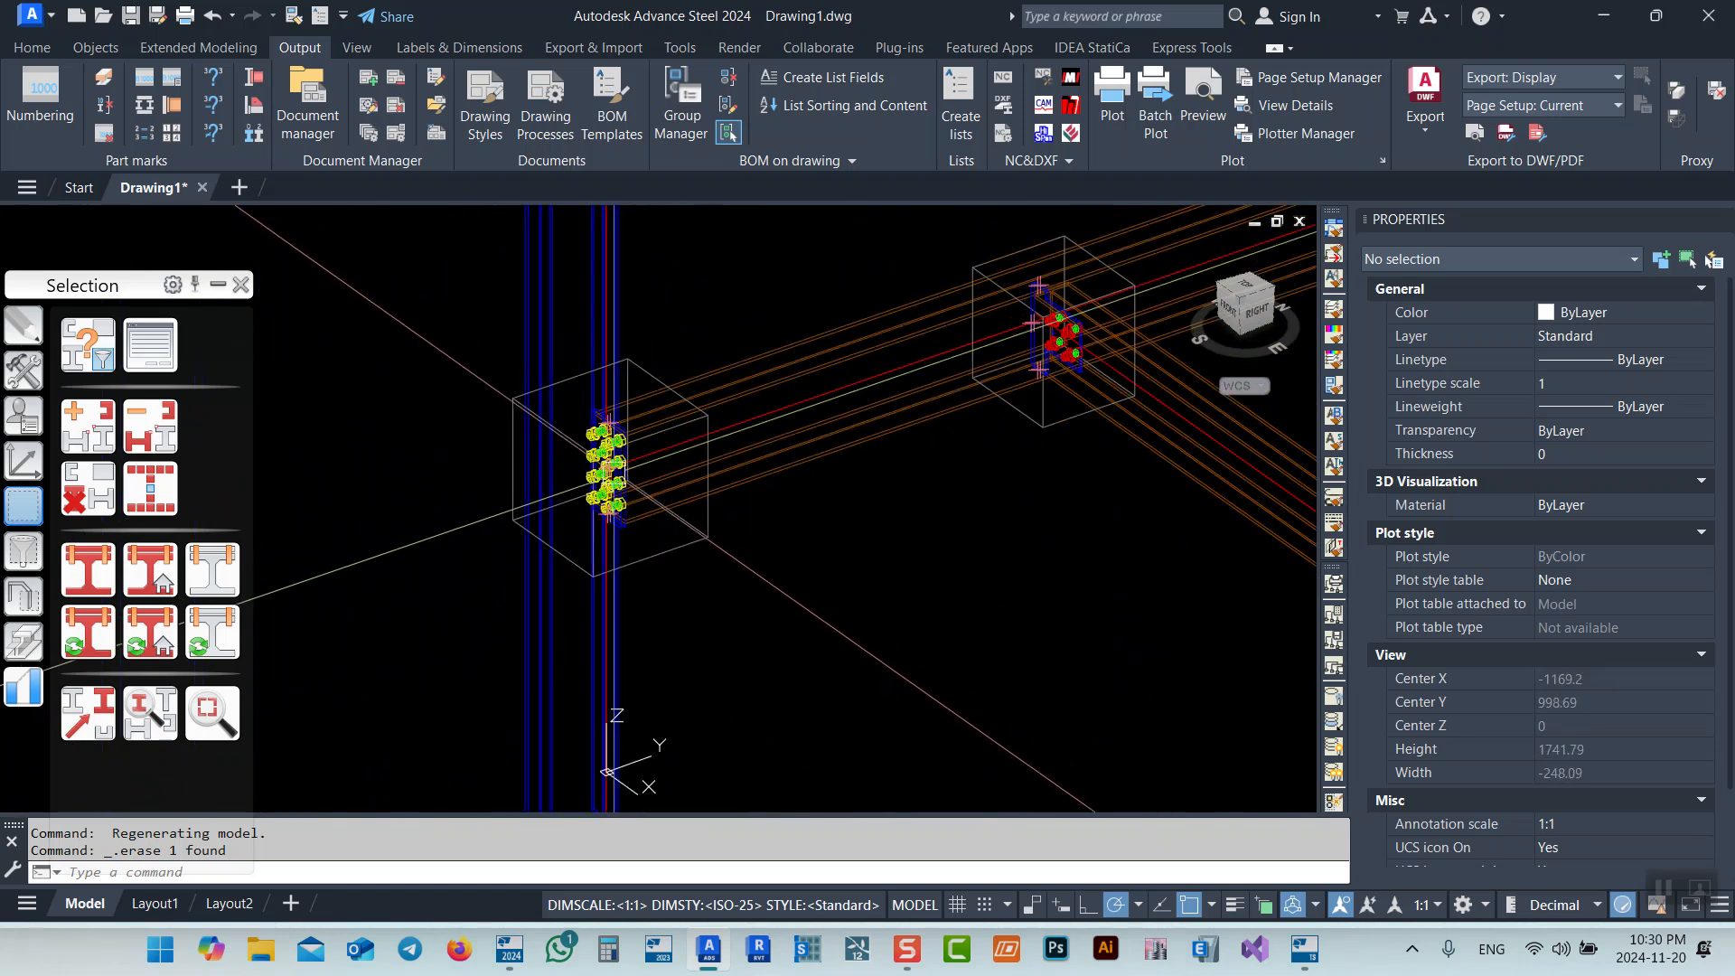
scroll(753, 539, down, 4)
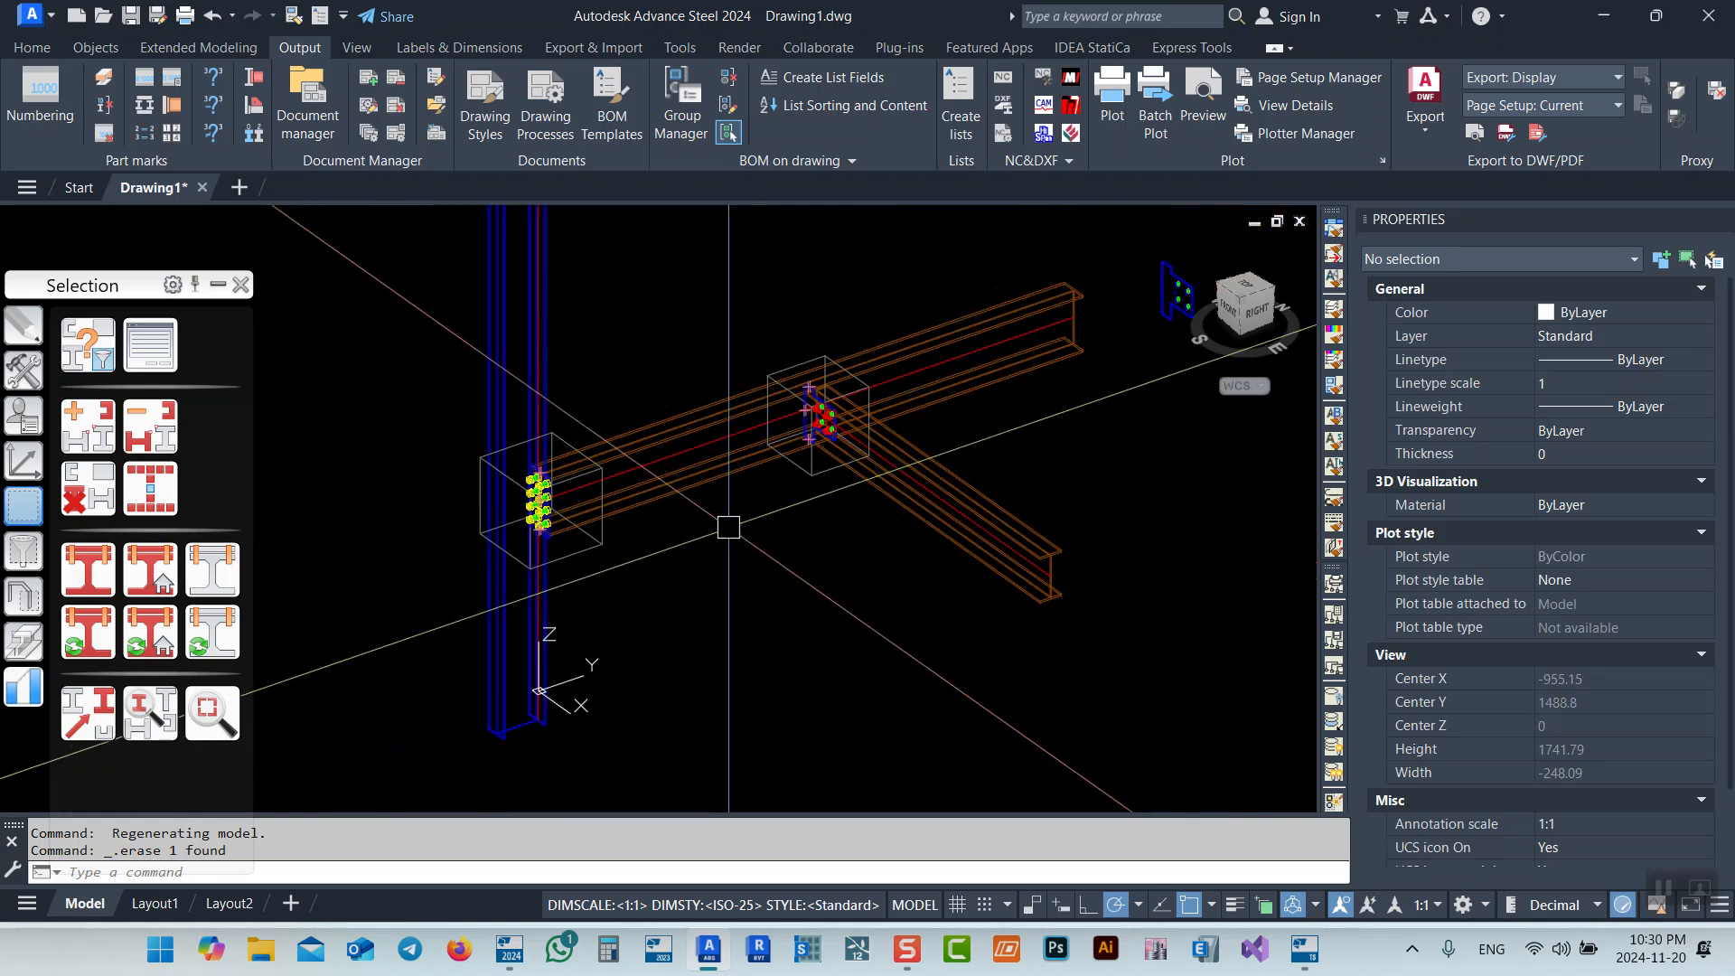
shift+middle_drag(1161, 386, 265, 258)
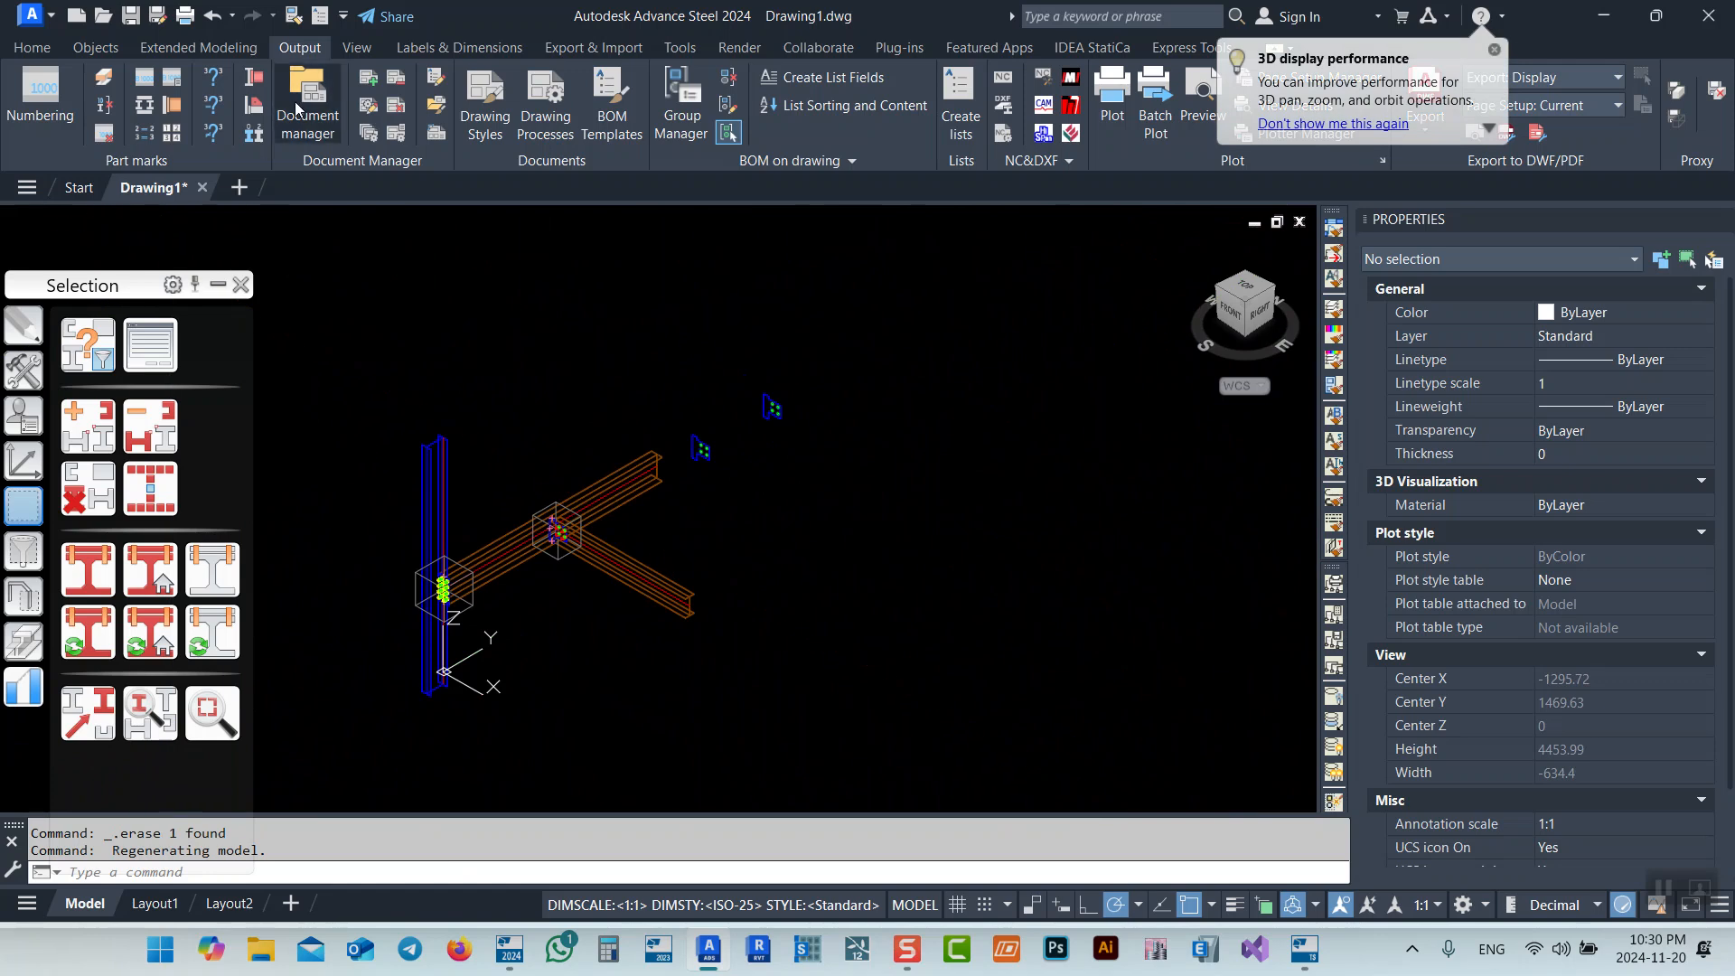
Force-update the details requiring update and their labels in the Document Manager, and open the detail drawing A-1-3.dwg
click(298, 107)
click(795, 311)
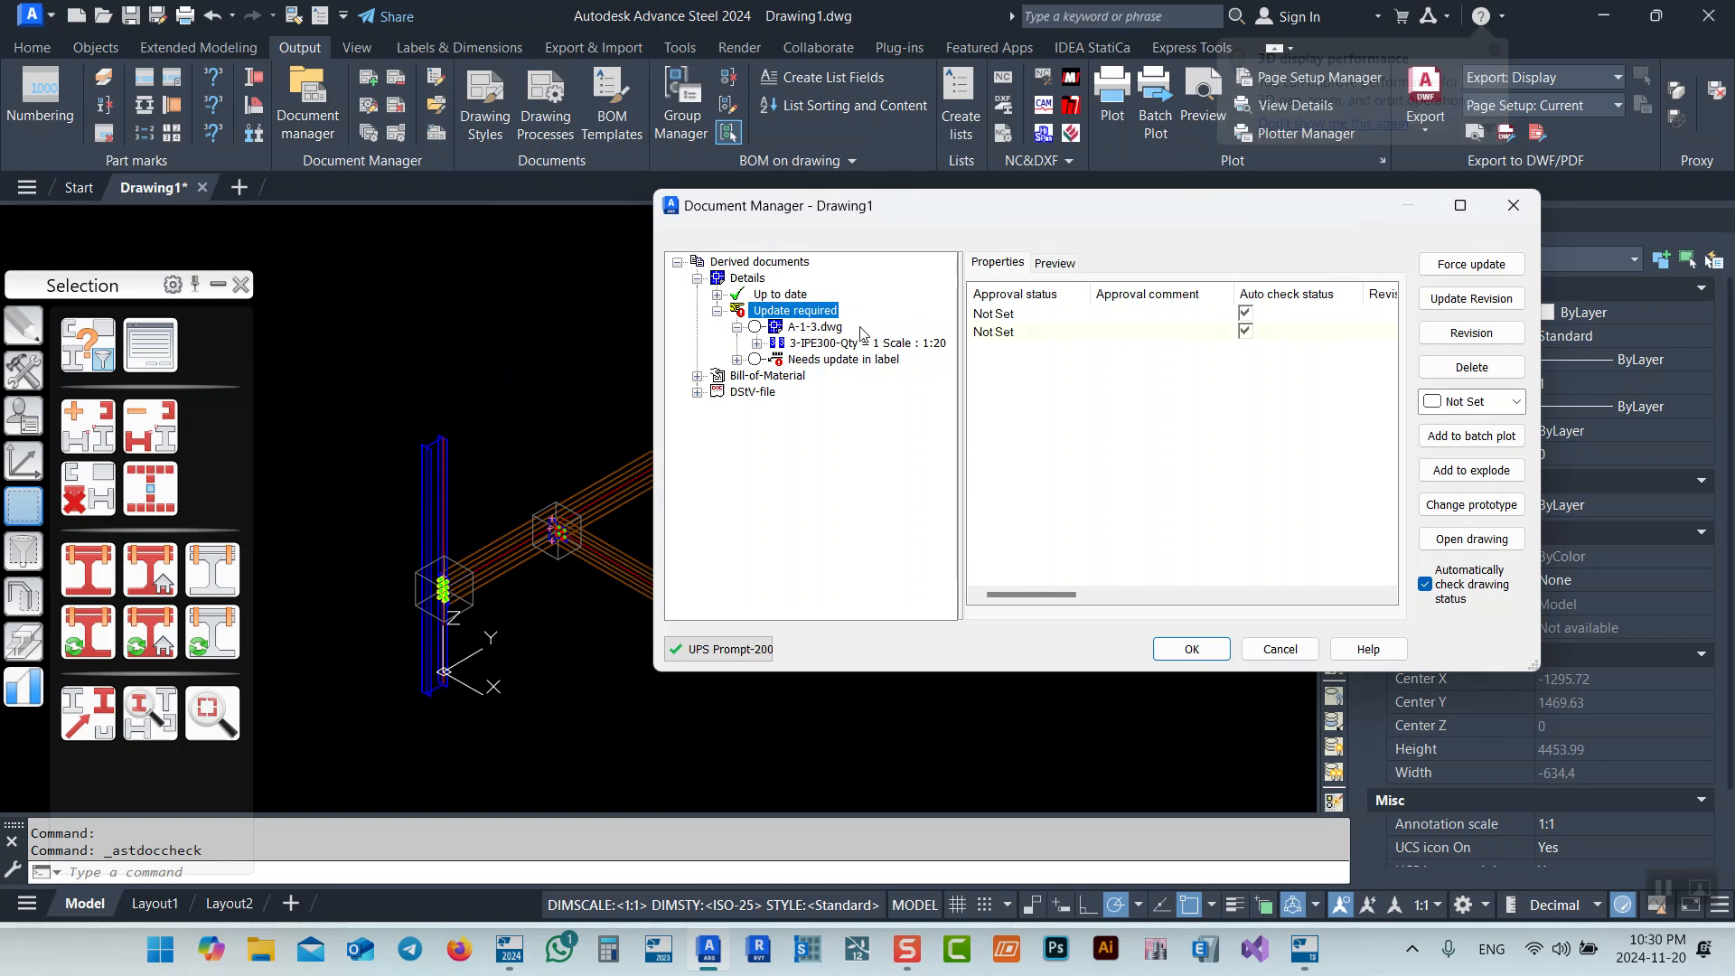
click(1442, 273)
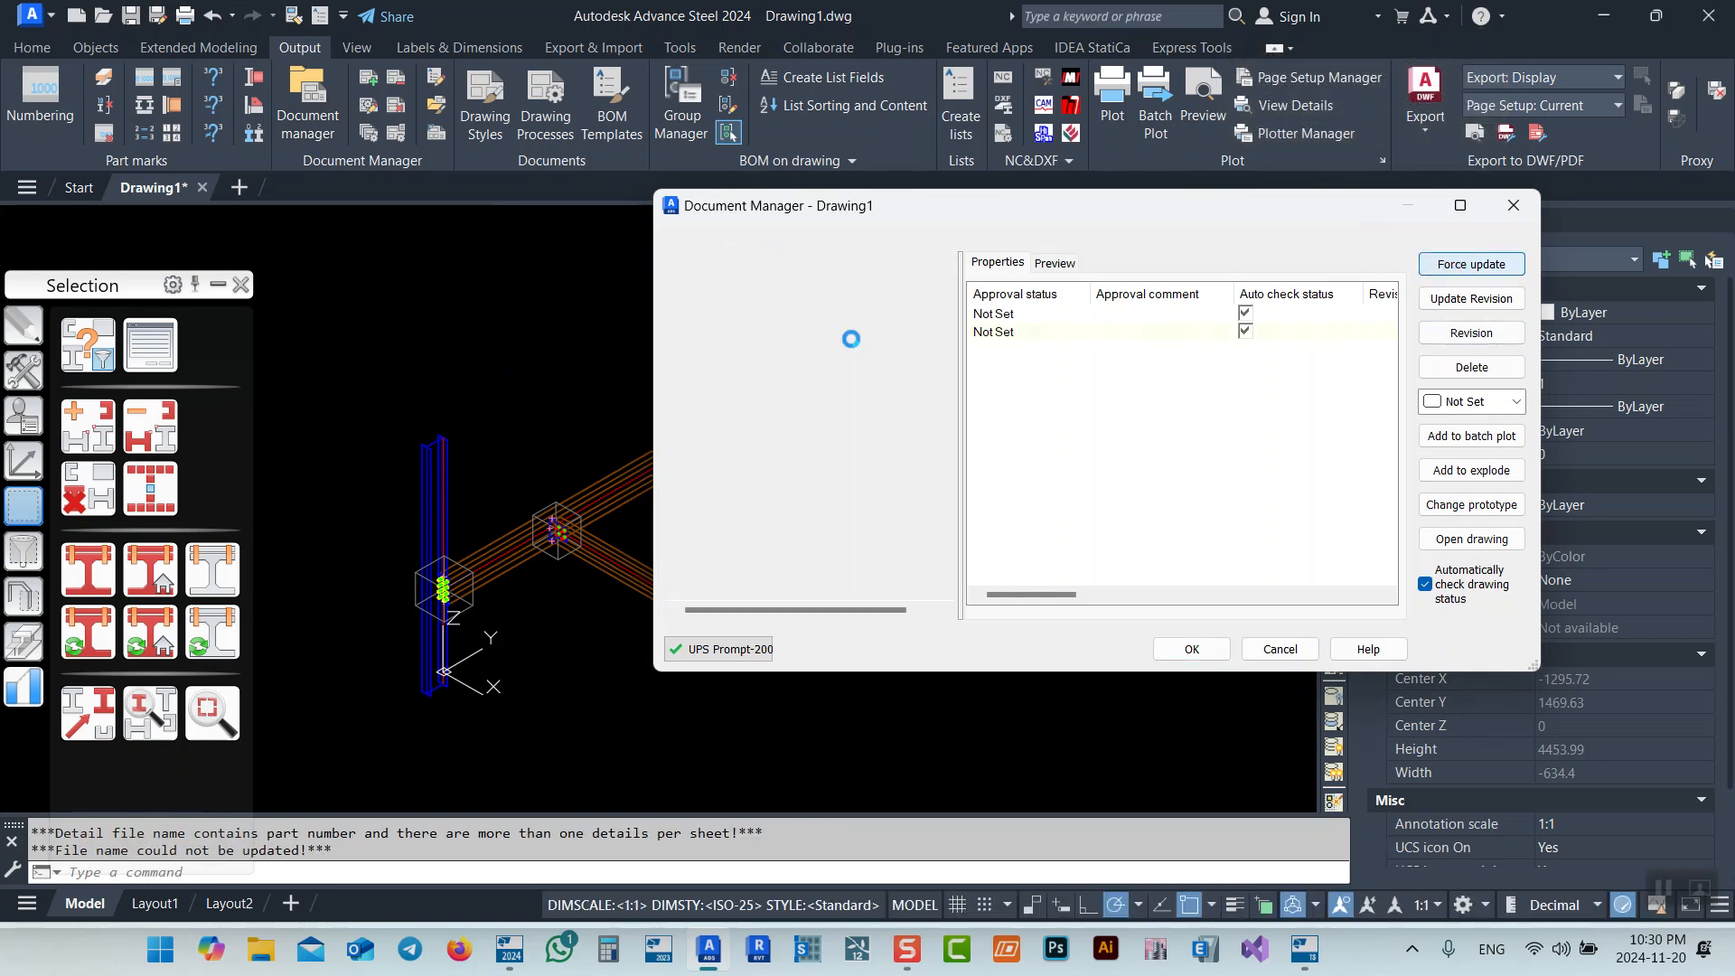
click(1437, 303)
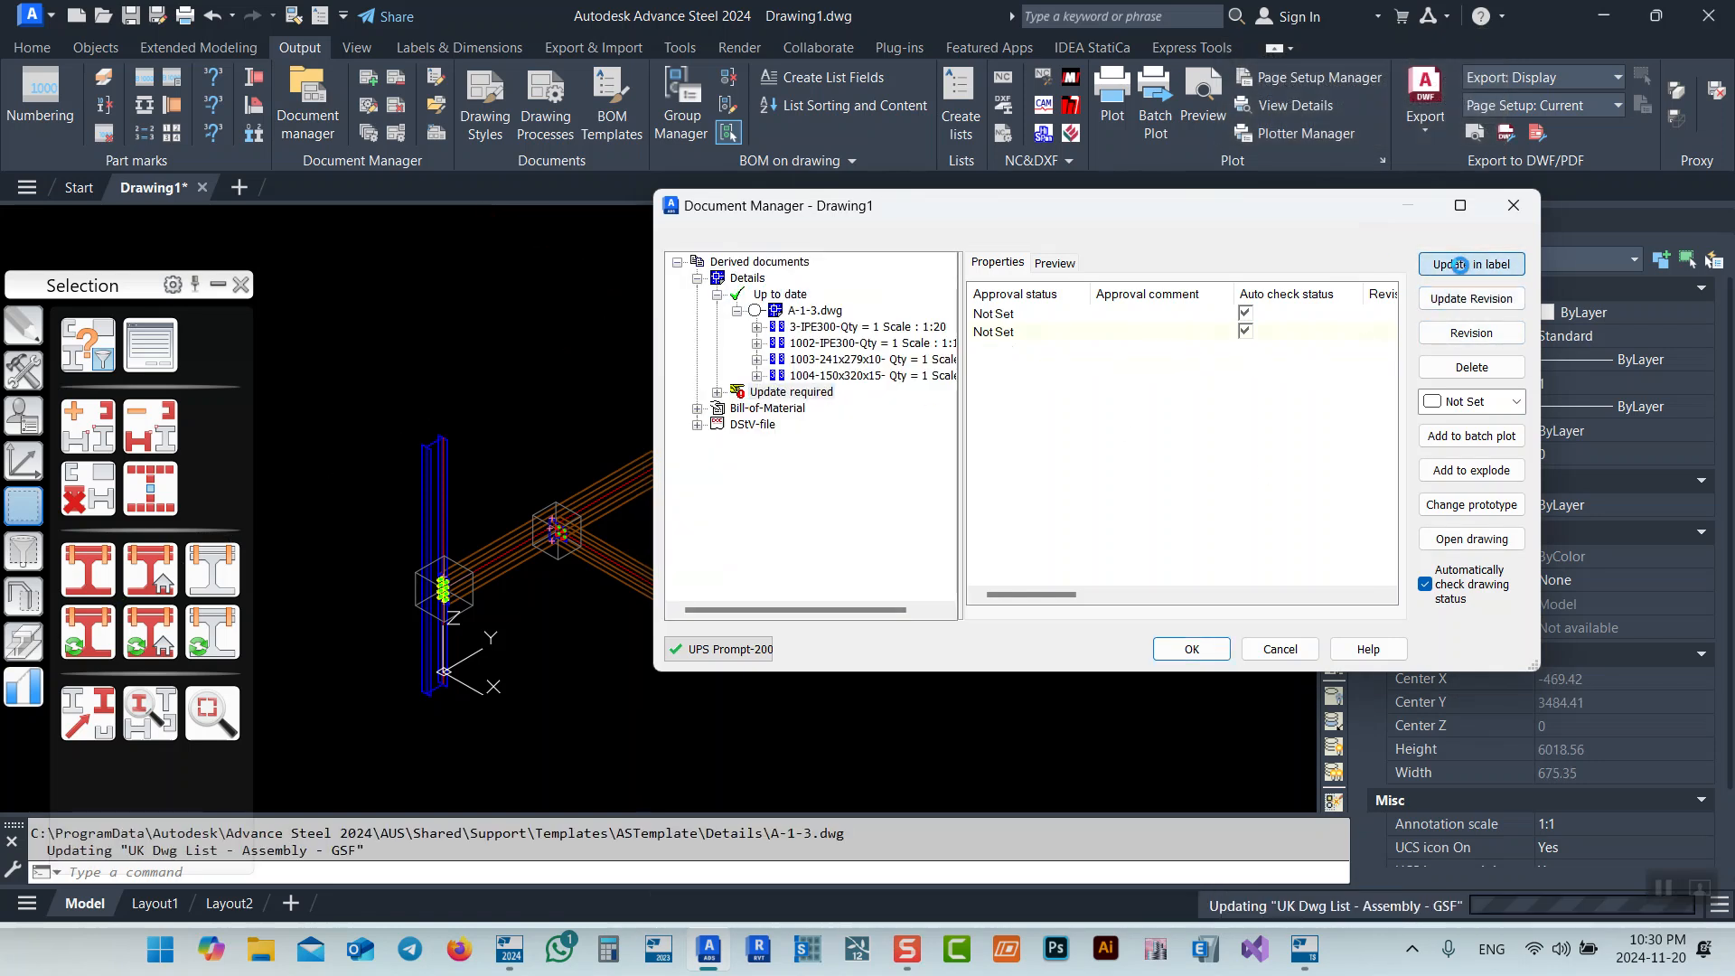
double_click(809, 310)
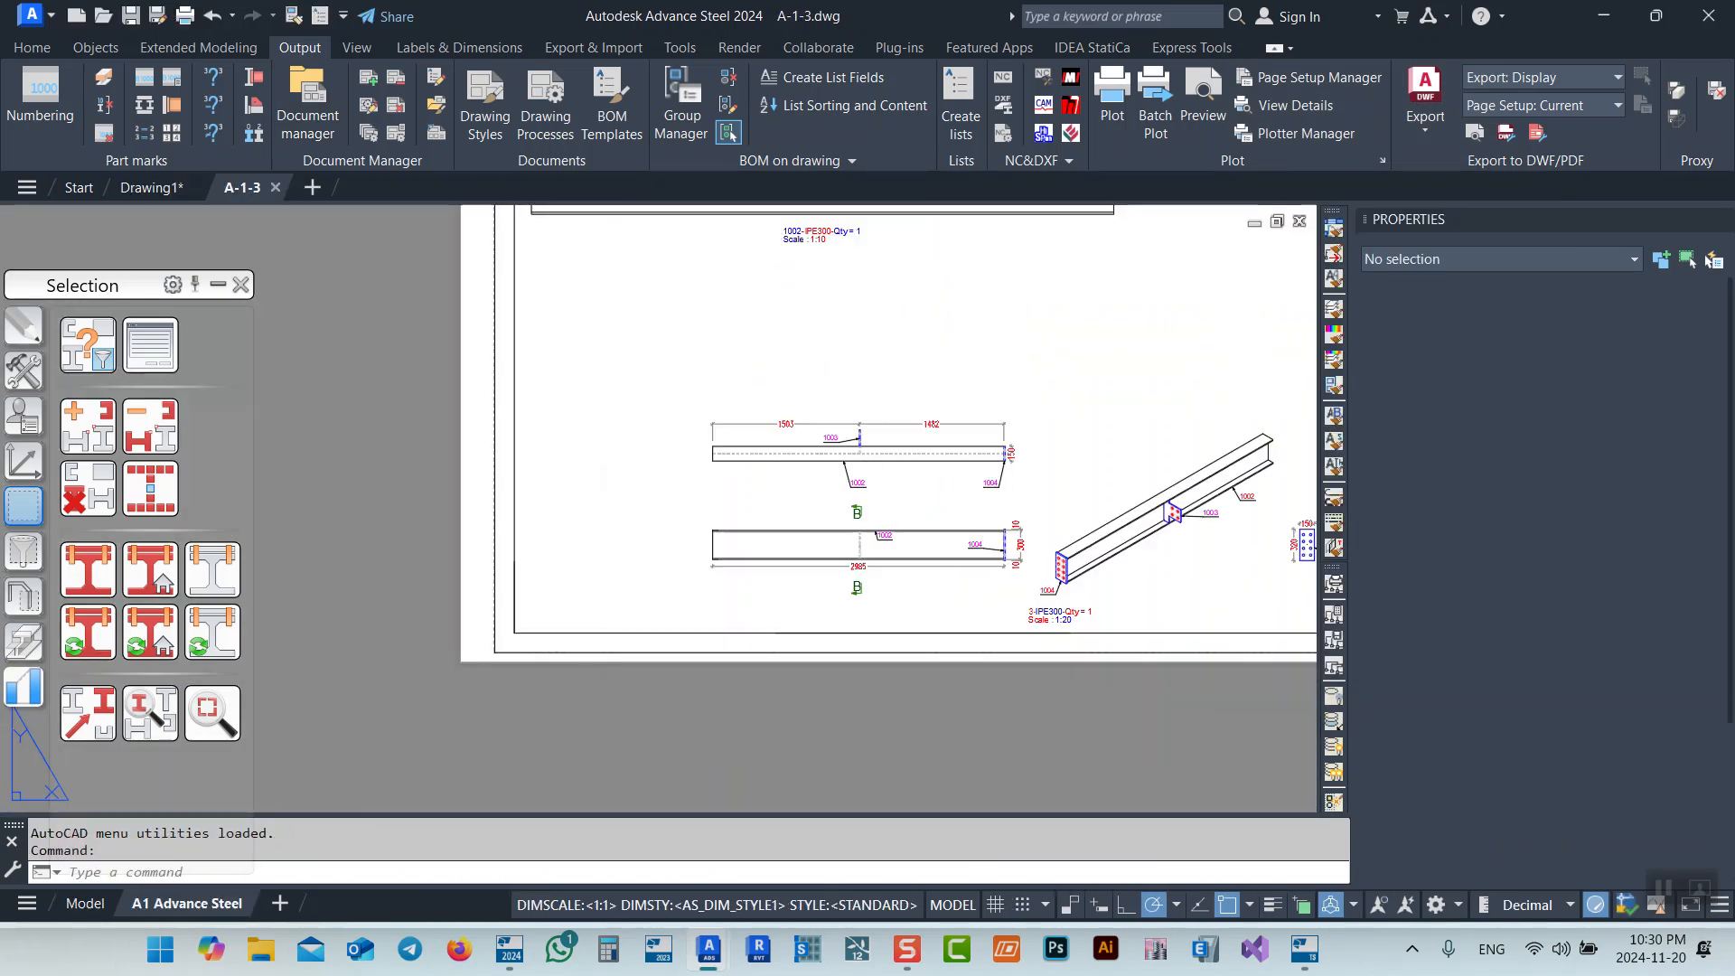
Examine the assembly views, section B-B and the single-part details of plates 1003 and 1004 and beam 1002
middle_drag(1030, 557, 876, 511)
scroll(738, 423, up, 2)
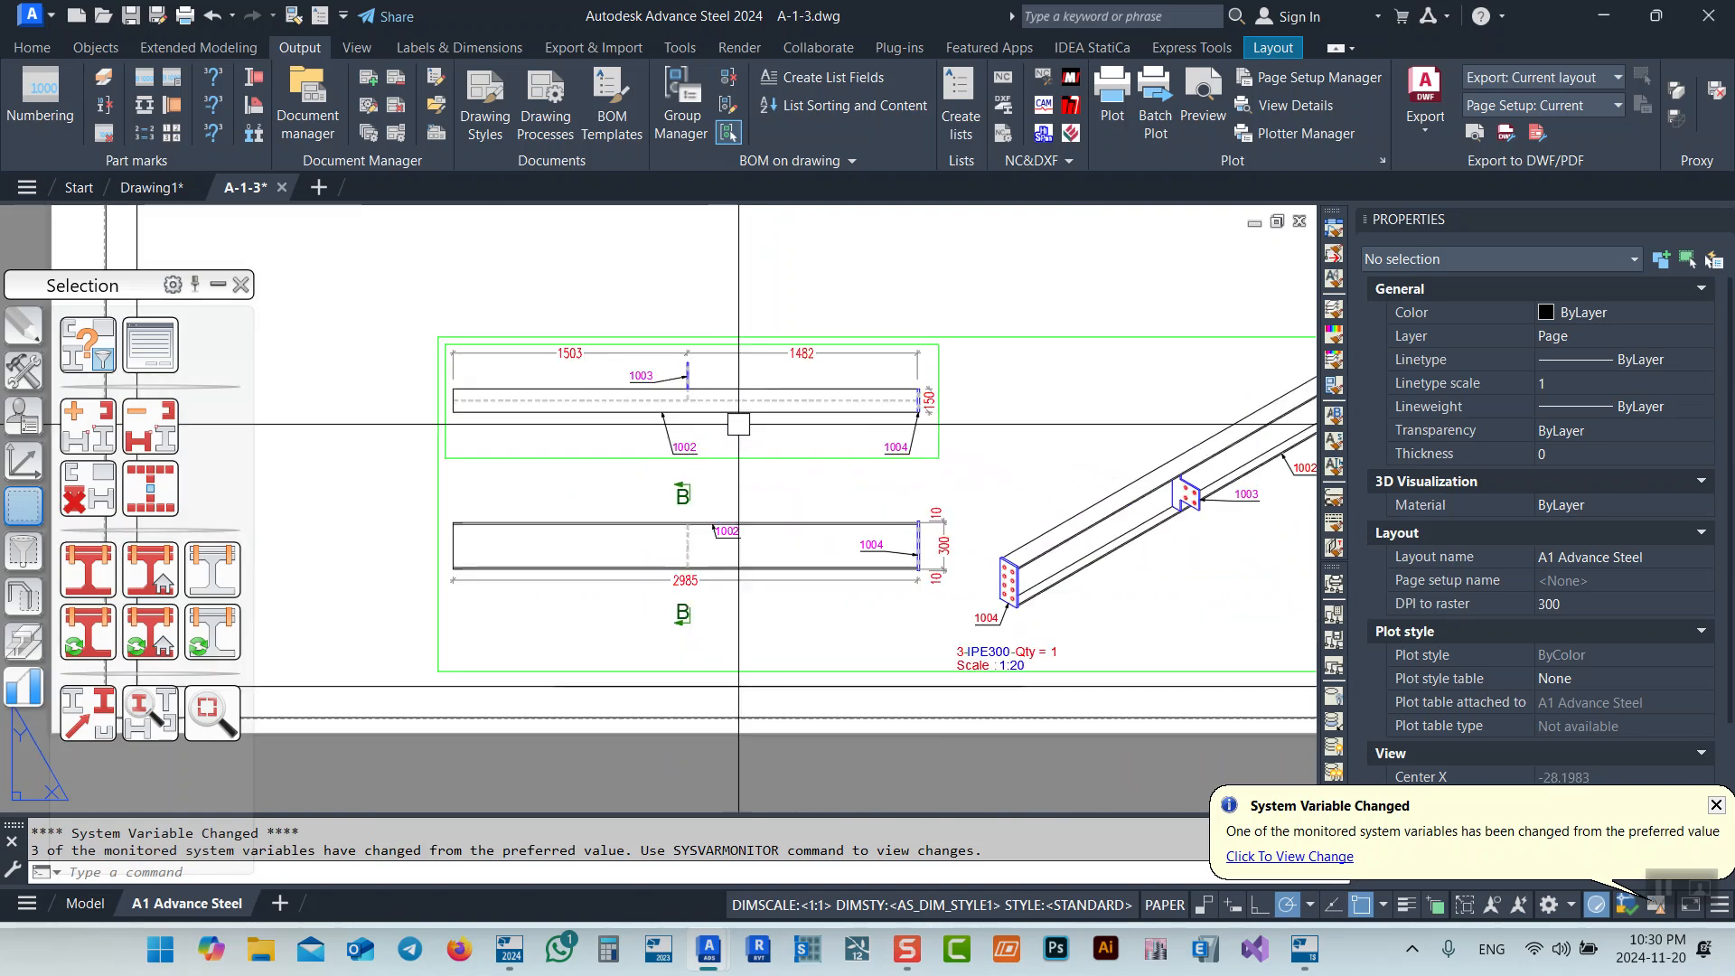
scroll(643, 402, up, 2)
scroll(791, 383, down, 3)
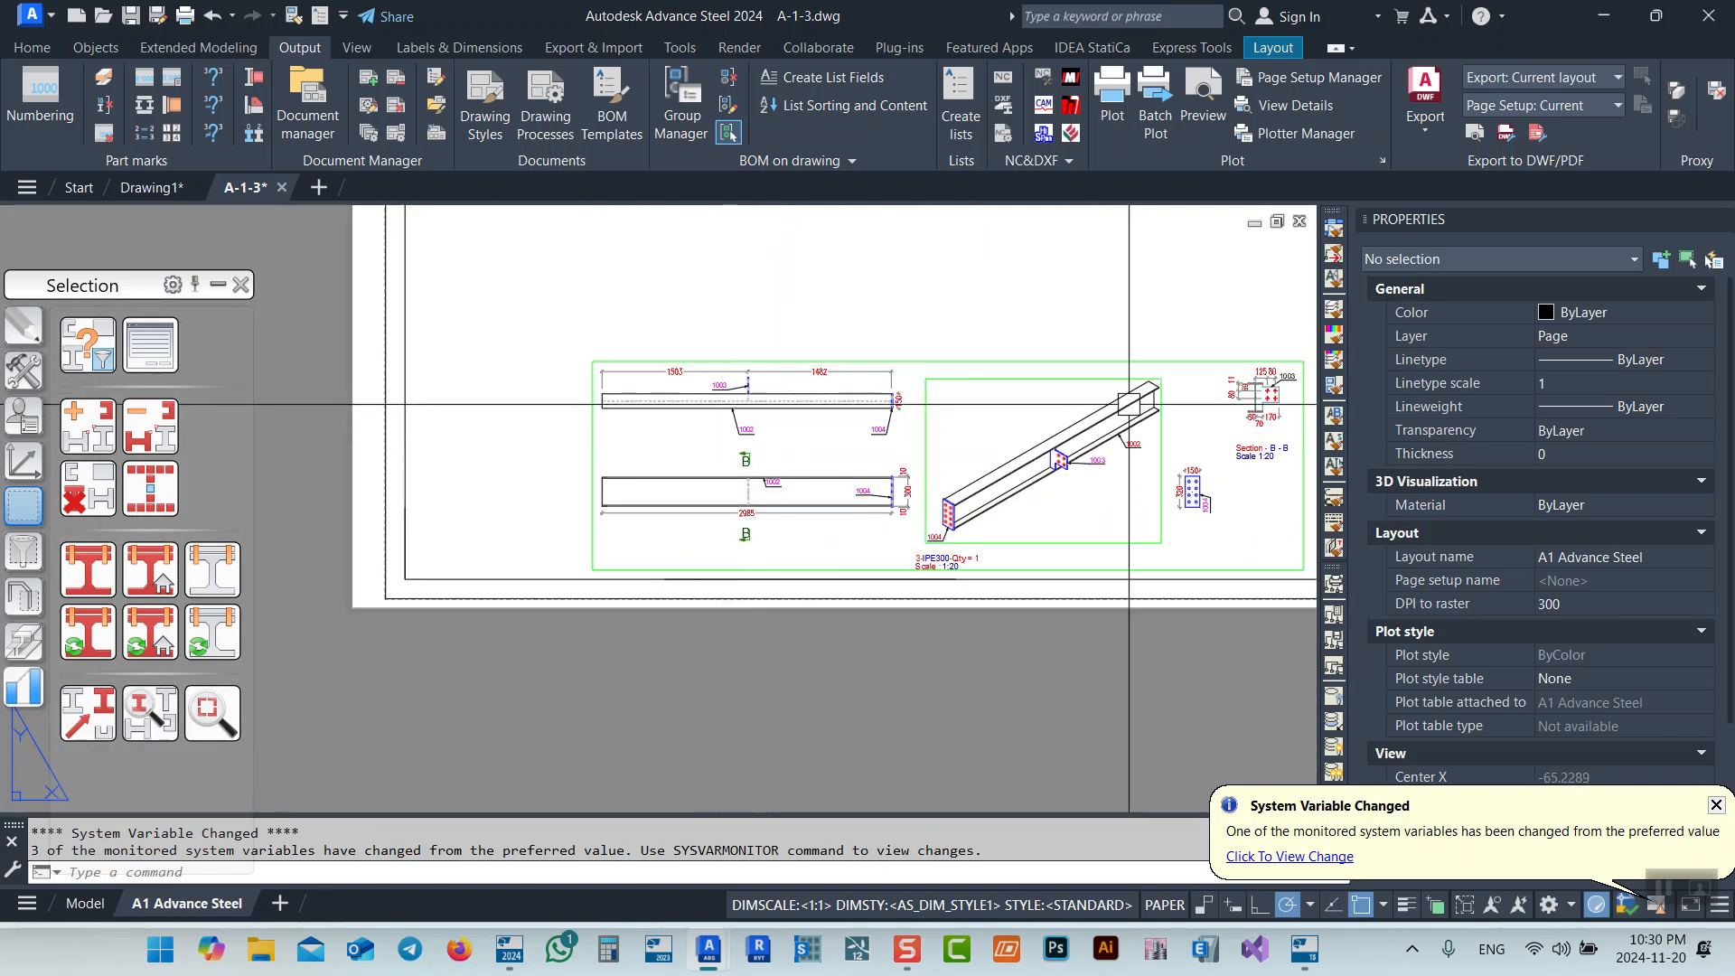
scroll(1000, 395, up, 3)
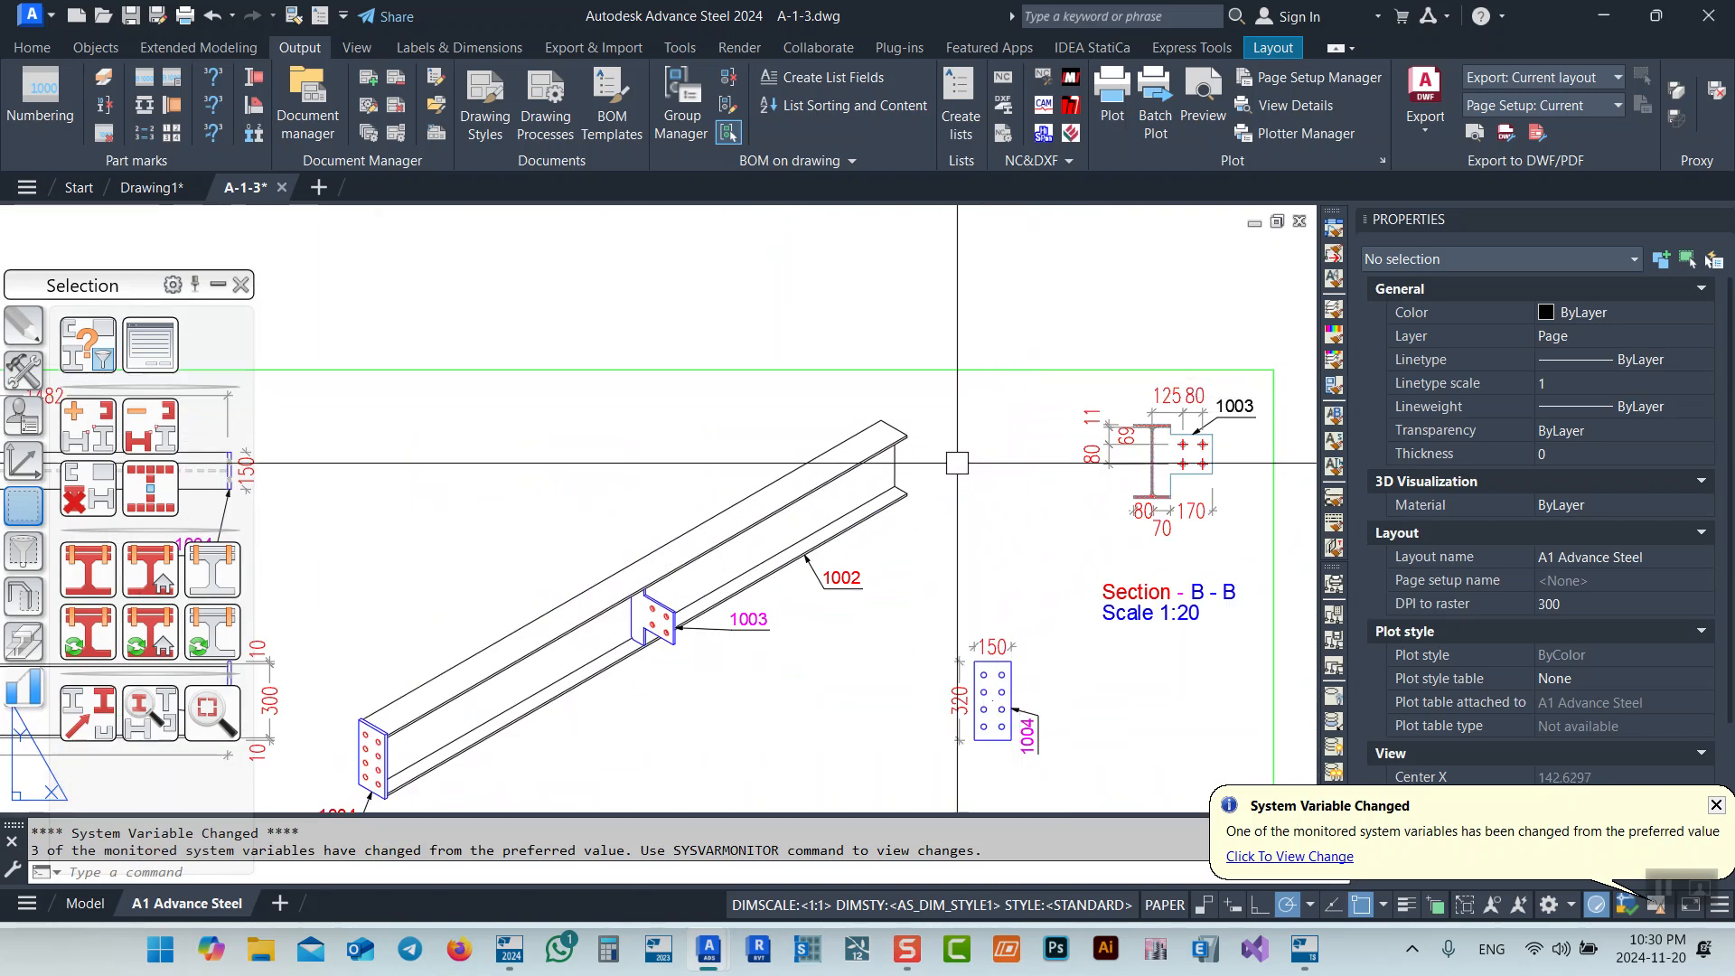
scroll(995, 380, down, 5)
middle_drag(839, 425, 842, 581)
middle_drag(770, 445, 786, 507)
middle_drag(535, 353, 568, 516)
scroll(619, 423, up, 4)
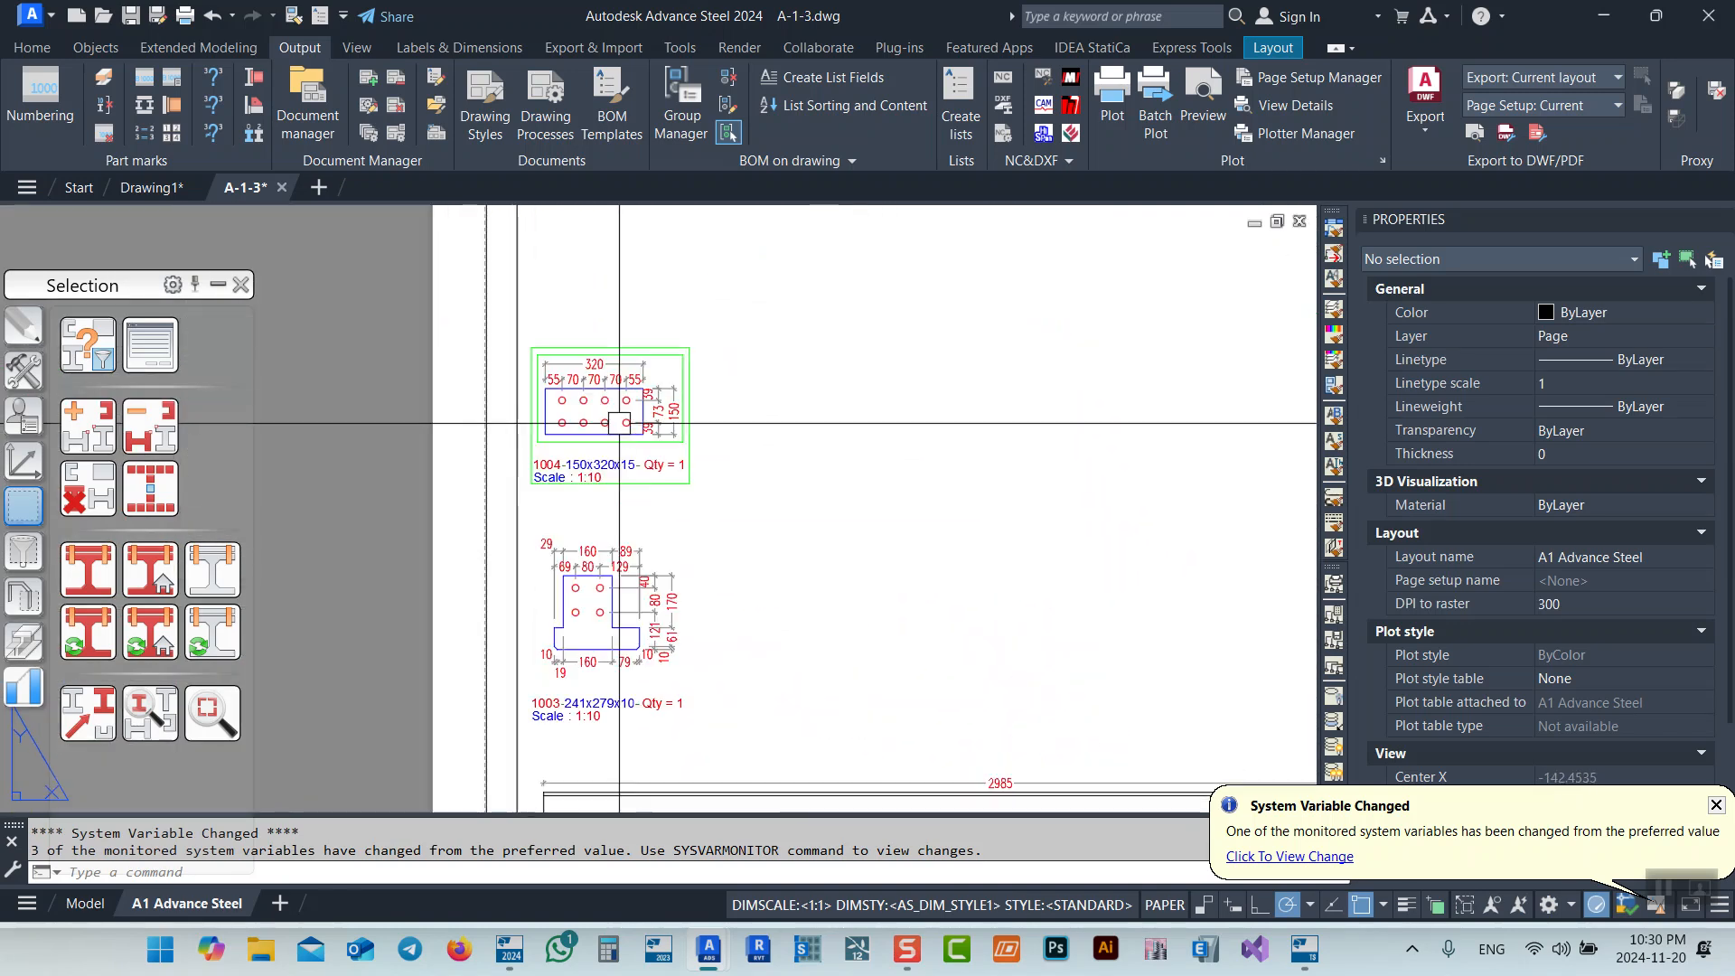
scroll(627, 387, down, 4)
scroll(759, 544, up, 6)
middle_drag(872, 643, 832, 349)
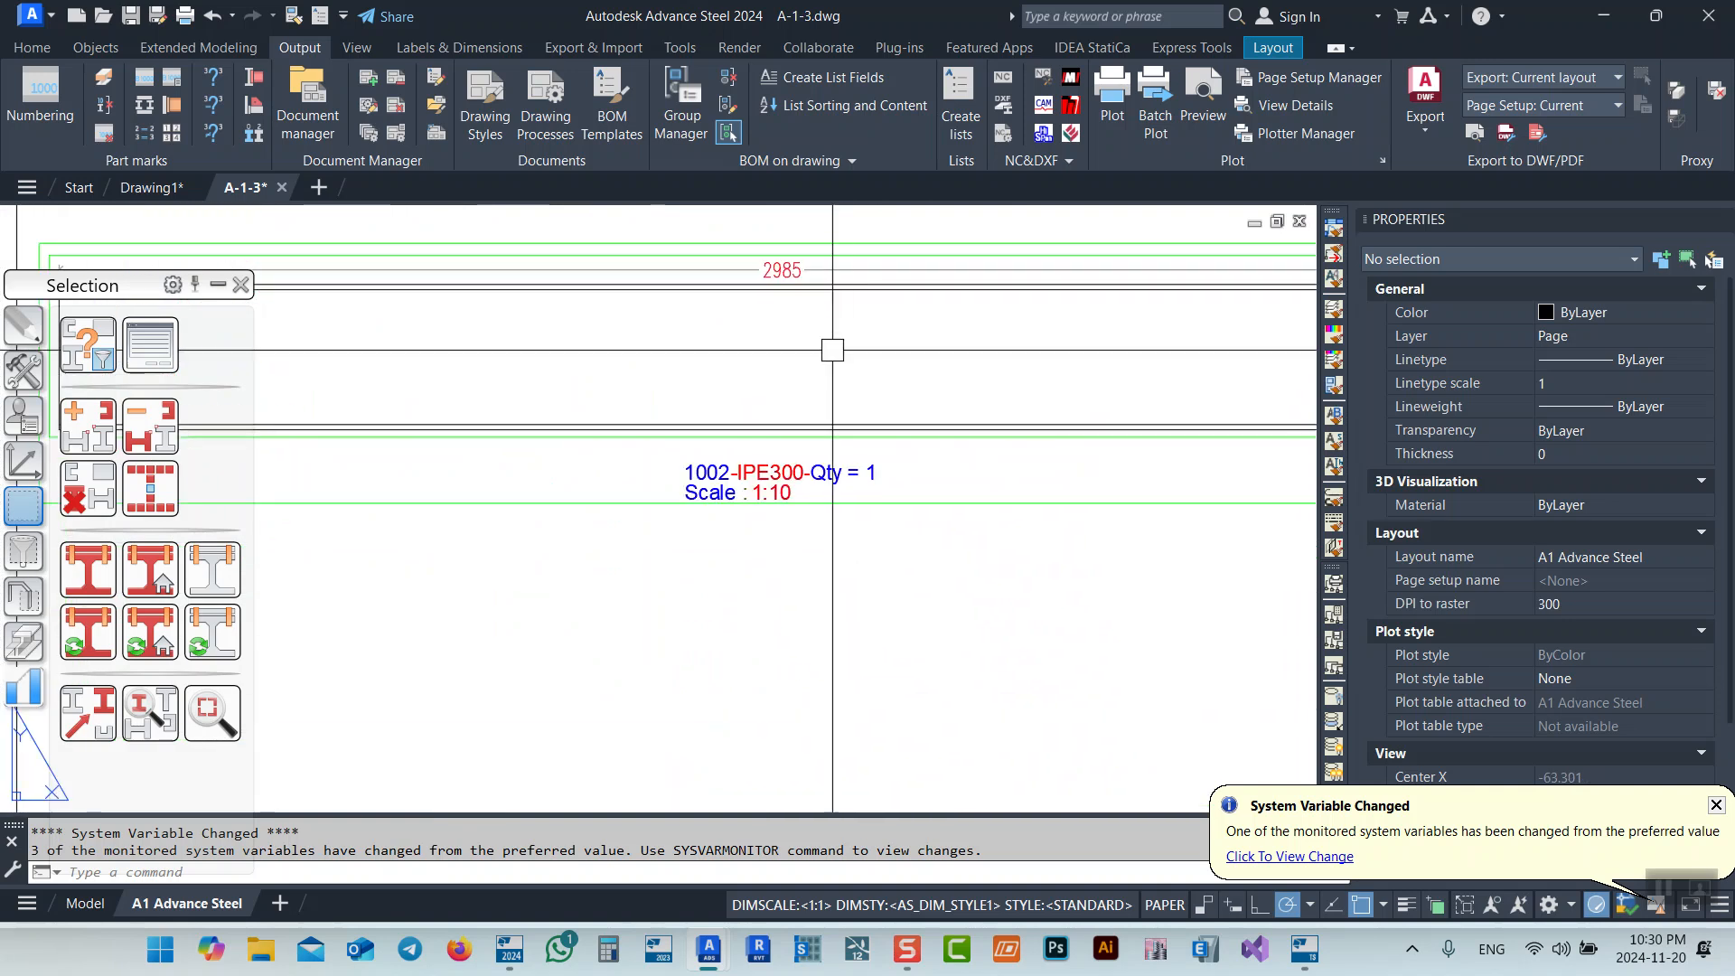
scroll(761, 395, down, 6)
scroll(887, 619, up, 6)
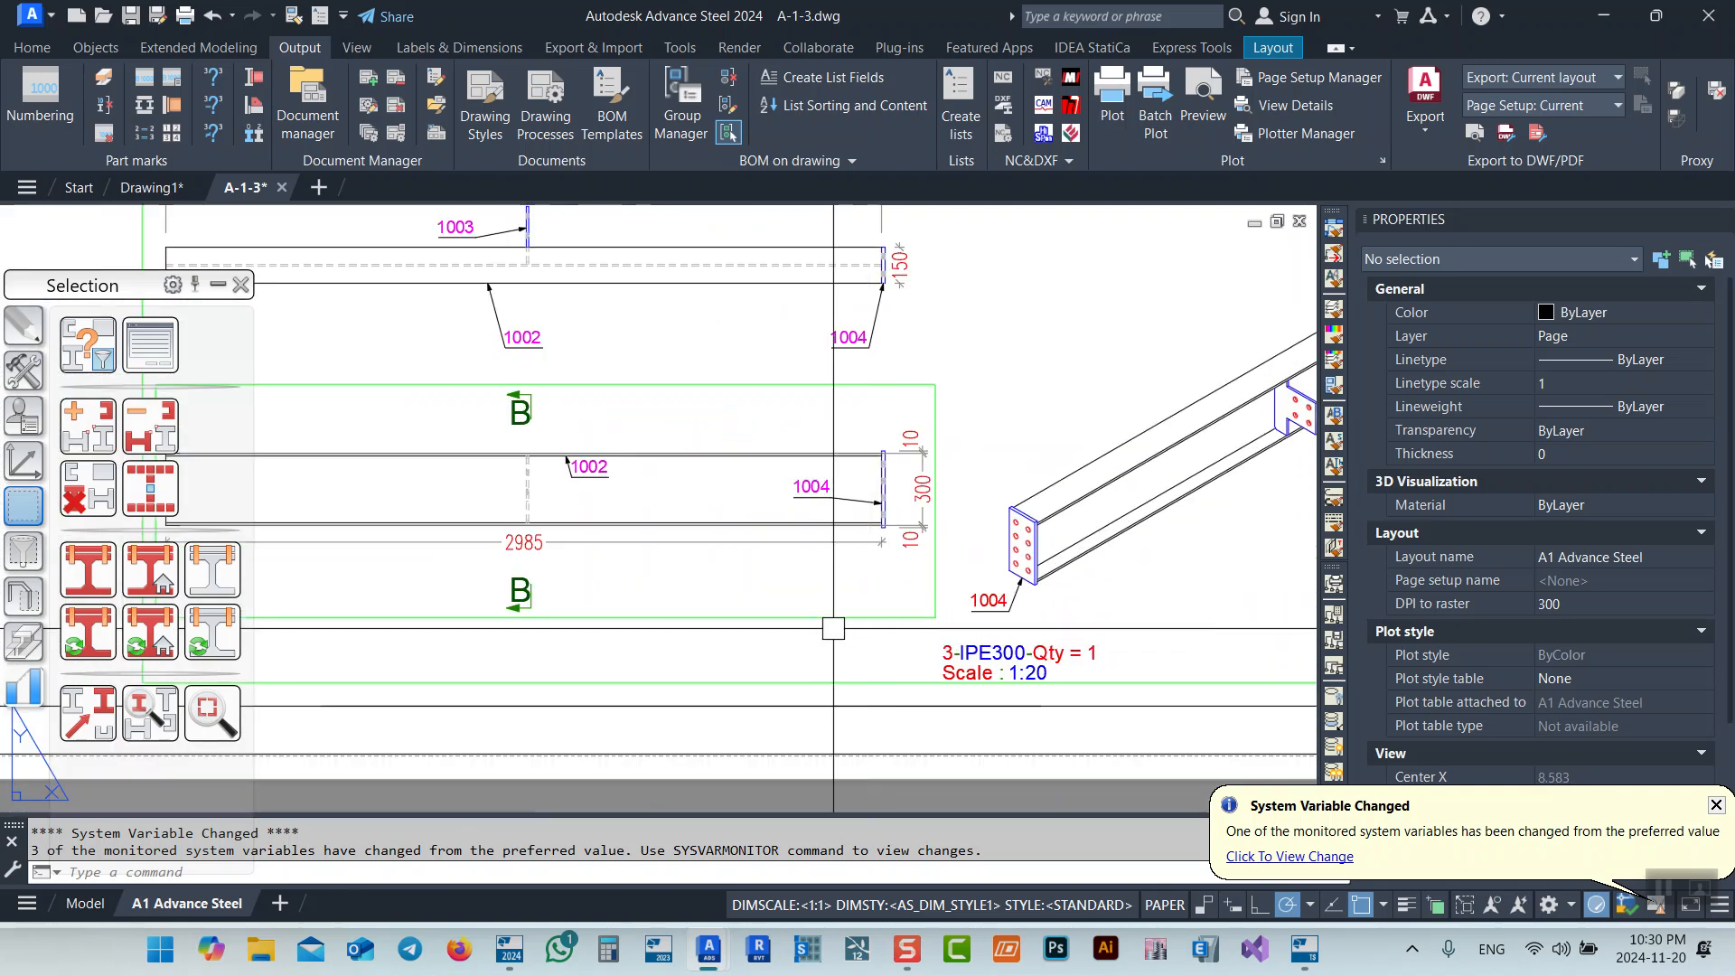
Examine the IPE300 assembly's top, front and isometric views and its title for the plates attached to the beam
middle_drag(556, 498, 770, 626)
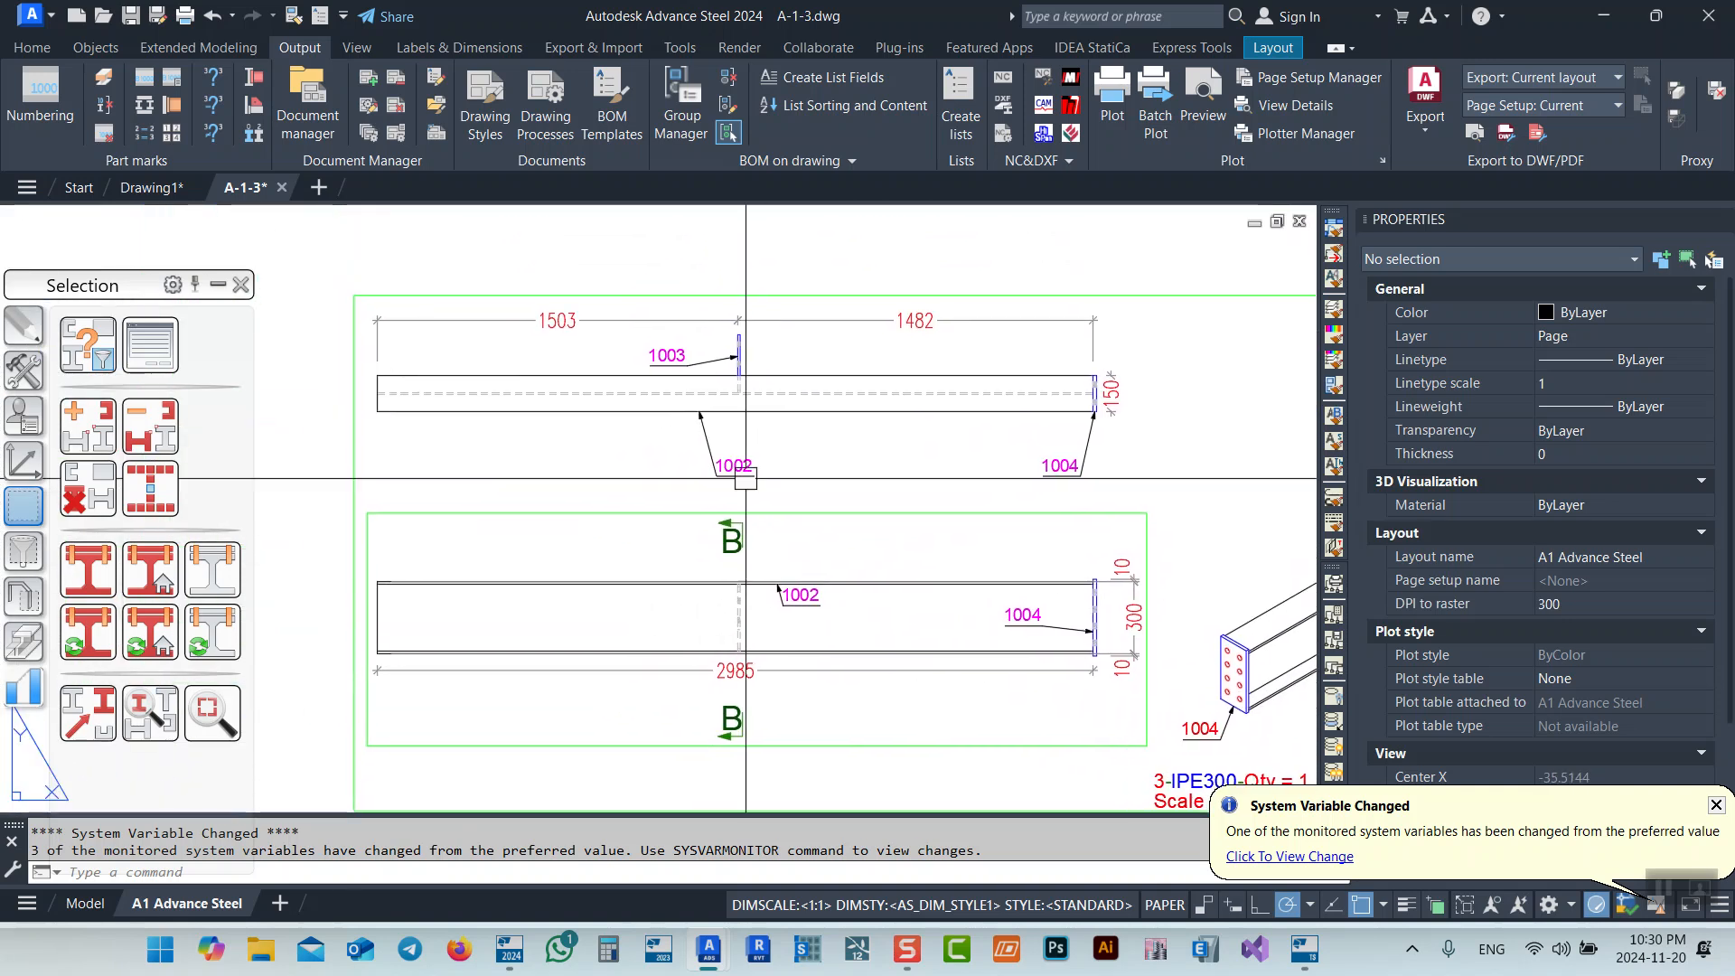
scroll(749, 548, down, 4)
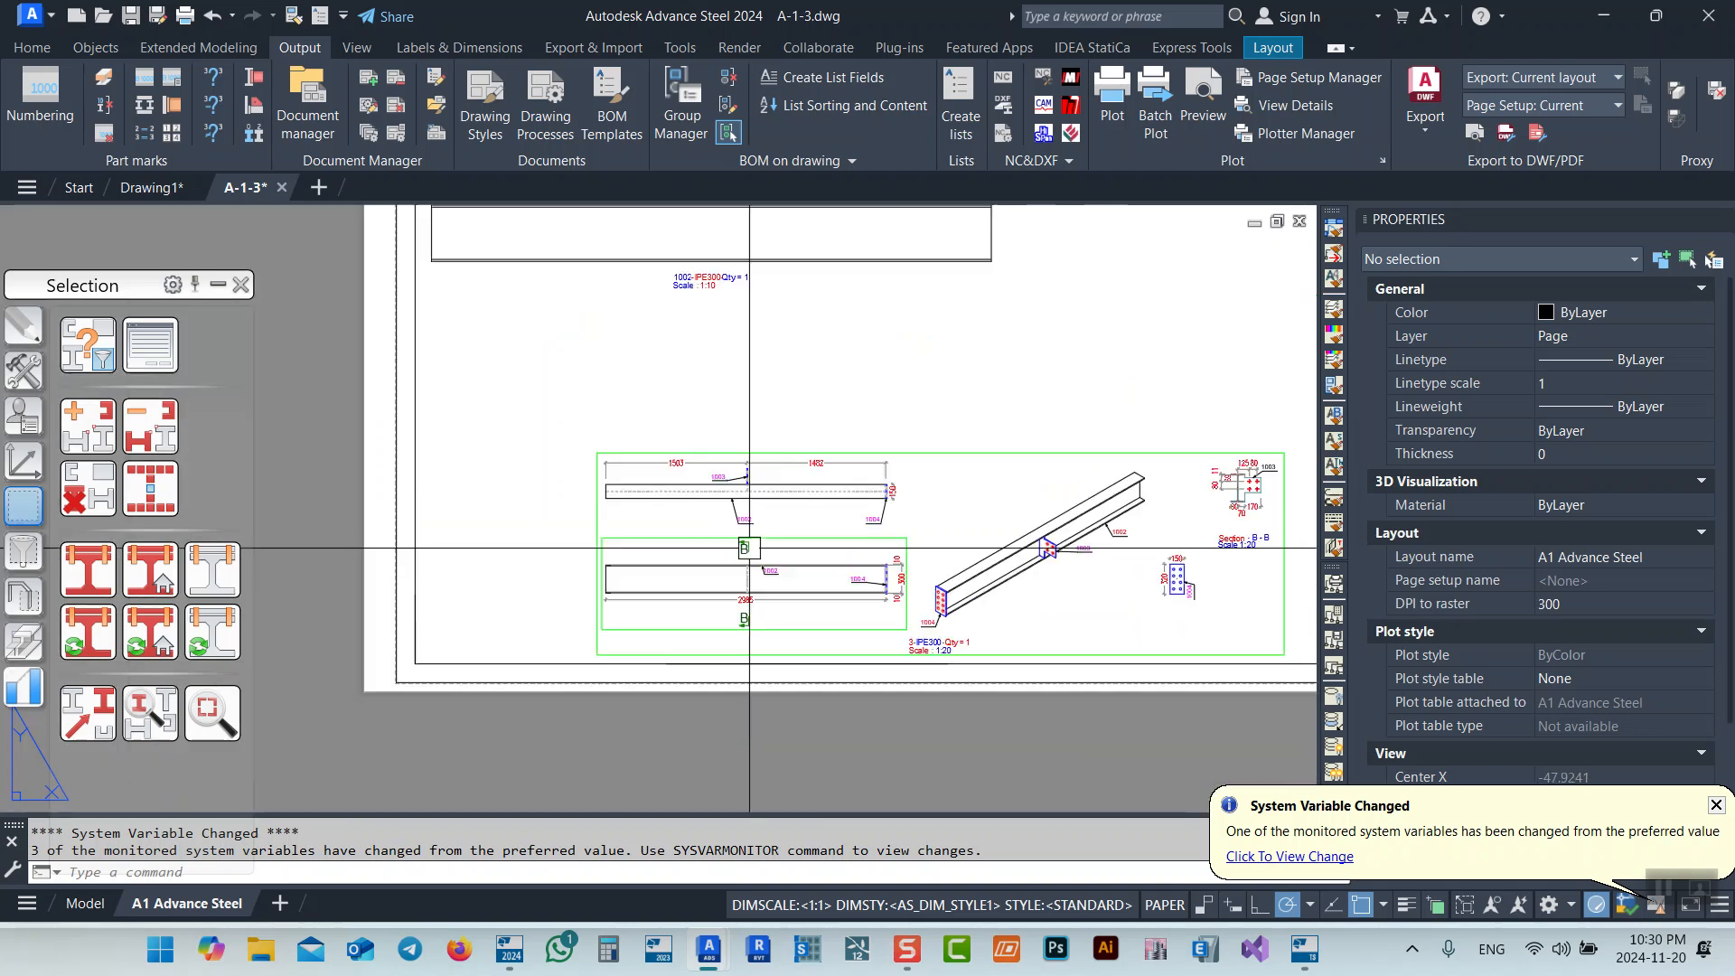
middle_drag(1001, 624, 836, 538)
scroll(760, 566, up, 4)
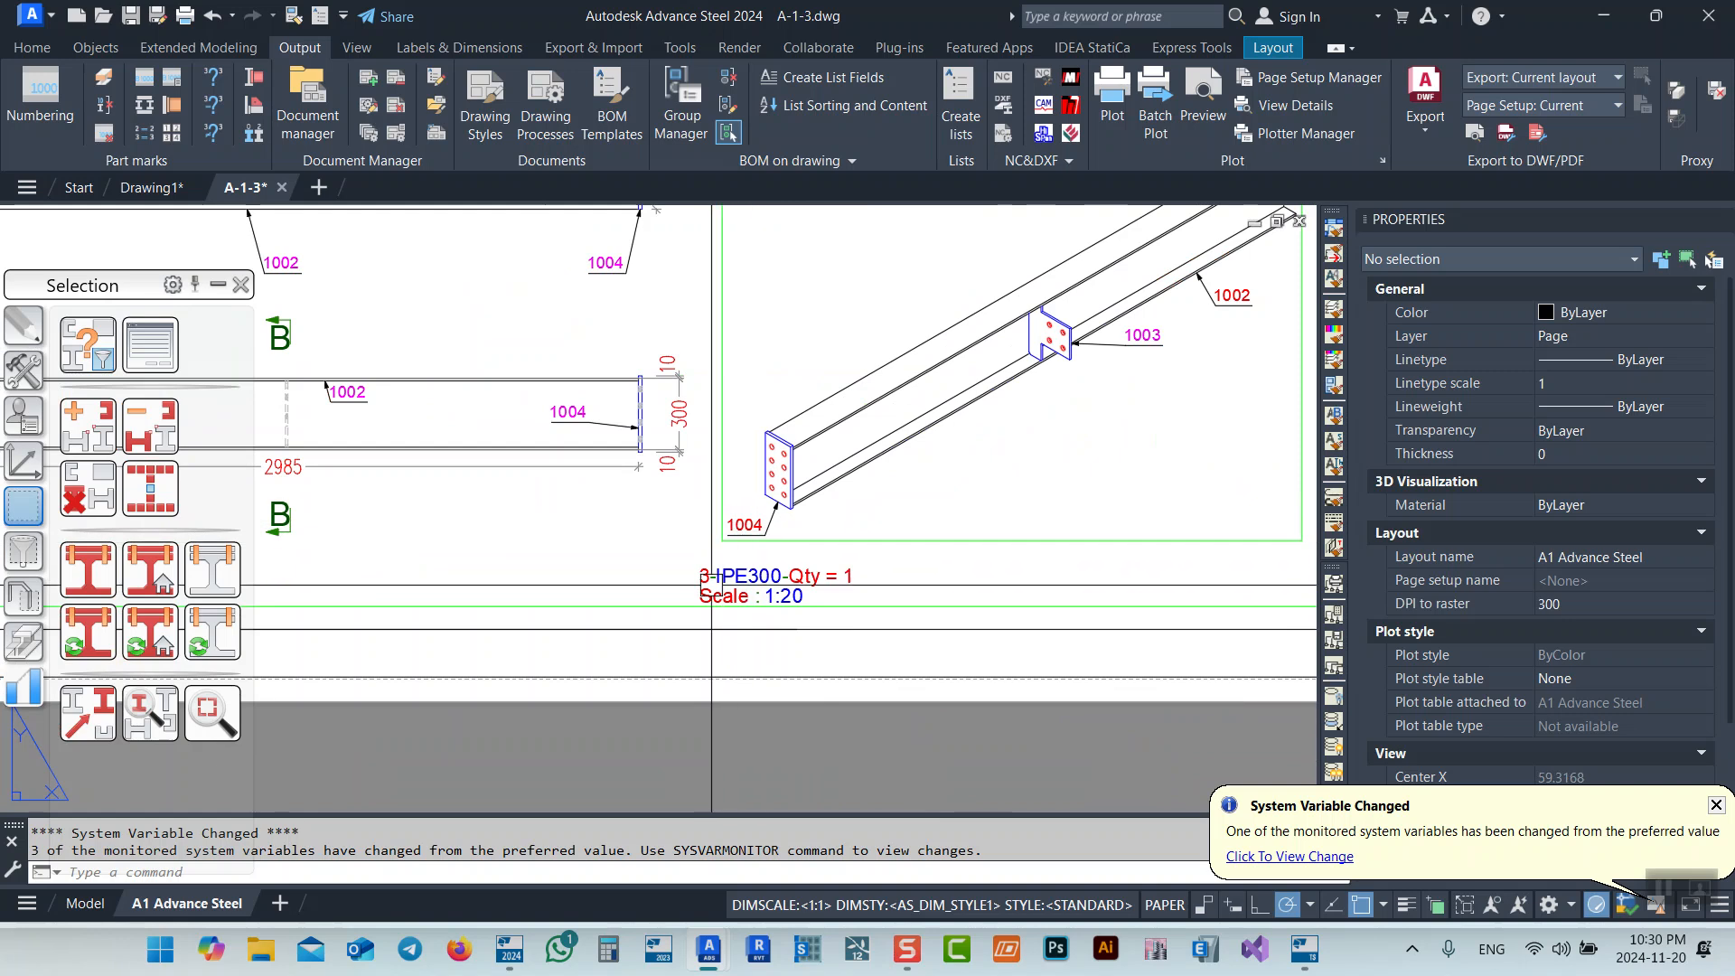
scroll(730, 574, up, 8)
scroll(676, 551, down, 5)
scroll(781, 472, down, 4)
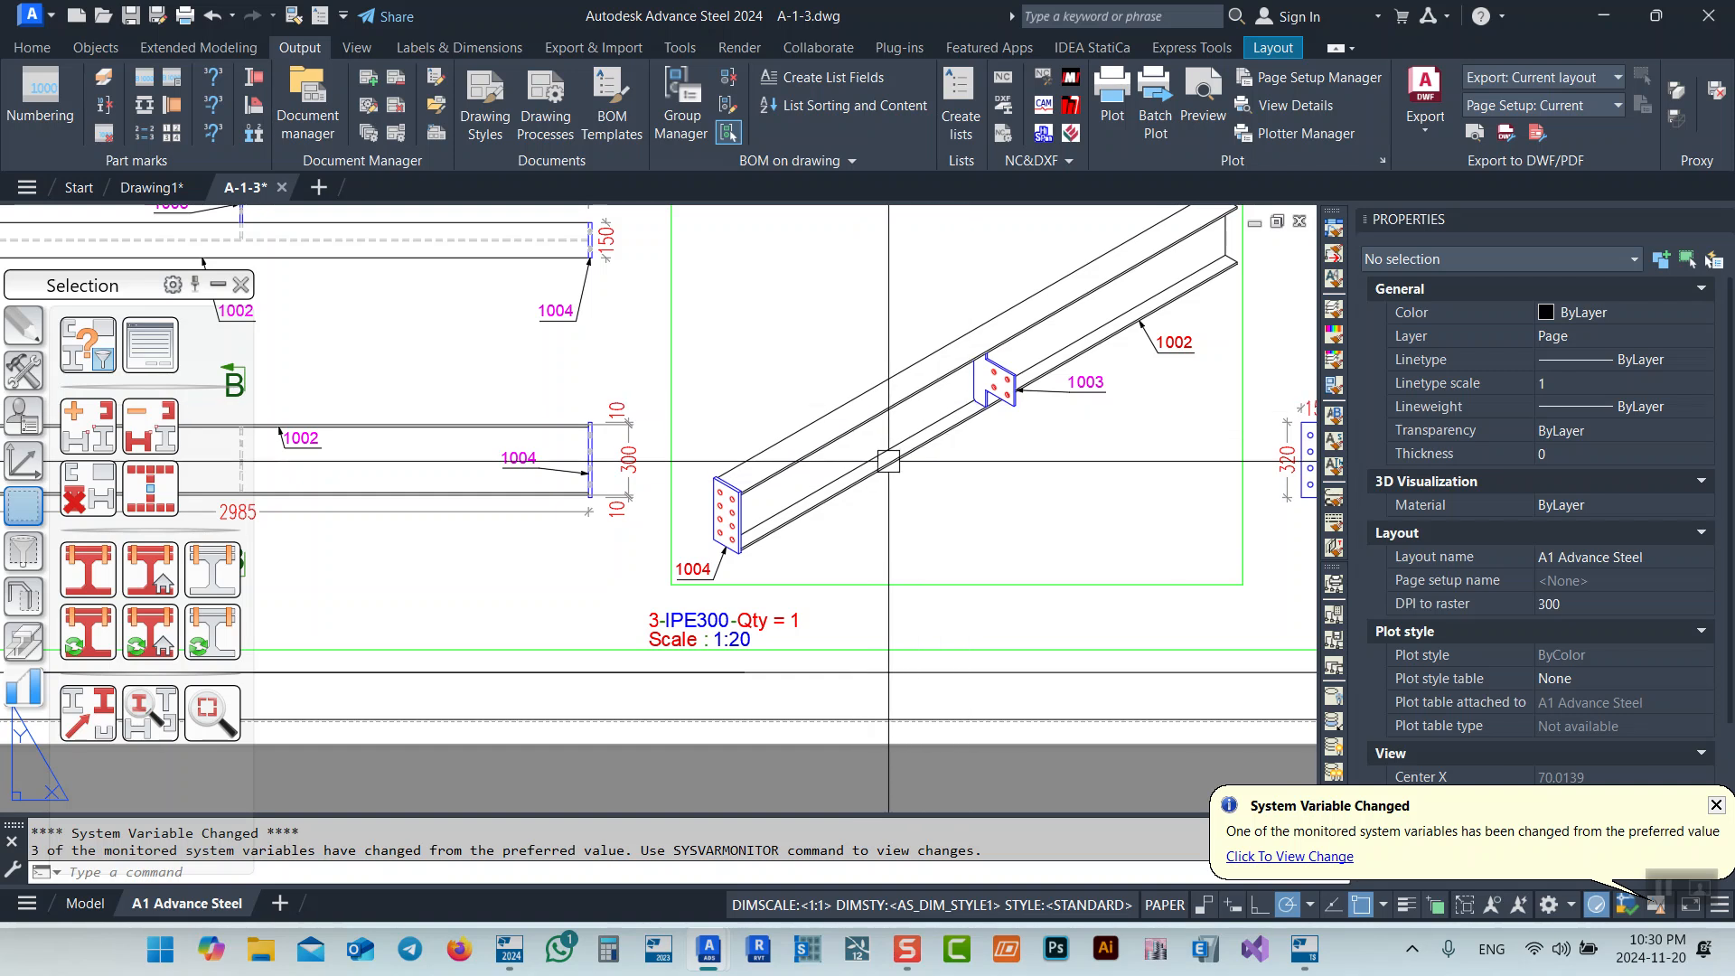
scroll(657, 622, up, 6)
scroll(636, 588, down, 4)
middle_drag(870, 345, 802, 438)
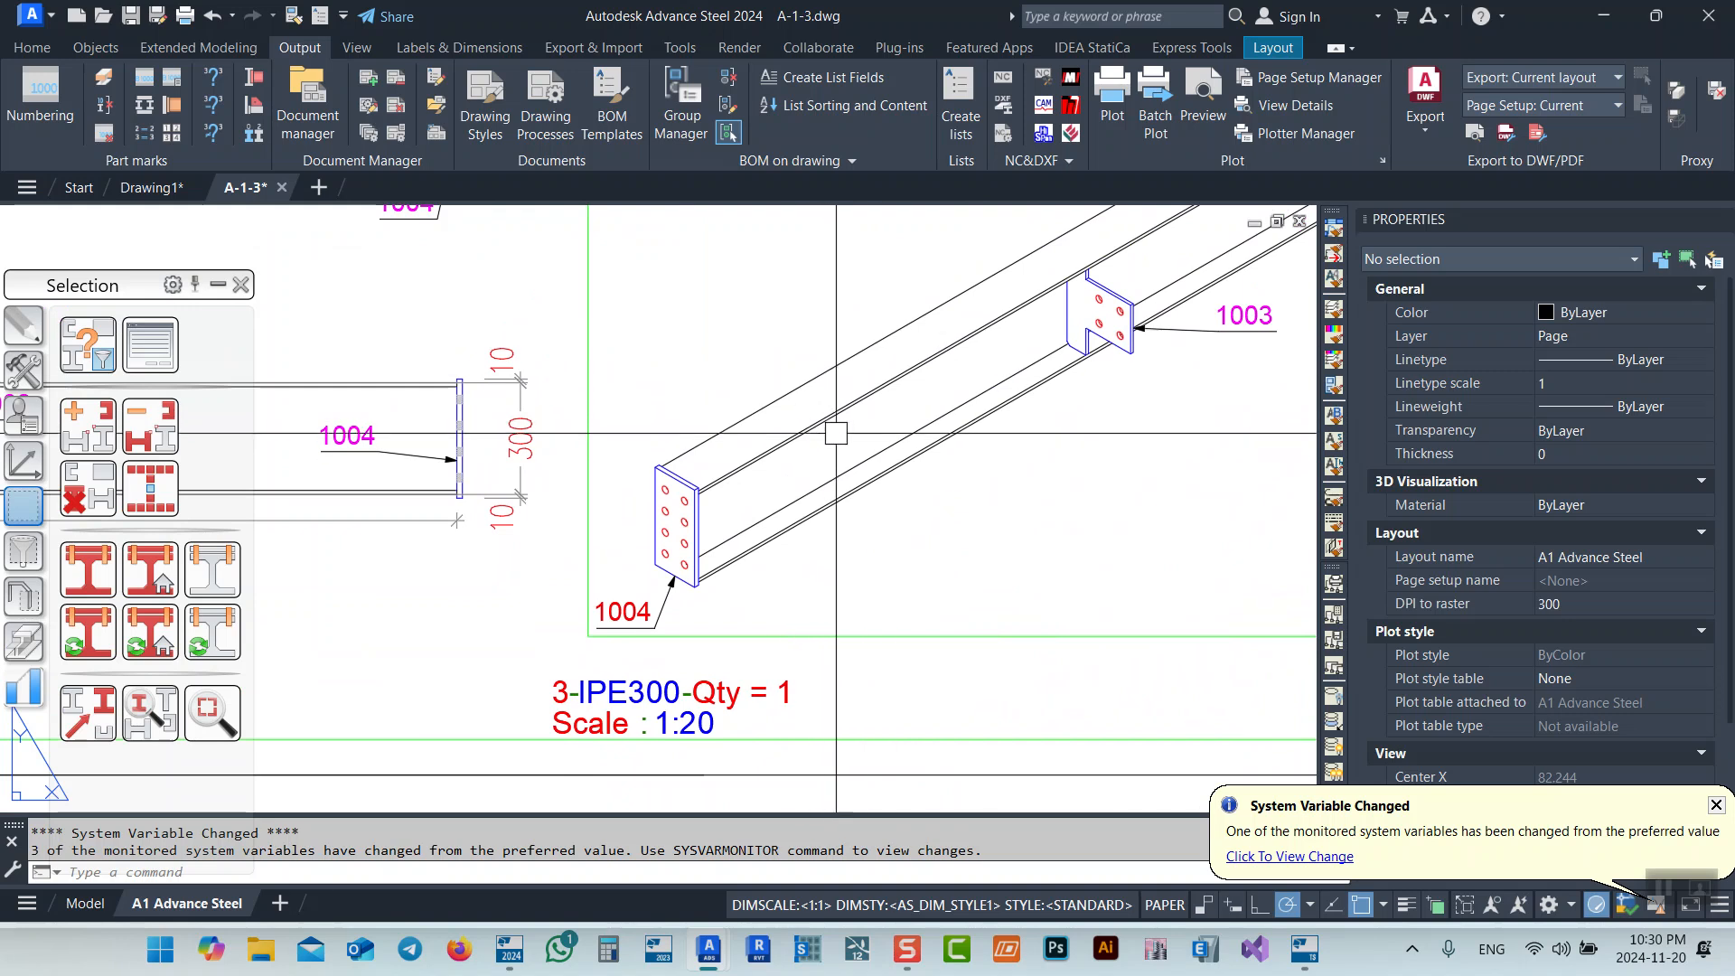
scroll(686, 535, down, 5)
scroll(633, 506, up, 1)
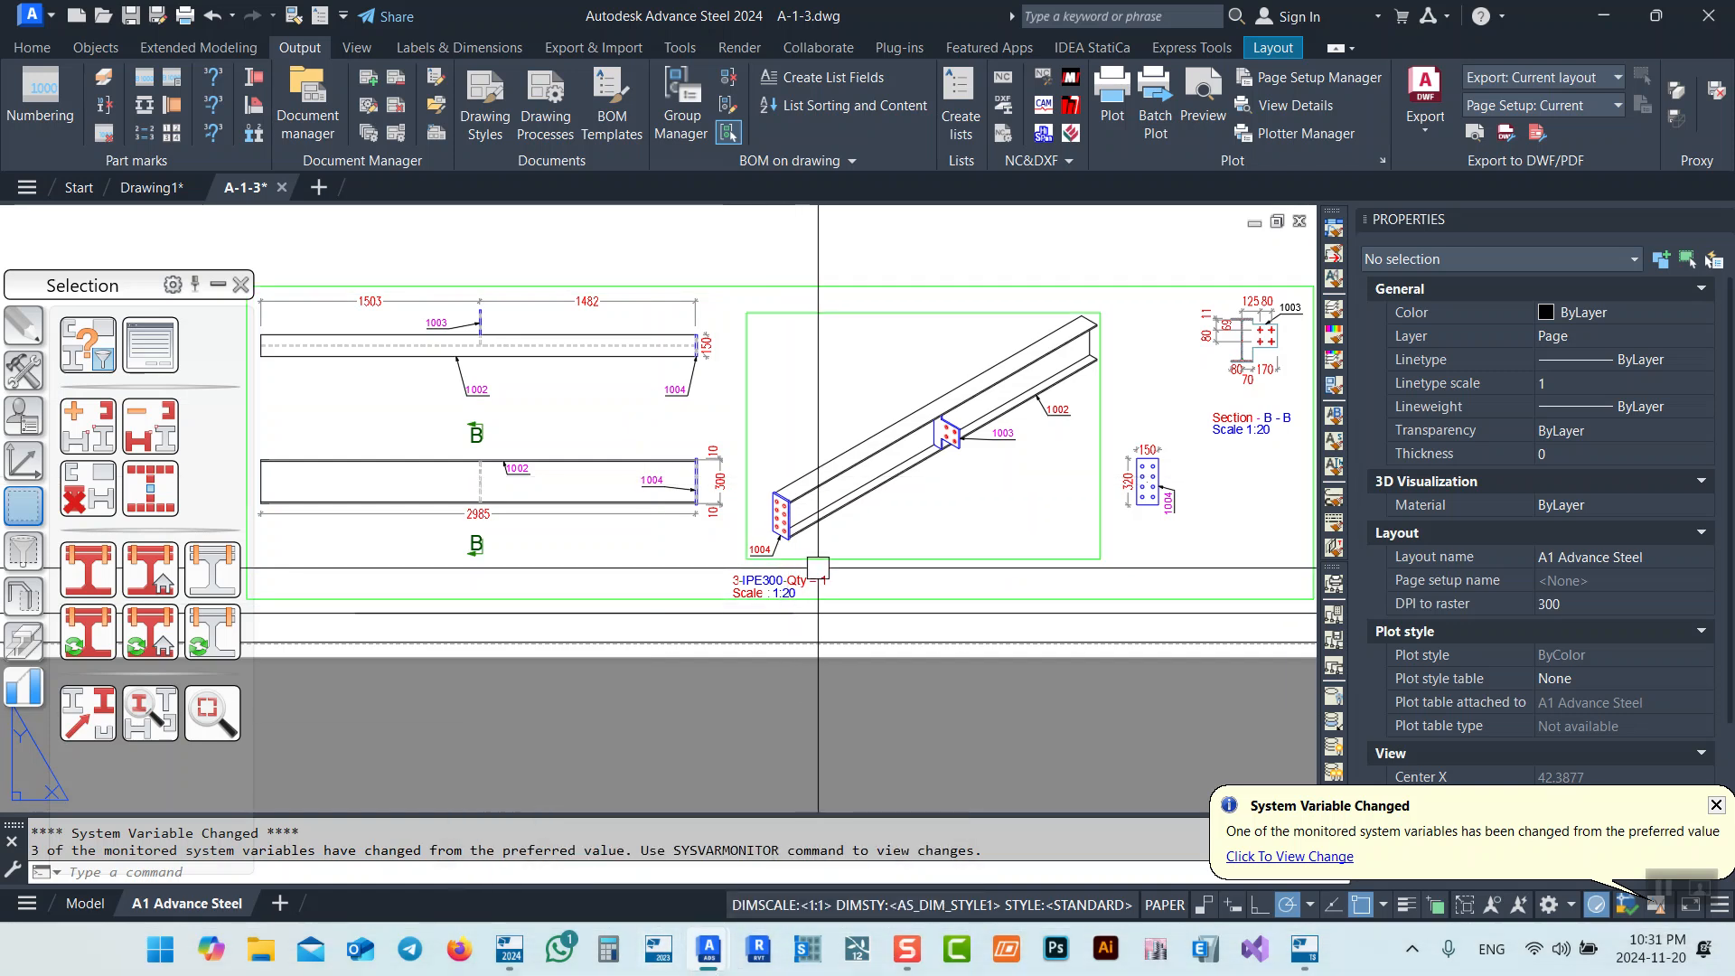
scroll(780, 609, down, 4)
Show the model space of A-1-3.dwg, and close the drawing with its changes saved
click(86, 904)
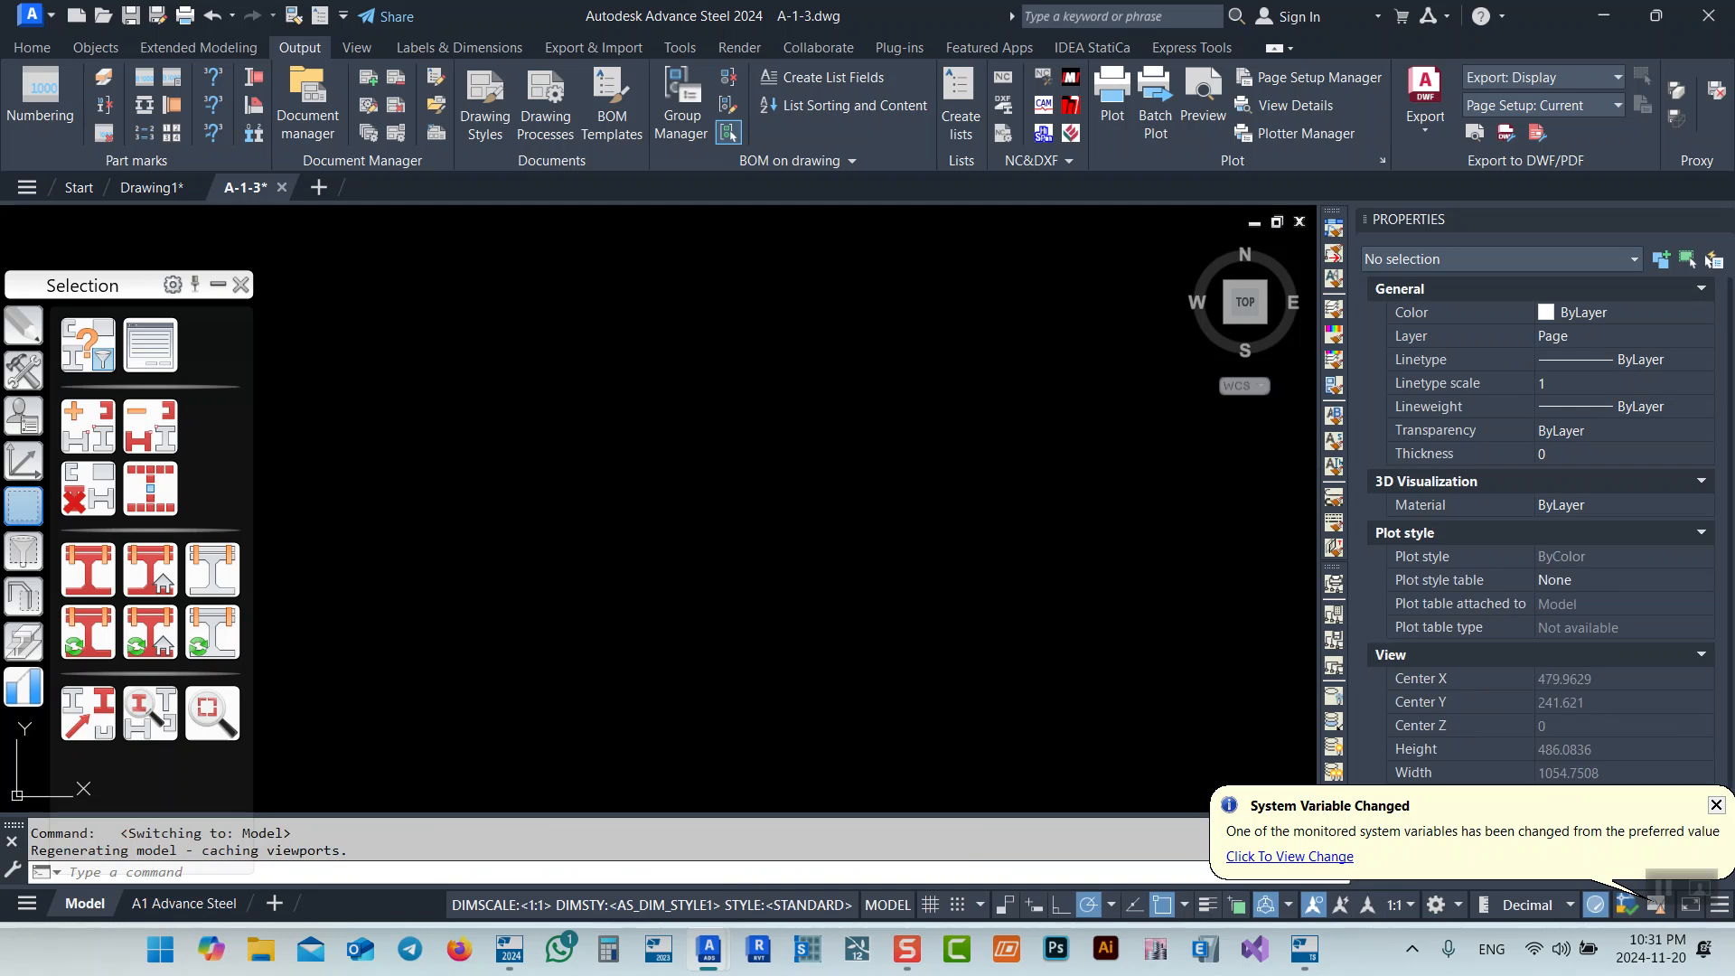
scroll(706, 524, down, 2)
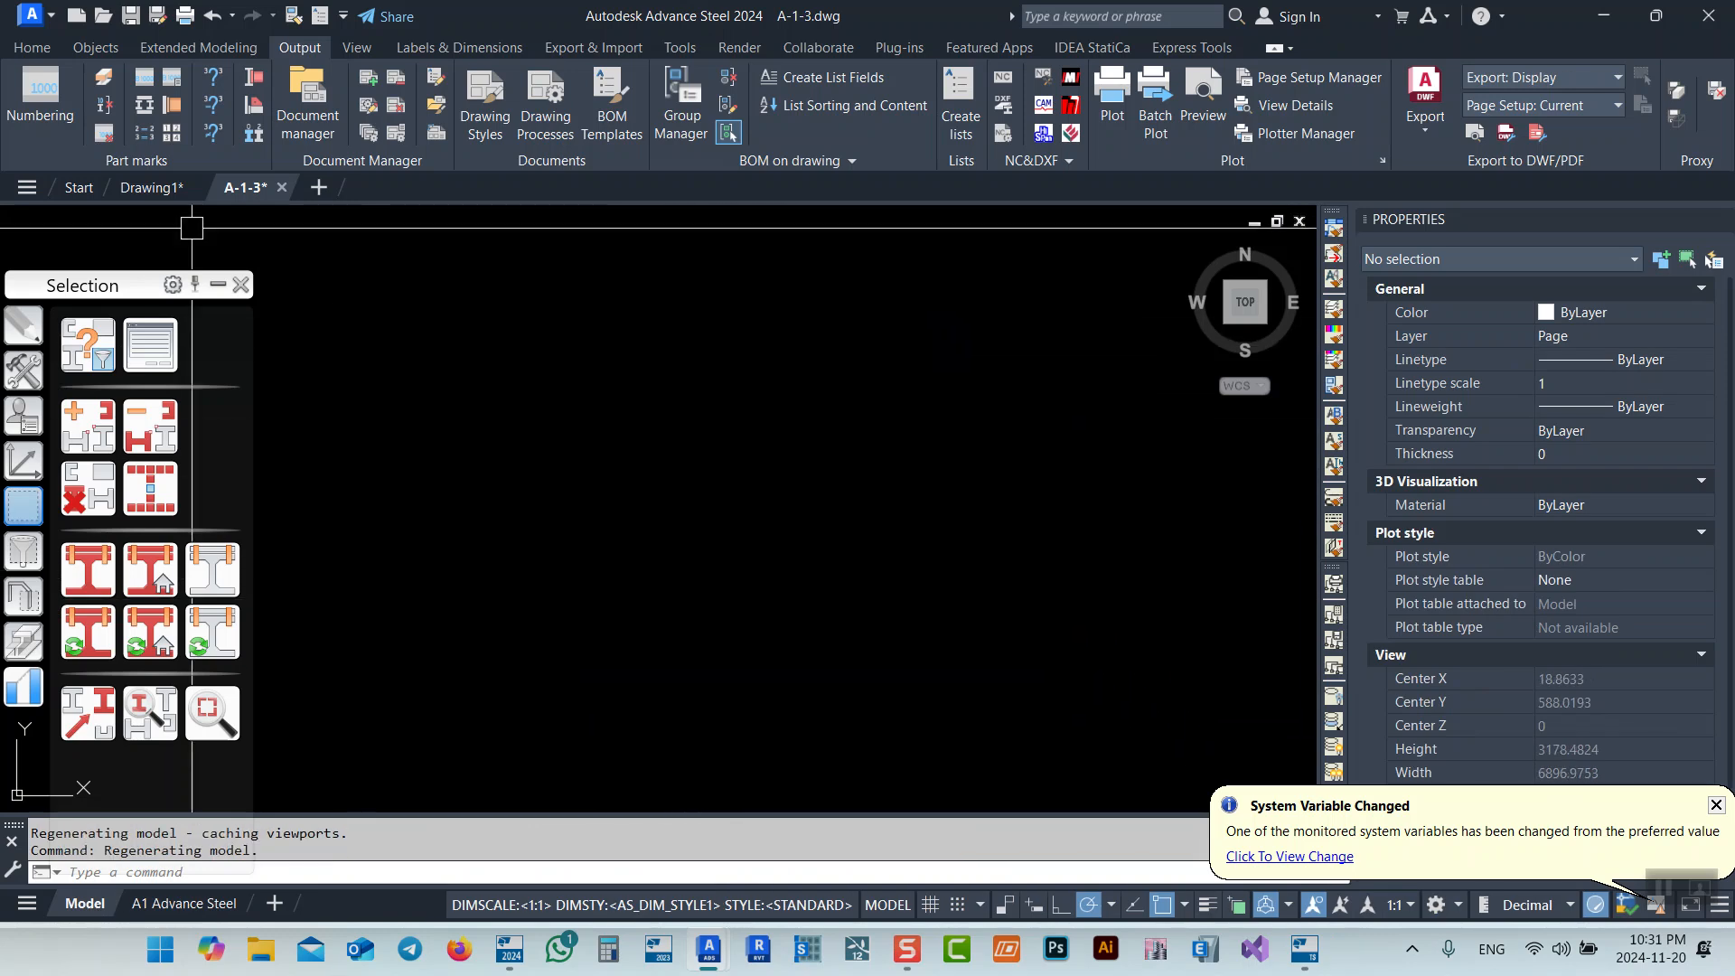
click(283, 187)
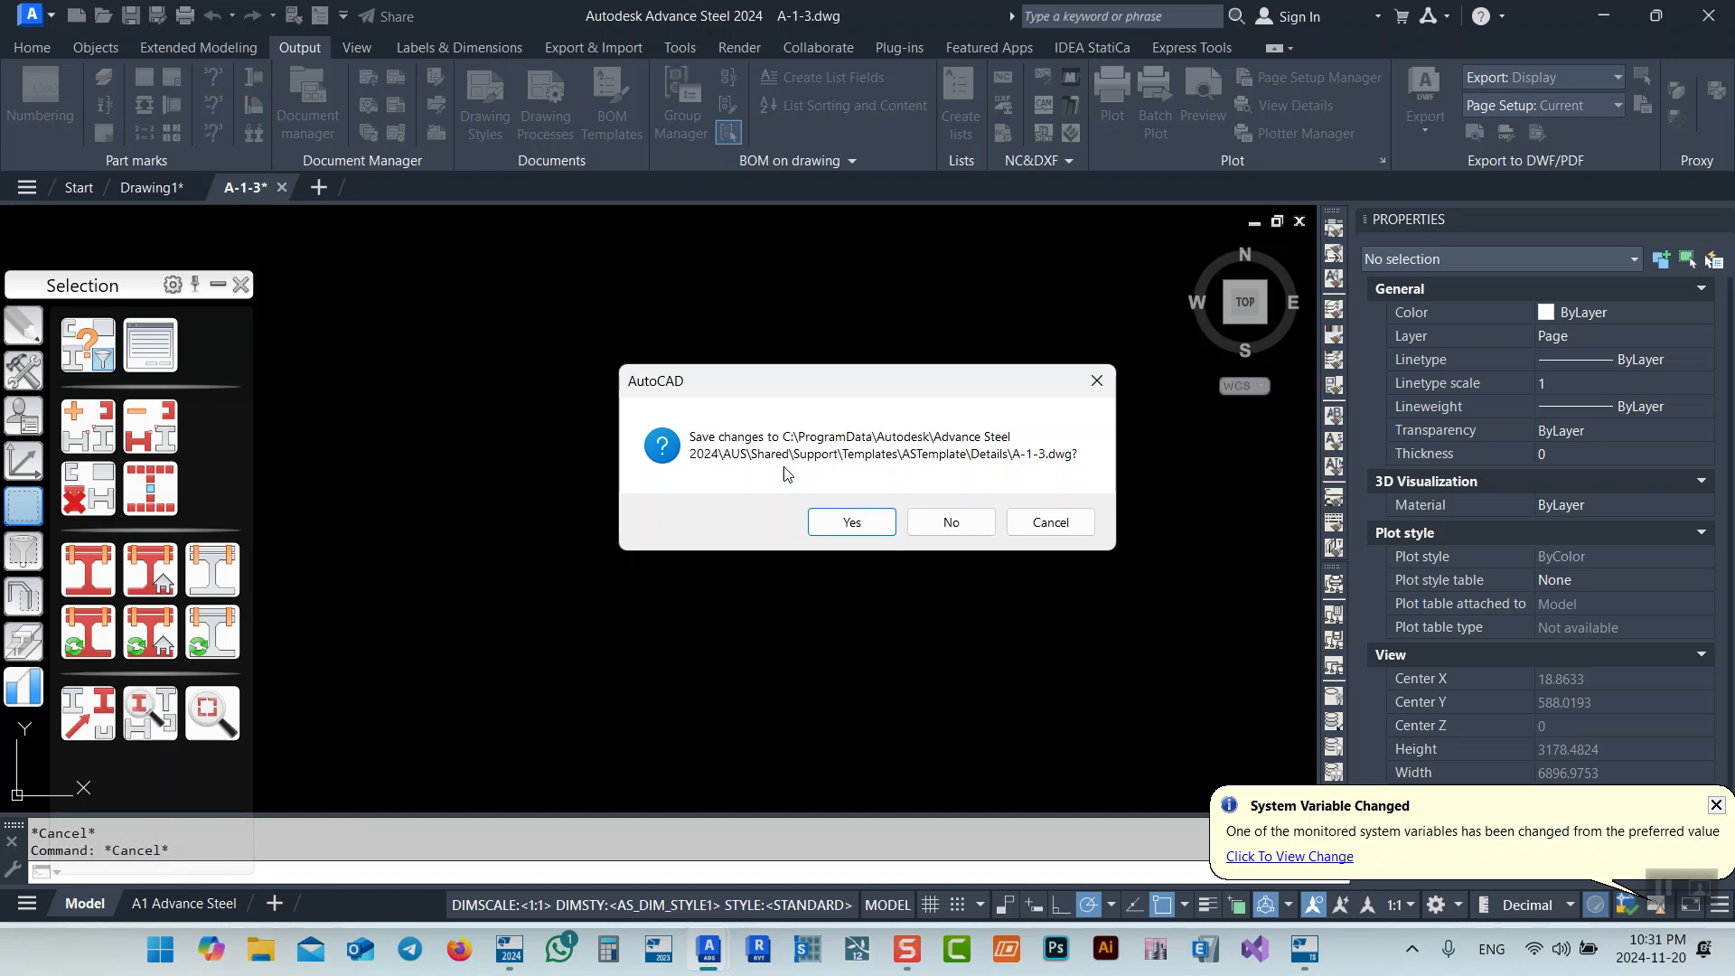
click(875, 527)
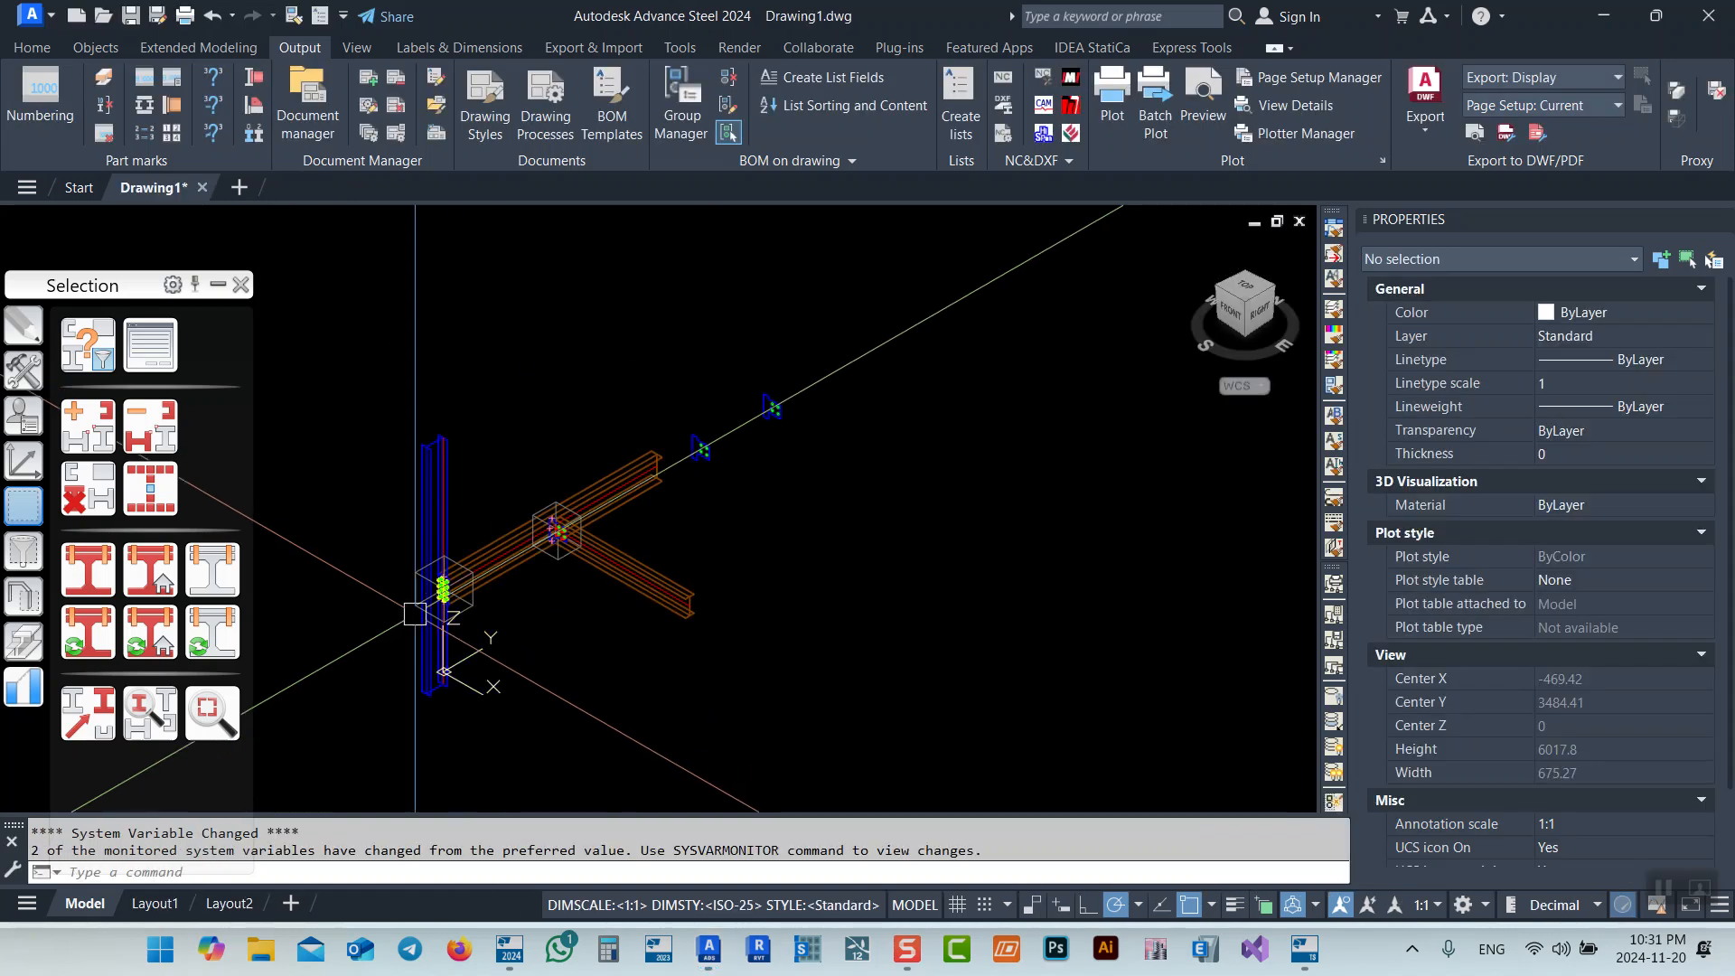
Switch to Tekla Structures, enable the selection of whole assemblies and check which copied plates belong to the main beam's assembly
click(516, 949)
middle_drag(968, 516, 988, 484)
click(956, 842)
click(557, 539)
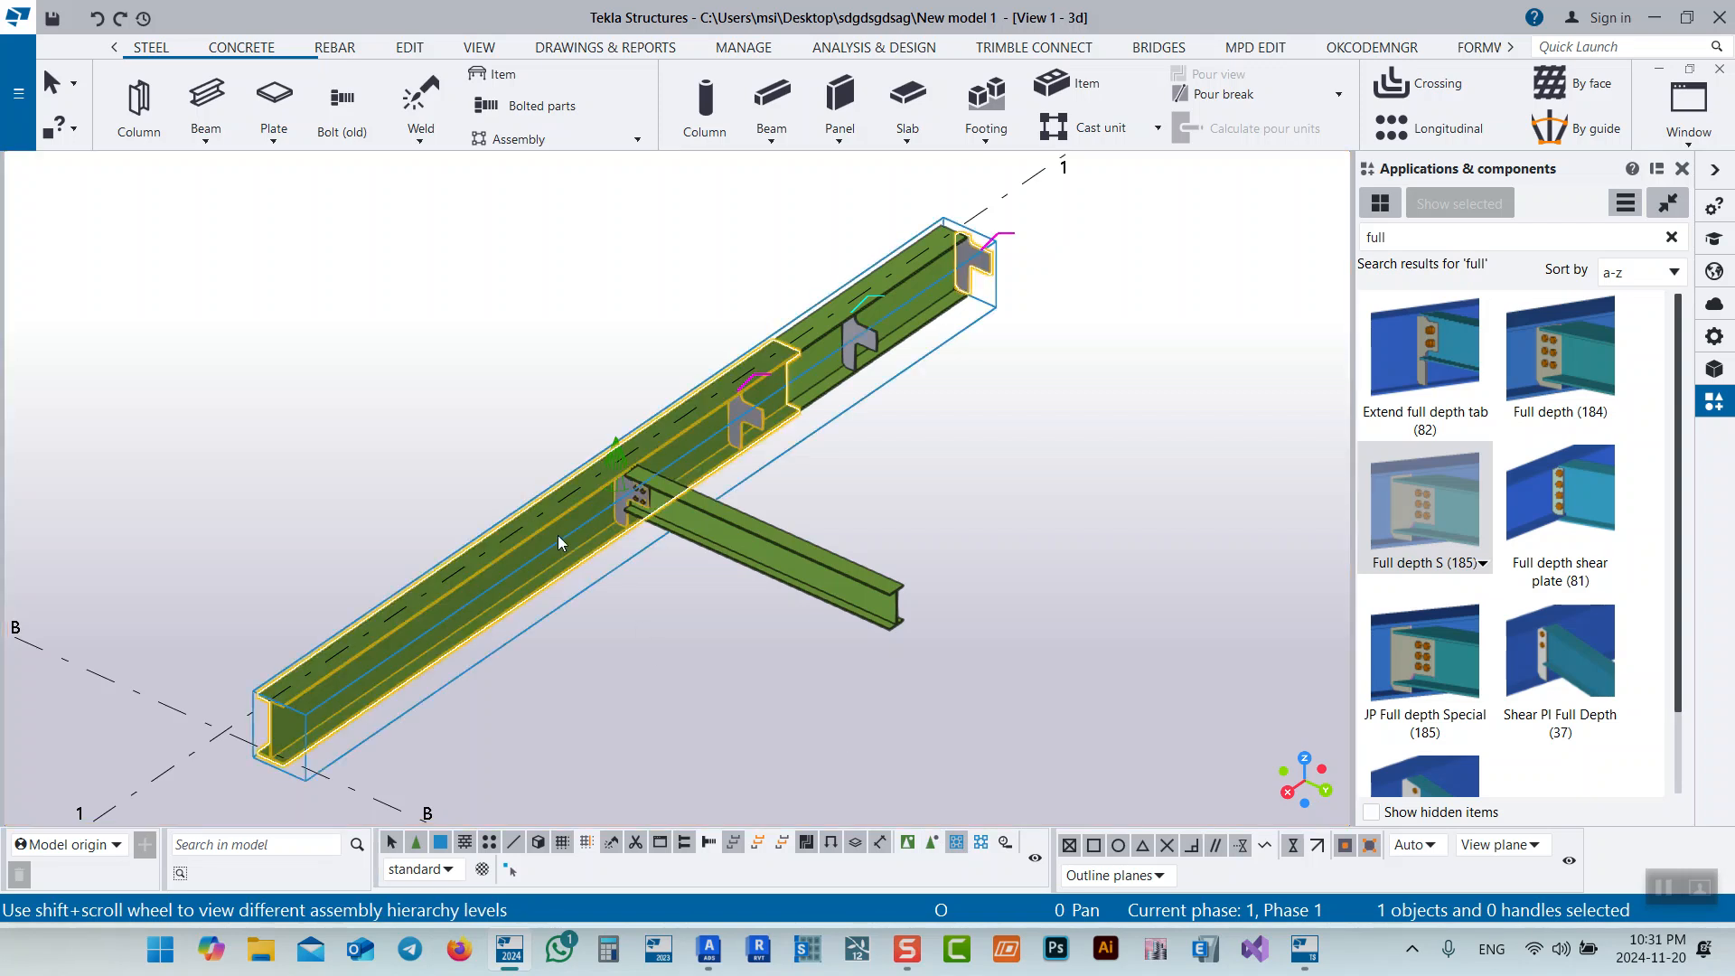
click(1022, 453)
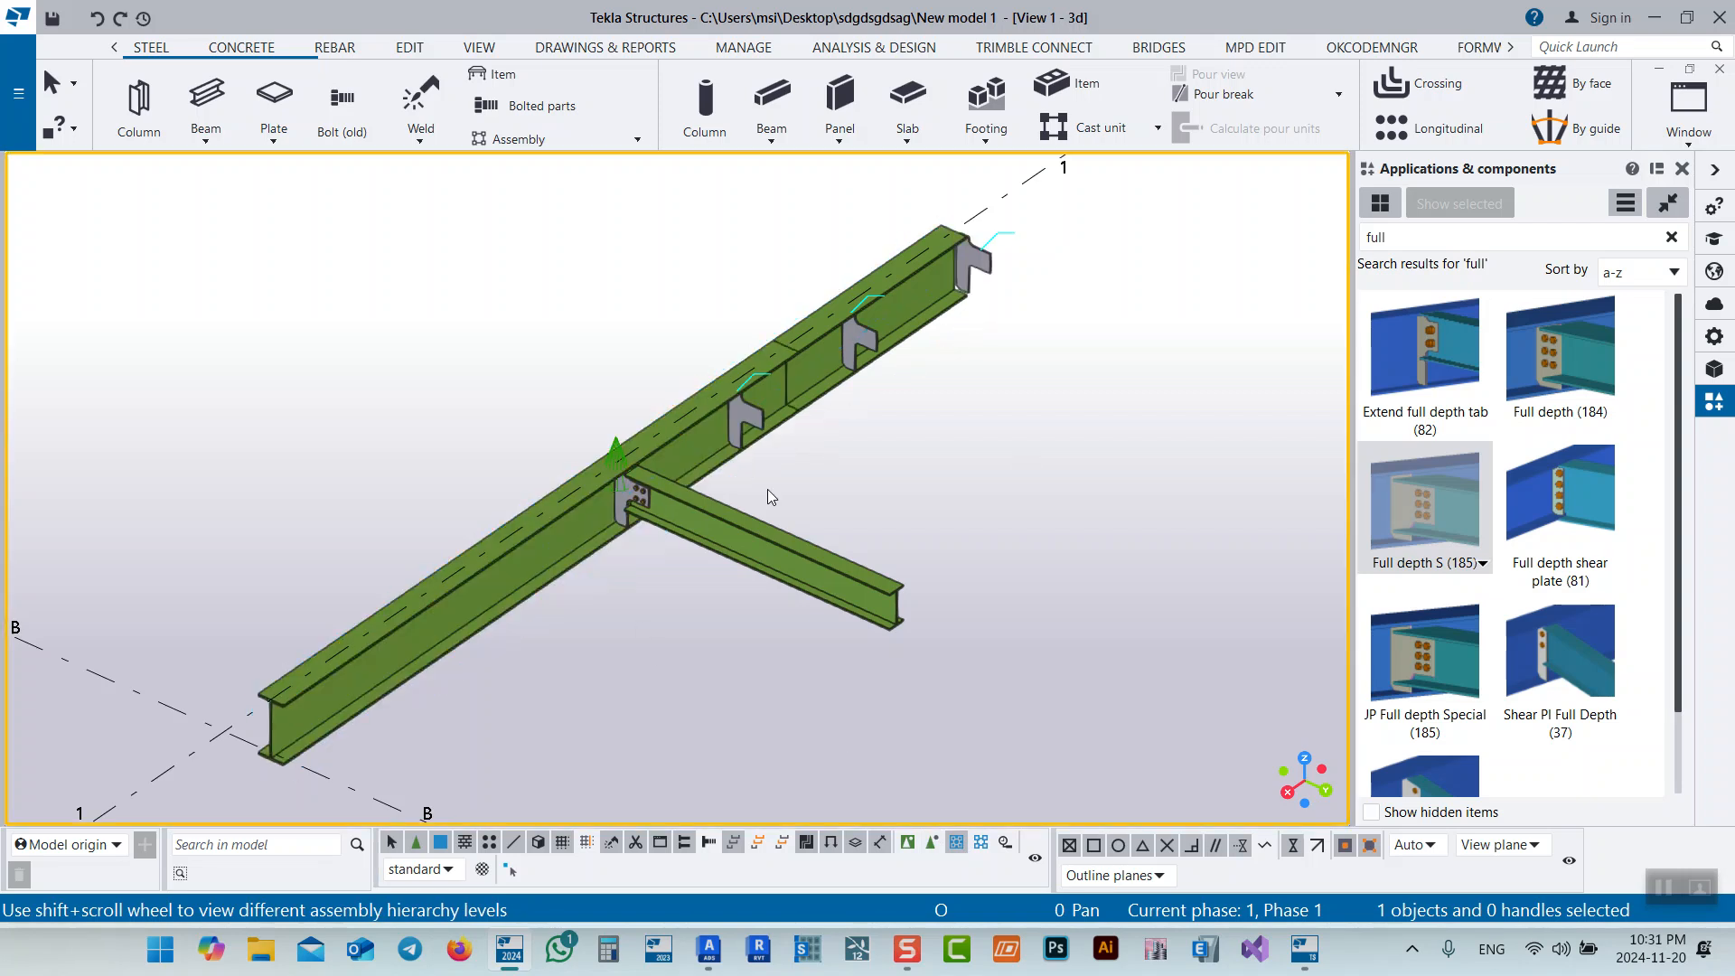
Create a fabrication drawing of the main beam's assembly, performing the numbering it requires first
right_click(579, 560)
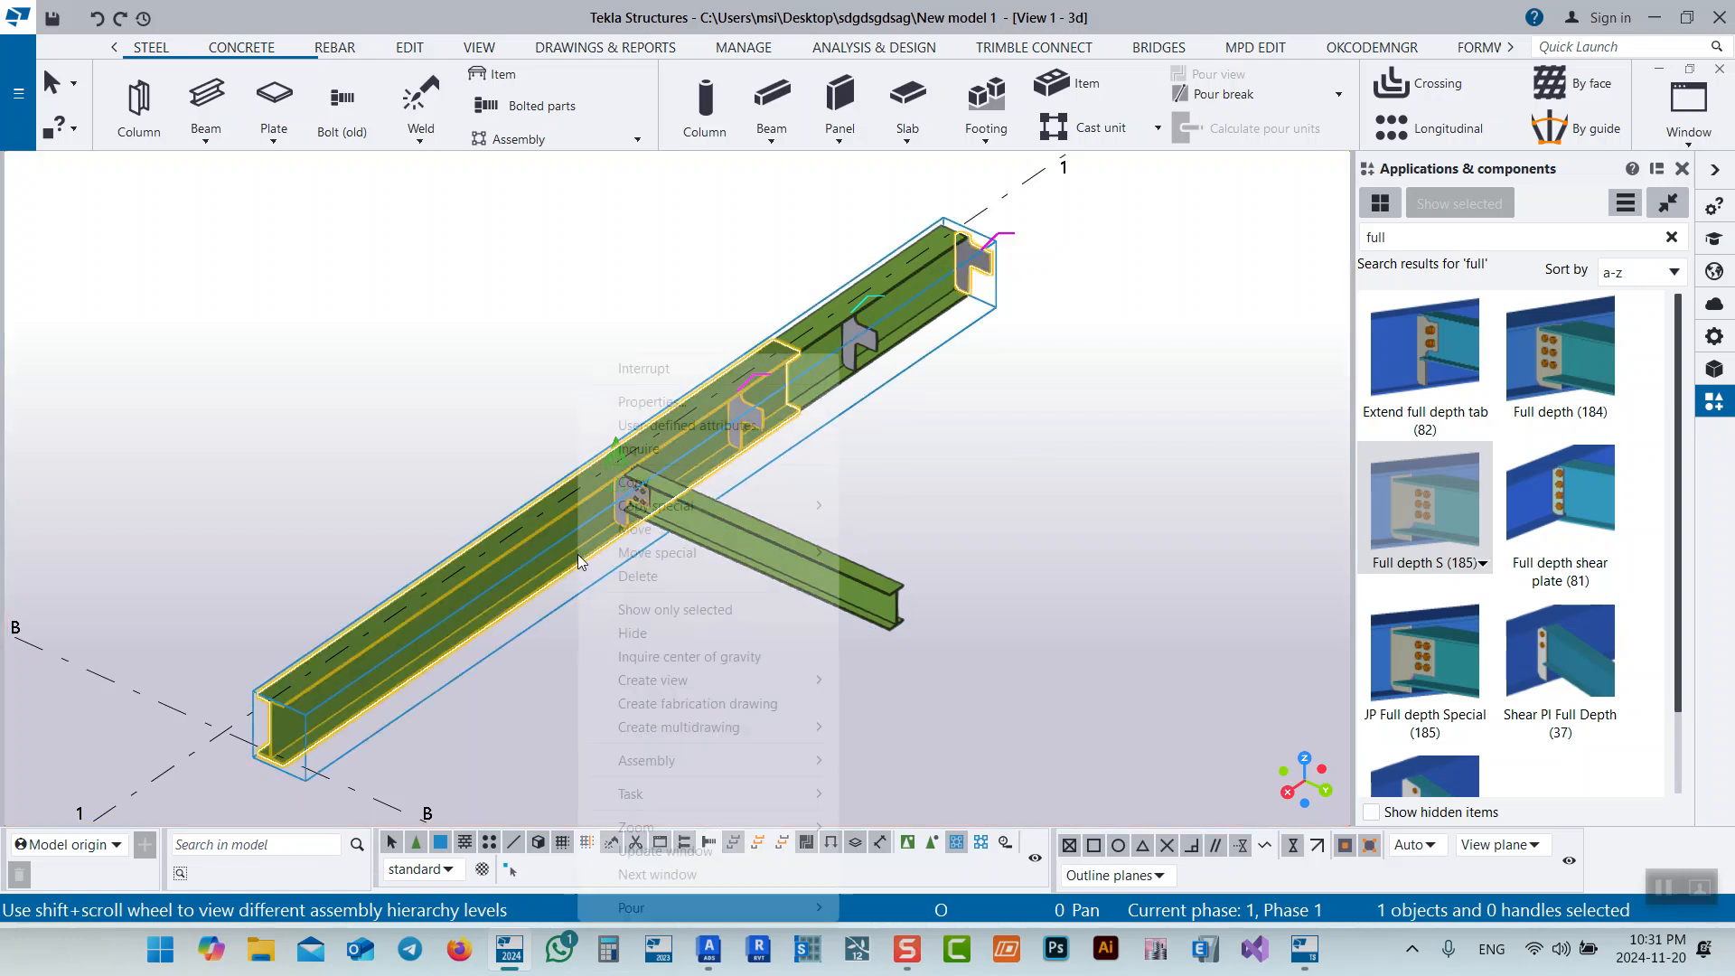
click(717, 712)
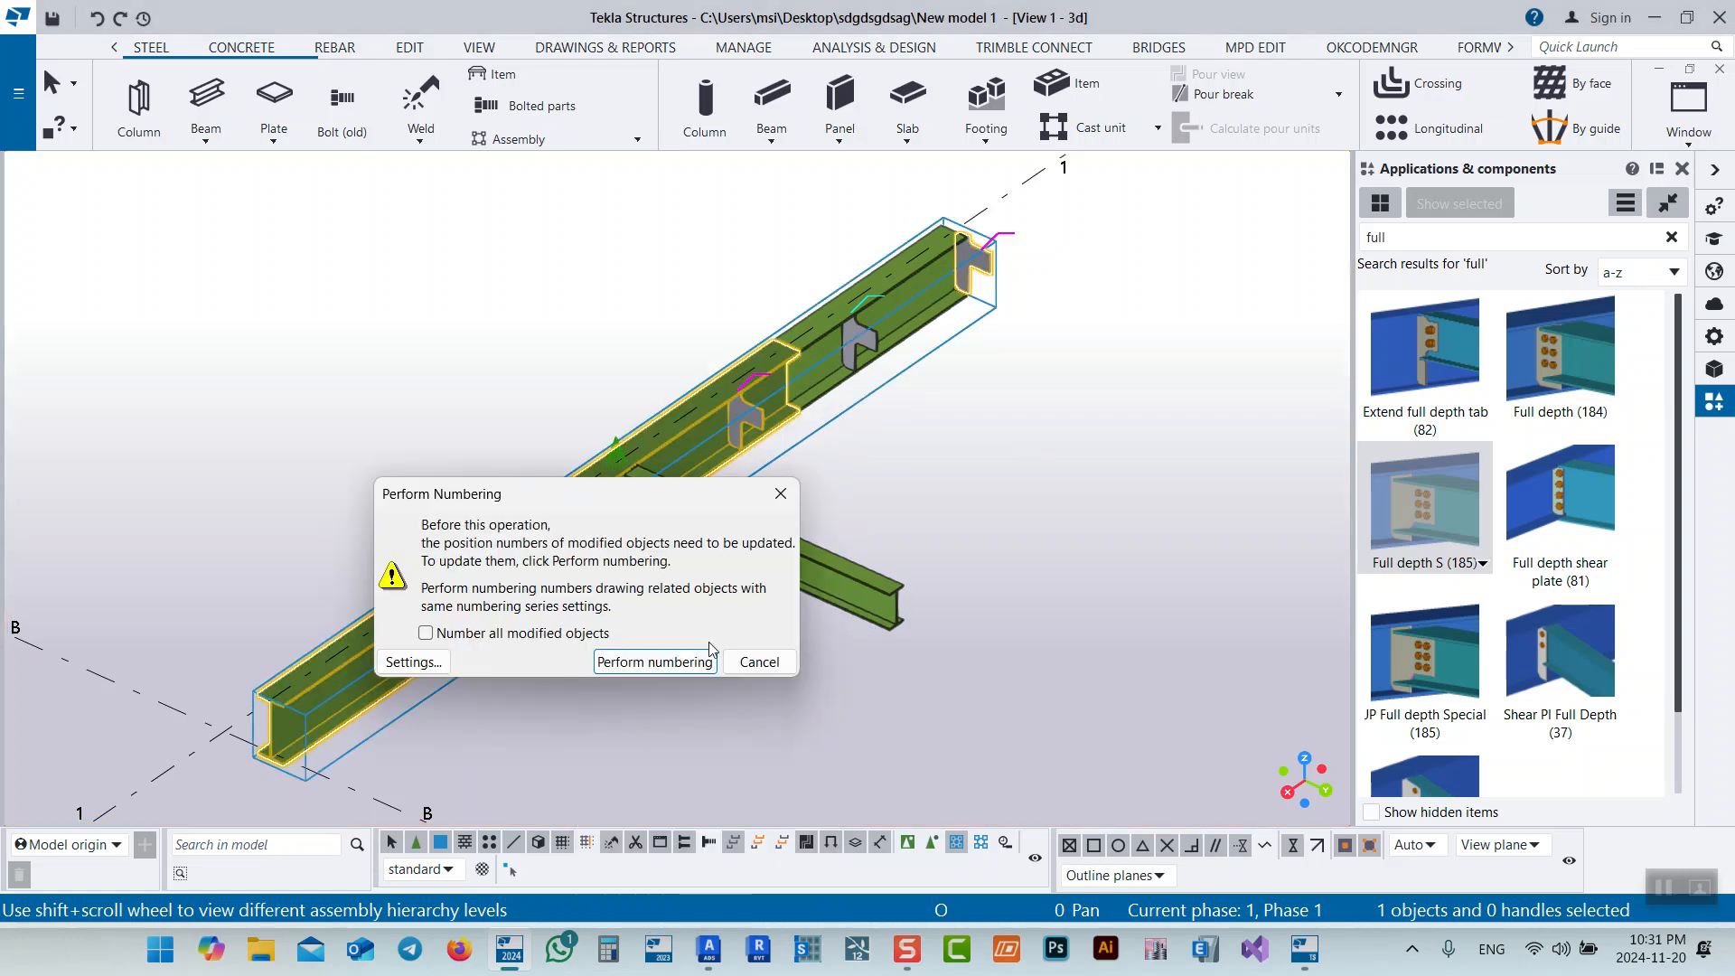
click(708, 671)
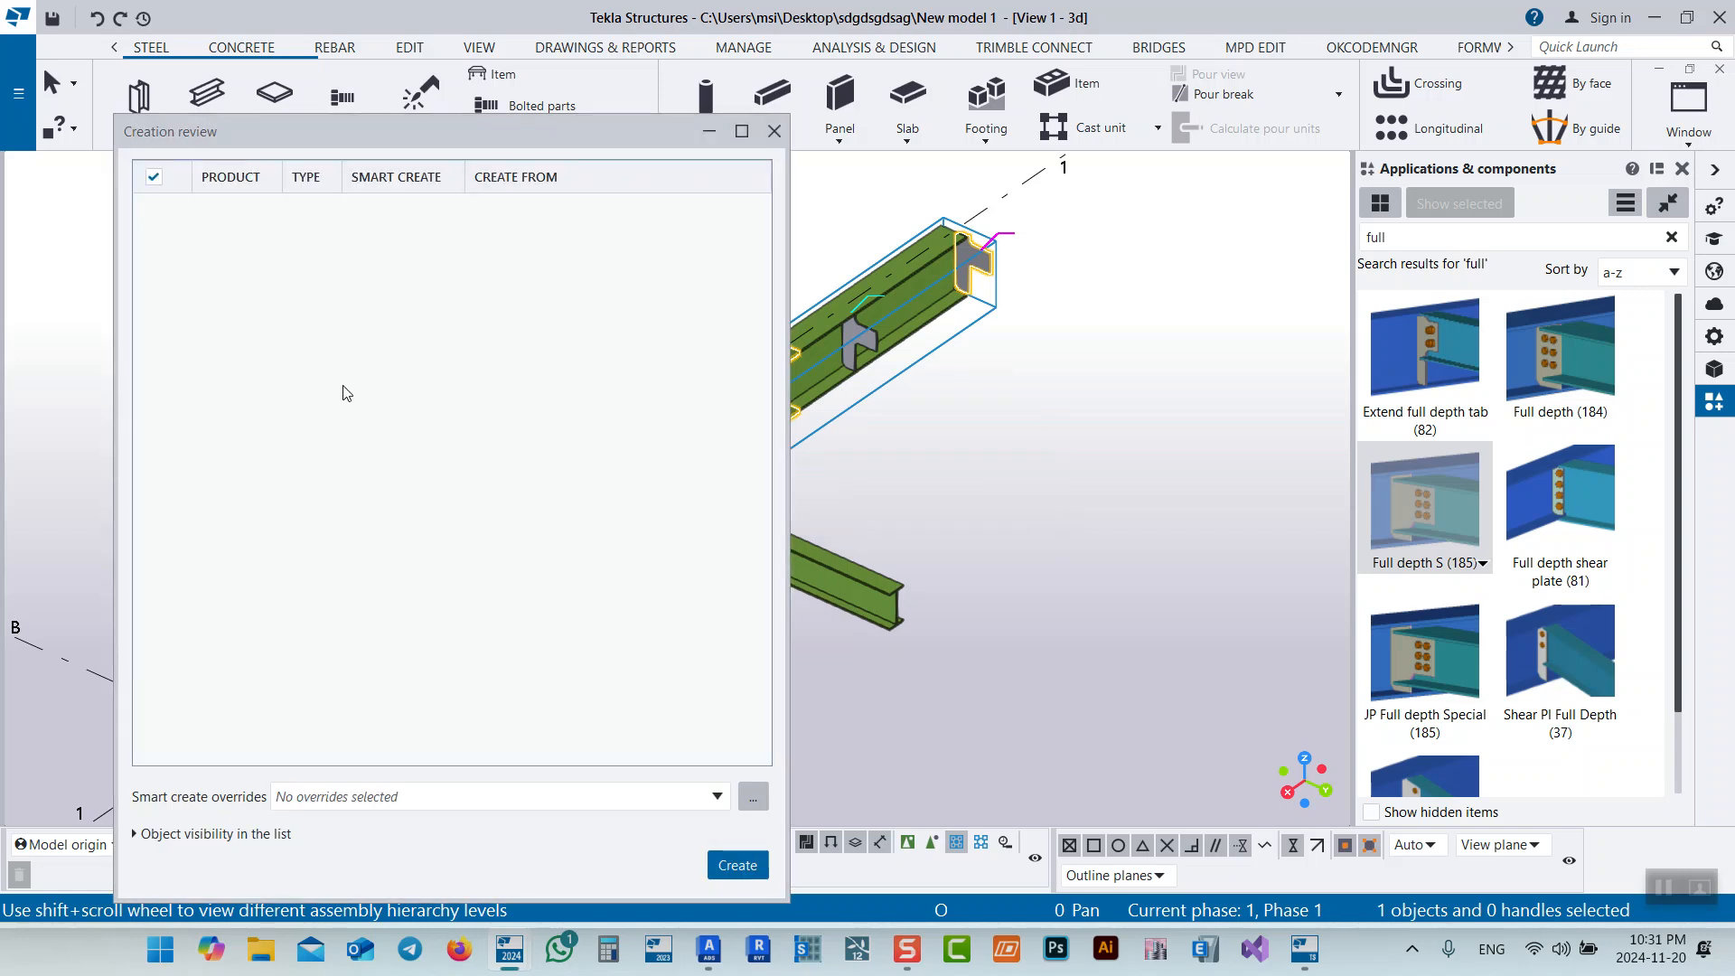
click(542, 218)
click(540, 318)
click(737, 865)
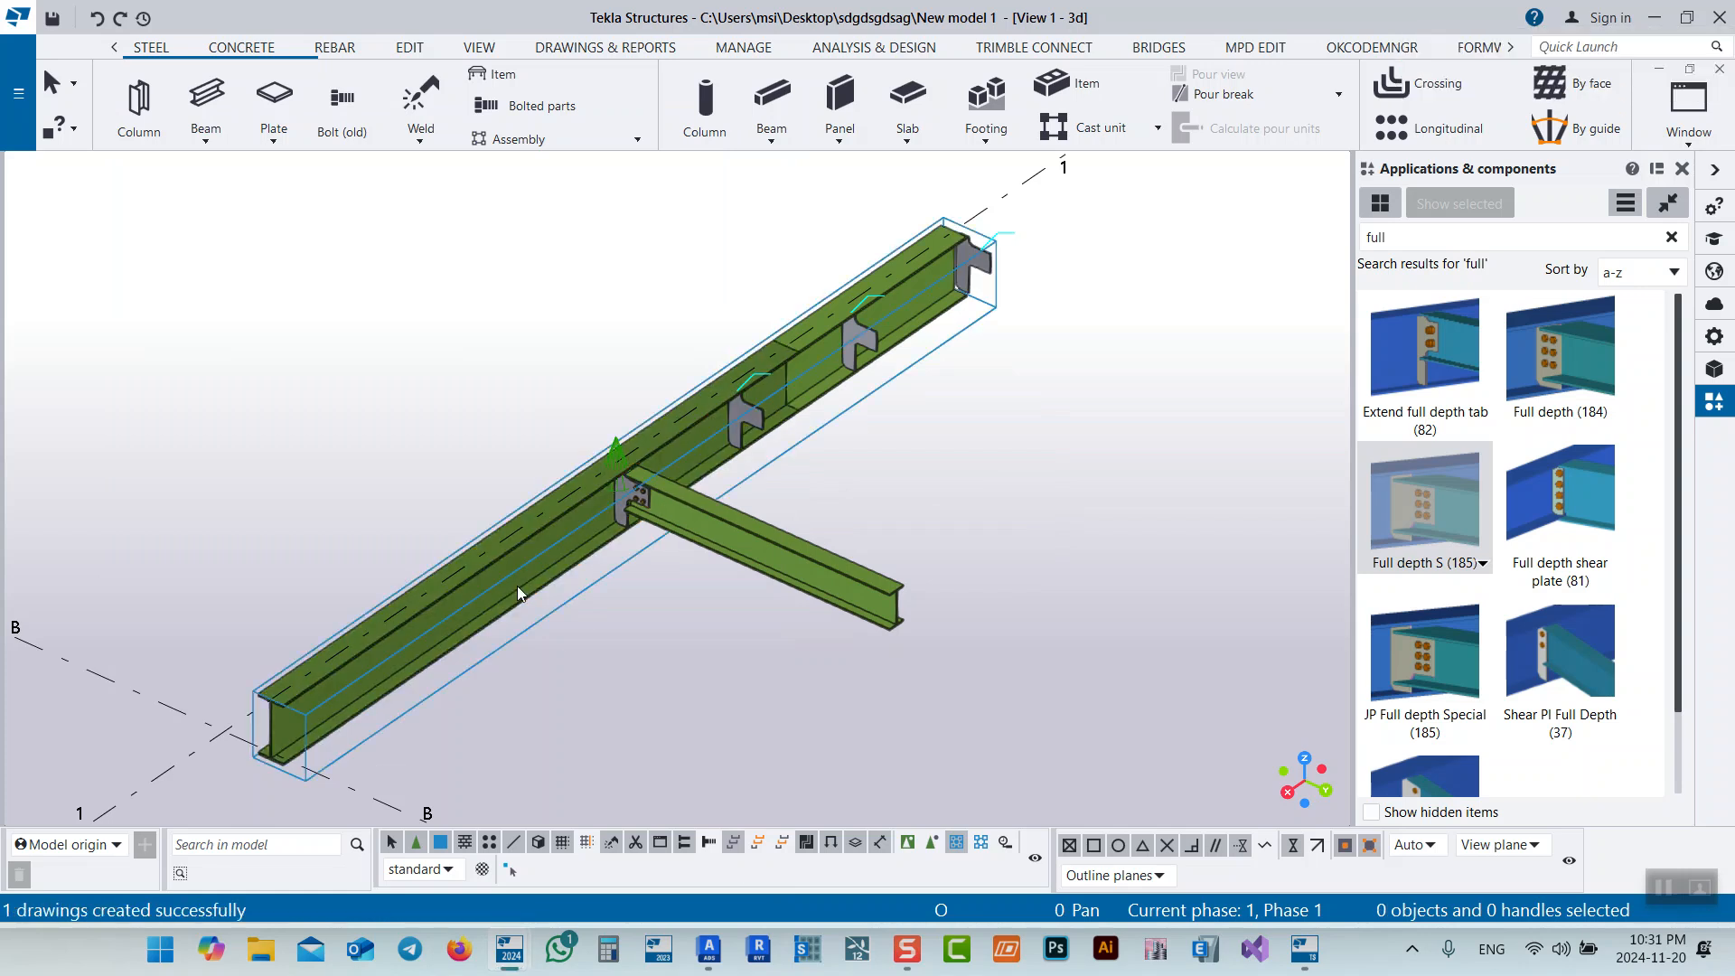
Open the new B.1 drawing from the assembly drawings and look over its views, keeping the document list clear of them
click(604, 47)
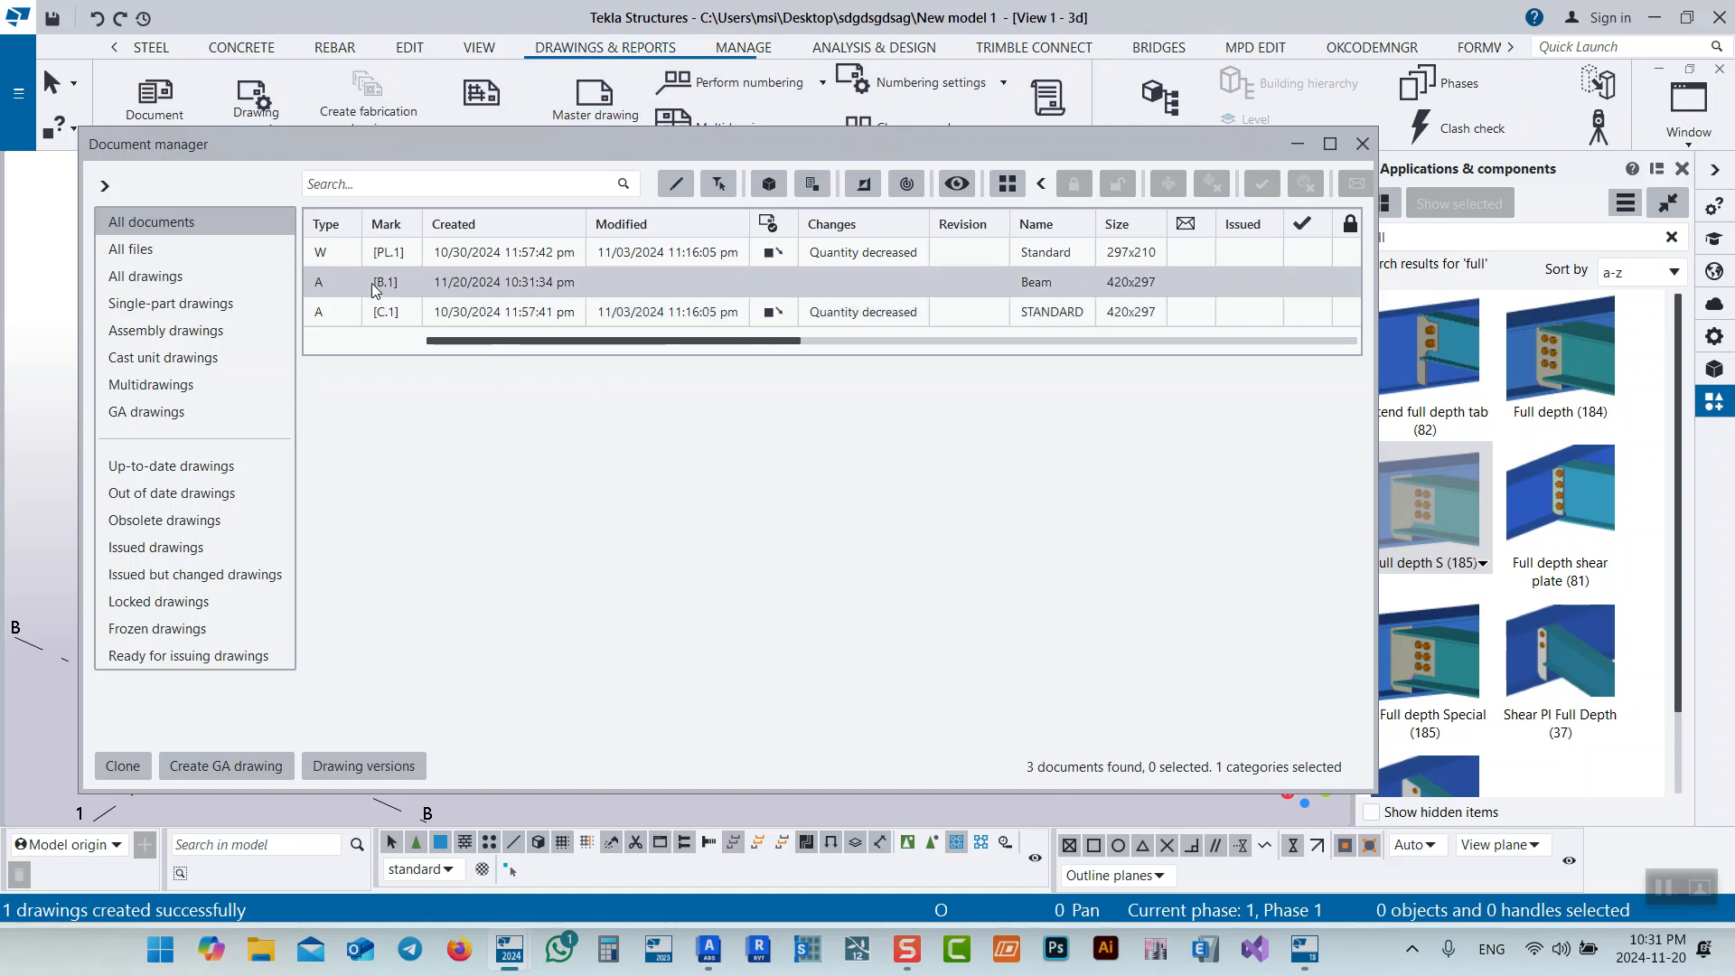
click(199, 329)
click(359, 257)
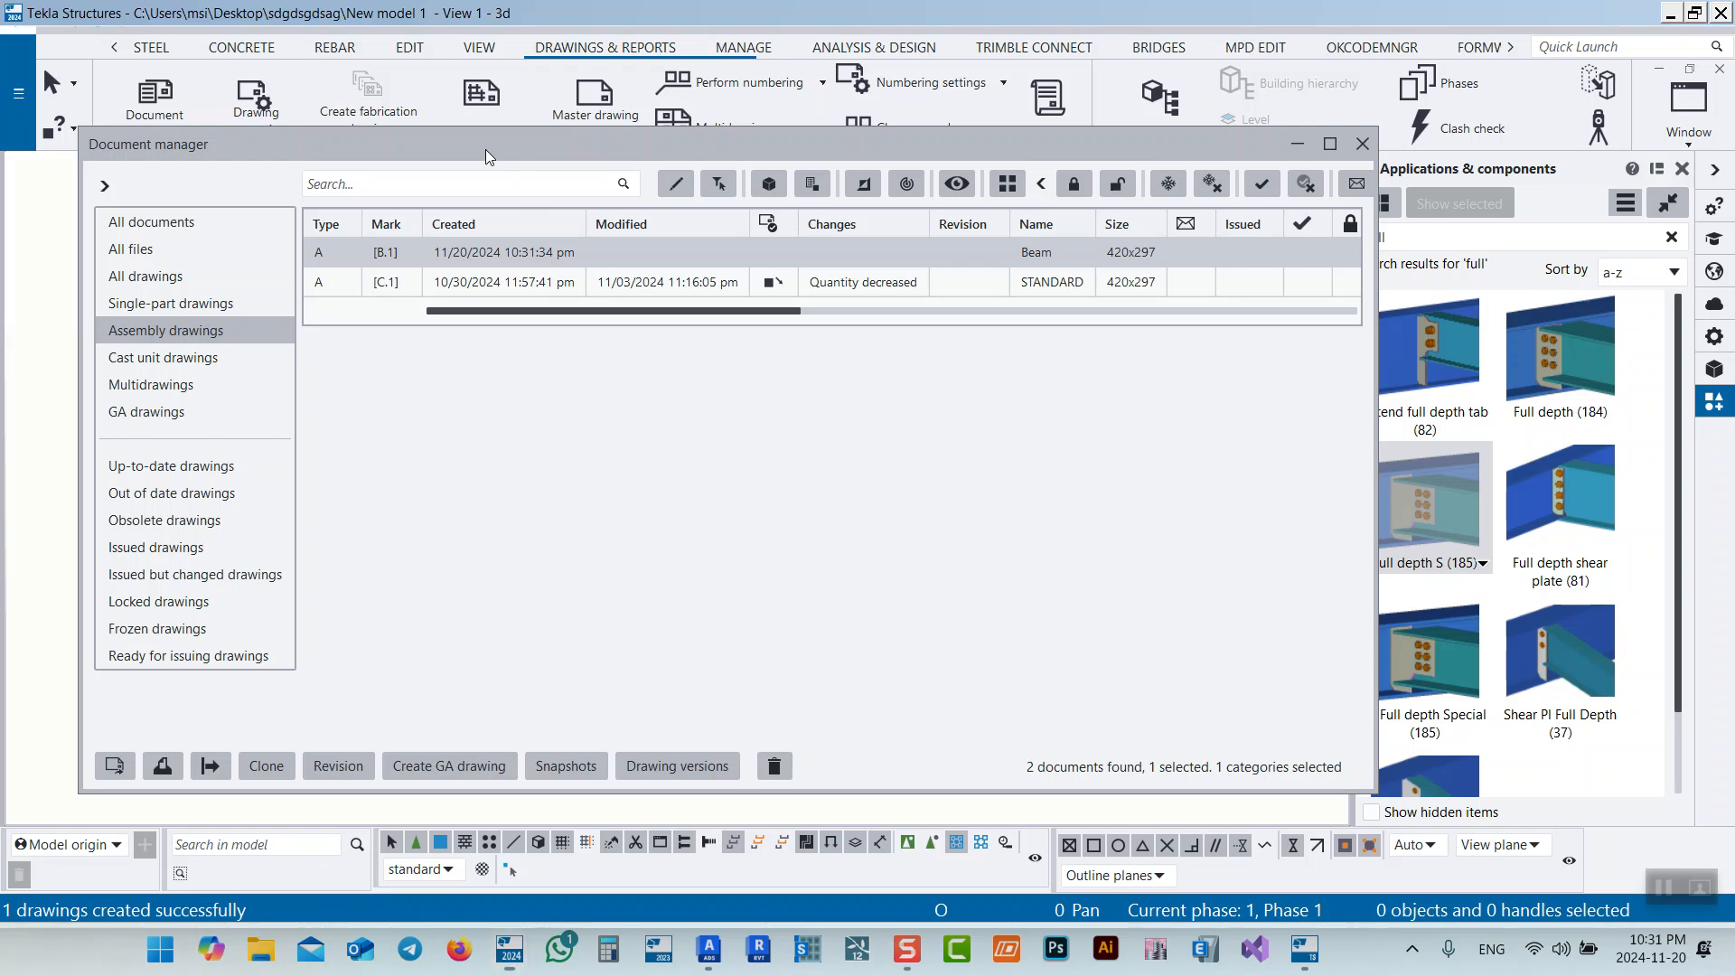
mouse_move(457, 149)
mouse_down()
mouse_move(994, 347)
mouse_move(1026, 515)
mouse_move(1199, 539)
mouse_up()
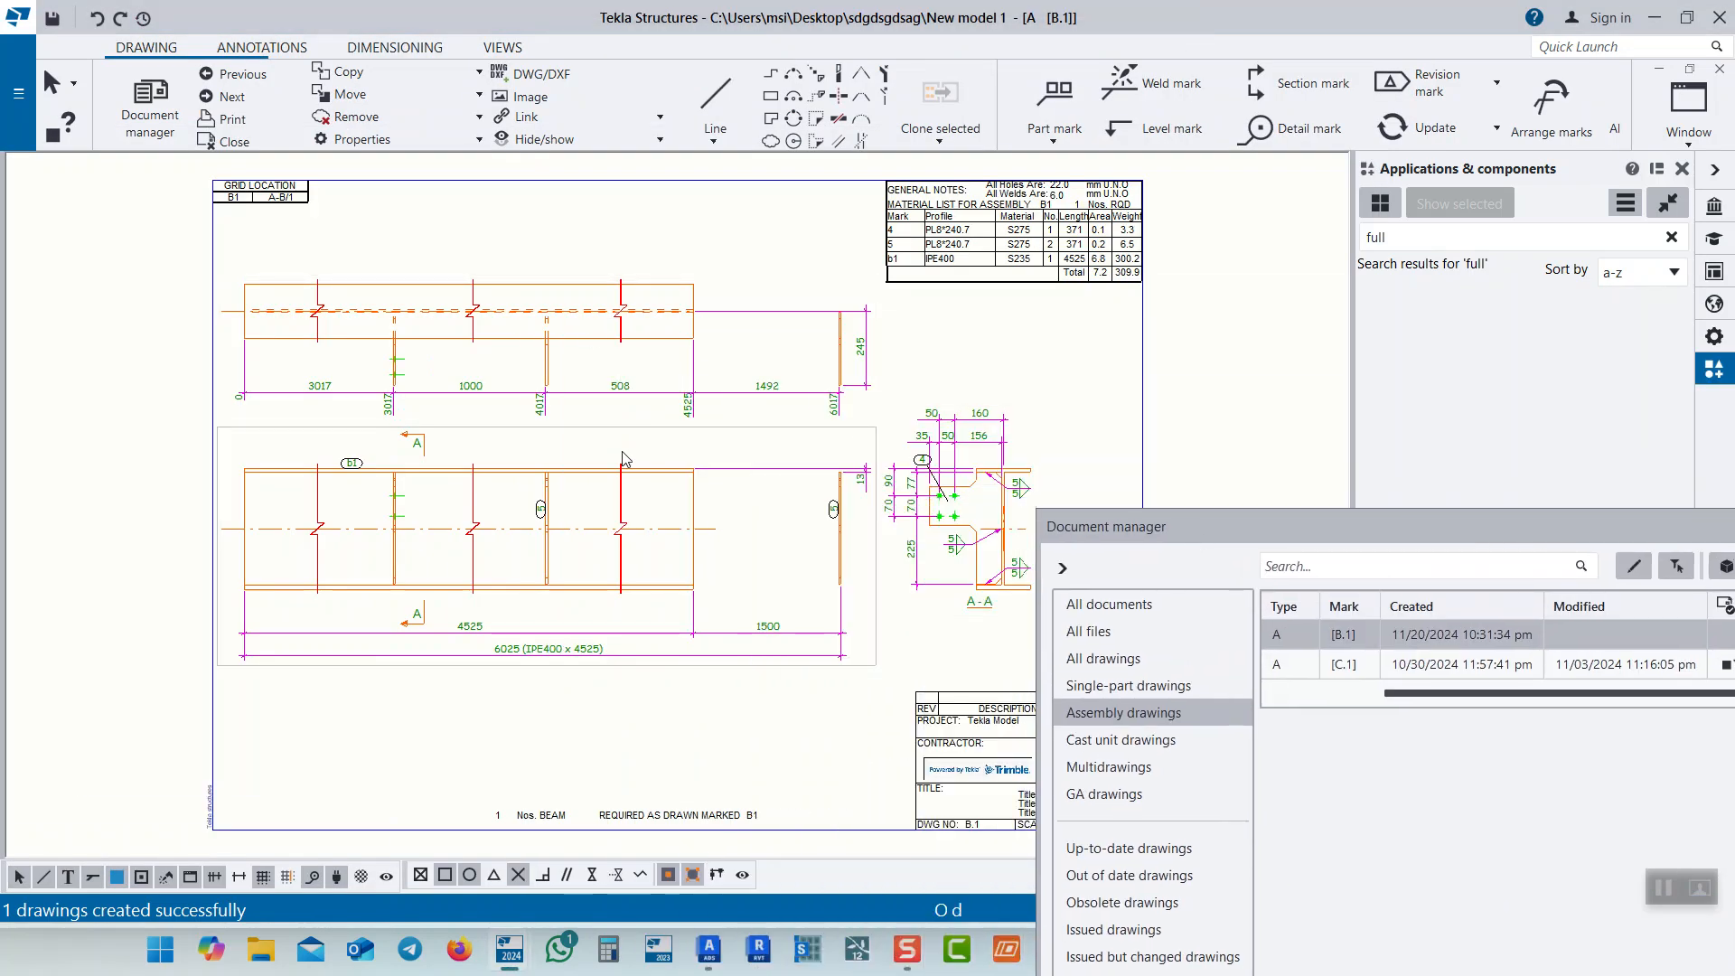
middle_drag(750, 486, 641, 438)
scroll(710, 402, down, 2)
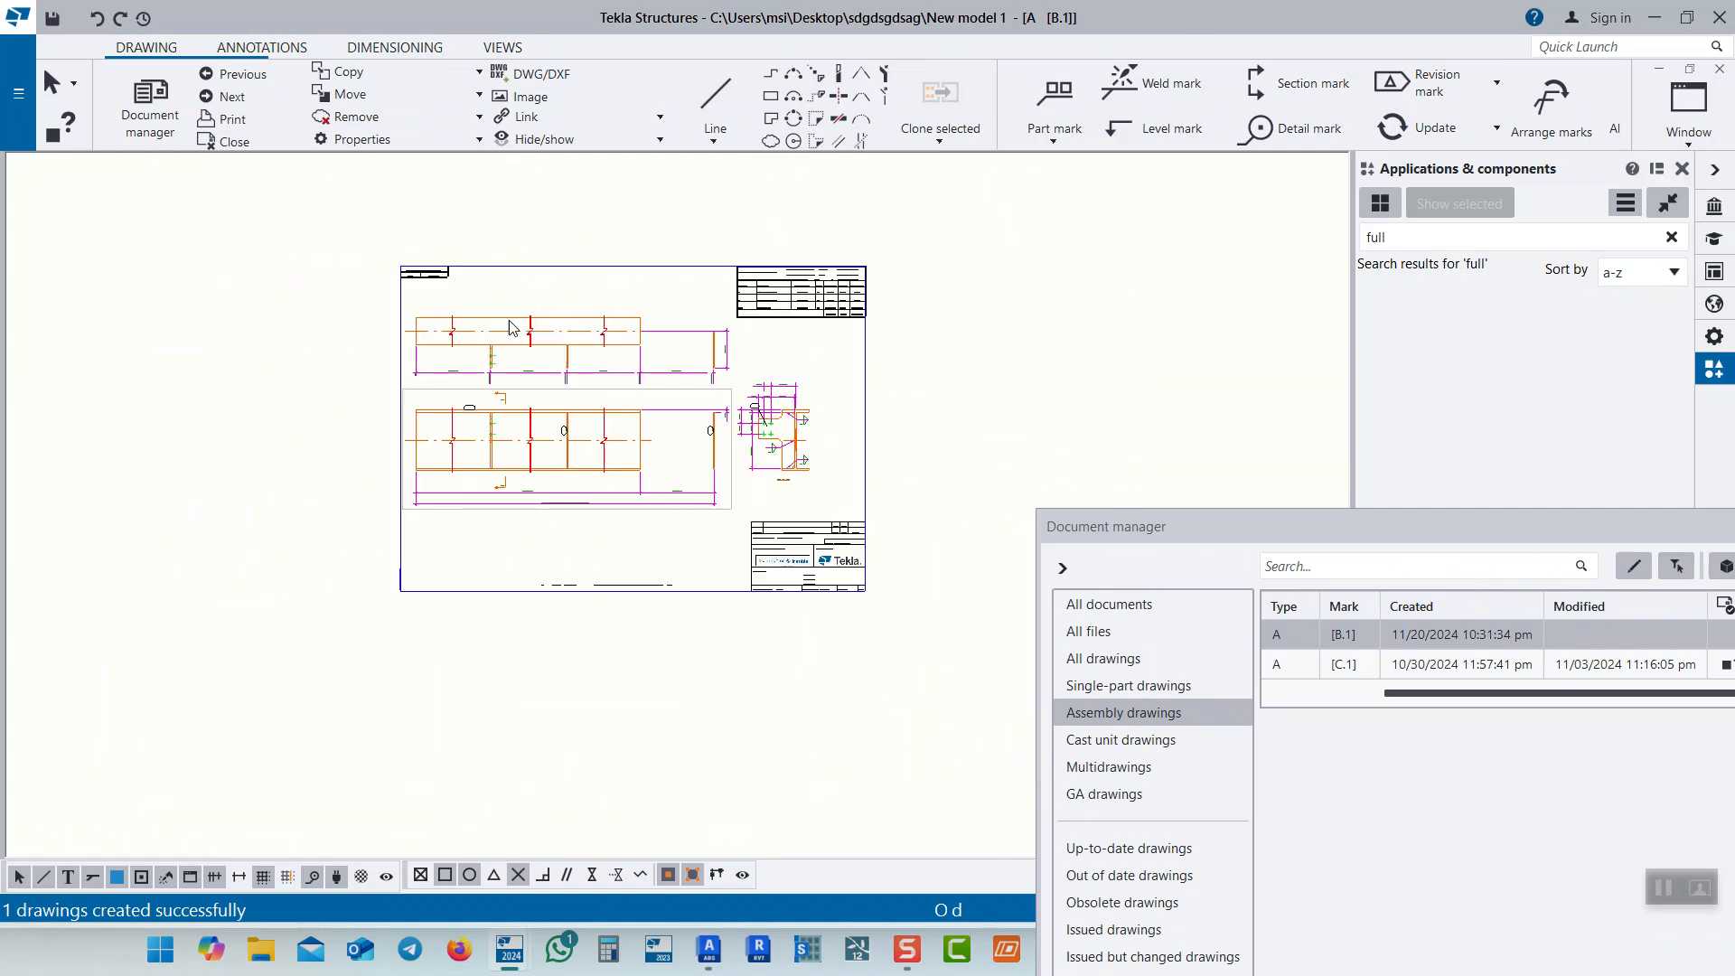
scroll(506, 321, up, 5)
scroll(419, 324, down, 2)
scroll(419, 324, down, 2)
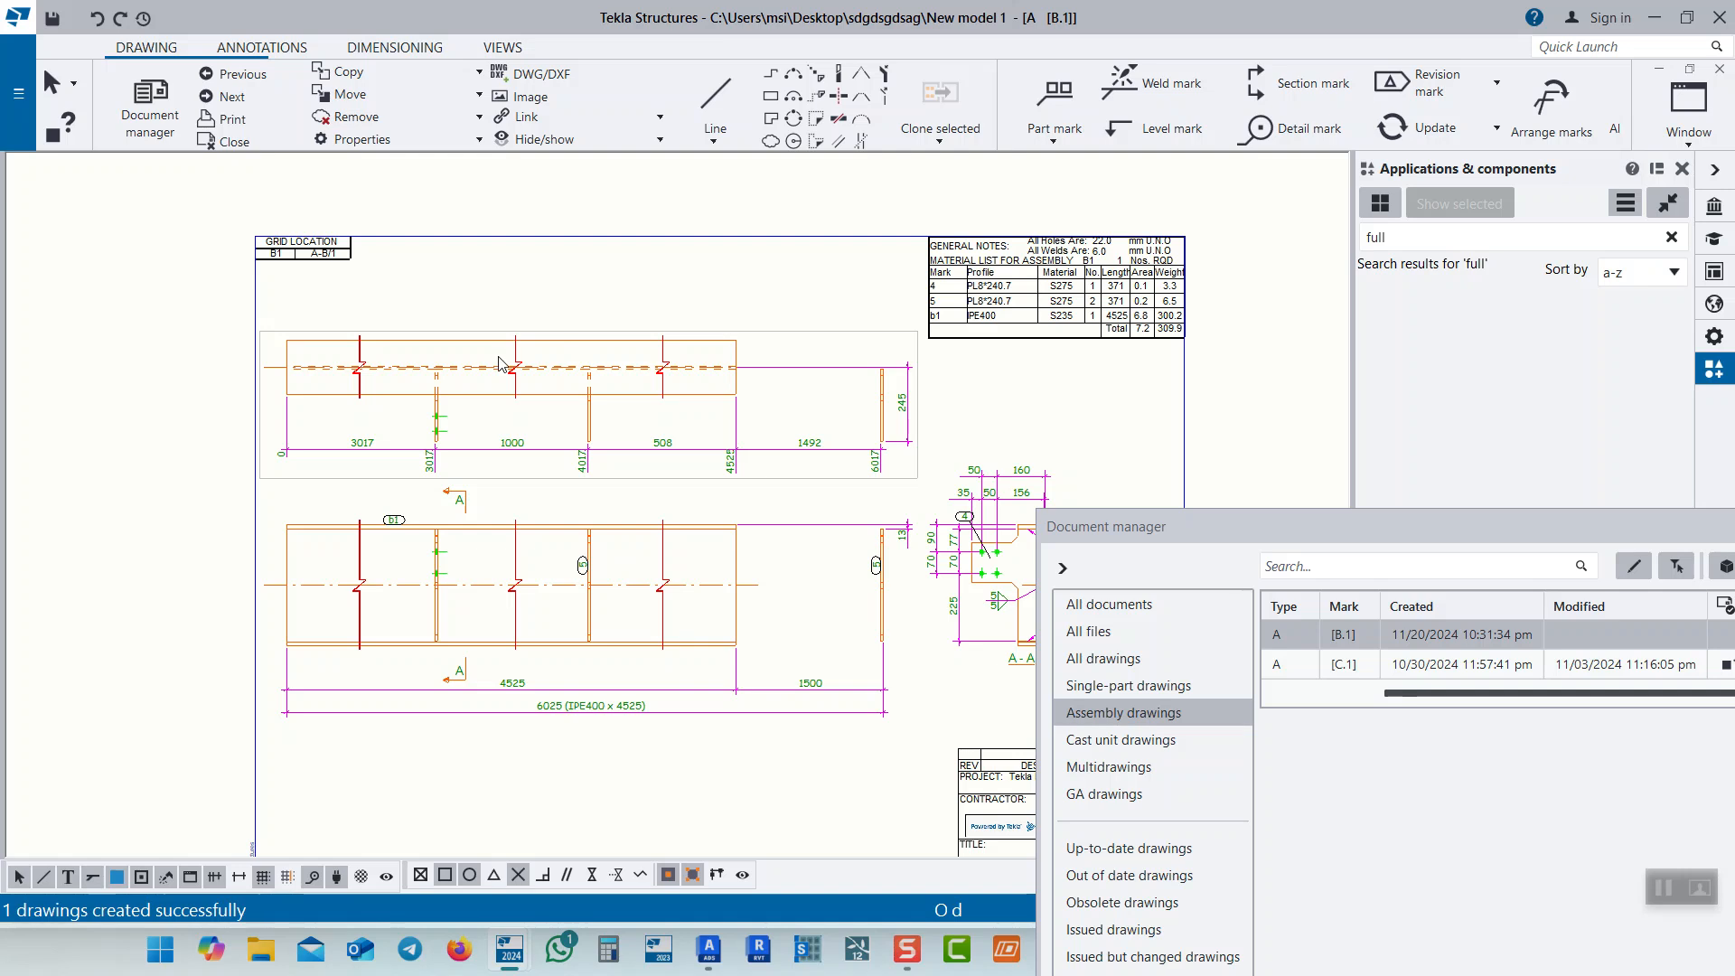
Set Cut parts to No for both the front view and the top view of the assembly drawing
click(812, 483)
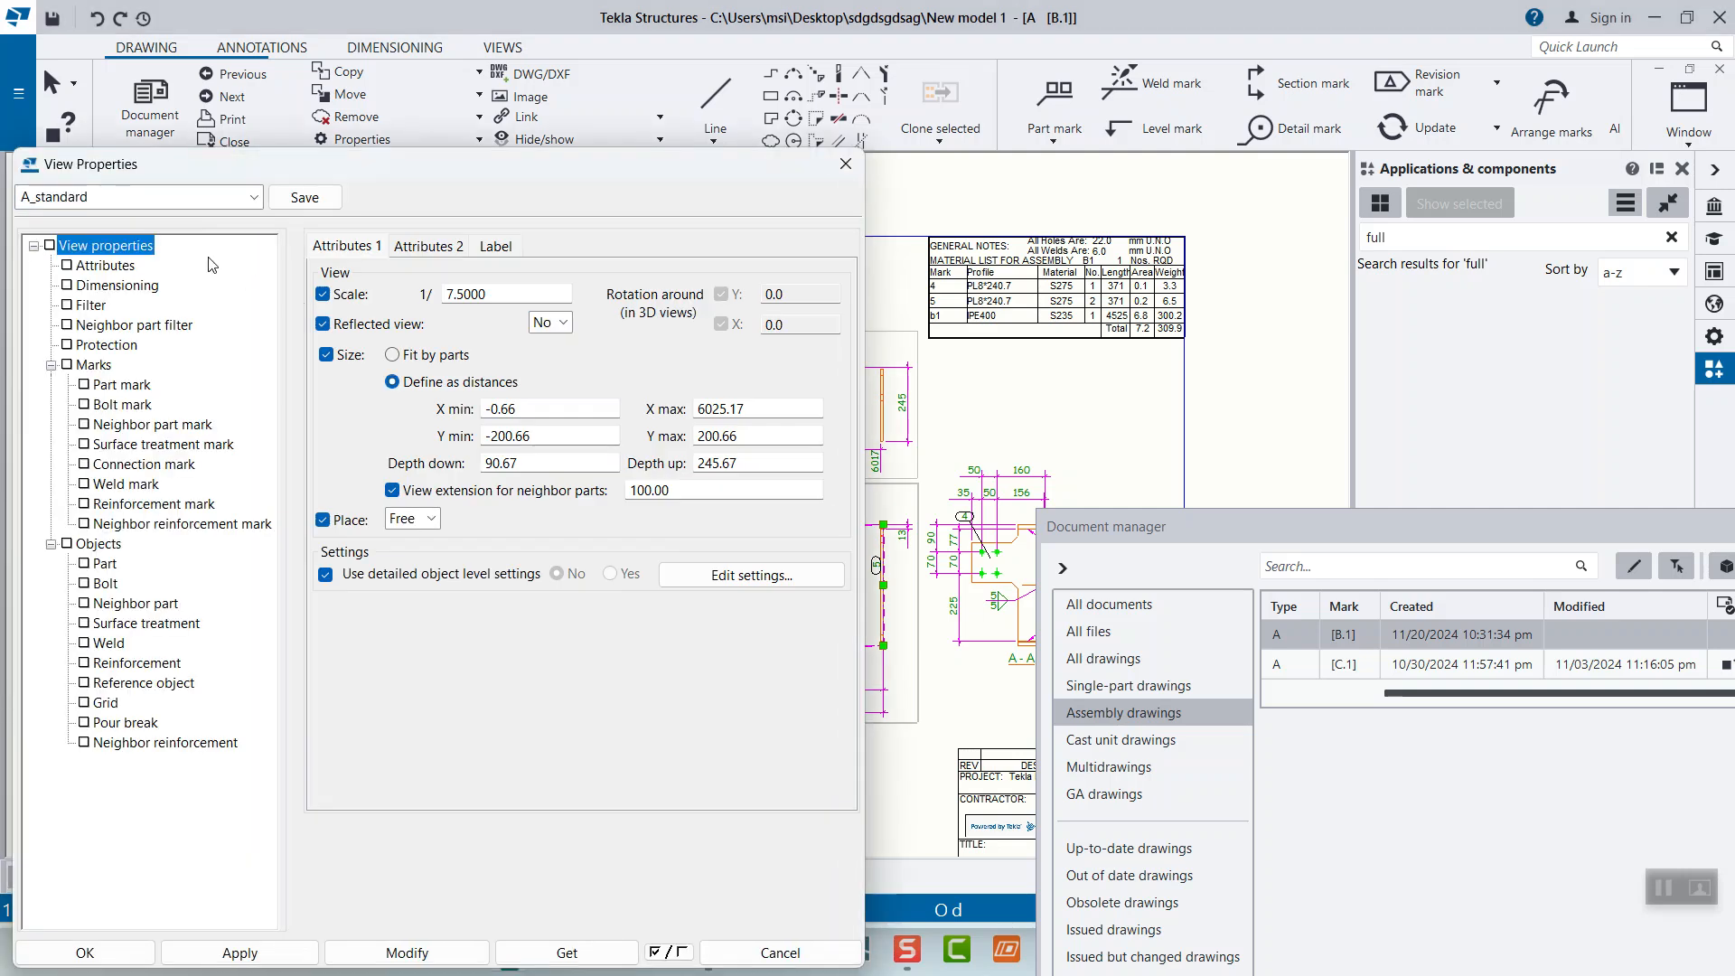
click(428, 246)
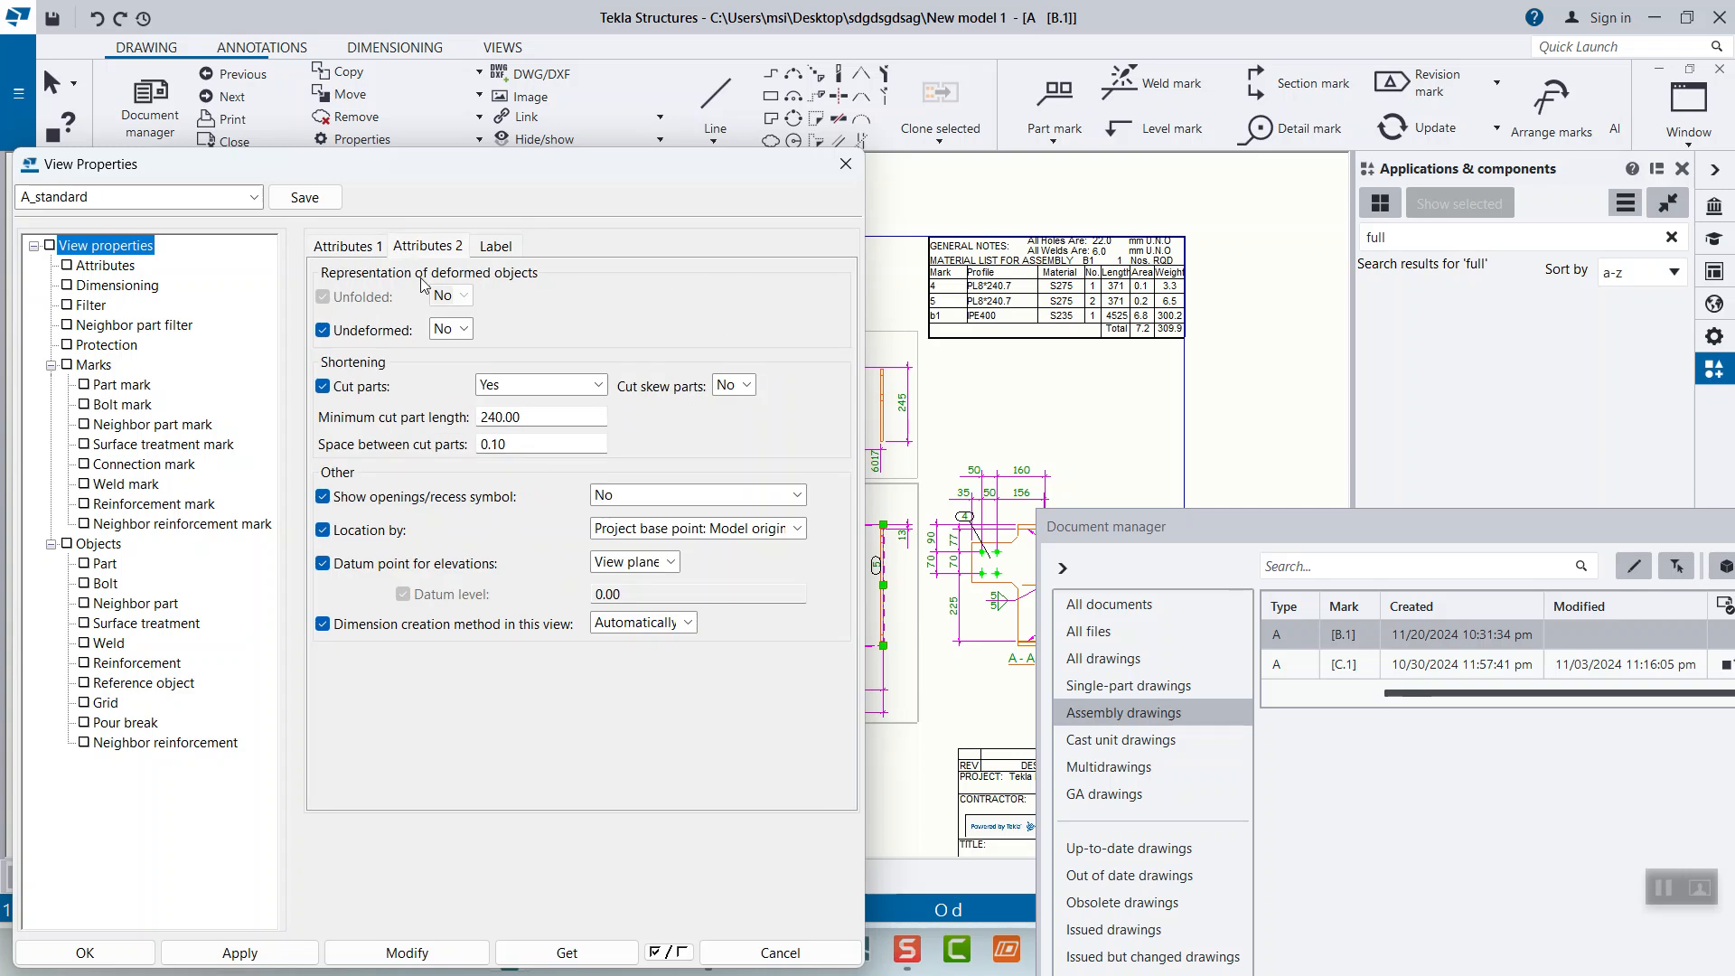
click(541, 385)
click(506, 400)
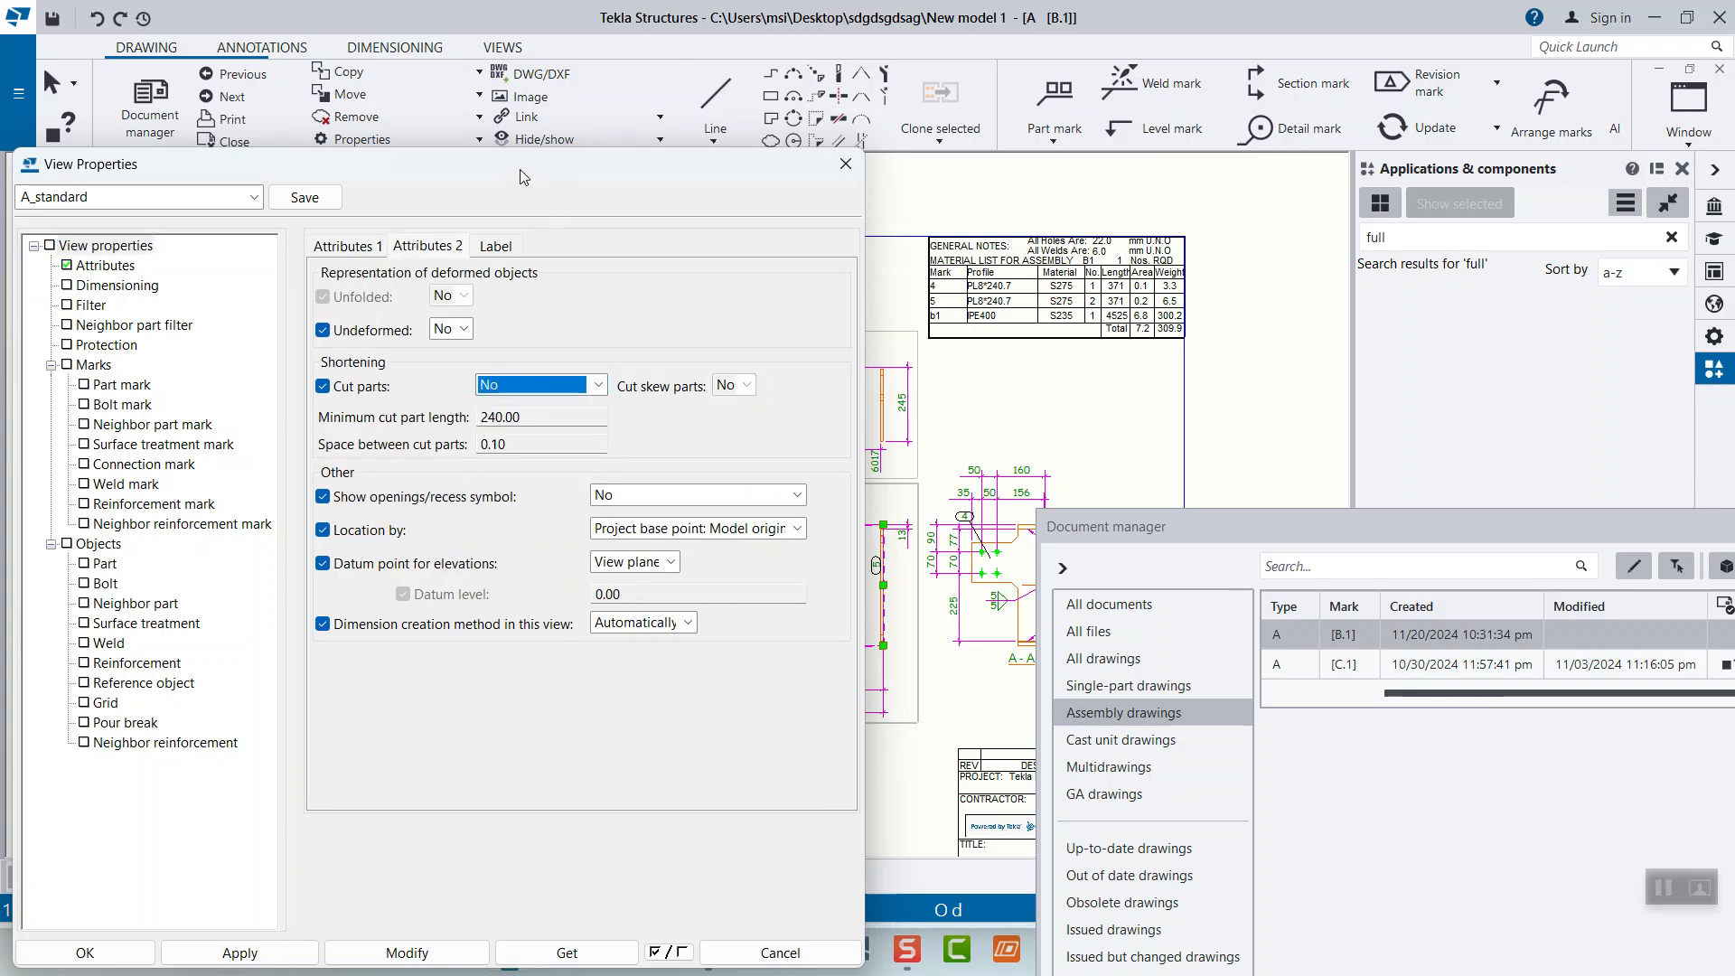
click(413, 956)
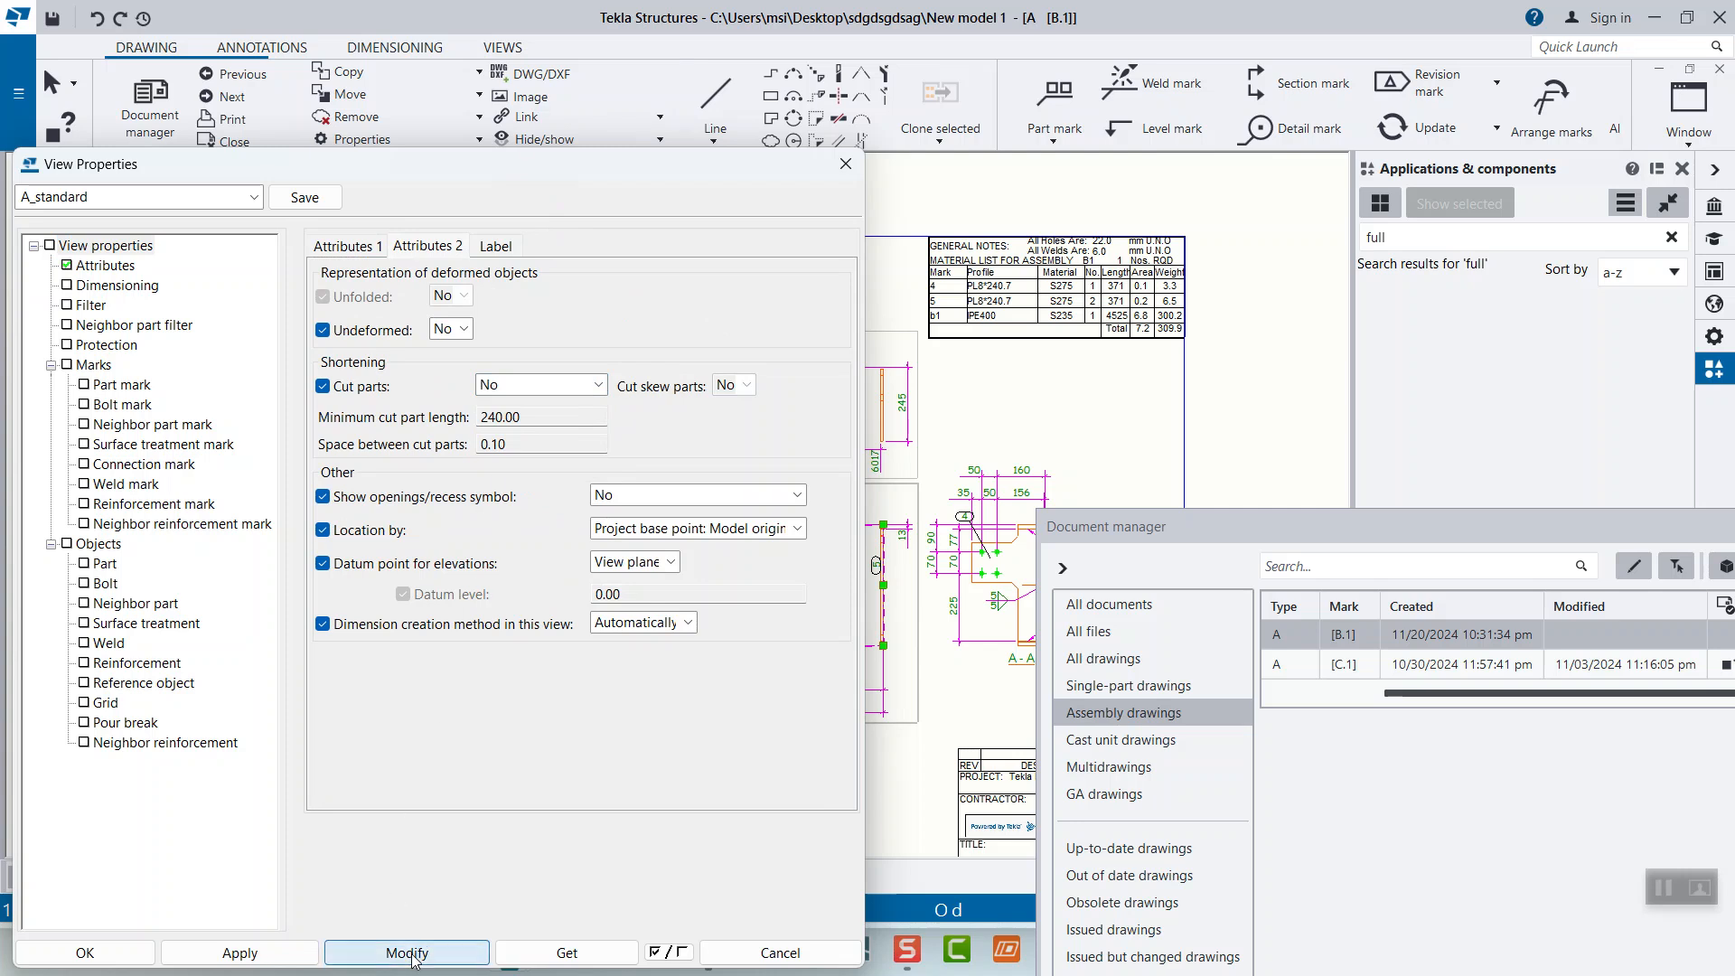
click(916, 467)
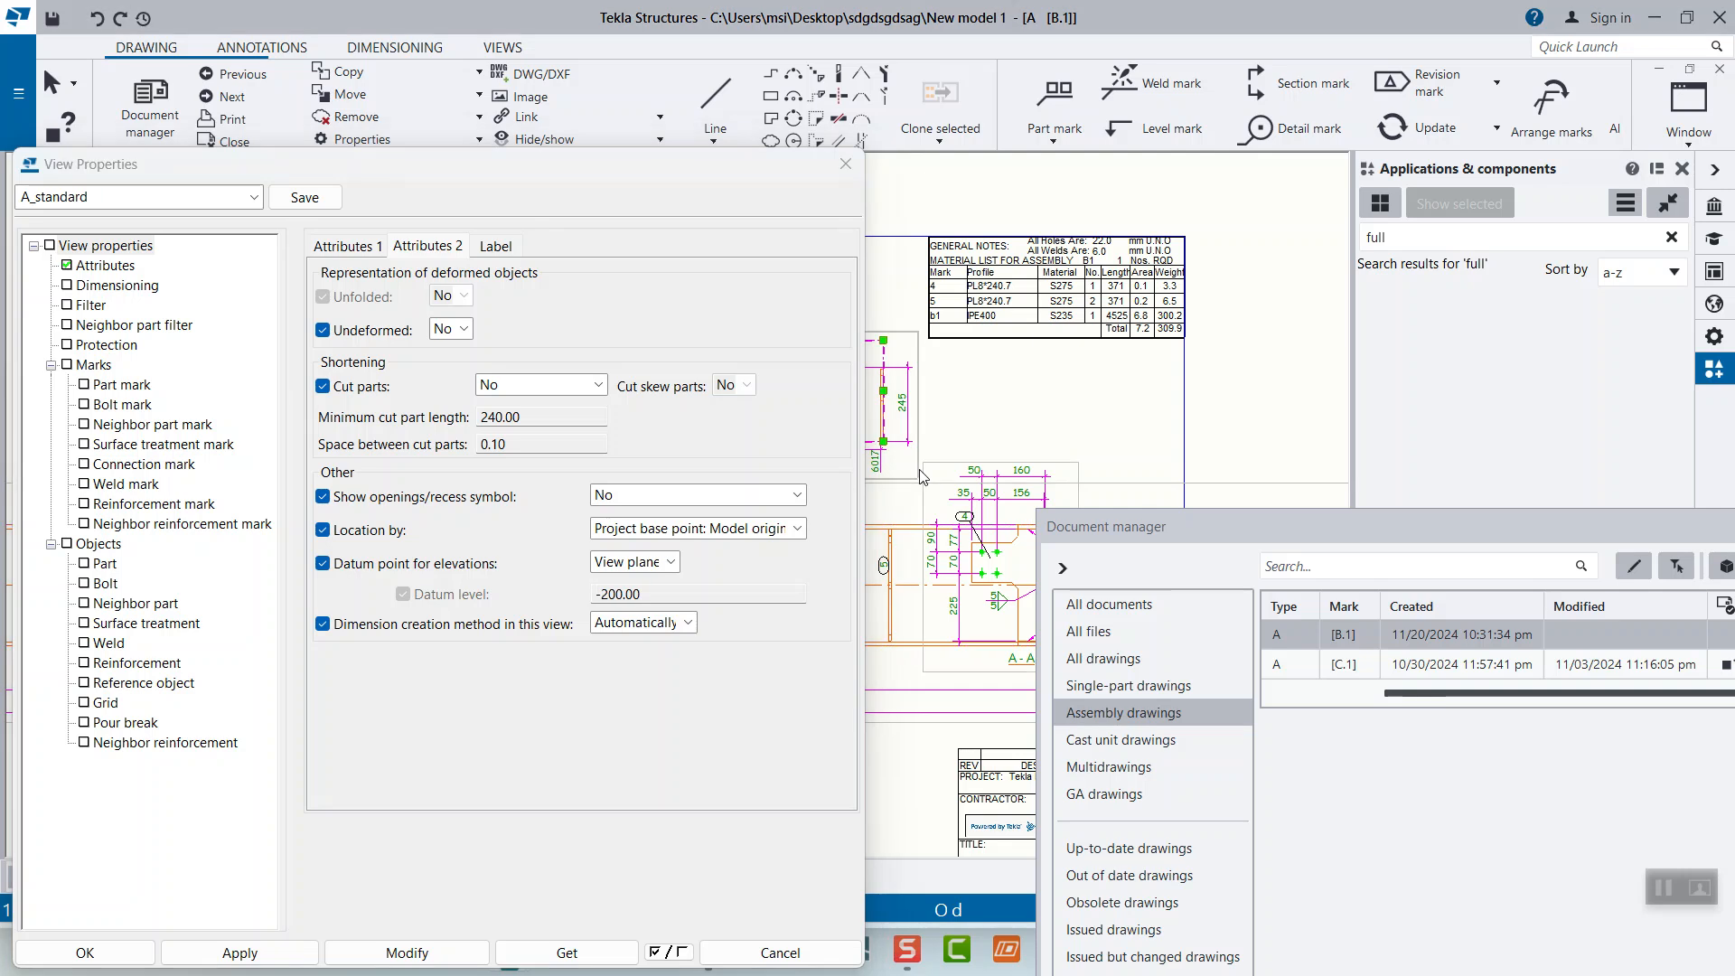
click(408, 956)
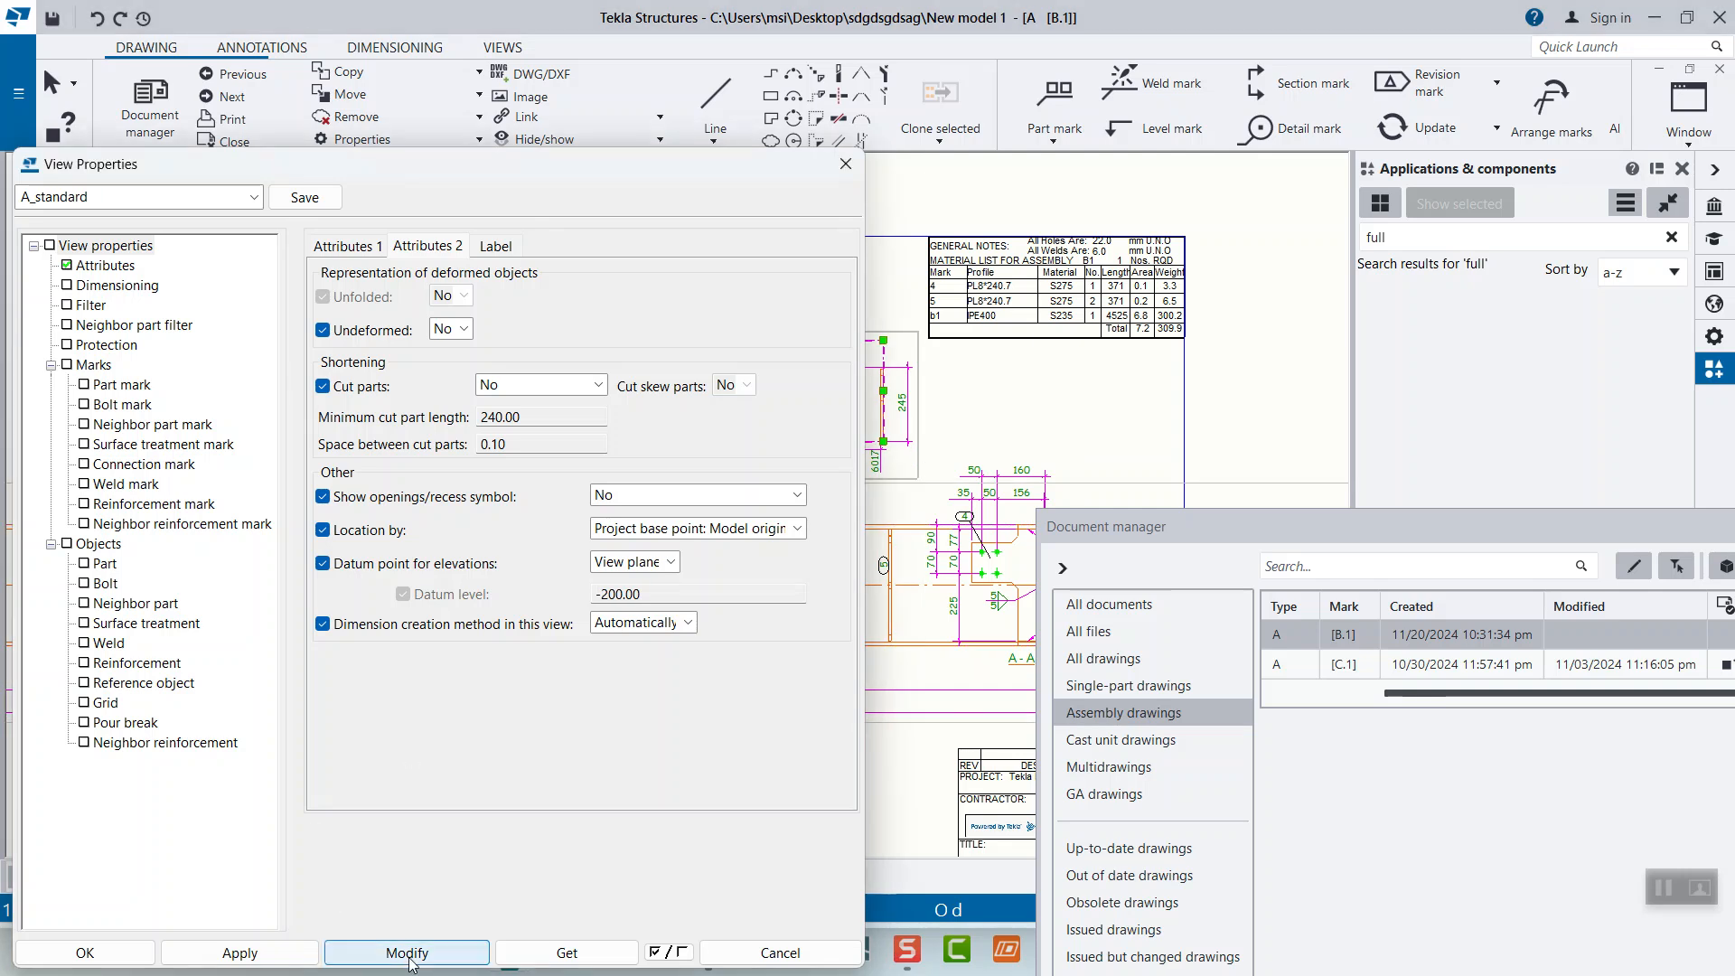
click(84, 954)
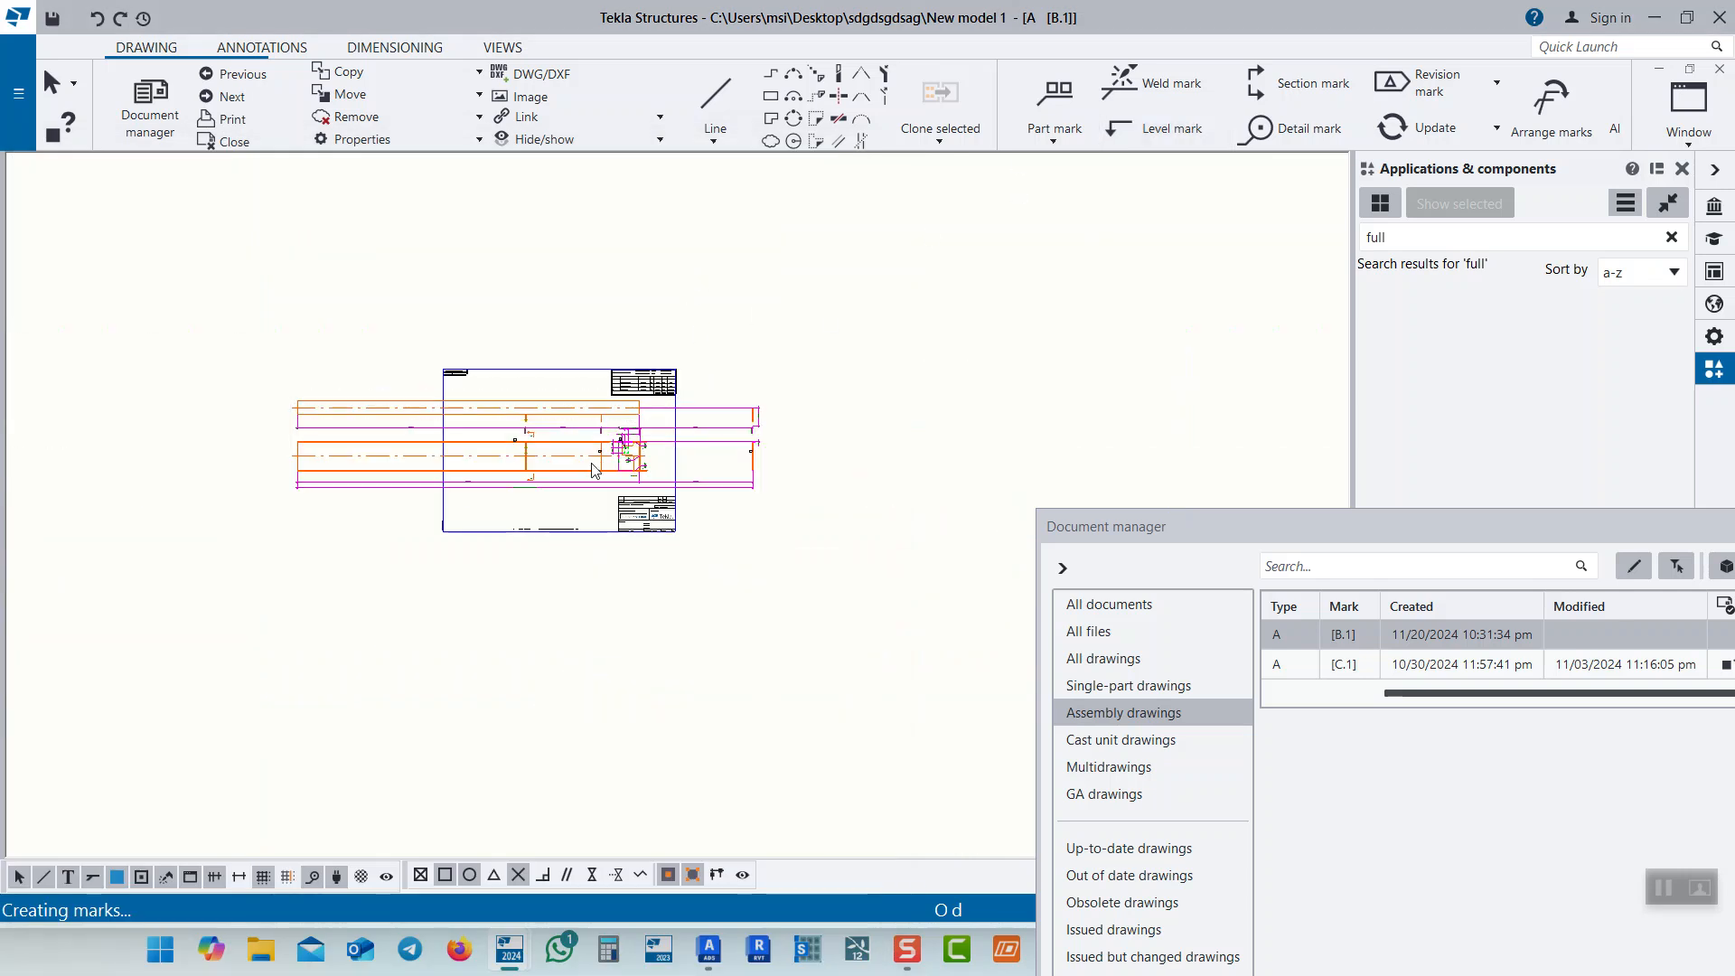
Move the full-length beam views above the drawing sheet and section A-A off to the right of it
scroll(522, 456, up, 2)
scroll(578, 479, down, 1)
scroll(579, 475, up, 1)
scroll(579, 476, down, 1)
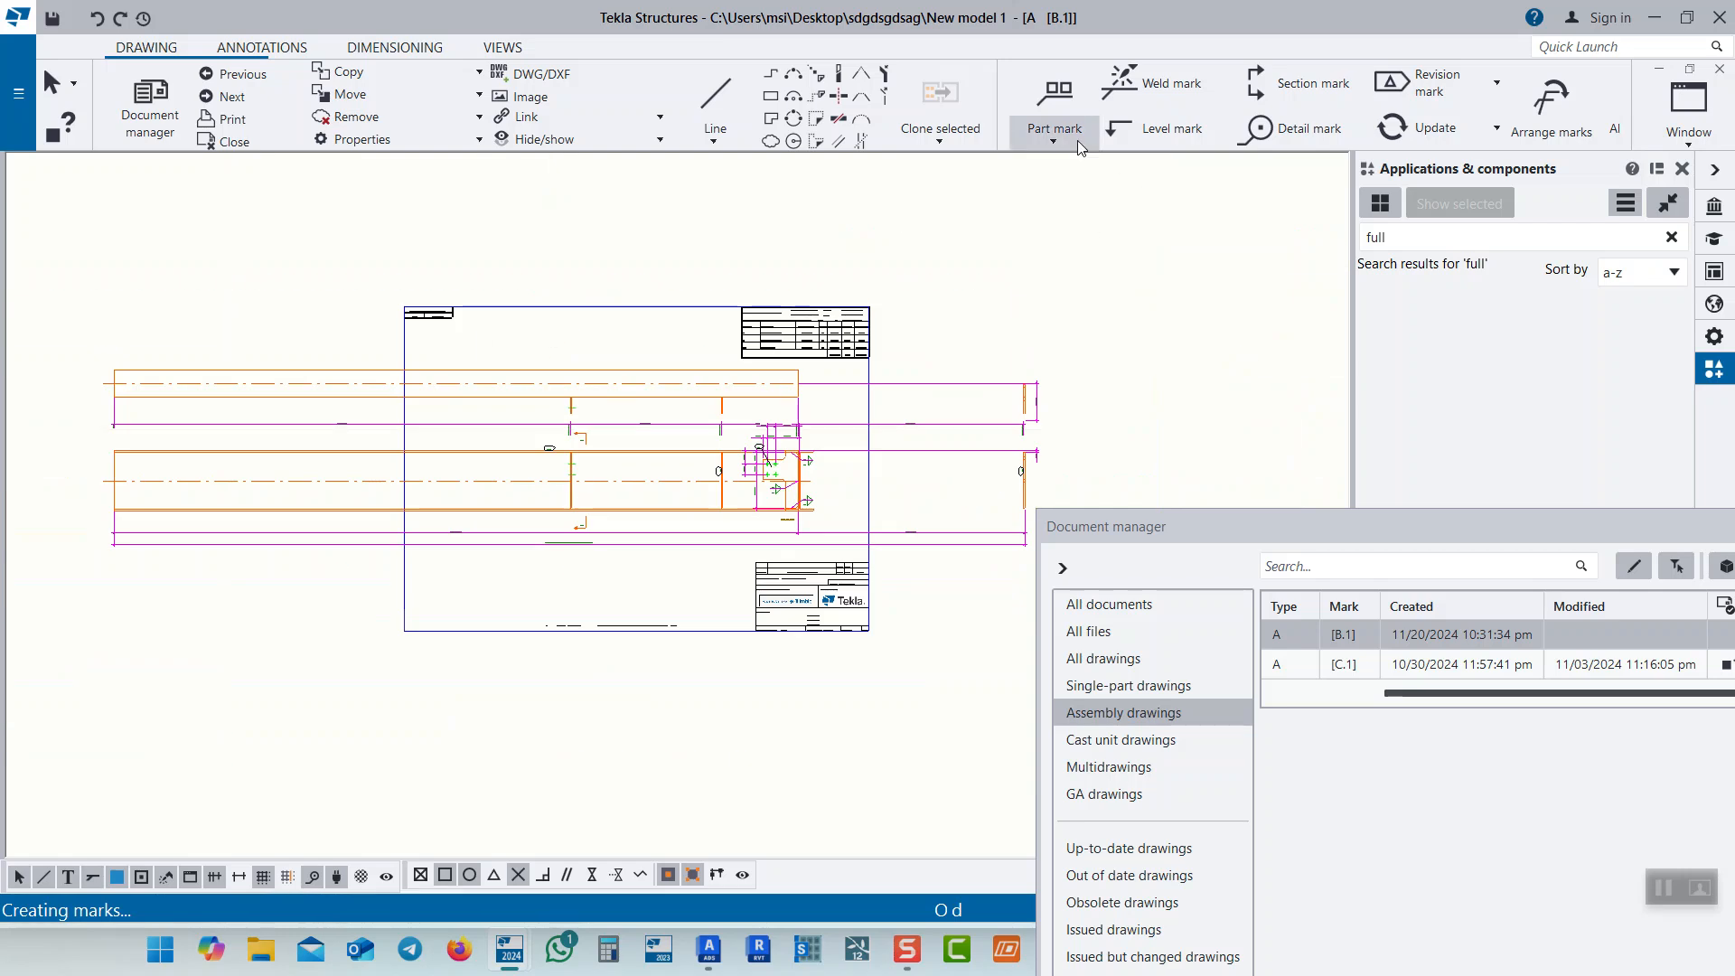
click(447, 52)
click(503, 47)
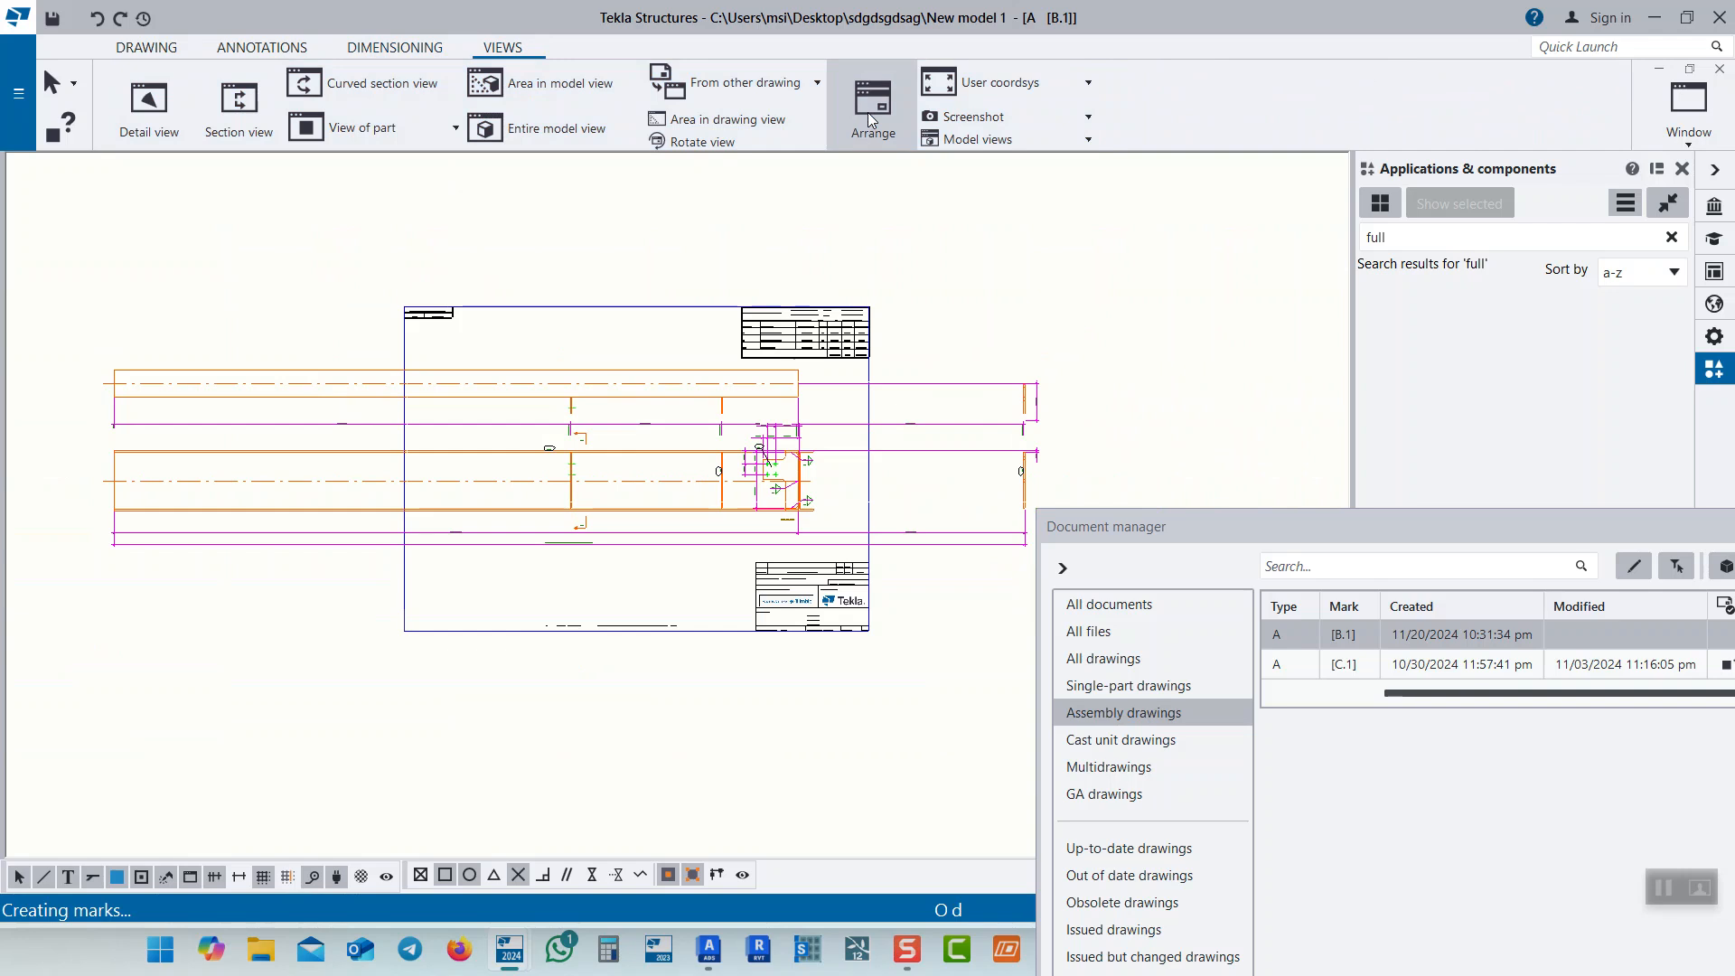
scroll(670, 386, down, 2)
scroll(706, 409, up, 2)
drag(733, 427, 611, 201)
middle_drag(619, 336, 703, 456)
drag(670, 508, 584, 279)
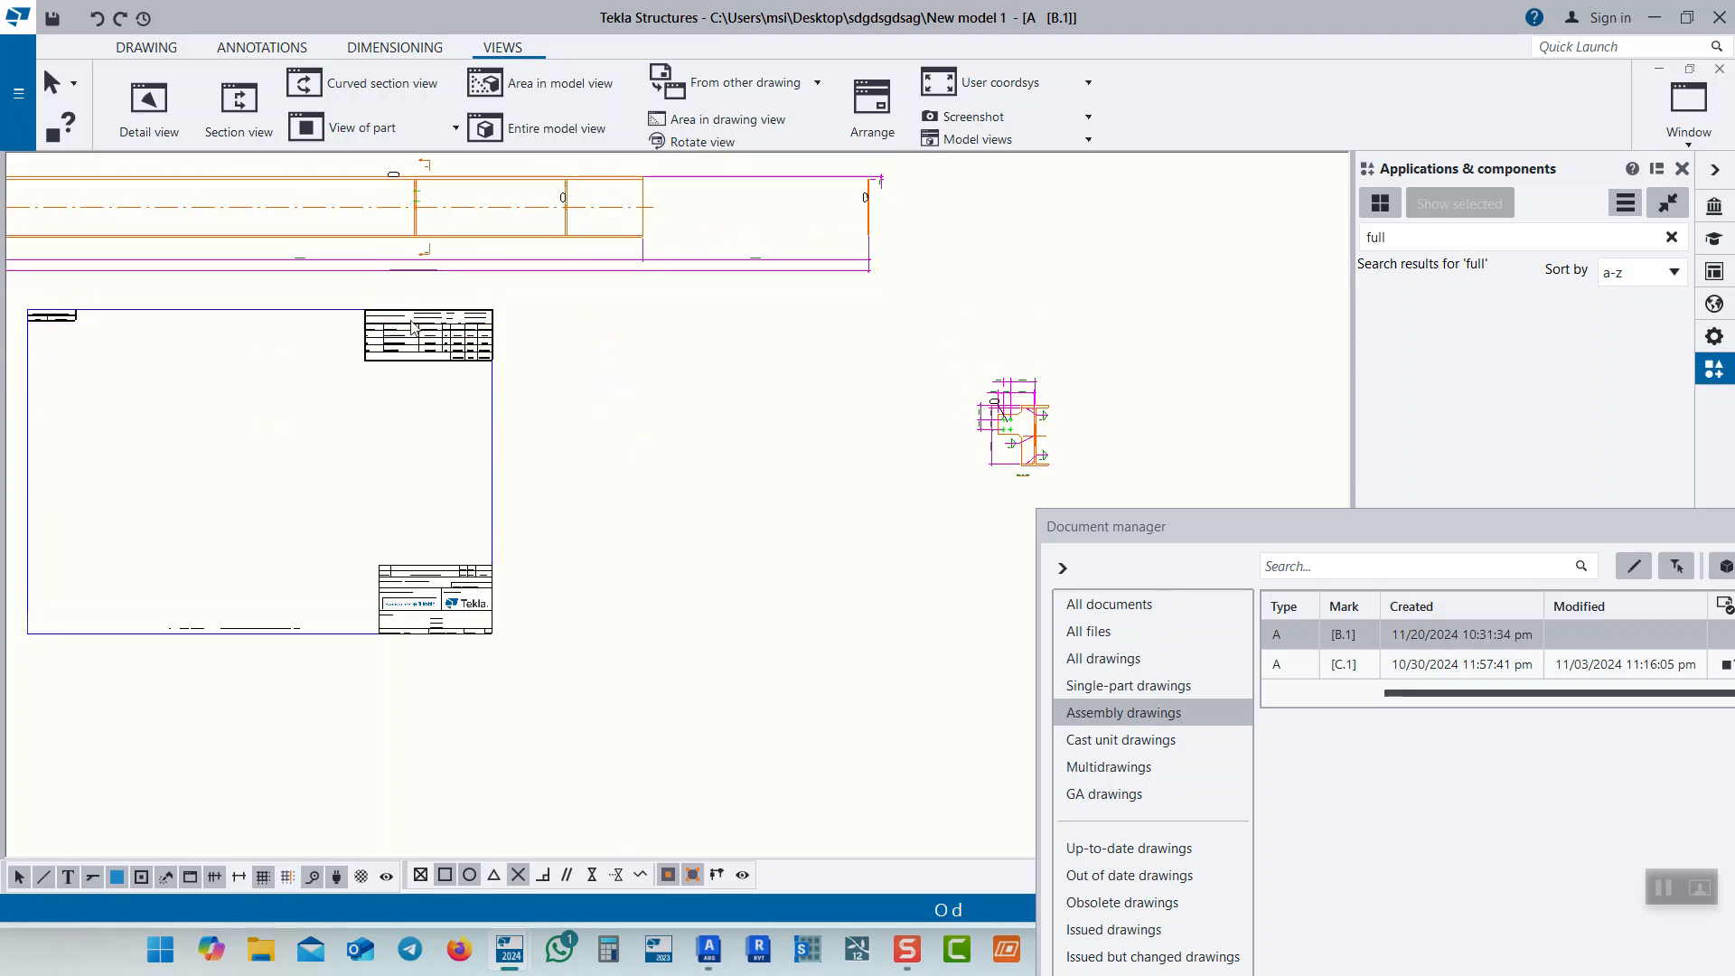
Examine the beam's top and front views for how the plates near and beyond the beam end are shown
scroll(412, 327, up, 3)
scroll(625, 419, down, 4)
scroll(630, 538, up, 1)
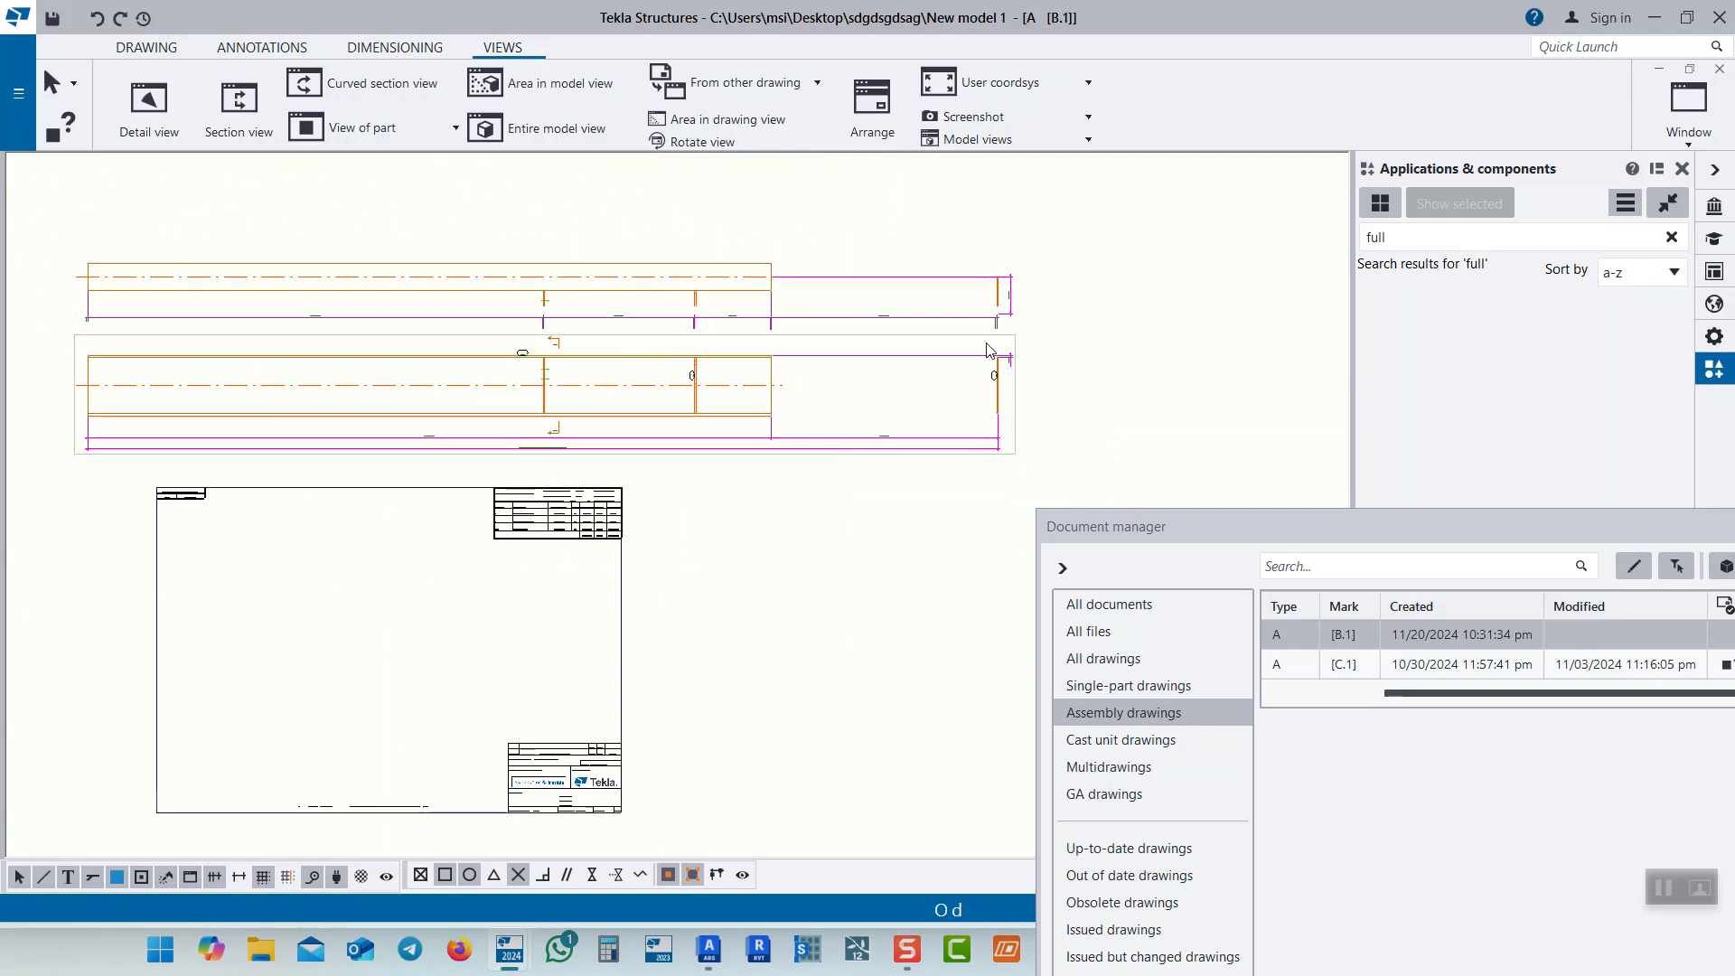
scroll(988, 353, up, 5)
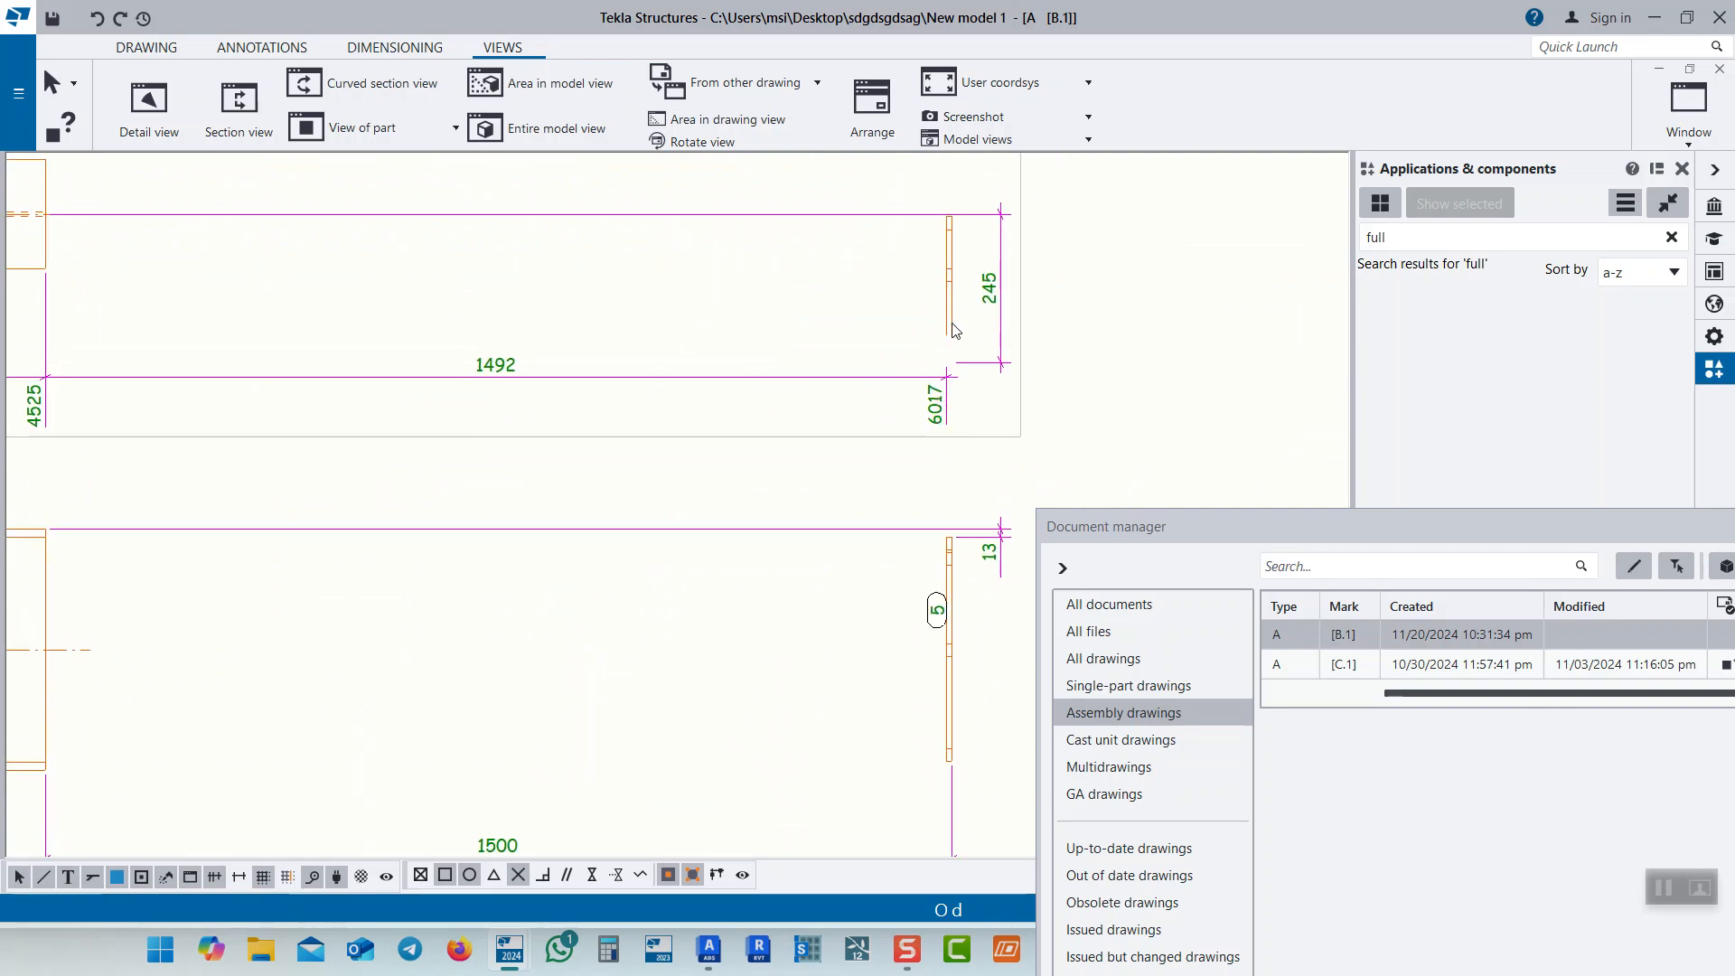
scroll(956, 311, up, 2)
scroll(963, 421, down, 5)
scroll(954, 514, up, 4)
scroll(964, 529, down, 5)
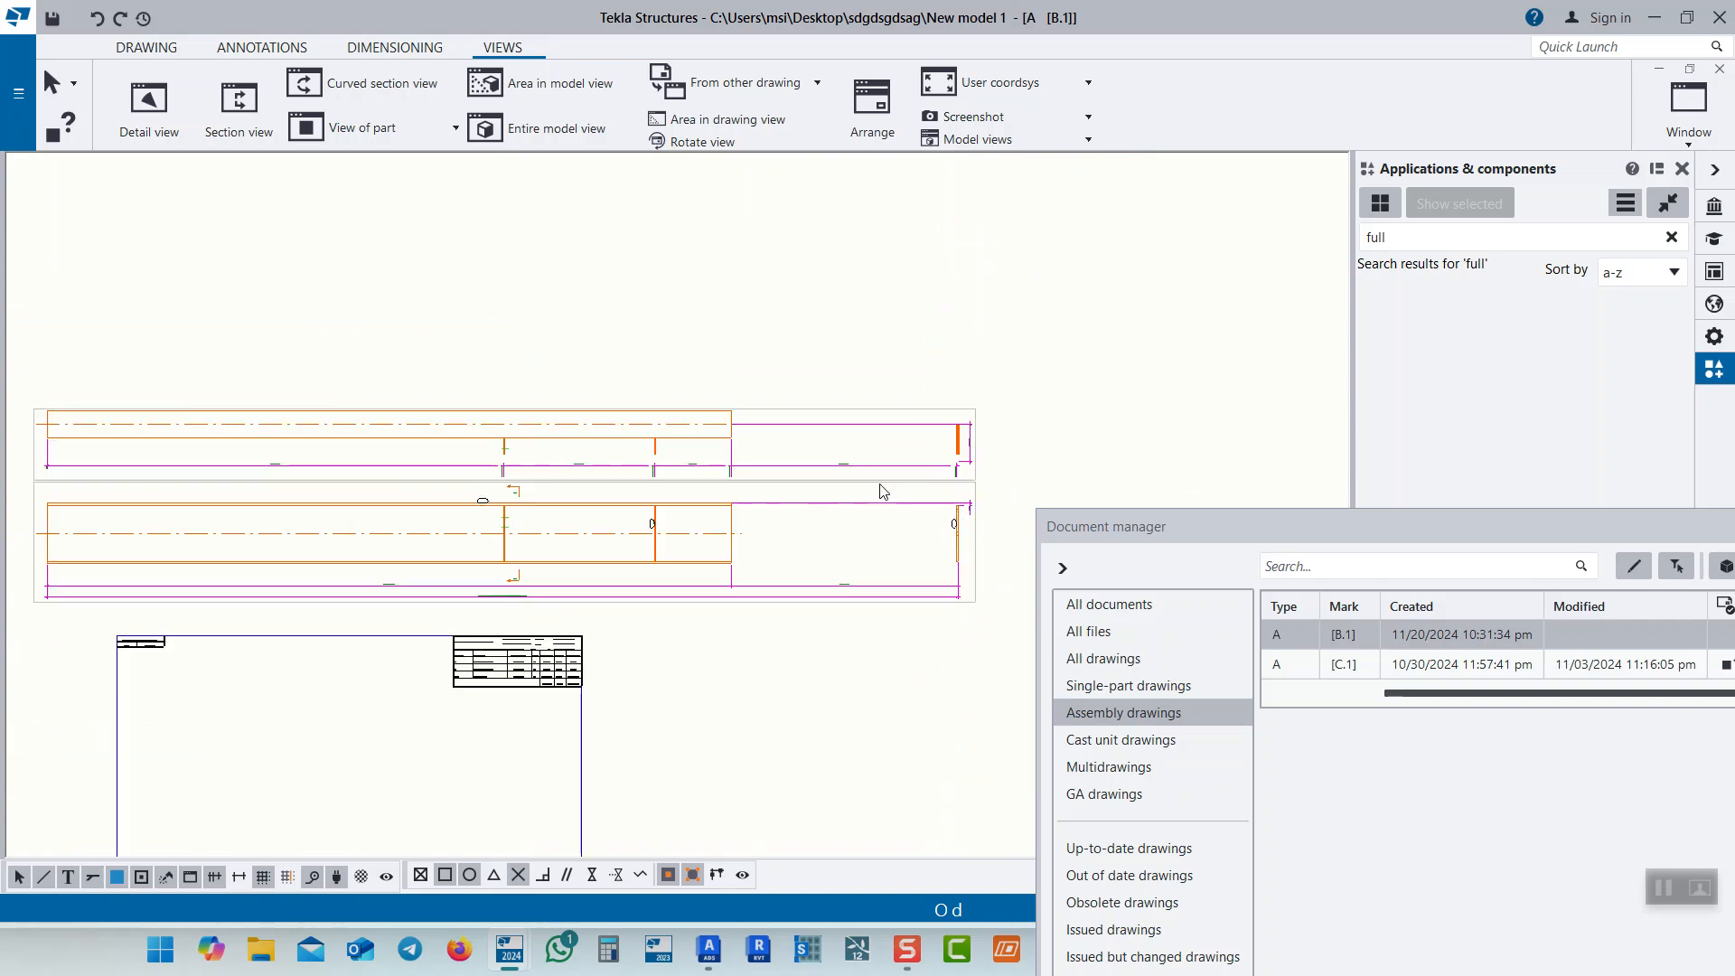
scroll(975, 445, up, 4)
scroll(1007, 376, down, 5)
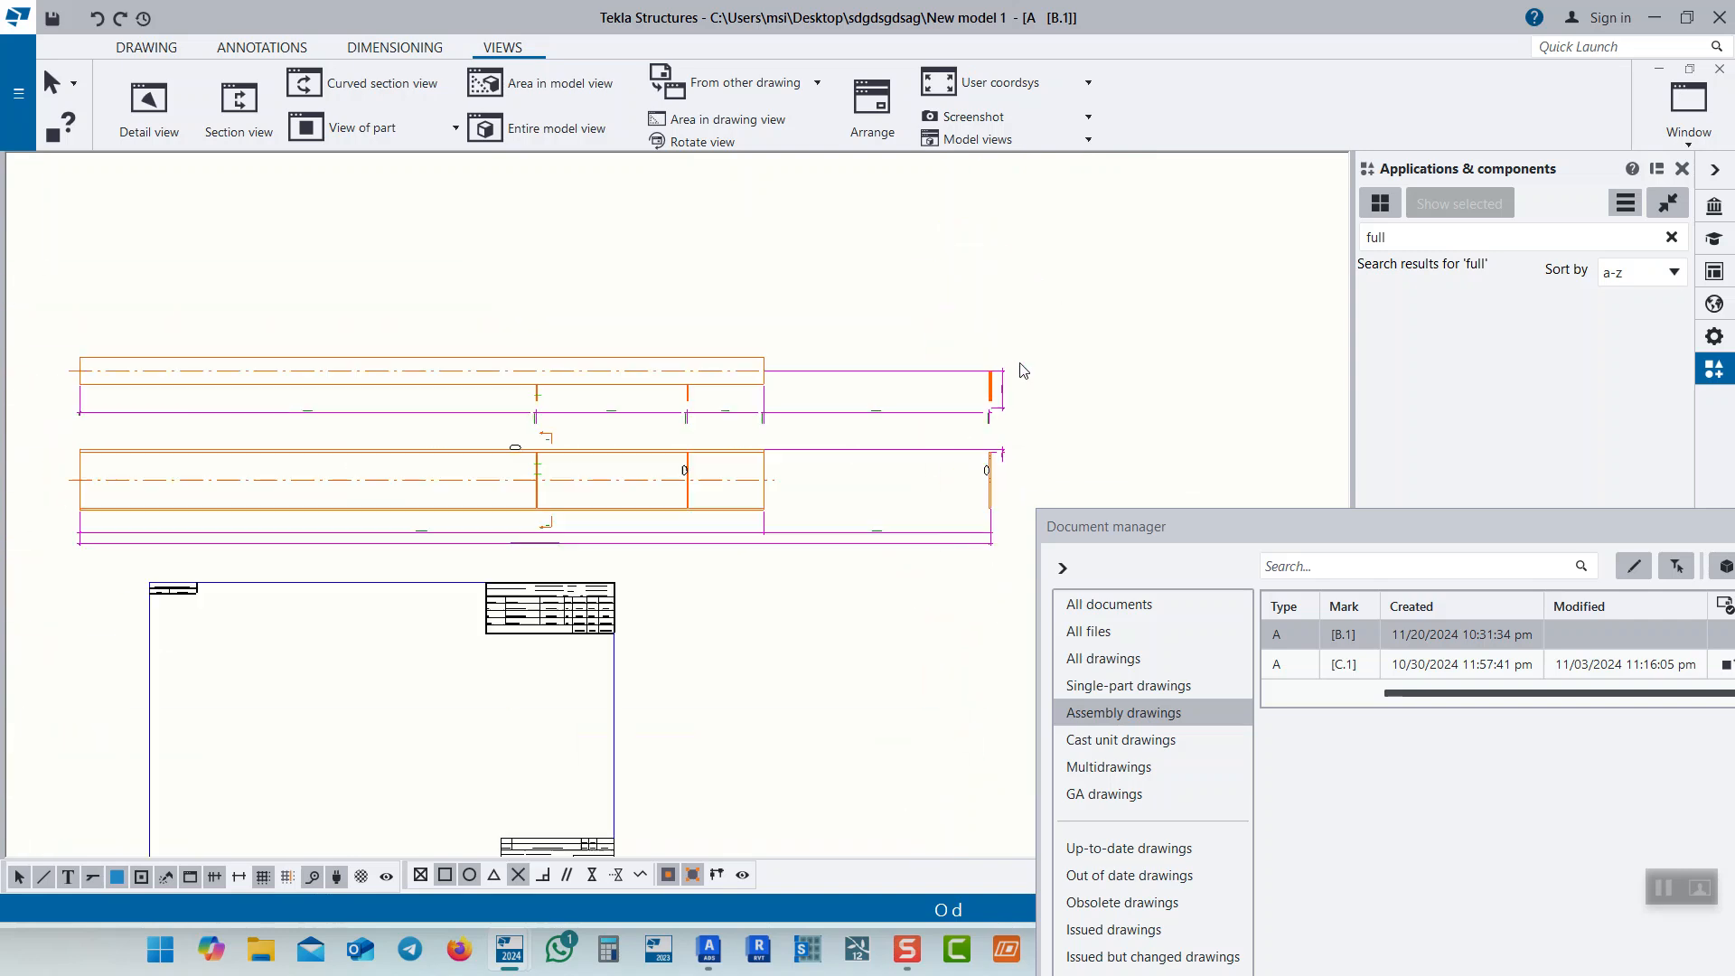
scroll(698, 406, up, 5)
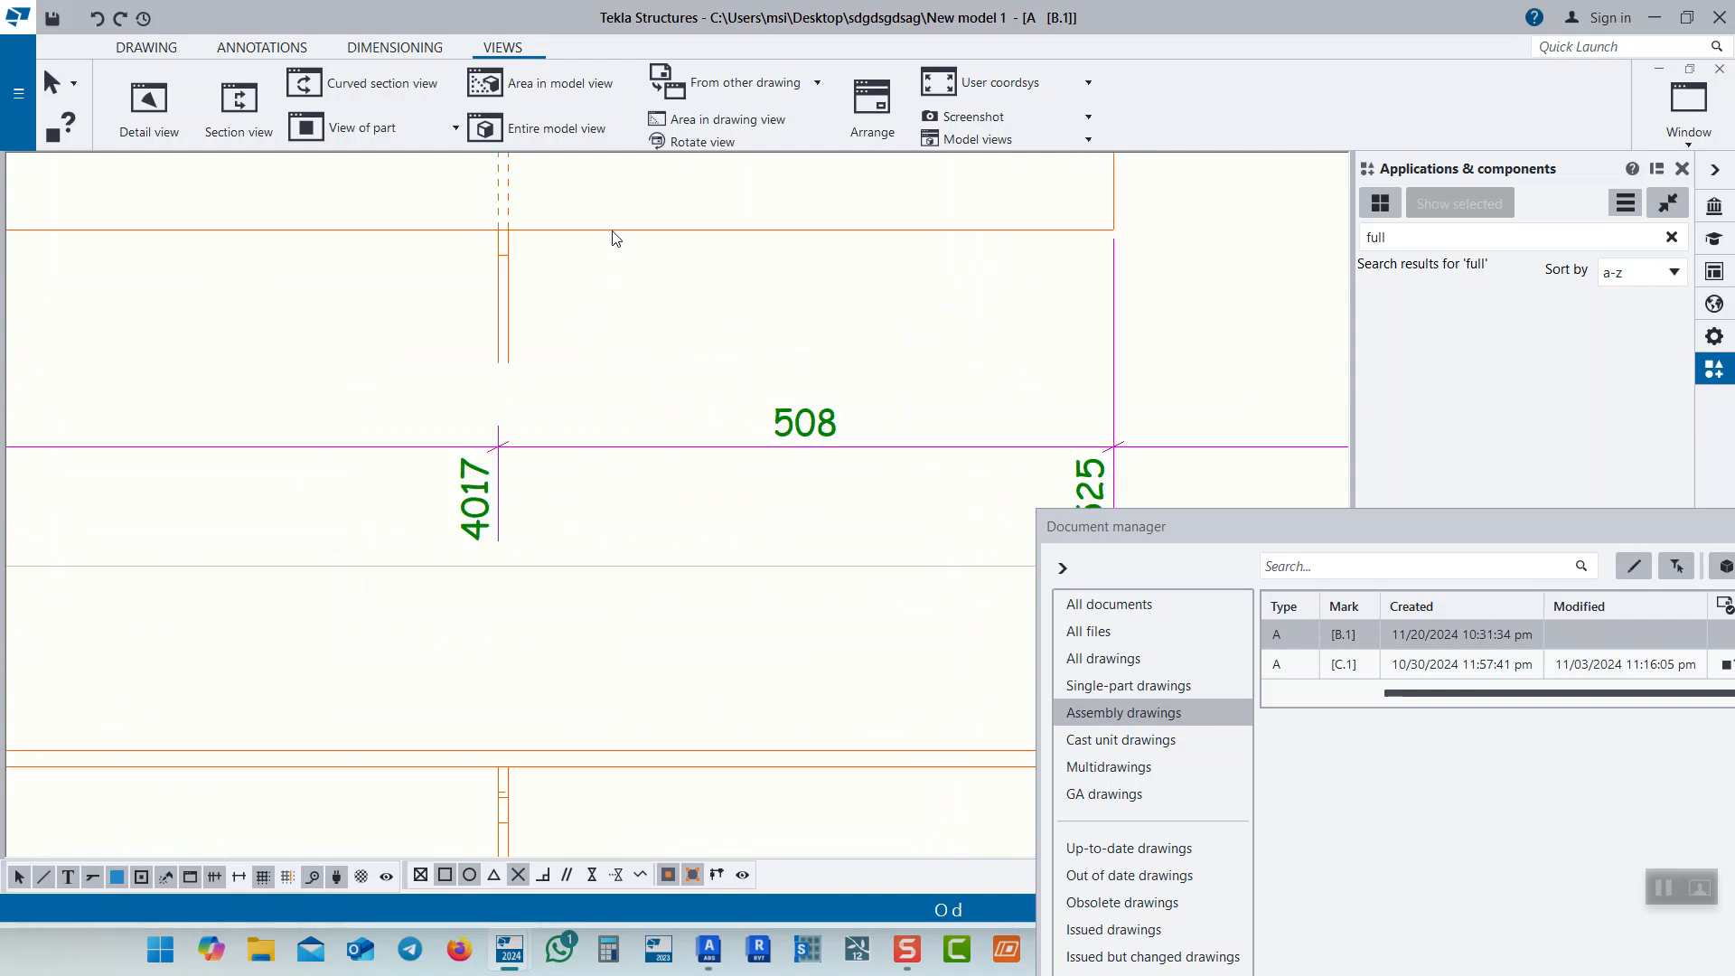
scroll(687, 357, down, 5)
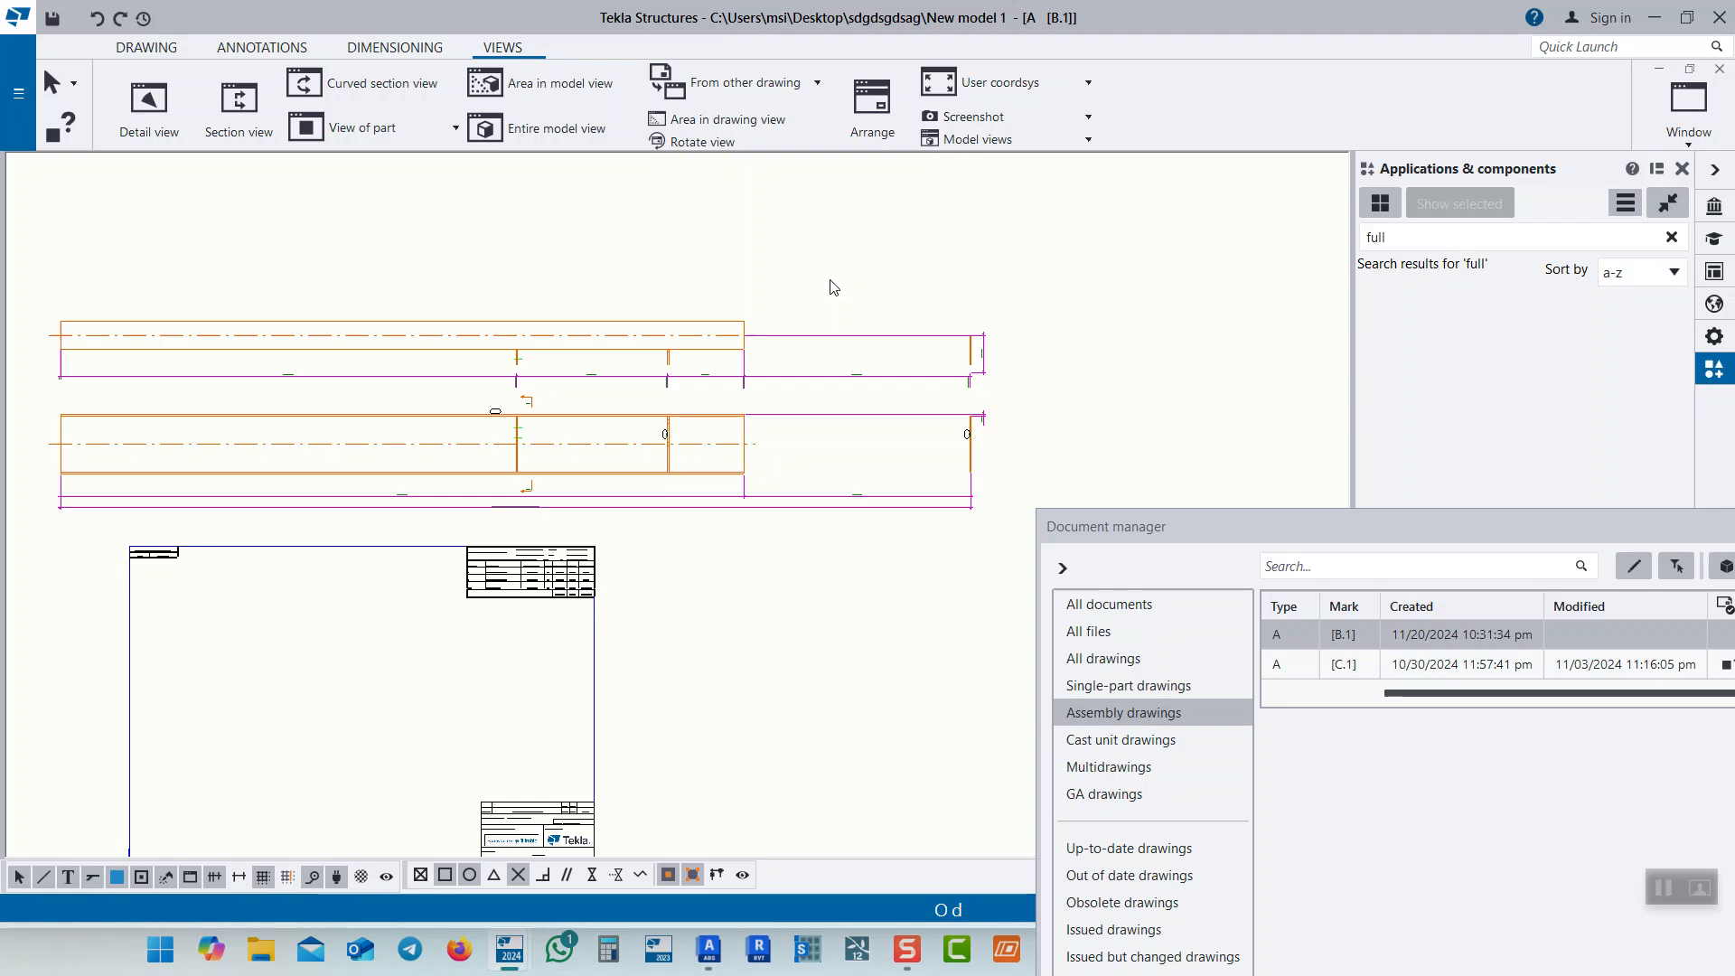
Set the top view's size to Fit by parts and apply it to the view
double_click(811, 323)
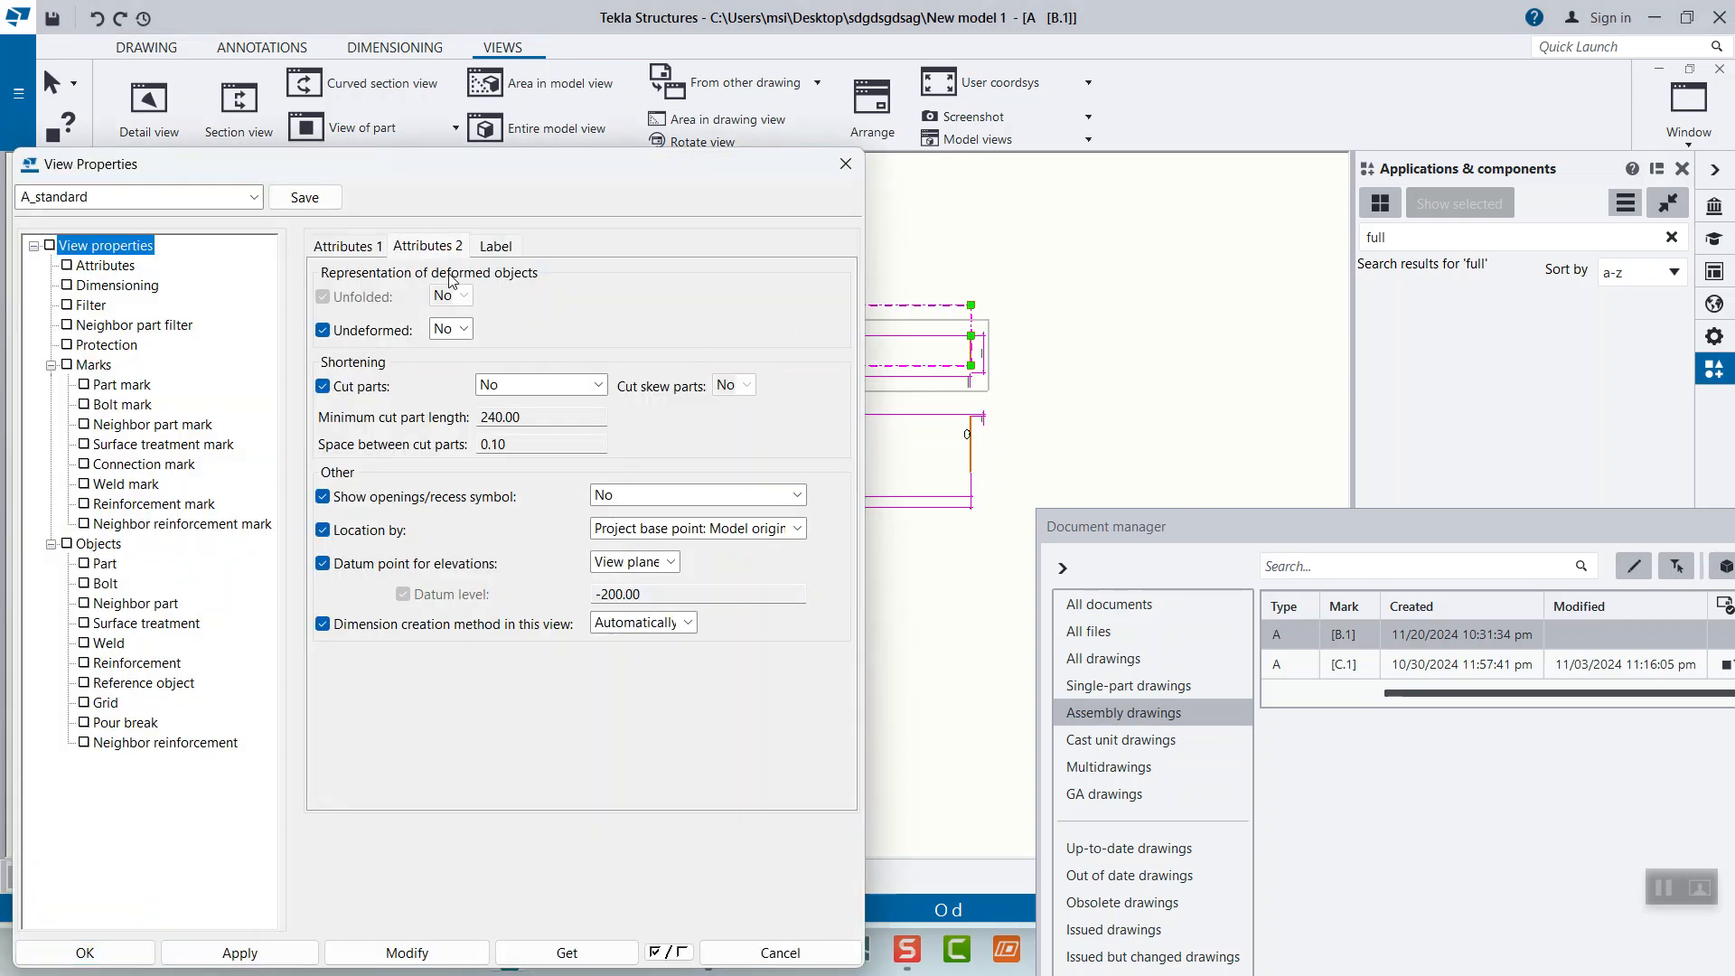
click(371, 247)
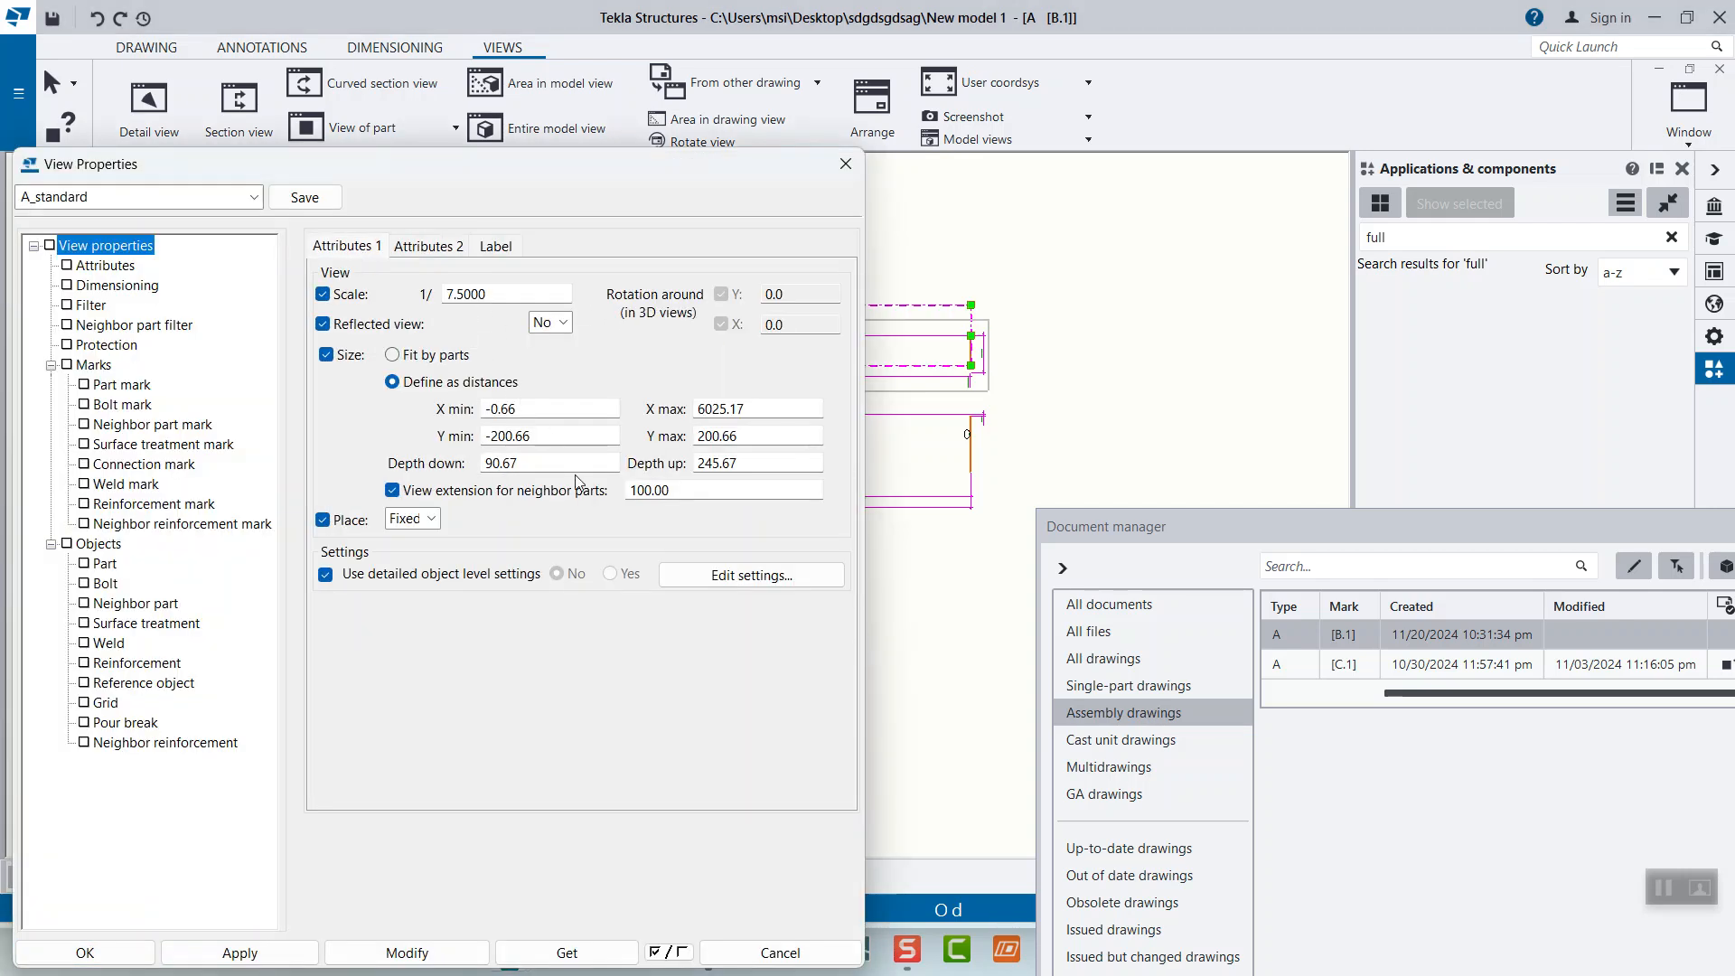
click(435, 357)
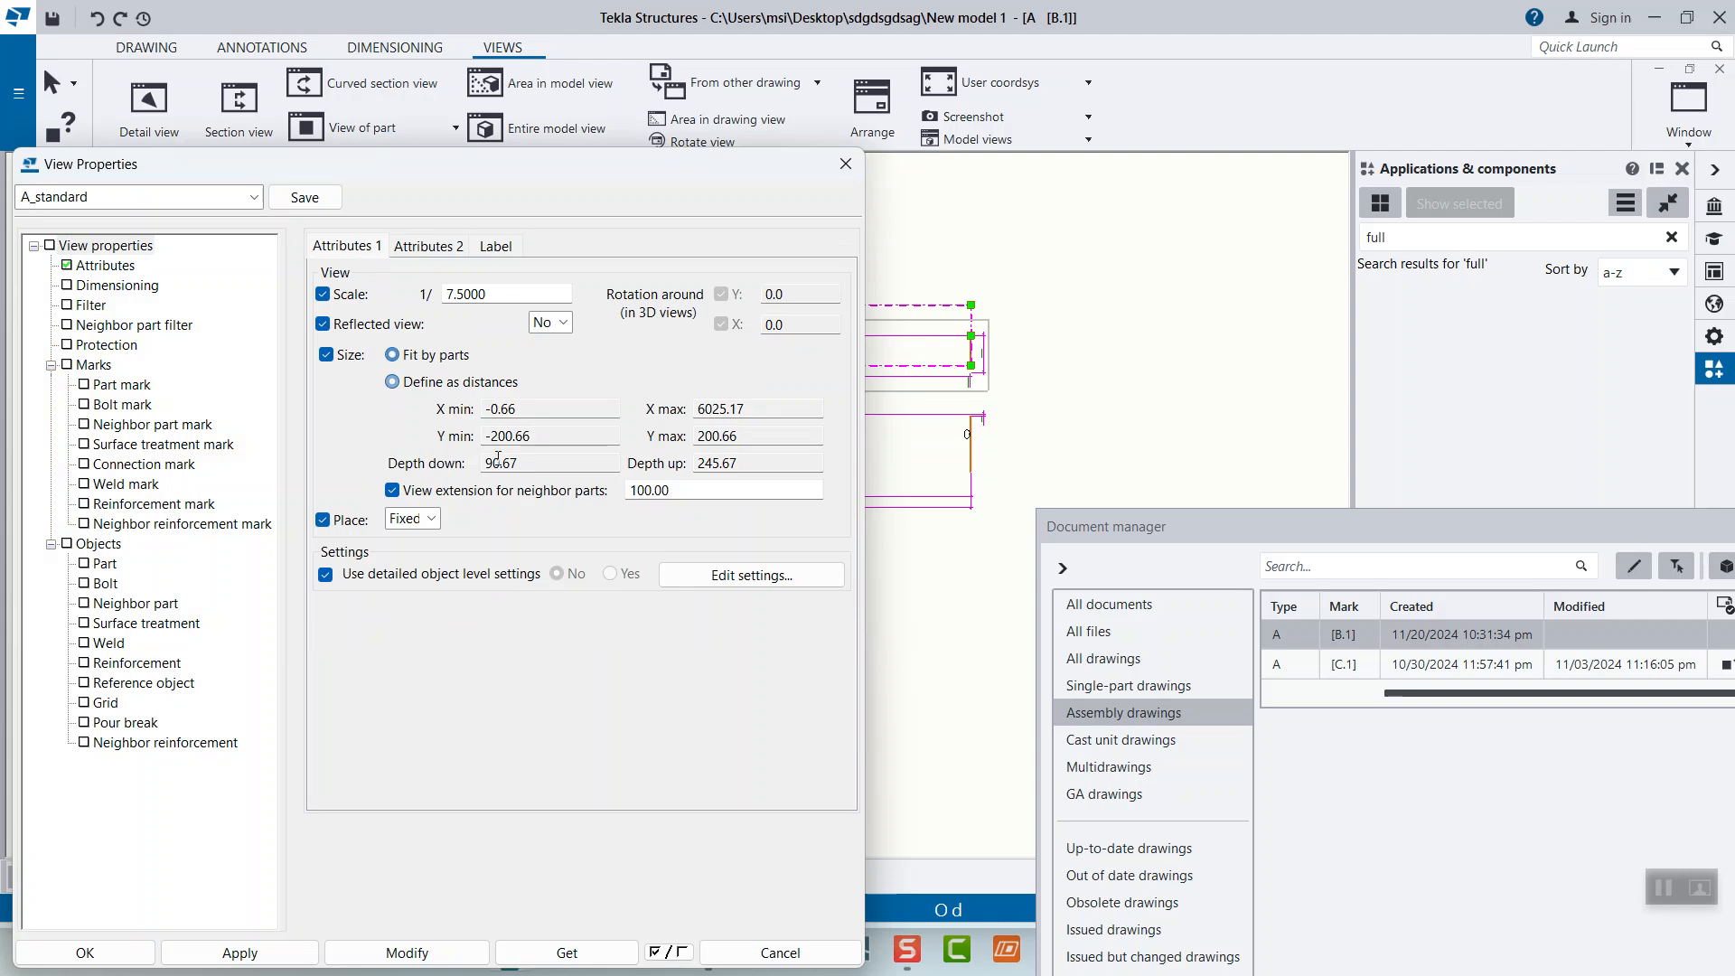
click(430, 955)
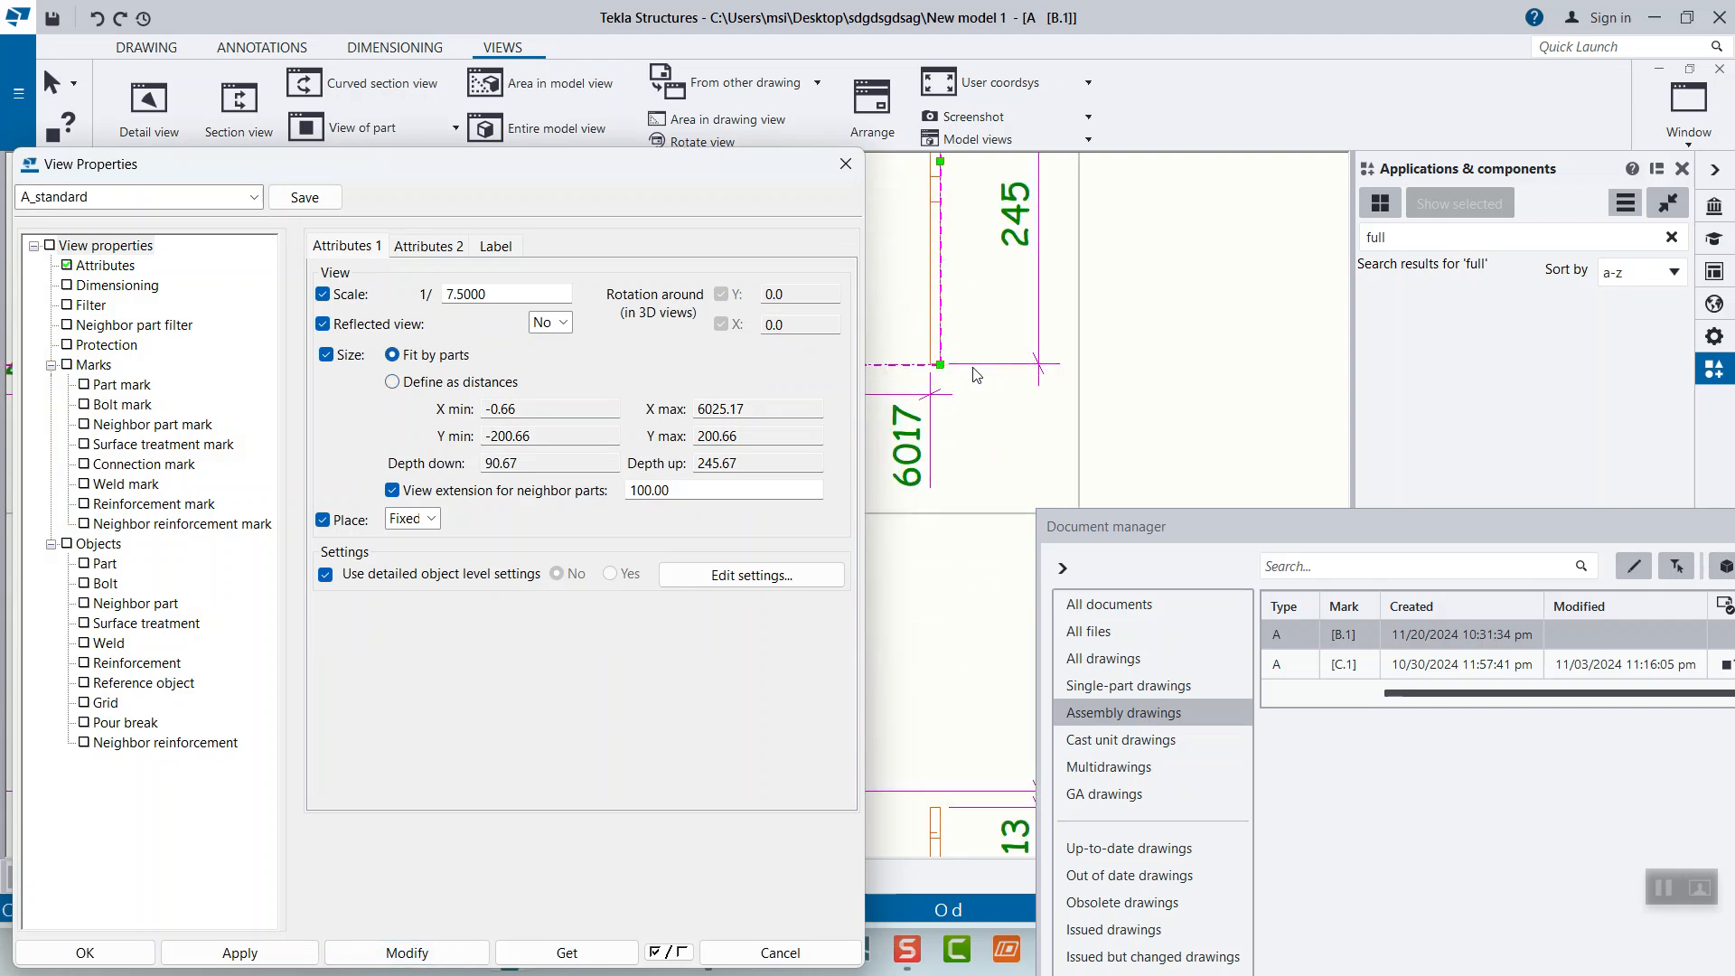
scroll(1118, 341, up, 5)
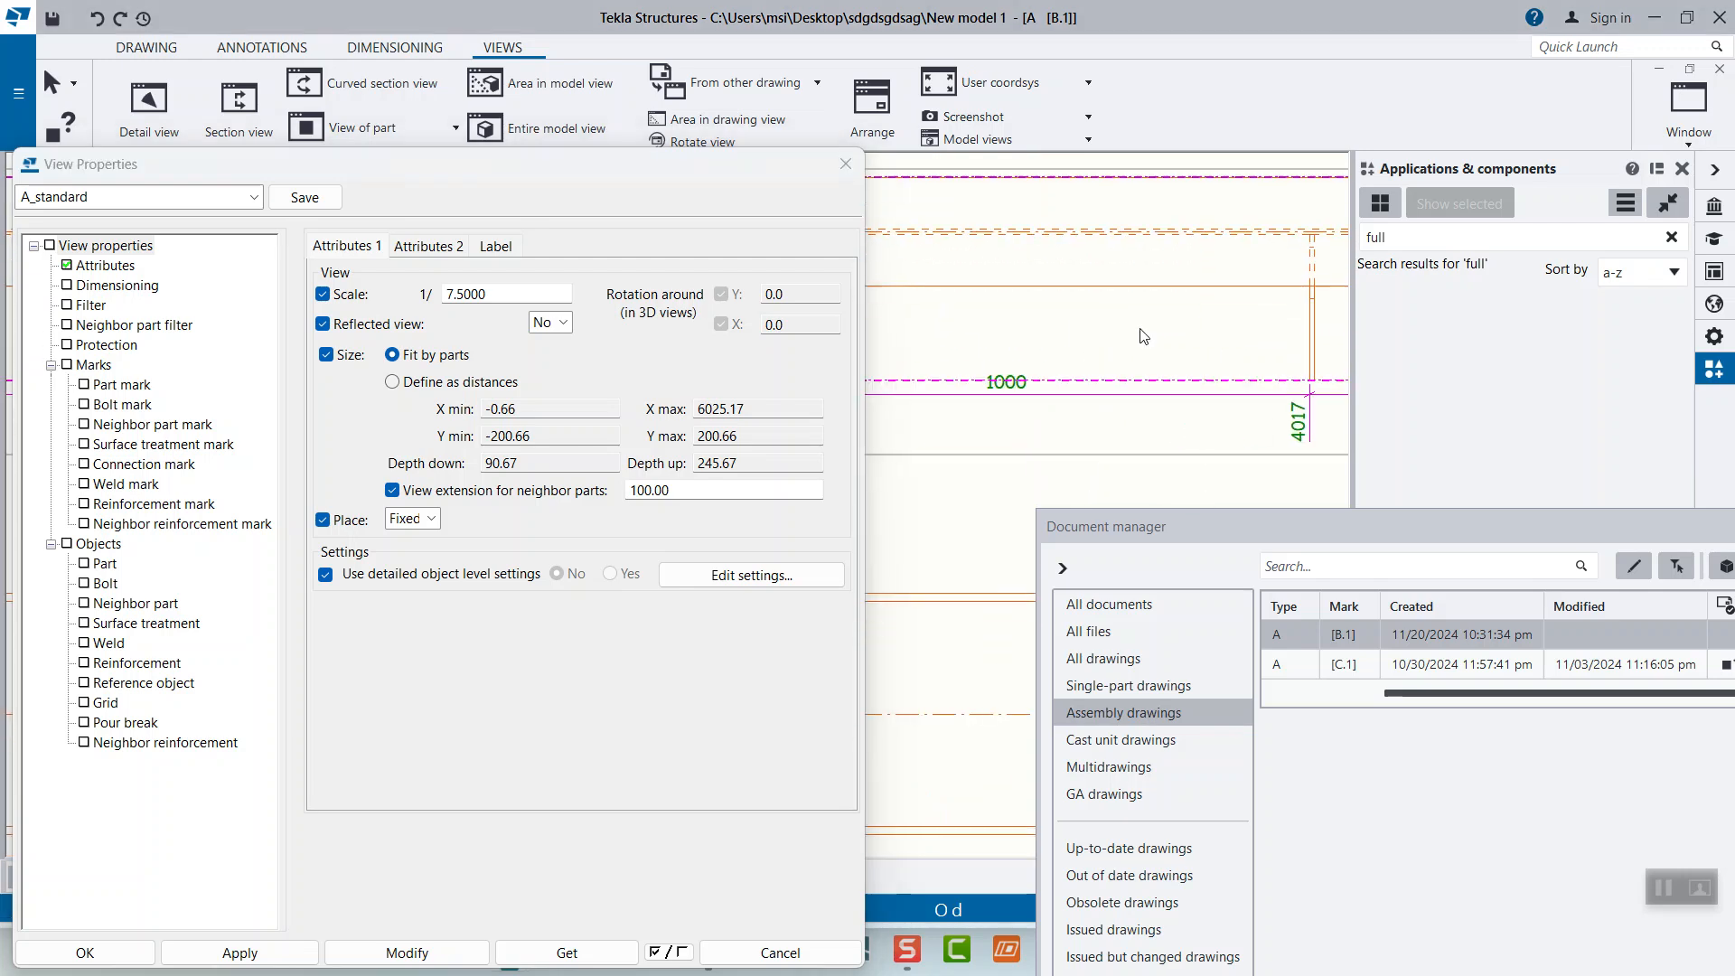
click(846, 163)
Recheck the plates in the top view and close the assembly drawing, keeping its changes
scroll(692, 333, down, 5)
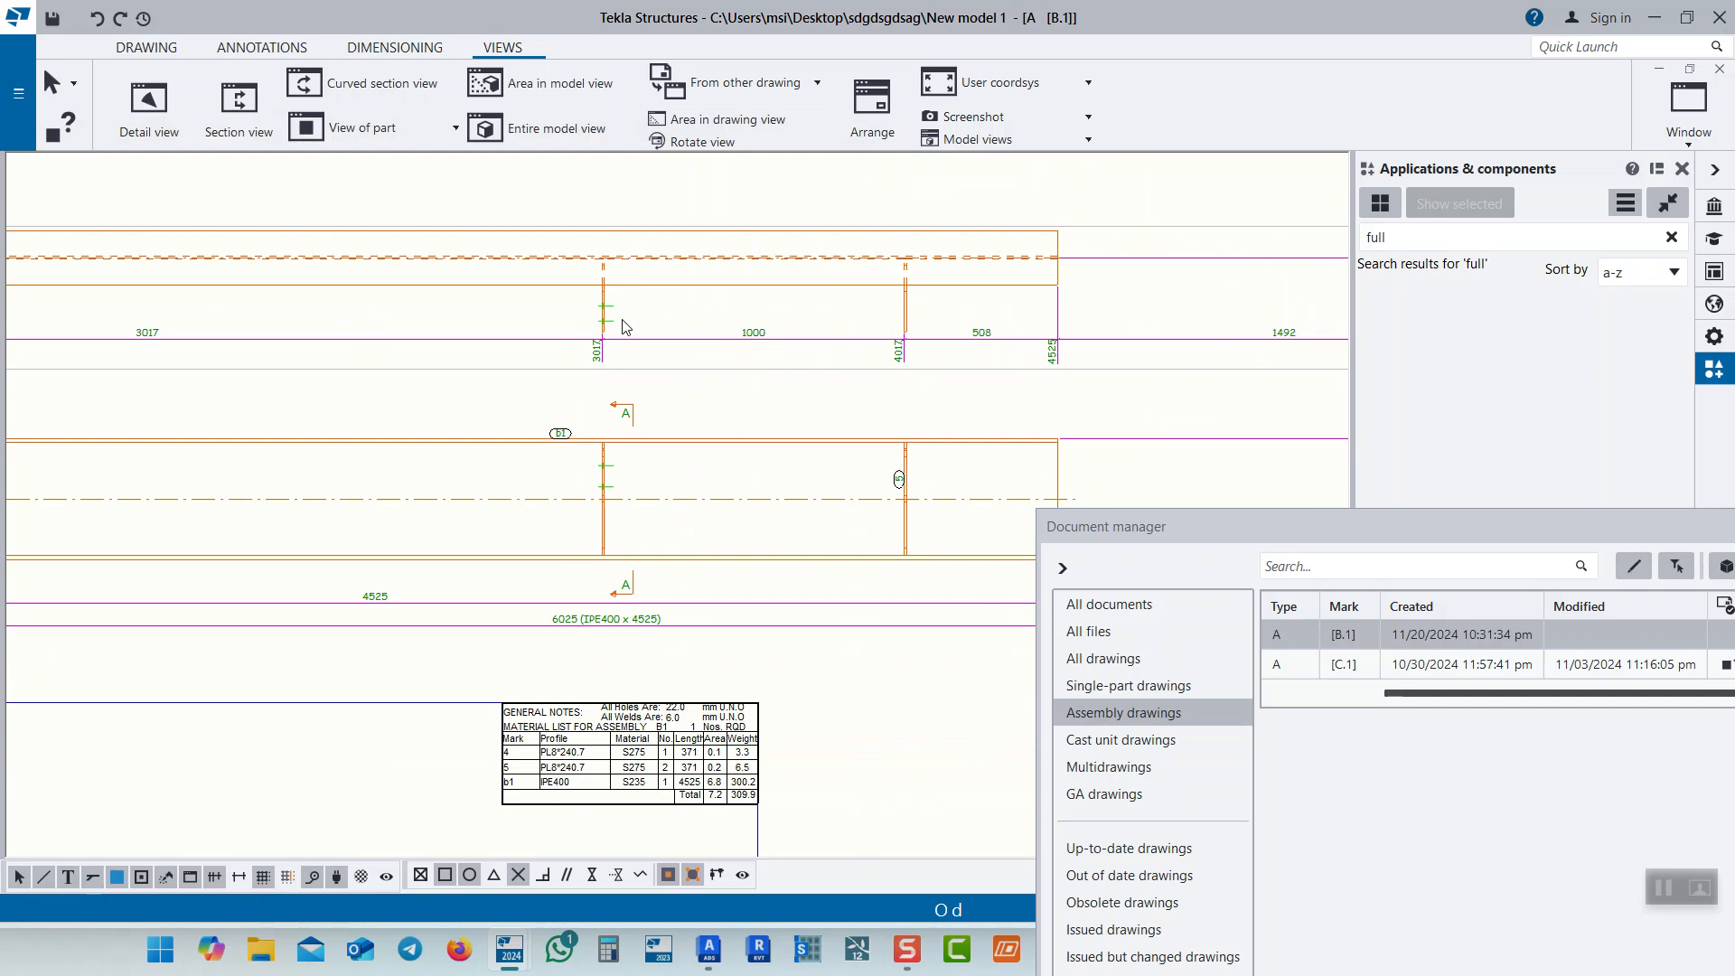
scroll(655, 310, up, 3)
scroll(813, 362, down, 5)
scroll(869, 386, up, 5)
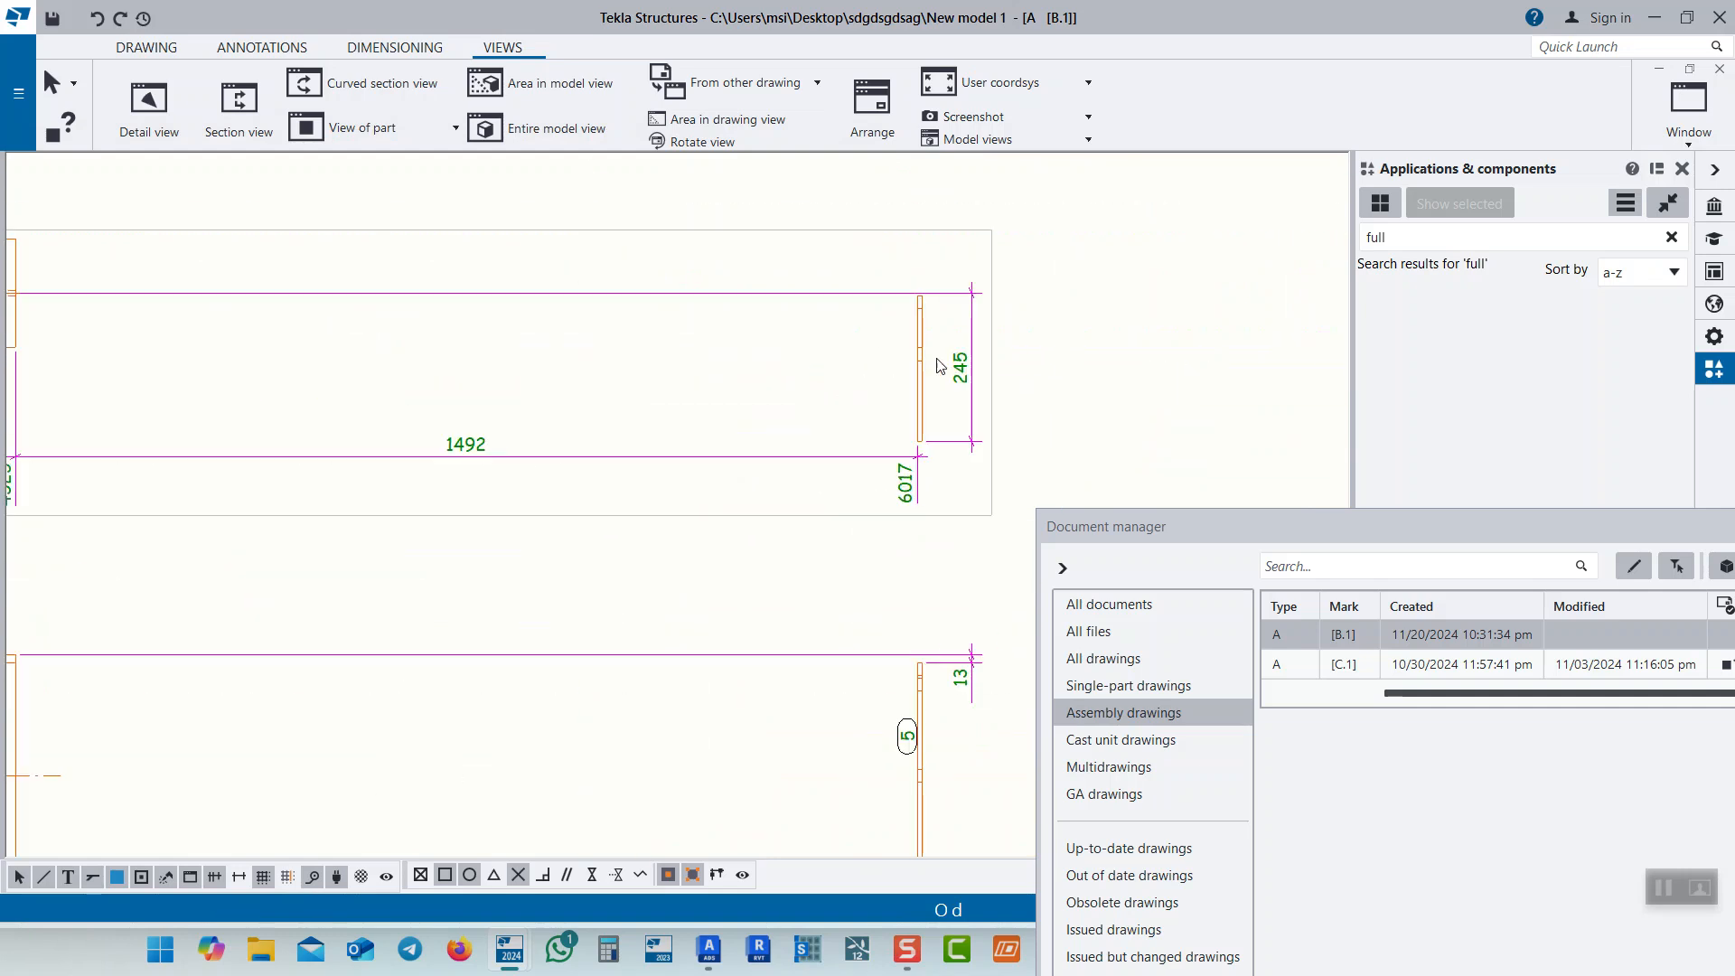
scroll(911, 348, down, 3)
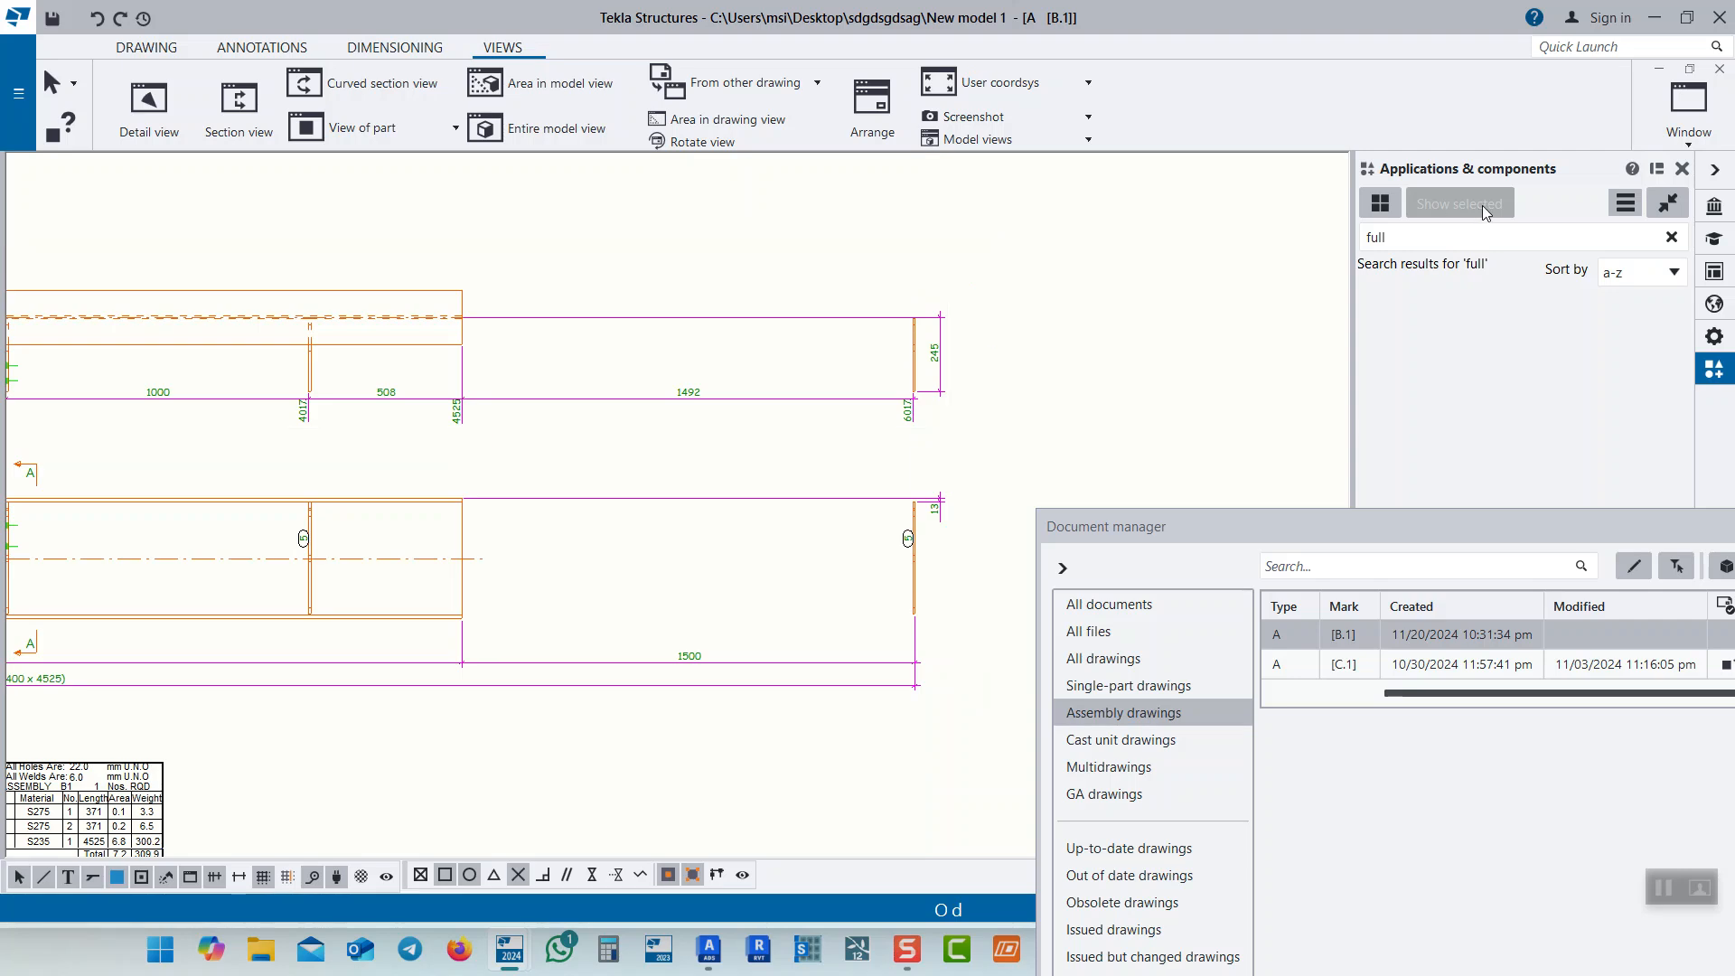
click(1721, 71)
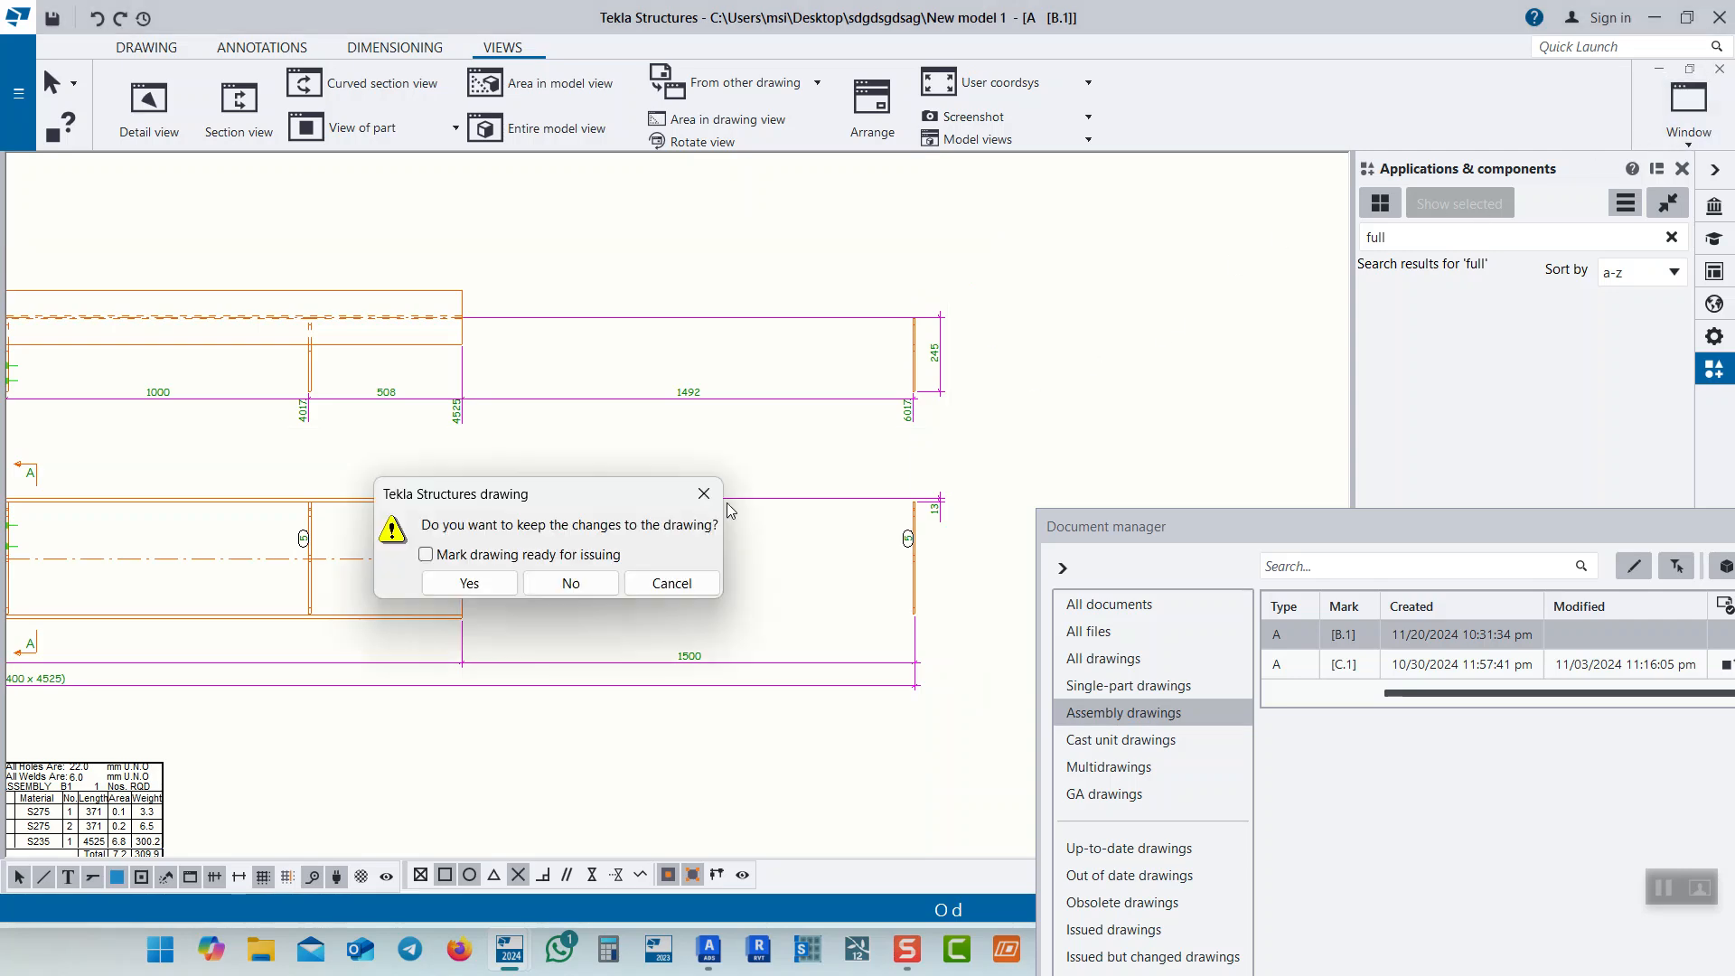
click(494, 574)
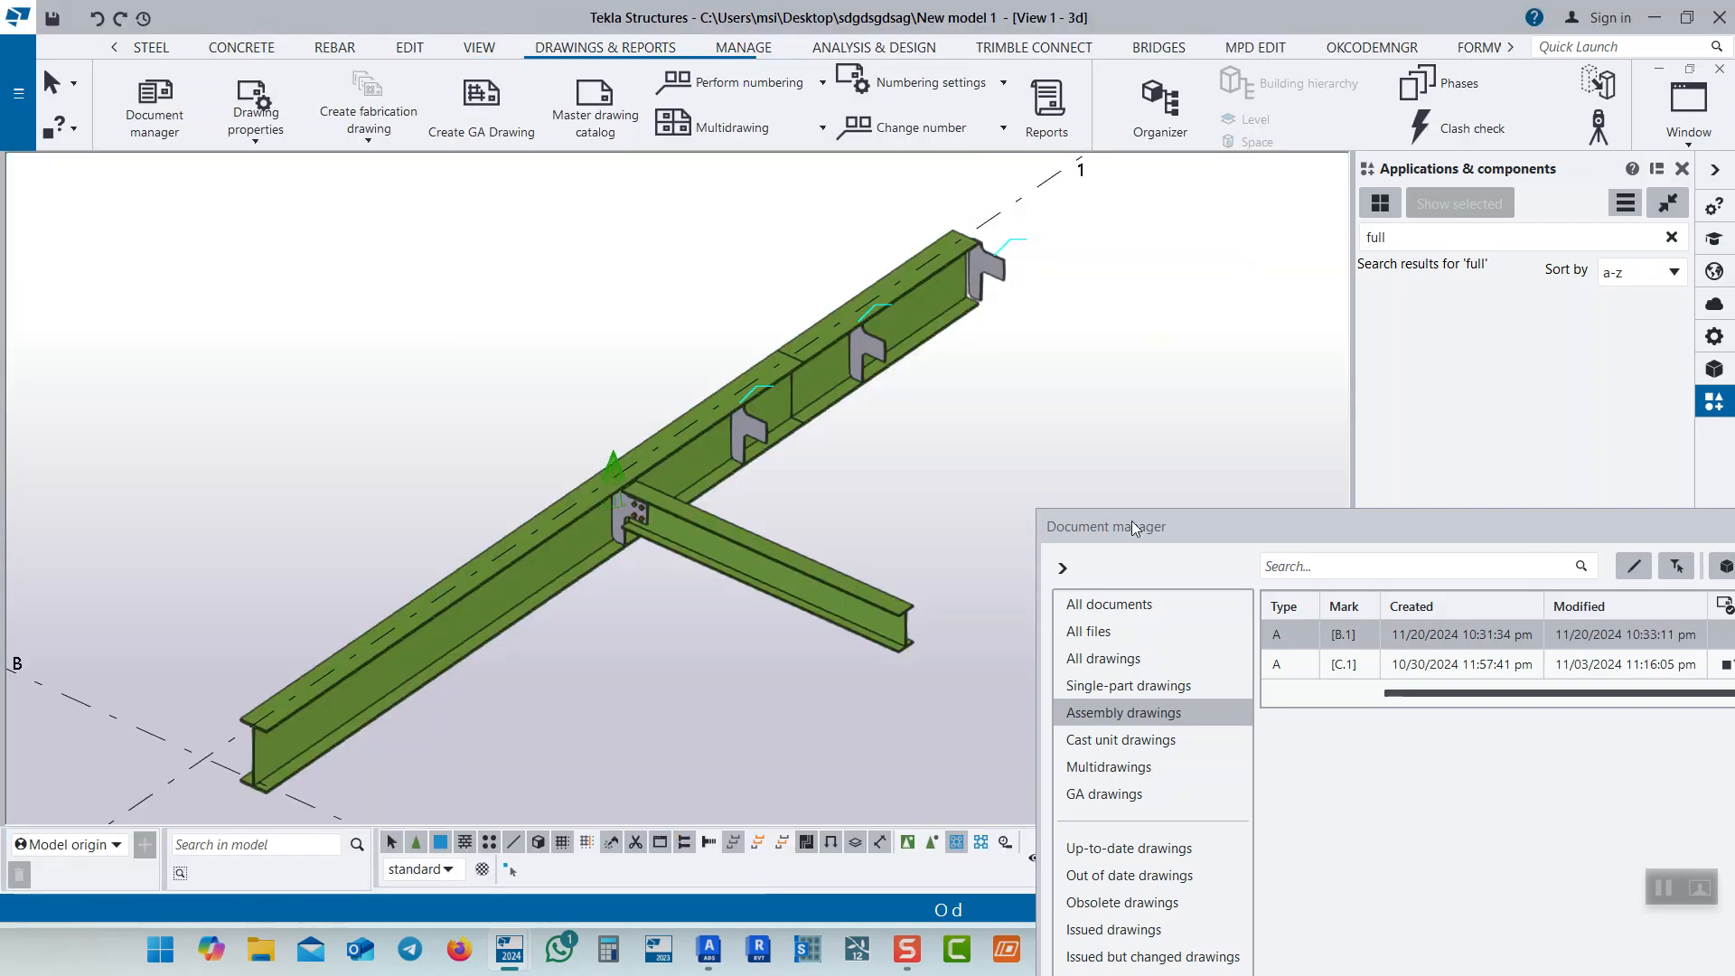
Enable assembly selection and inspect which plates belong to the main beam's assembly in the 3D model
drag(1132, 521, 1262, 459)
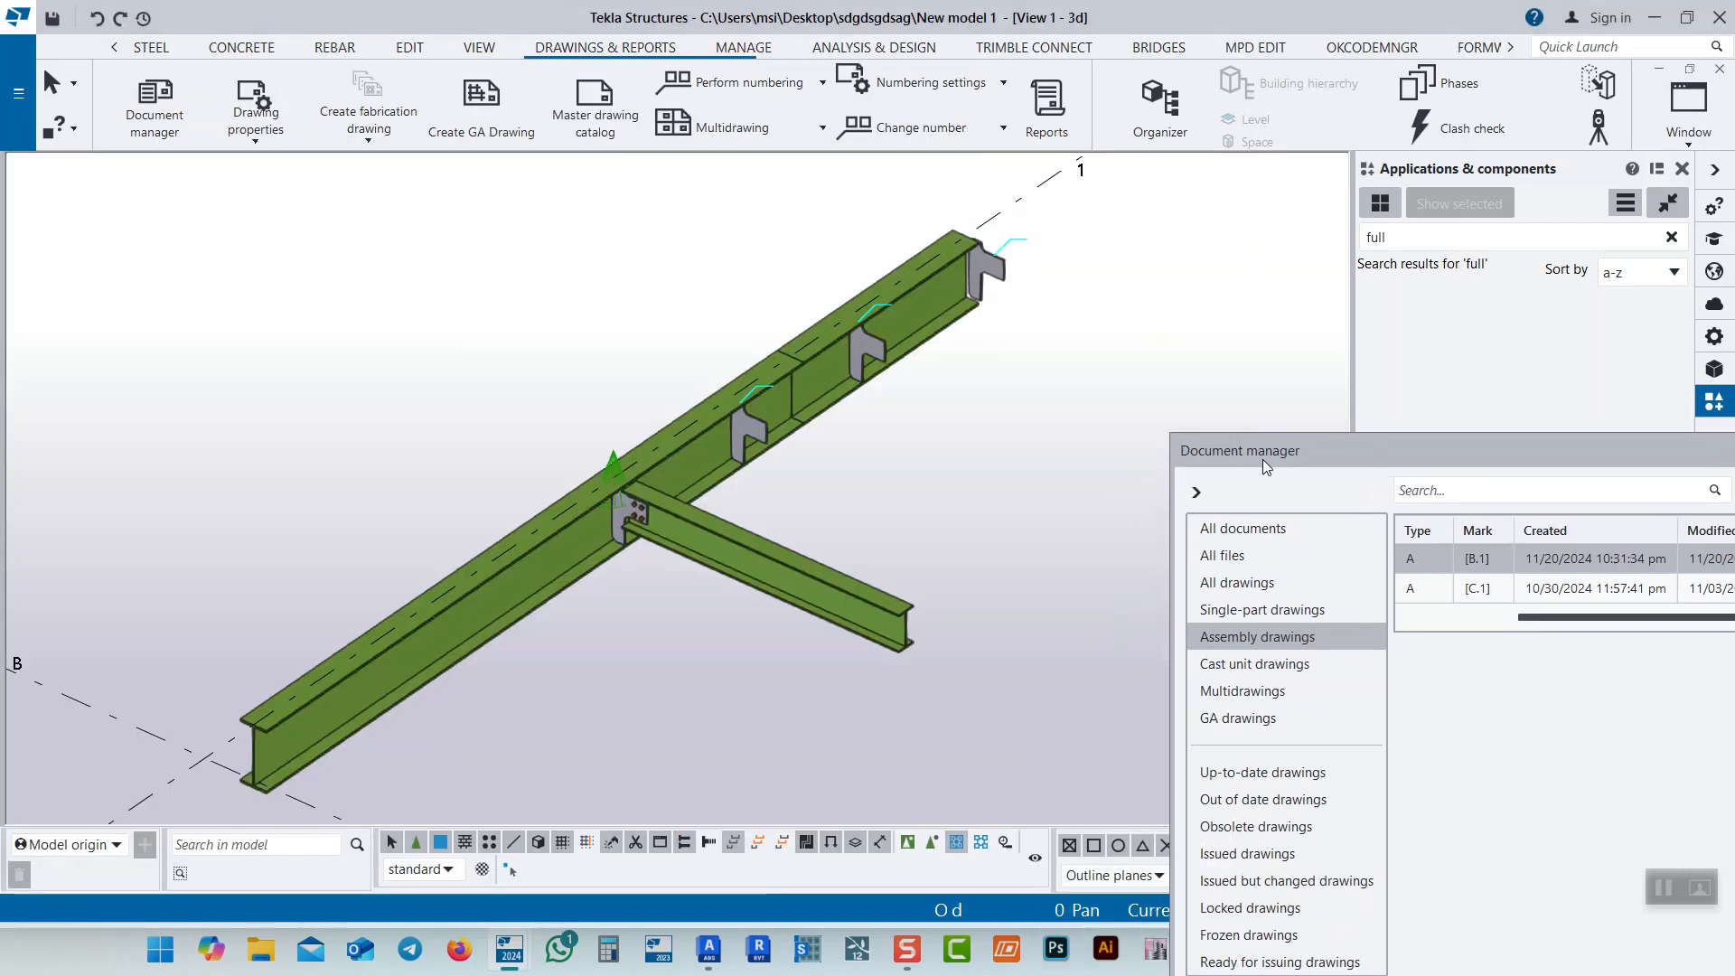
click(958, 846)
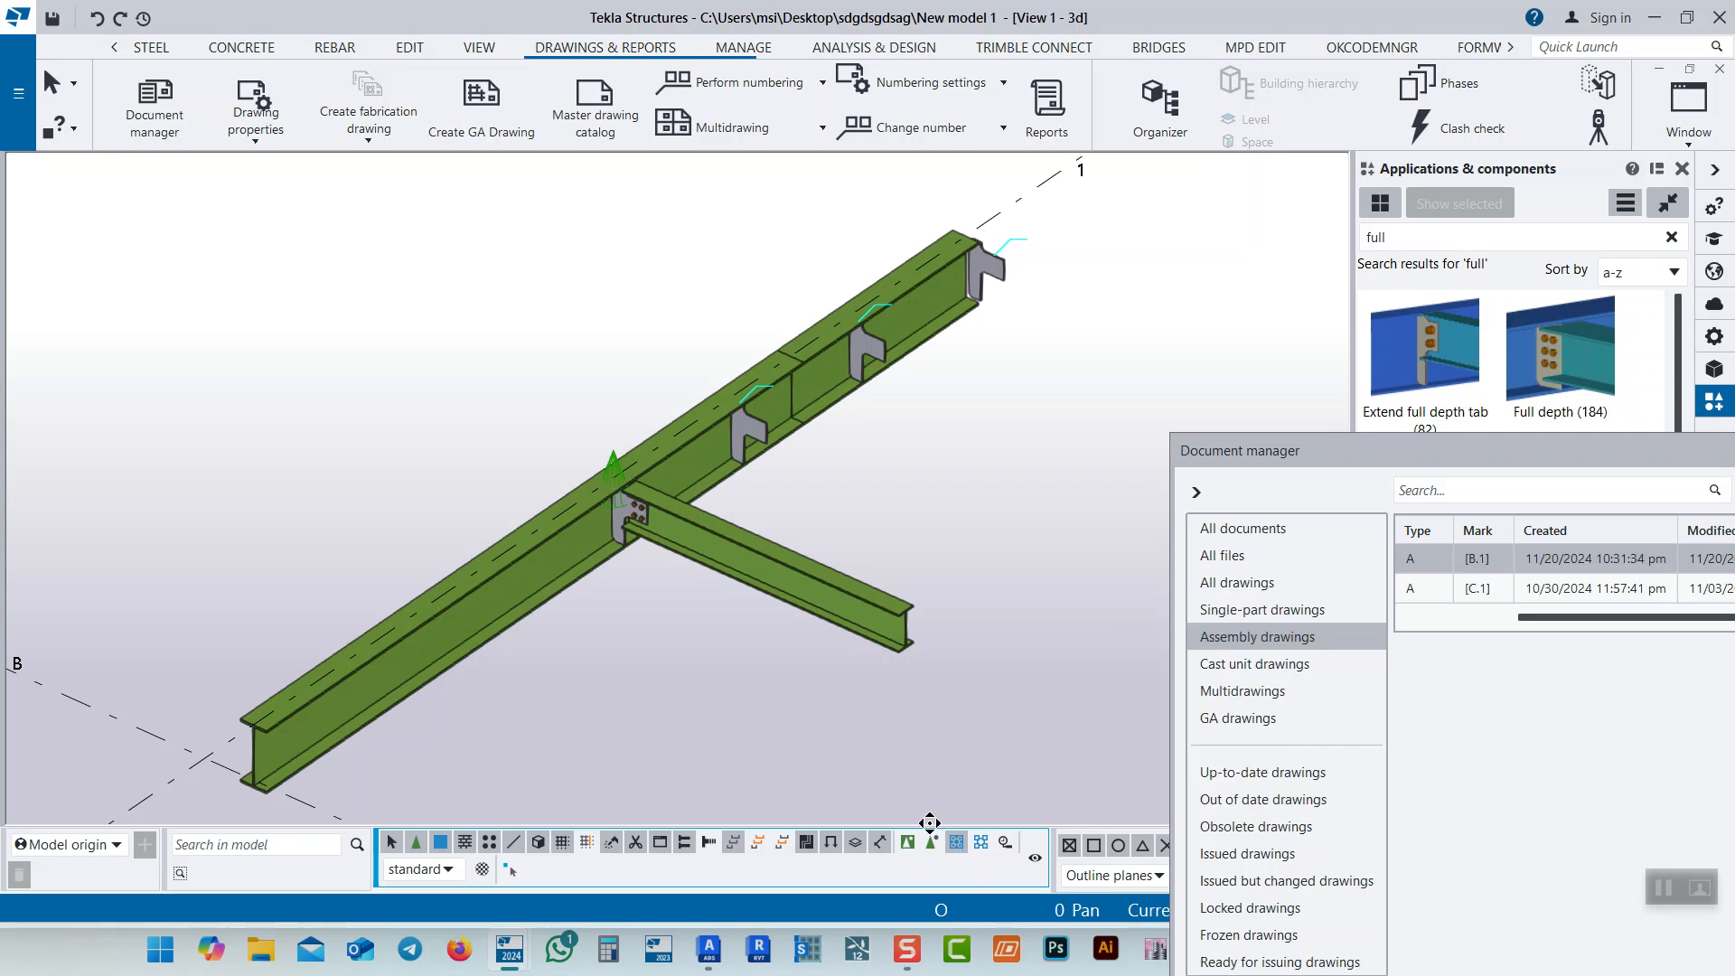
click(549, 587)
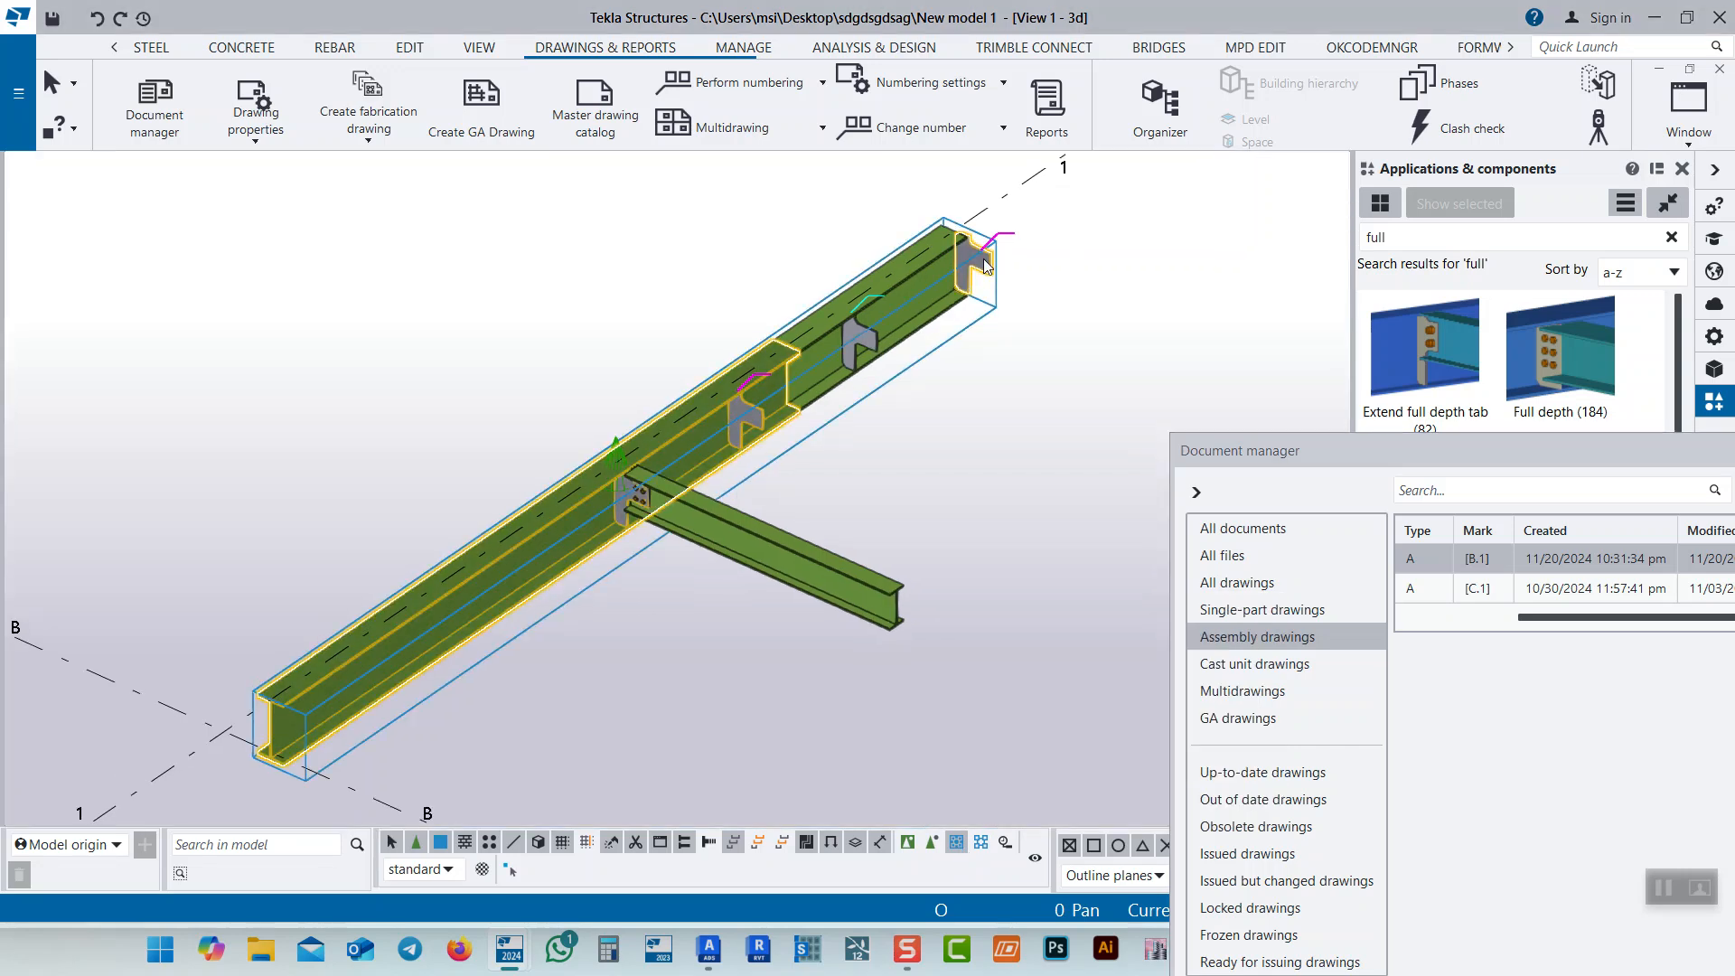
scroll(985, 264, up, 3)
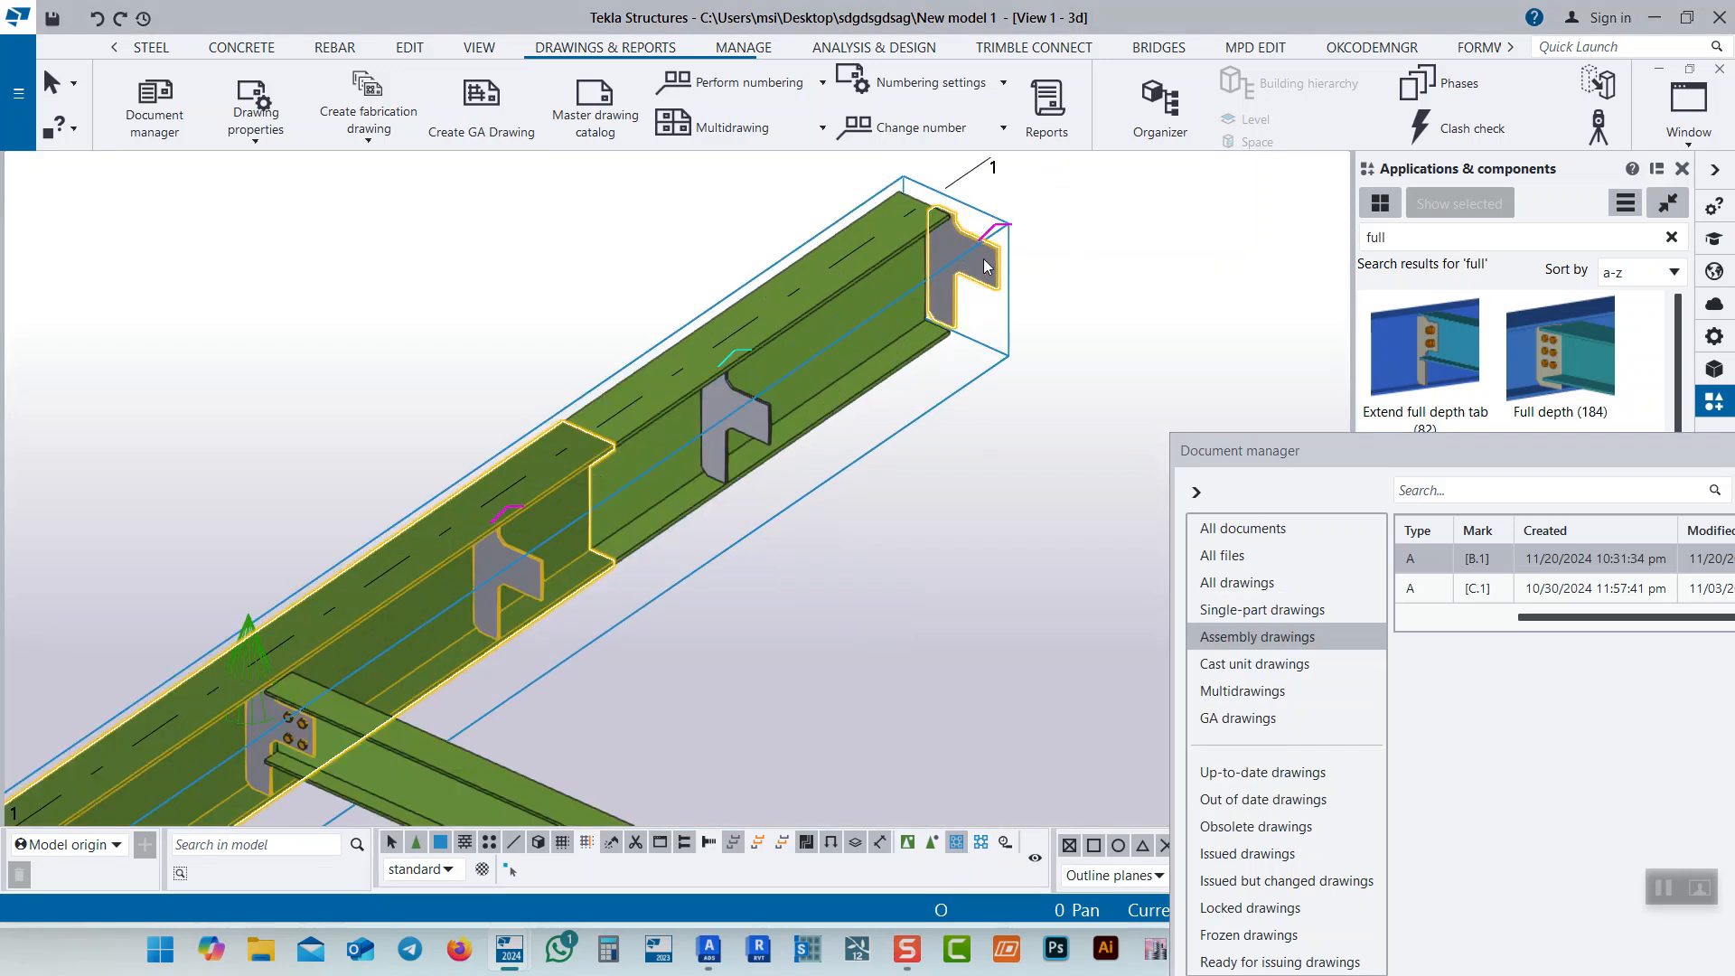
click(1057, 280)
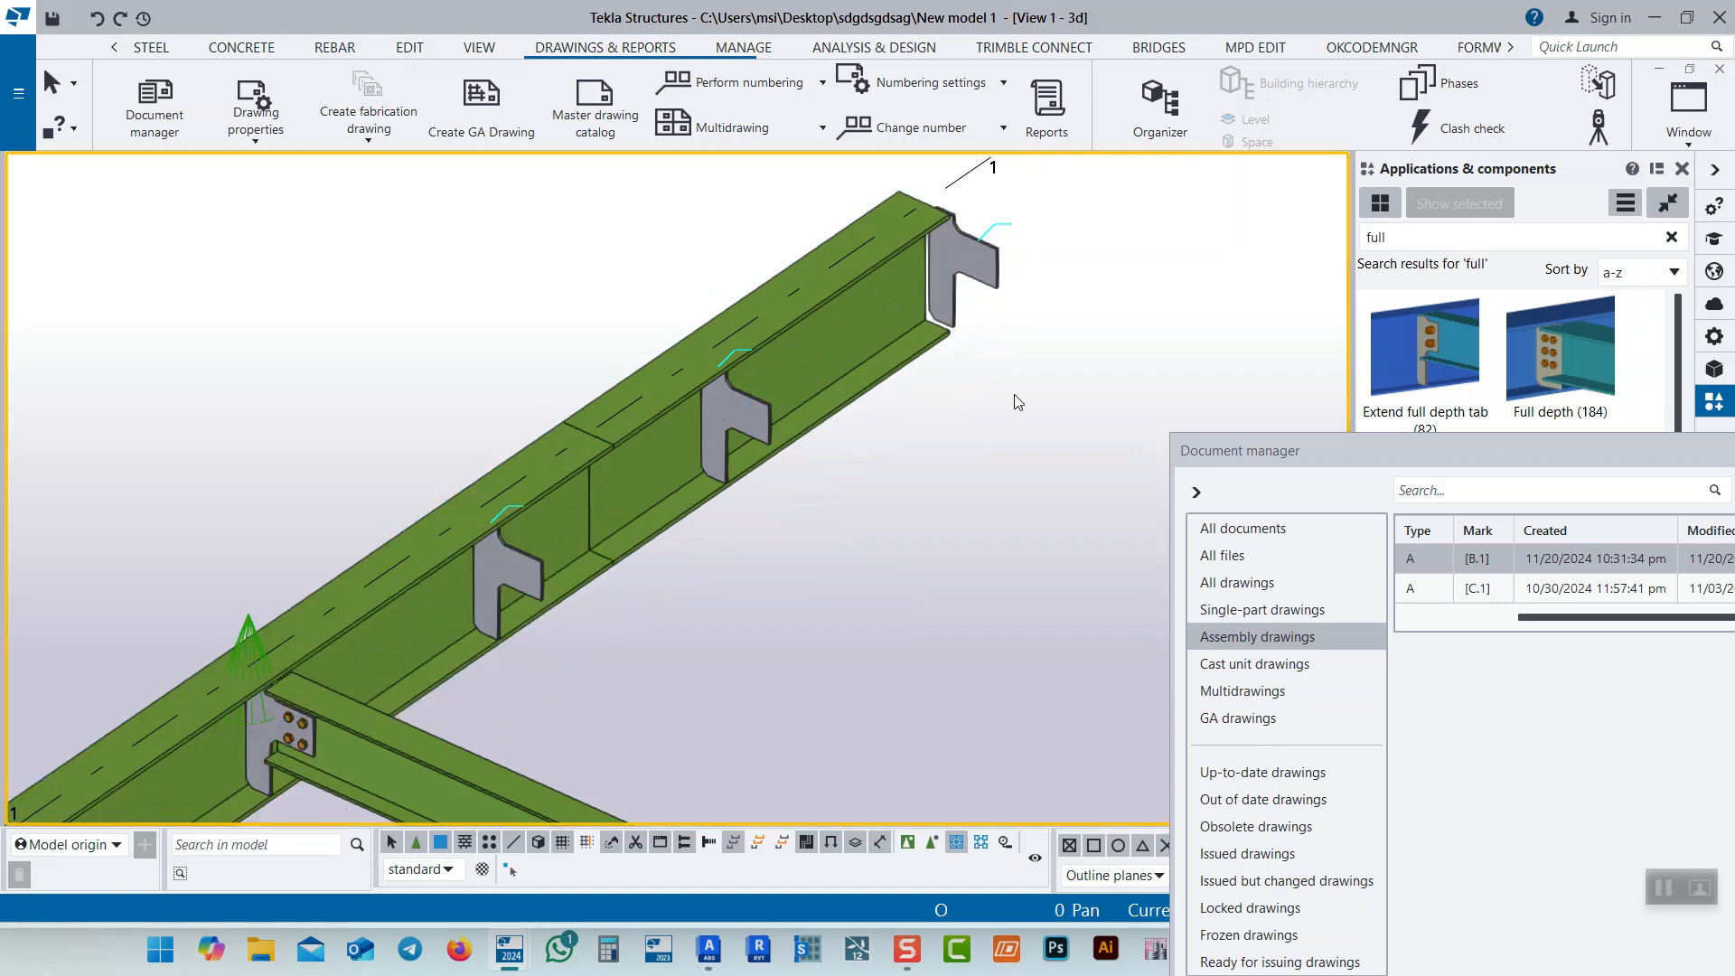
Enable selection of objects in components and remove the outermost plate near grid line 1 from its assembly
click(931, 850)
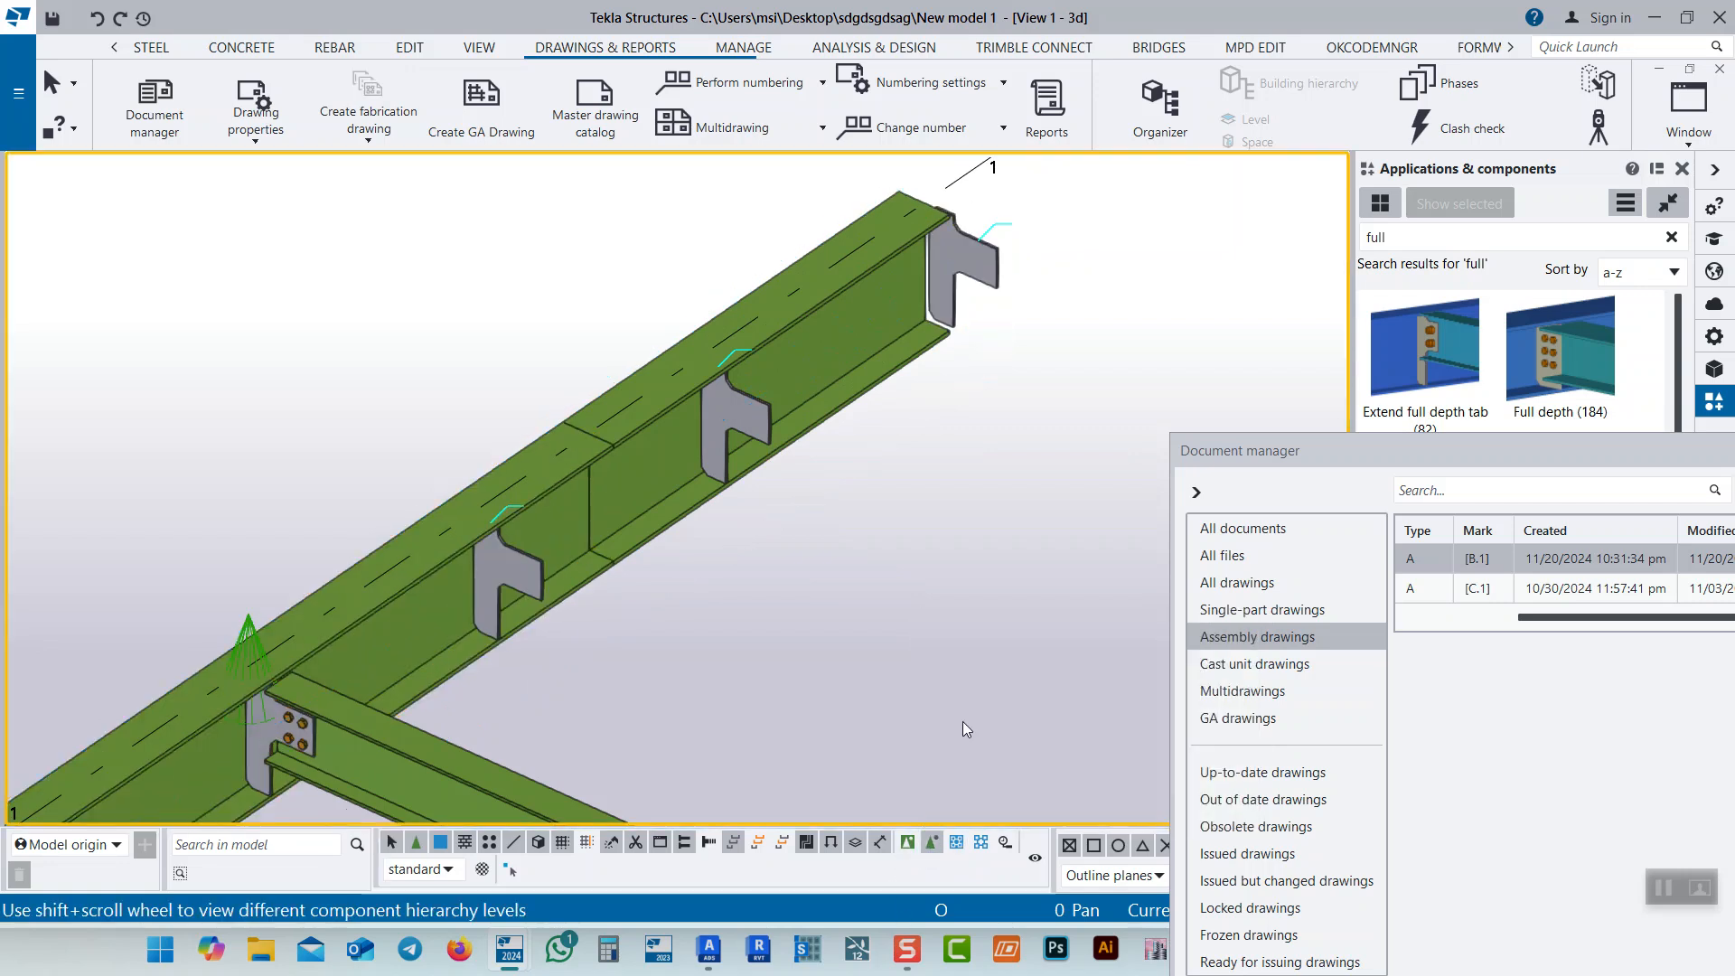
click(981, 265)
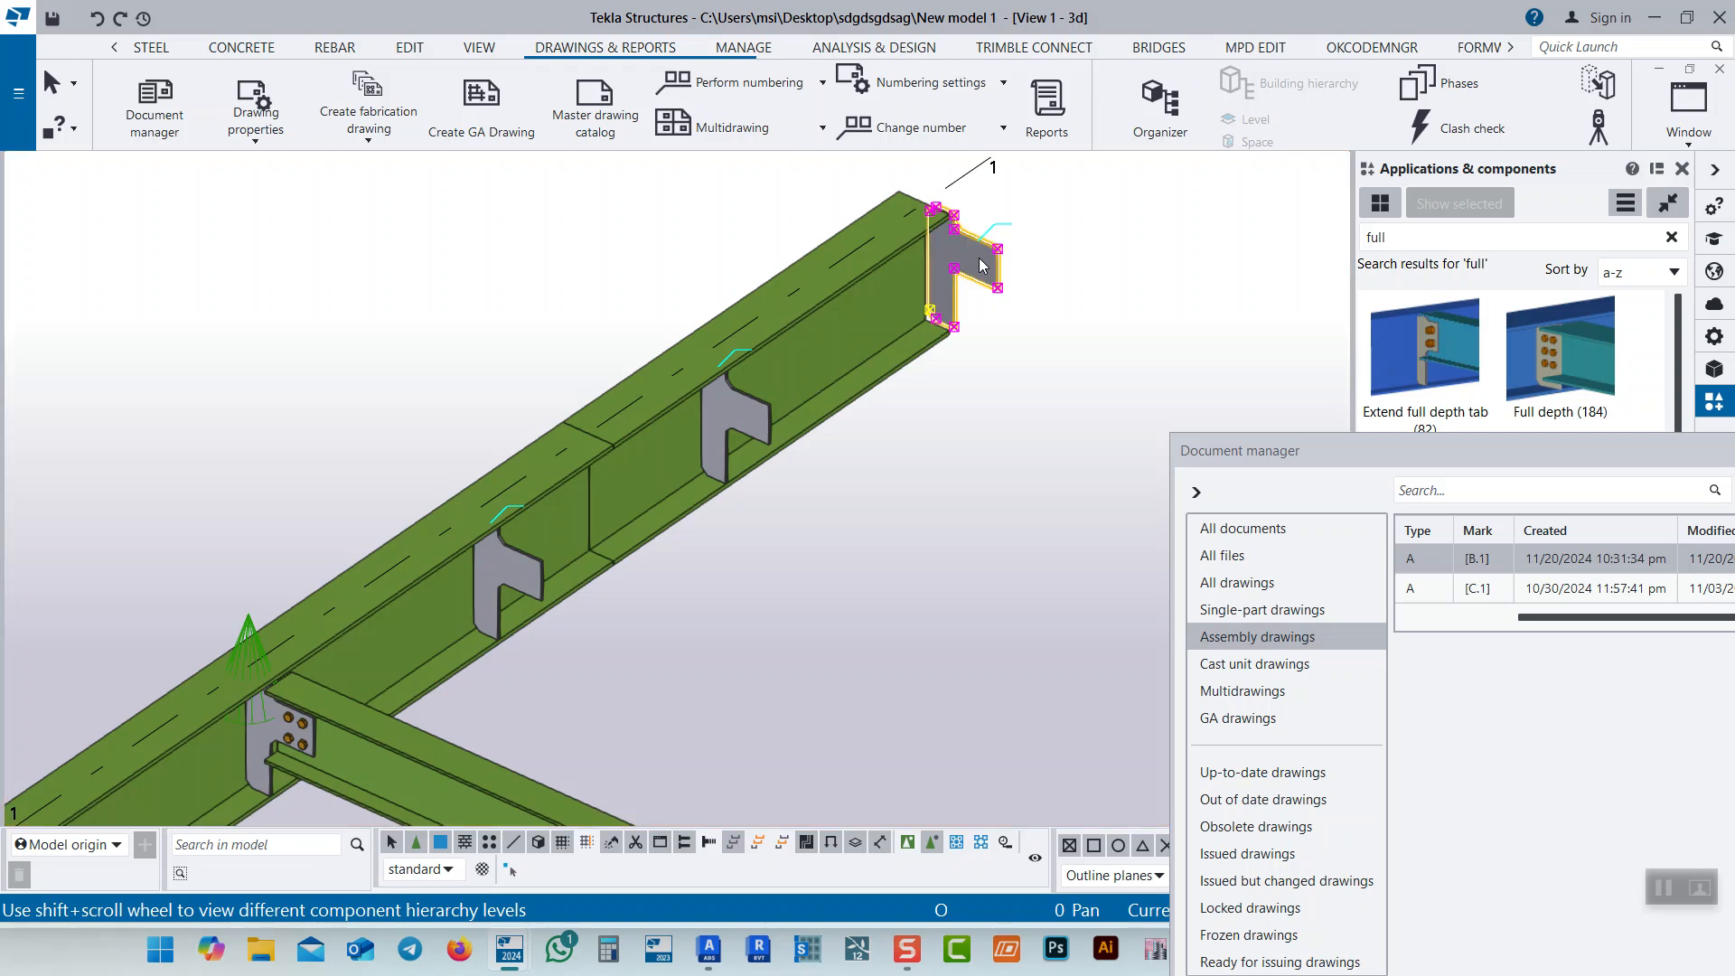
right_click(981, 262)
mouse_move(1202, 858)
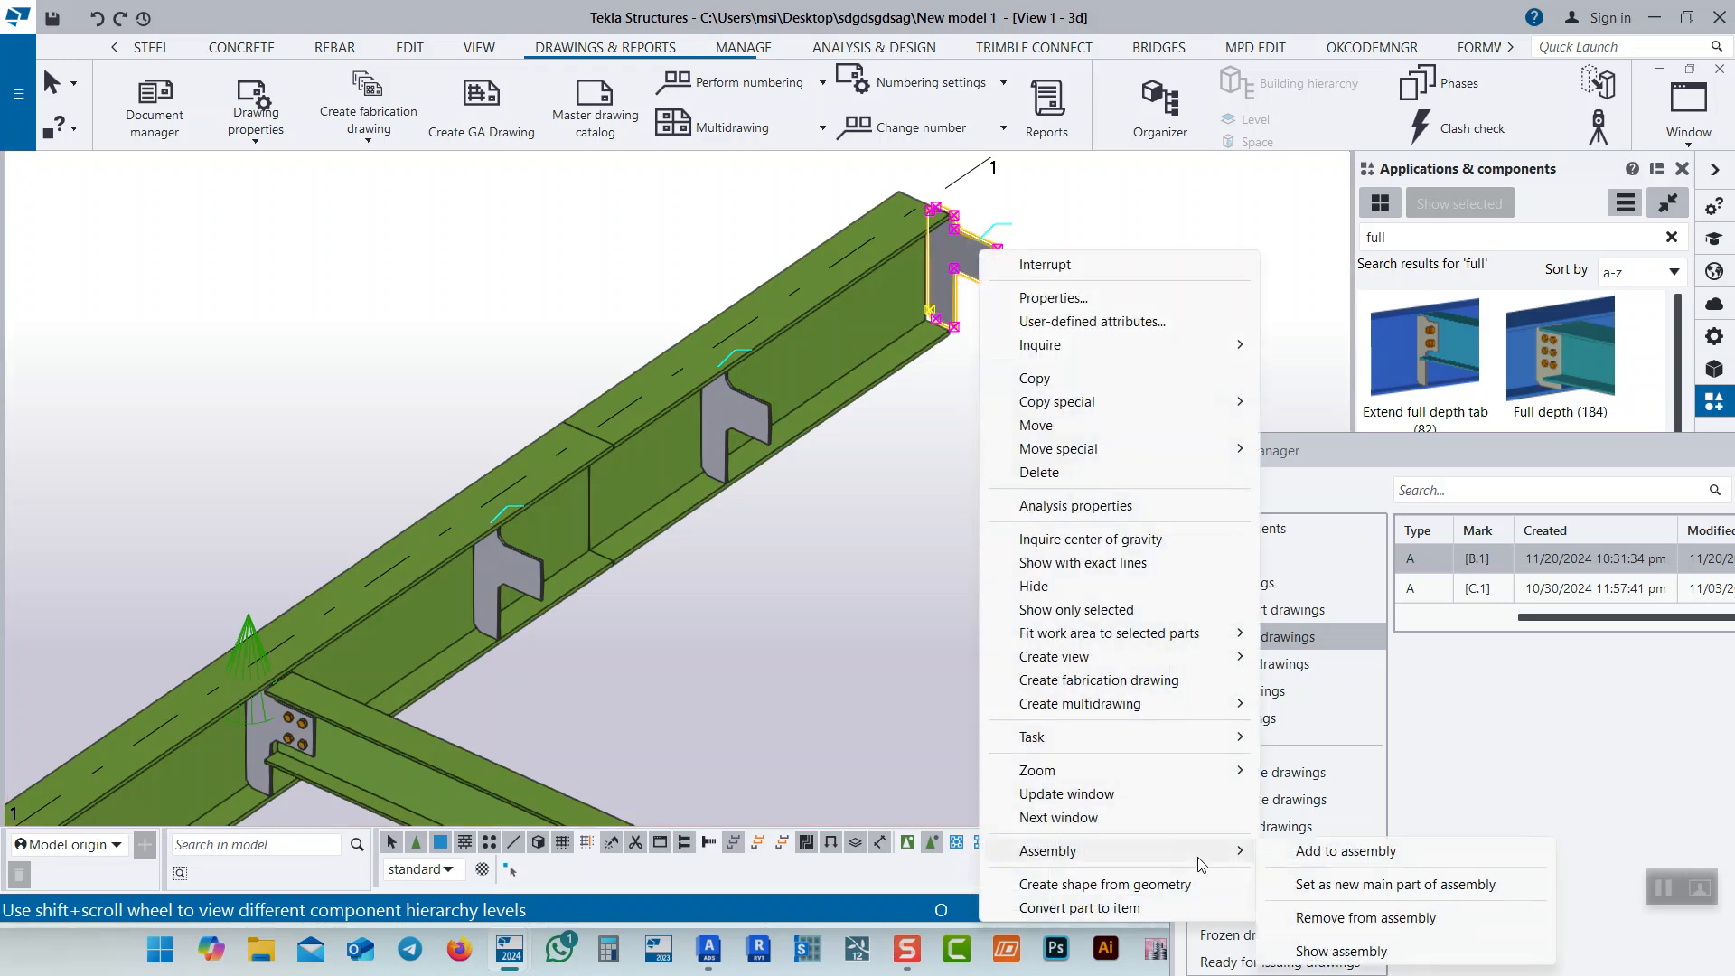
click(1365, 917)
click(848, 523)
Open the beam's assembly drawing B.1, numbering all modified objects, and check its top and front views near the beam end
mouse_move(1371, 449)
mouse_down()
mouse_move(1179, 388)
mouse_move(1179, 314)
mouse_up()
click(1188, 265)
click(1263, 421)
double_click(1266, 423)
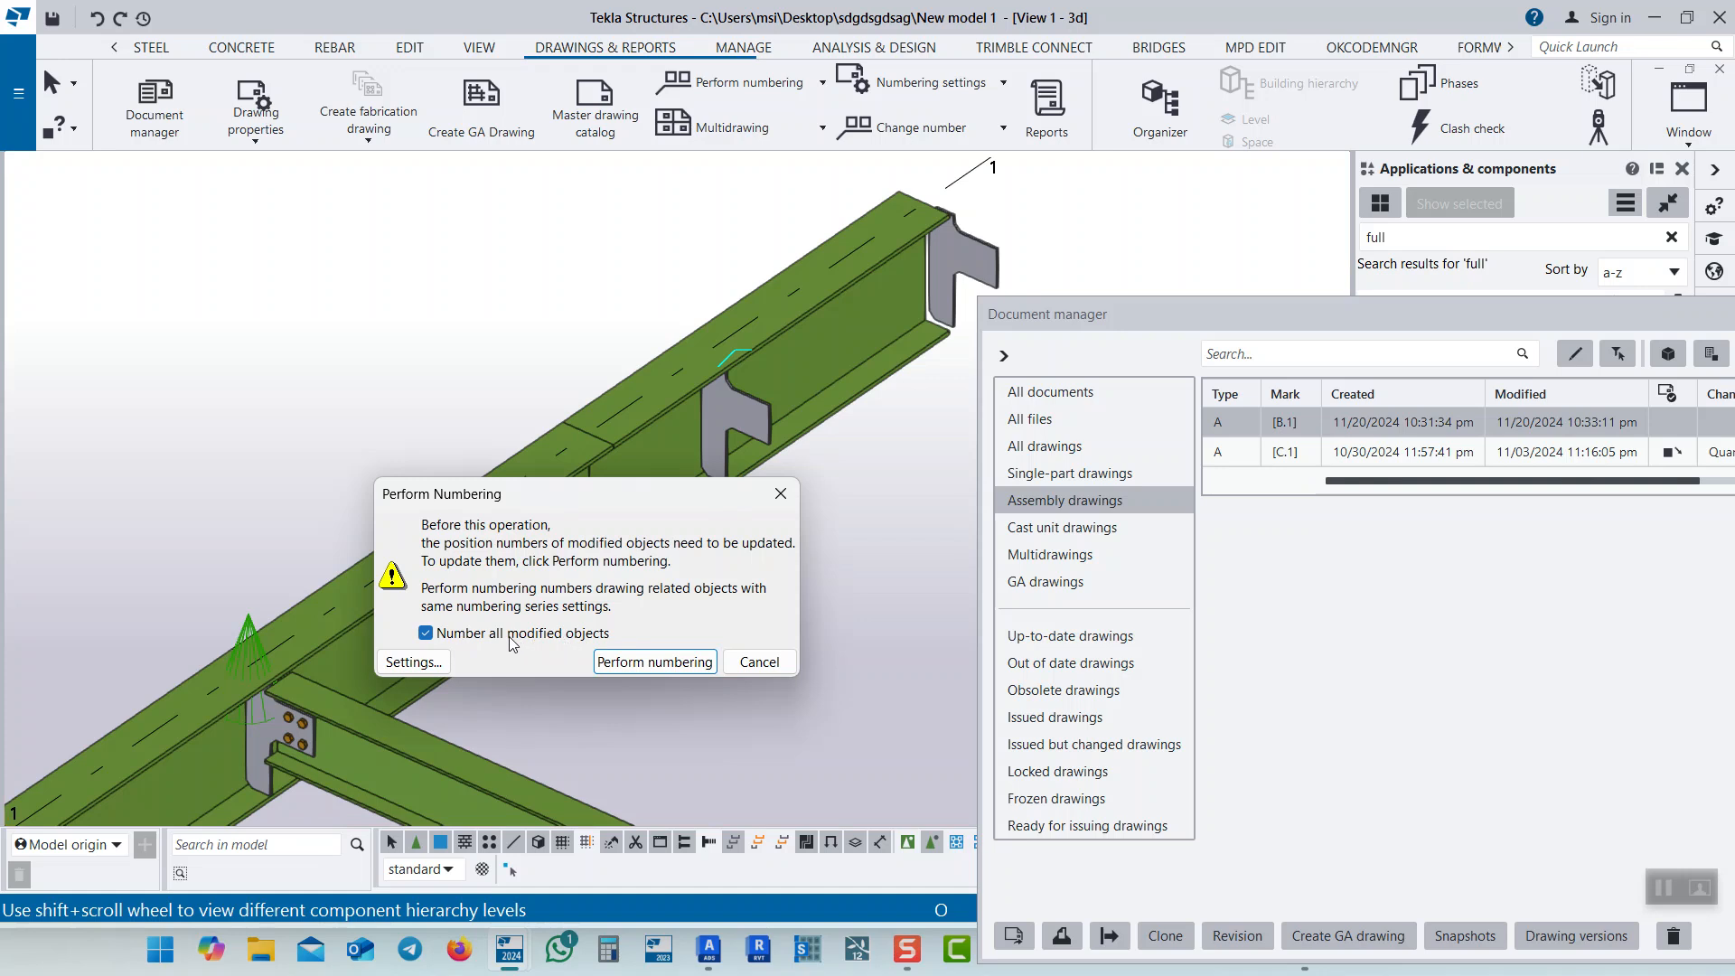
click(645, 662)
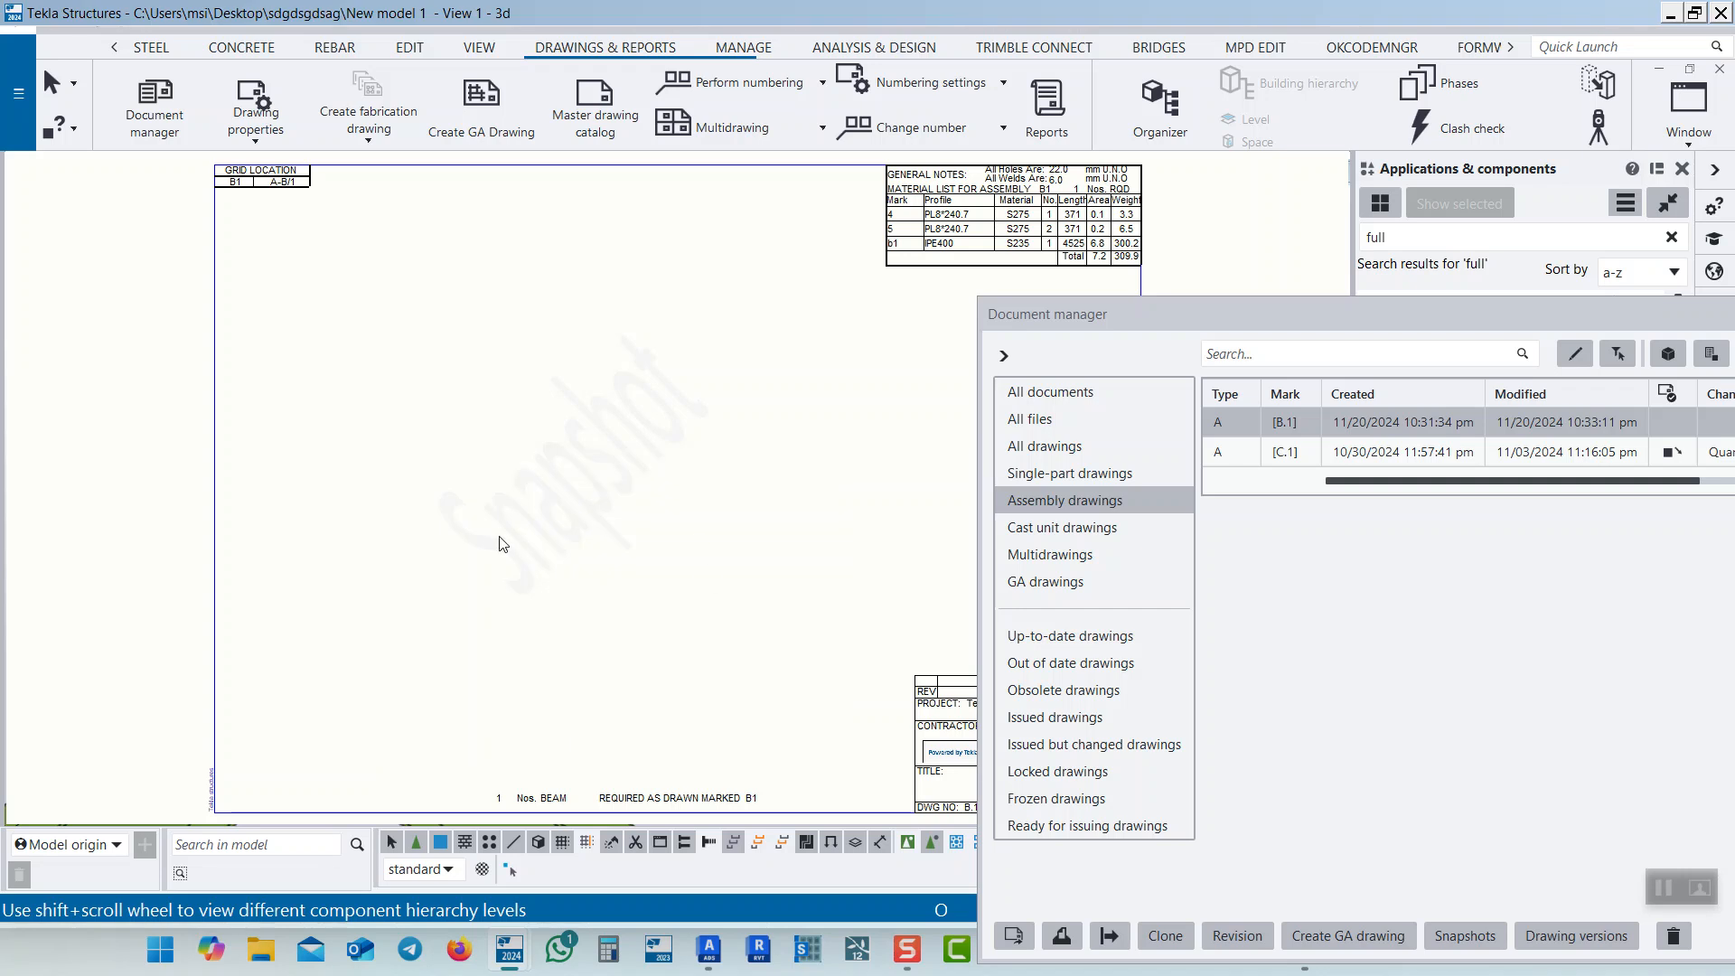
scroll(723, 401, up, 3)
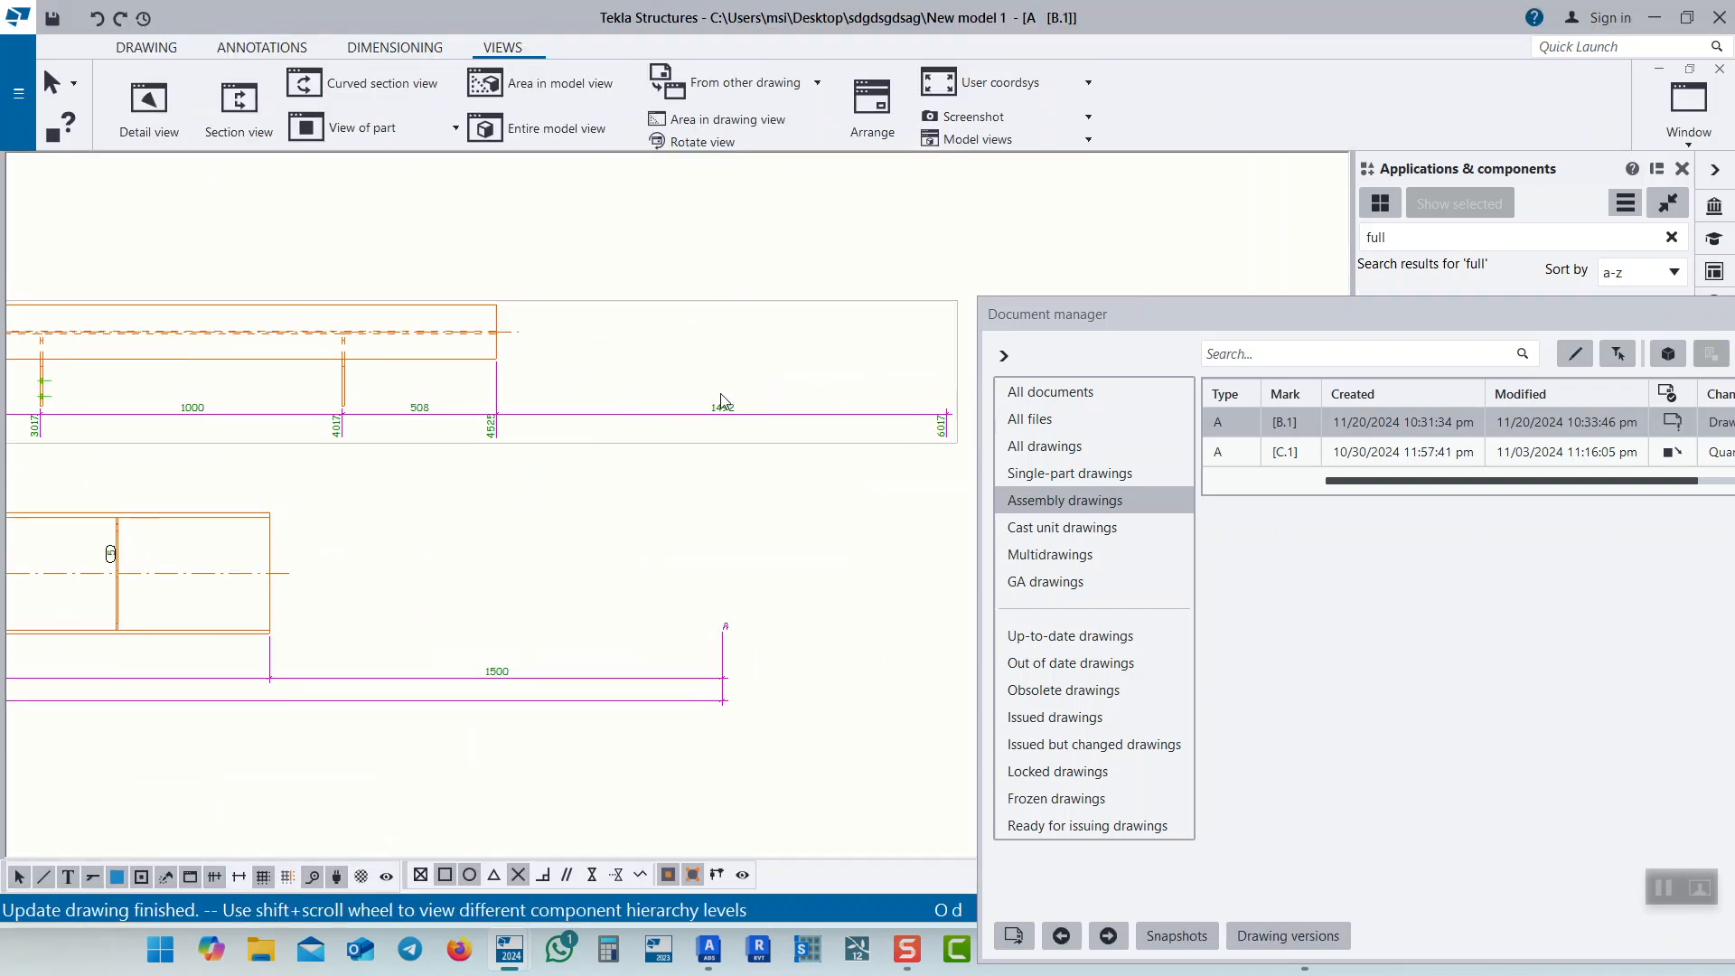
middle_drag(652, 626, 630, 561)
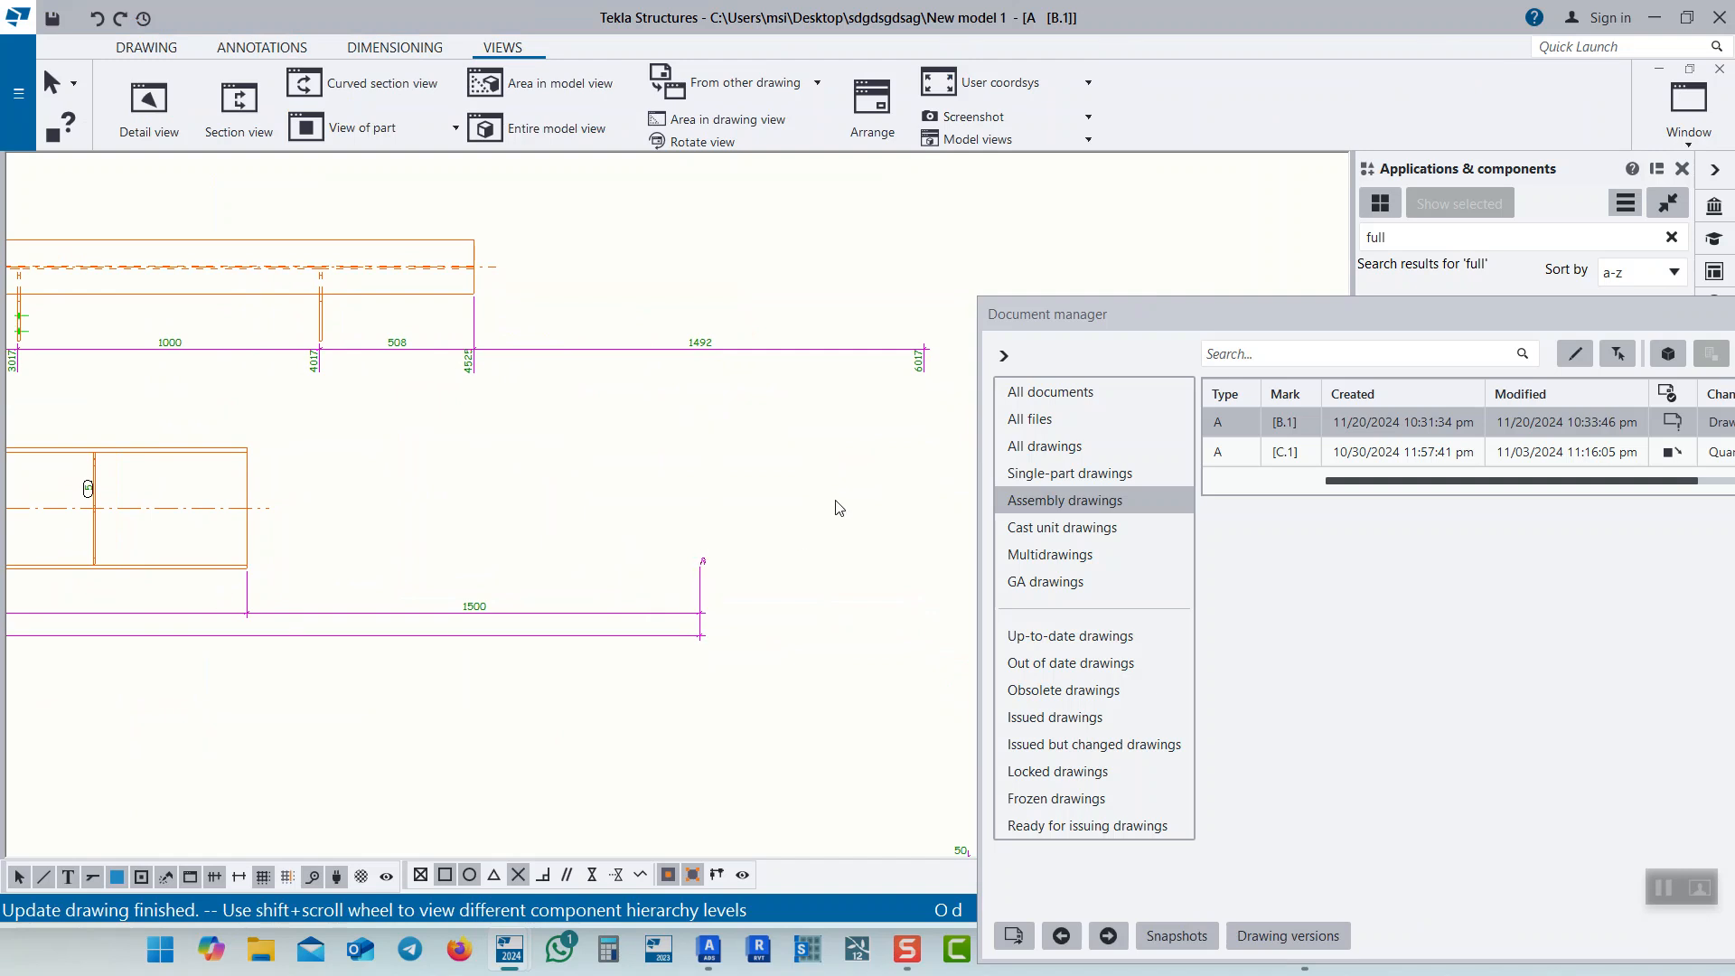
middle_drag(796, 541, 729, 602)
scroll(808, 468, down, 2)
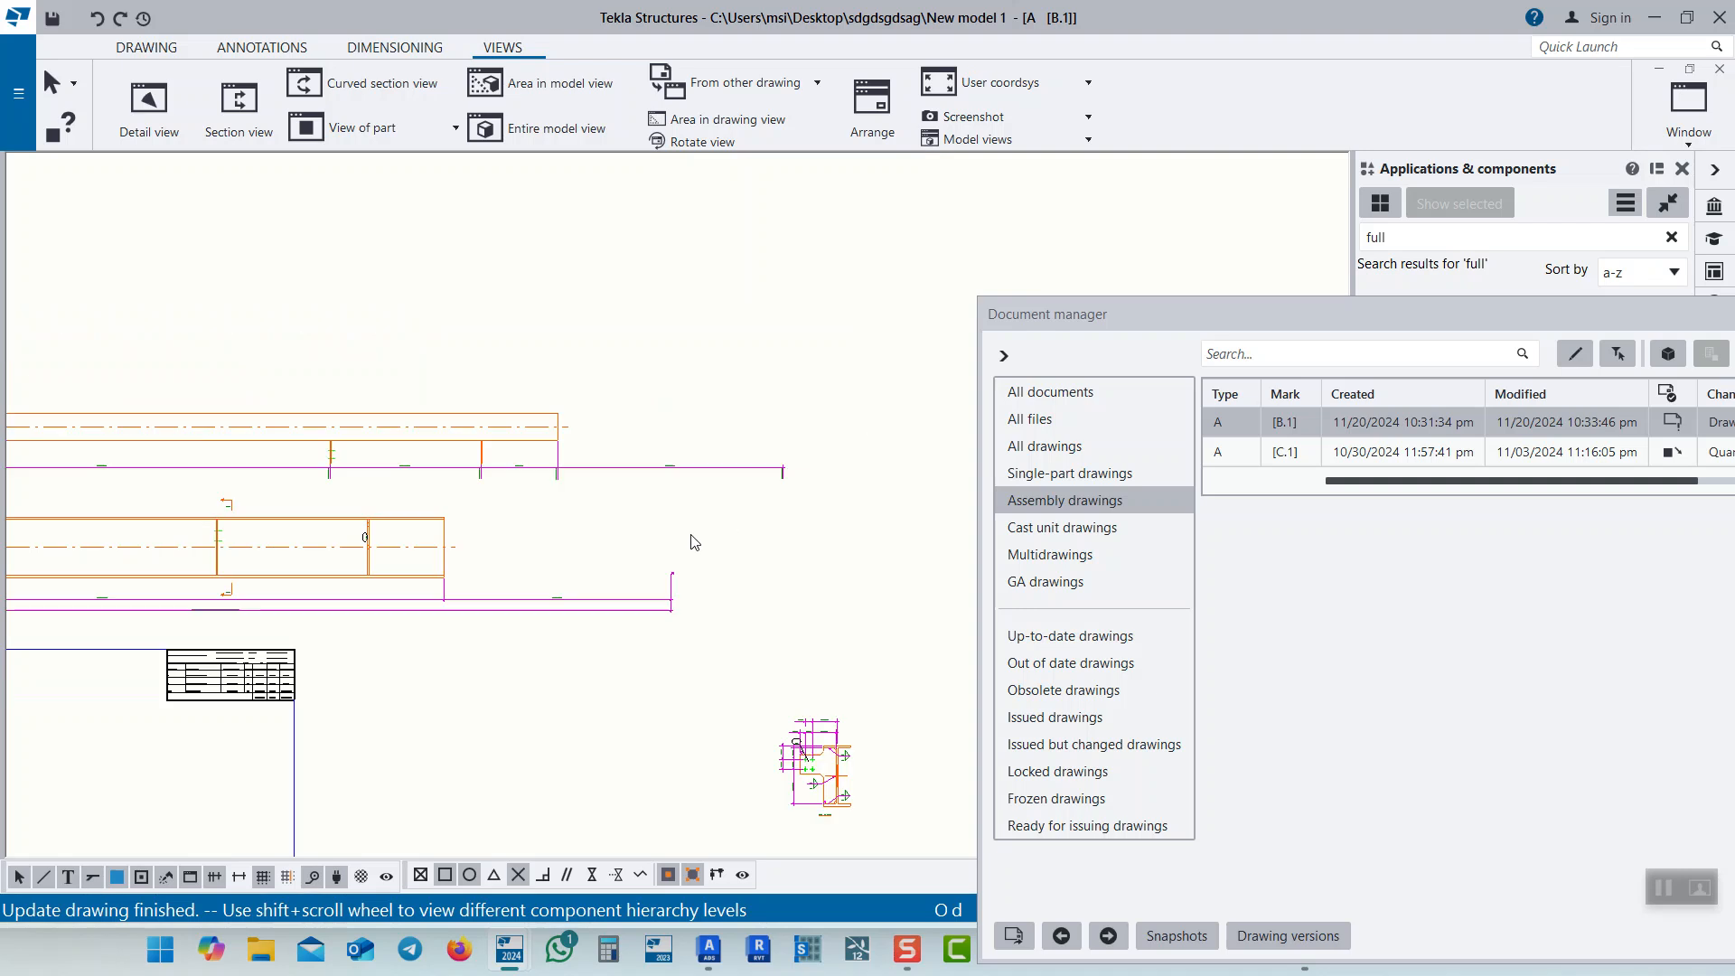
Load the ME_Beam+Parts preset in the assembly drawing properties and apply it to the drawing
double_click(753, 342)
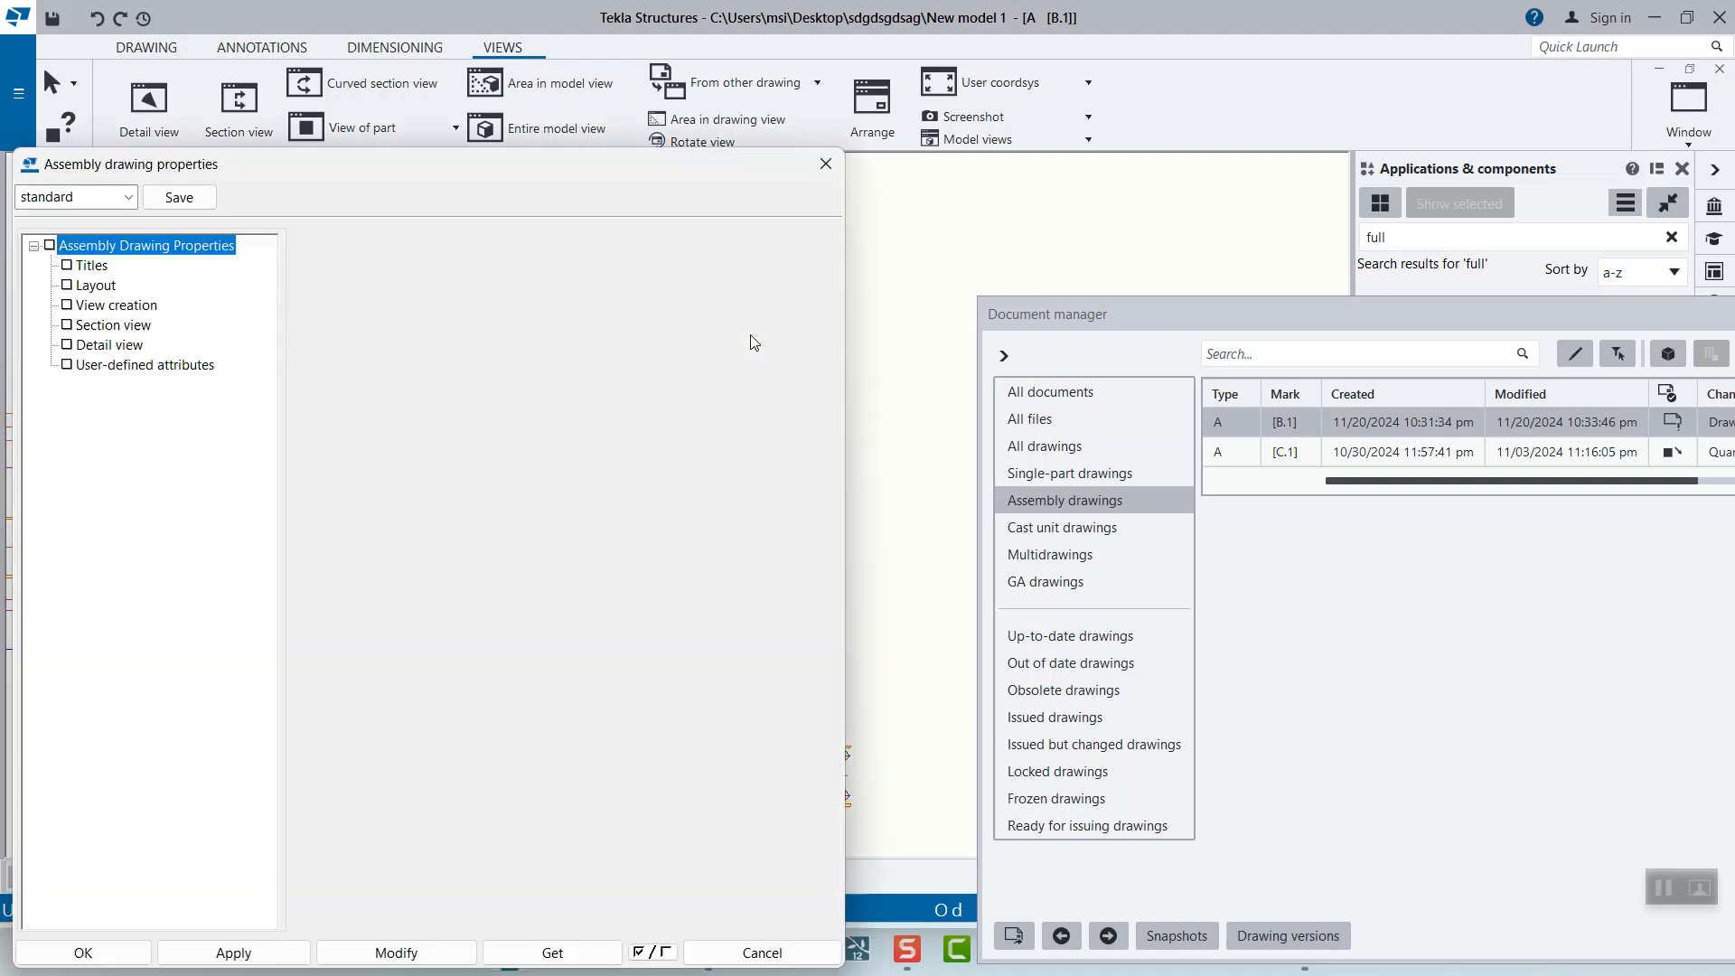
drag(311, 174, 1169, 120)
click(1003, 144)
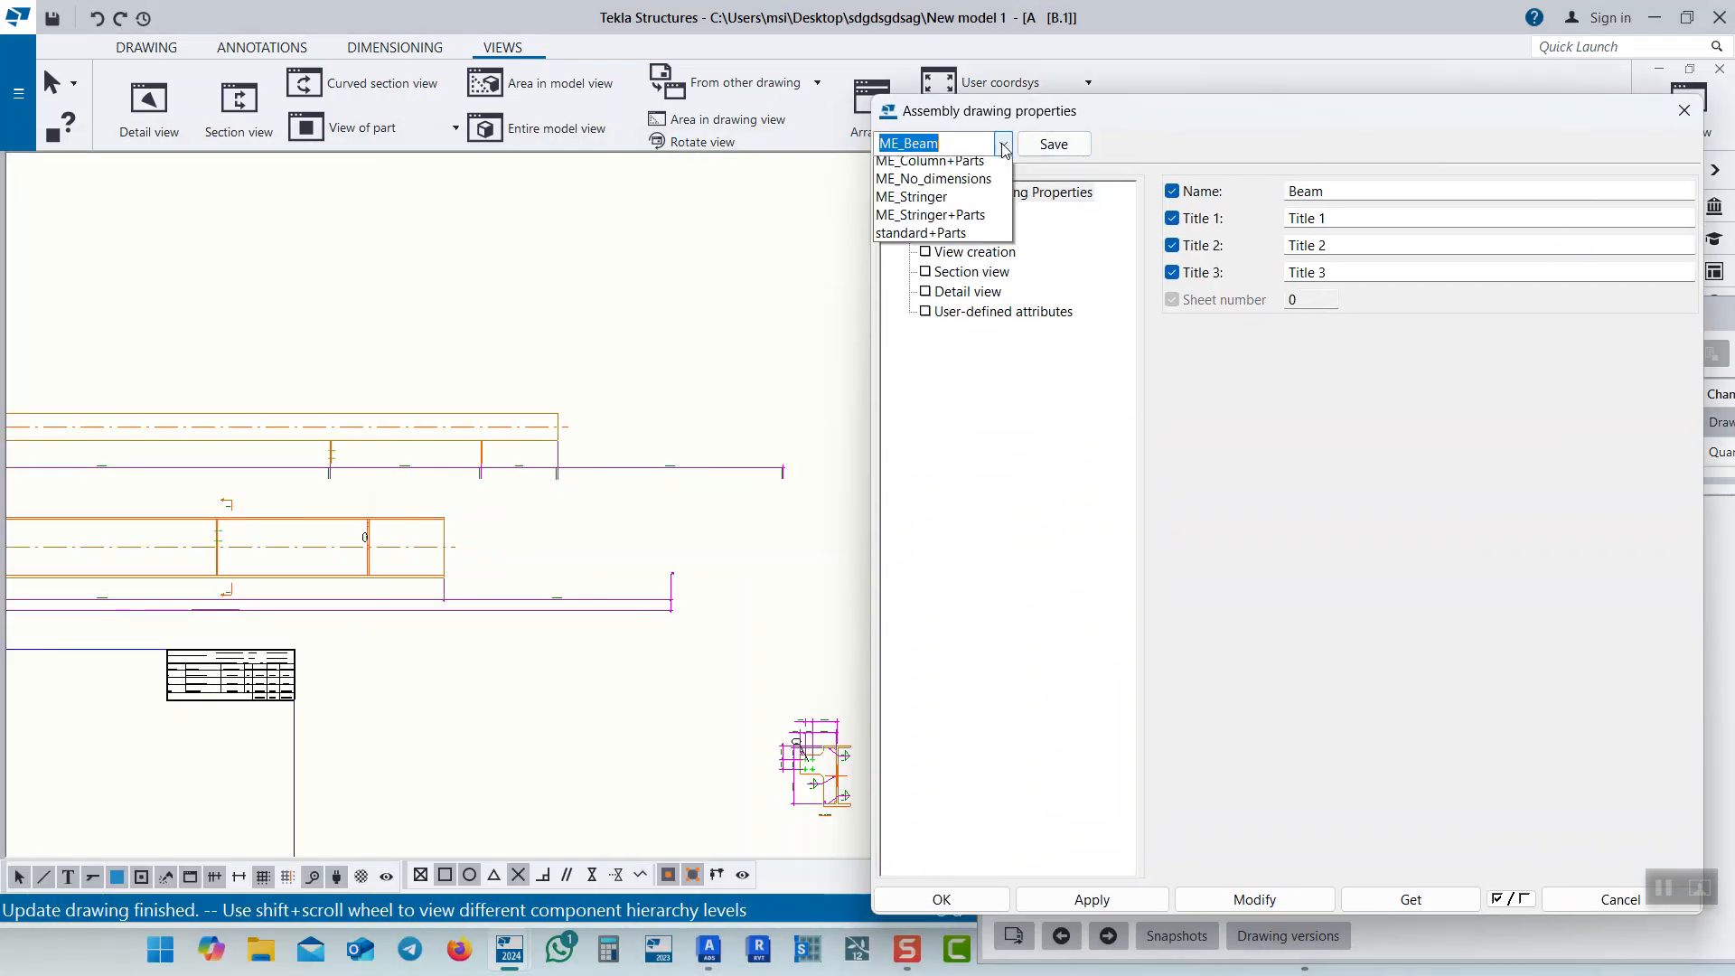
click(940, 222)
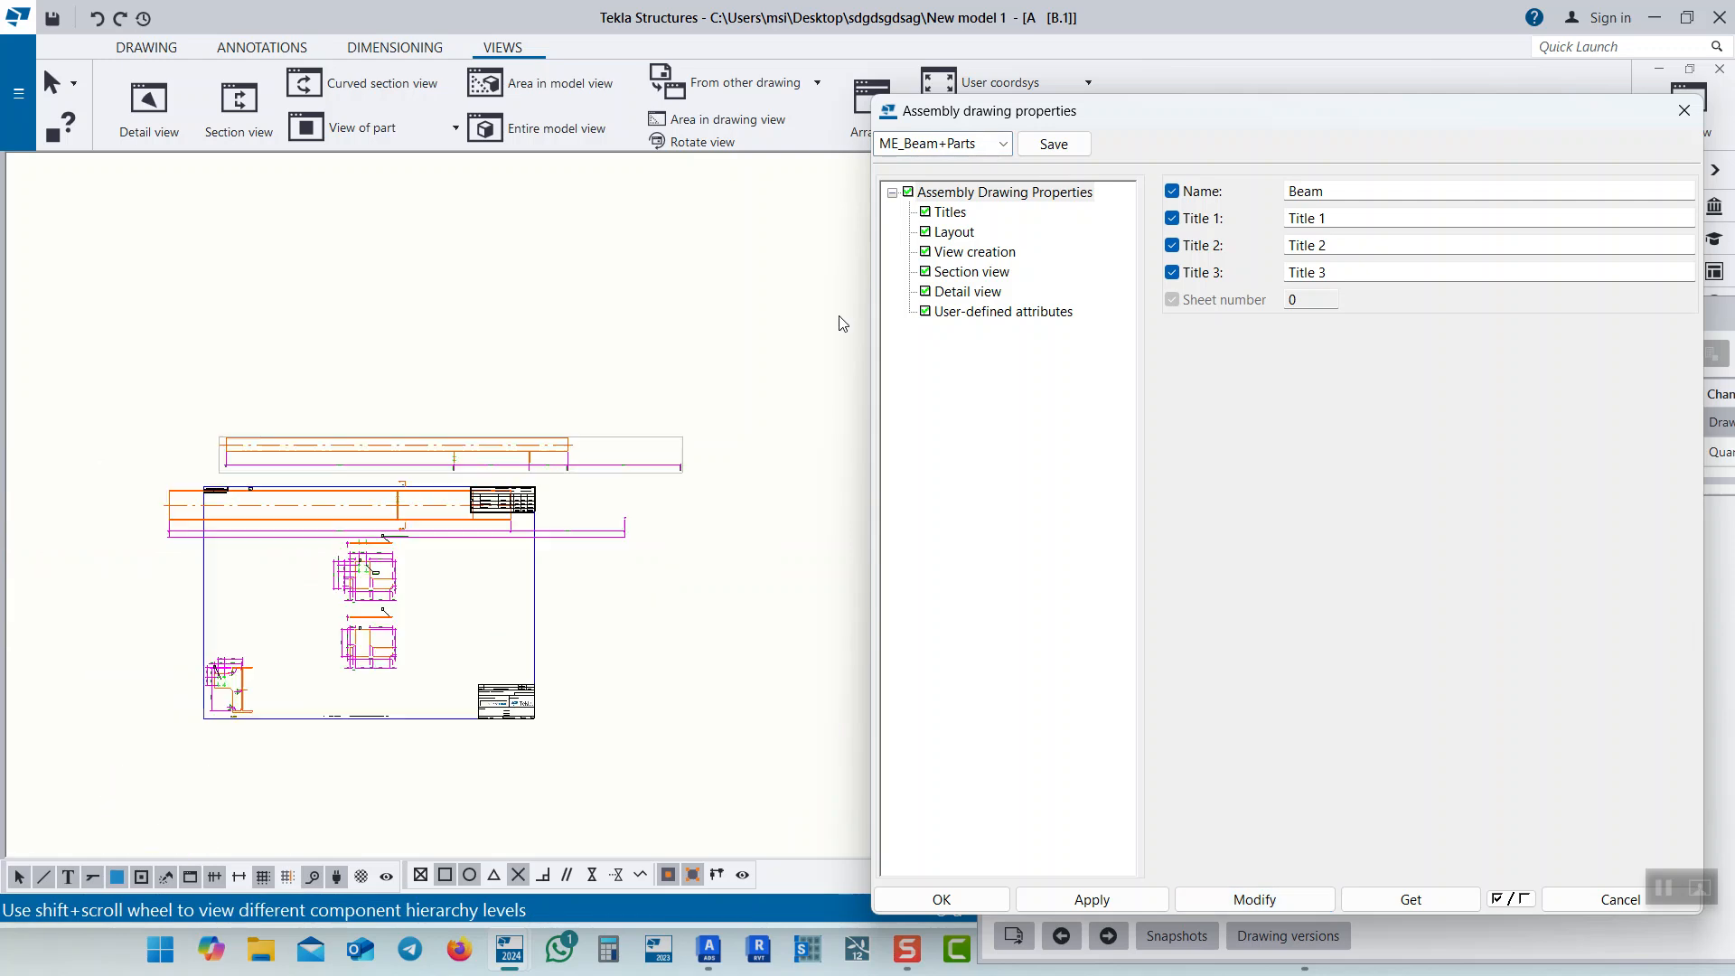
Switch the assembly drawing properties back to the ME_Beam preset and apply it to the drawing
click(1002, 144)
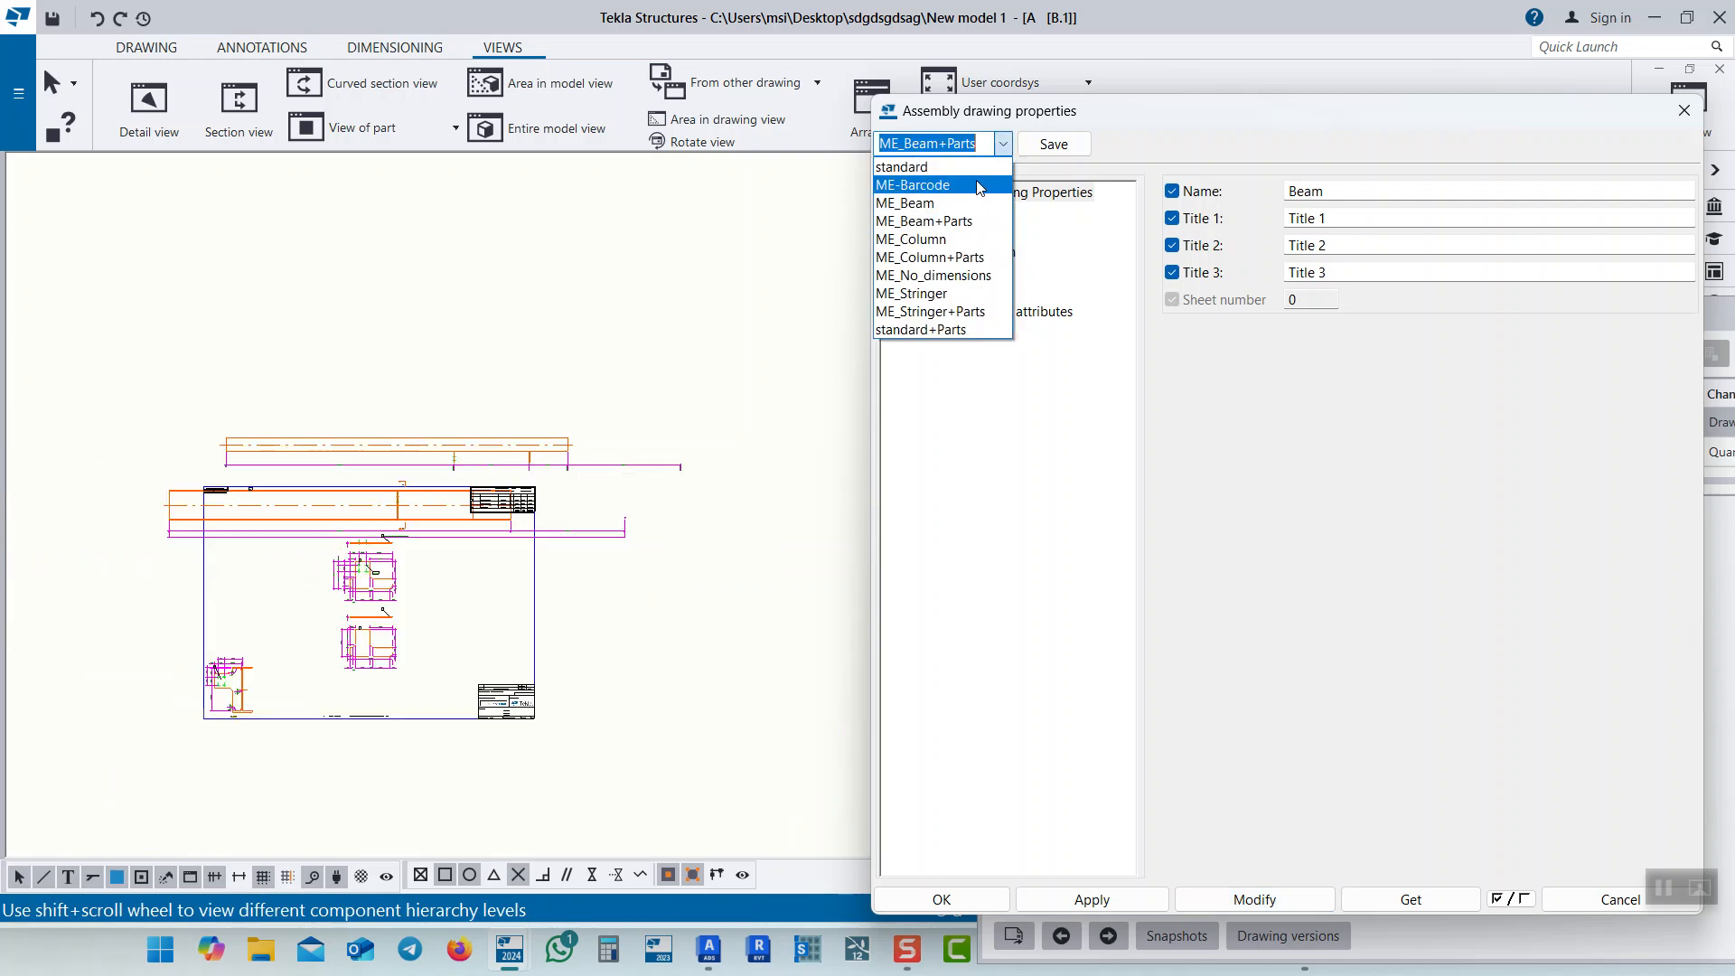
click(932, 205)
click(1254, 899)
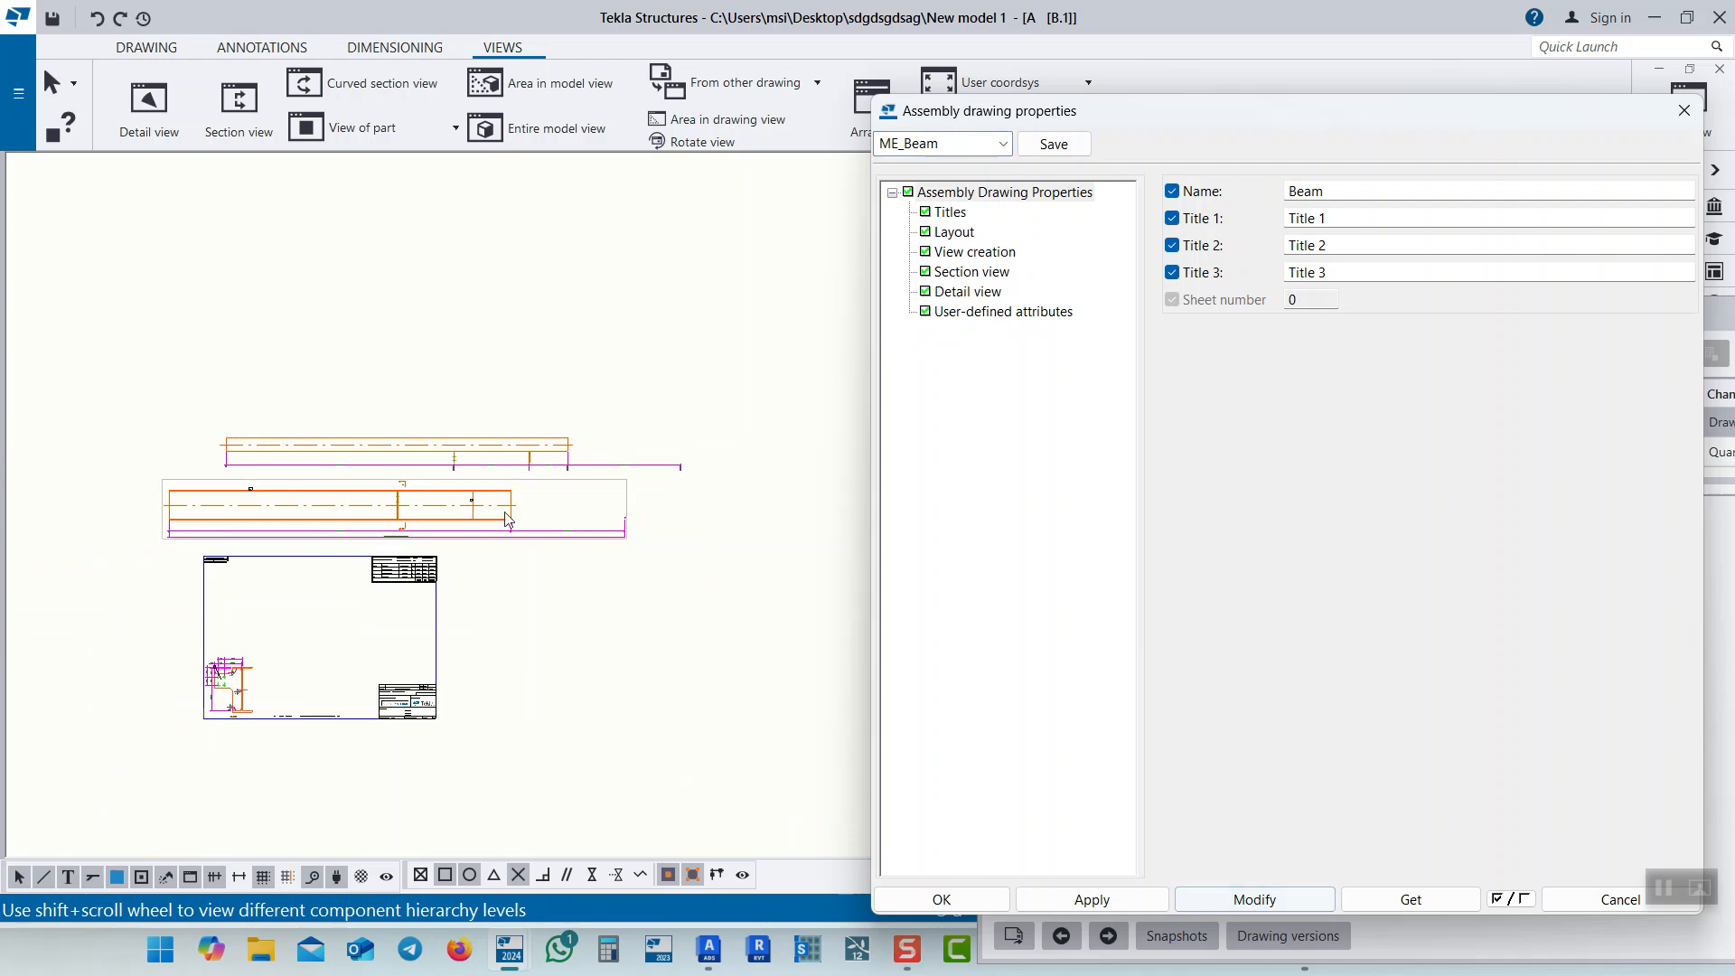
click(630, 506)
click(689, 560)
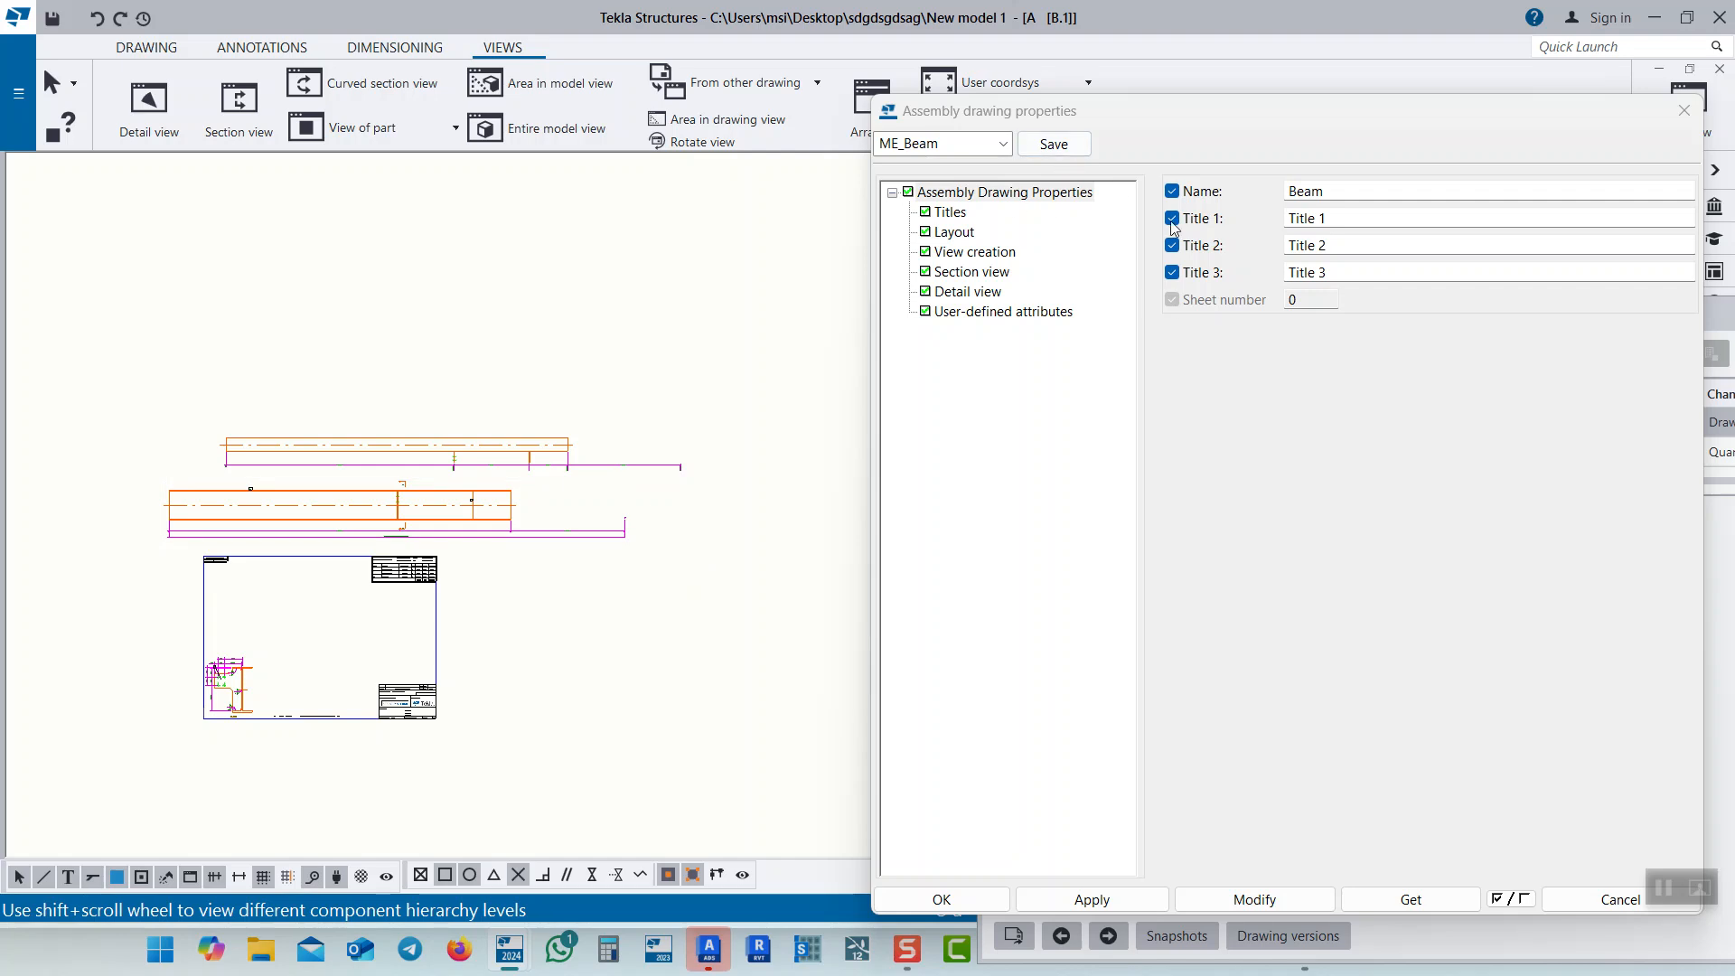
Set Recreate the drawing to Yes in the view creation settings and rebuild the drawing with the ME_Beam preset
click(950, 213)
click(955, 233)
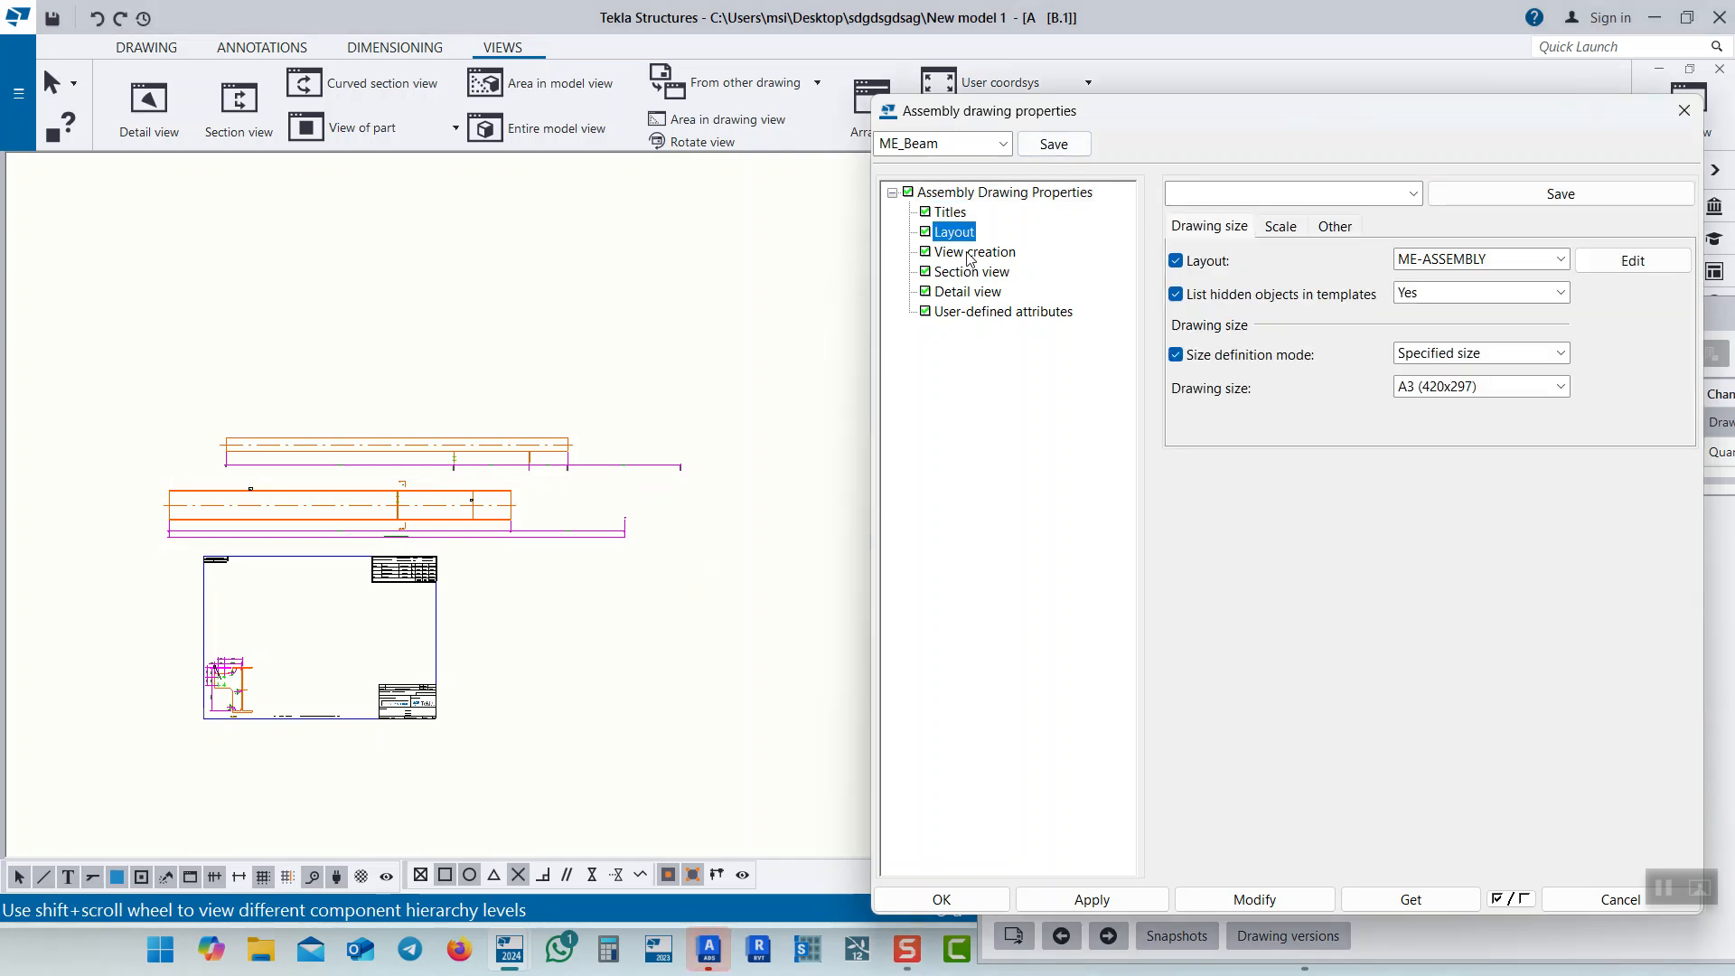
click(972, 253)
click(1335, 857)
click(1319, 901)
click(1265, 899)
click(825, 535)
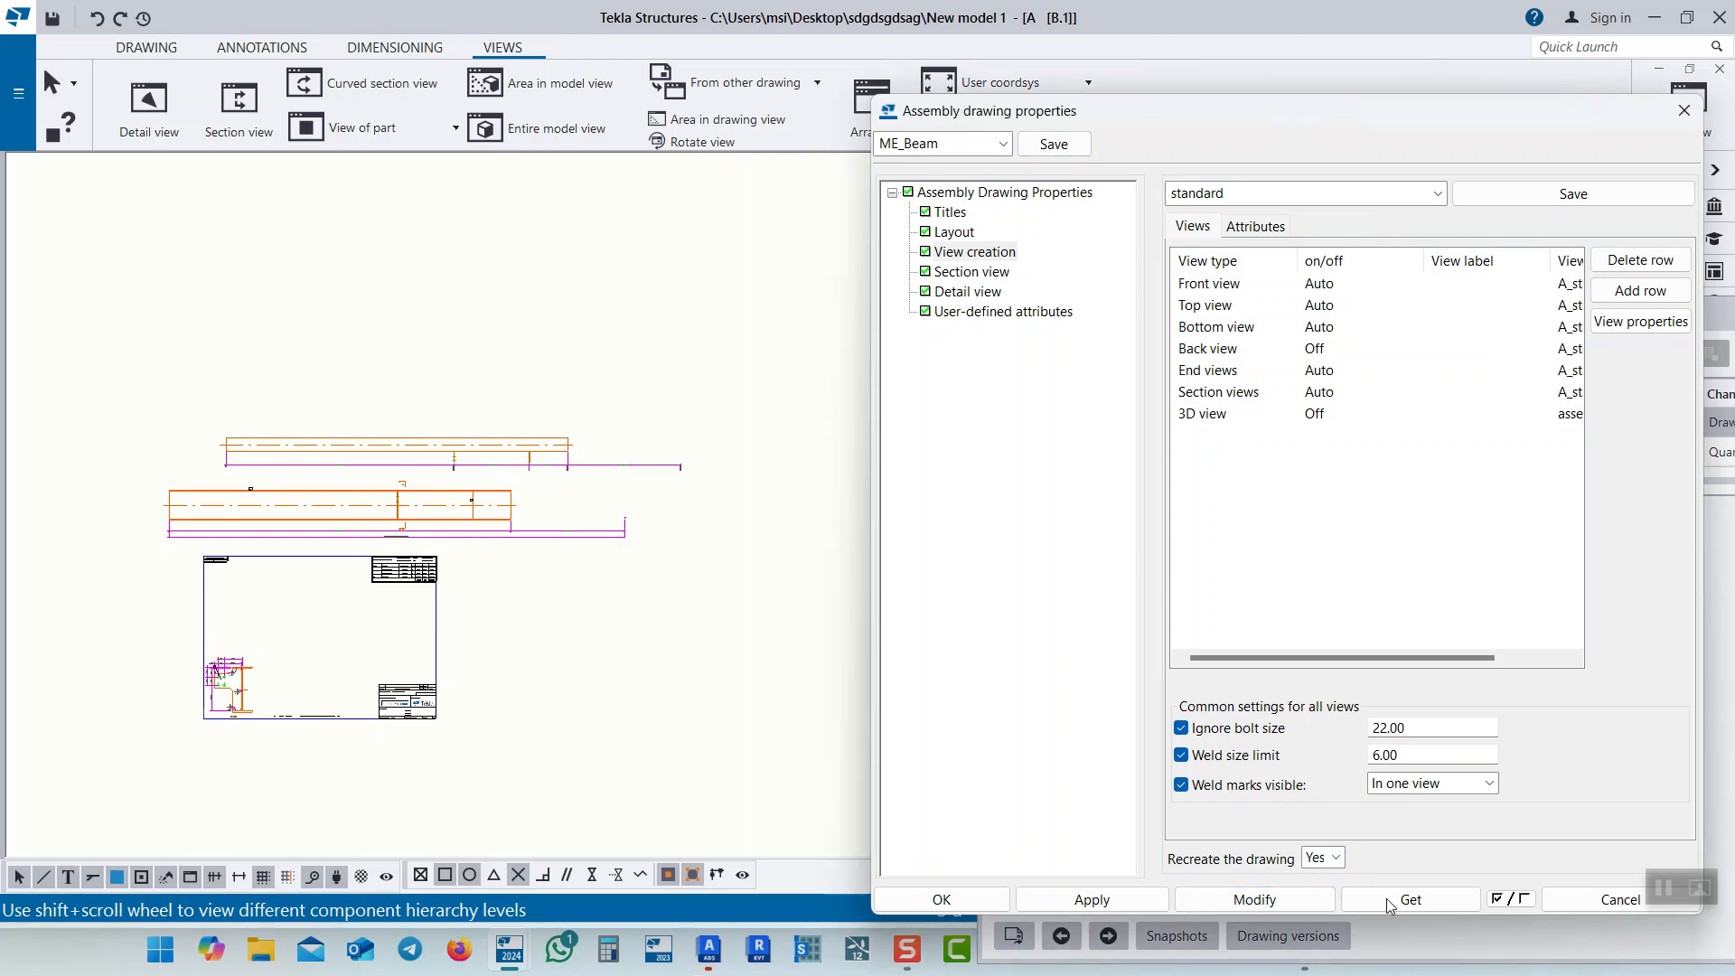
scroll(280, 651, up, 4)
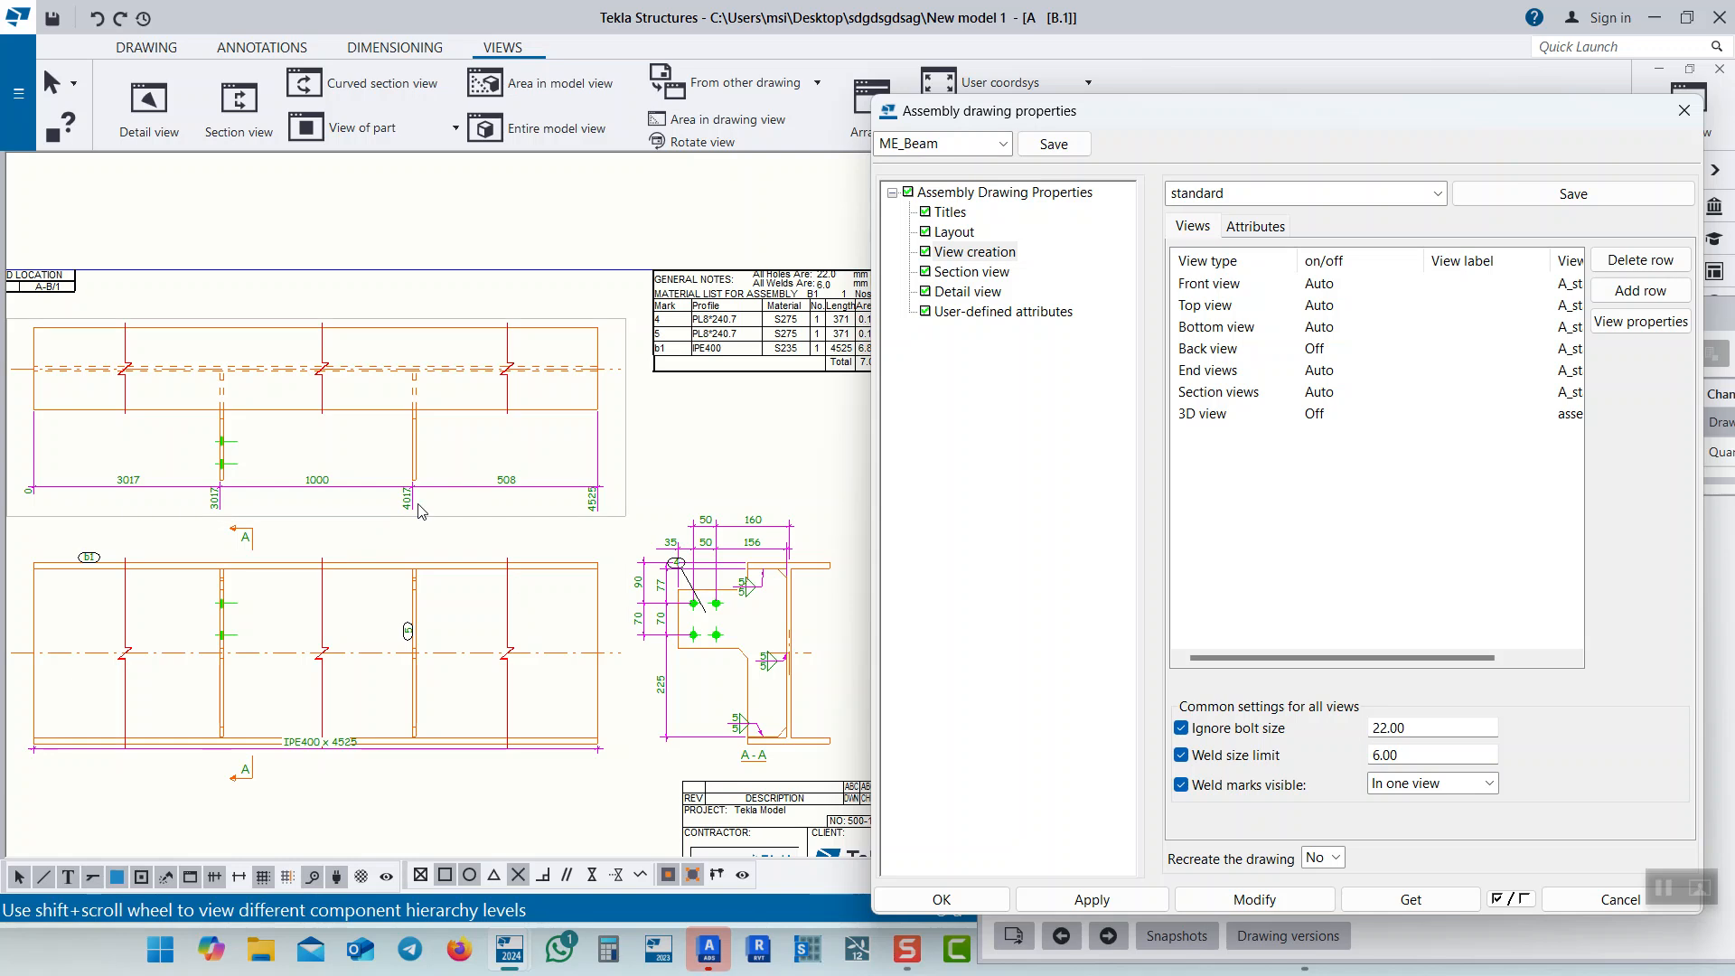
Rebuild the drawing with the ME_Beam+Parts preset and Recreate the drawing set to Yes
click(1003, 144)
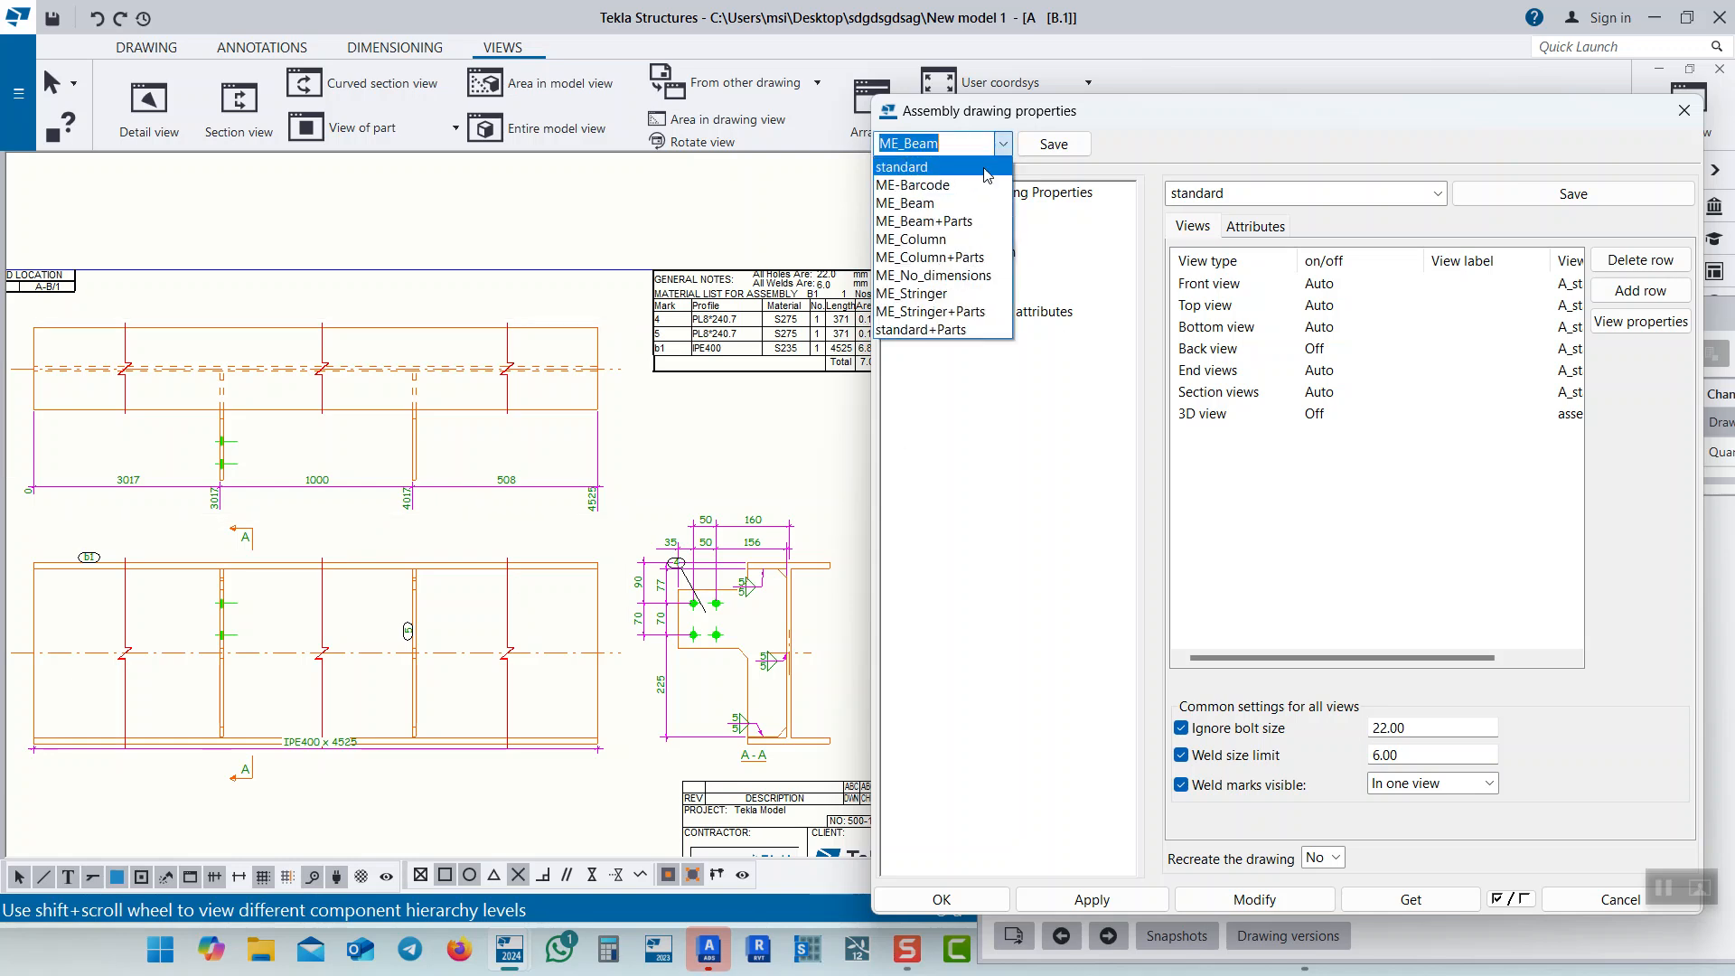
click(323, 334)
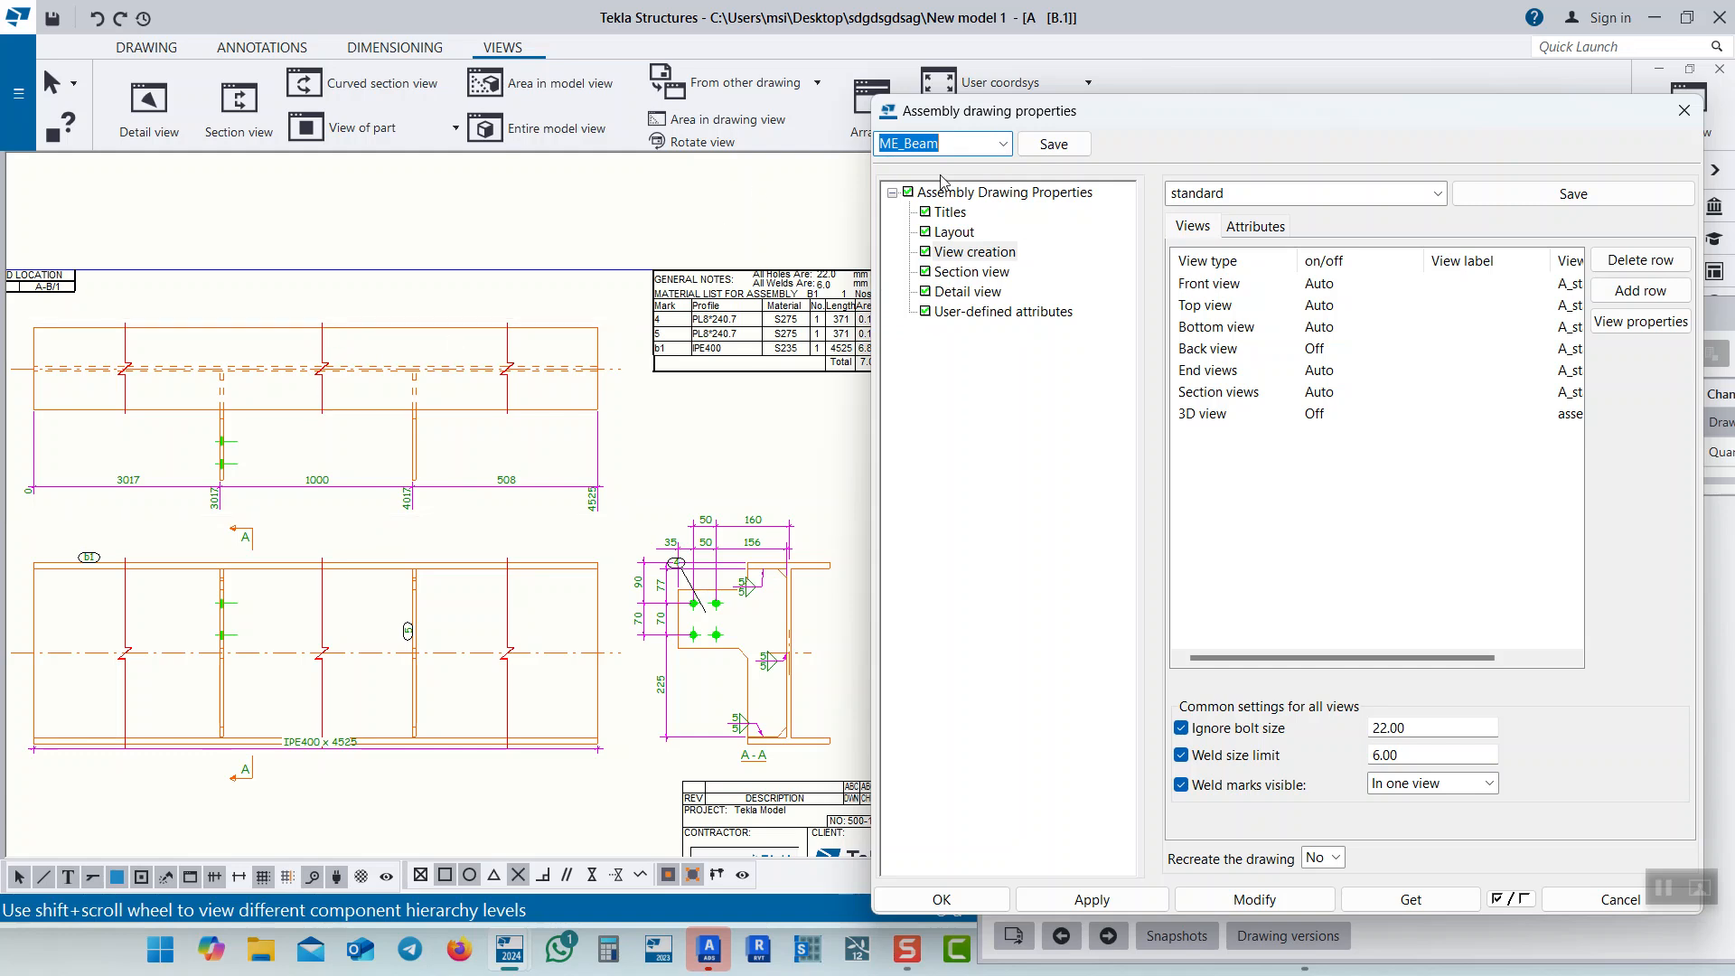
click(1002, 145)
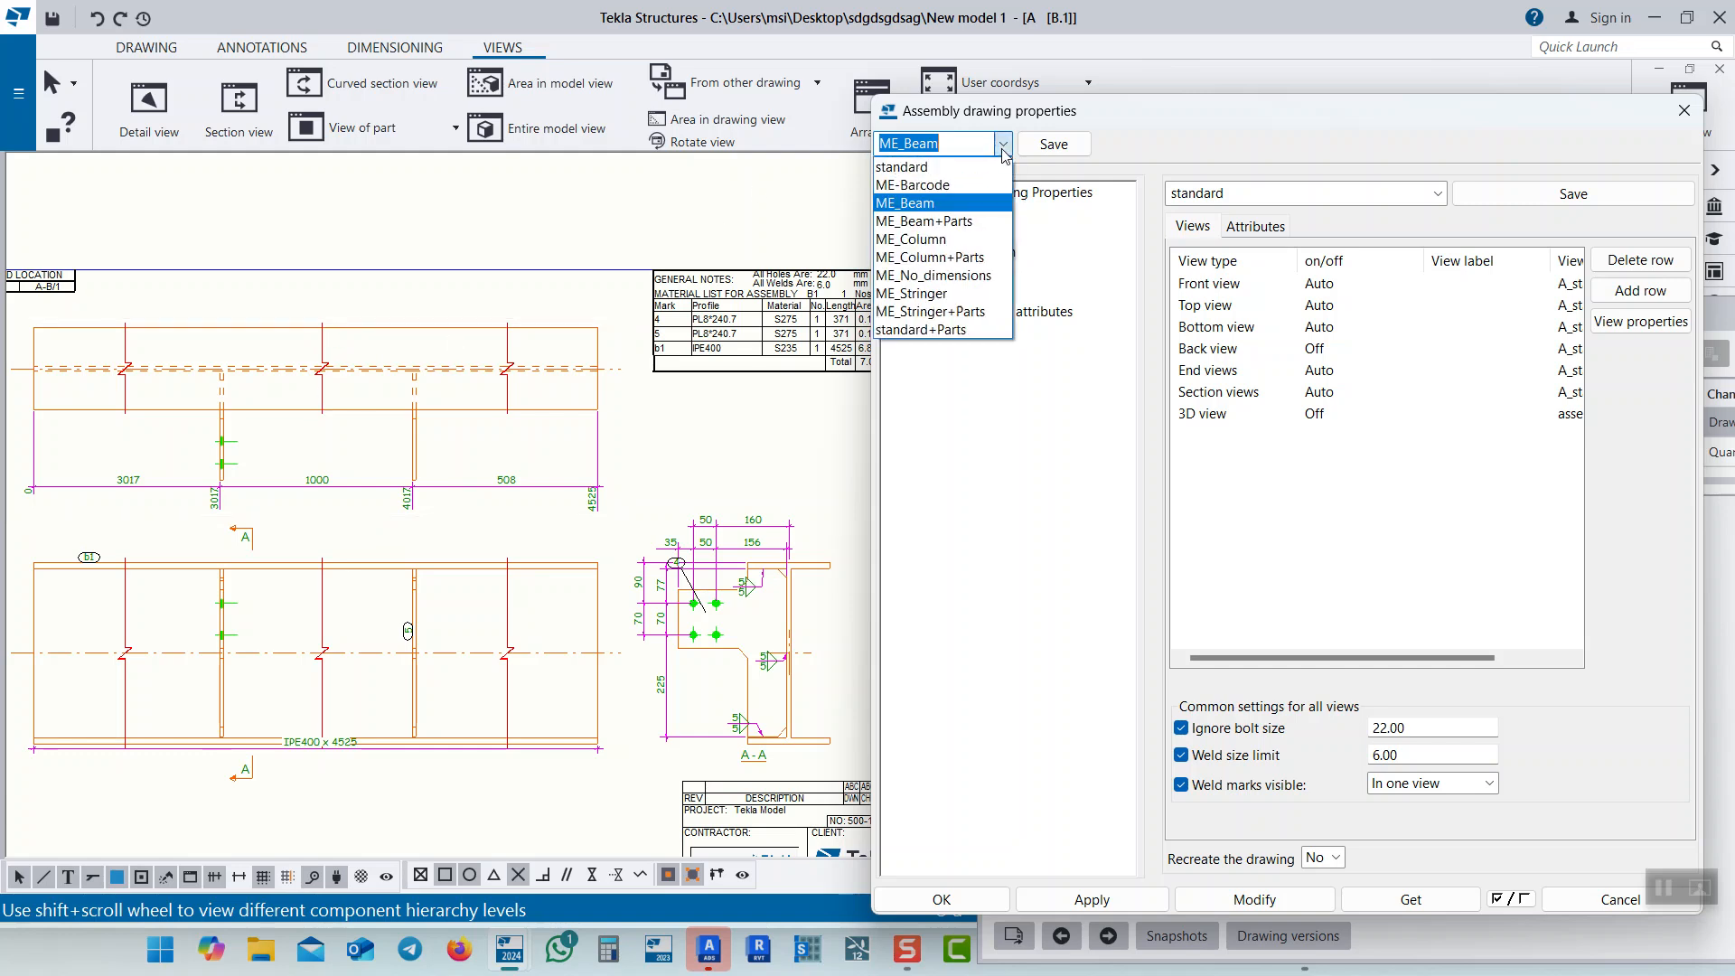
click(965, 224)
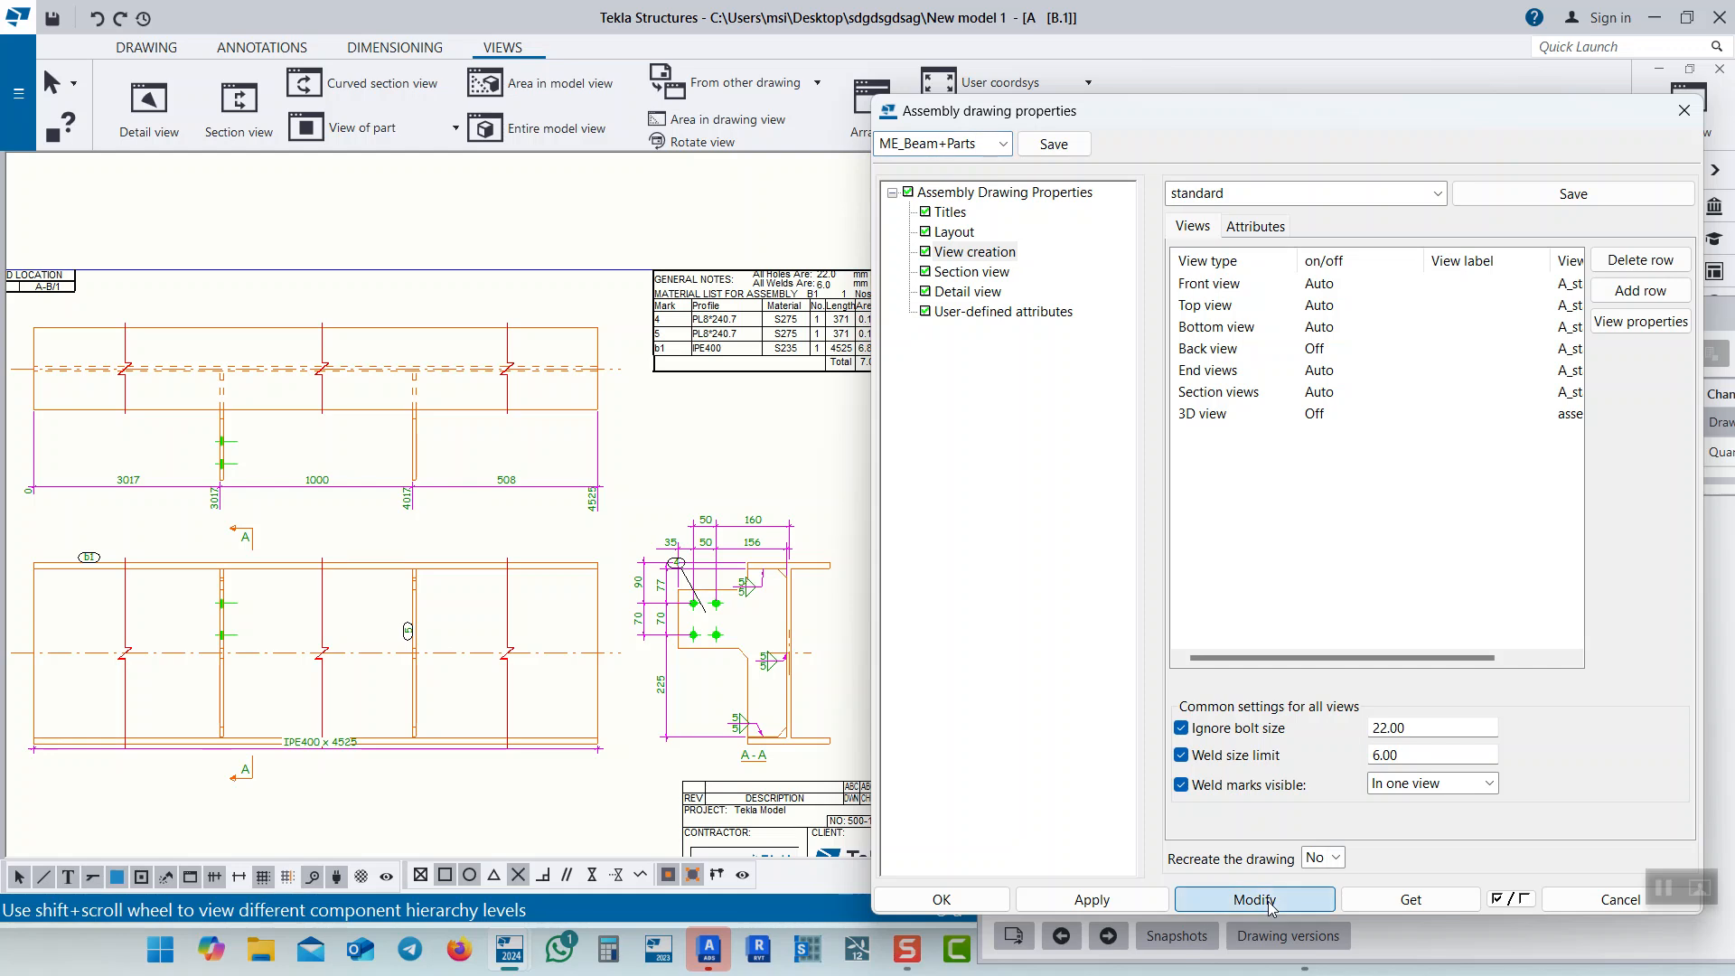
click(1322, 858)
click(1318, 895)
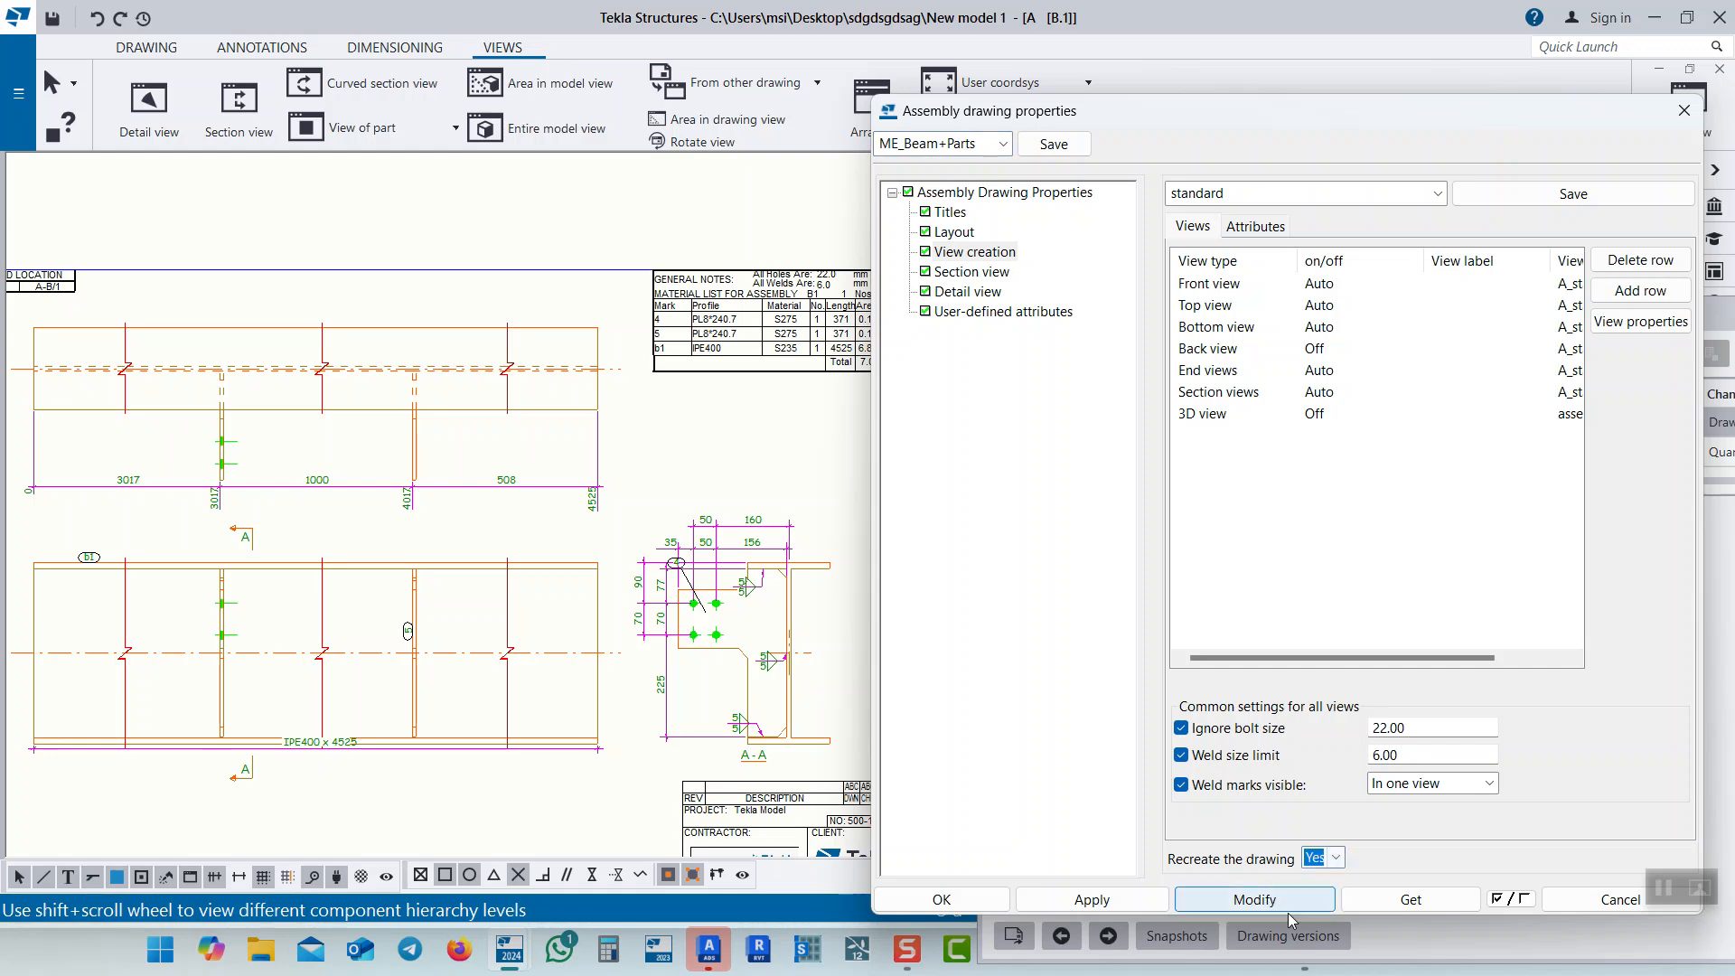
click(1220, 898)
click(825, 531)
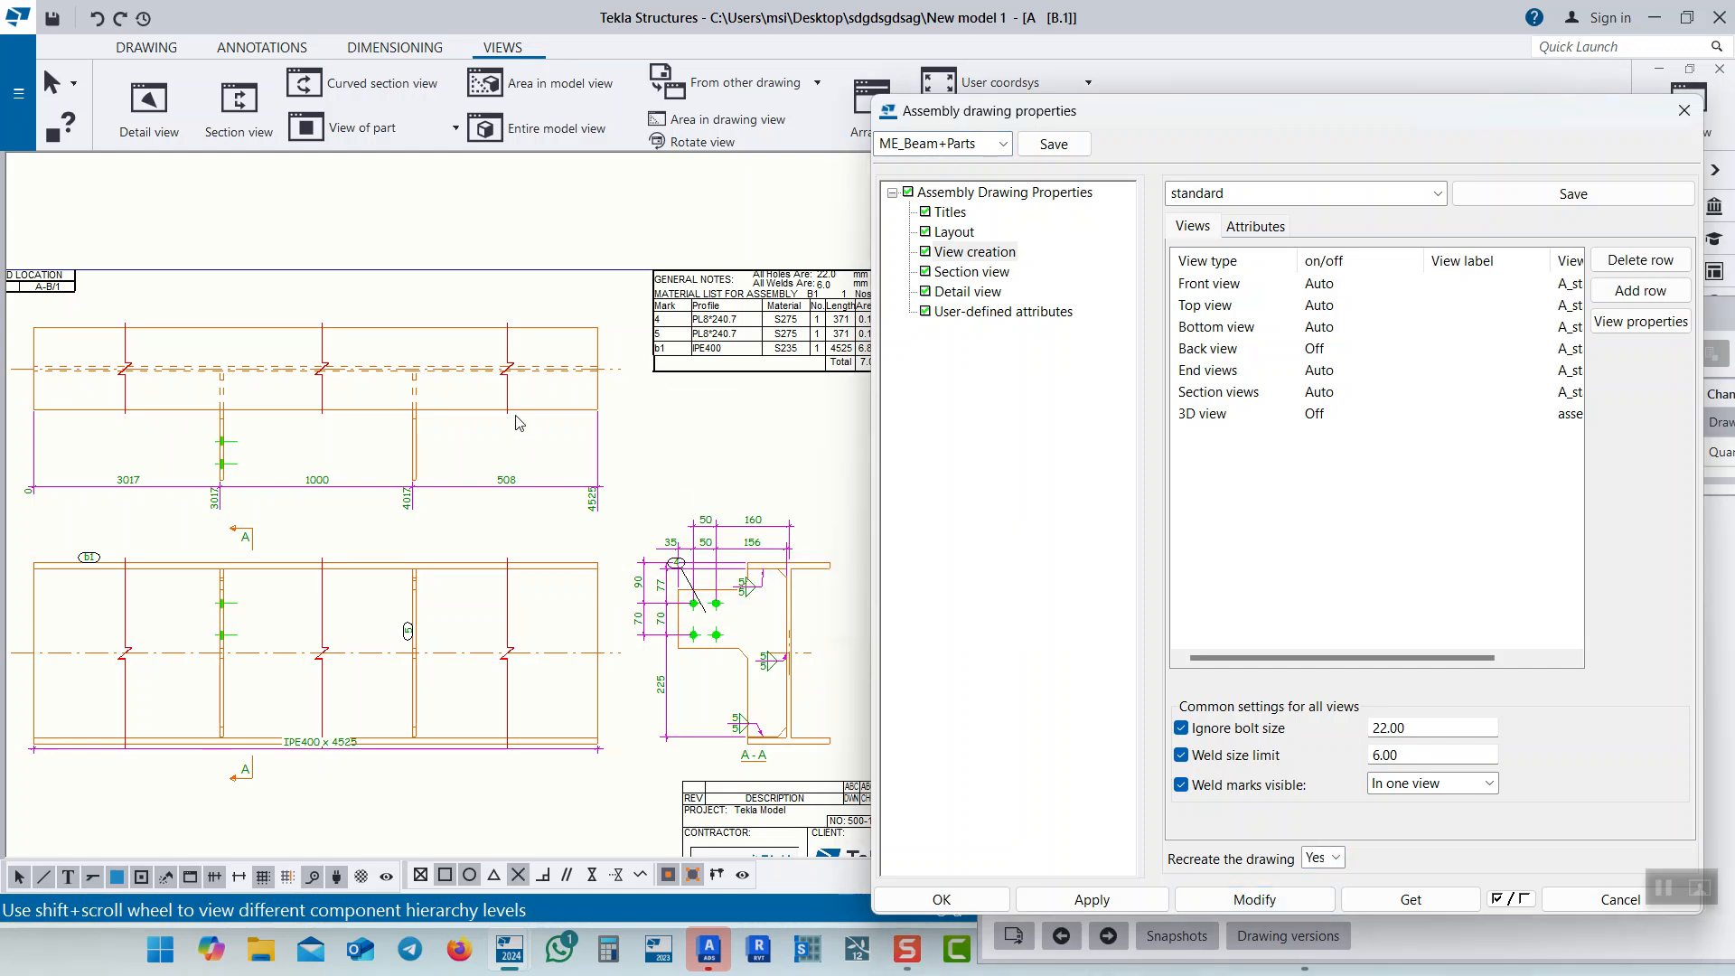
scroll(583, 346, down, 2)
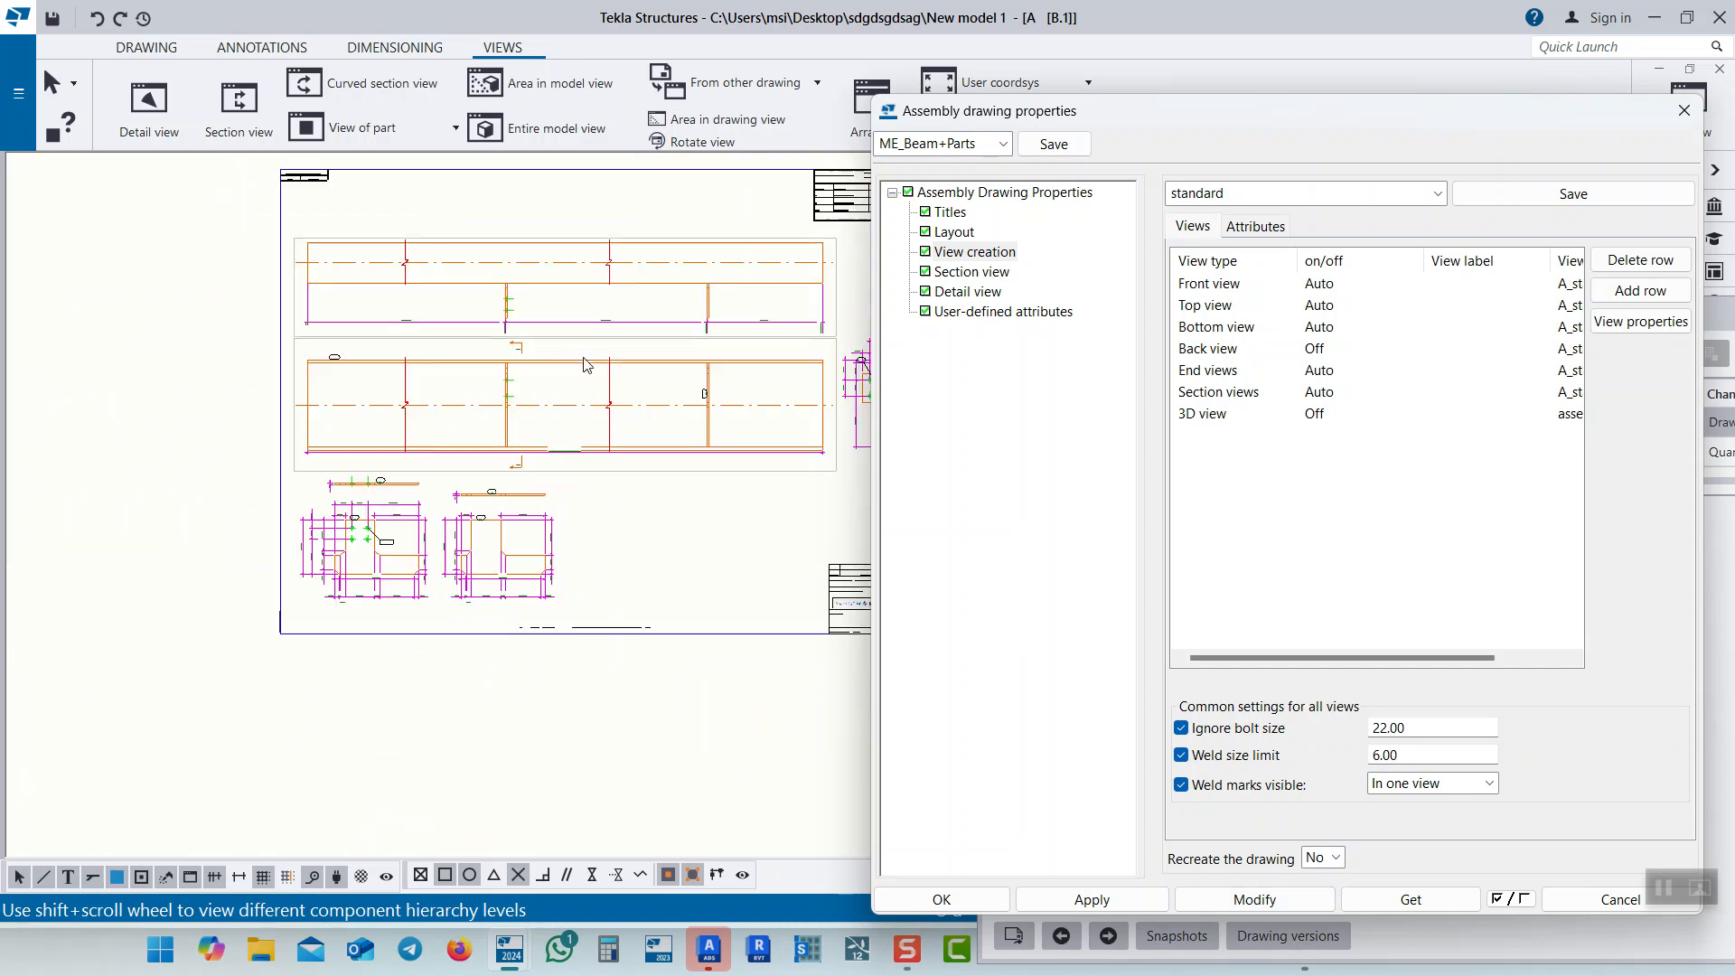
Examine the recreated drawing's beam views, section A-A and single-part plate views
scroll(453, 553, up, 5)
scroll(392, 572, down, 3)
scroll(416, 633, up, 5)
scroll(415, 653, down, 3)
scroll(415, 653, down, 3)
scroll(290, 616, up, 3)
scroll(289, 616, down, 3)
scroll(664, 598, up, 2)
mouse_move(667, 596)
middle_down()
mouse_move(527, 670)
mouse_move(407, 651)
mouse_move(336, 661)
middle_up()
scroll(621, 463, up, 2)
scroll(678, 500, down, 5)
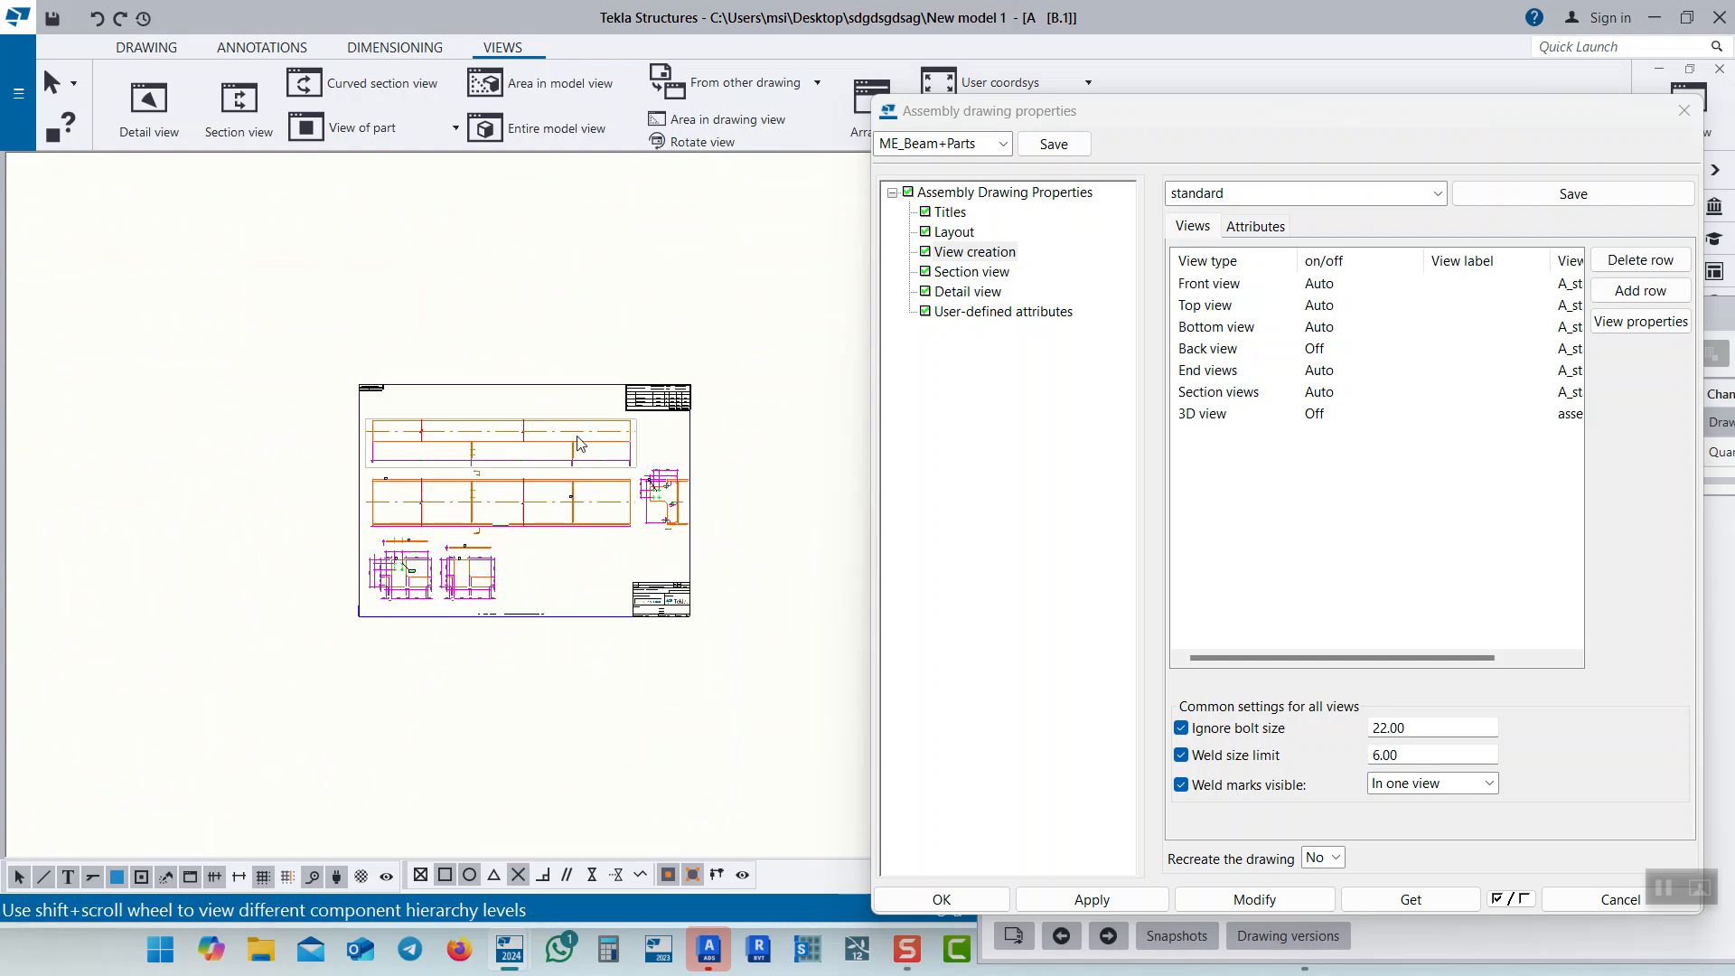
scroll(579, 443, up, 3)
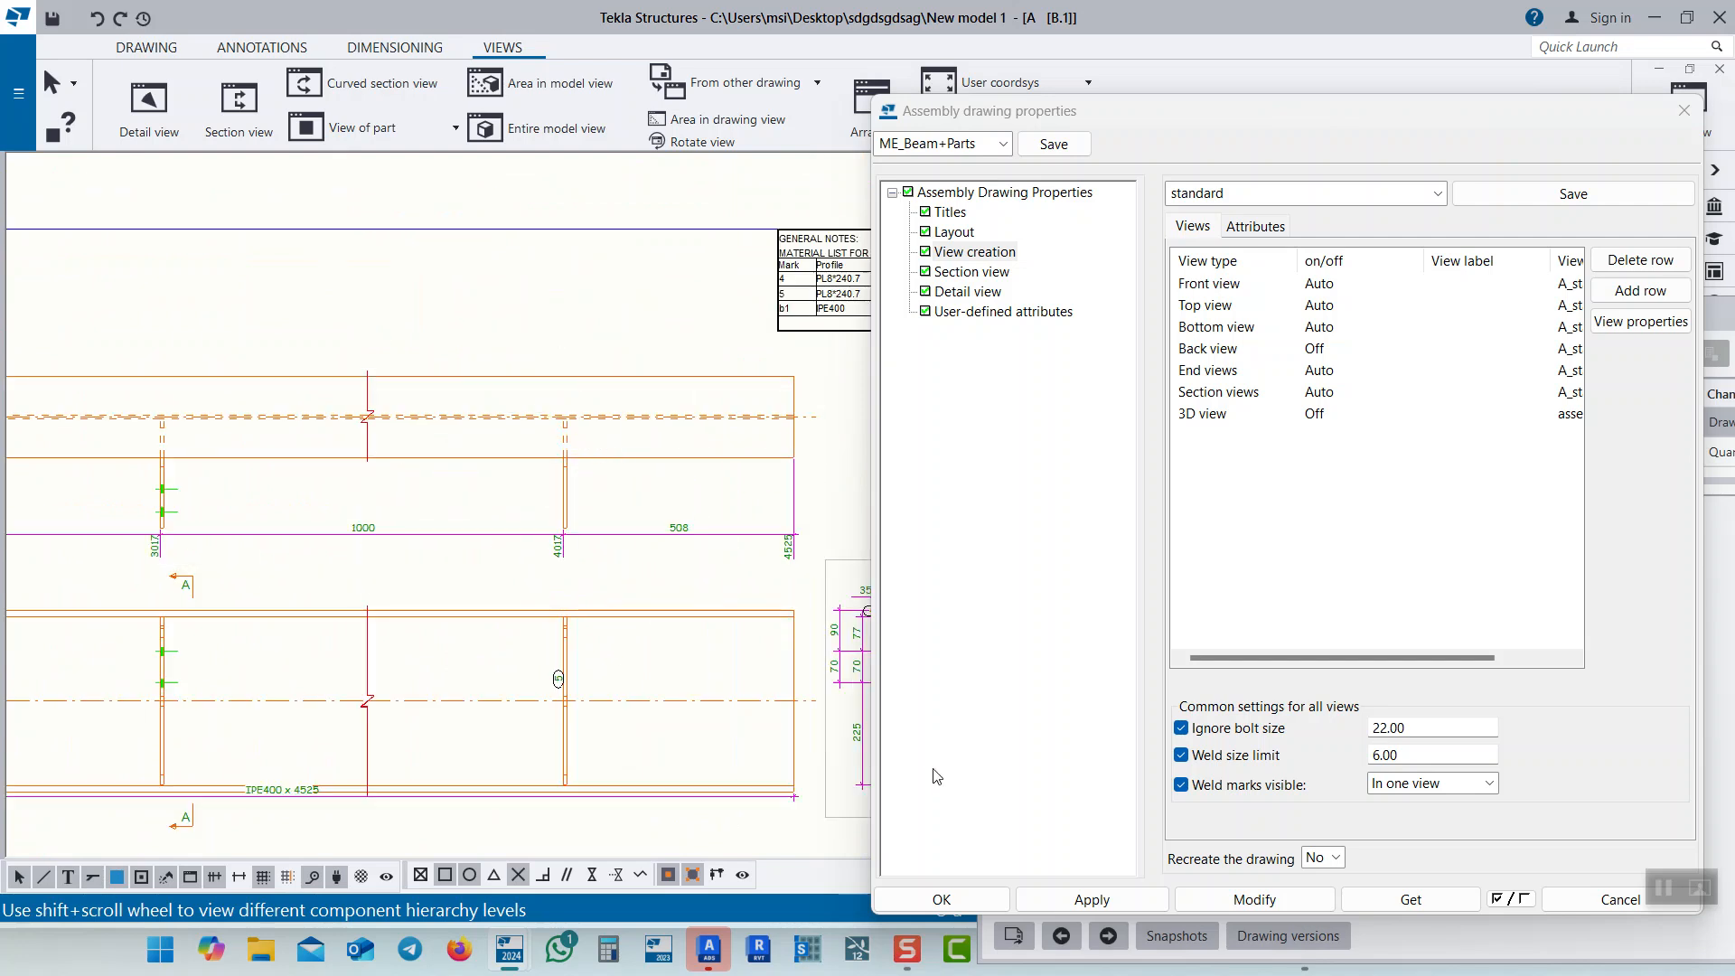
Close the drawing properties, document manager and assembly drawing without keeping the changes, and switch to Advance Steel
click(942, 899)
scroll(823, 457, down, 5)
middle_drag(793, 446, 736, 418)
drag(1591, 313, 1077, 296)
drag(1632, 299, 1410, 198)
drag(1543, 552, 1366, 536)
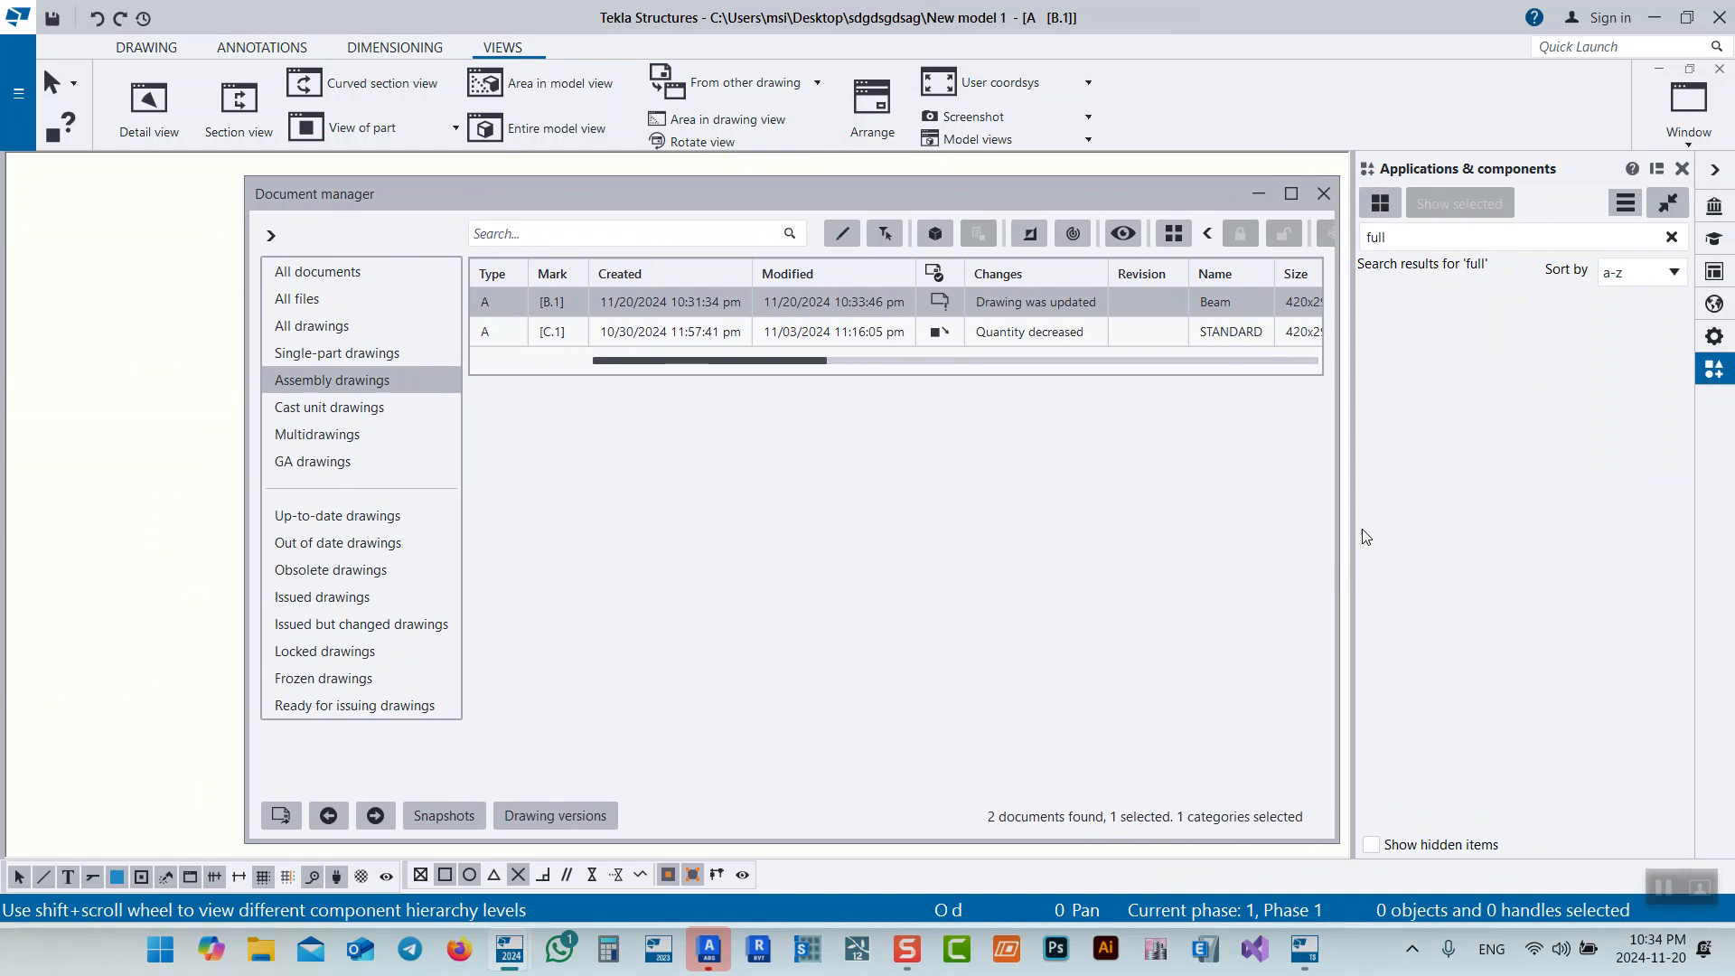
click(1324, 193)
click(1720, 70)
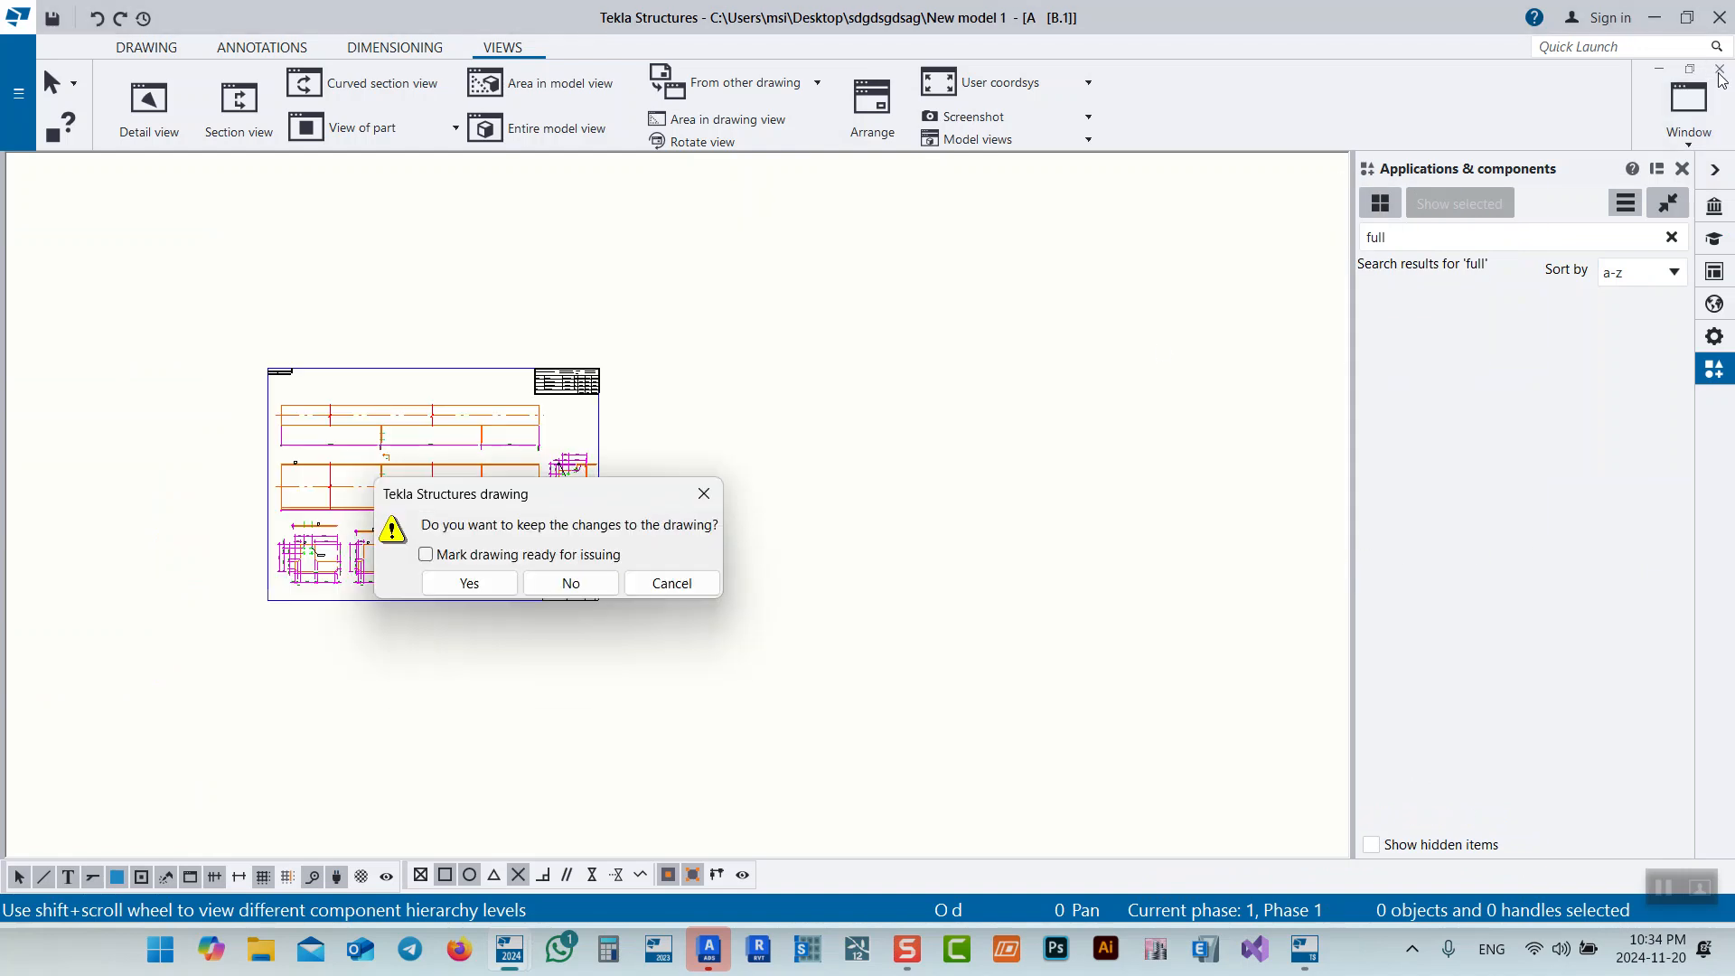
click(571, 583)
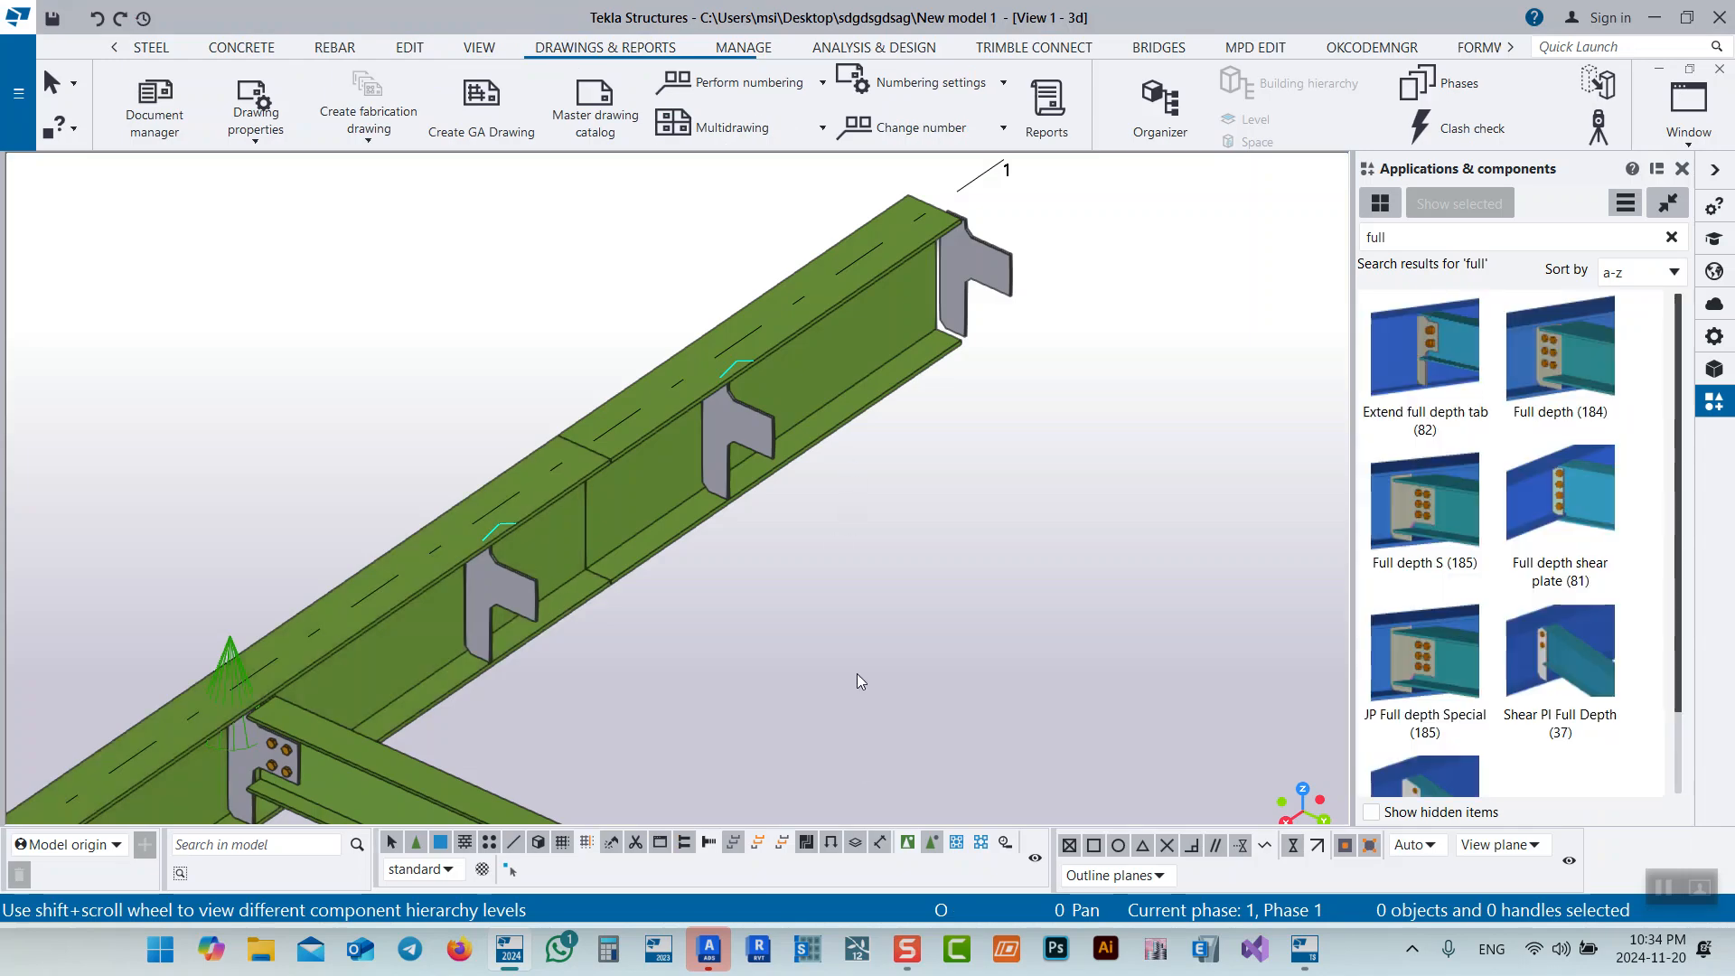
click(709, 949)
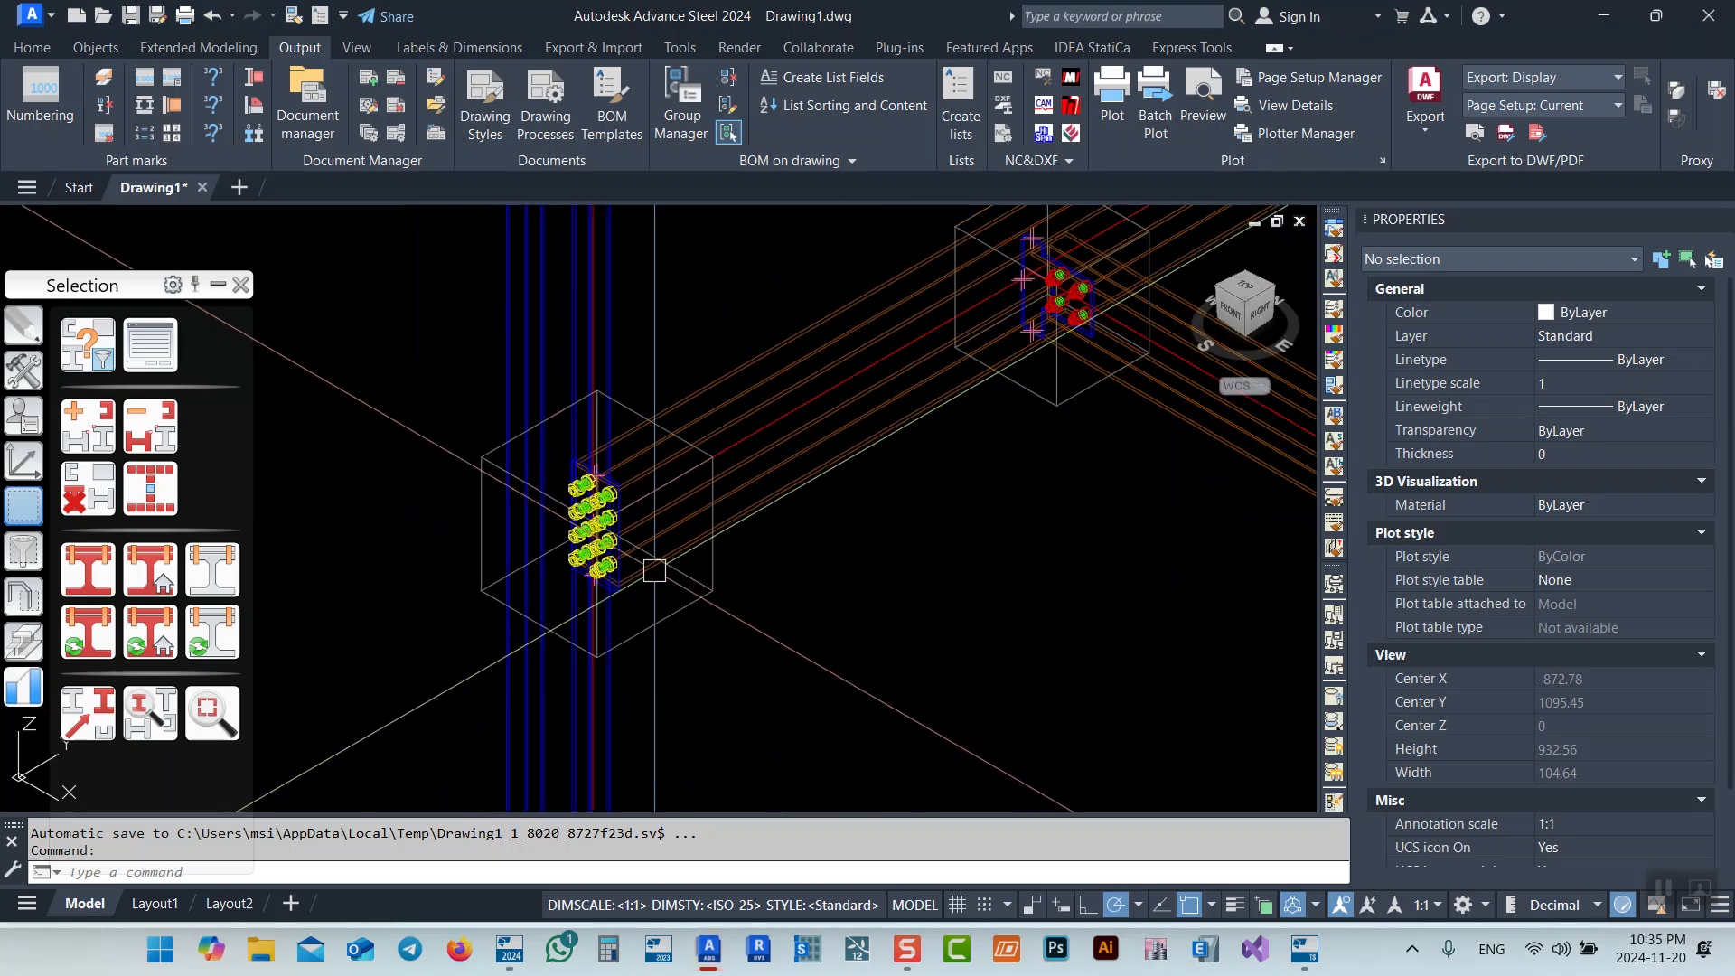
Try to add the nearer copied plate to the connection of the weld at the top of the beam's end plate
scroll(569, 458, up, 9)
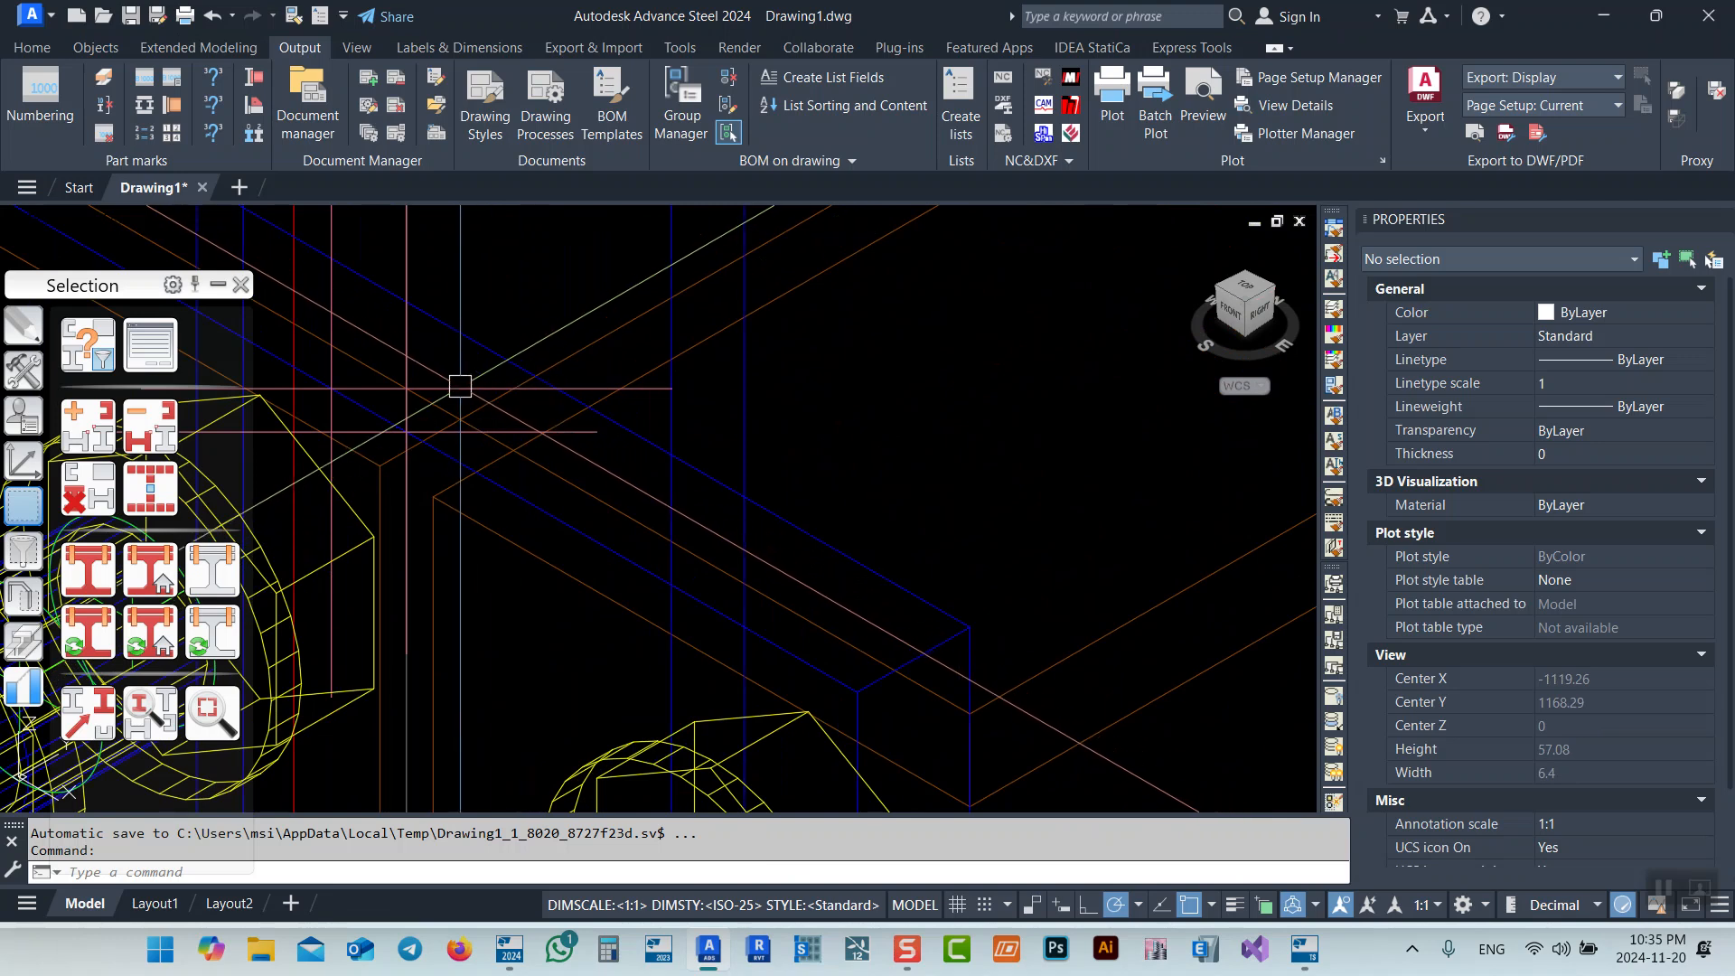
scroll(459, 387, up, 2)
click(455, 387)
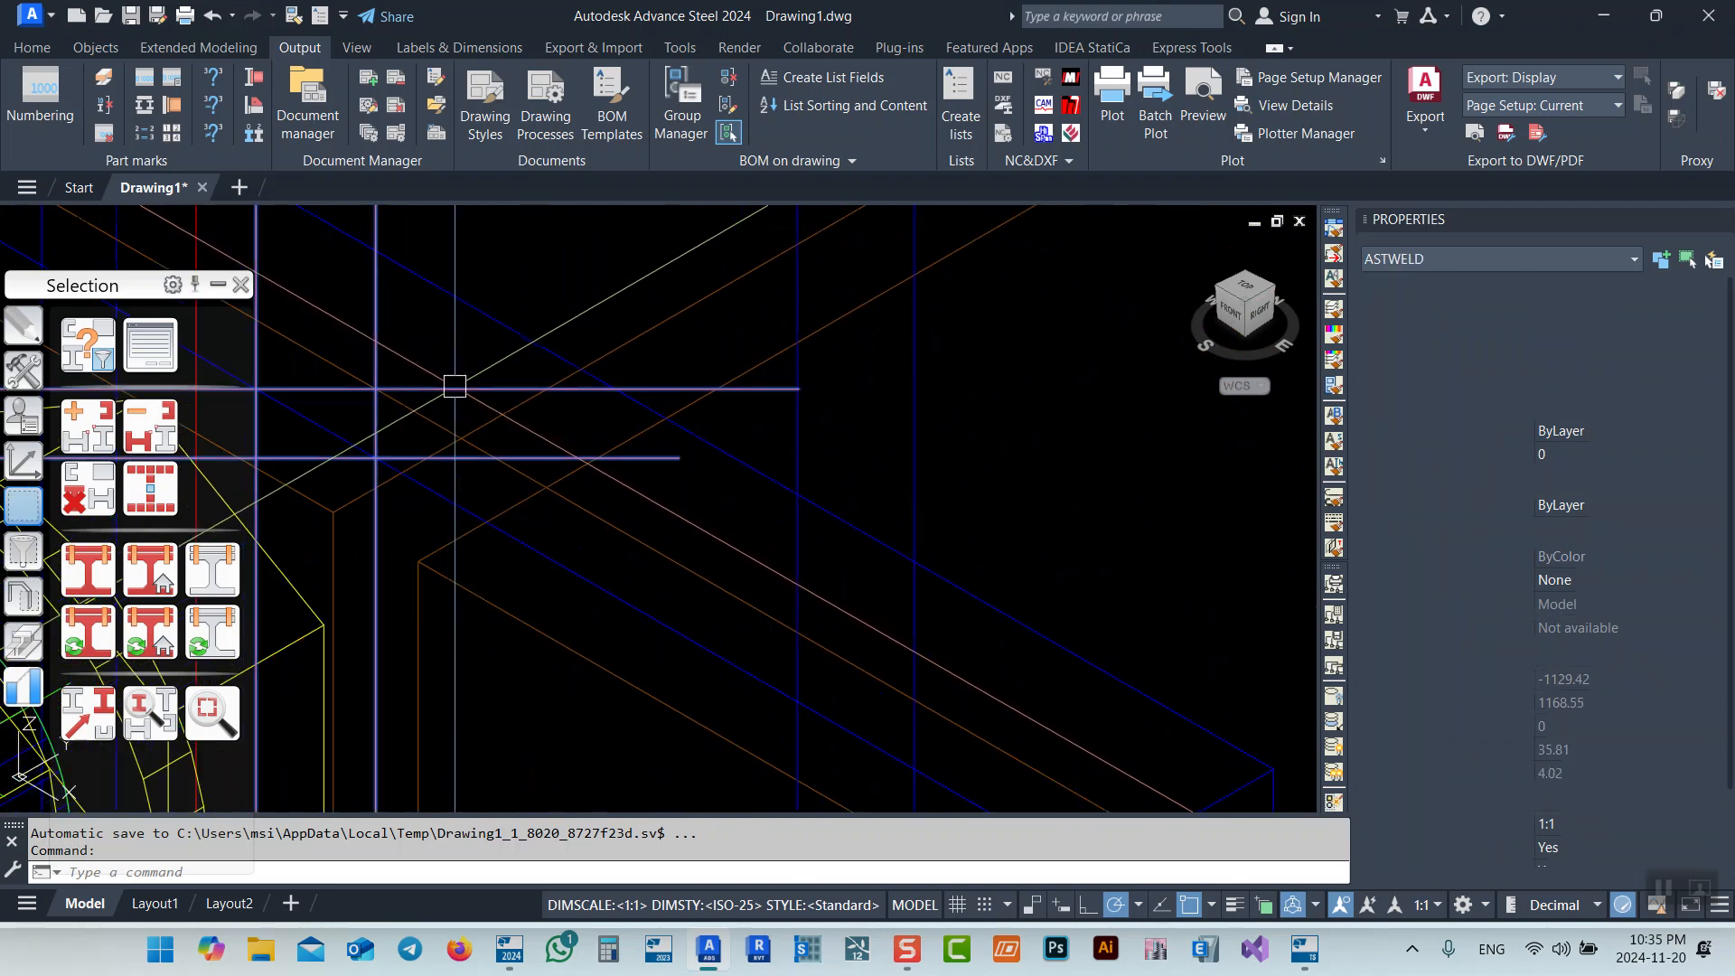
click(113, 50)
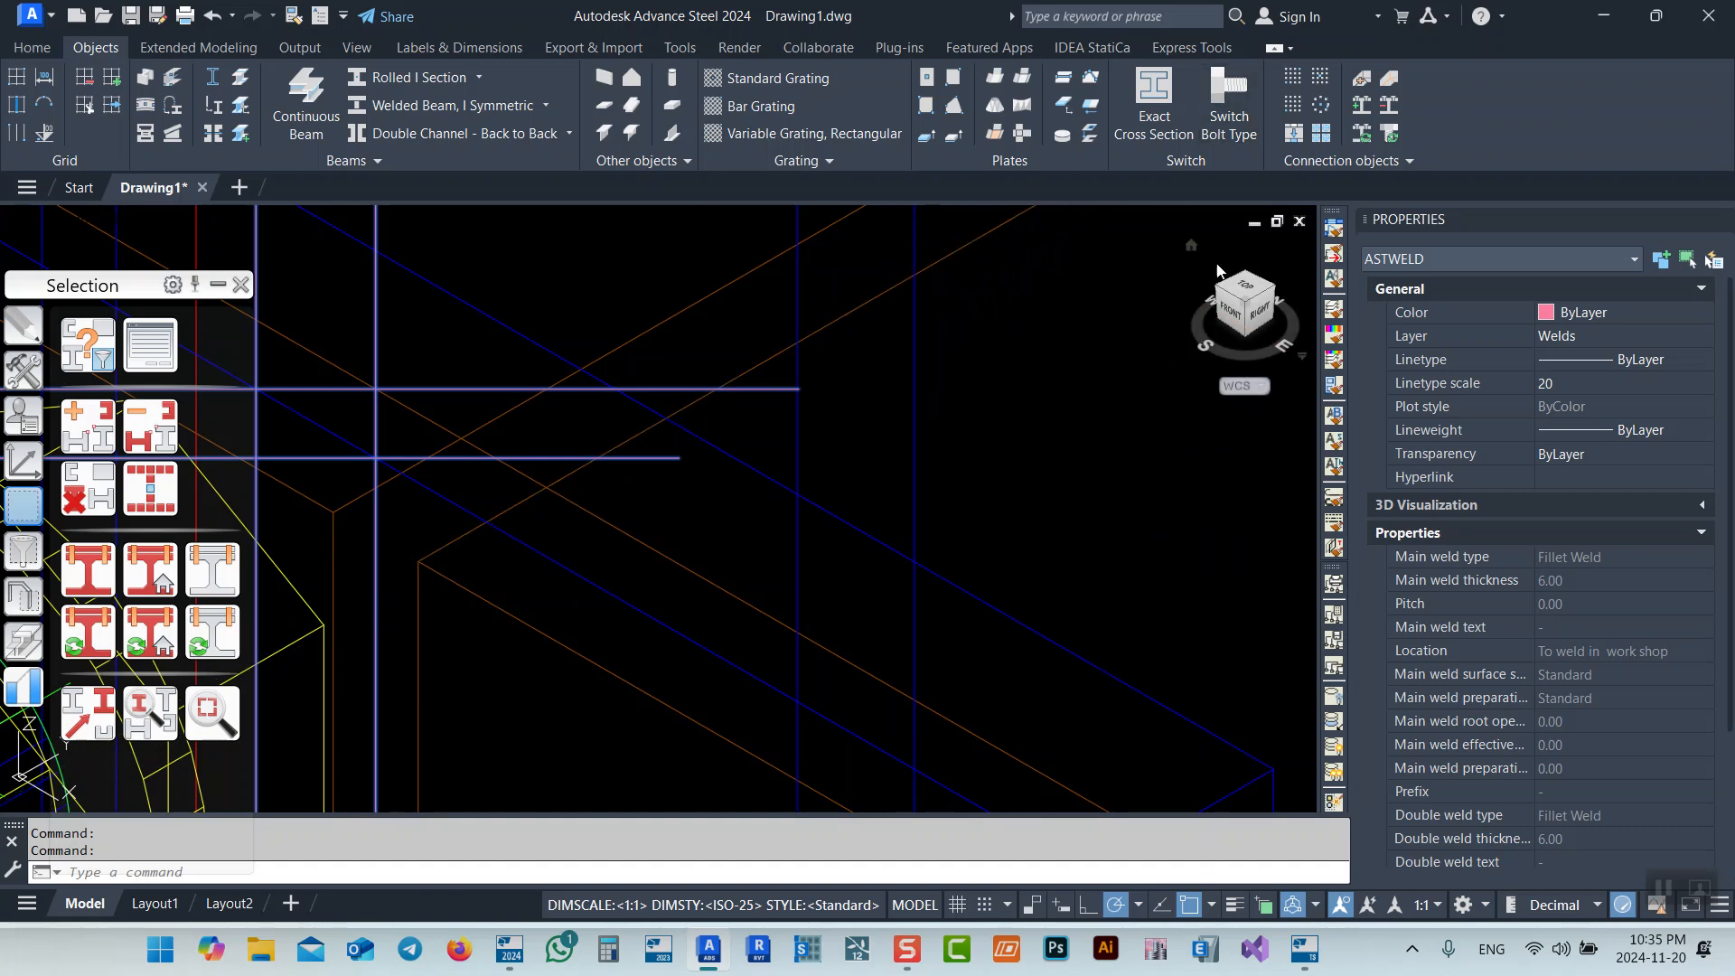
click(1359, 108)
scroll(898, 349, down, 5)
scroll(776, 443, up, 5)
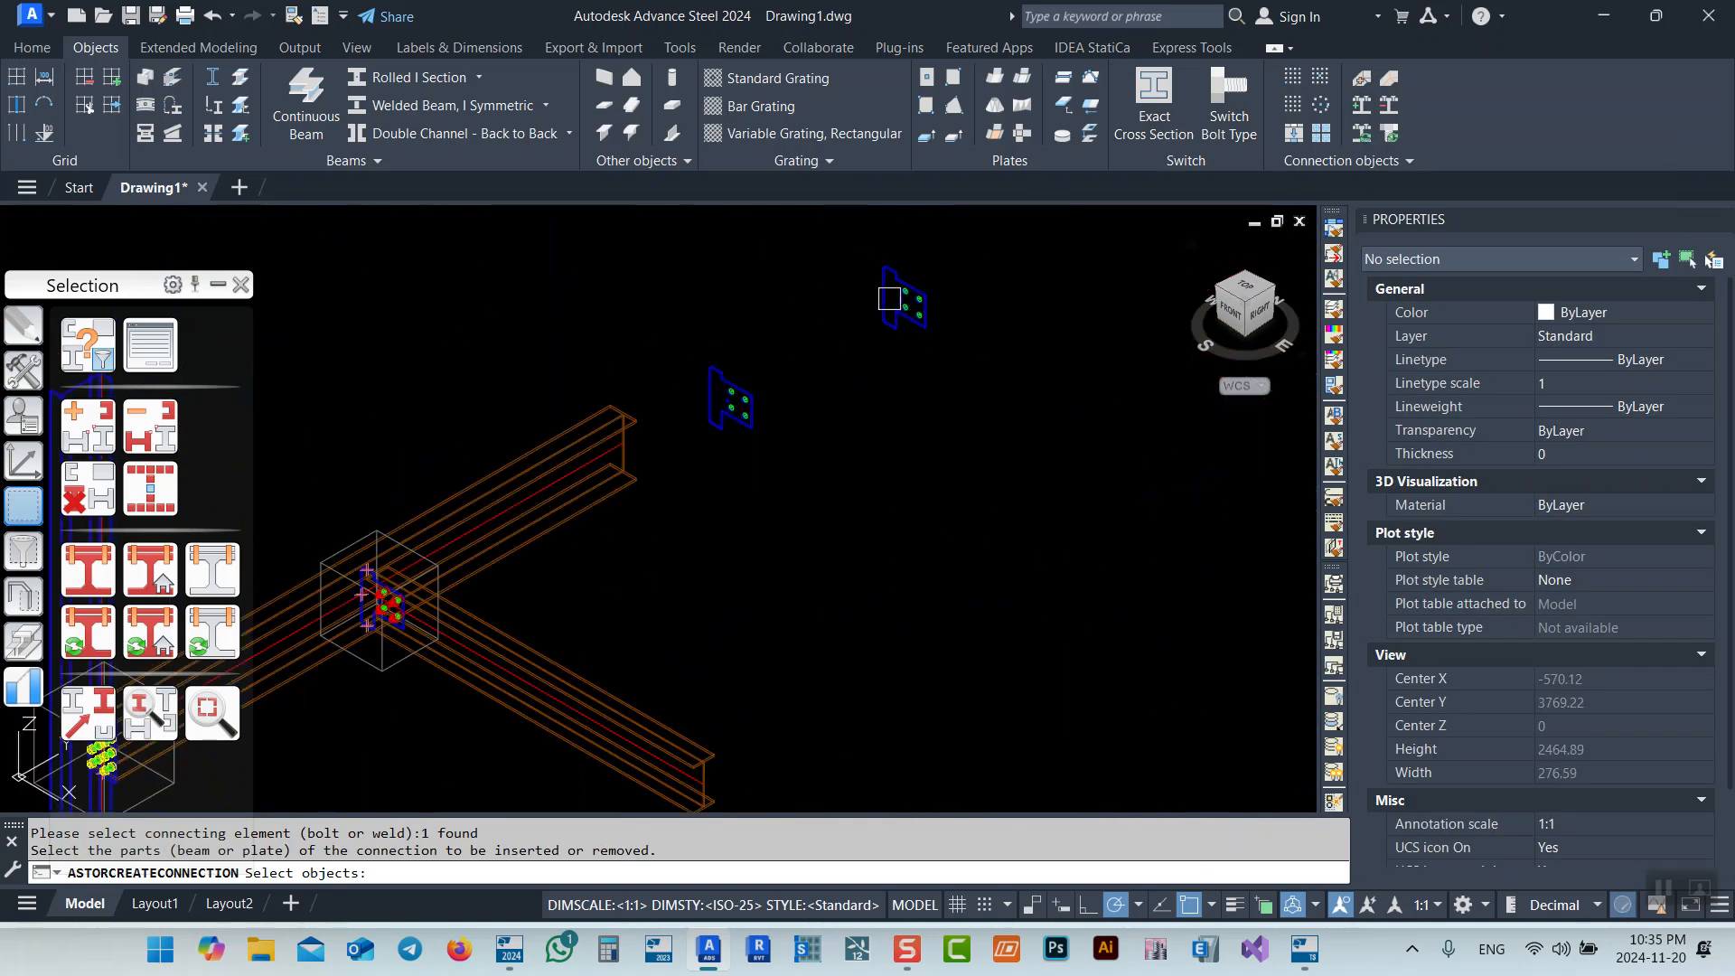
click(450, 496)
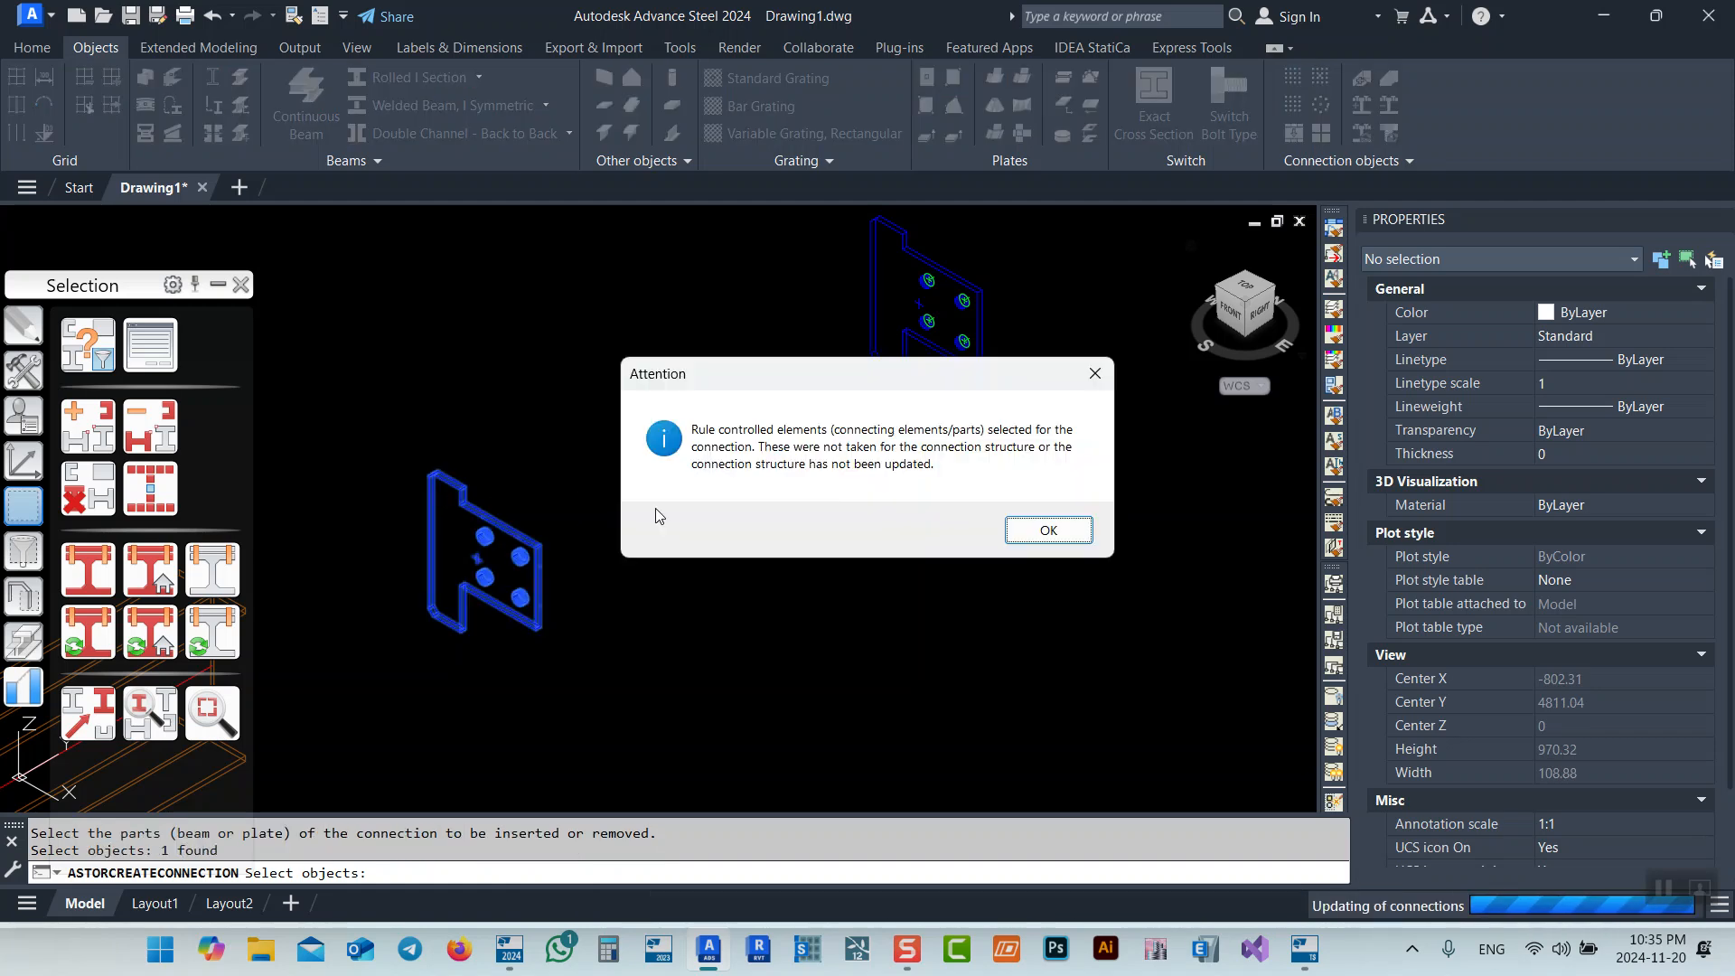
click(1047, 531)
Mark the objects connected to the long beam in the workshop, inspect the end plate area, and clear the marking
scroll(814, 508, down, 5)
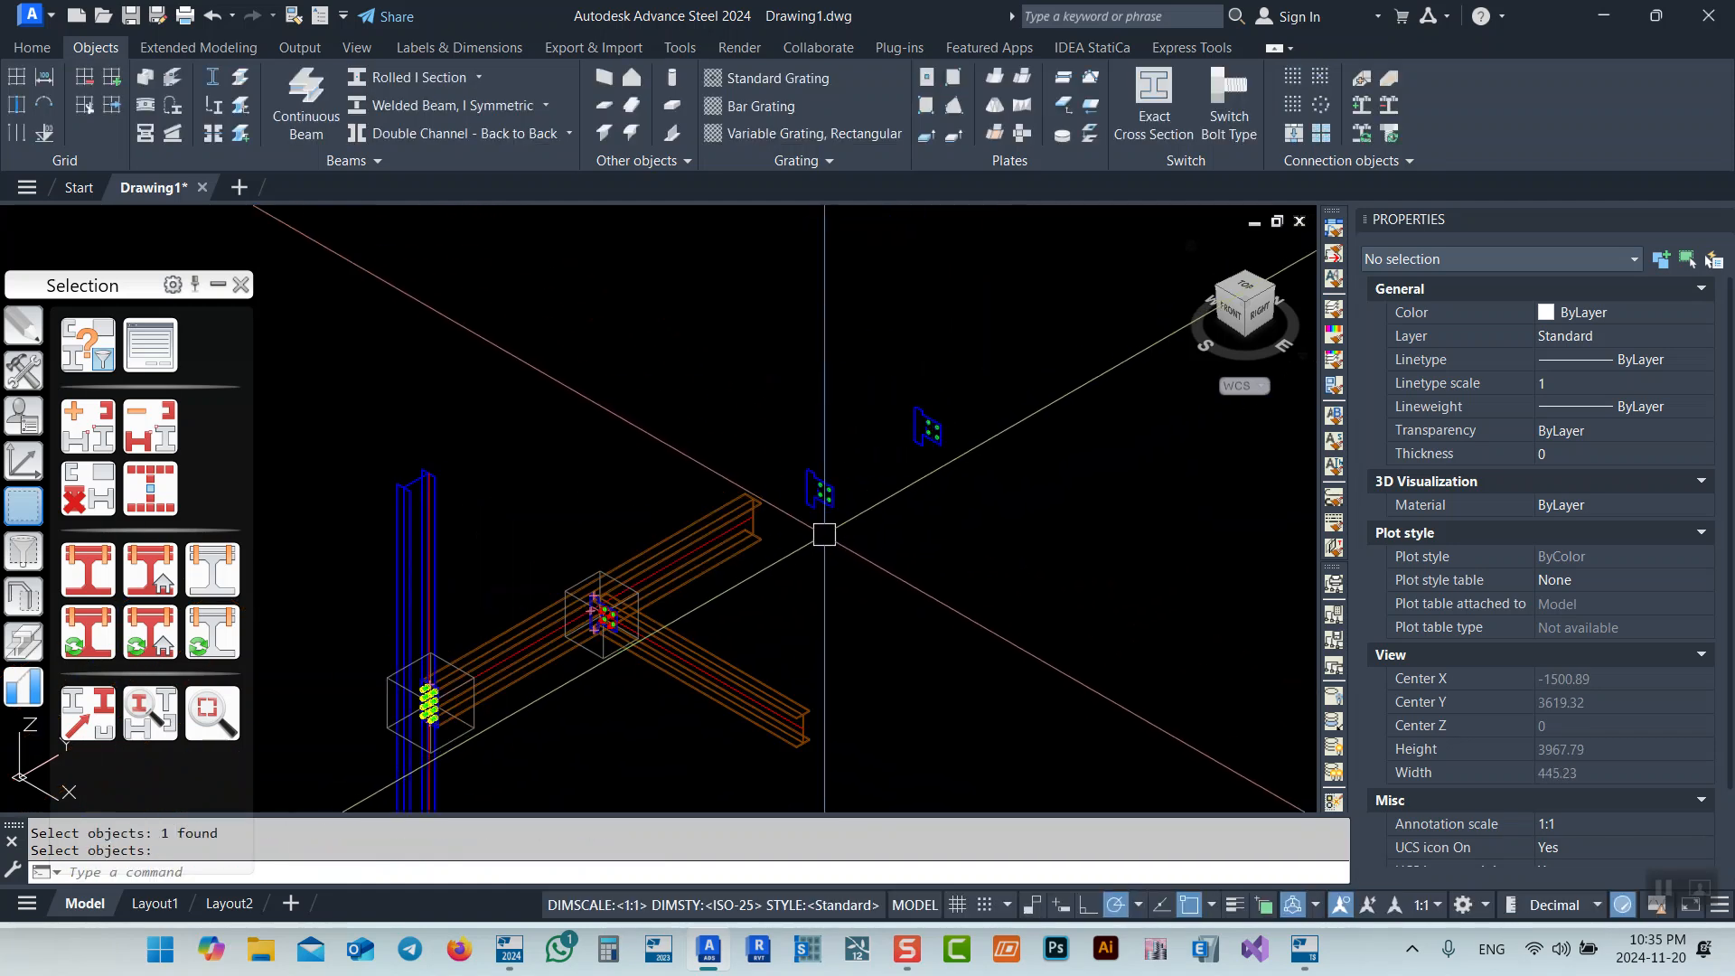
click(166, 511)
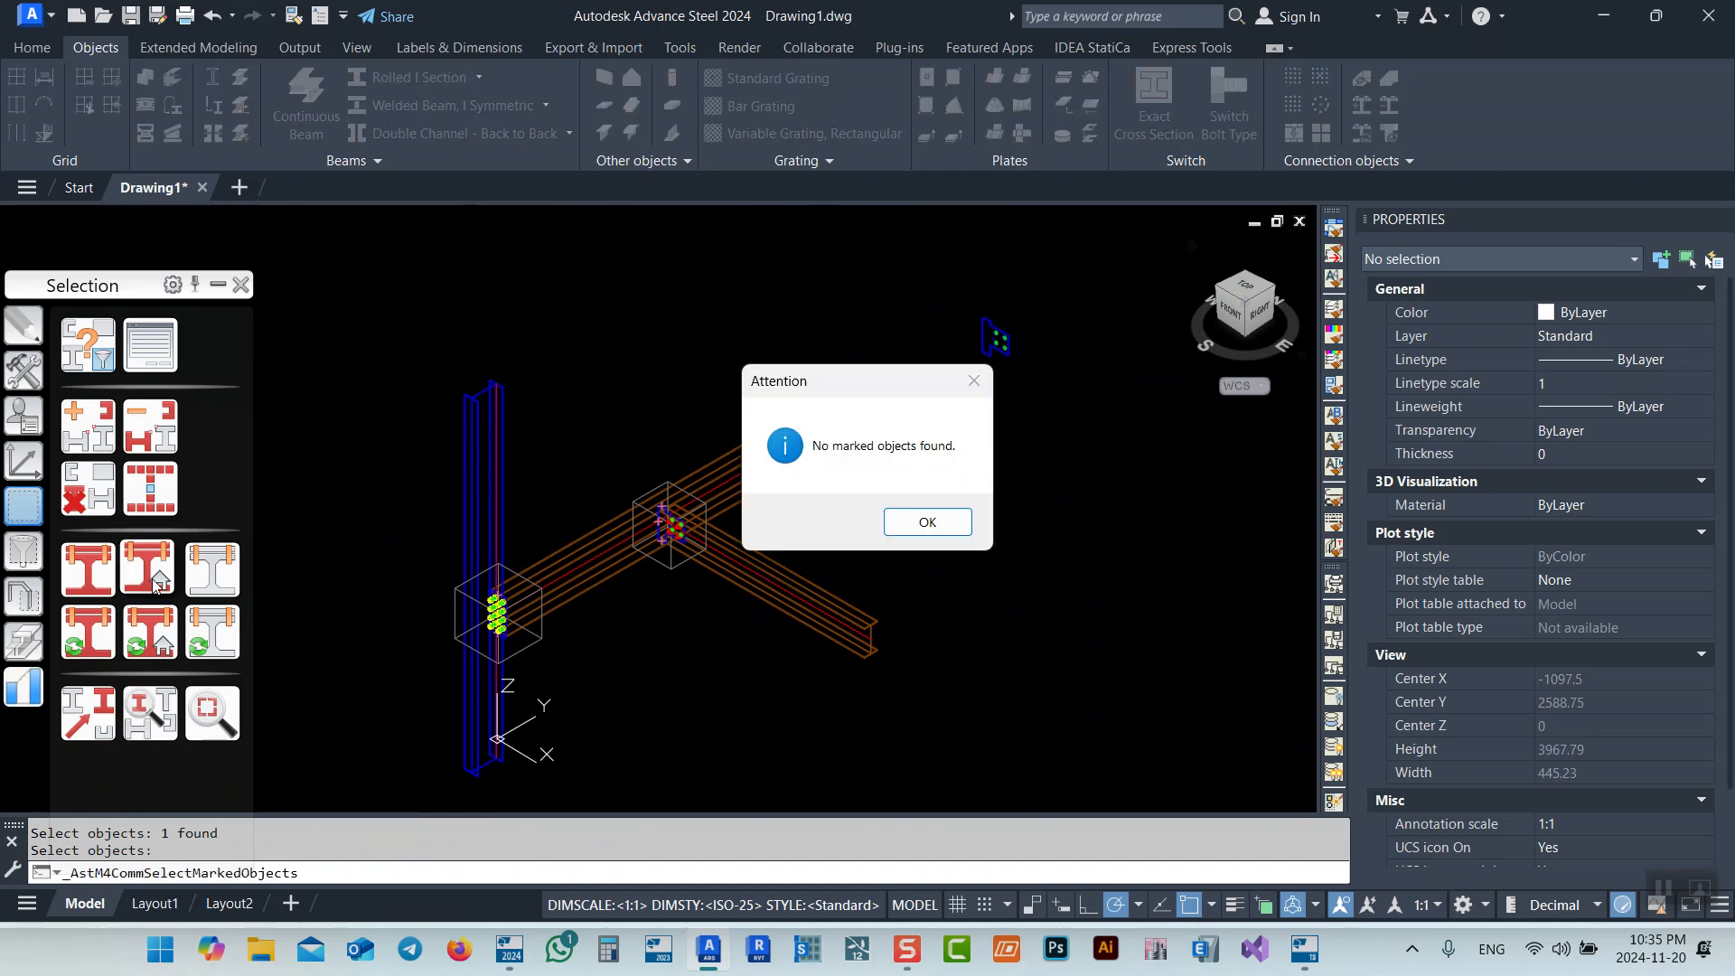
click(927, 522)
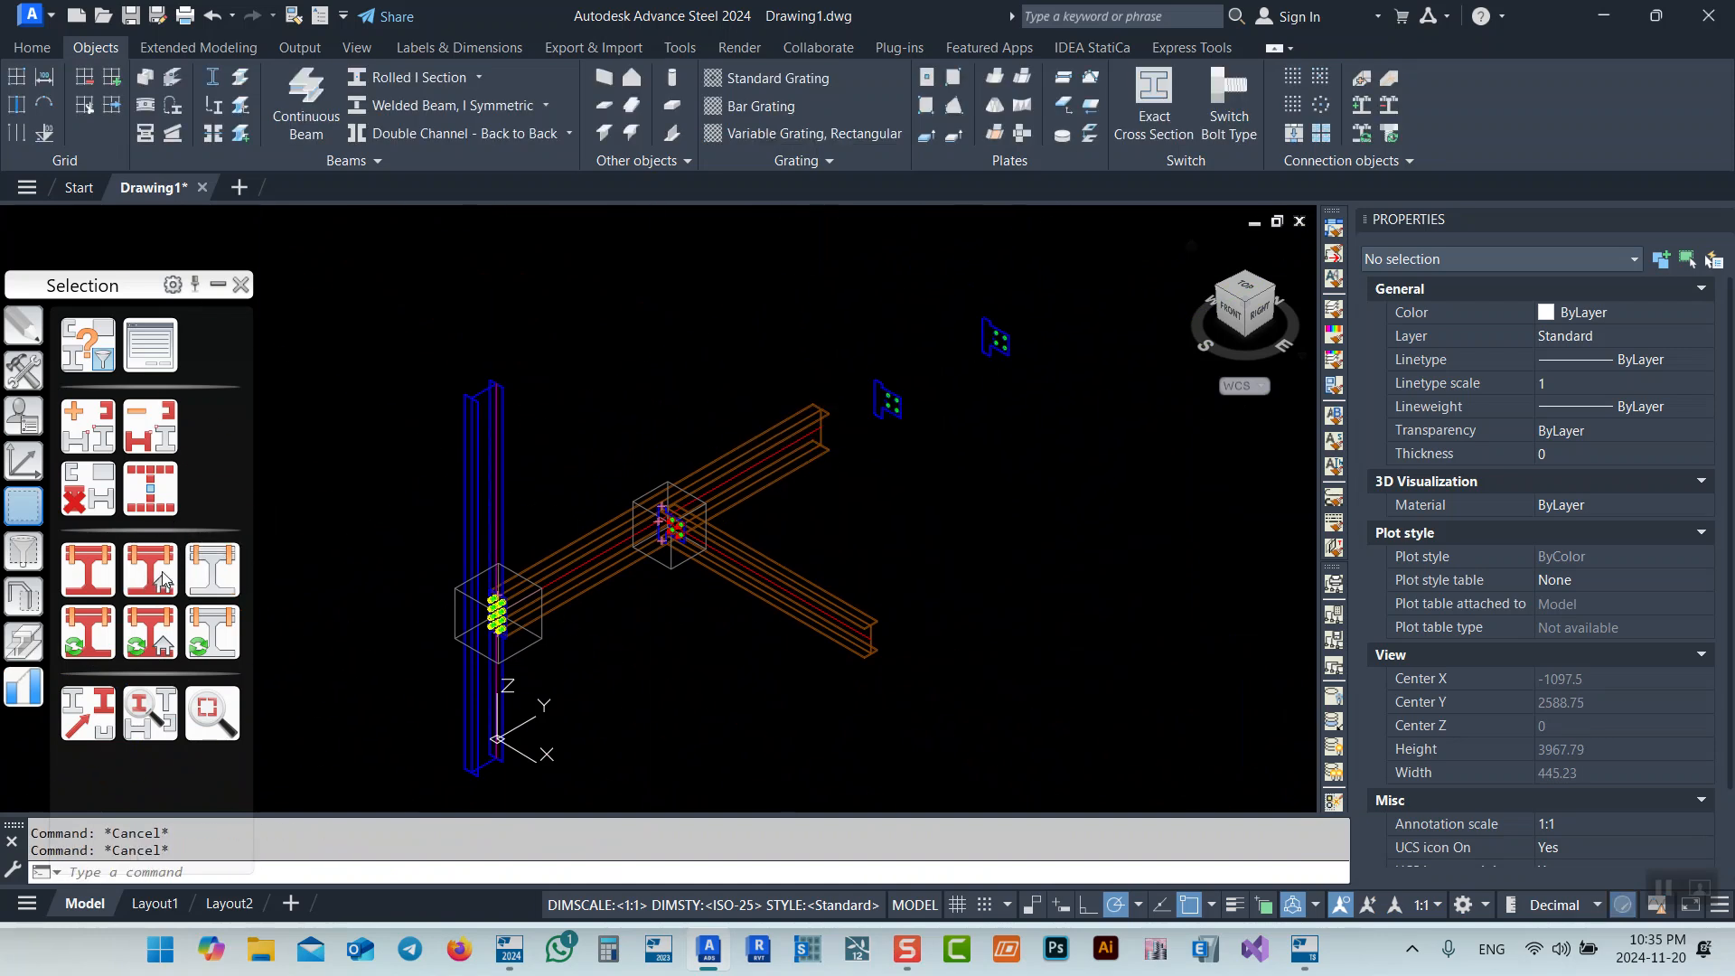
scroll(548, 602, up, 2)
click(593, 580)
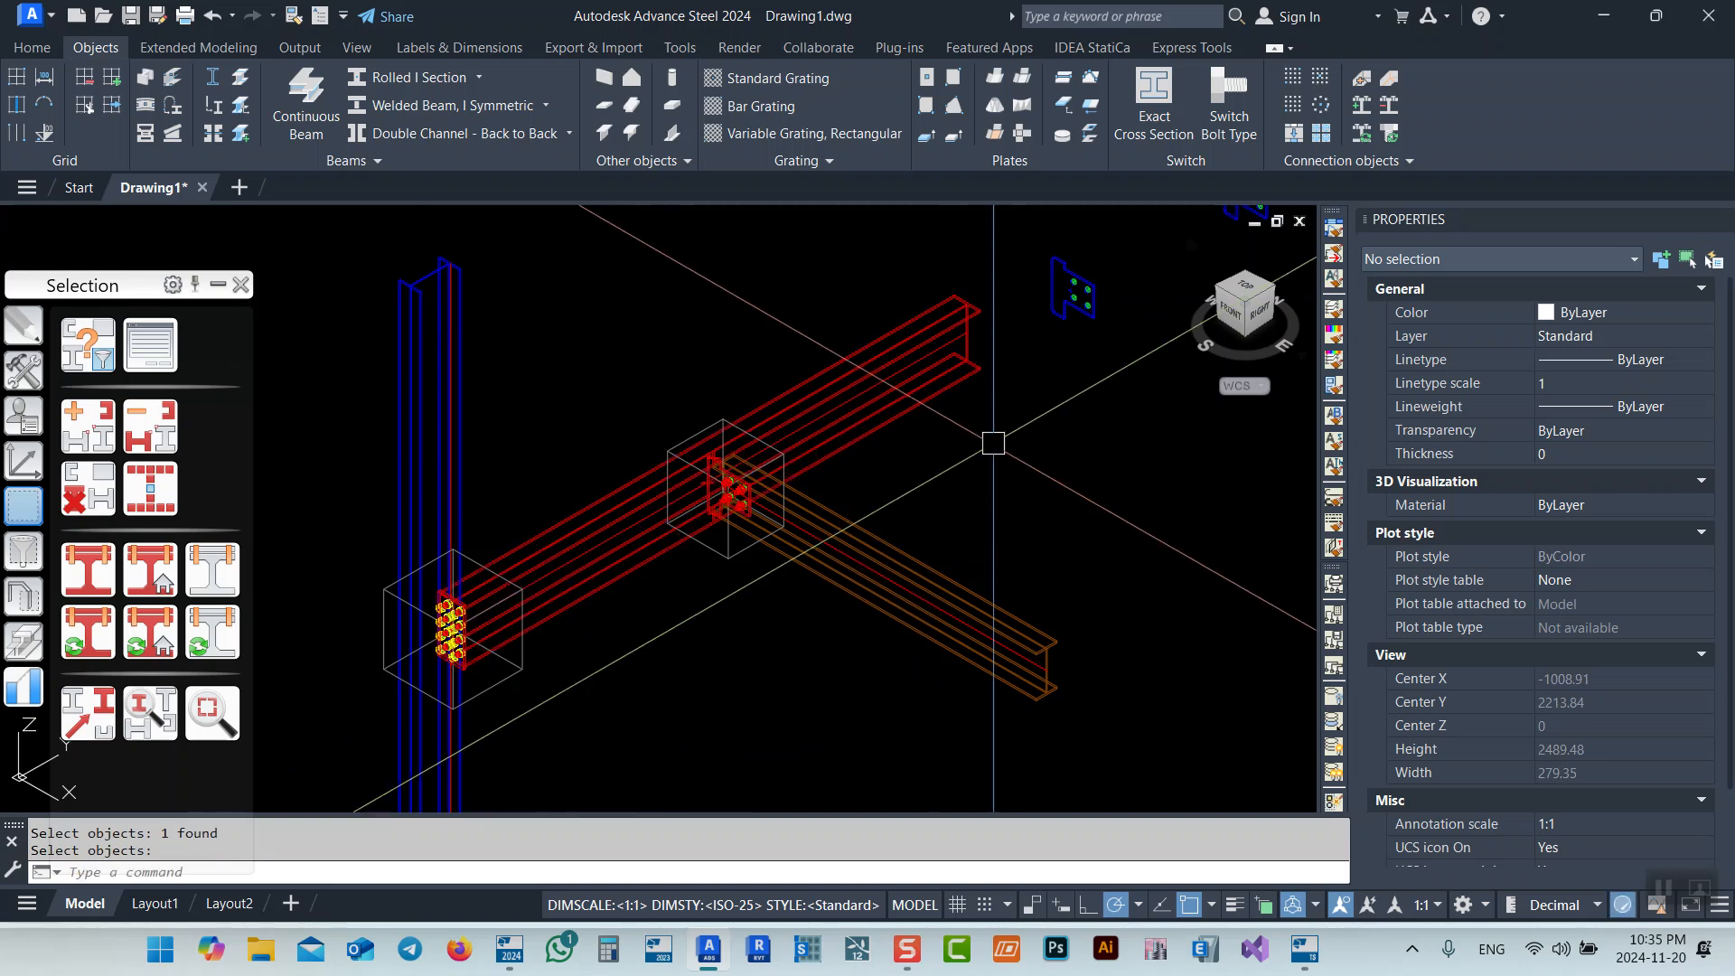
middle_drag(1005, 373, 919, 407)
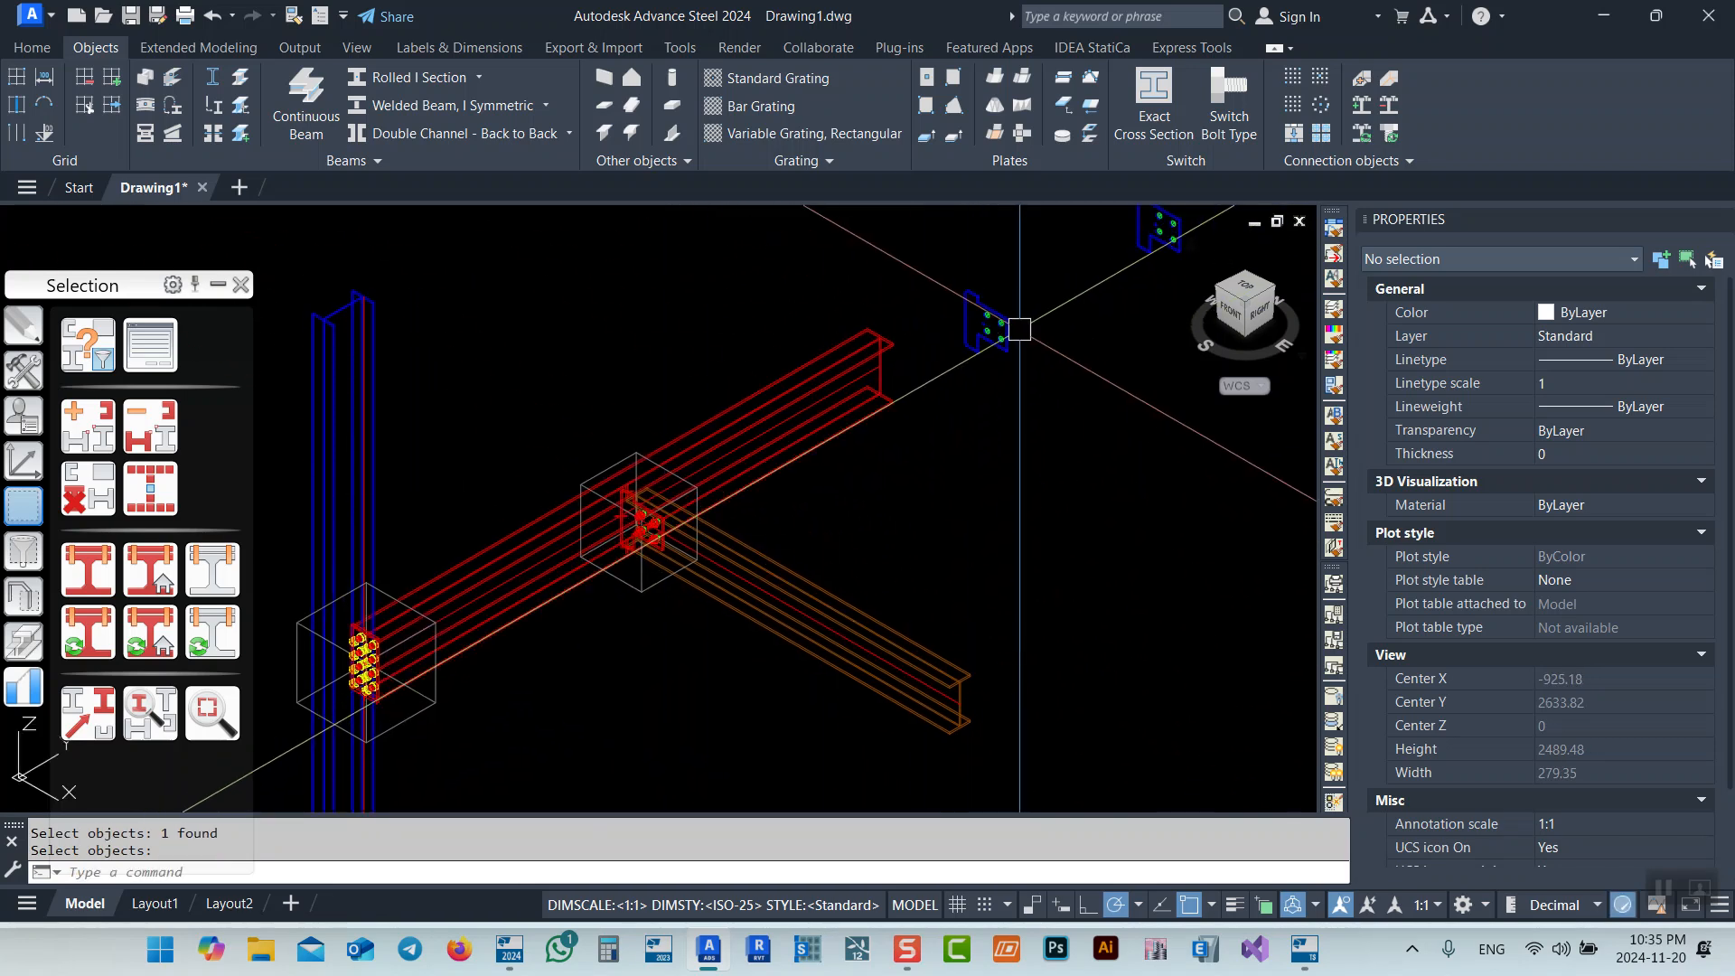
middle_drag(380, 675, 605, 540)
scroll(603, 539, up, 8)
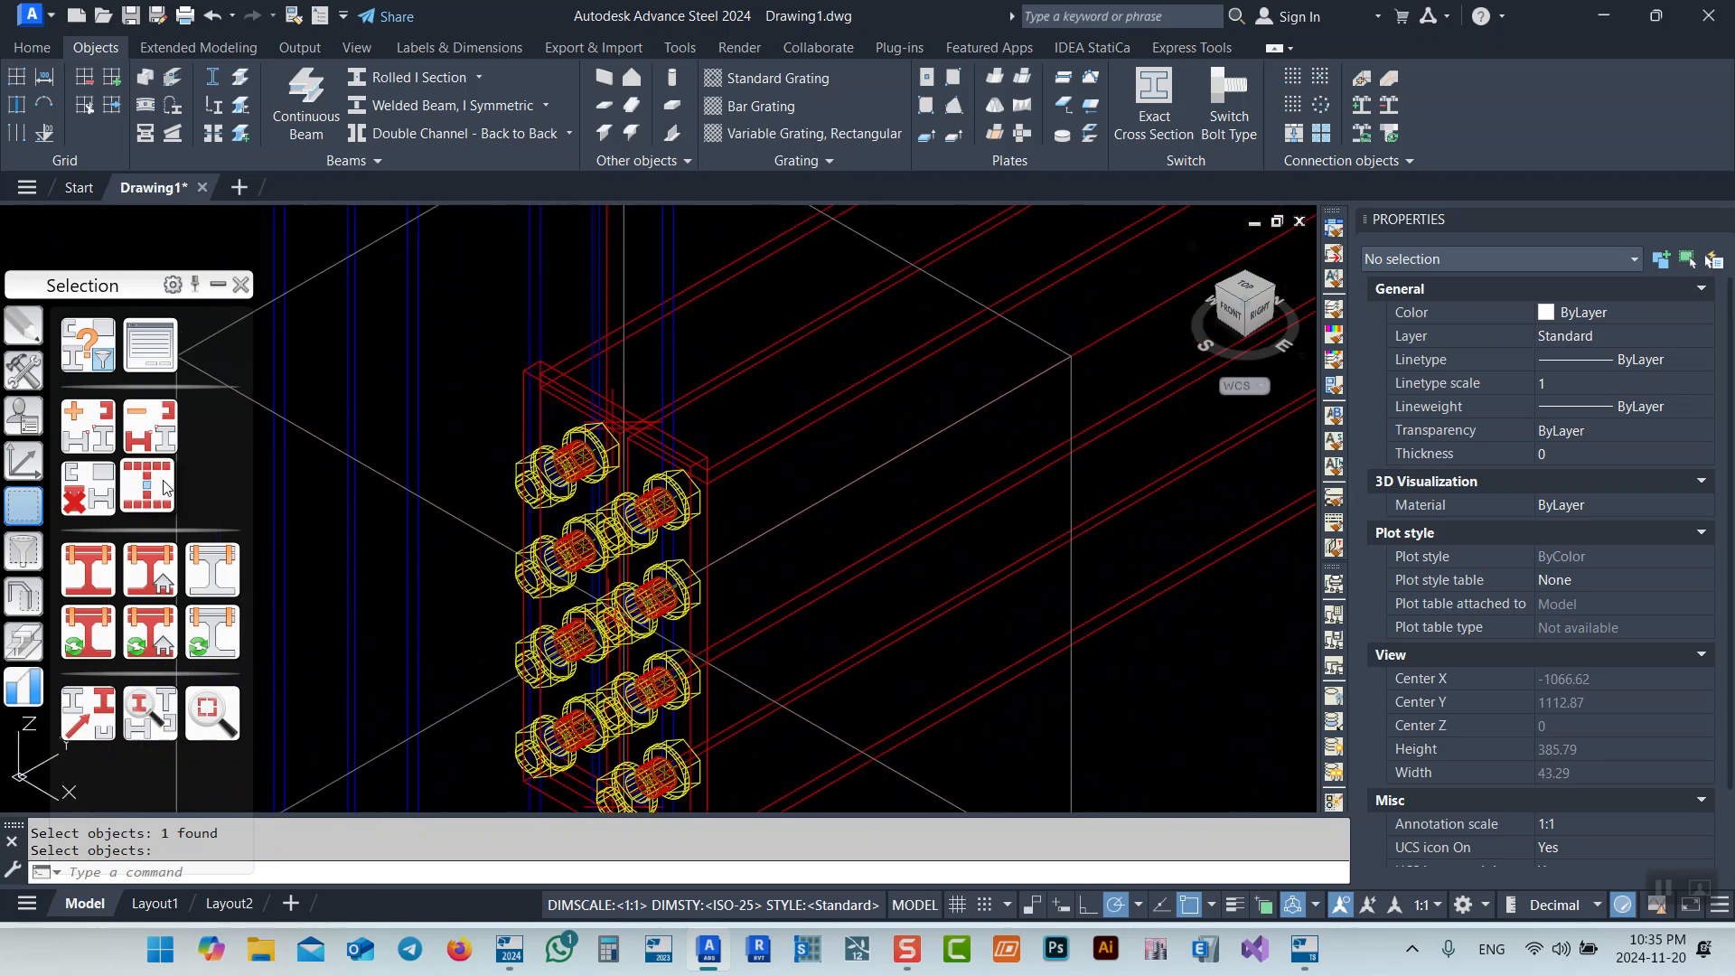
click(84, 500)
scroll(621, 395, up, 10)
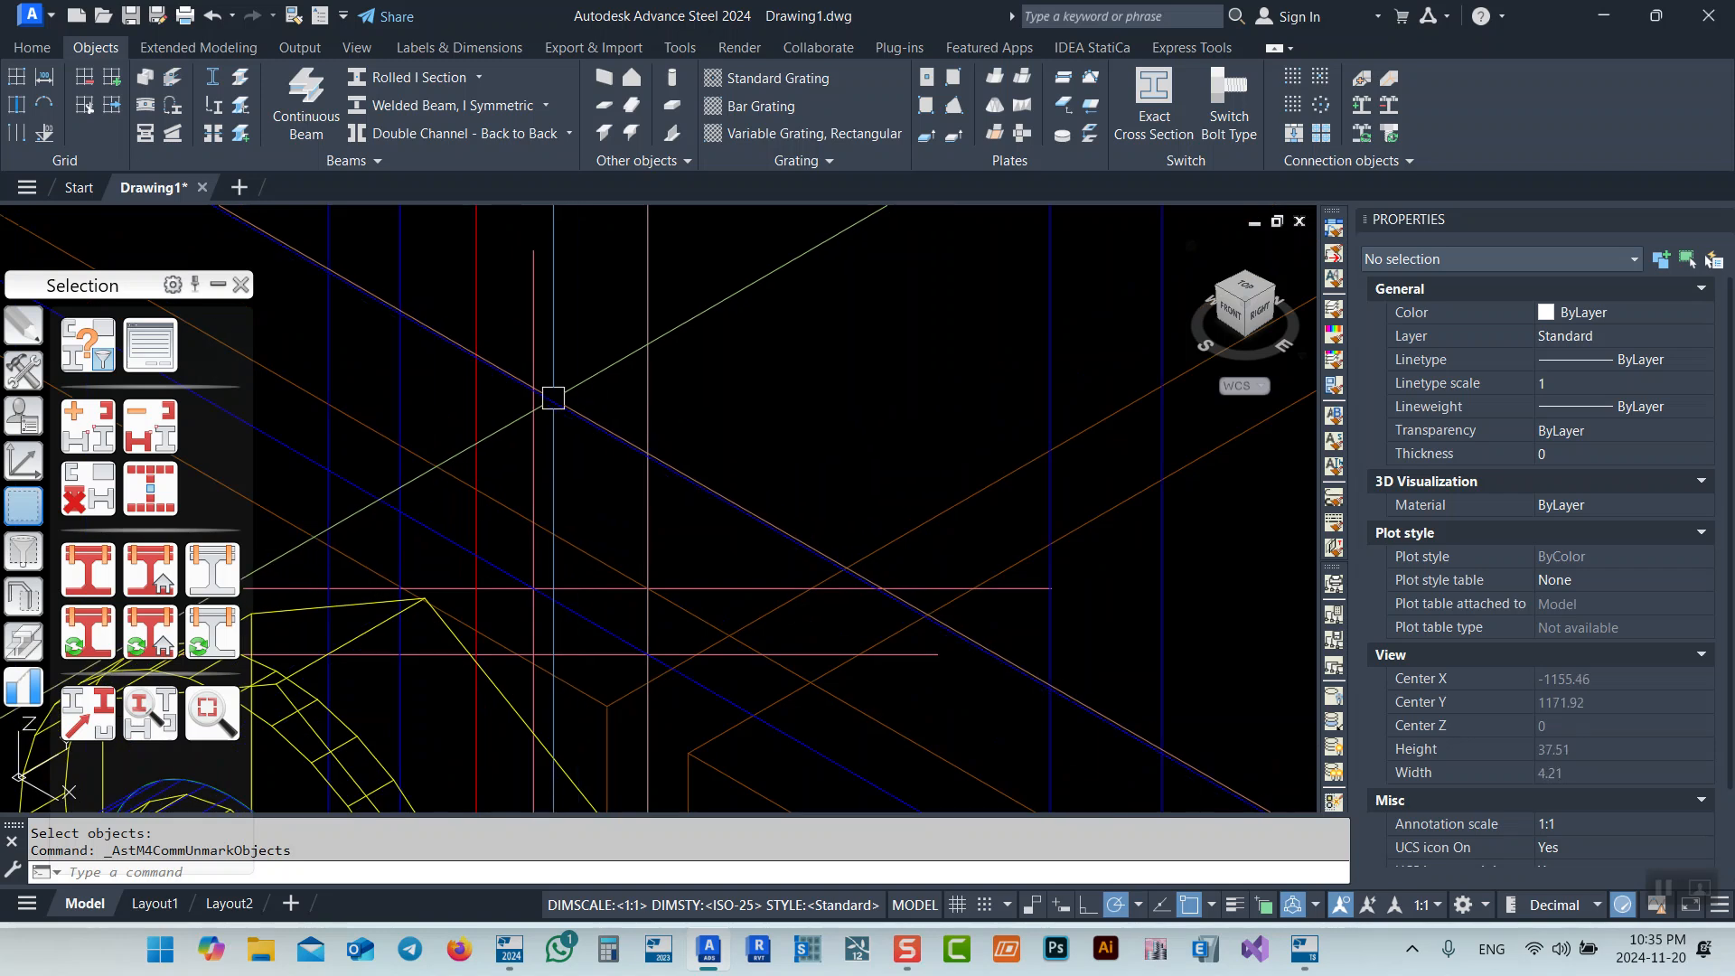
click(531, 437)
scroll(539, 432, down, 10)
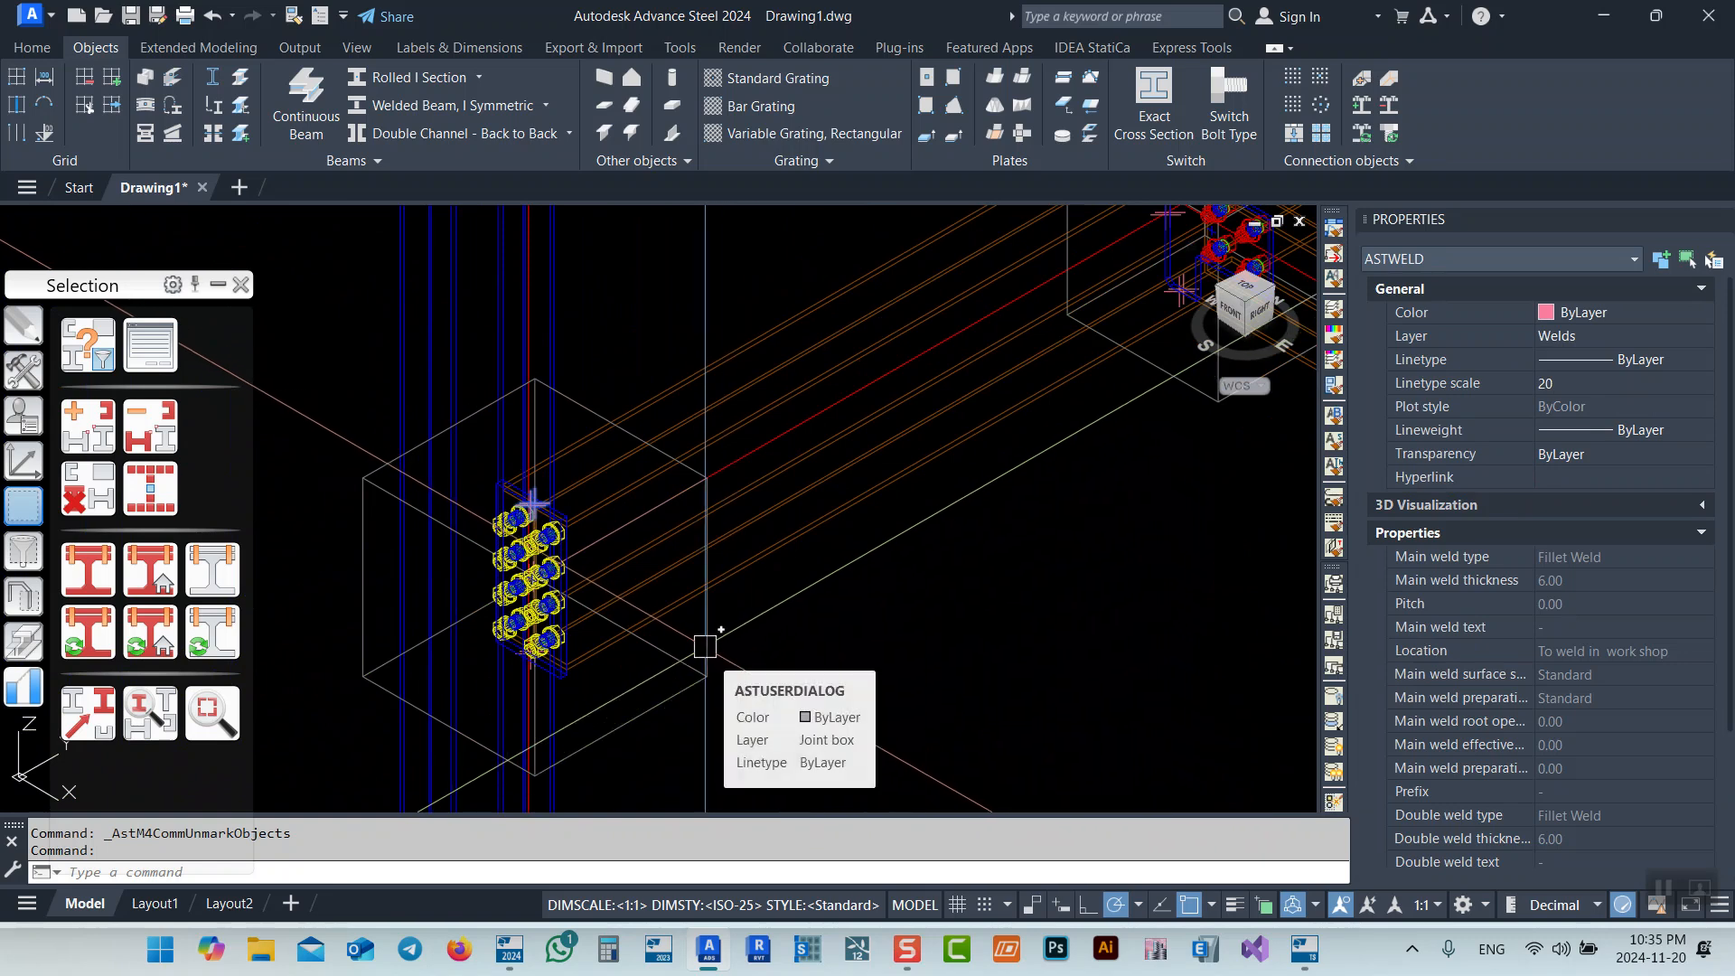
scroll(557, 583, down, 5)
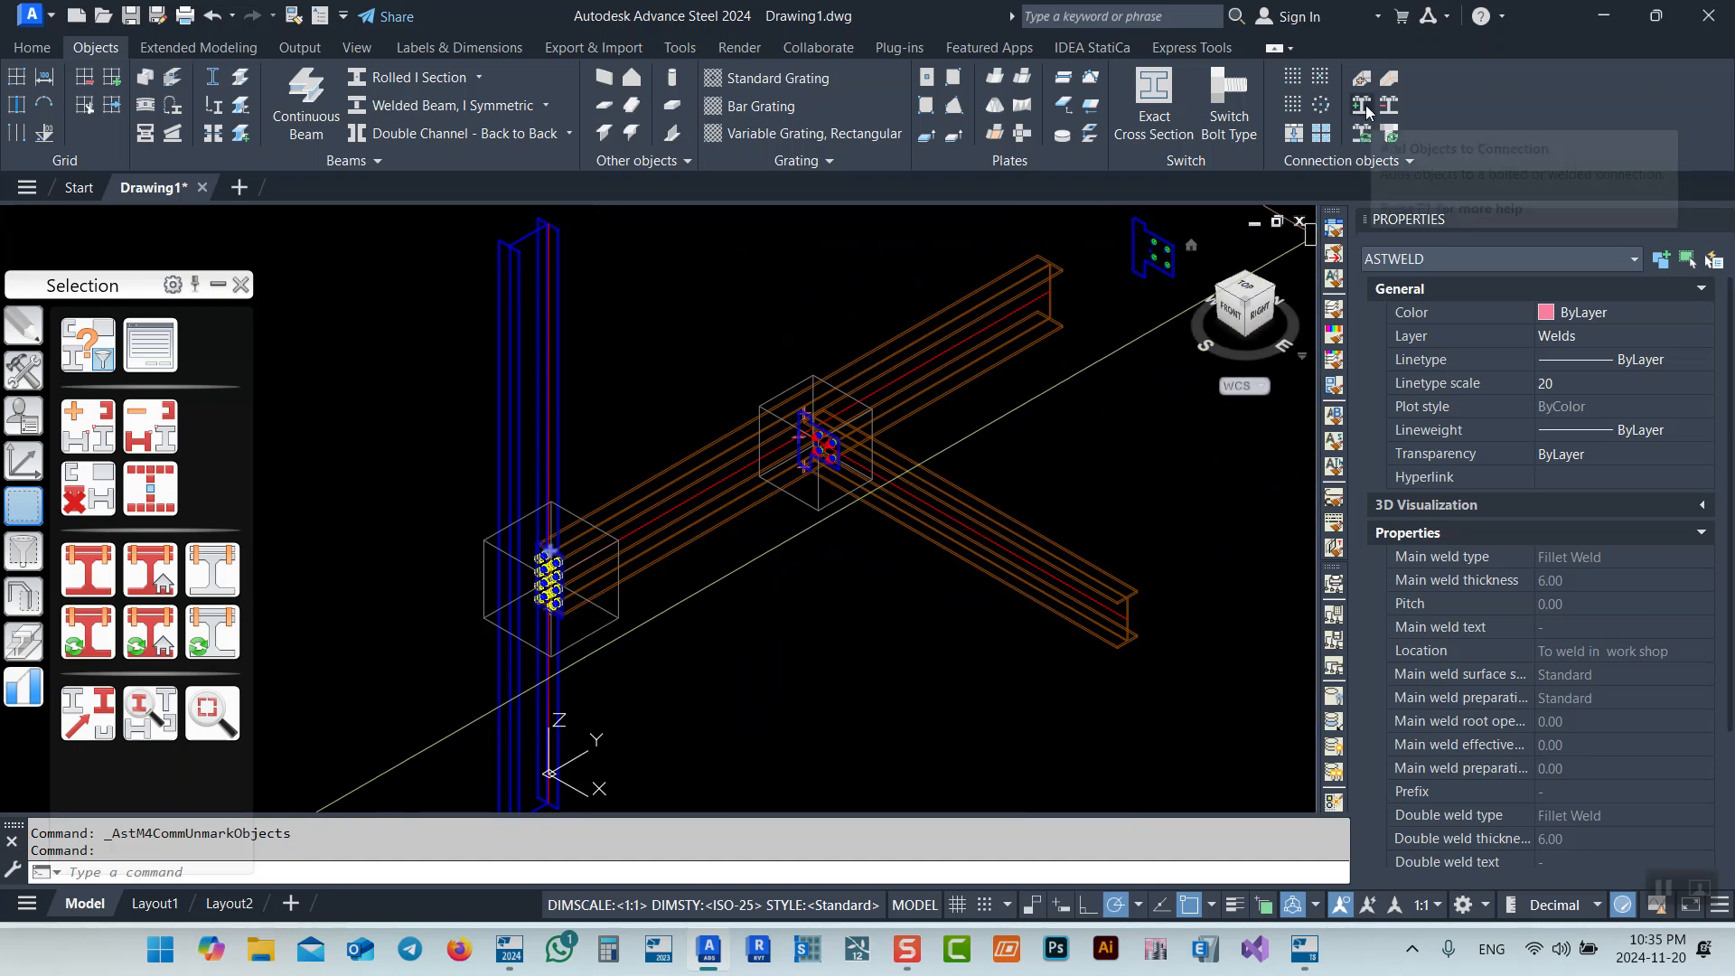
scroll(548, 553, up, 5)
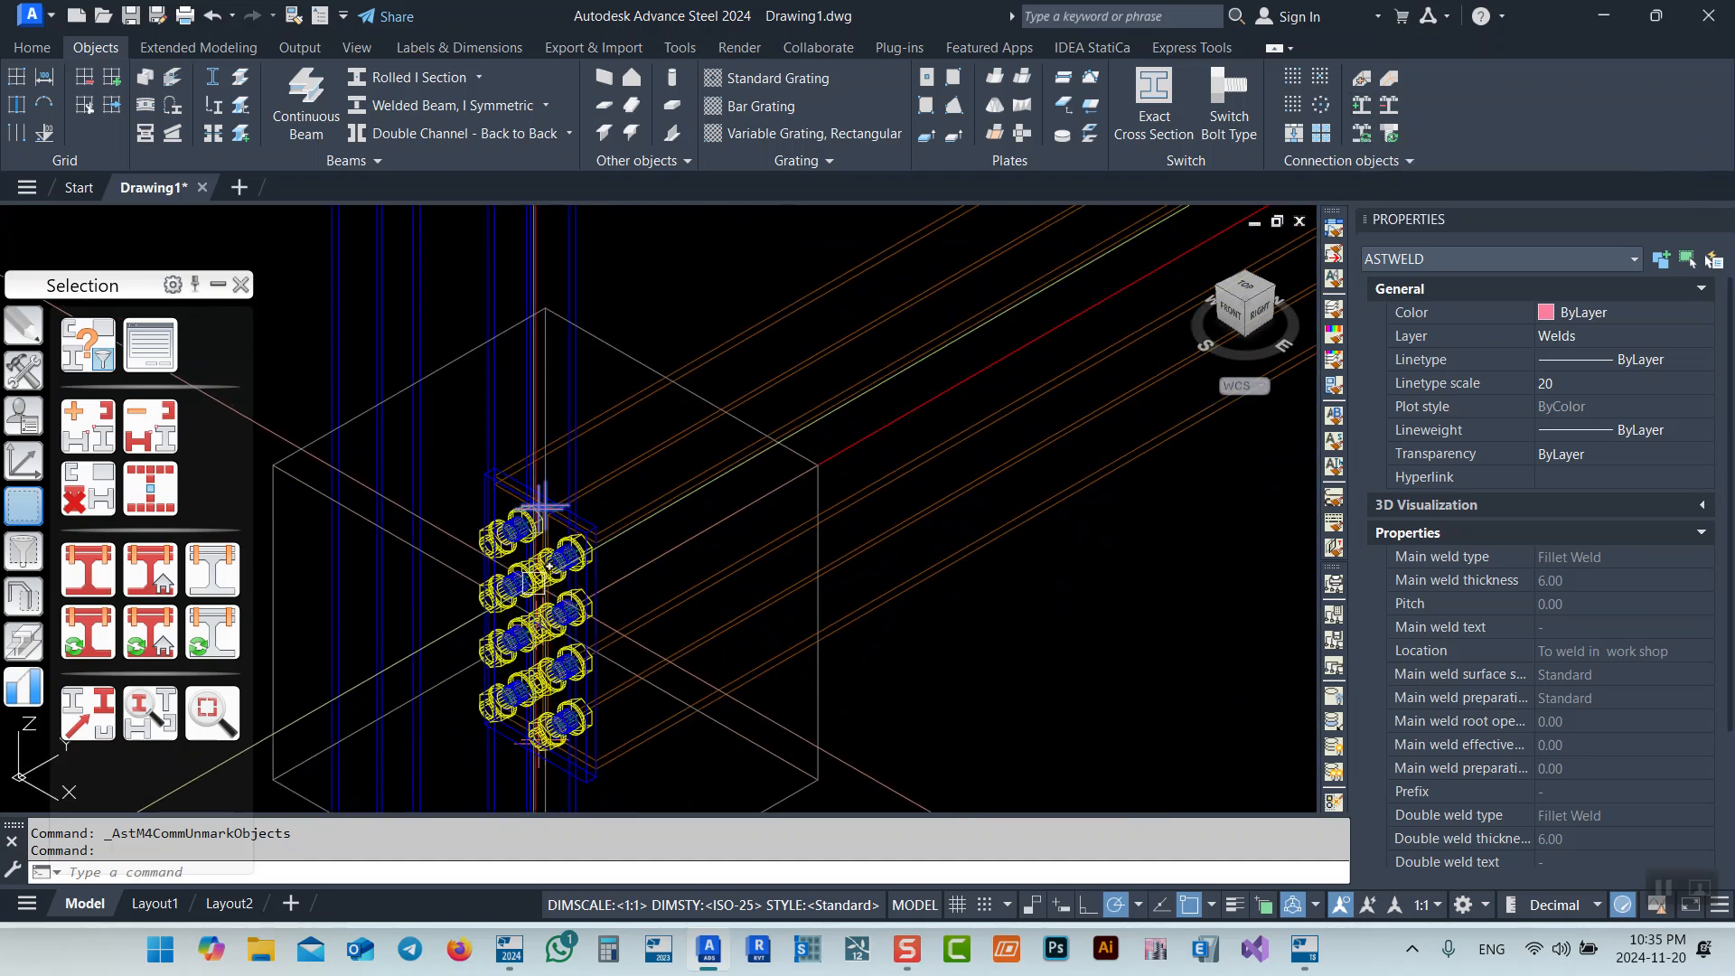
scroll(542, 506, down, 5)
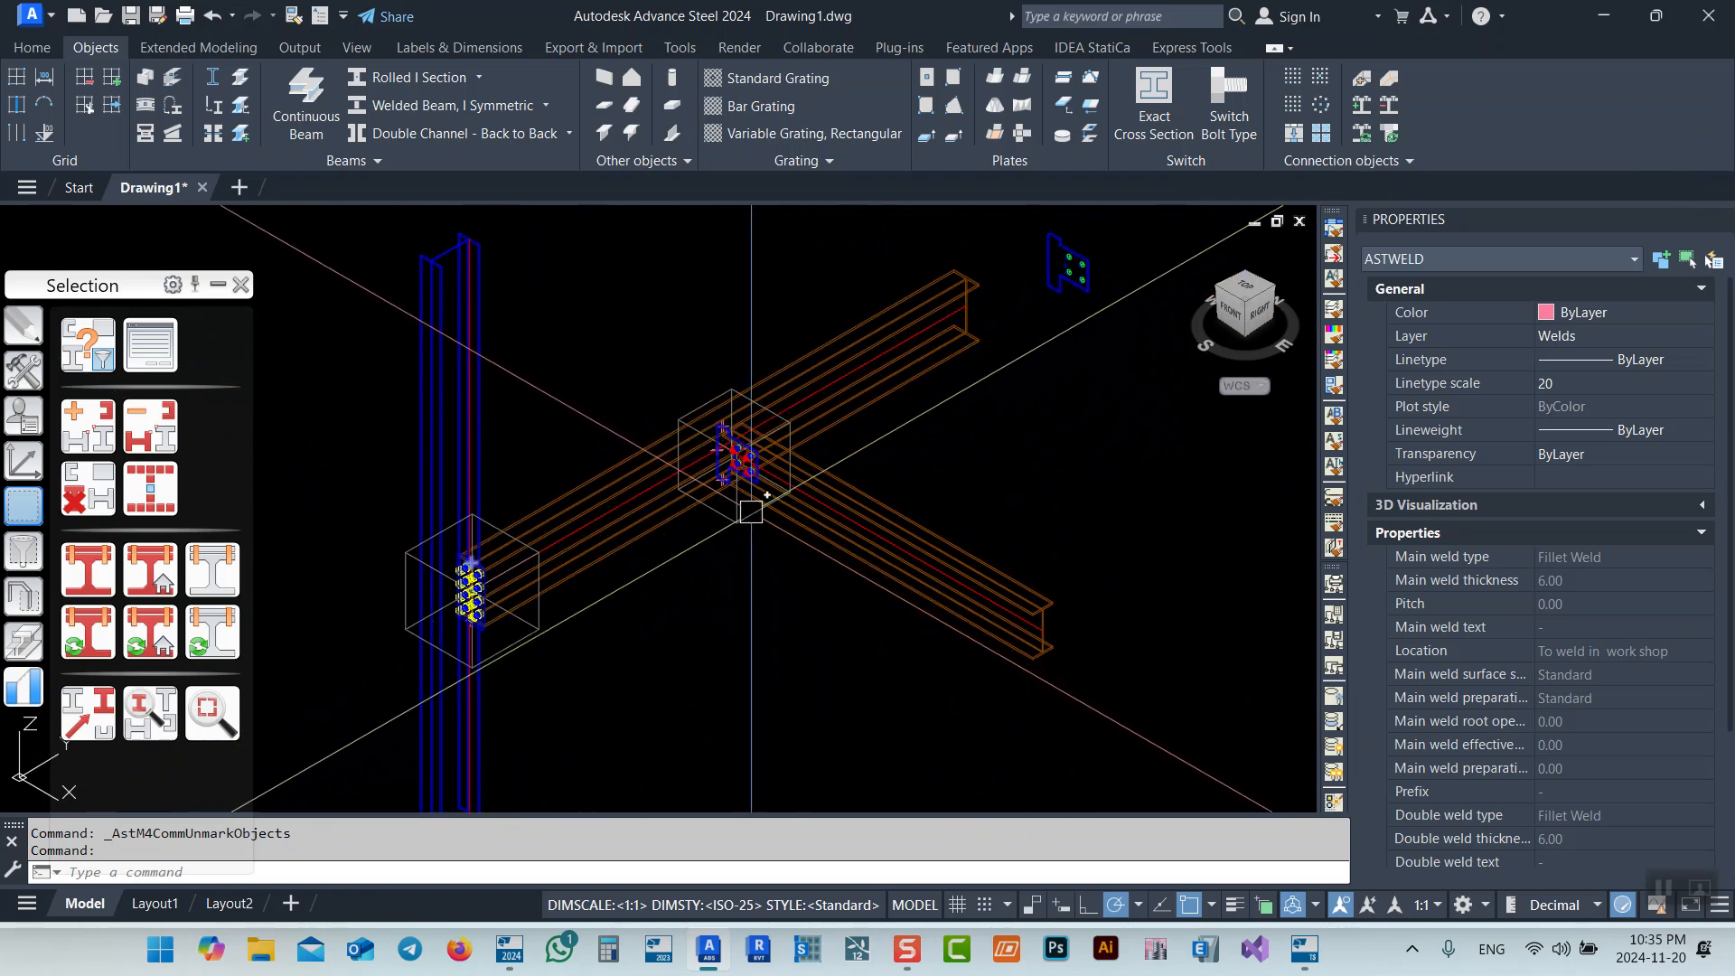
scroll(769, 497, up, 4)
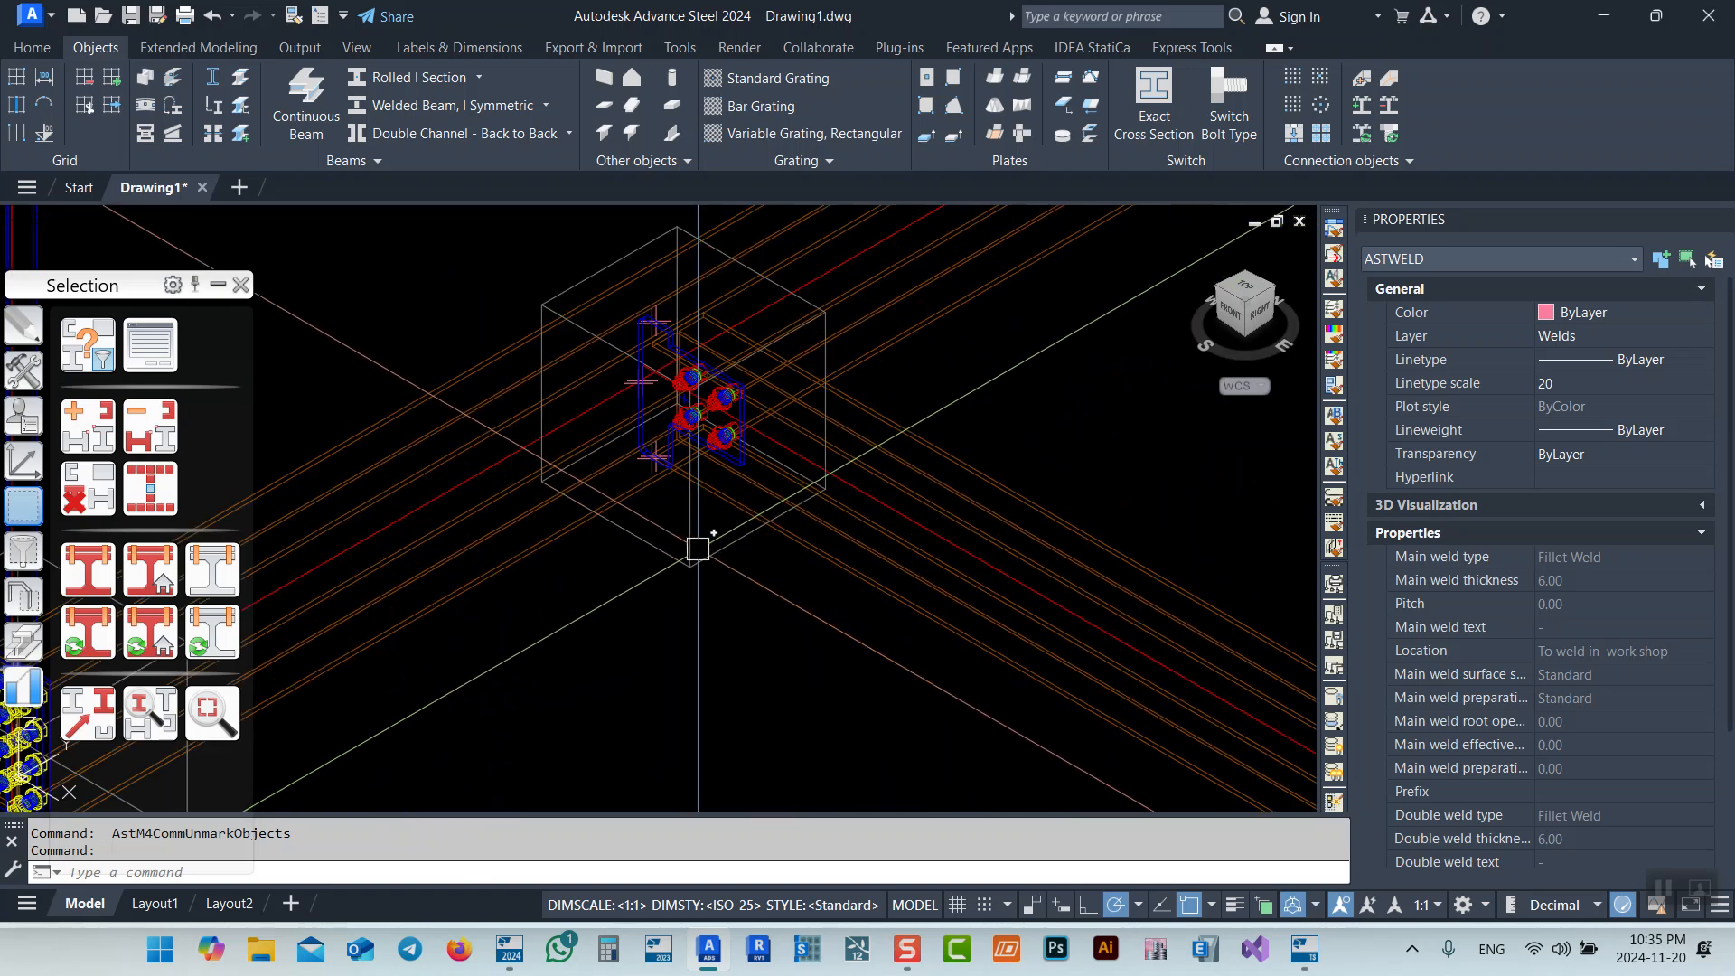
scroll(832, 465, down, 2)
scroll(774, 503, up, 4)
click(747, 518)
scroll(772, 553, down, 4)
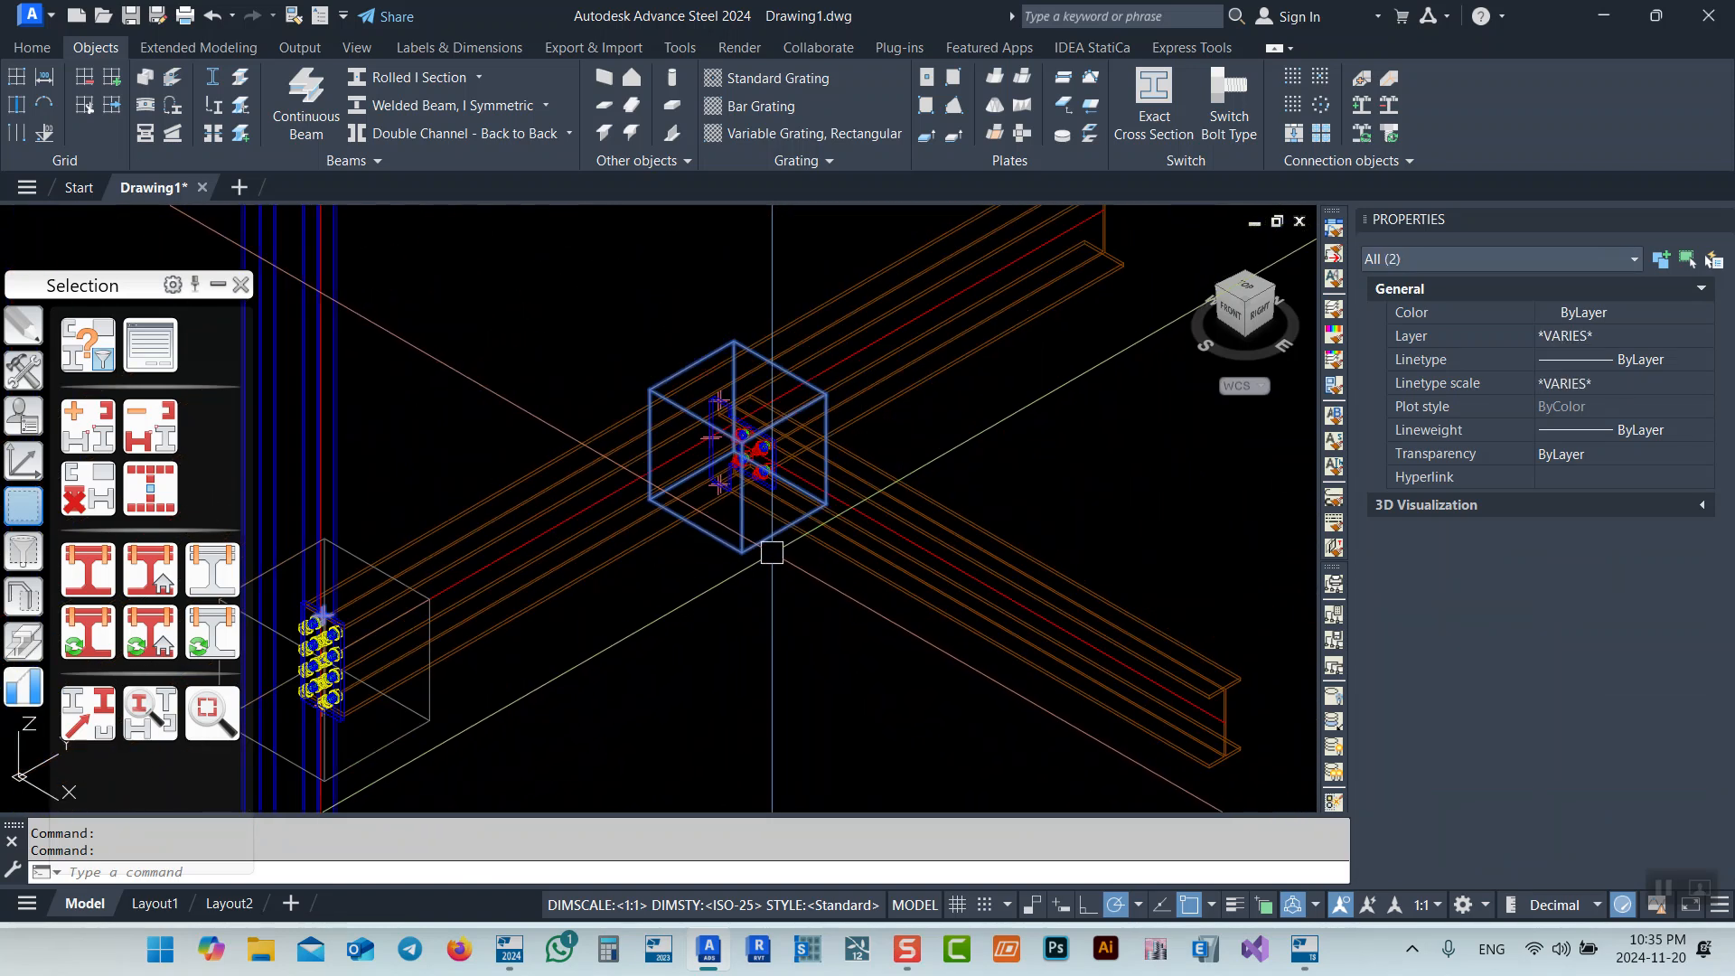
key(Escape)
Delete the joint box of the end plate connection between the long beam and the column
click(768, 566)
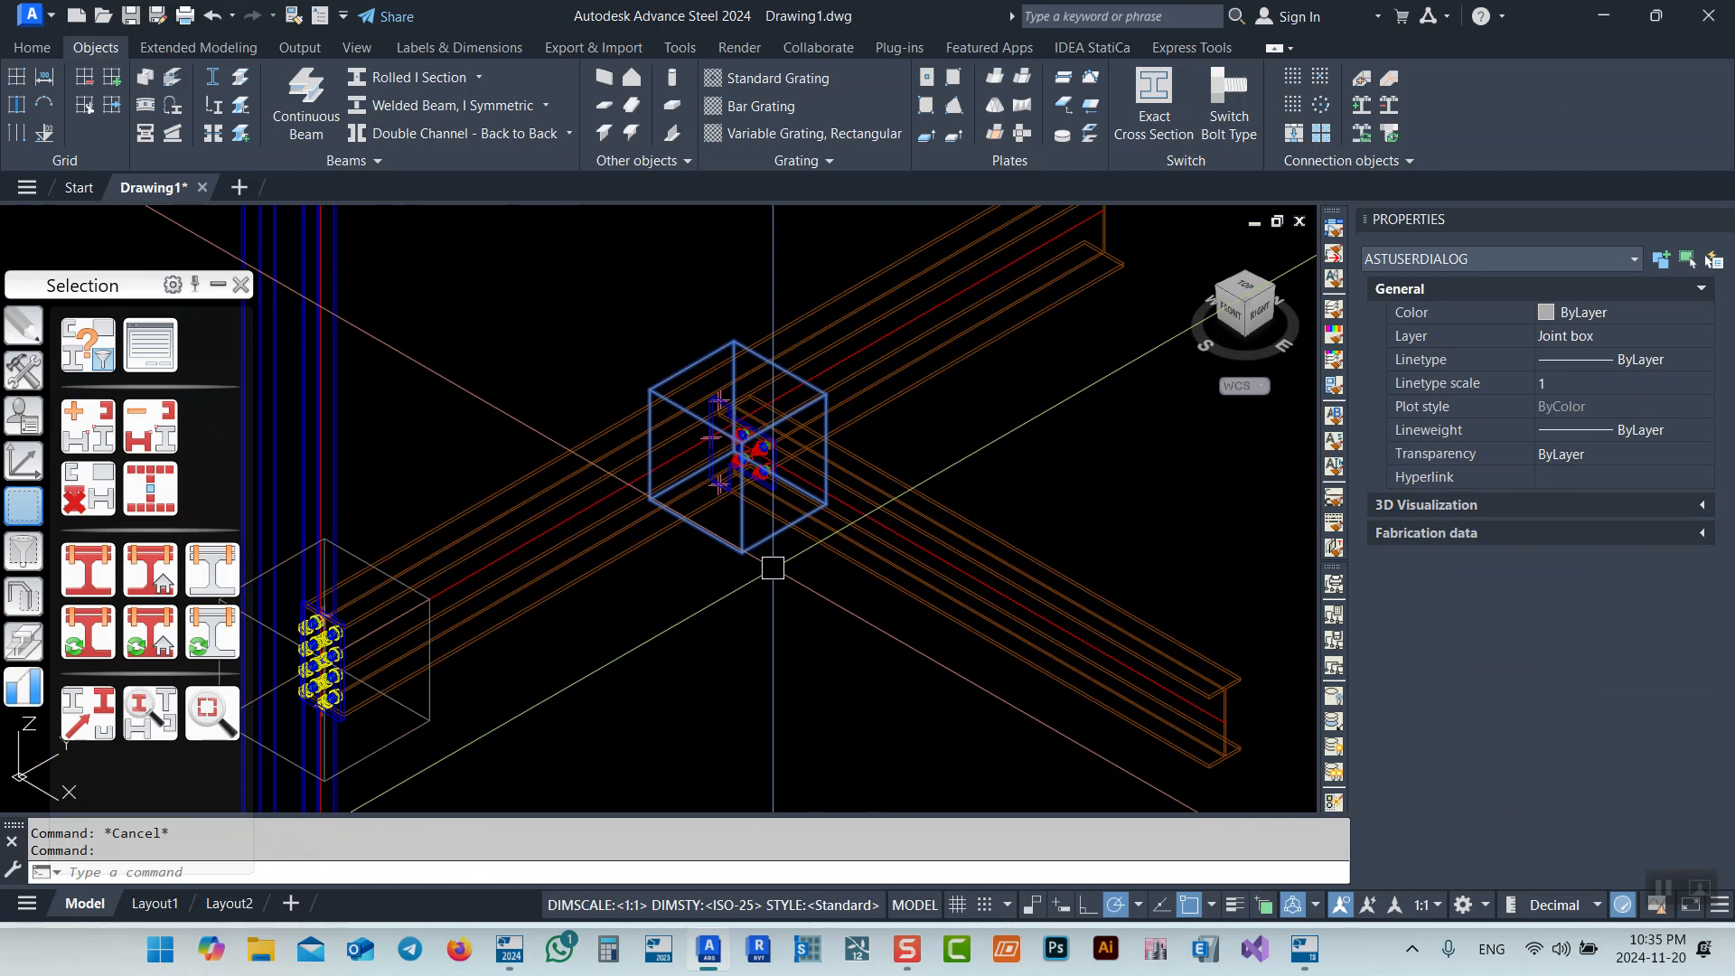
middle_drag(546, 609, 663, 525)
click(541, 649)
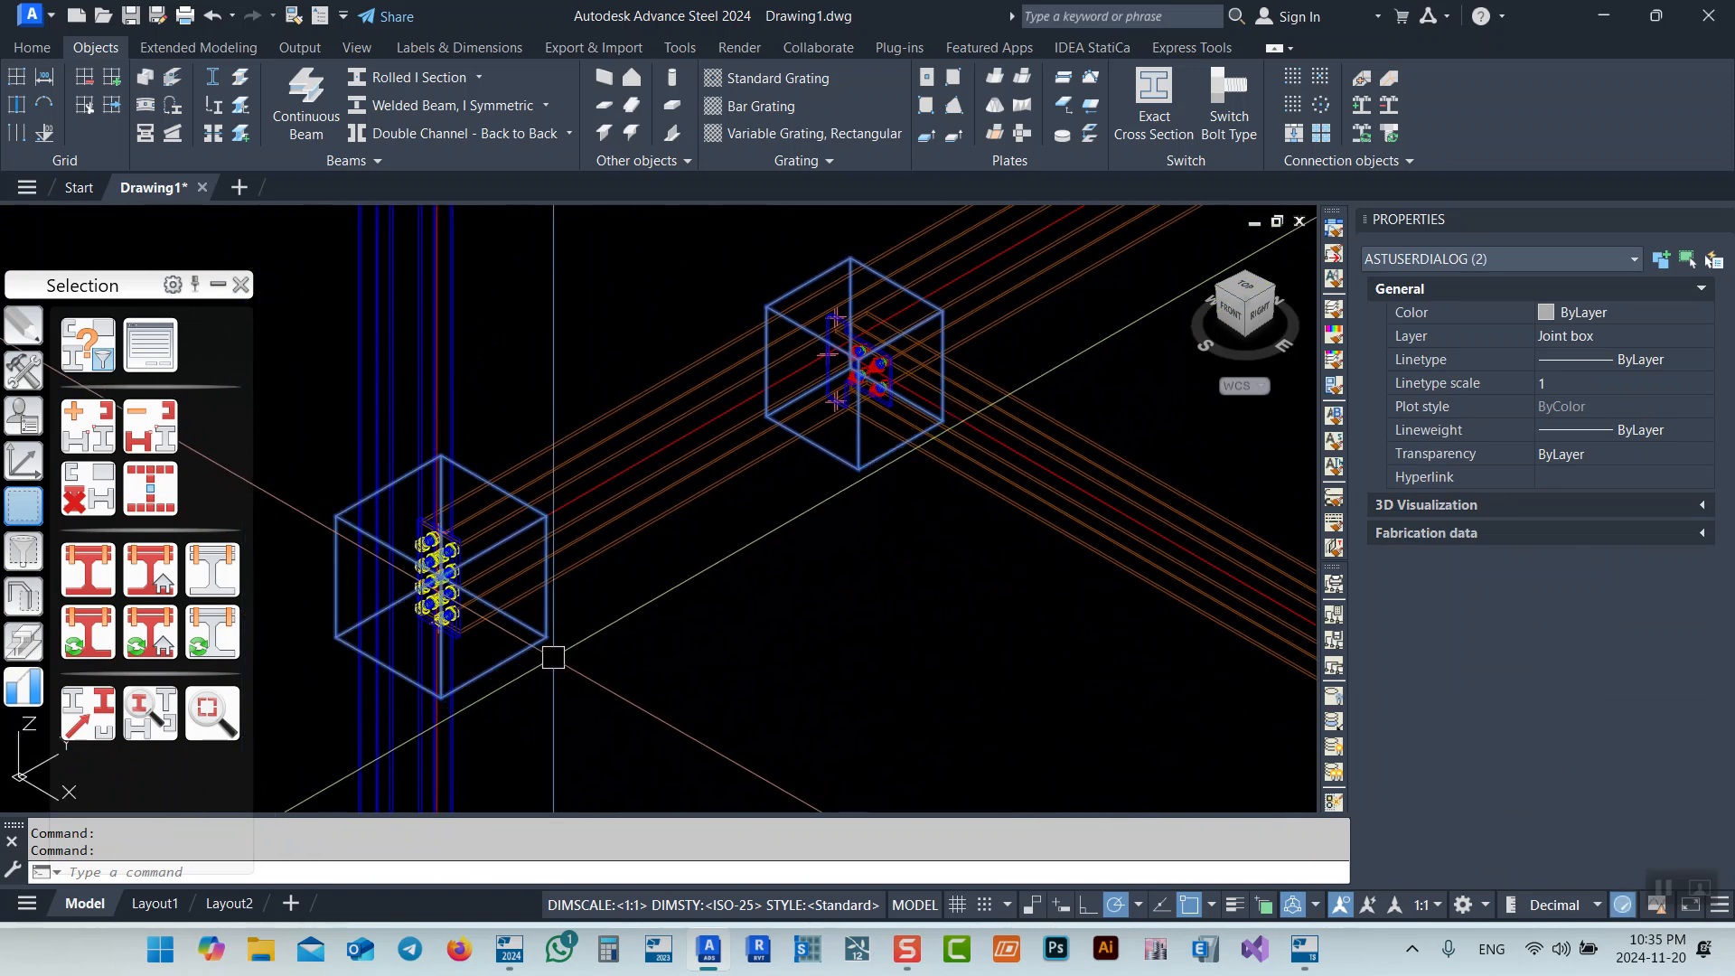
key(Escape)
click(546, 643)
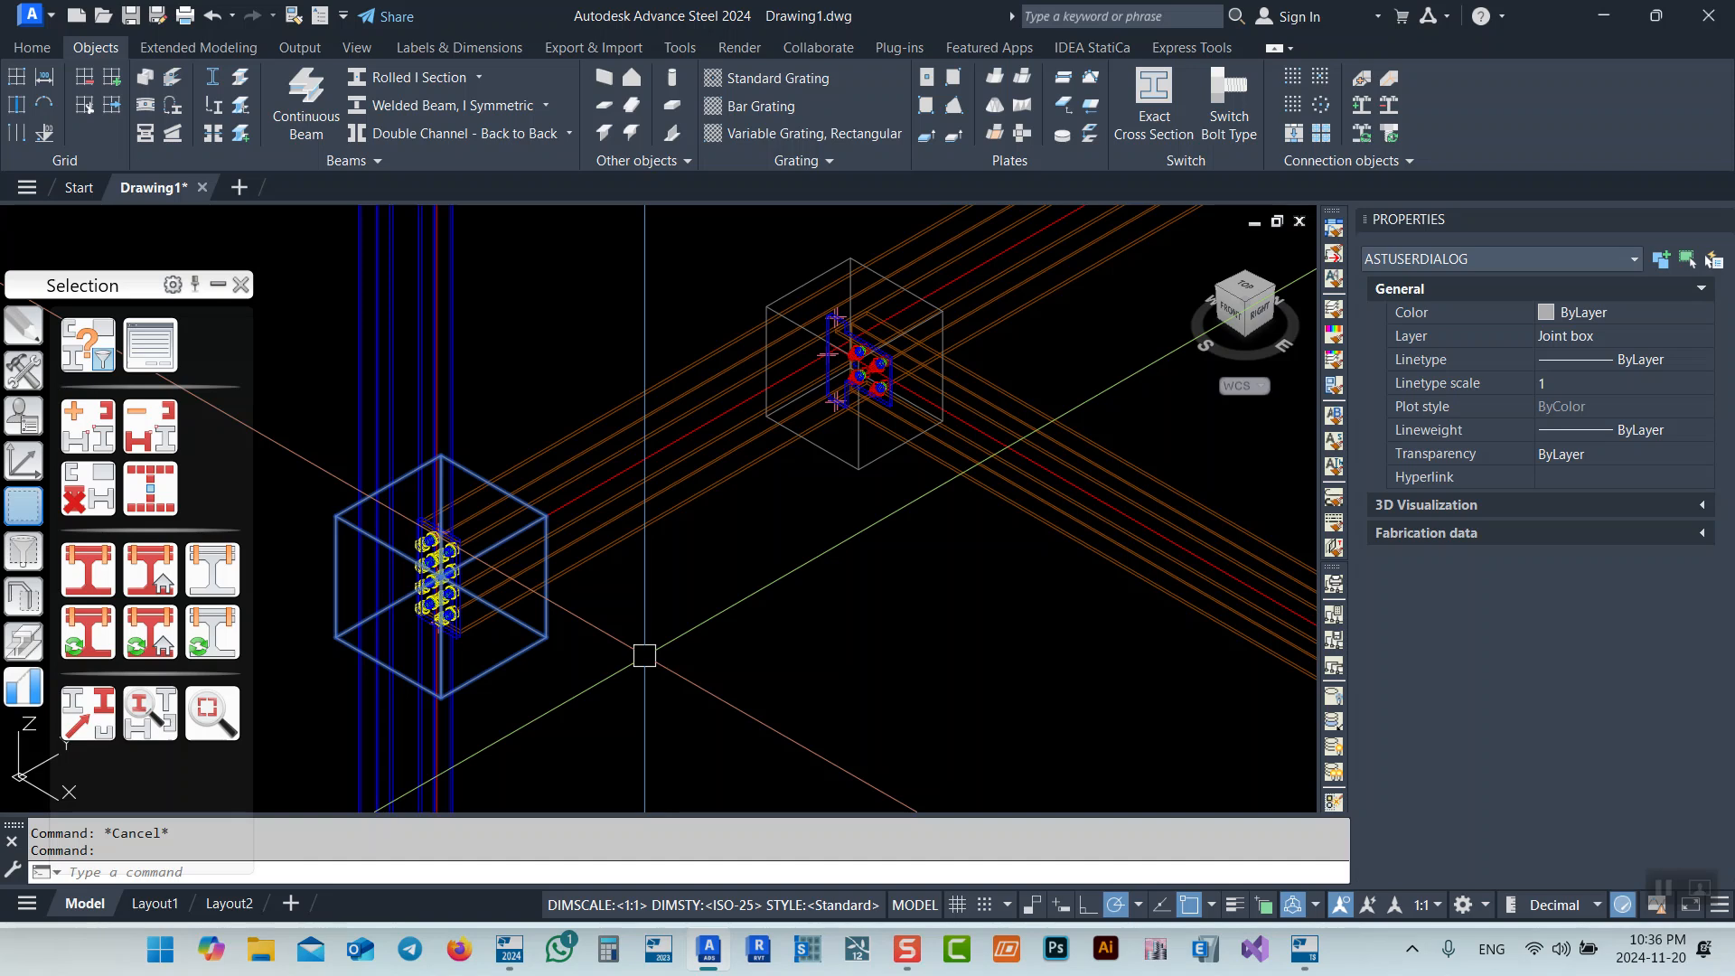
key(Delete)
Add the nearer copied plate to the connection of the weld at the top of the beam's end plate
scroll(441, 540, up, 10)
click(442, 429)
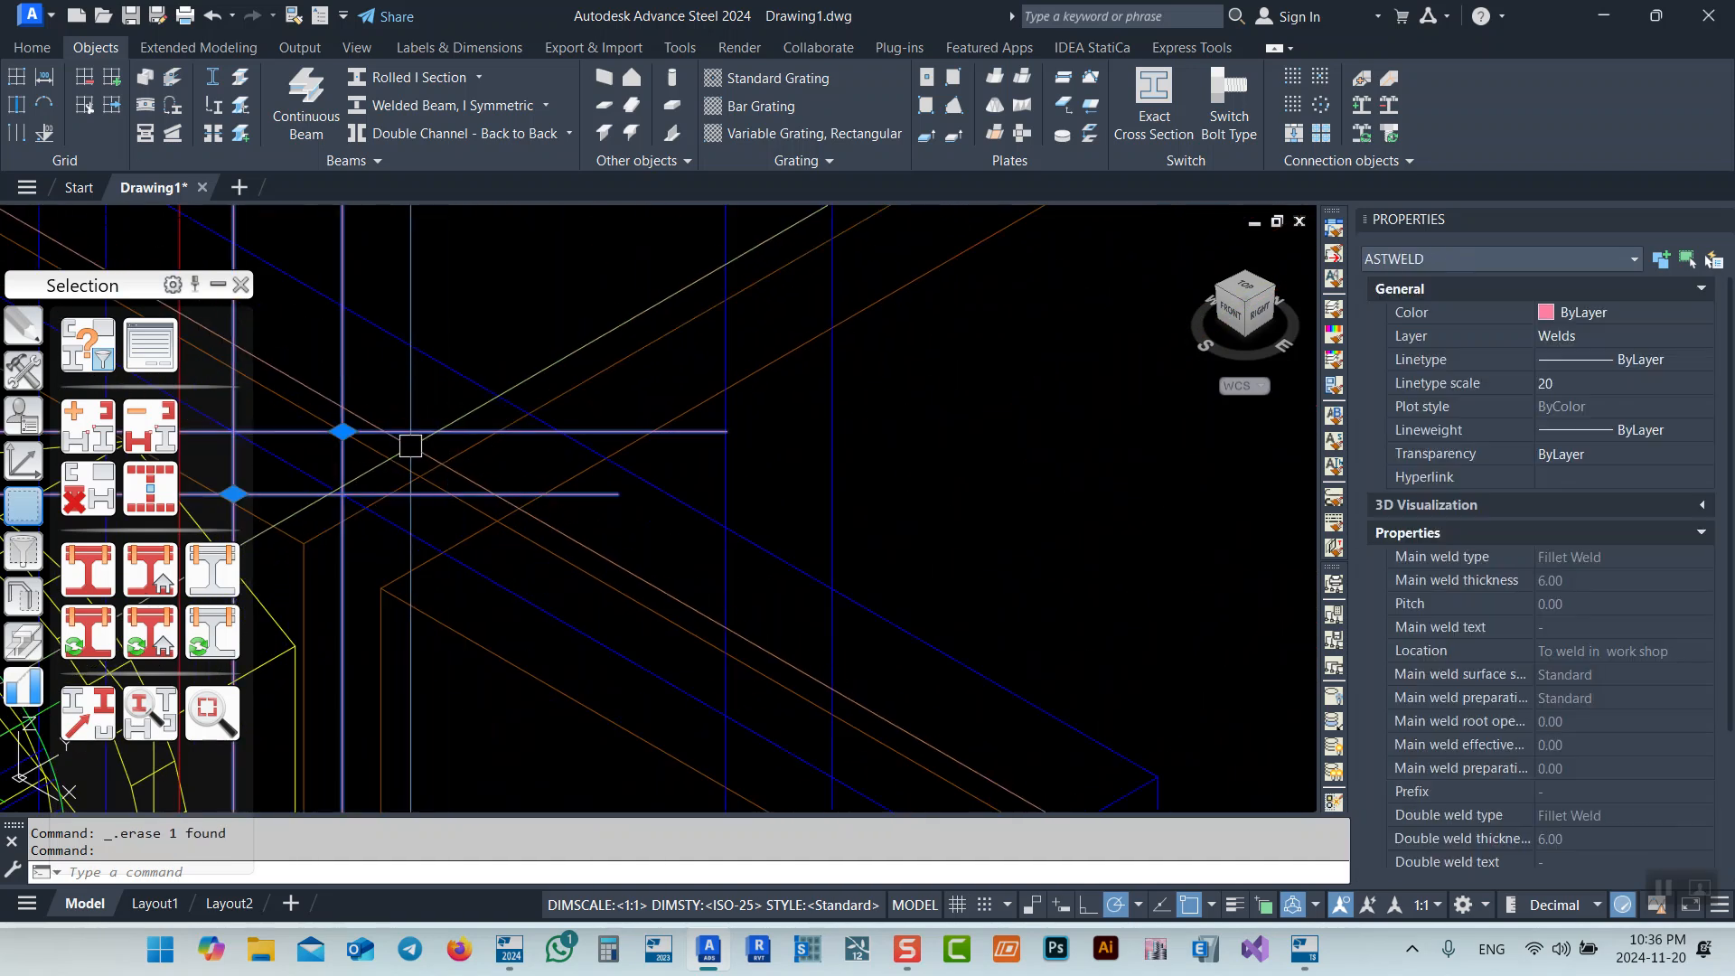
scroll(410, 445, down, 6)
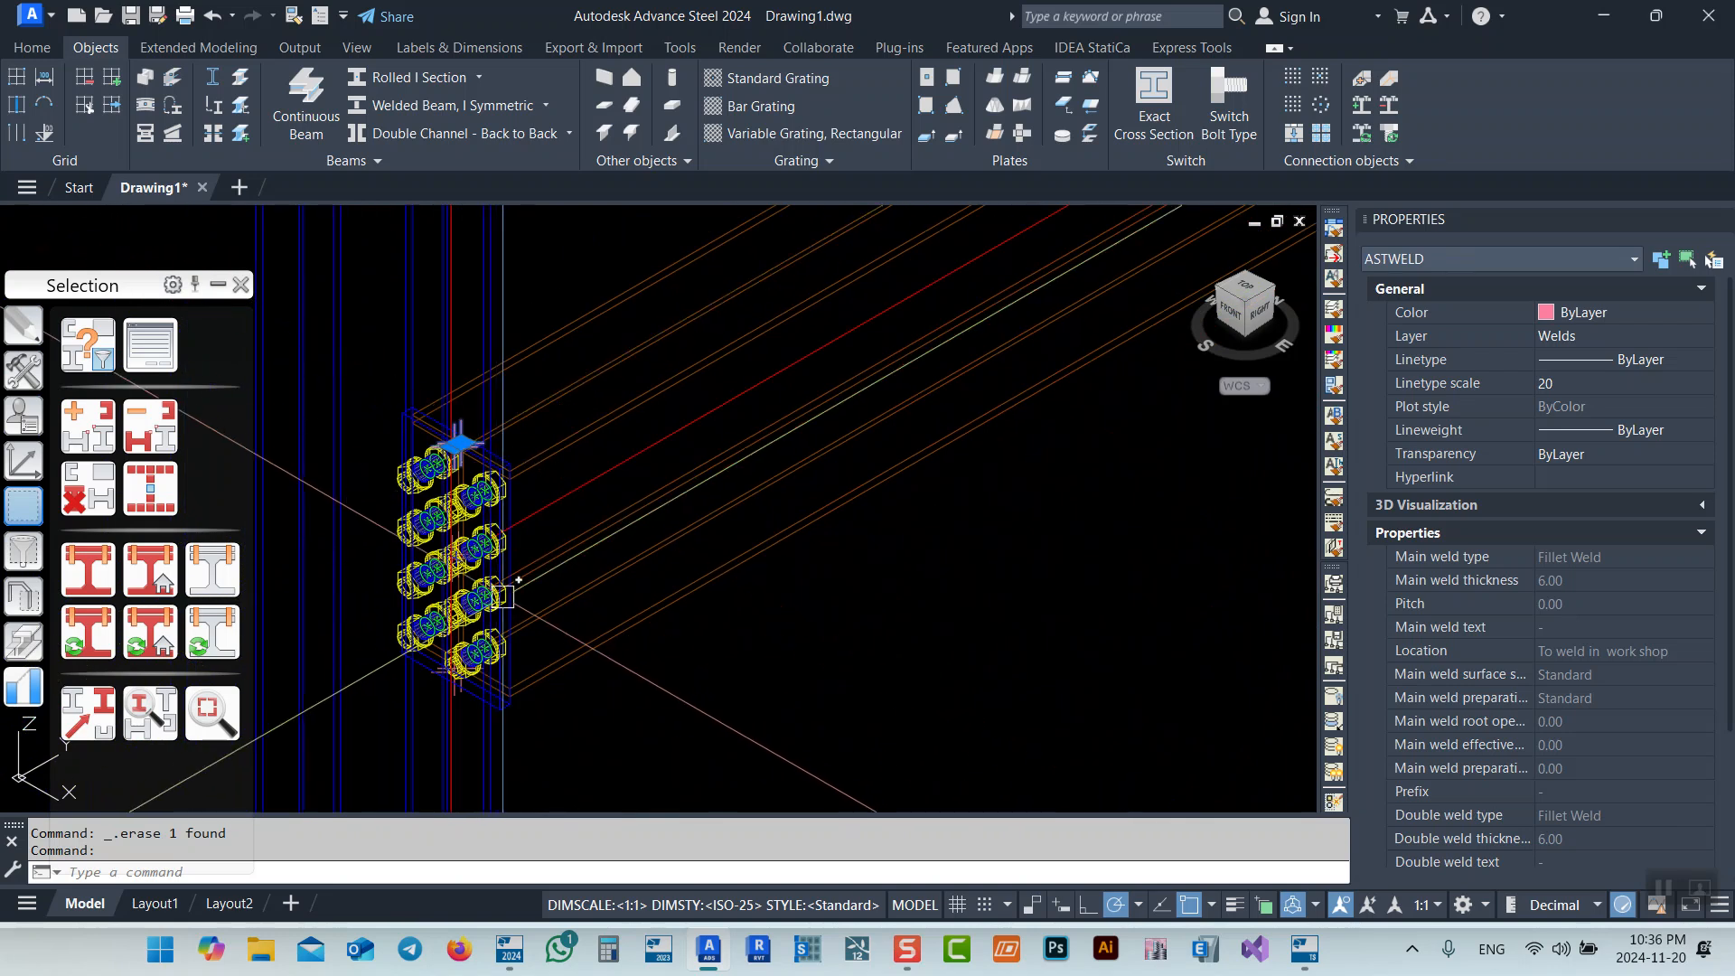
scroll(404, 506, down, 4)
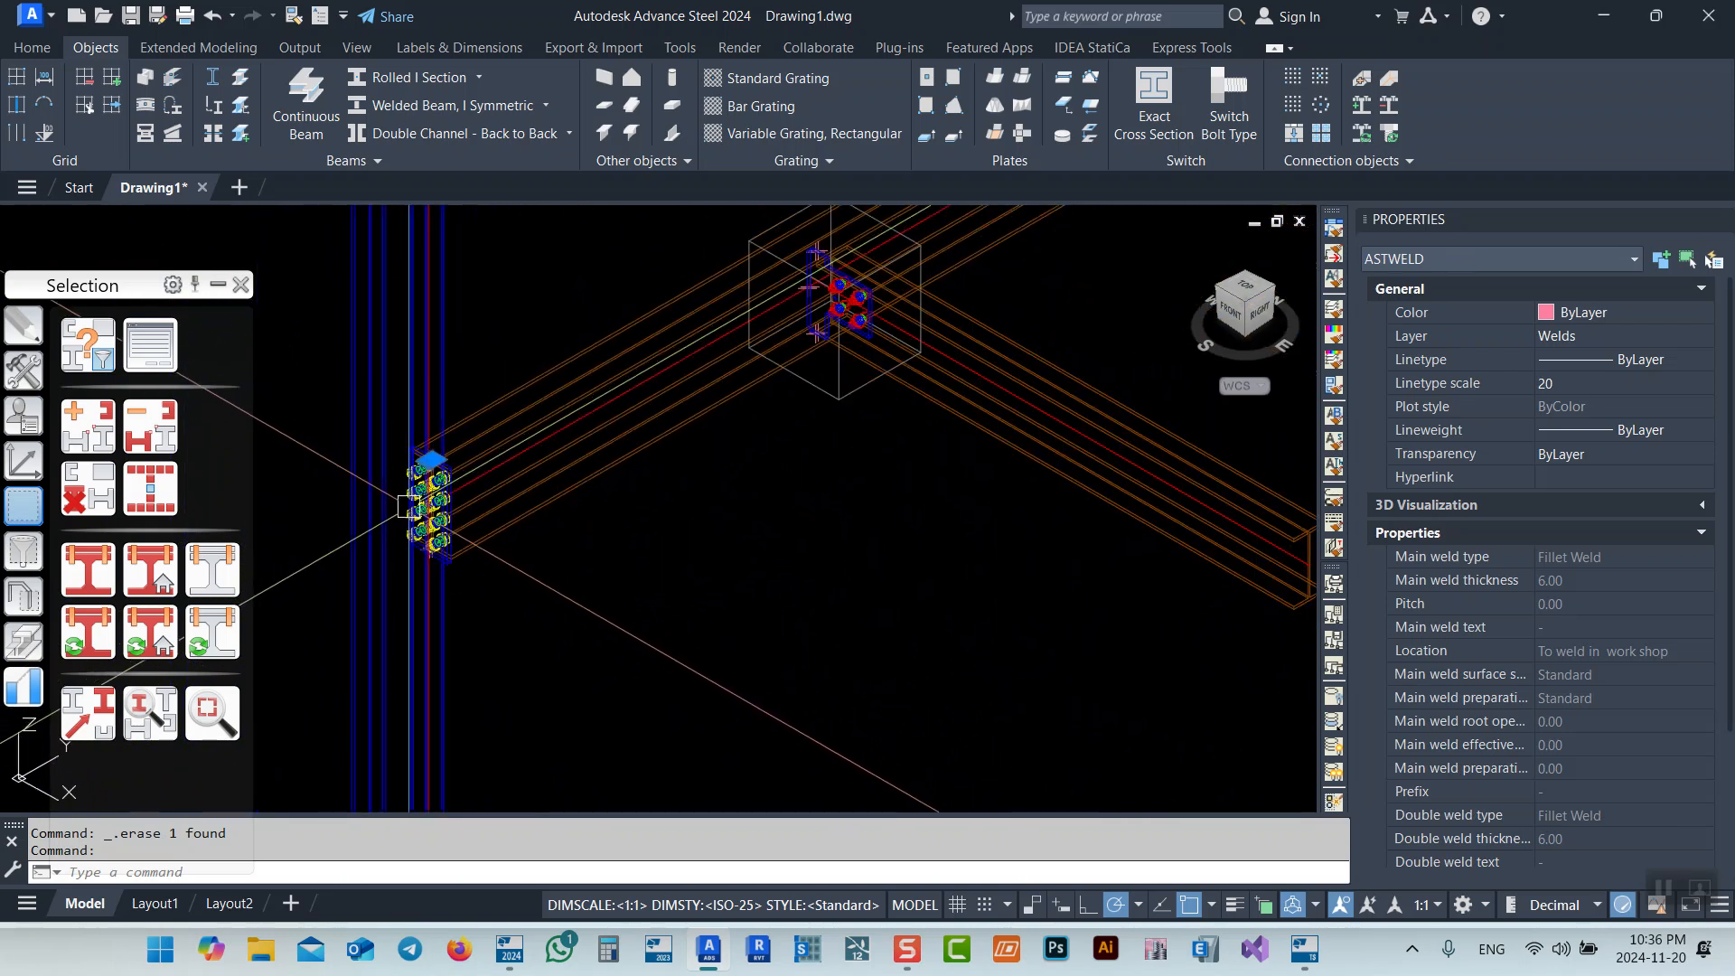
middle_drag(1233, 212, 1135, 291)
click(1362, 107)
scroll(894, 434, up, 6)
key(Return)
scroll(909, 305, down, 8)
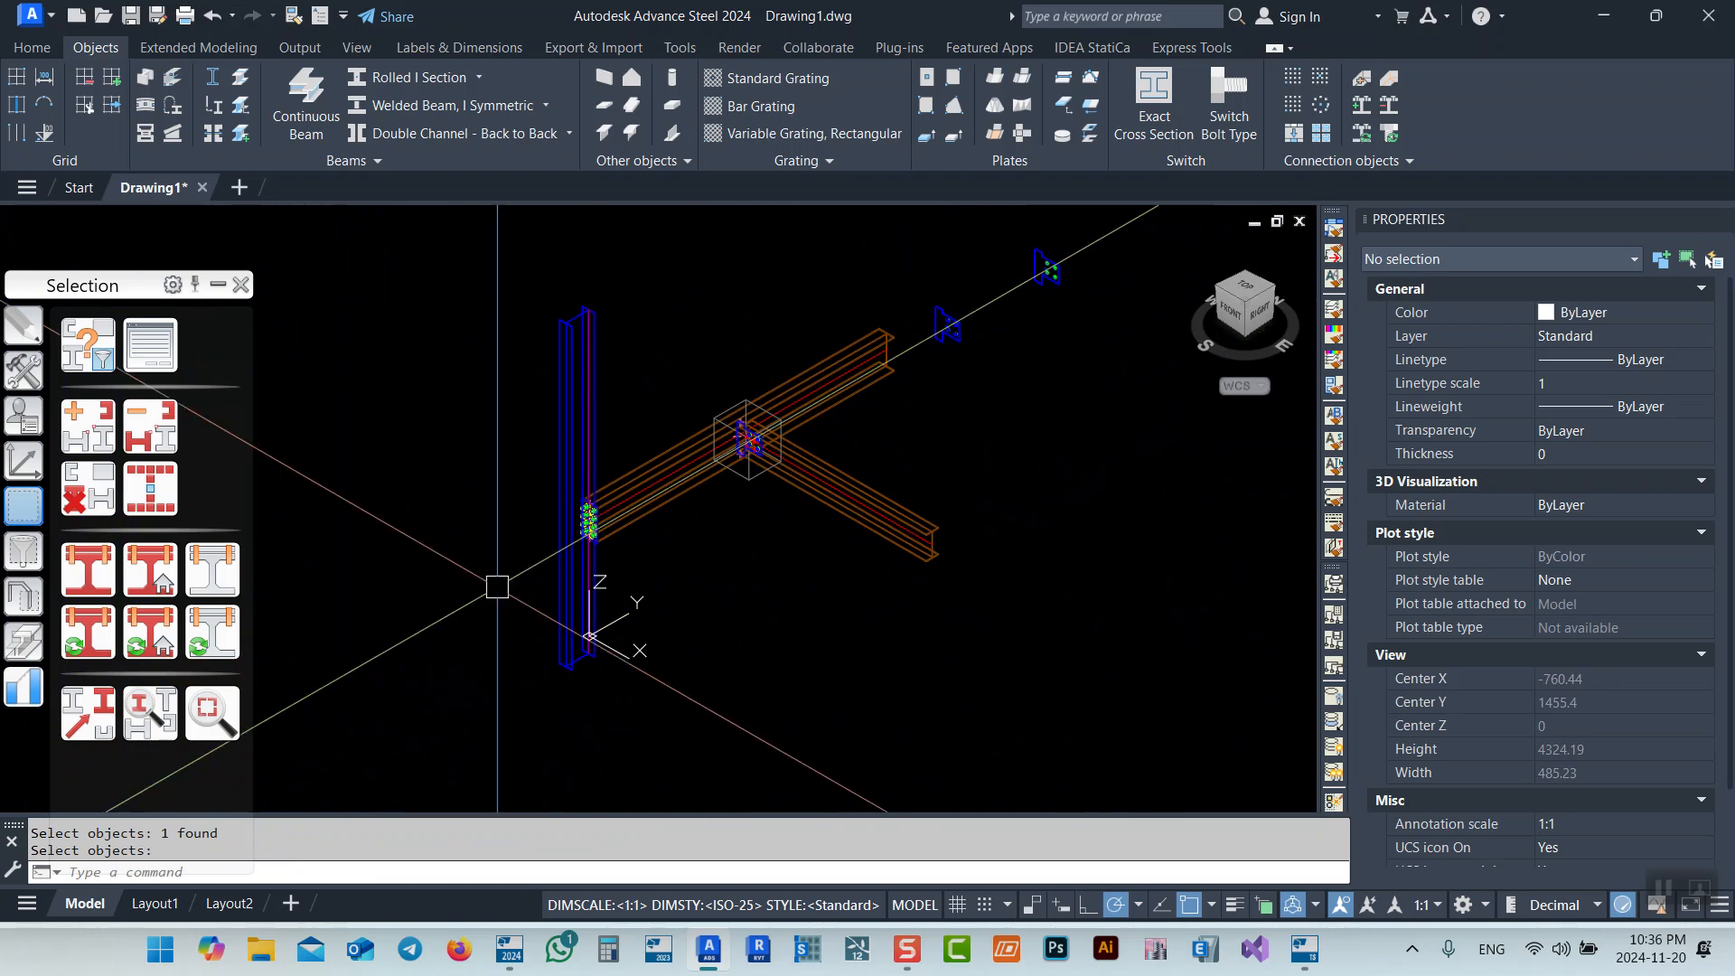
Mark the long beam's workshop-connected objects again and examine the copied plate and the end plate weld from another angle
click(151, 567)
key(Escape)
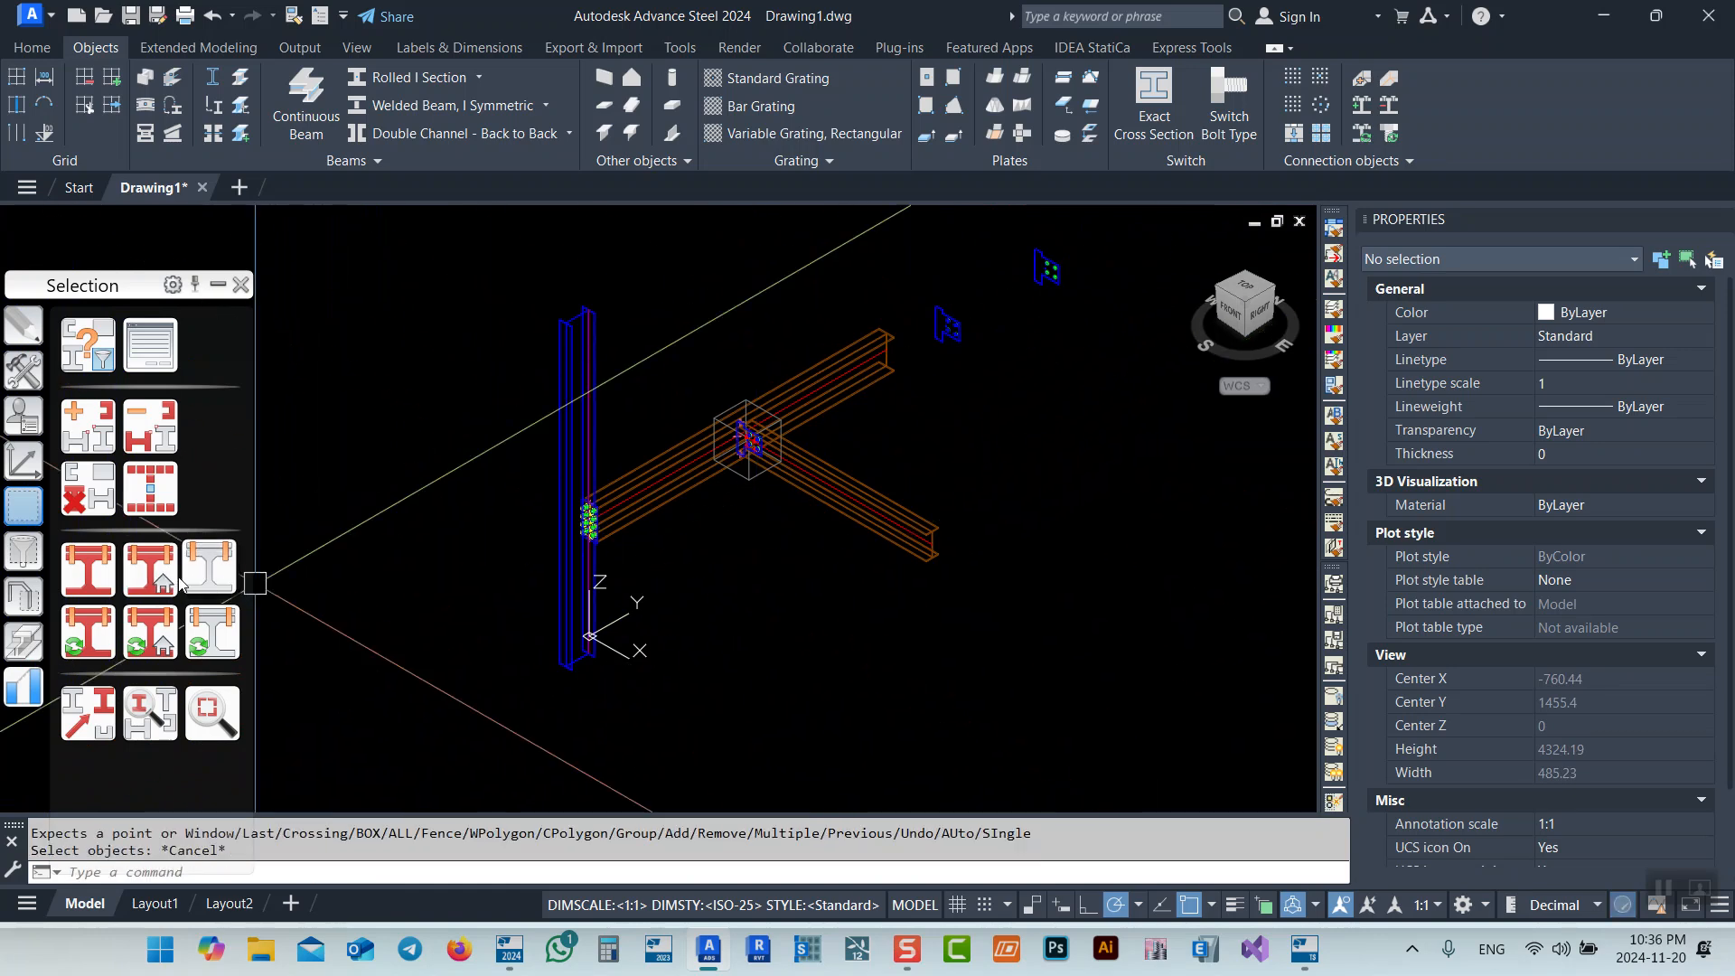
key(Return)
scroll(963, 308, up, 6)
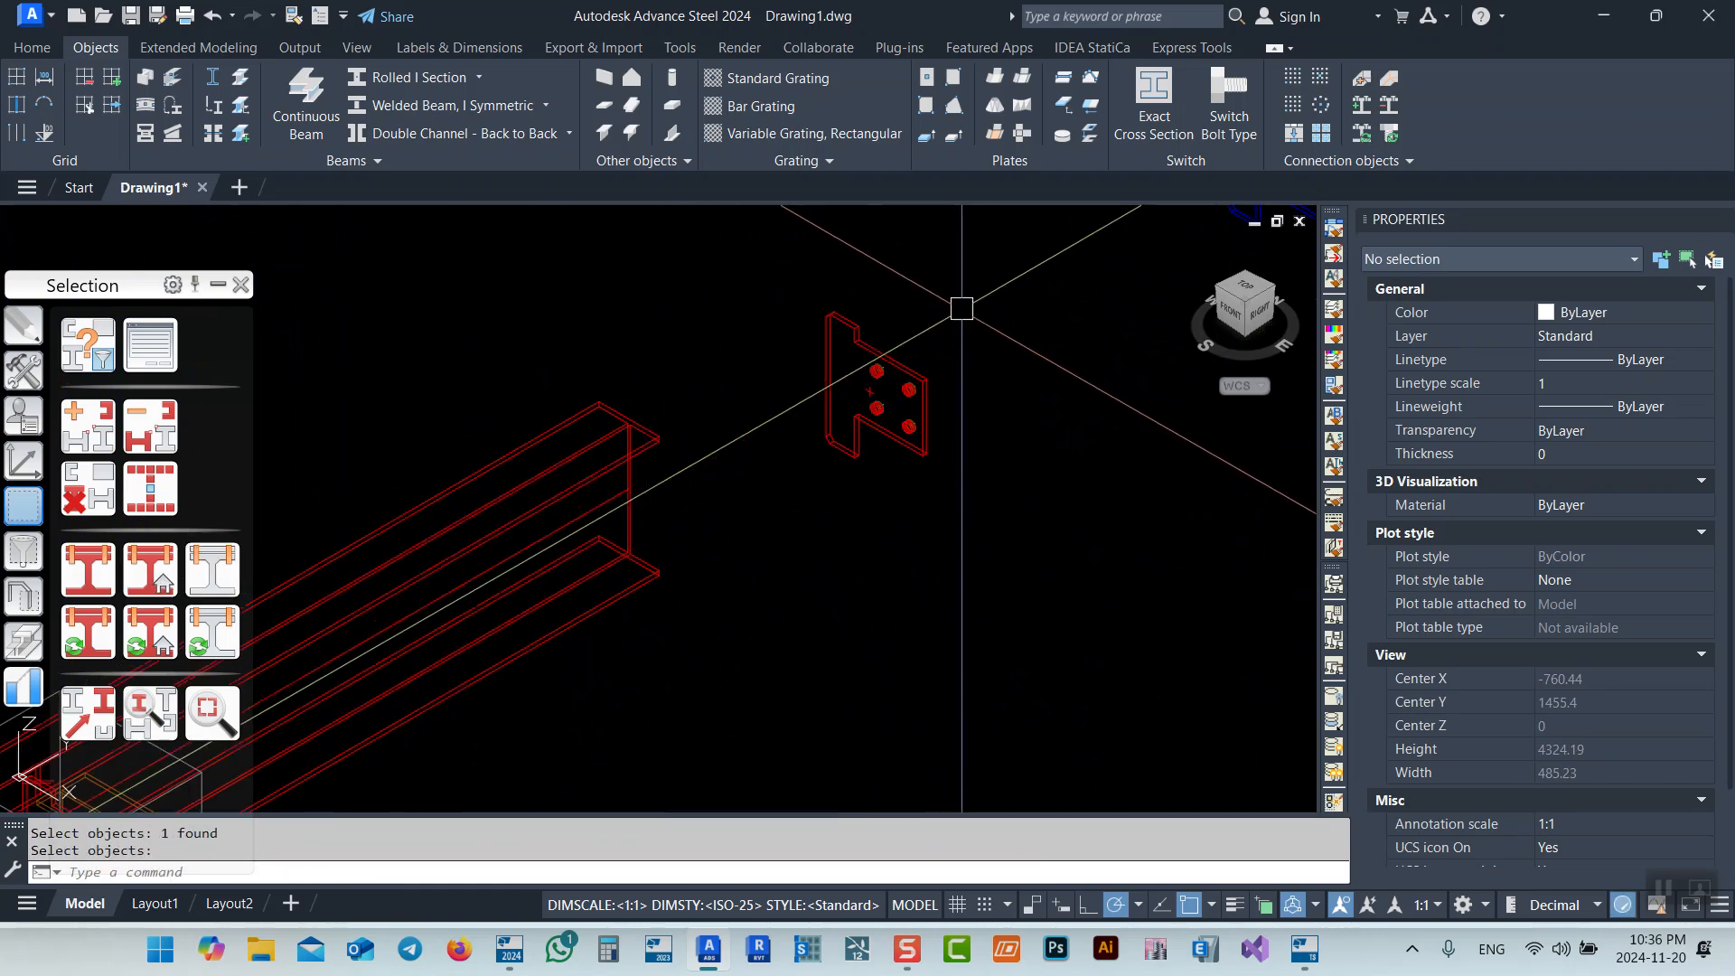
scroll(921, 395, down, 4)
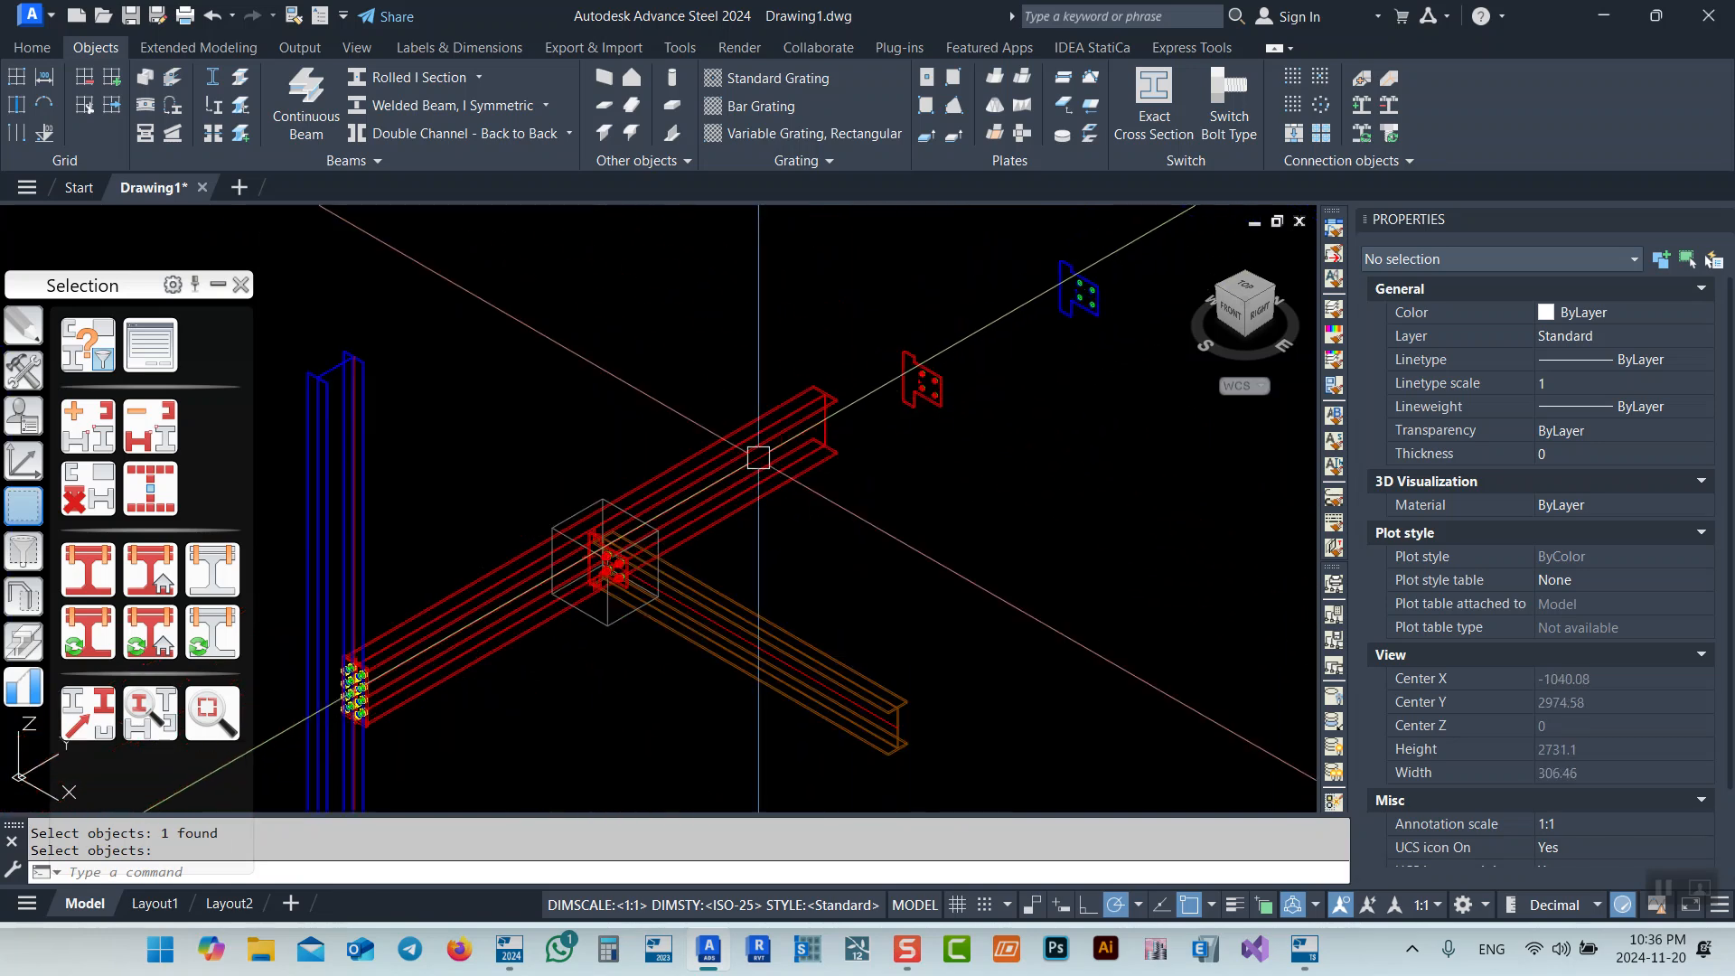
middle_drag(476, 593, 814, 434)
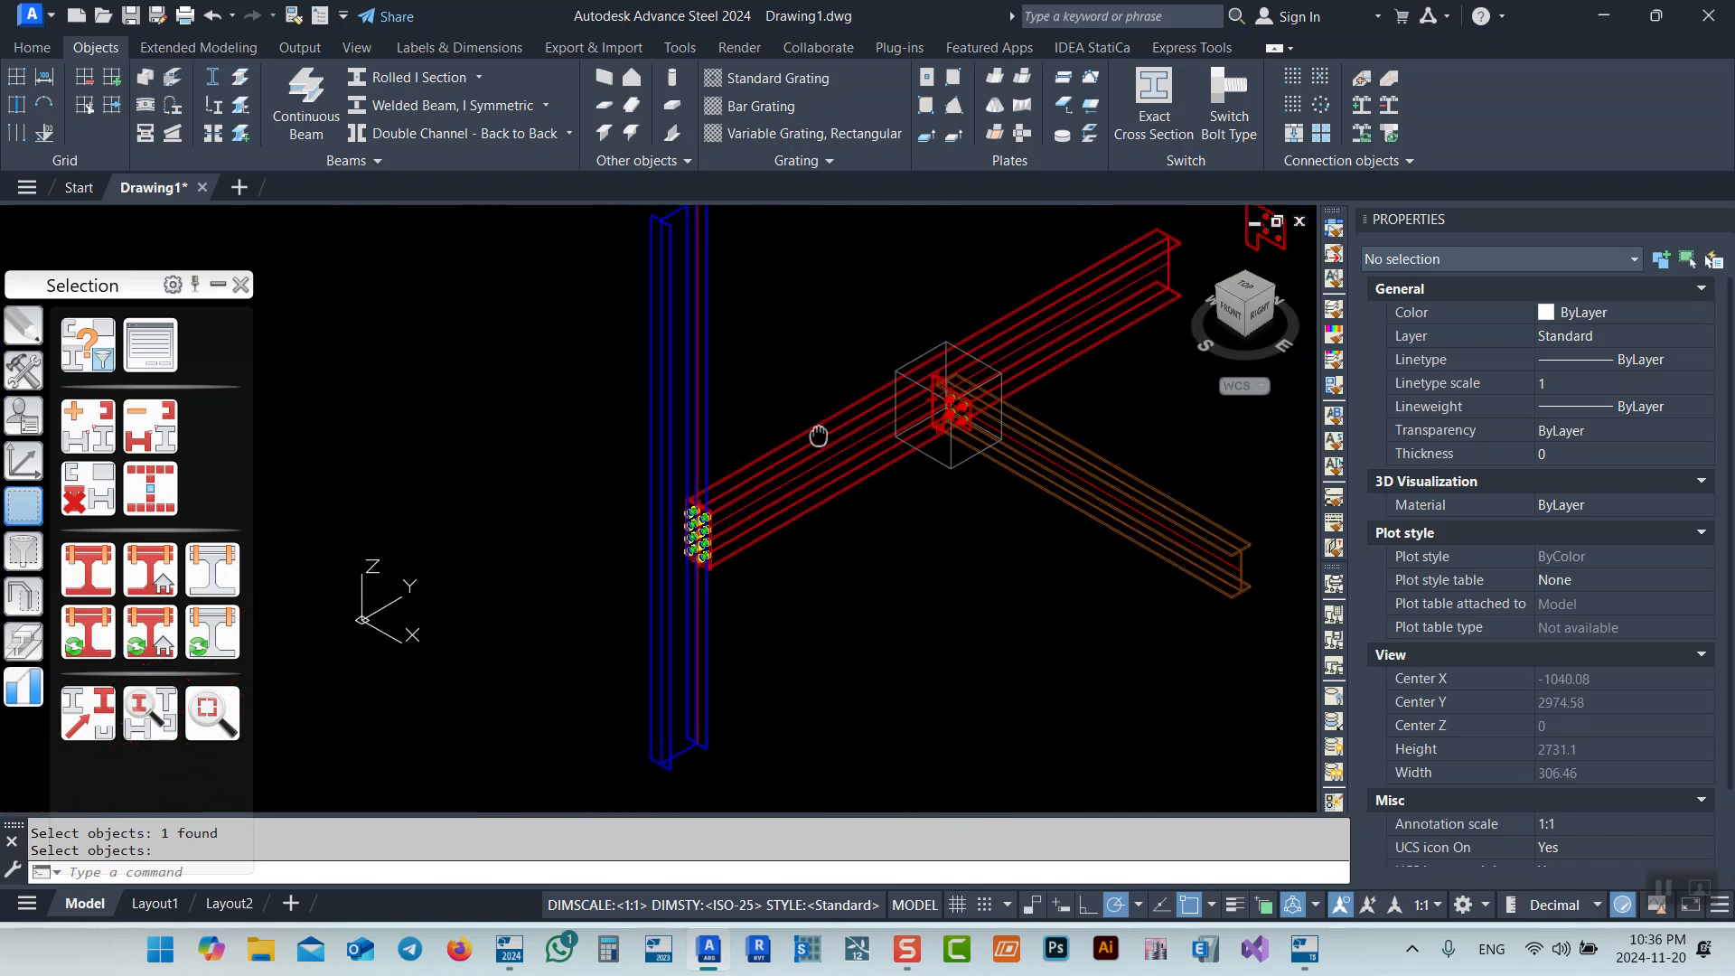
scroll(730, 572, up, 7)
scroll(573, 587, up, 3)
scroll(696, 581, down, 6)
scroll(863, 525, down, 2)
shift+middle_drag(926, 576, 755, 565)
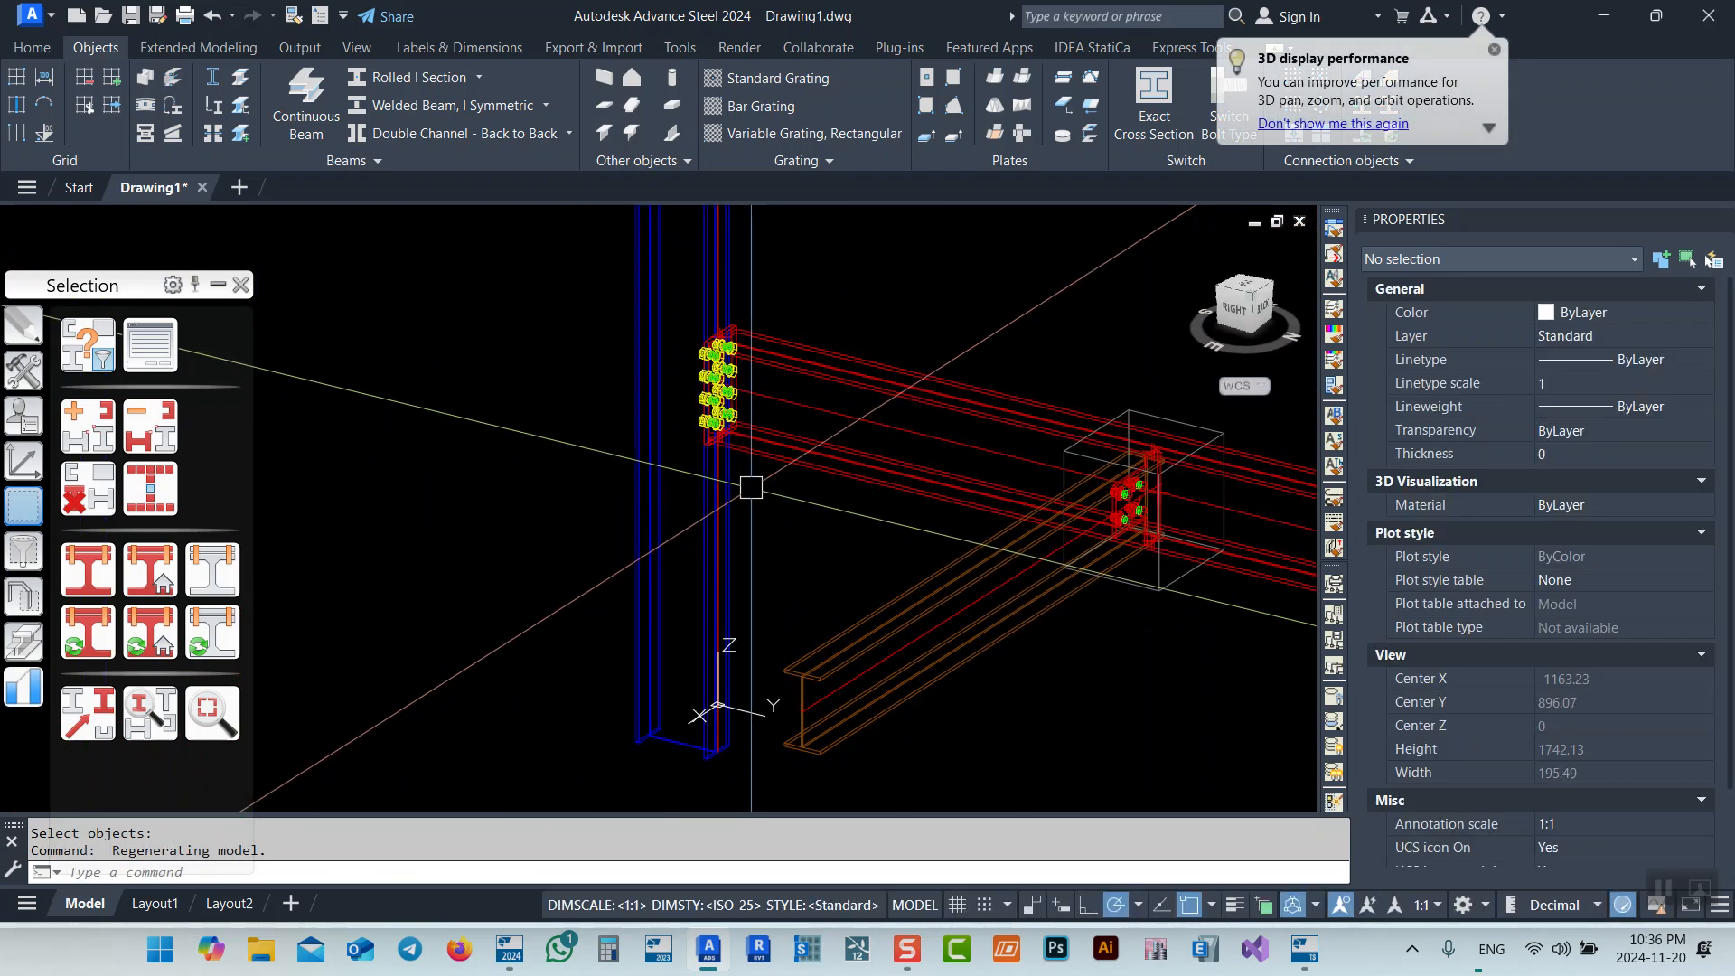
scroll(712, 380, up, 6)
scroll(766, 415, up, 7)
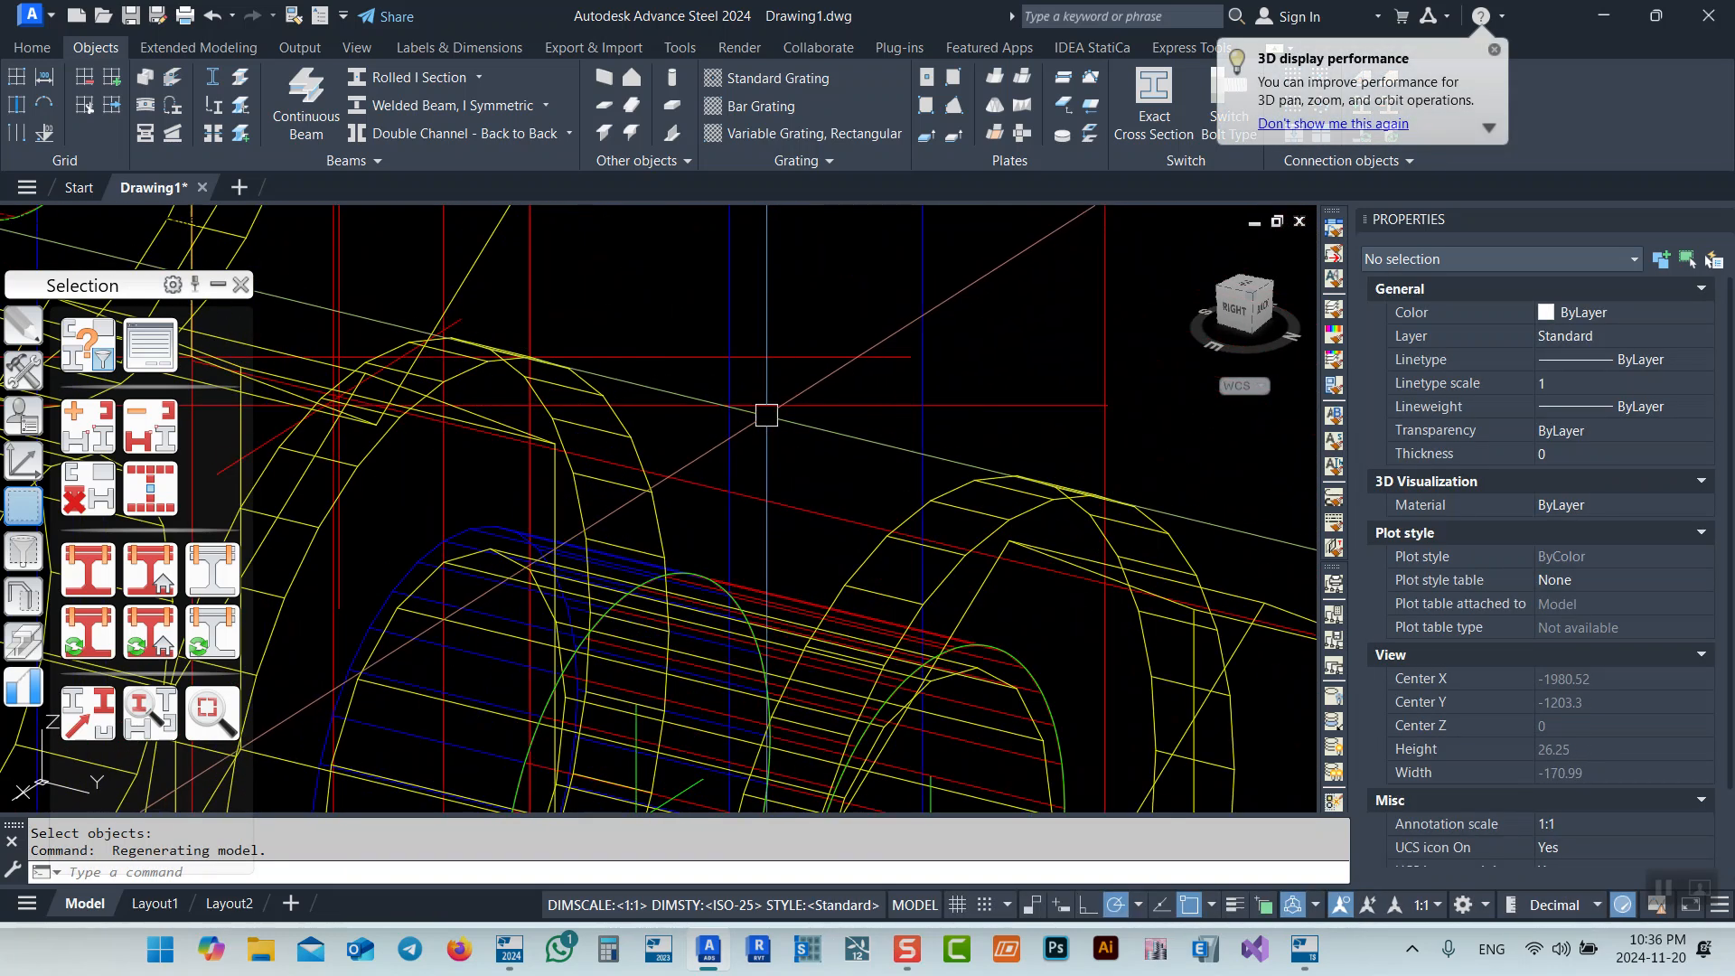
Clear the marked objects and delete the weld at the top of the beam's end plate
click(102, 481)
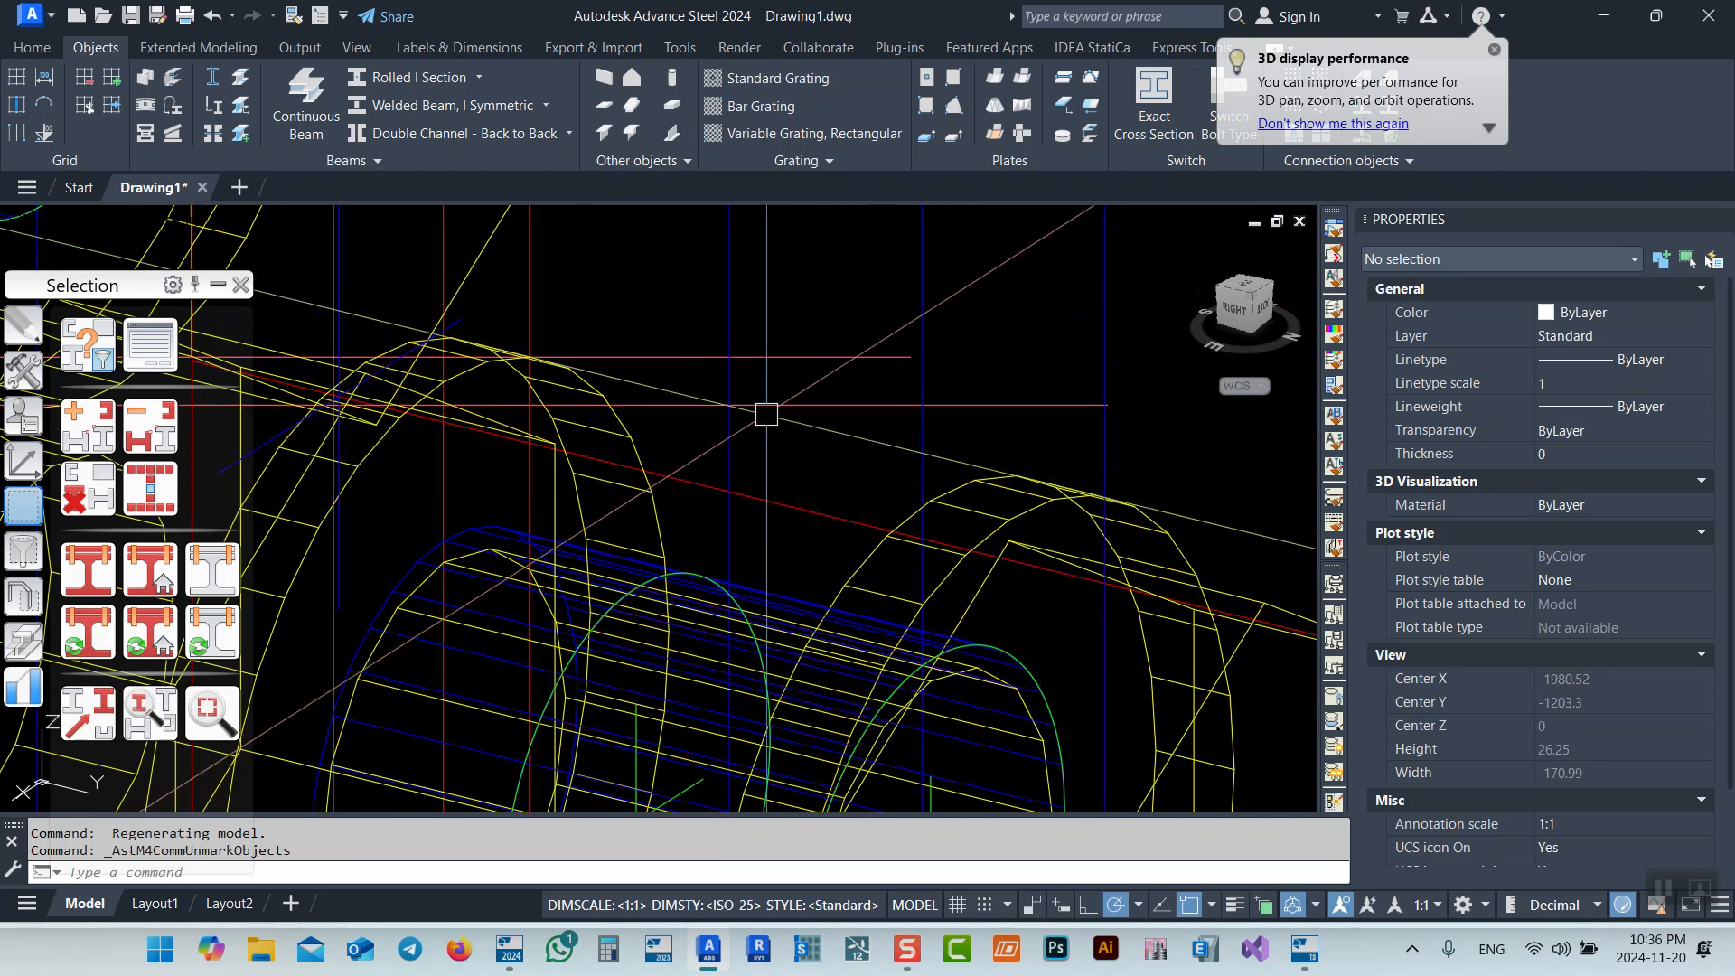
click(804, 405)
key(Delete)
scroll(811, 384, down, 8)
scroll(806, 538, up, 6)
scroll(789, 605, down, 10)
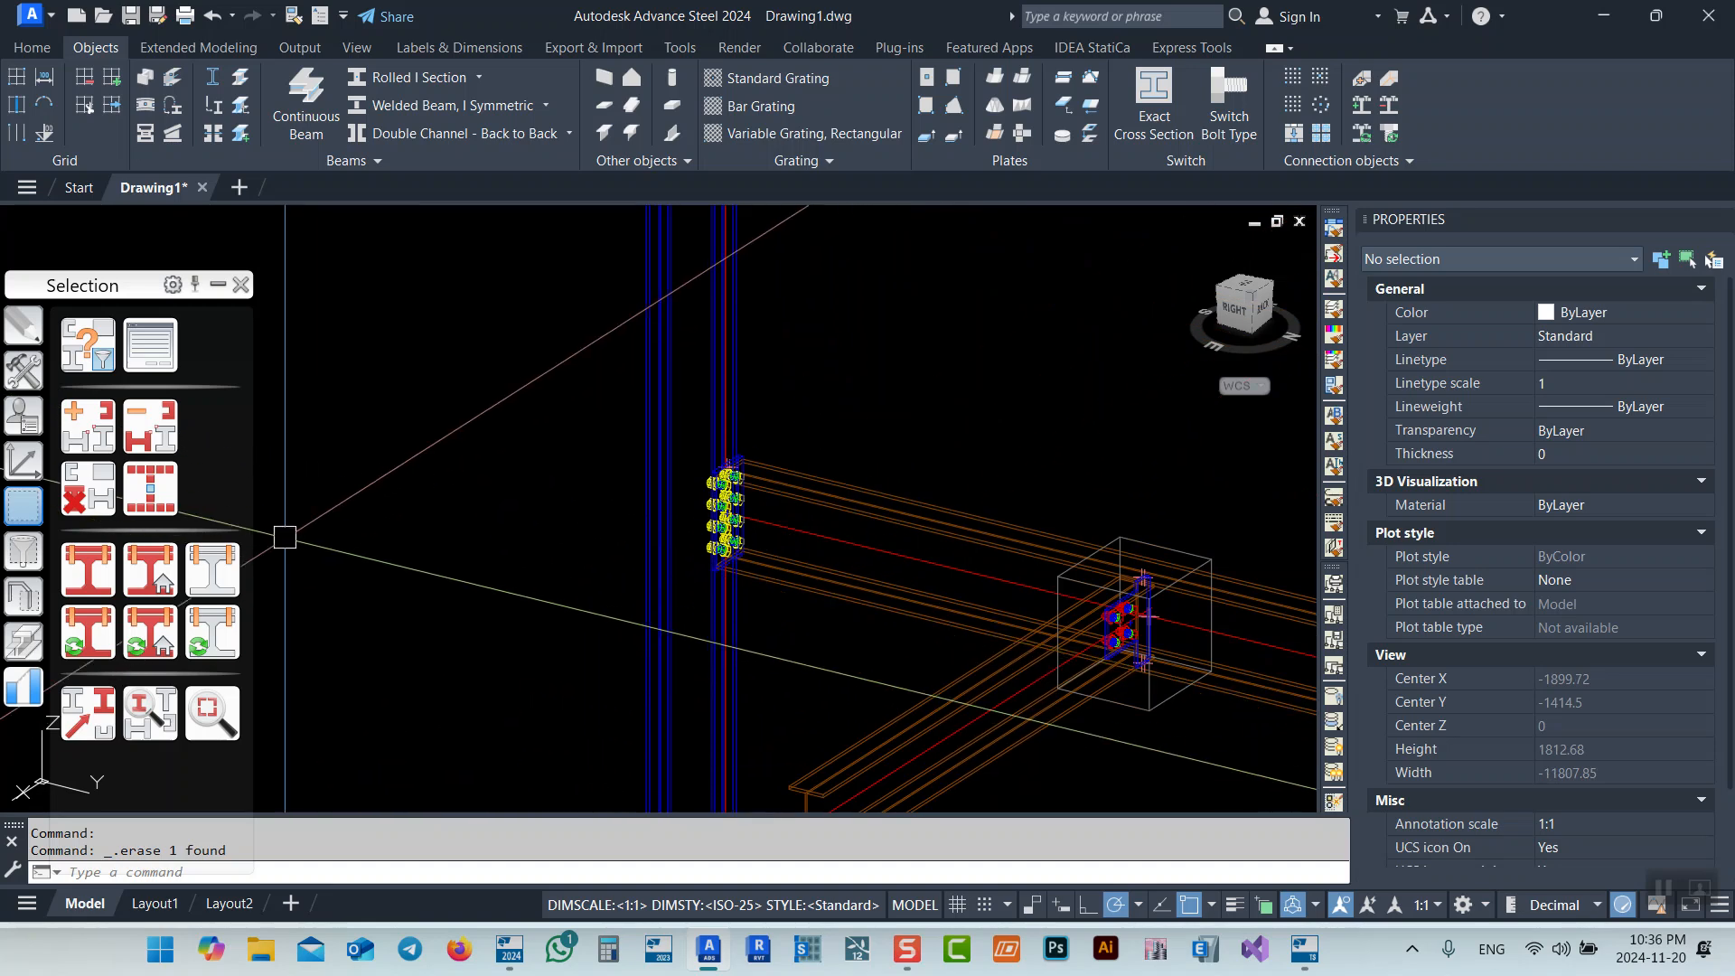
Mark the long beam's workshop-connected objects after the weld removal and check the copied plates beyond its free end
click(855, 522)
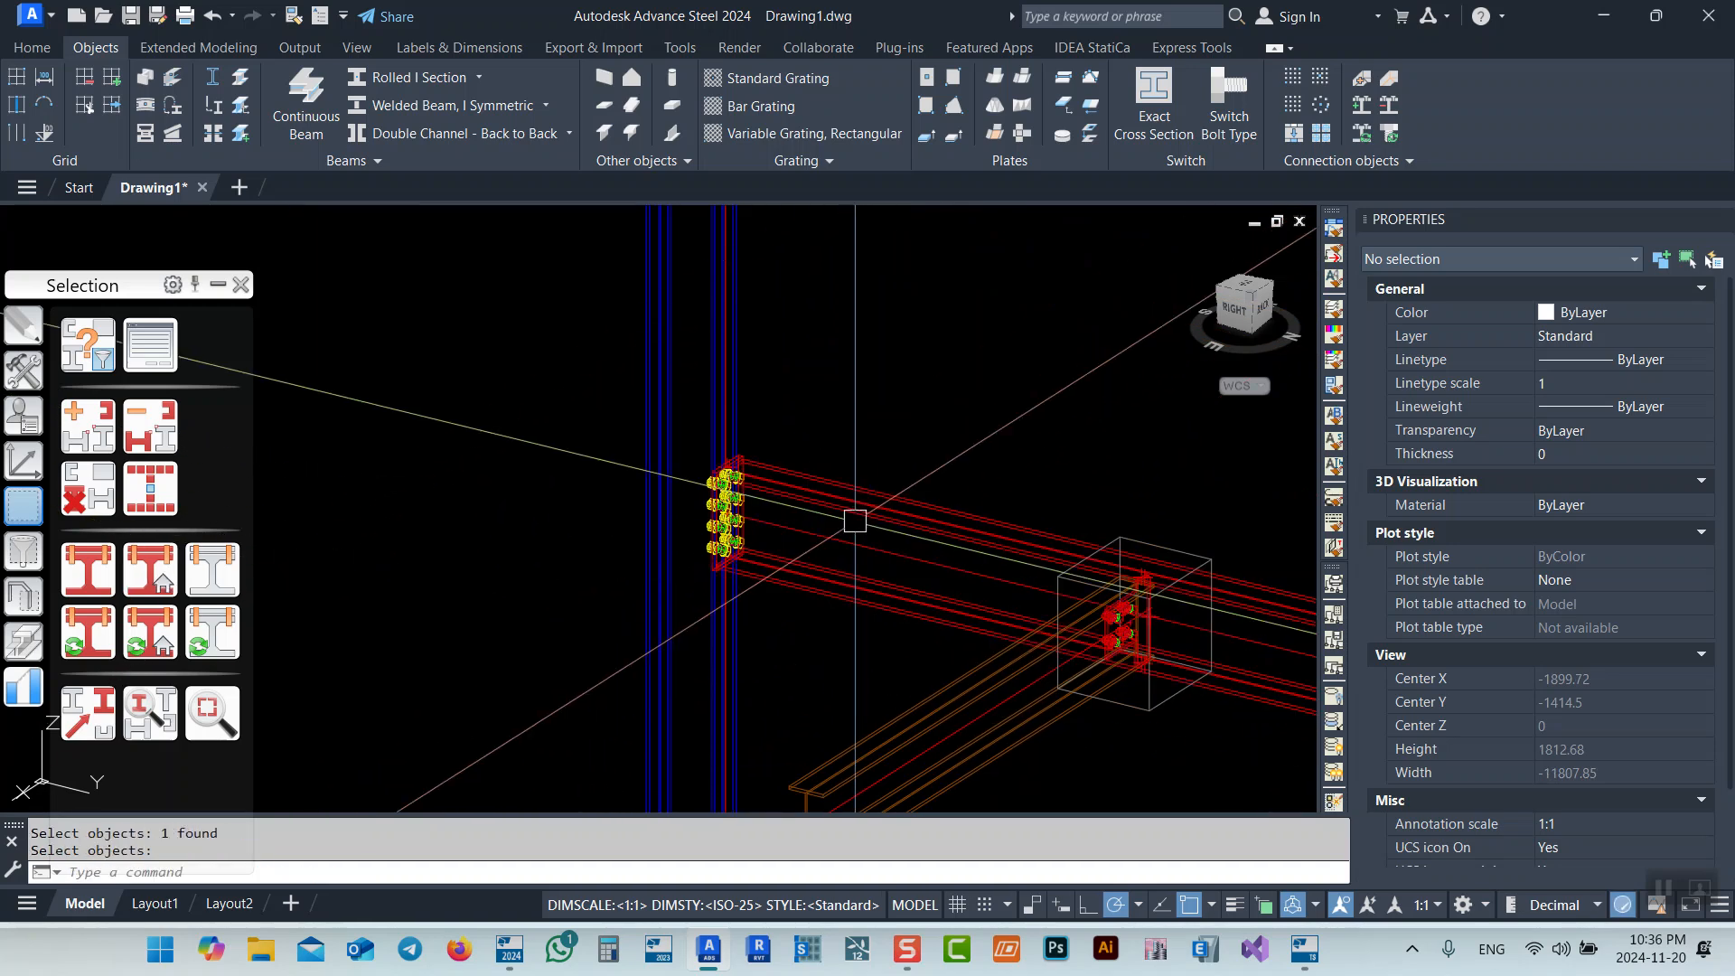
middle_drag(960, 546, 637, 419)
scroll(637, 419, down, 2)
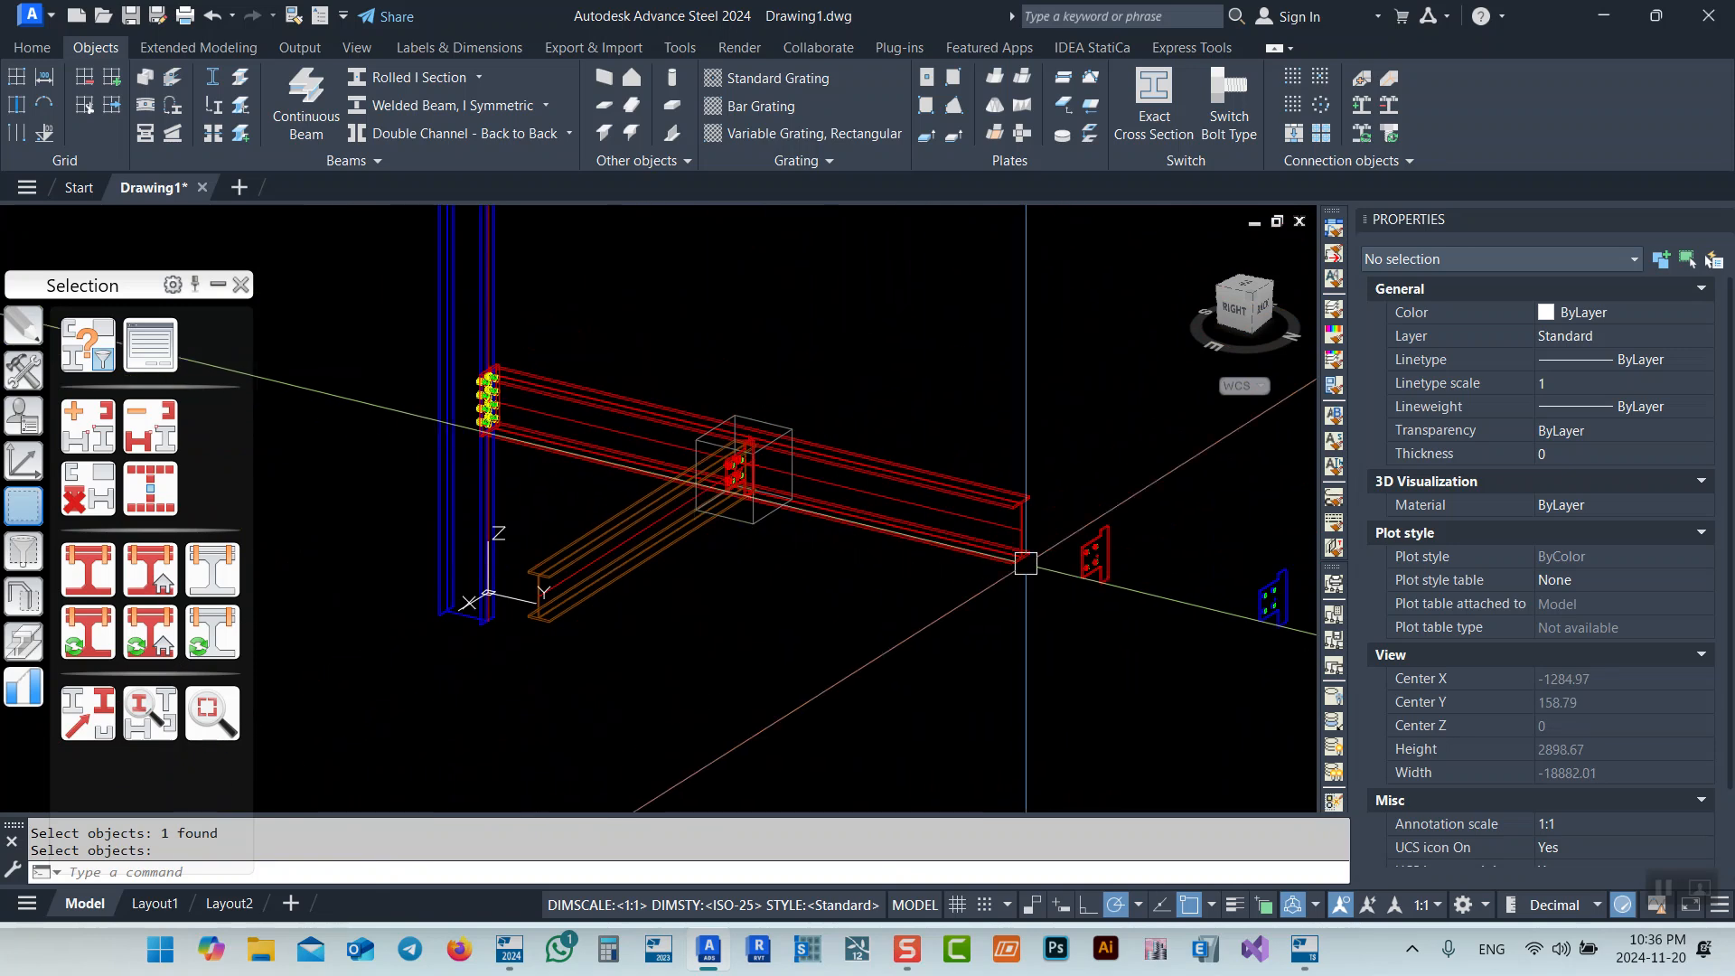
Examine the bolted end plate and column joint of the marked long beam, and clear the marked objects
scroll(560, 379, up, 10)
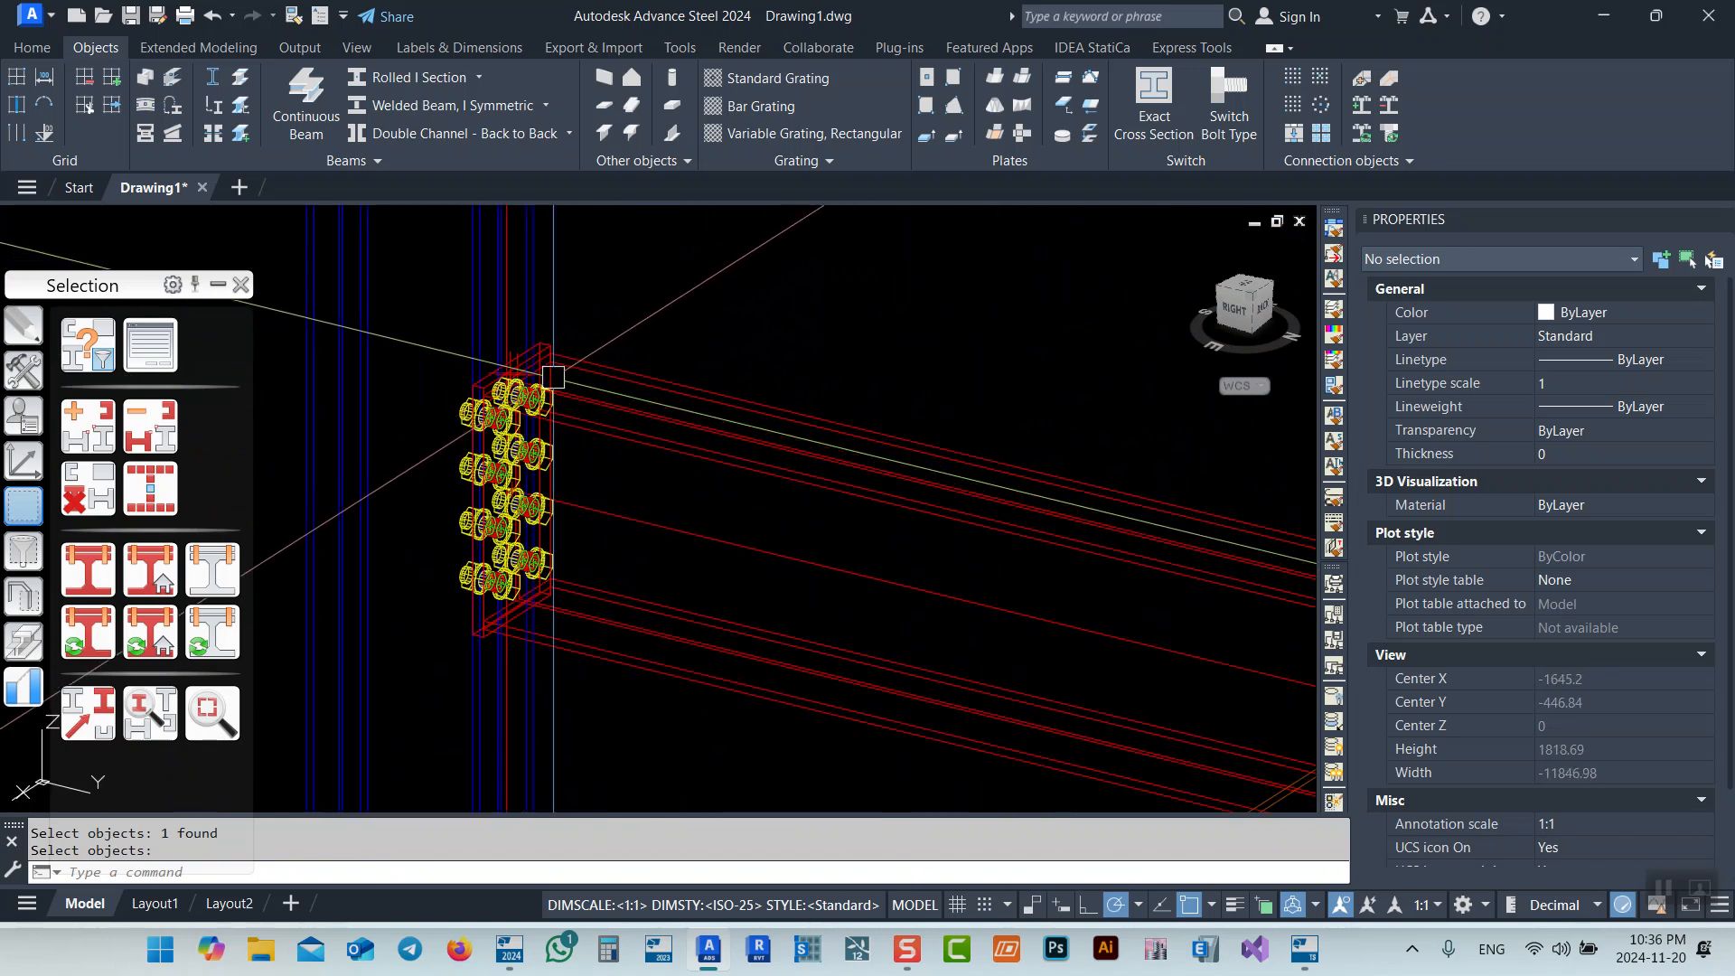
scroll(580, 375, down, 12)
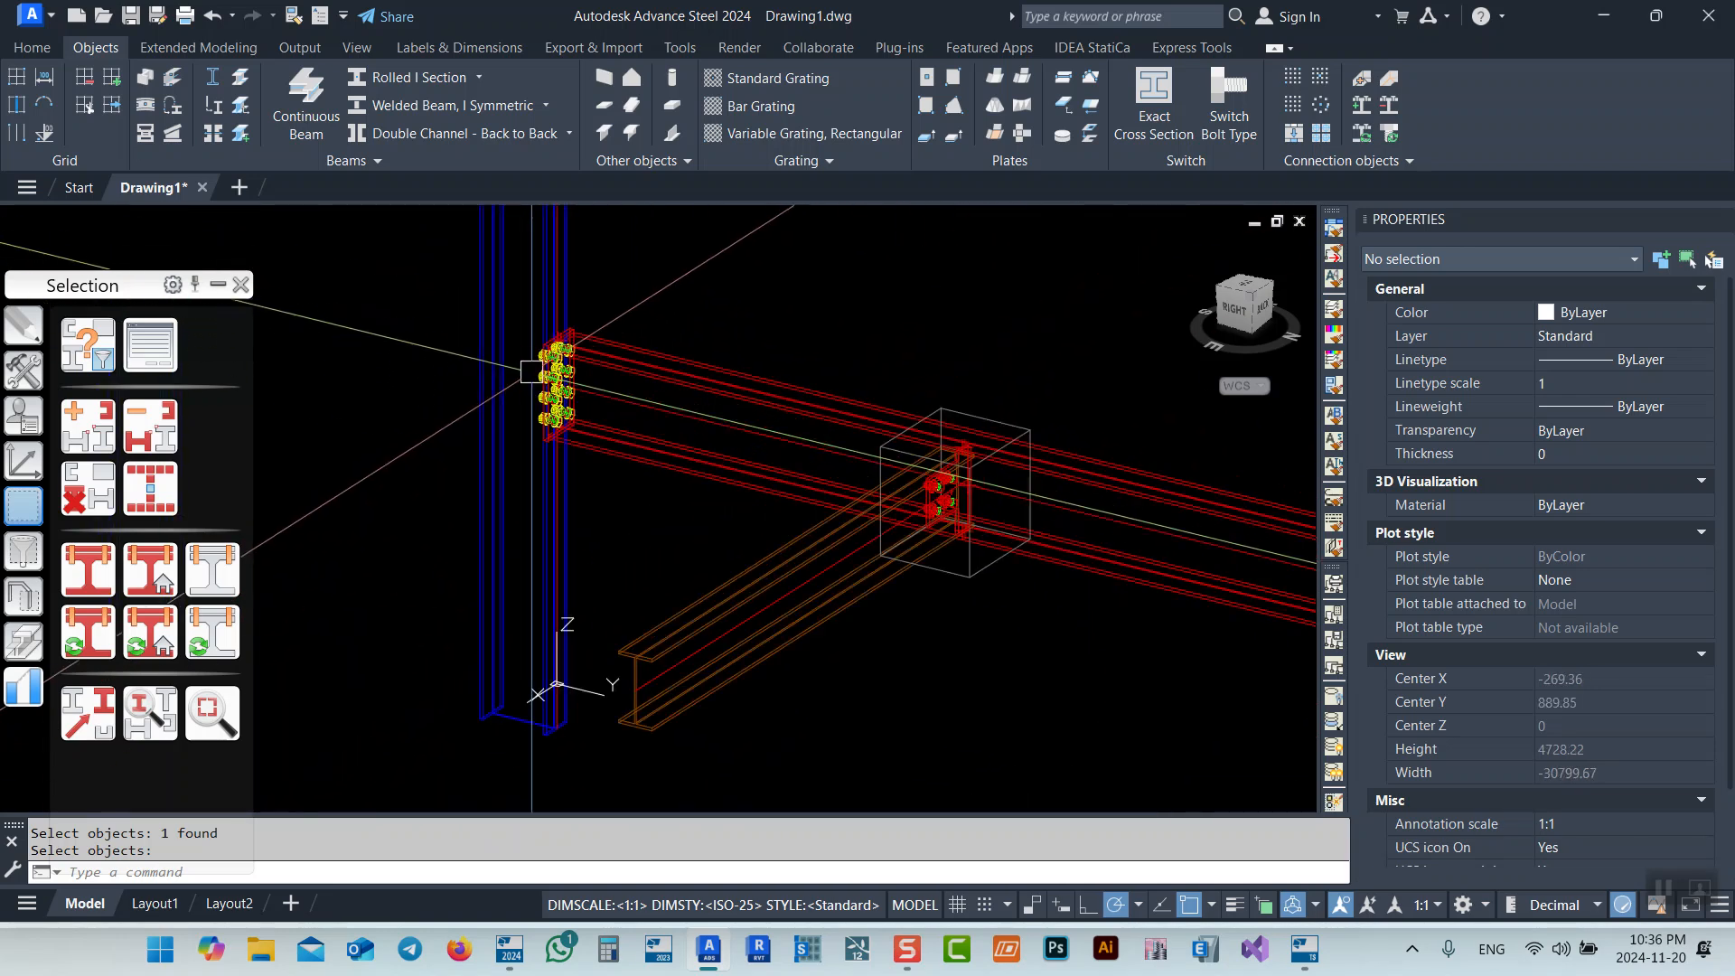
scroll(529, 374, up, 5)
scroll(719, 327, down, 7)
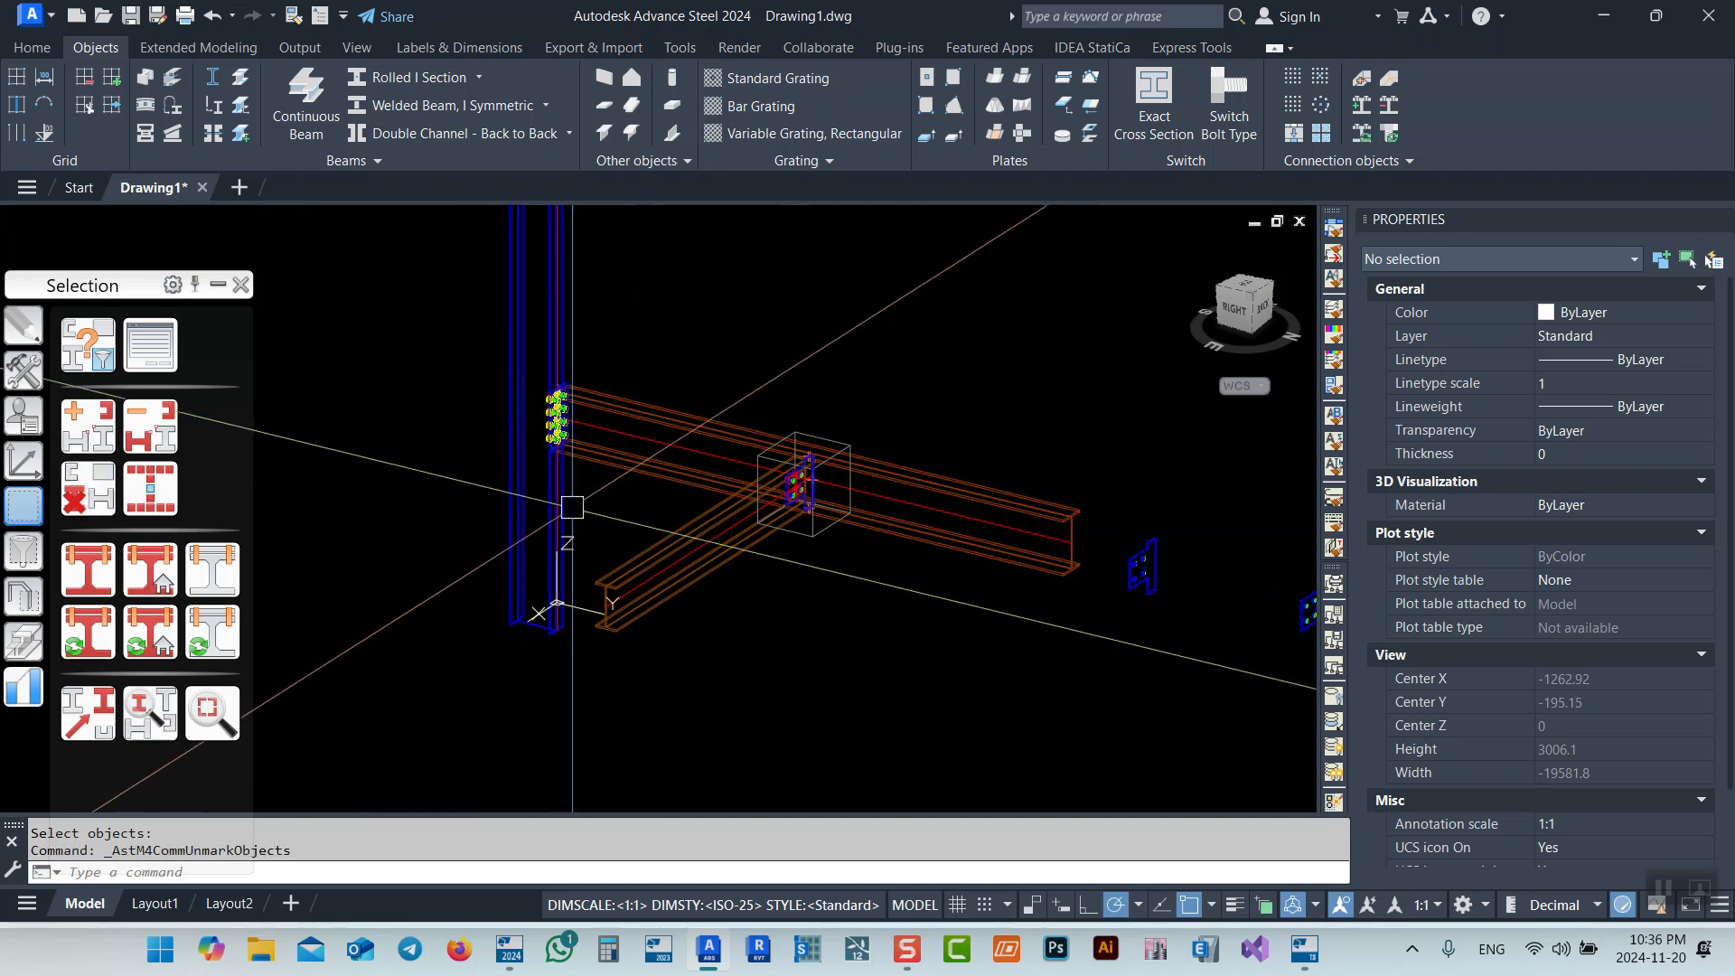
Examine the weld at the top of the beam's end plate and the copied plates from the opposite side
shift+middle_drag(625, 529, 955, 424)
scroll(608, 515, up, 7)
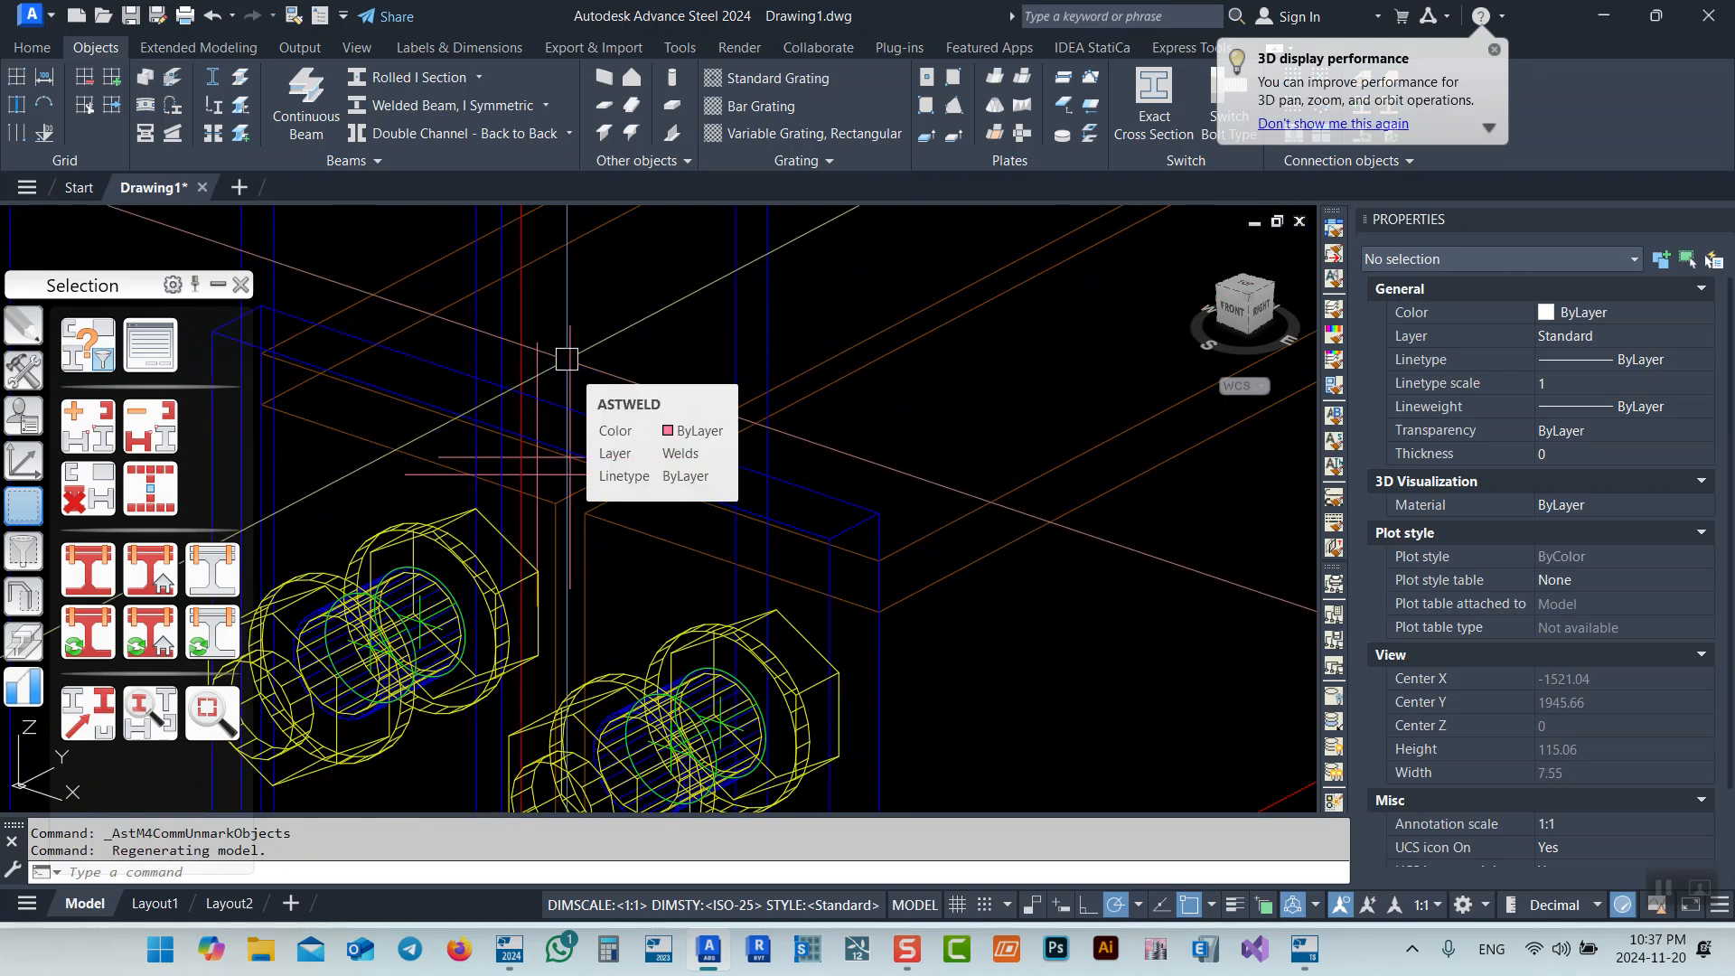
scroll(566, 359, down, 7)
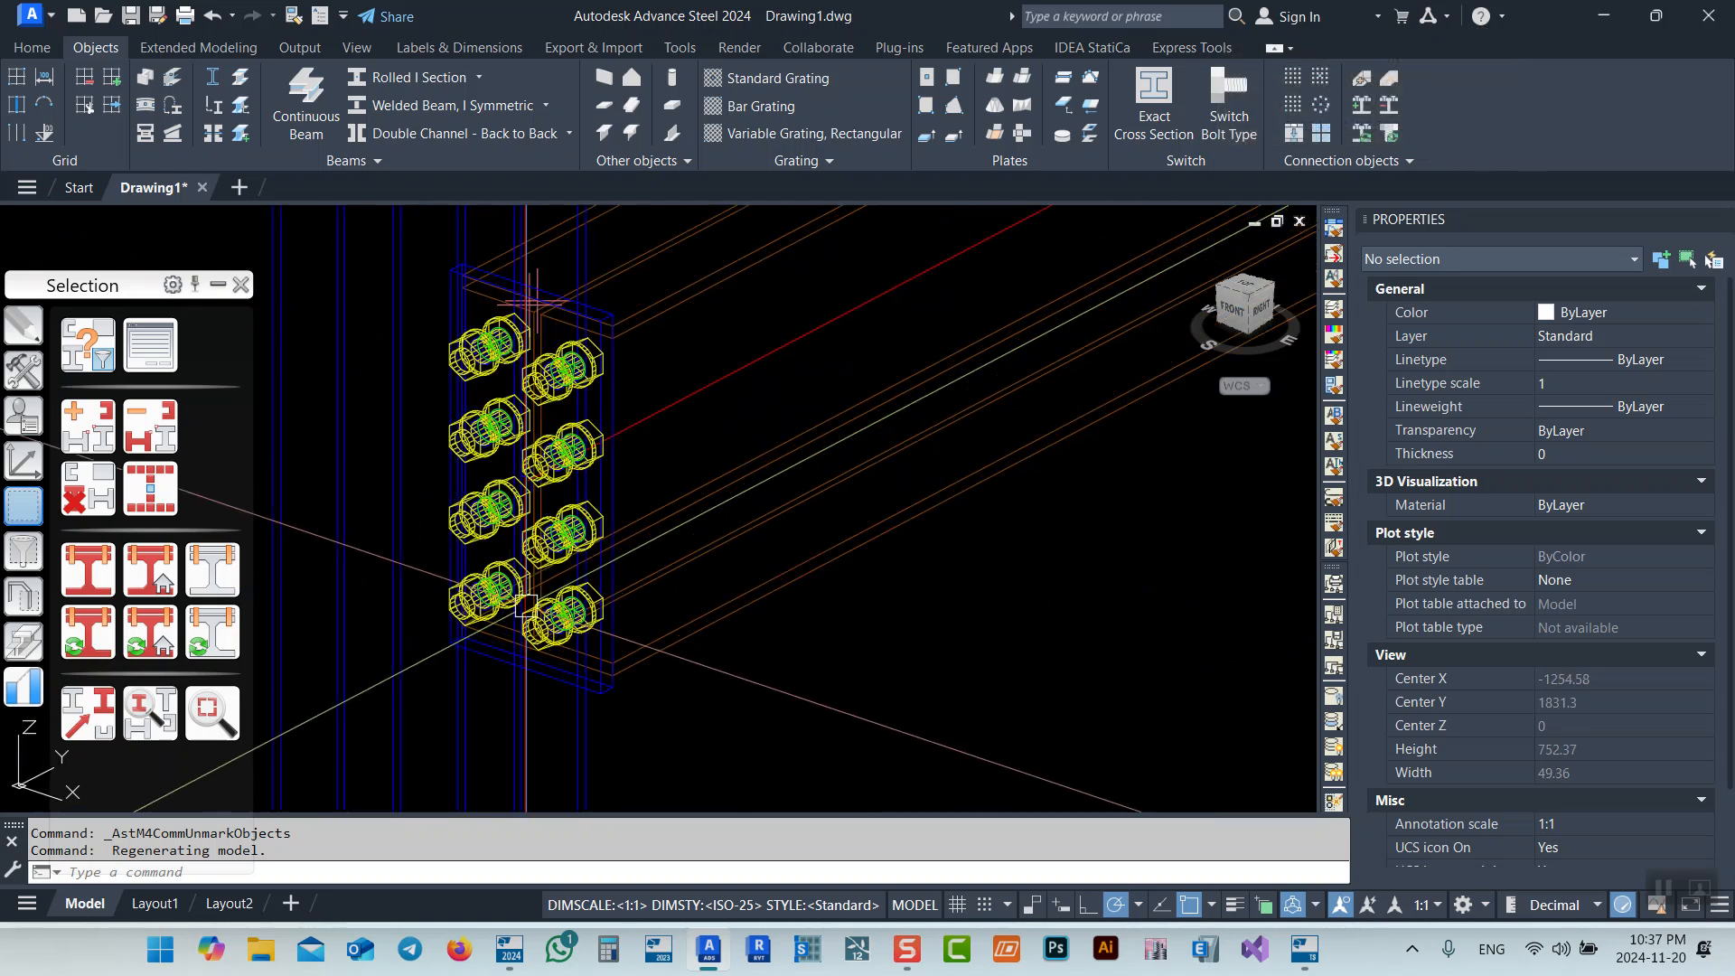
scroll(526, 610, up, 7)
scroll(545, 660, down, 12)
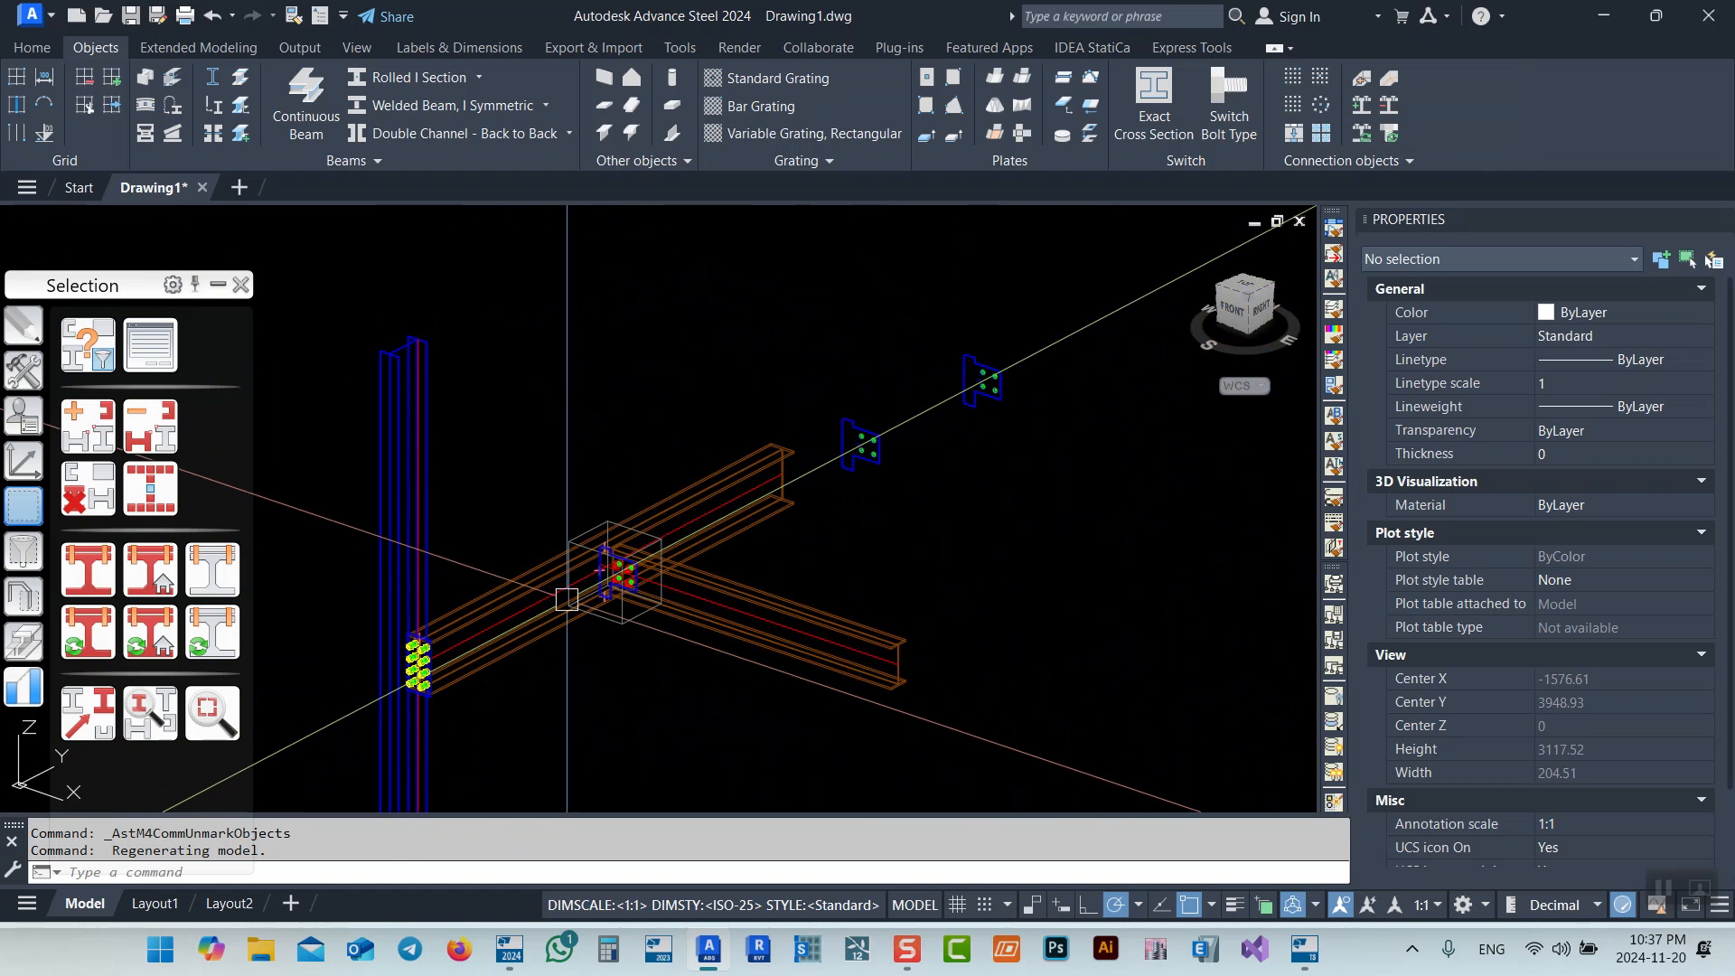
middle_drag(837, 562, 934, 495)
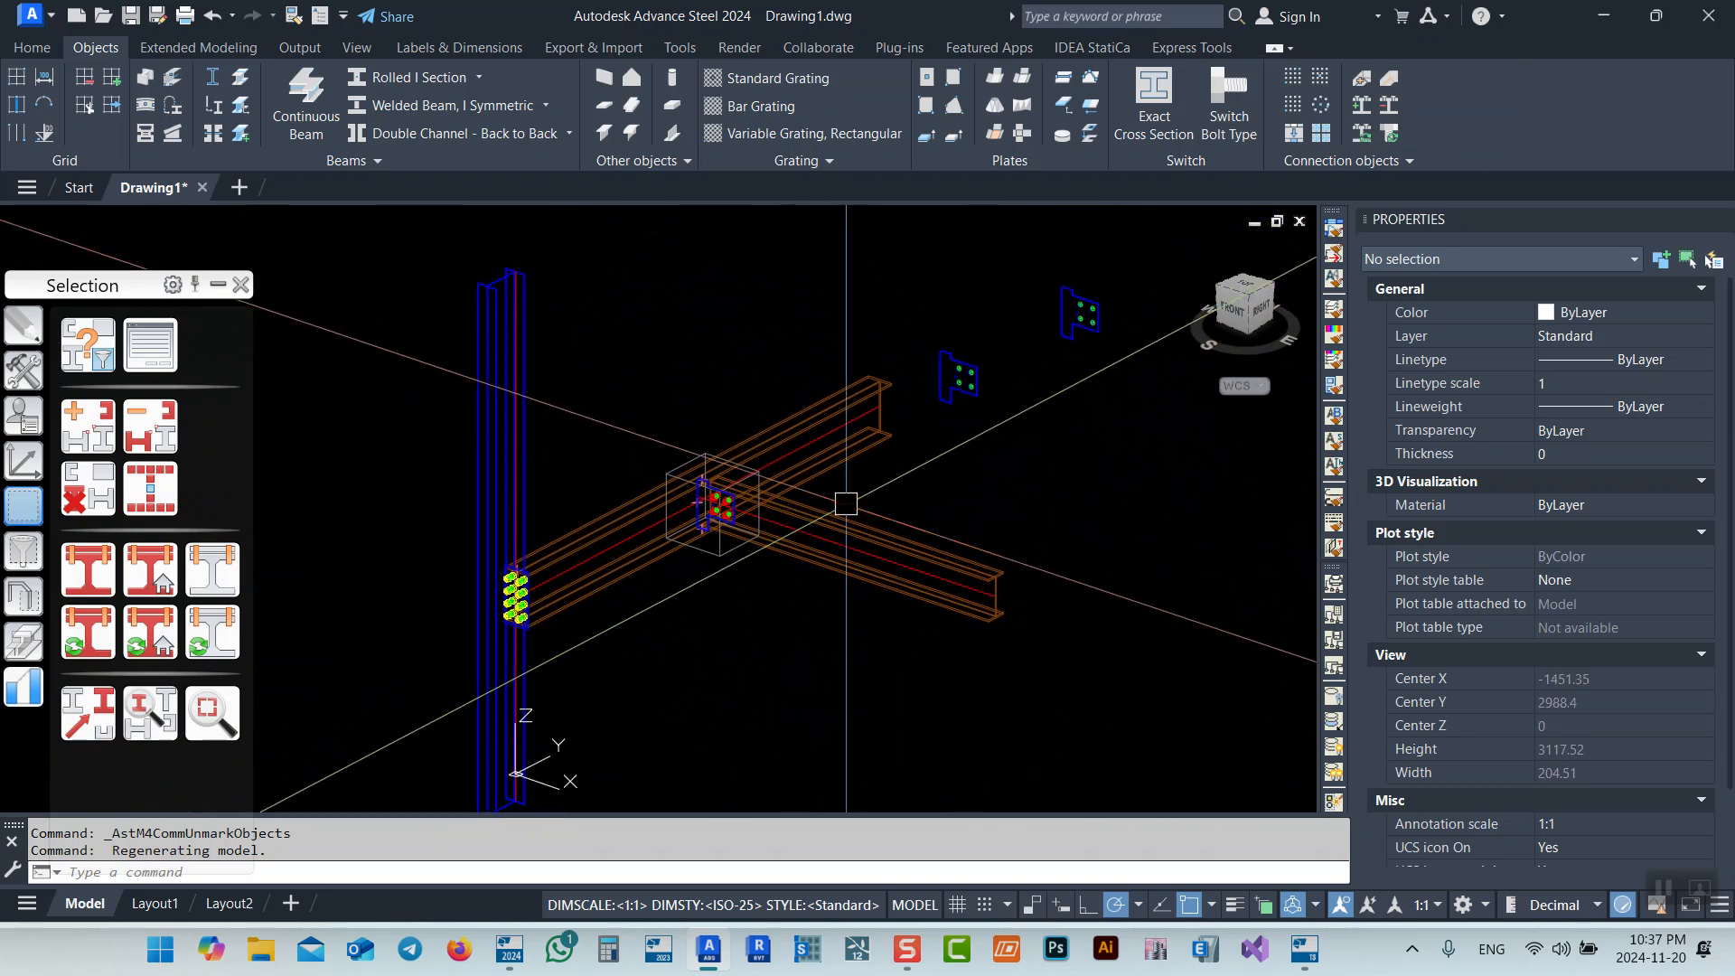
Mark the long beam's workshop-connected objects and check the nearer copied plate beyond its free end
right_click(618, 525)
scroll(954, 401, up, 2)
middle_drag(965, 390, 1006, 396)
scroll(1006, 396, up, 4)
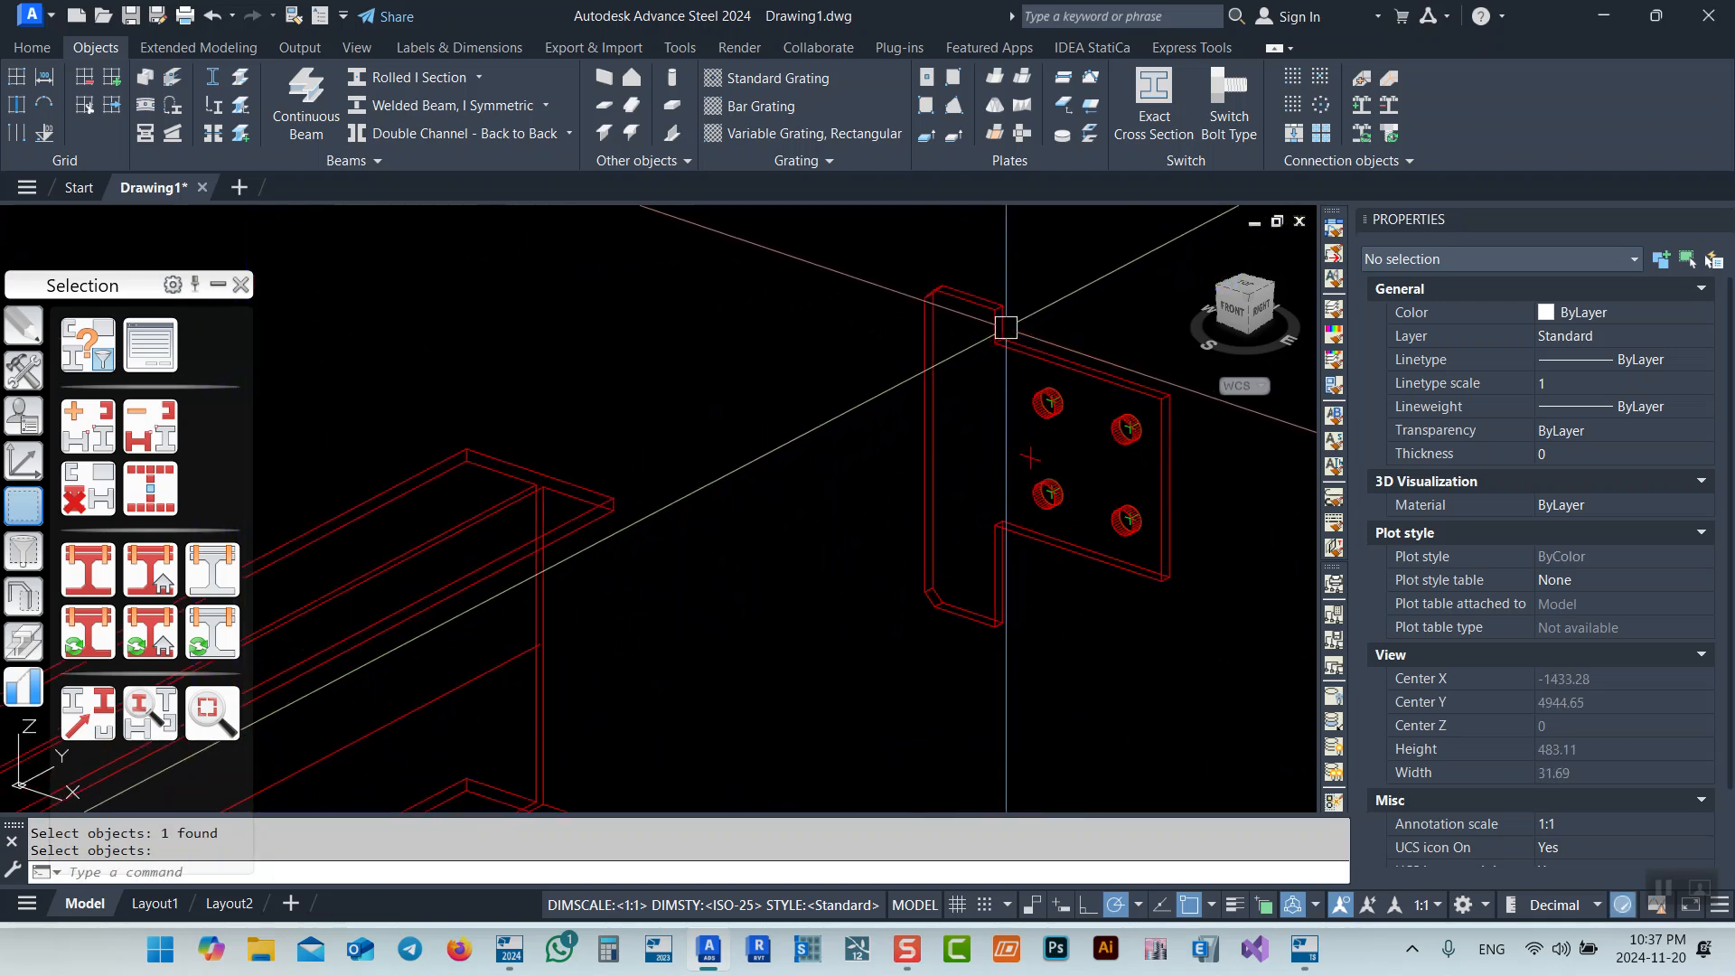
scroll(1064, 376, down, 5)
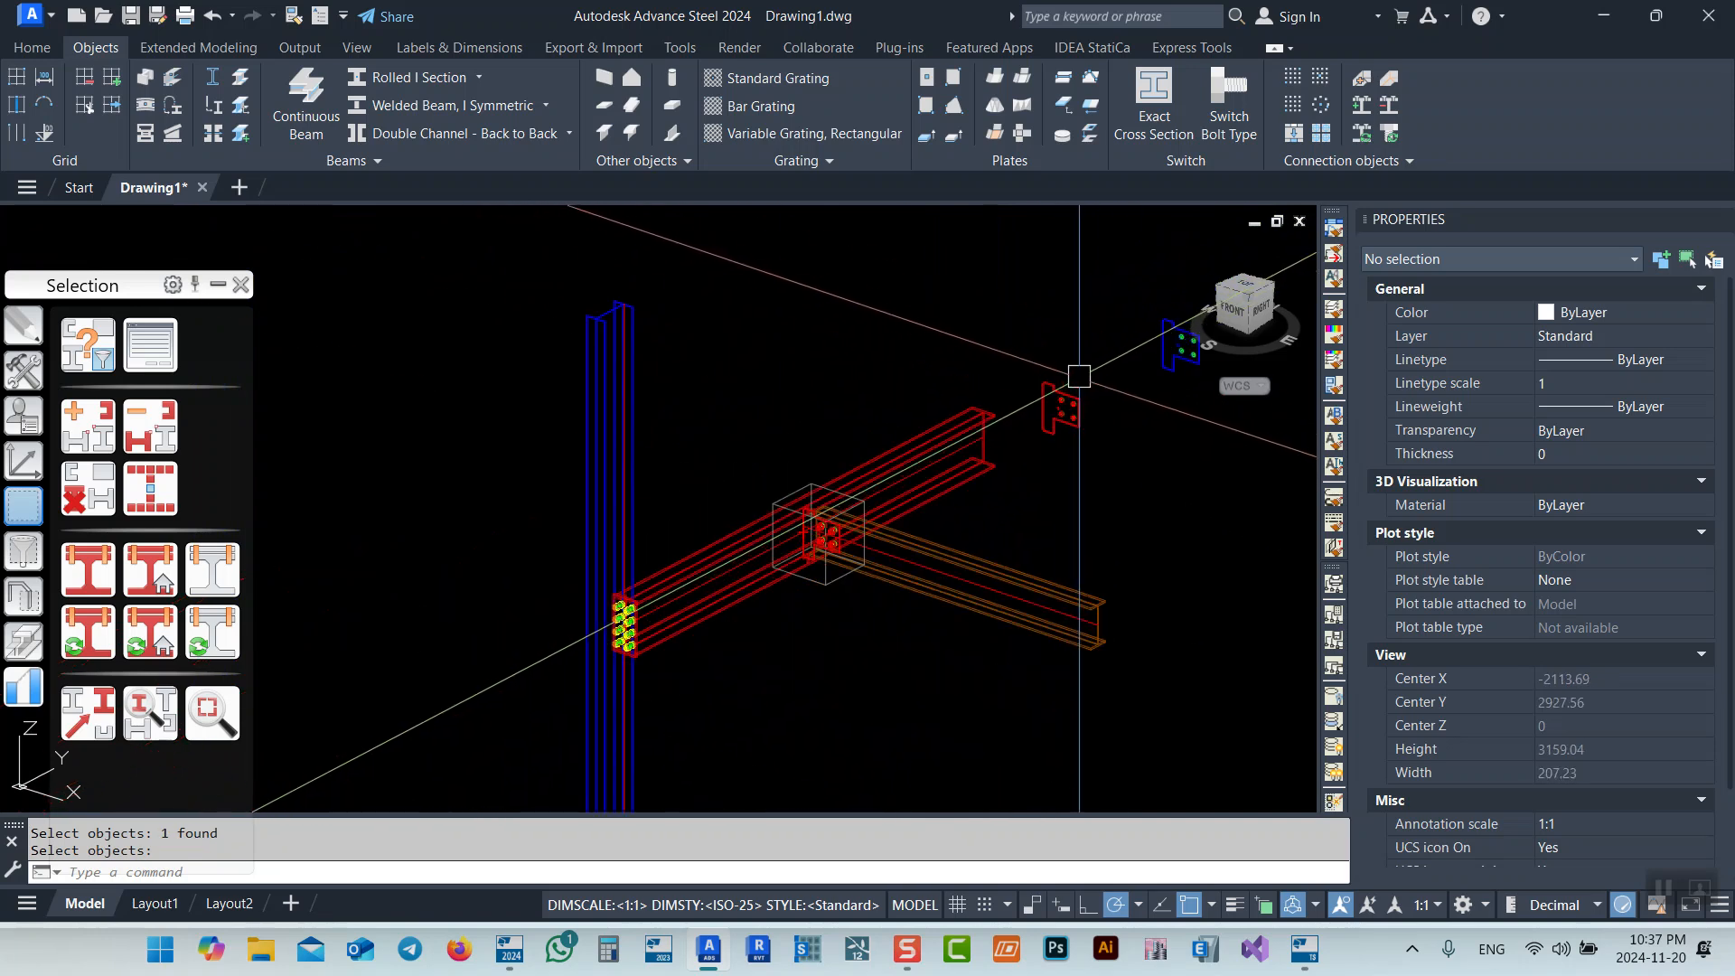
scroll(1011, 426, up, 3)
scroll(1009, 425, down, 6)
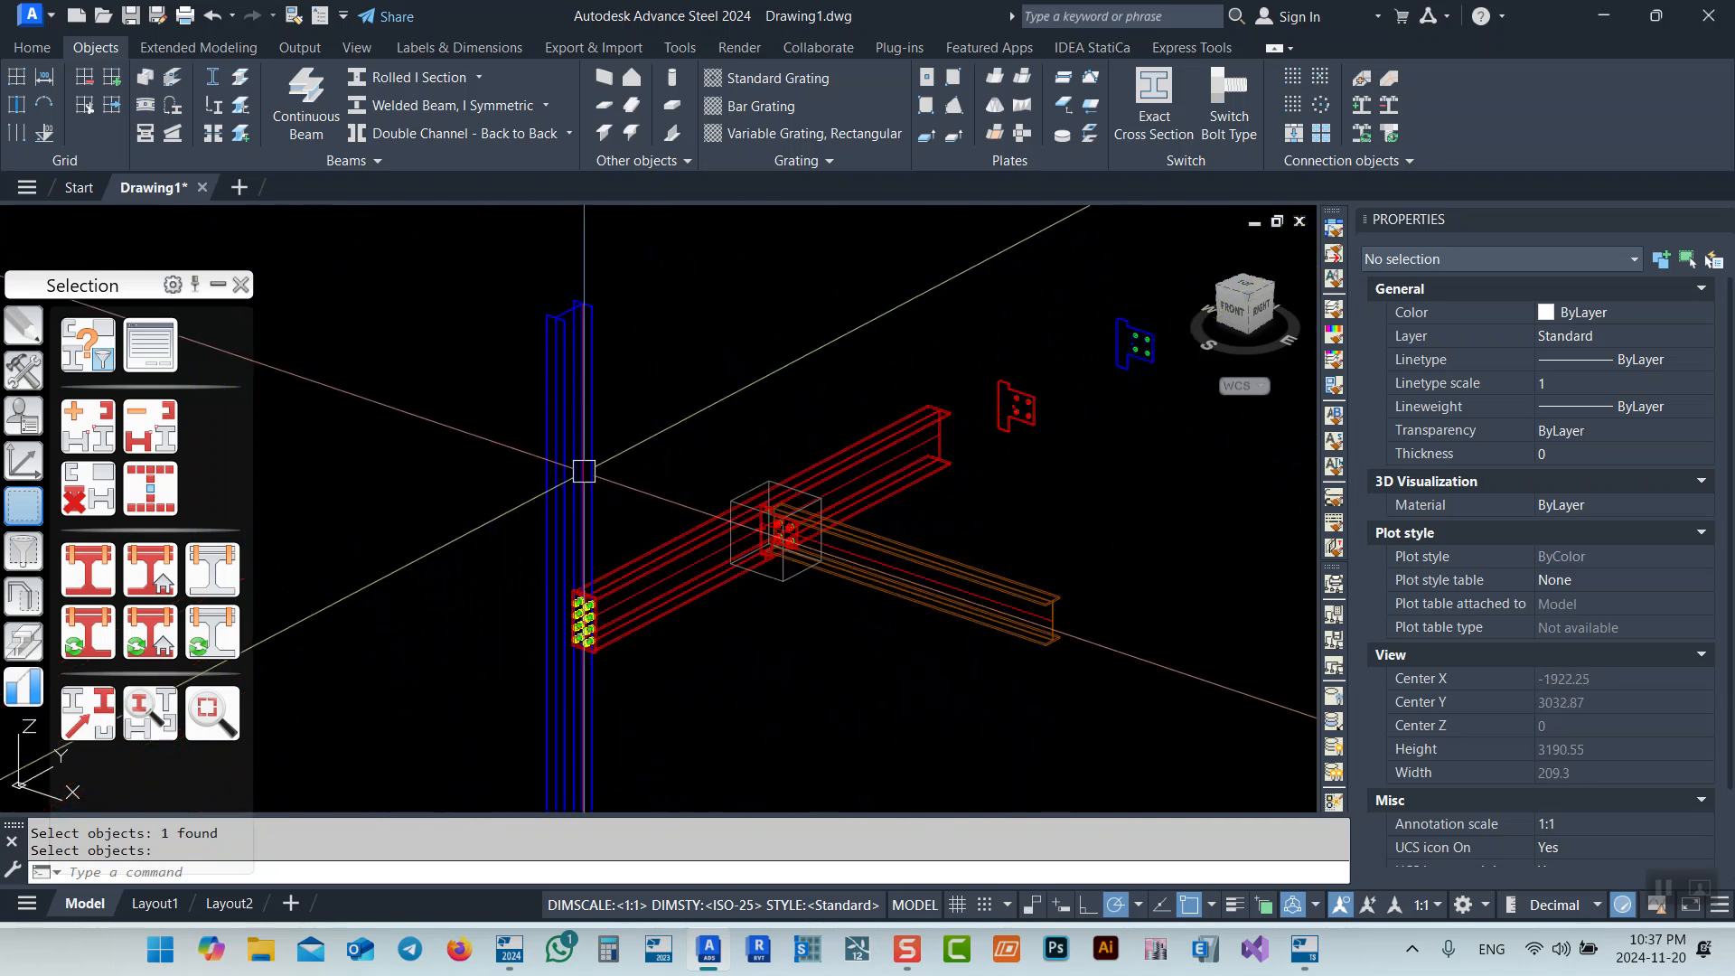
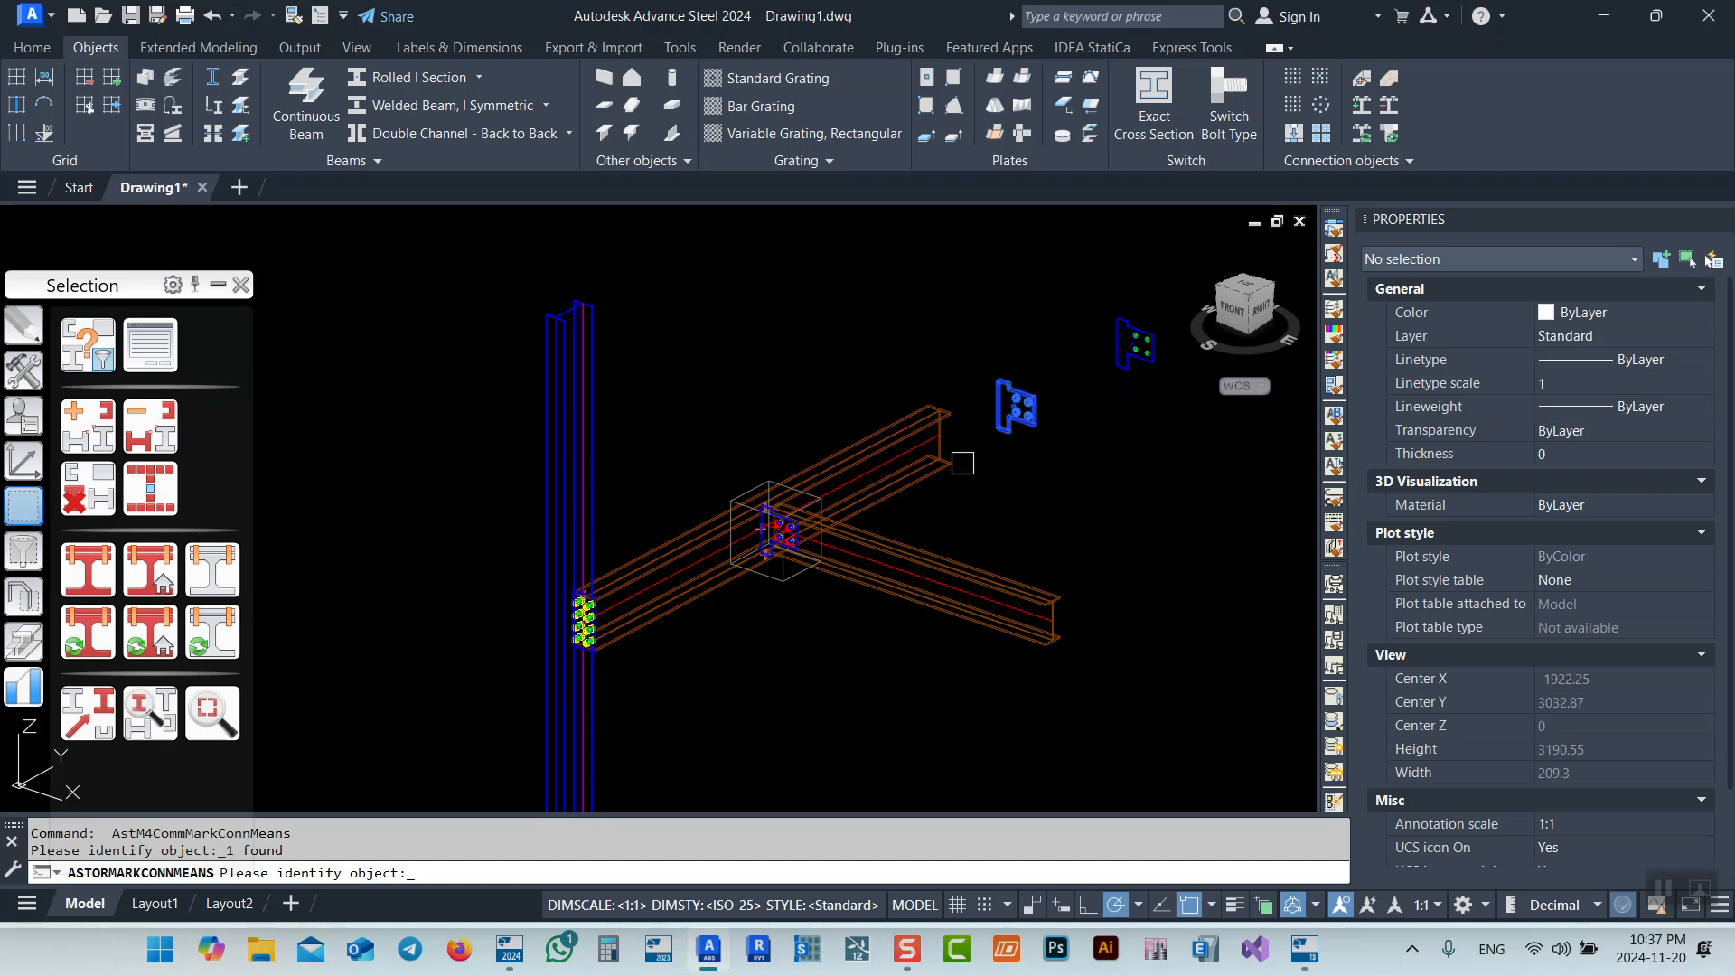
Mark the connection means of the nearer copied plate and select the marked weld
key(Return)
scroll(961, 465, up, 10)
scroll(541, 453, up, 2)
click(153, 508)
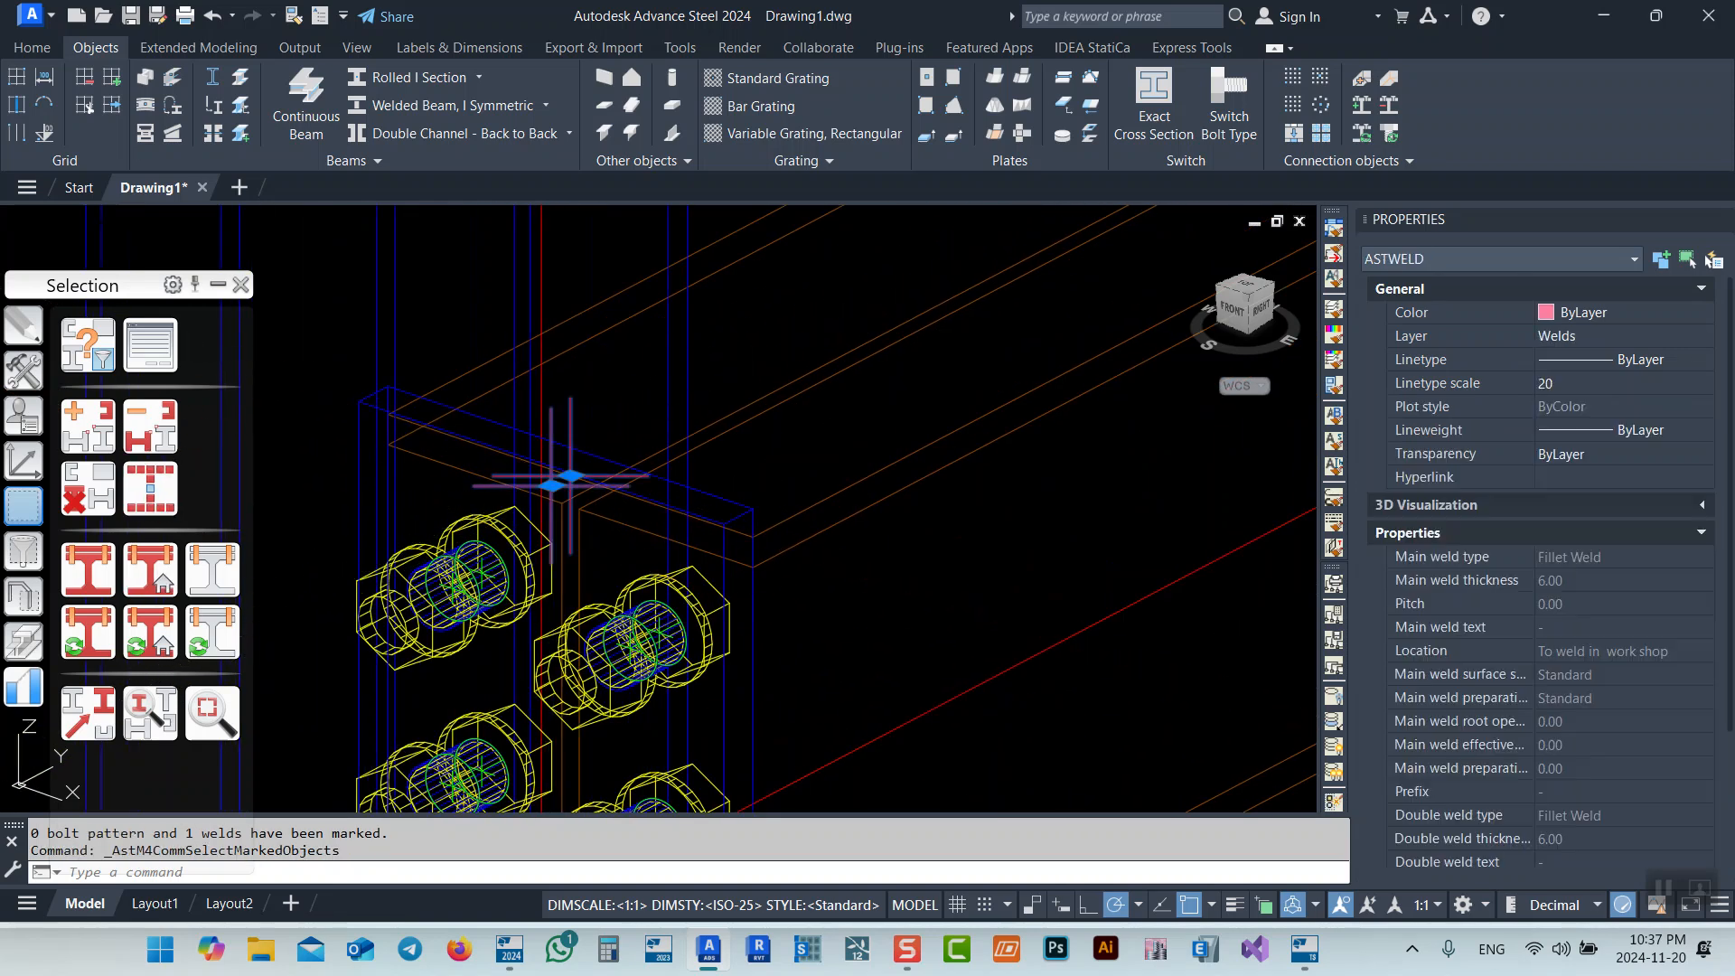
Examine where the selected weld sits on the beam's end plate relative to the long beam and the copied plates
scroll(709, 515, down, 7)
scroll(694, 499, up, 7)
scroll(705, 489, up, 3)
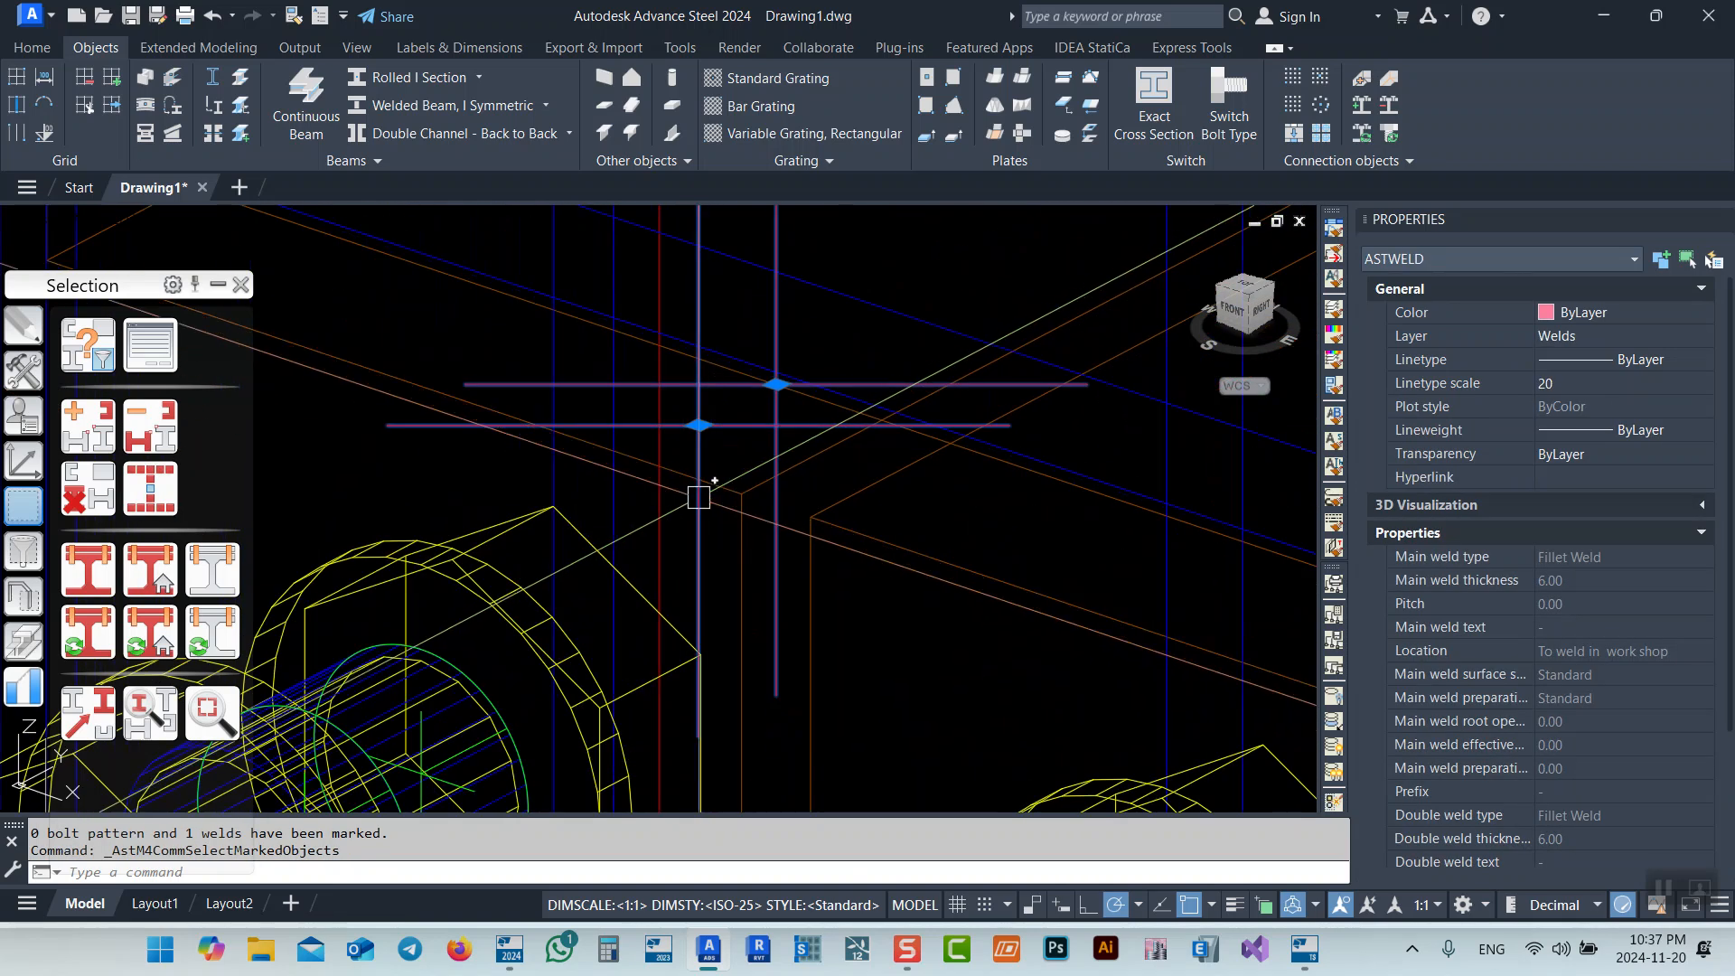
scroll(717, 488, down, 10)
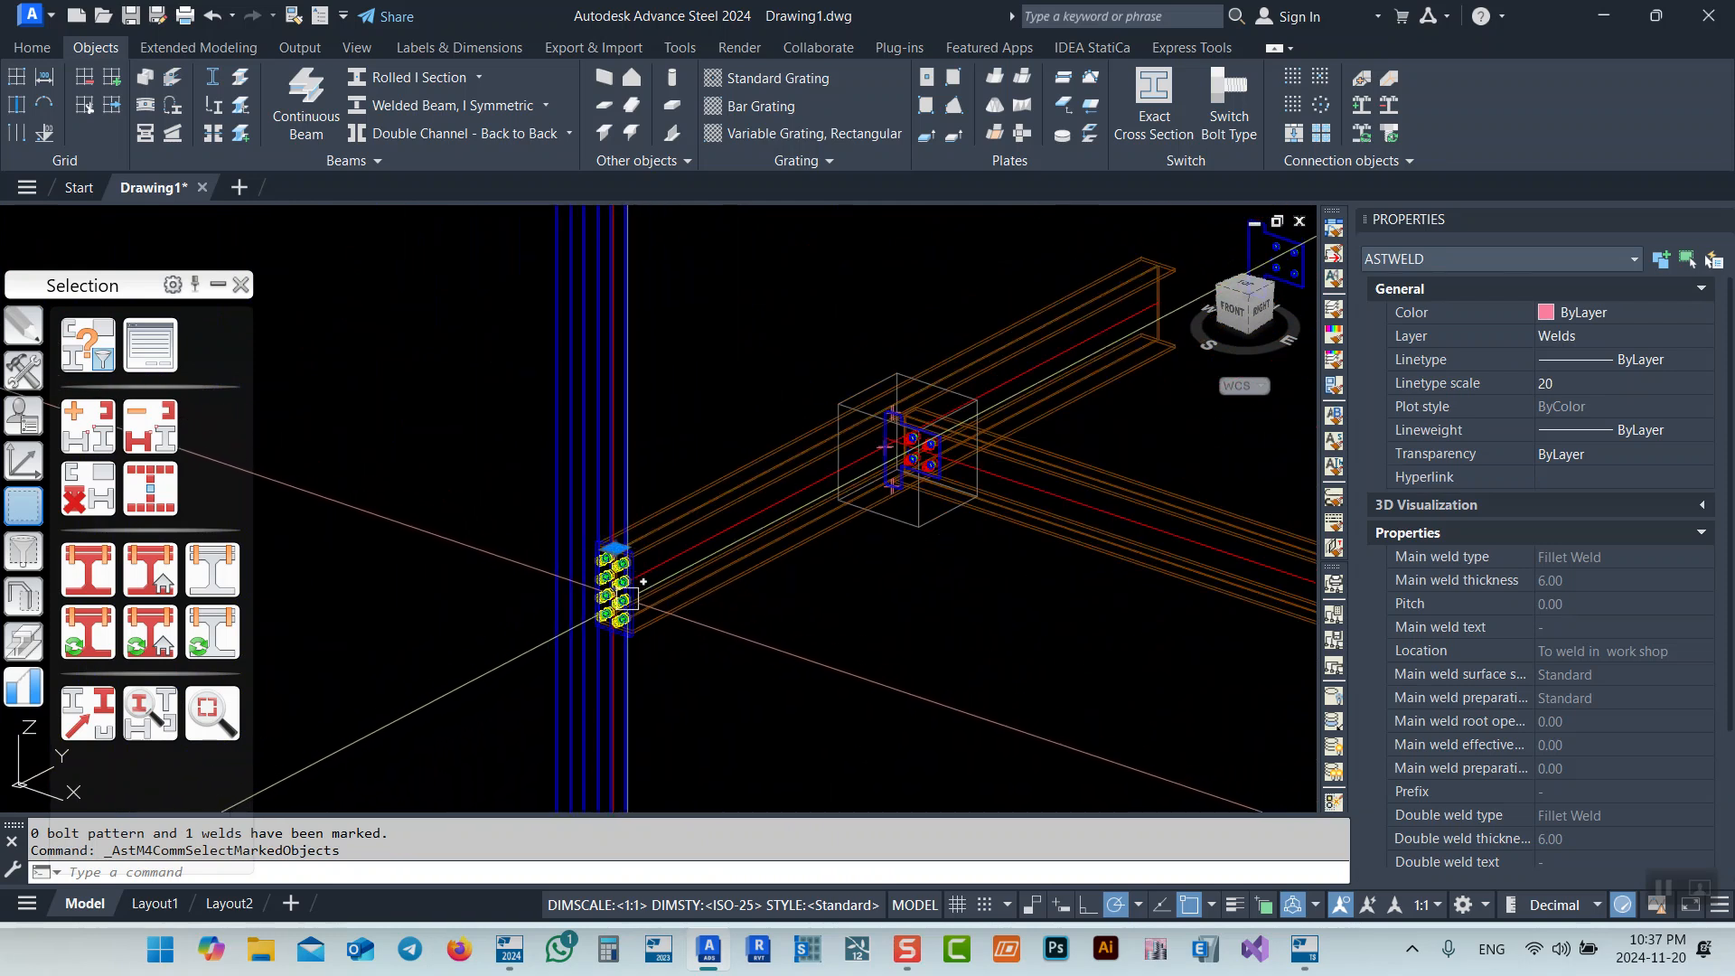
scroll(632, 586, up, 3)
scroll(879, 482, down, 3)
scroll(619, 554, up, 3)
scroll(619, 554, down, 3)
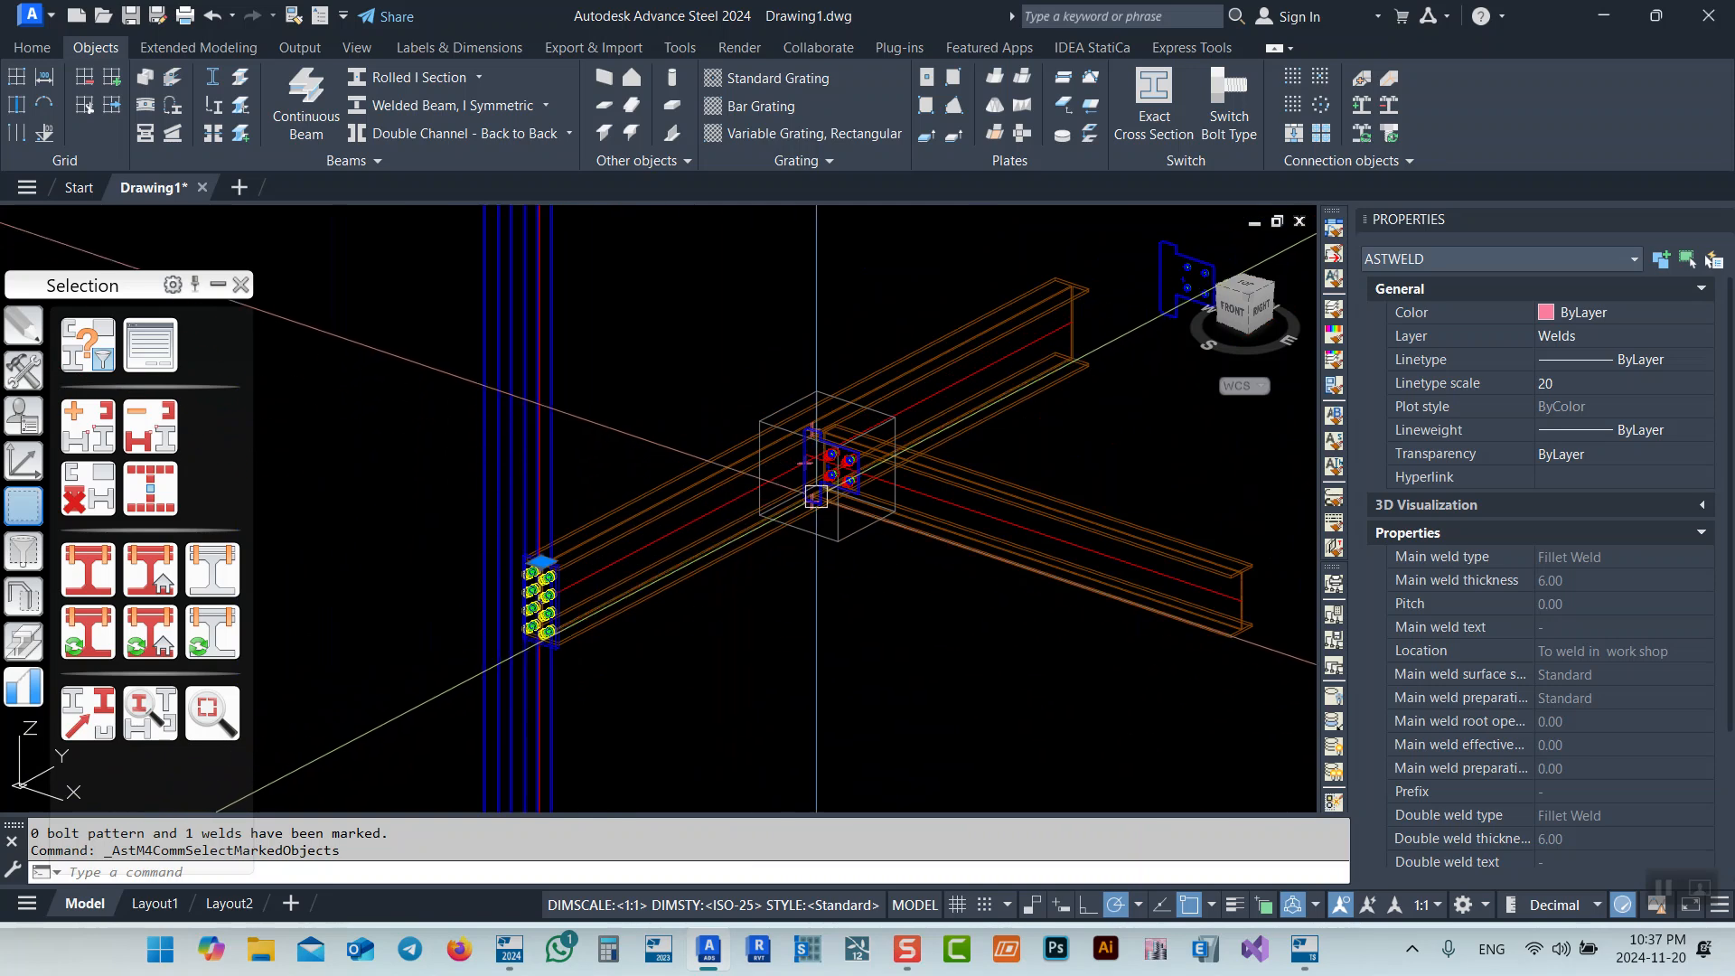
middle_drag(794, 506, 756, 512)
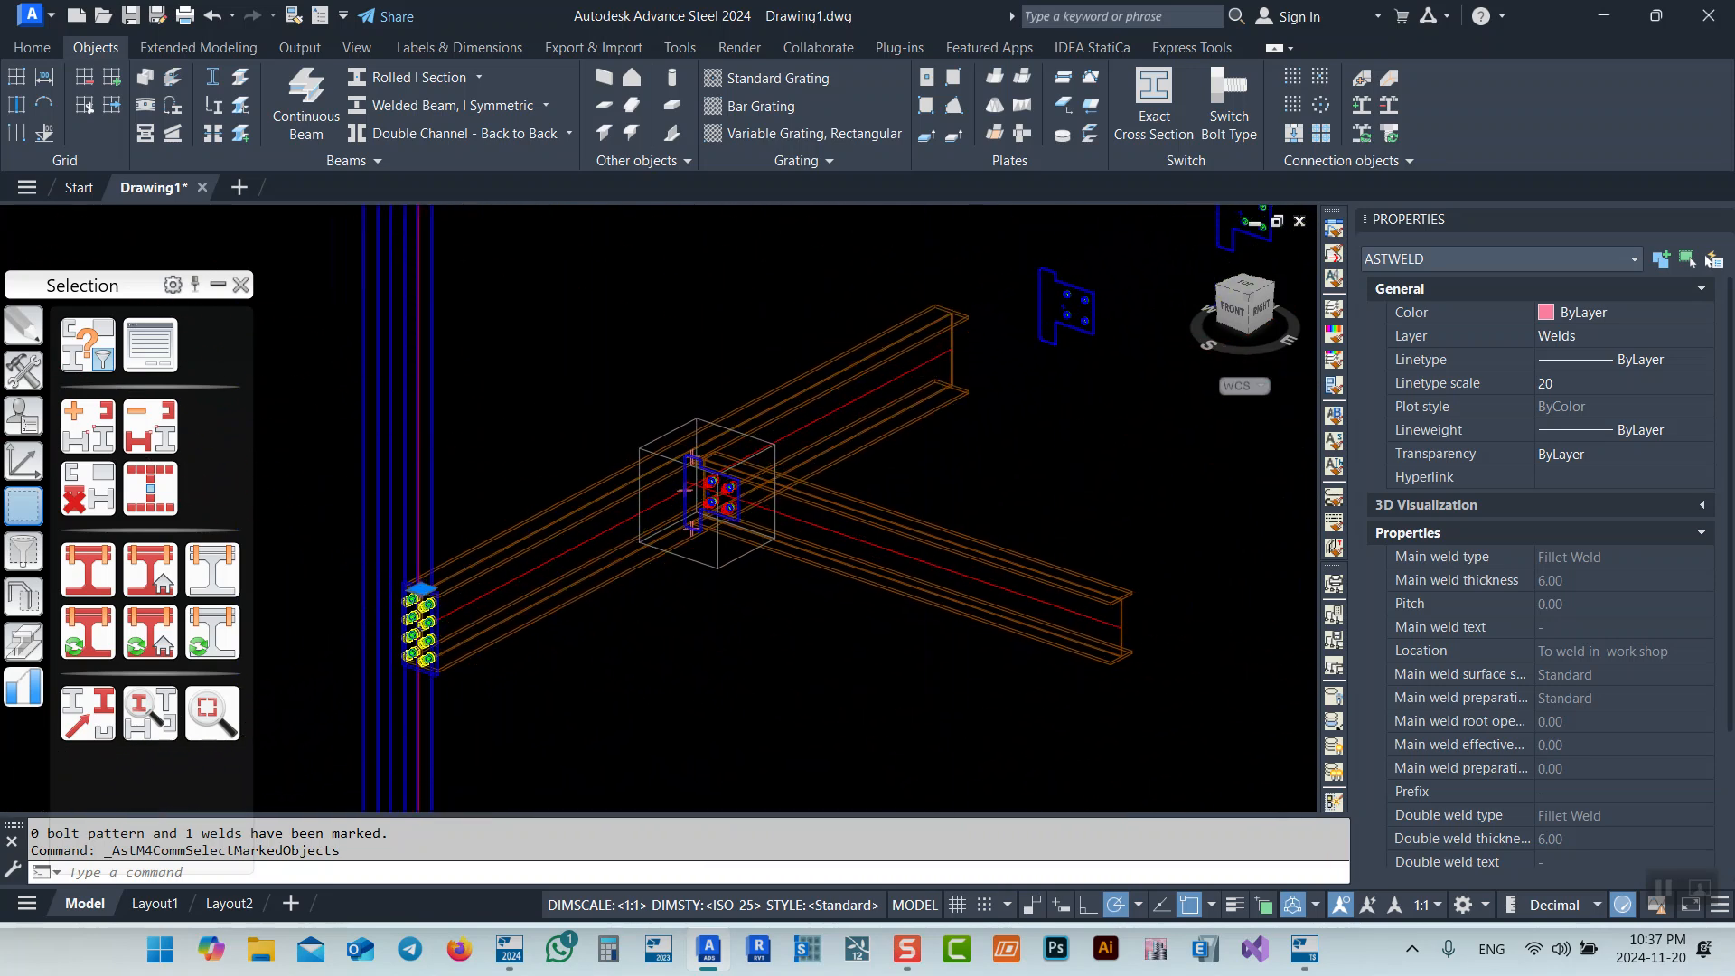
Delete the selected weld at the top of the beam's end plate and clear the marked objects
scroll(613, 395, up, 5)
key(Delete)
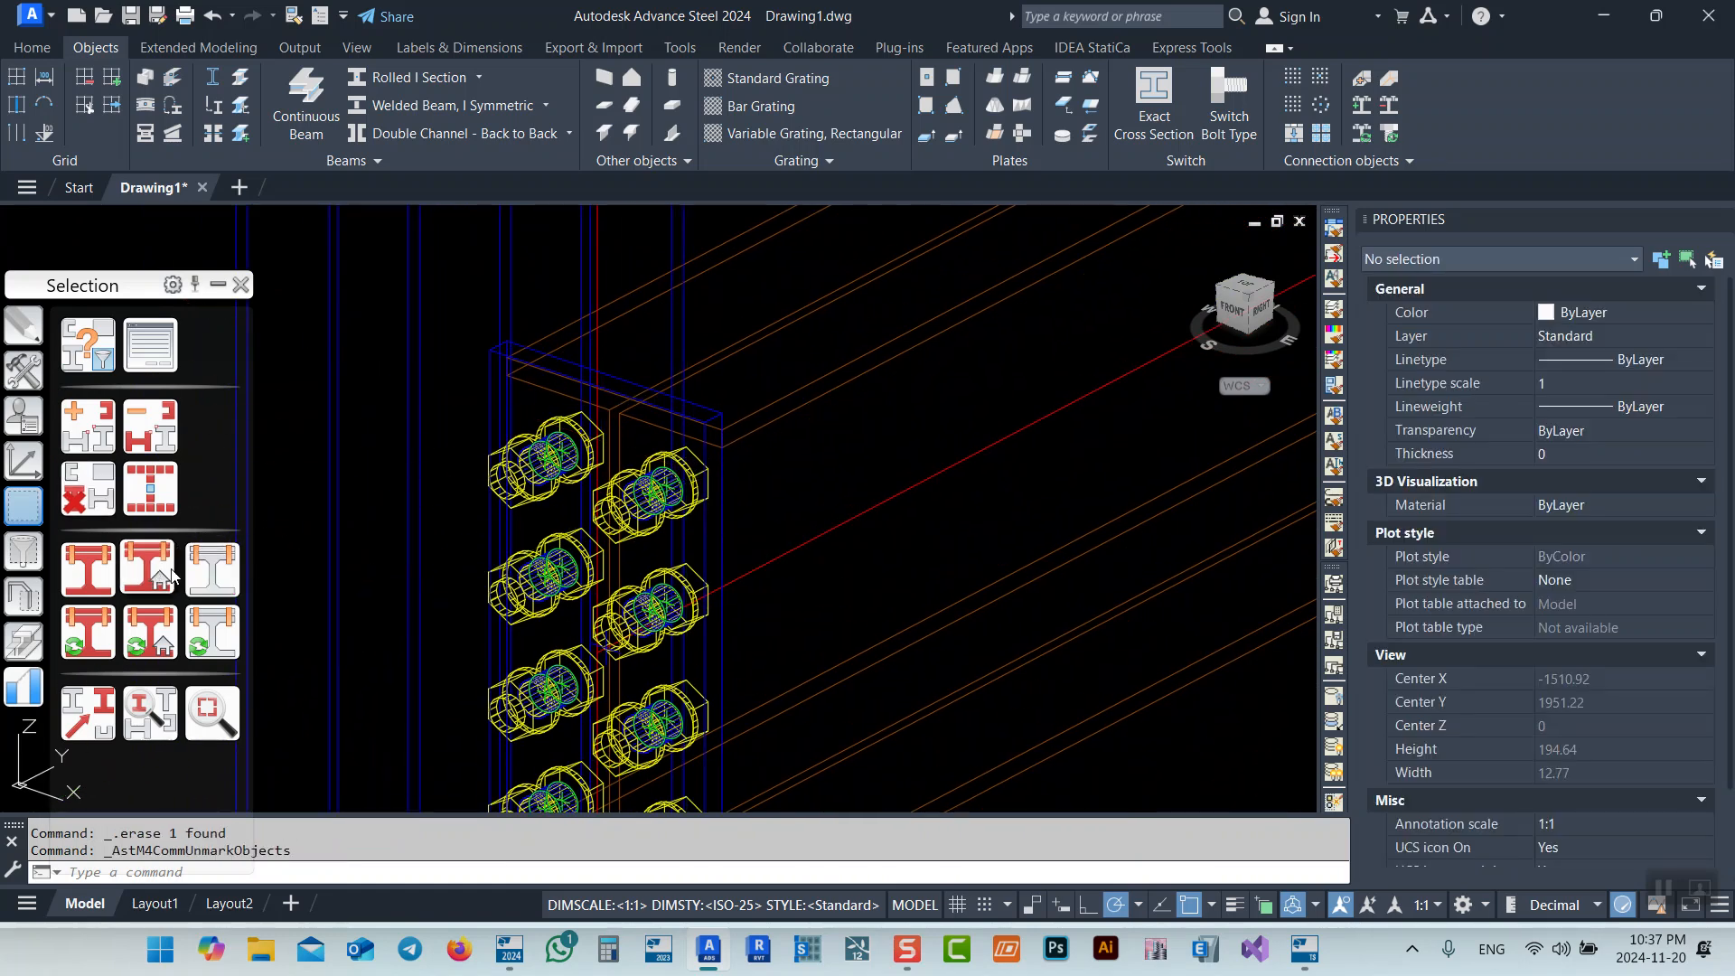
scroll(541, 502, down, 3)
Mark the long beam's workshop-connected objects without the weld and check its end plate
key(Return)
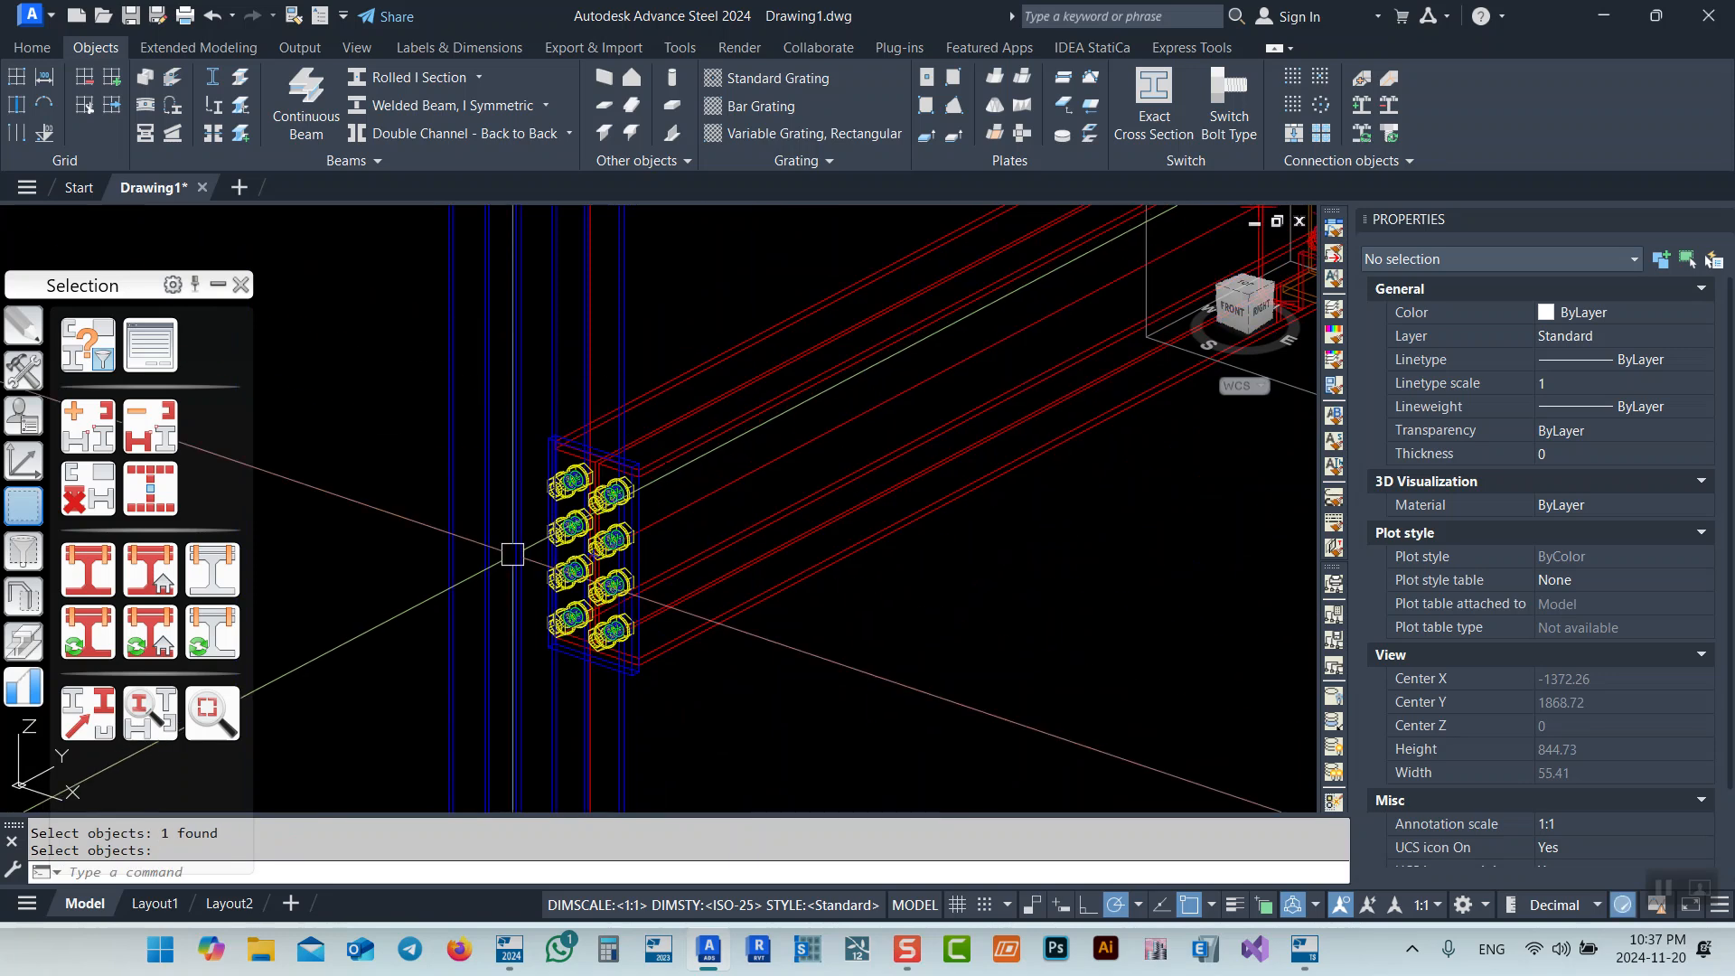
scroll(656, 550, down, 4)
scroll(542, 575, up, 10)
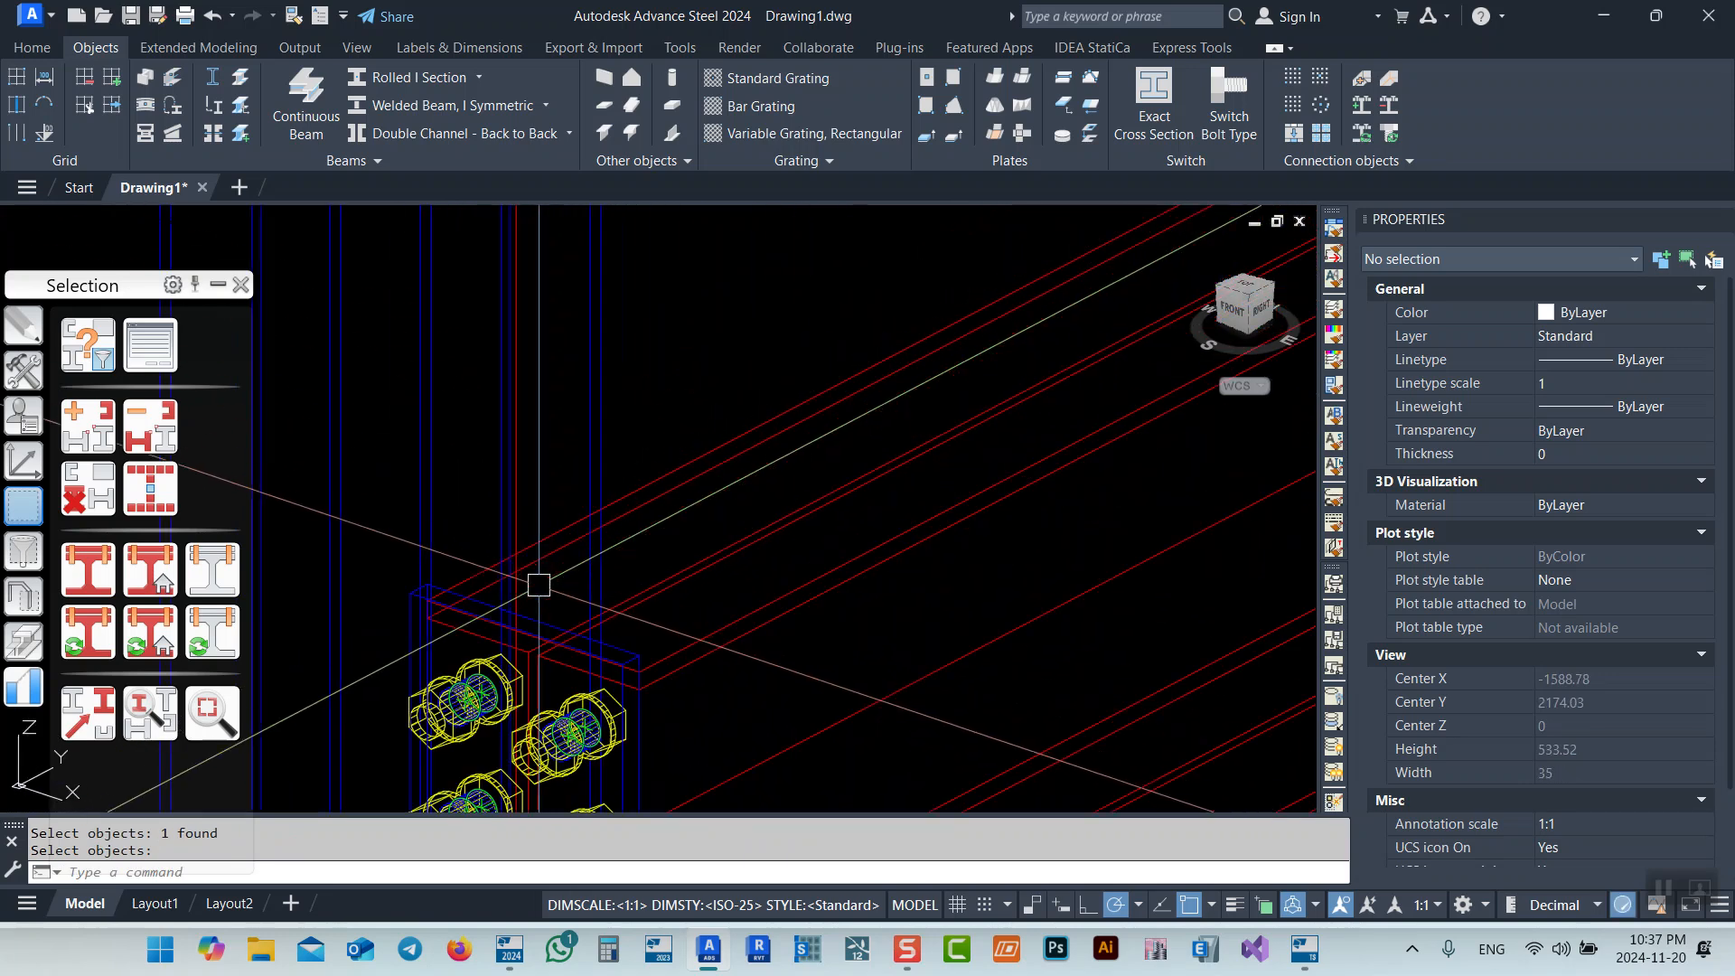
scroll(676, 425, down, 12)
shift+middle_drag(783, 469, 252, 259)
Apply the Conceptual visual style and examine the marked long beam, its end plate and the copied plates
click(181, 222)
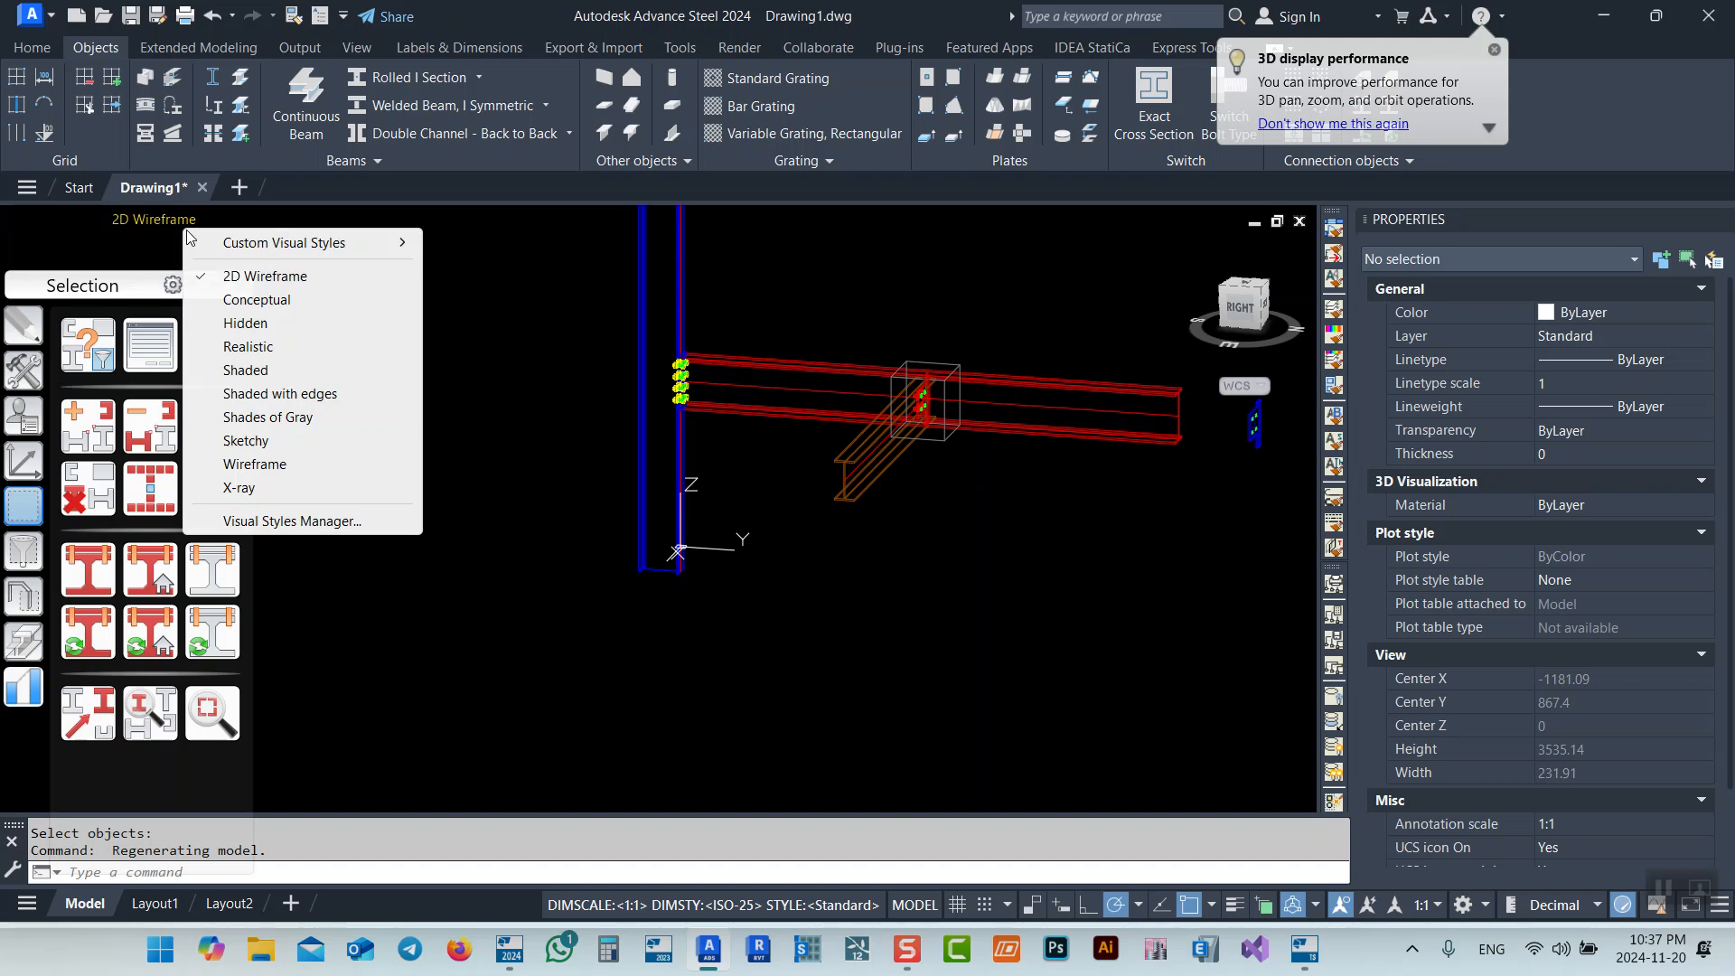
click(256, 299)
shift+middle_drag(785, 396, 710, 445)
scroll(754, 330, up, 5)
scroll(712, 312, down, 6)
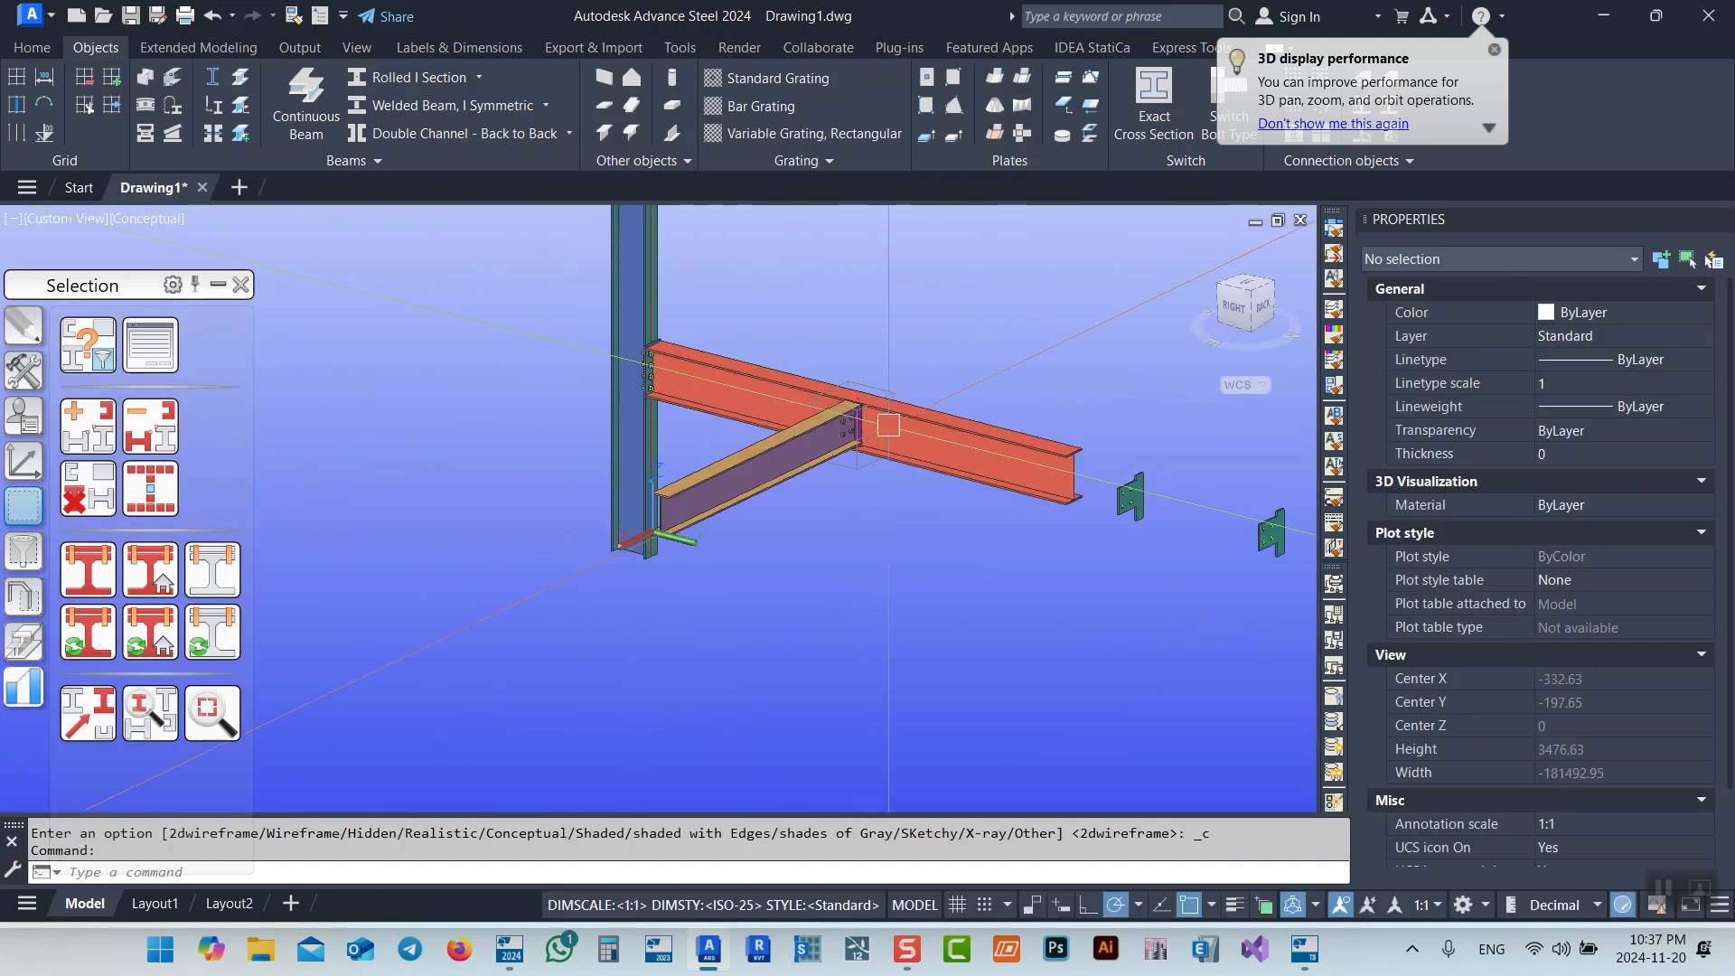
scroll(927, 430, up, 6)
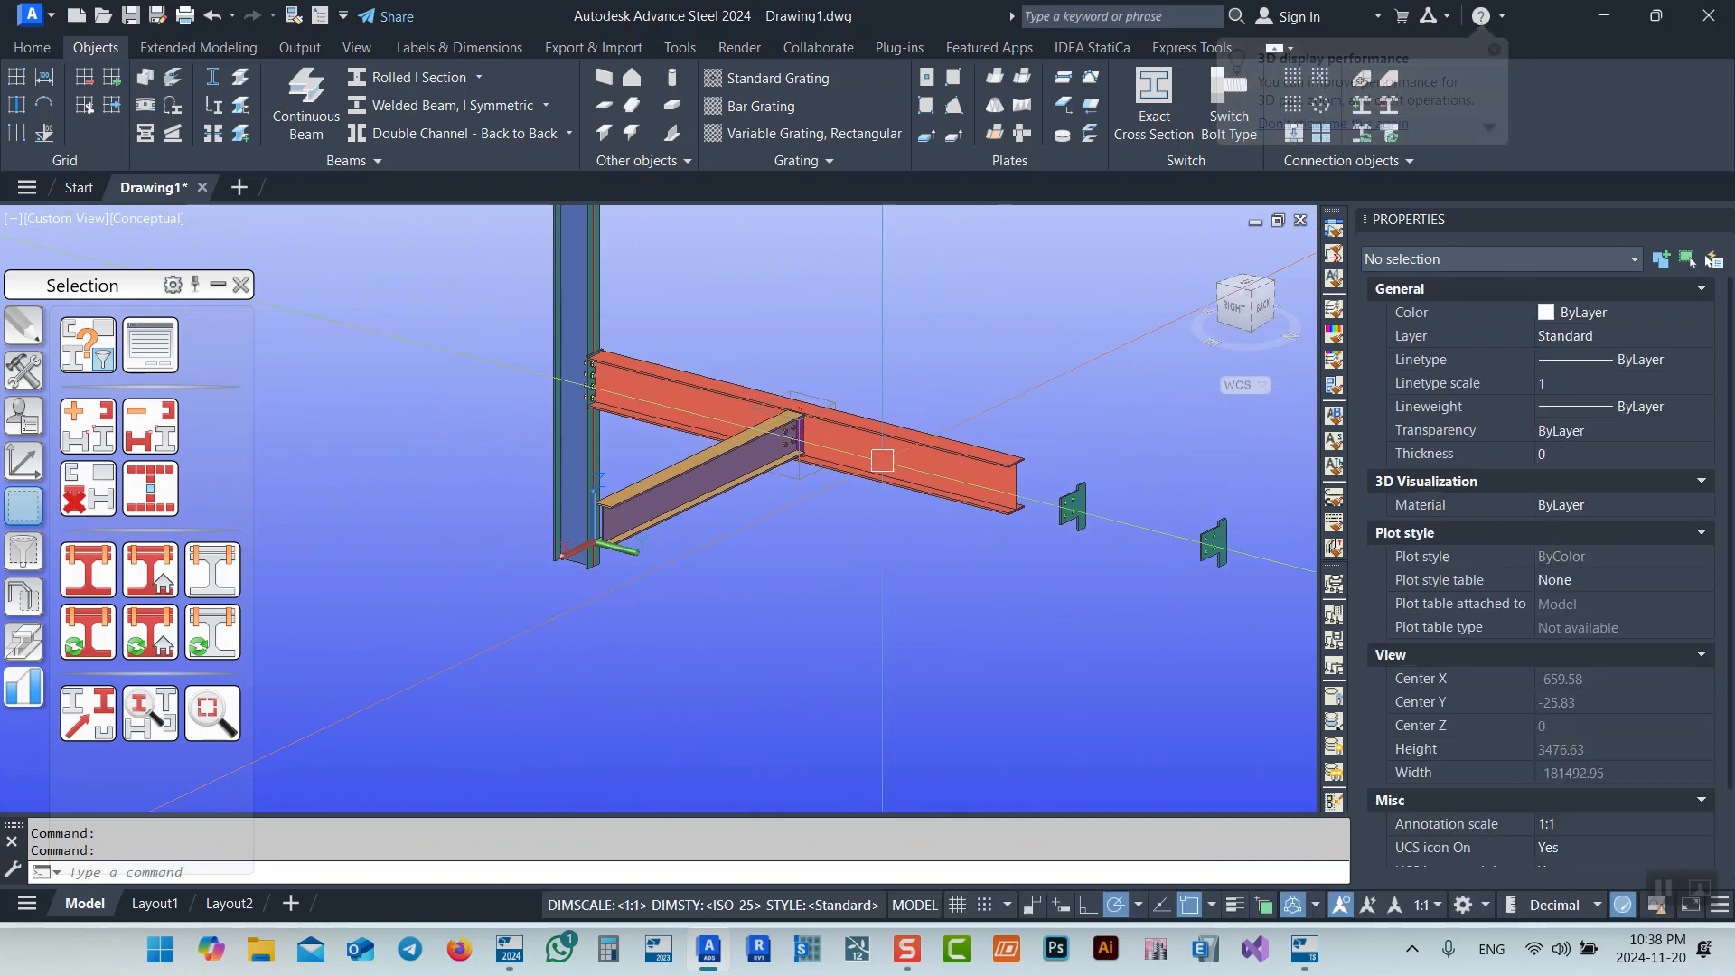
scroll(578, 344, up, 8)
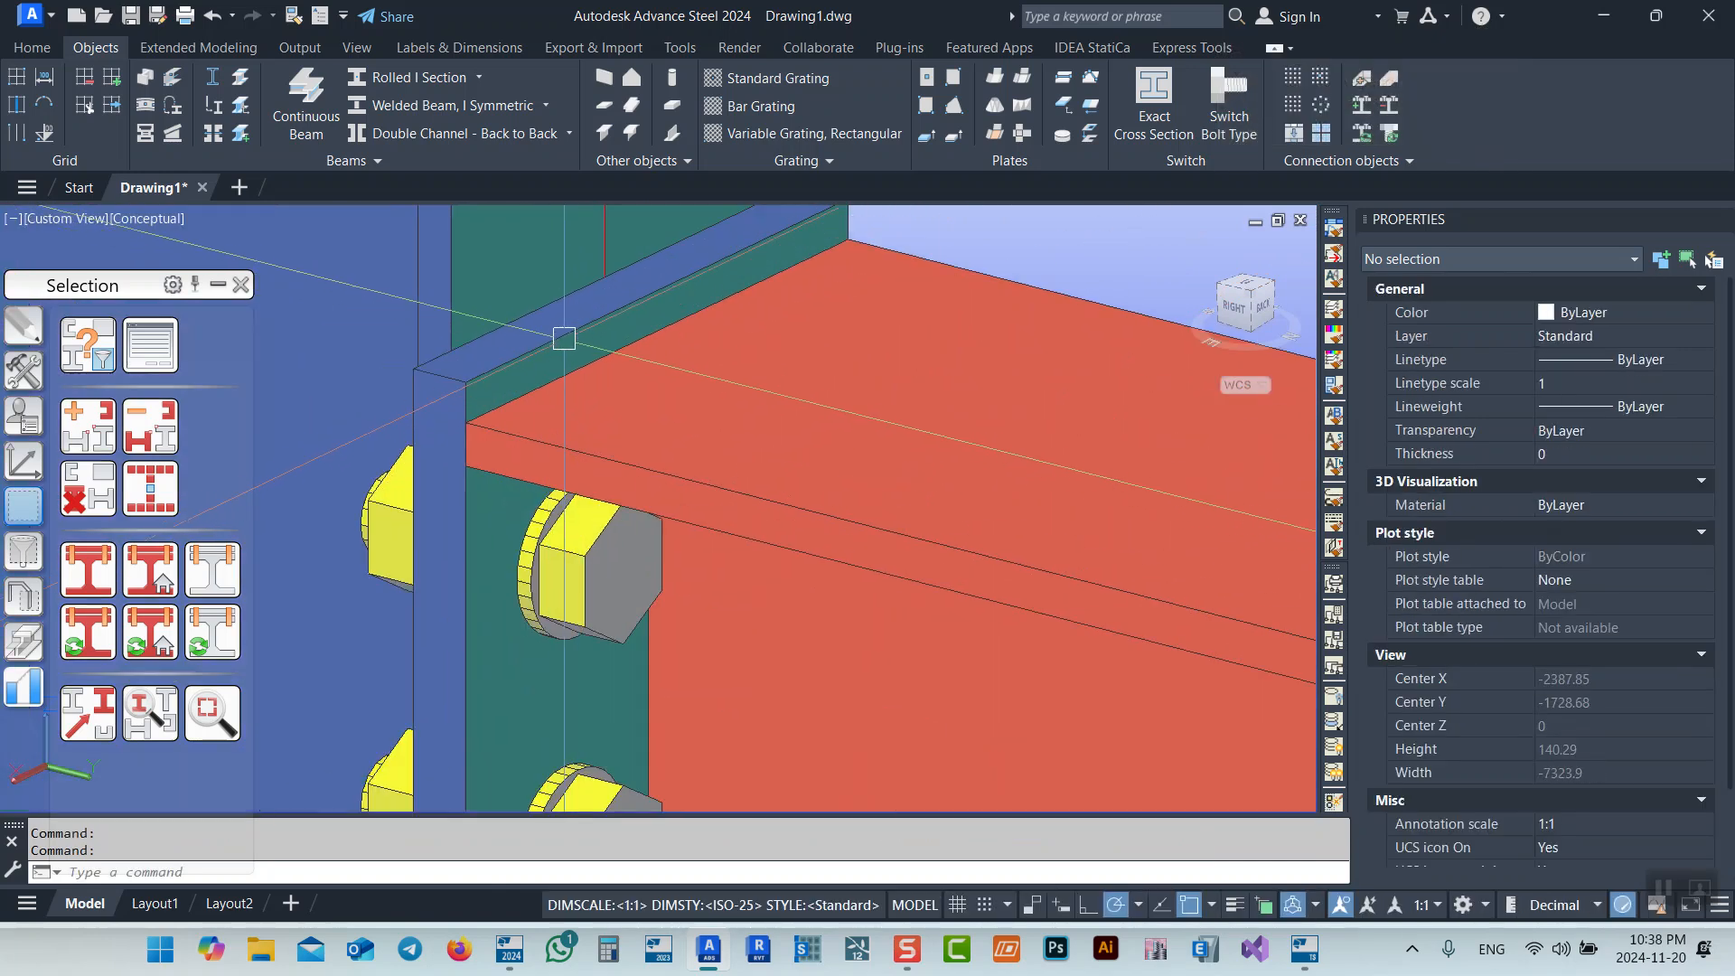
scroll(635, 316, down, 4)
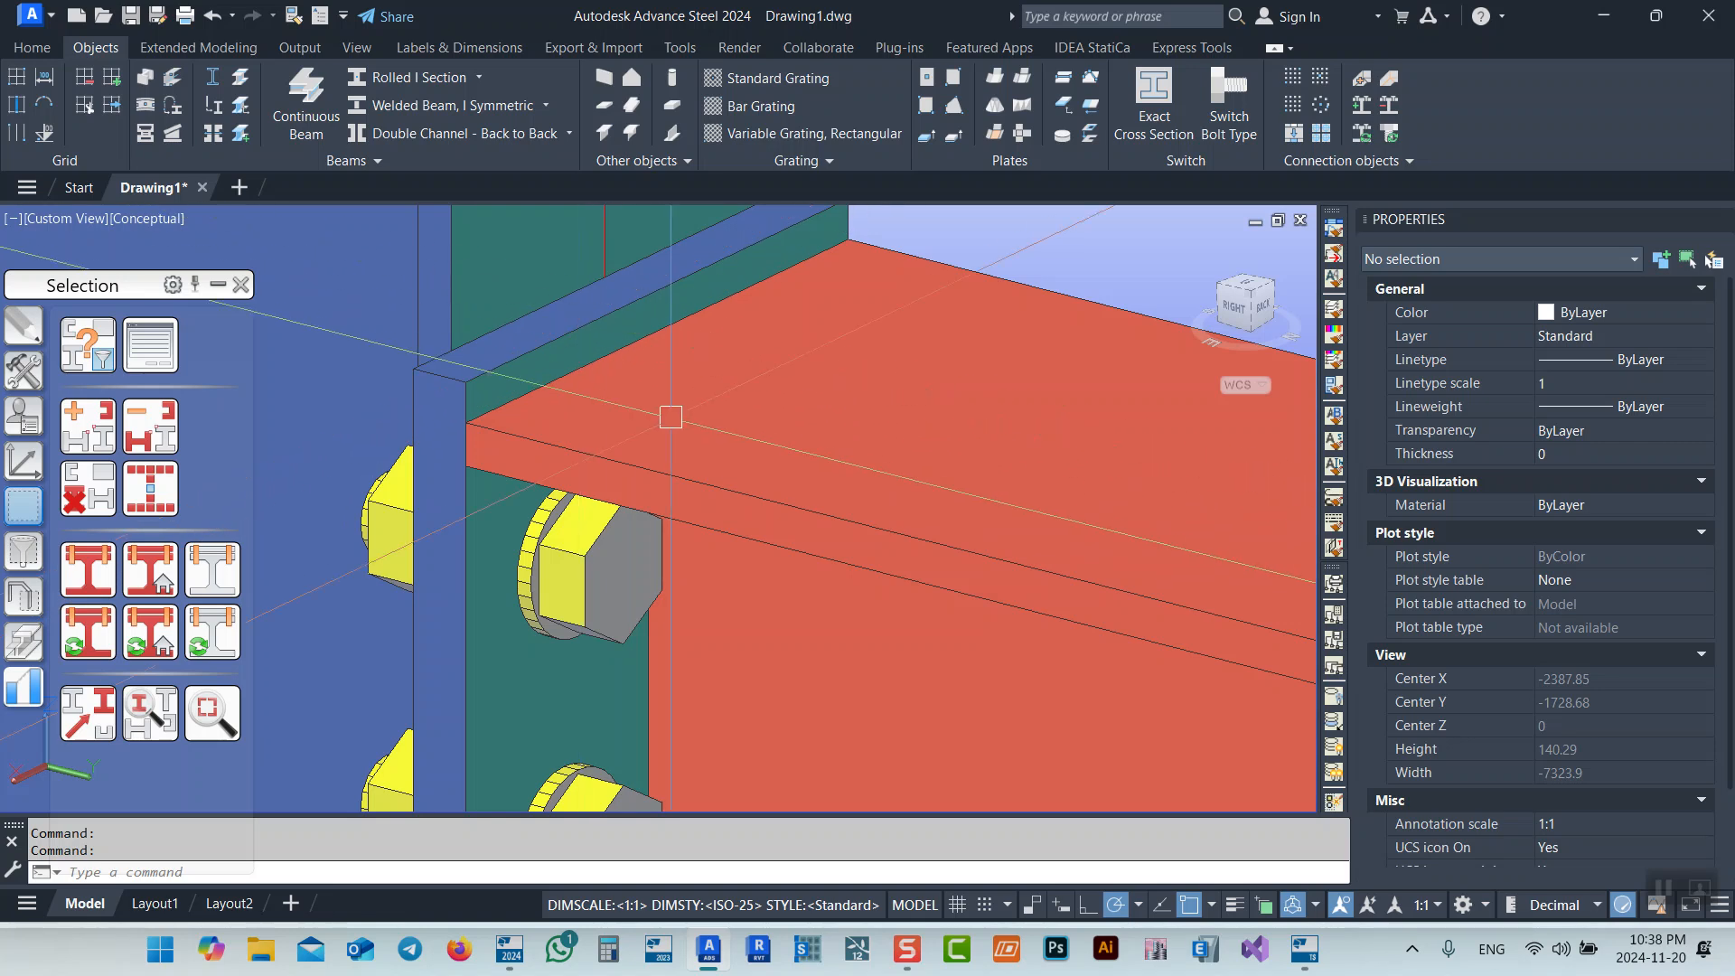
scroll(797, 457, down, 4)
Undo the visual style change, the marking and the weld deletion, and check the end plate's weld
key(ctrl+z)
key(ctrl+z)
key(ctrl+z)
key(ctrl+z)
key(ctrl+z)
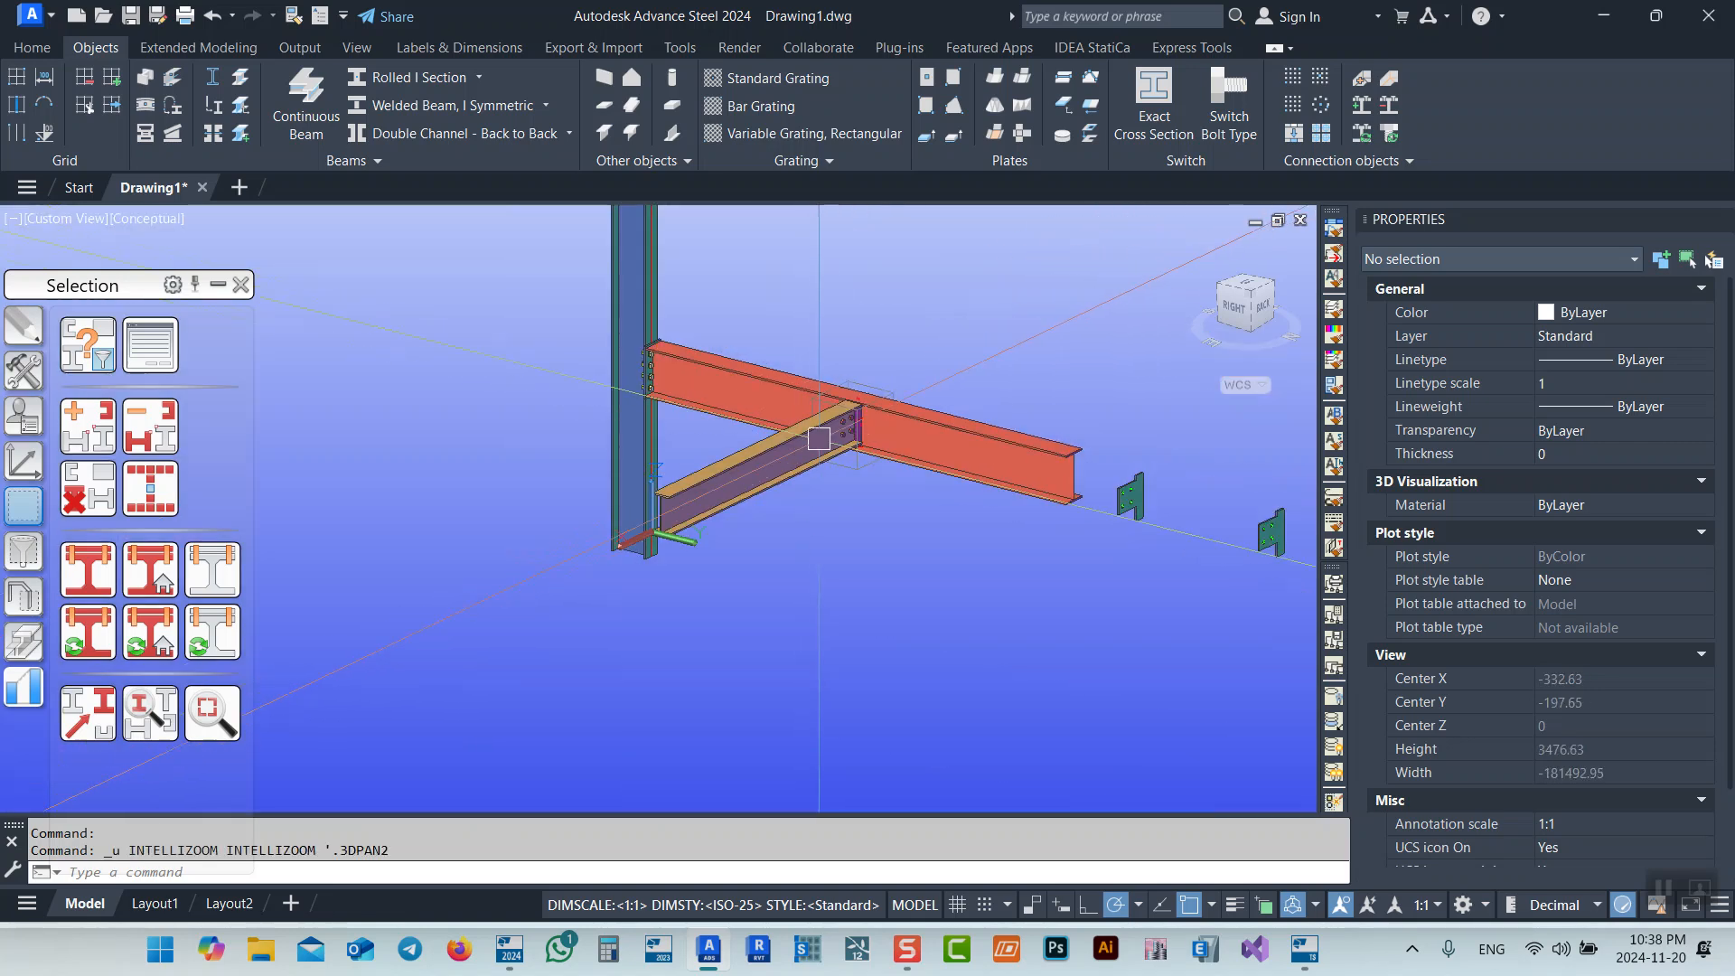
key(ctrl+z)
key(ctrl+z)
key(ctrl+z)
key(ctrl+z)
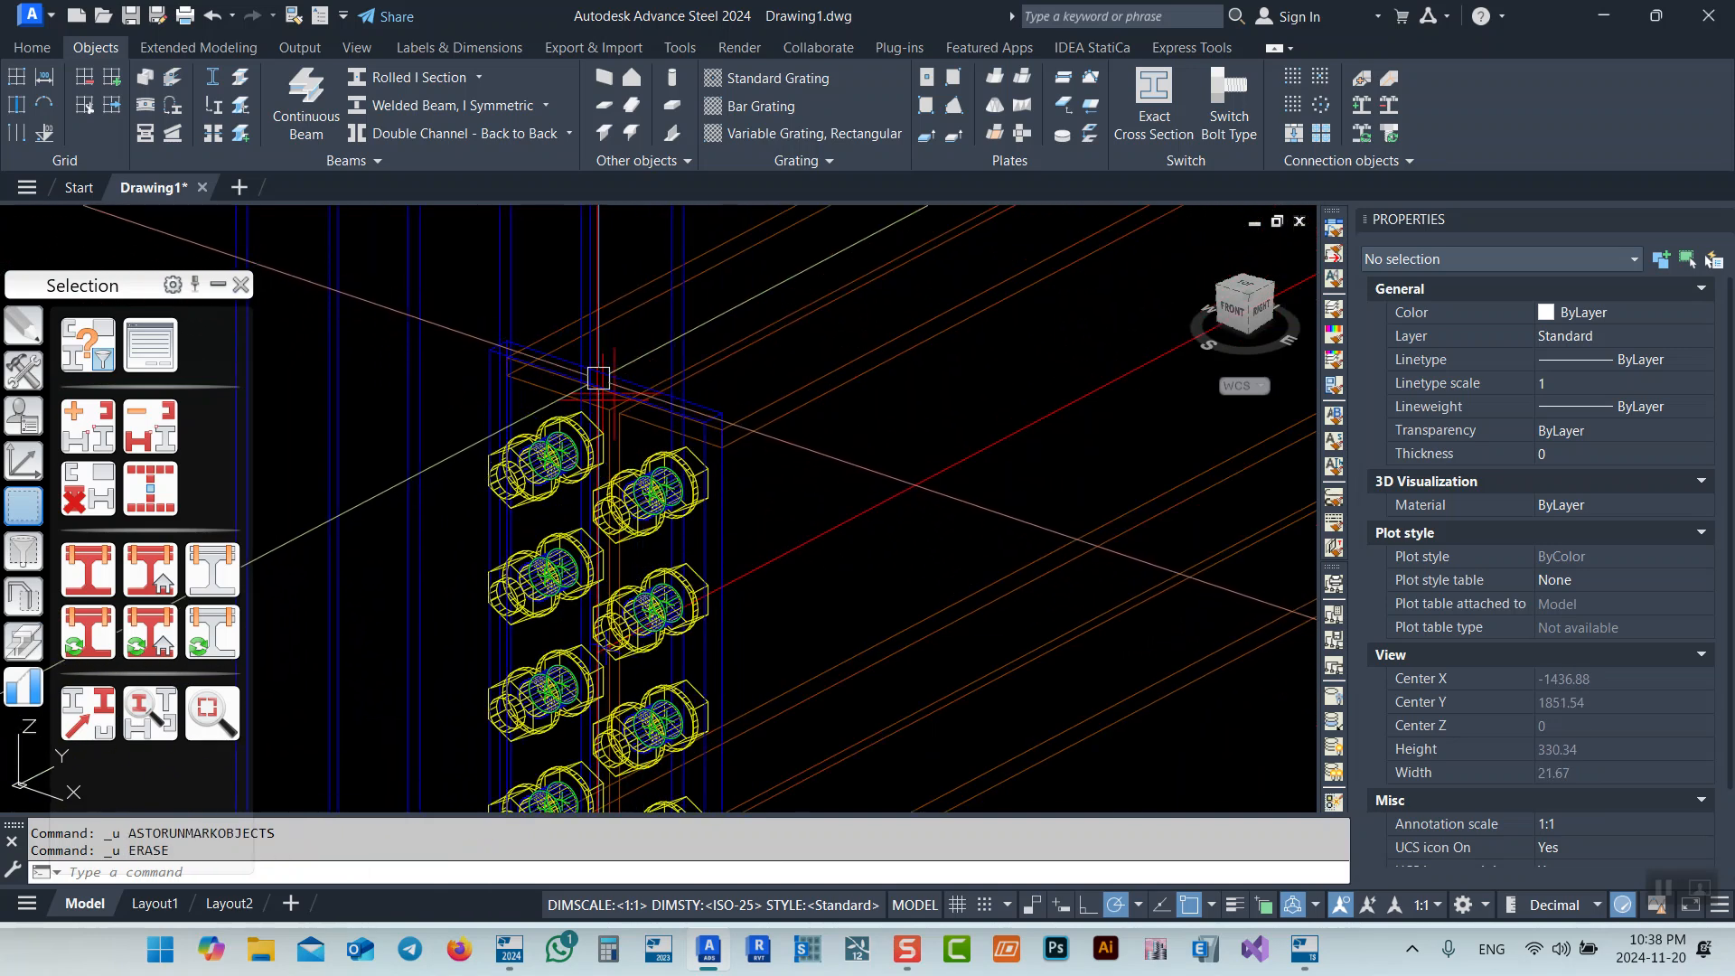
scroll(643, 394, up, 5)
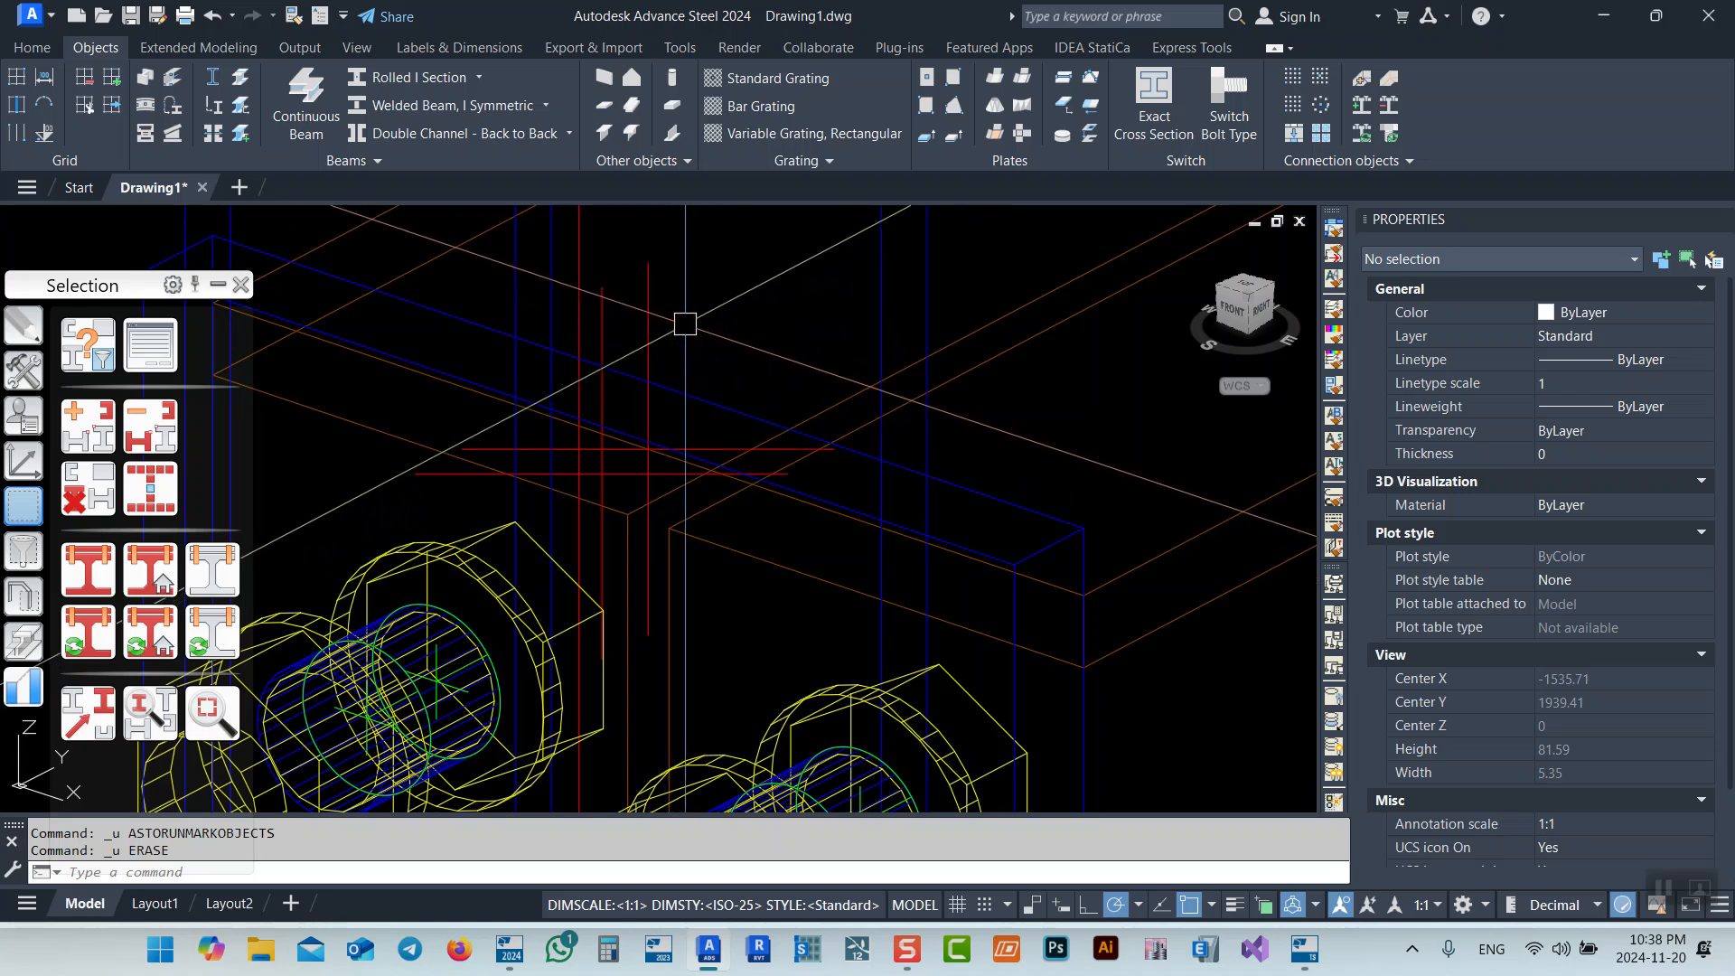
scroll(685, 417, down, 10)
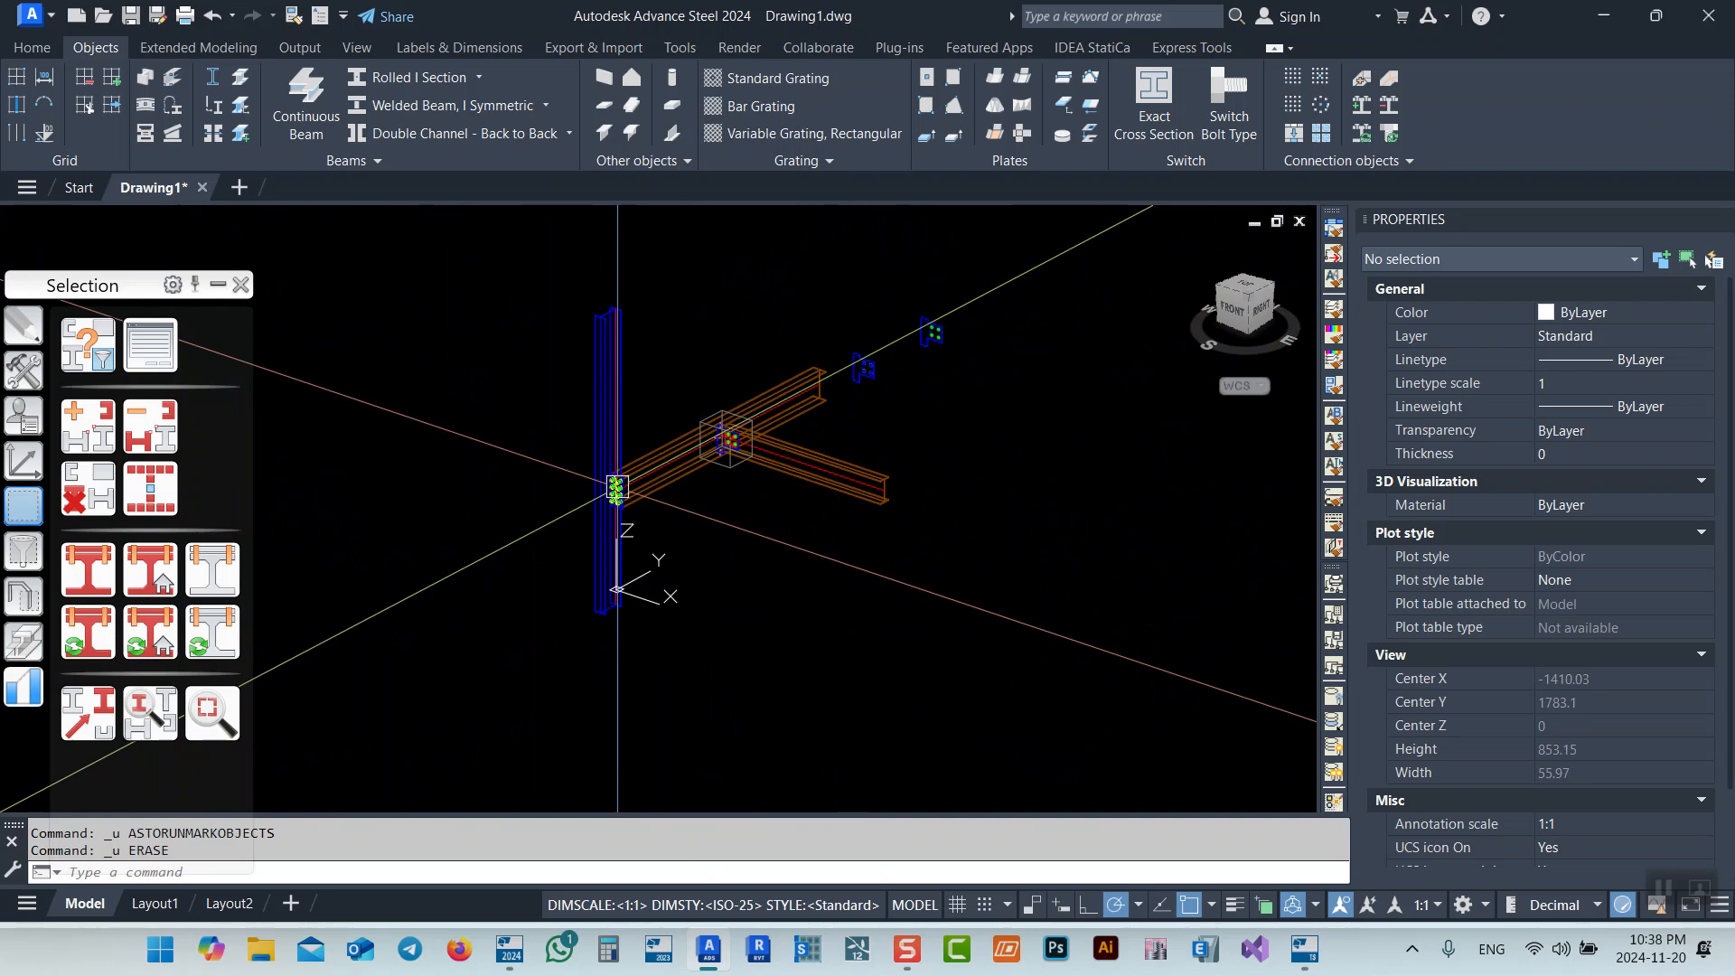
Select the marked weld on the beam's end plate and remove the nearer copied plate from its connection
middle_drag(671, 483, 896, 382)
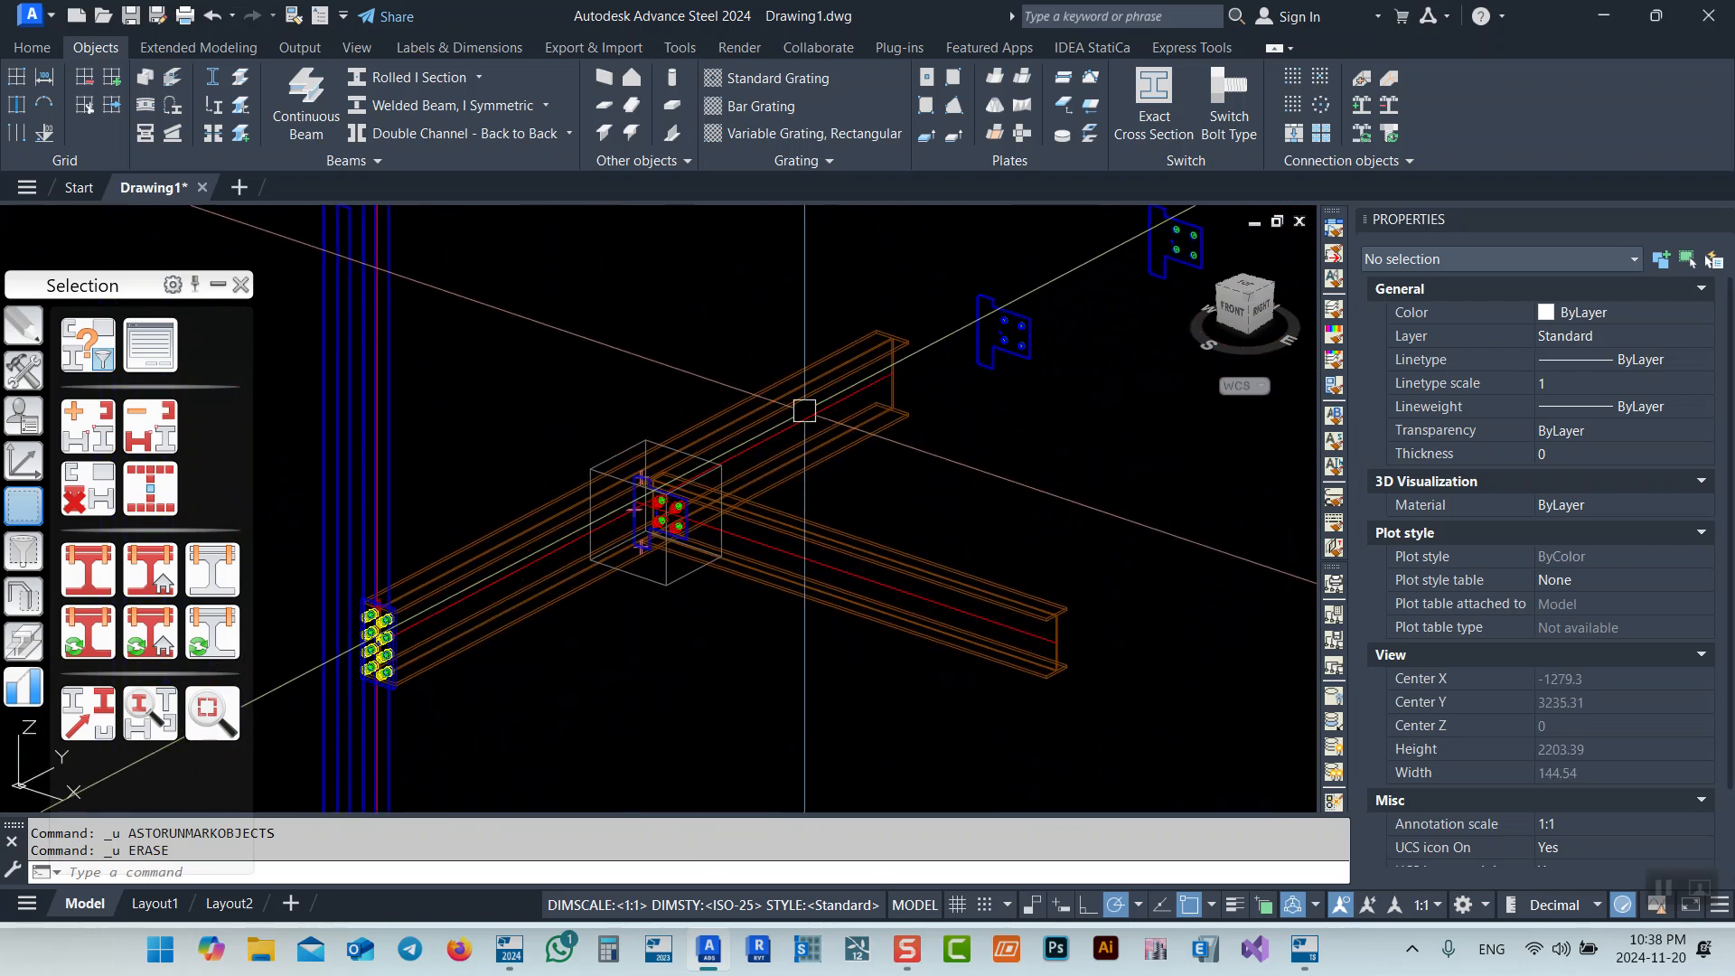
click(163, 491)
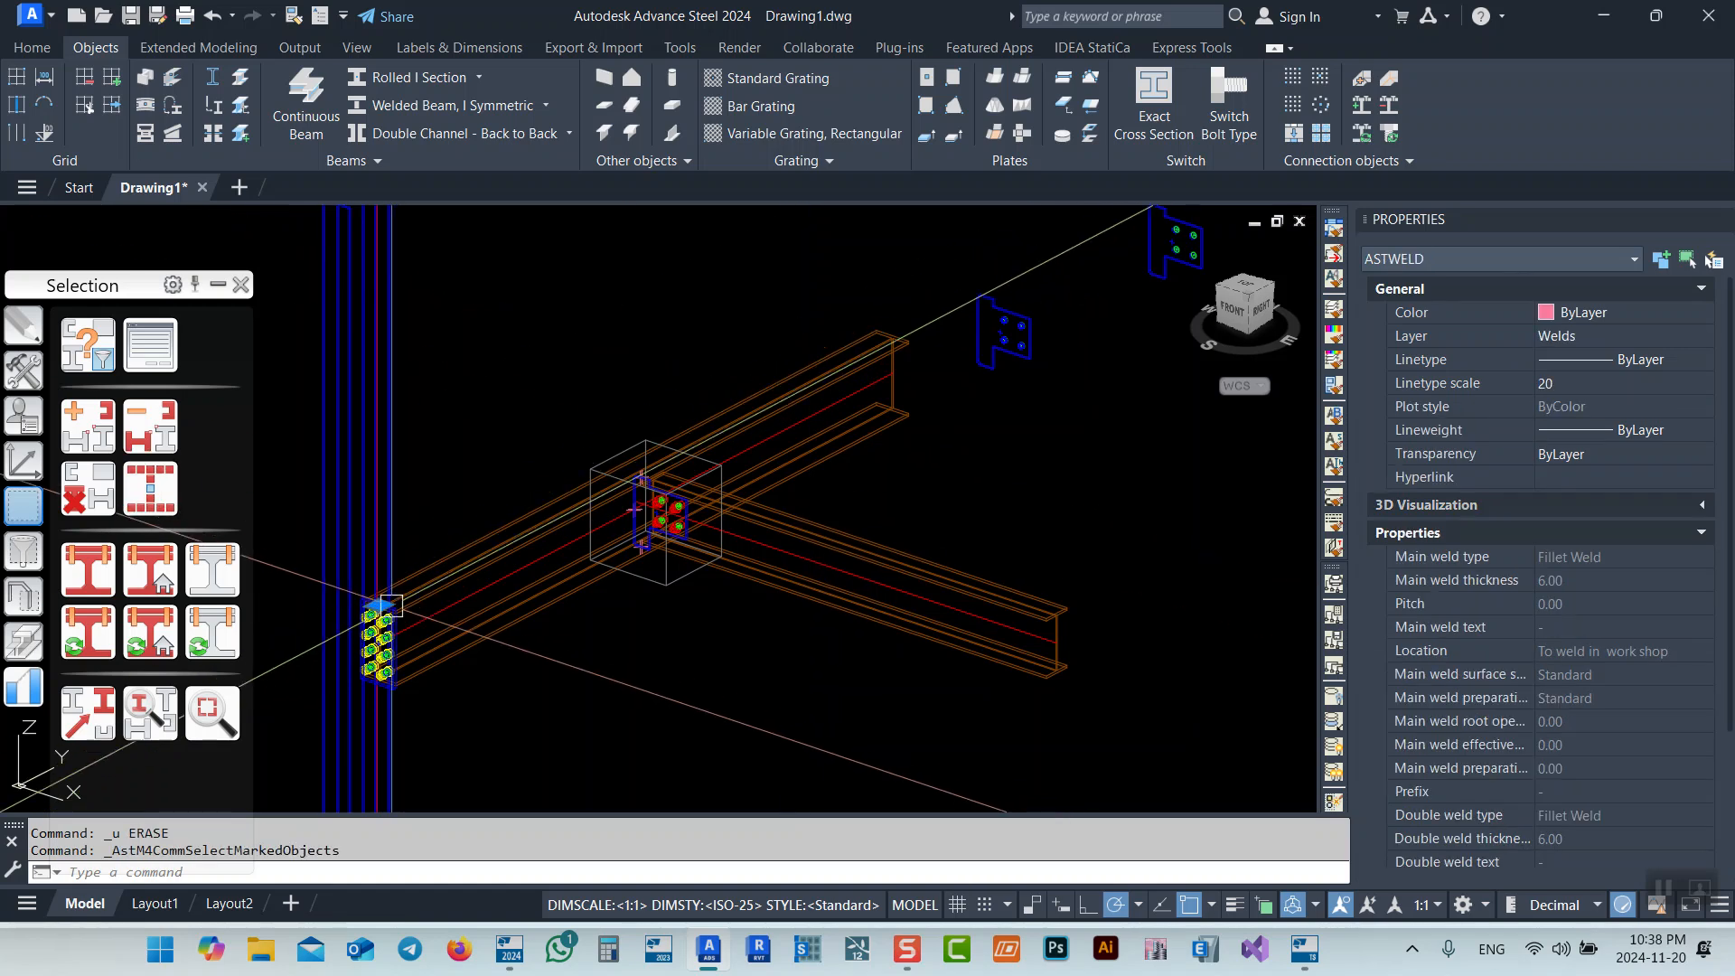
scroll(720, 492, down, 5)
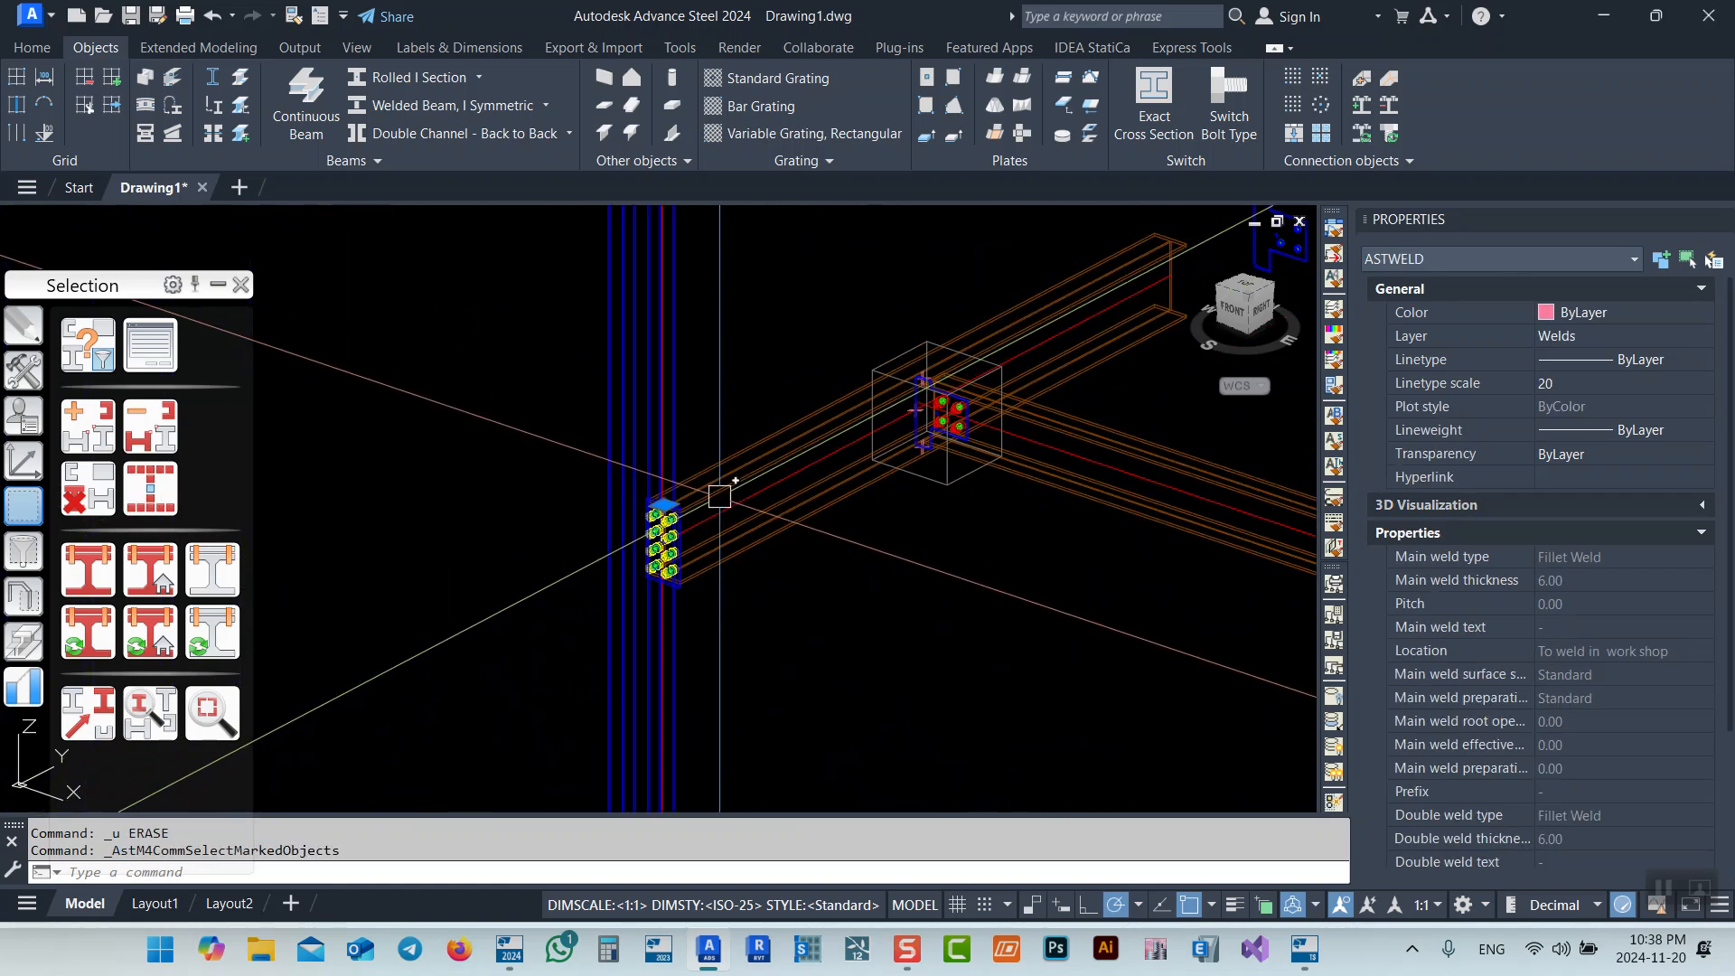
scroll(826, 507, up, 4)
middle_drag(985, 476, 953, 491)
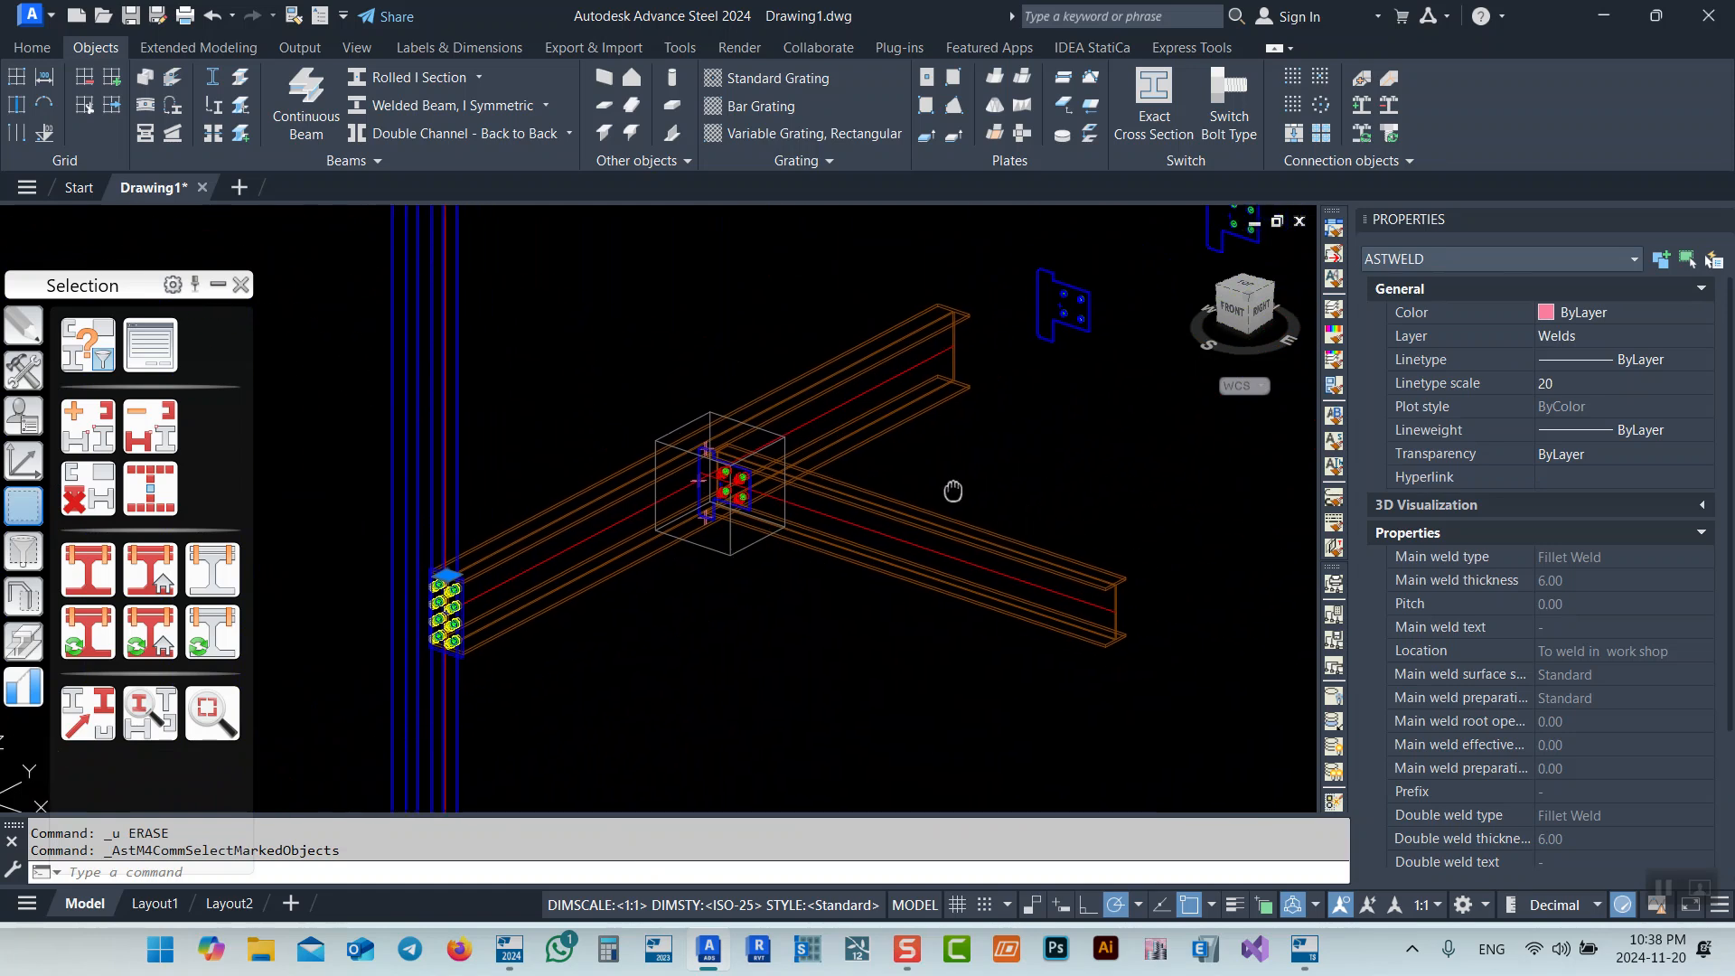
click(1392, 116)
click(1001, 284)
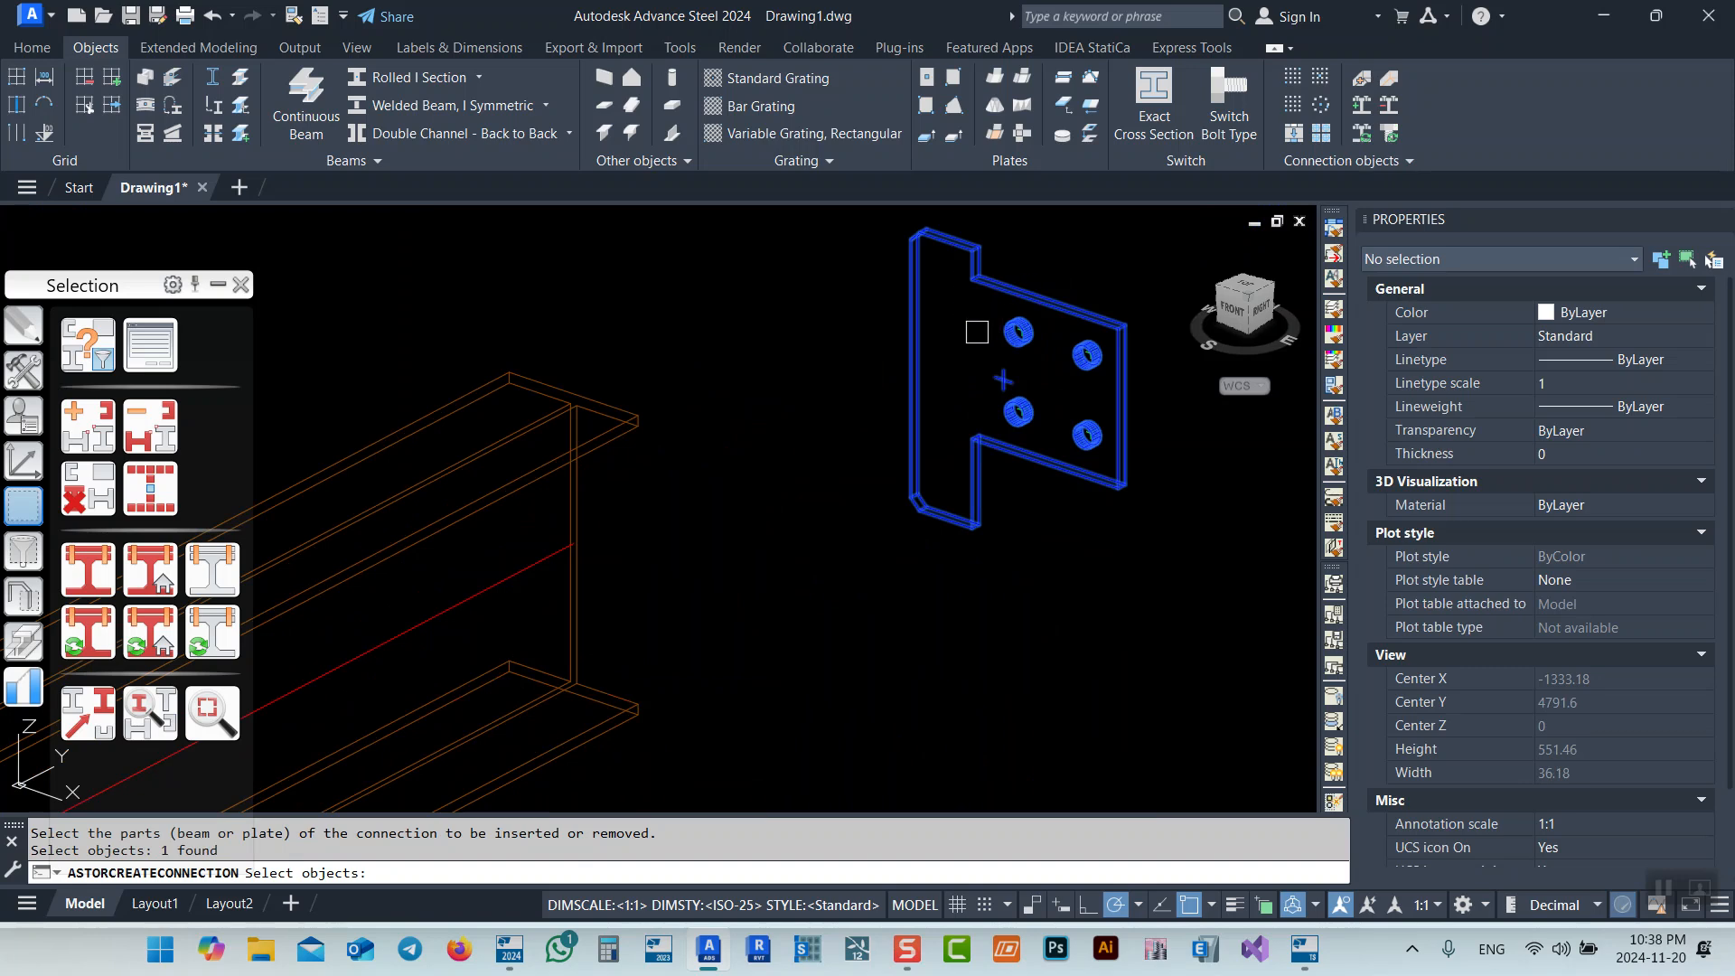
key(Return)
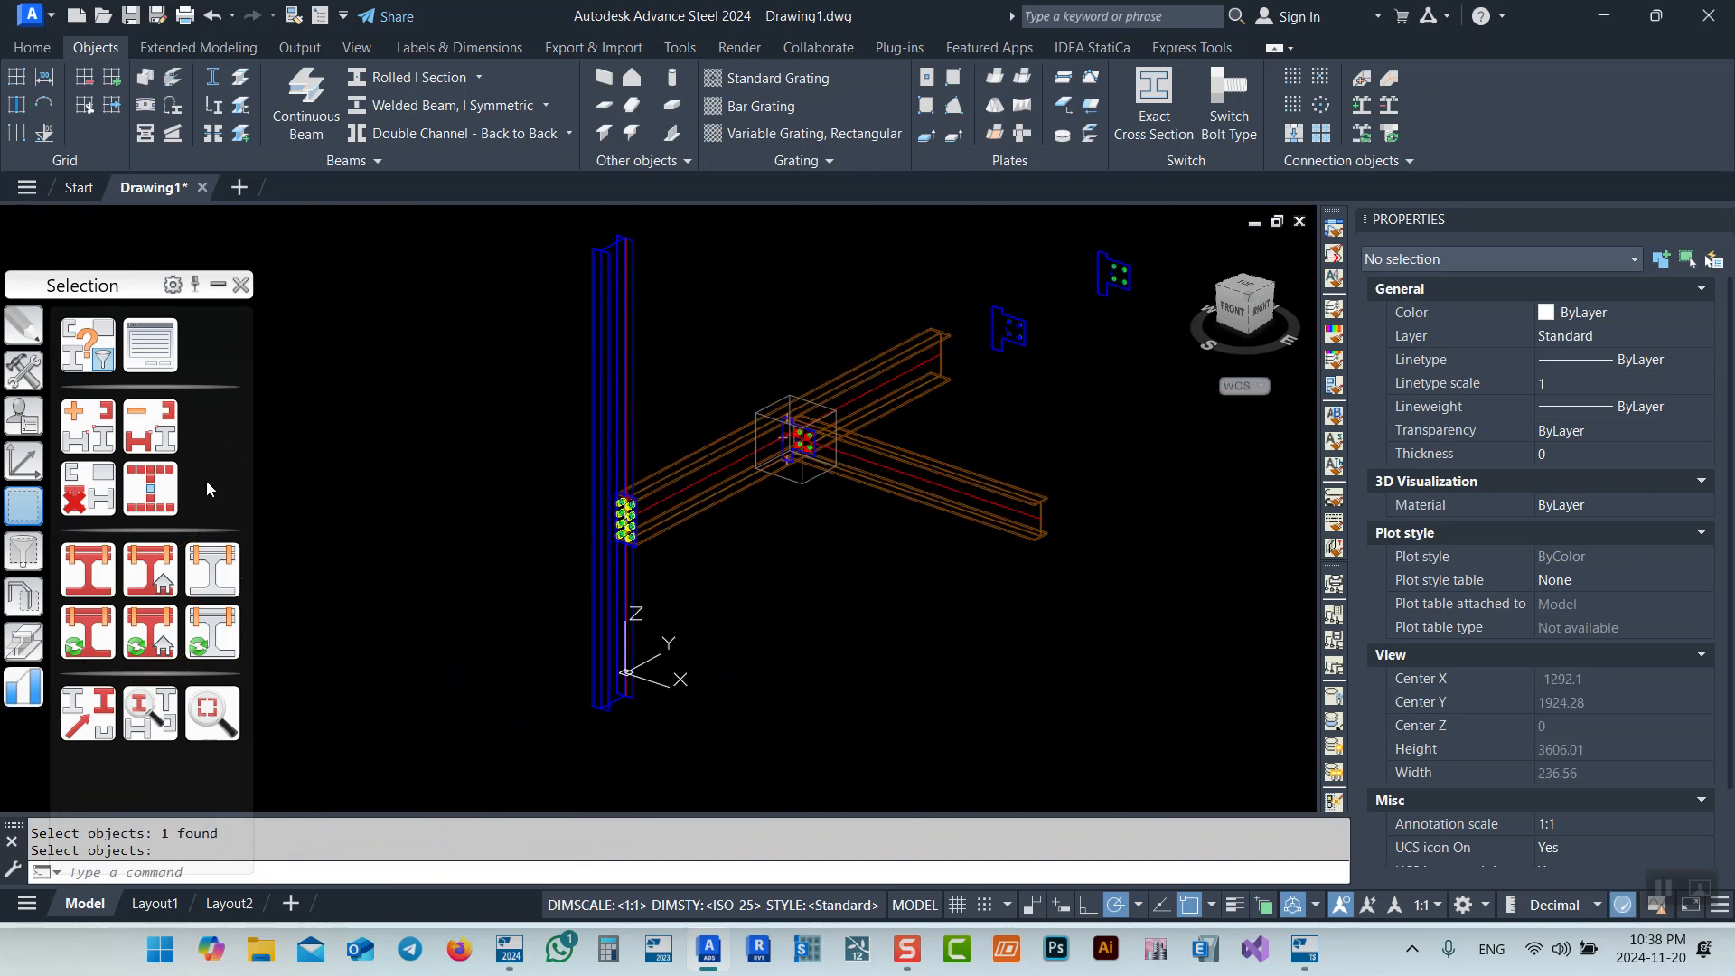
Mark the long beam's workshop-connected objects after the plate's removal from the weld and check the two copied plates
click(150, 569)
click(712, 459)
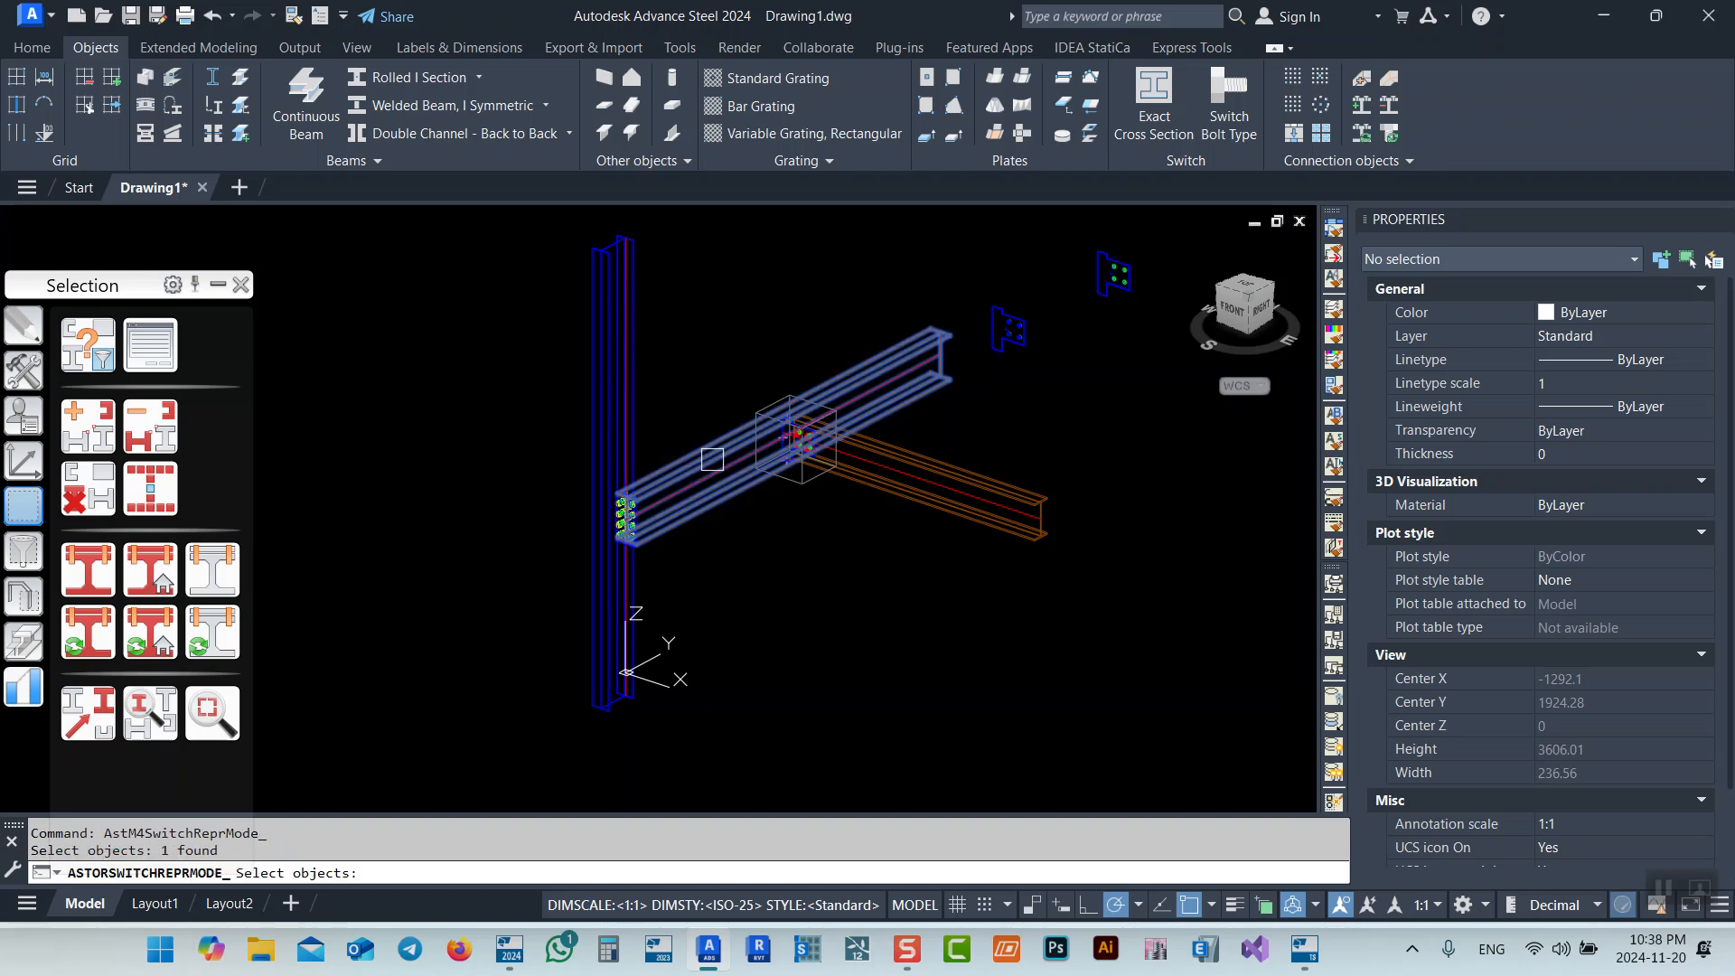
shift+middle_drag(876, 489, 861, 450)
scroll(858, 426, up, 6)
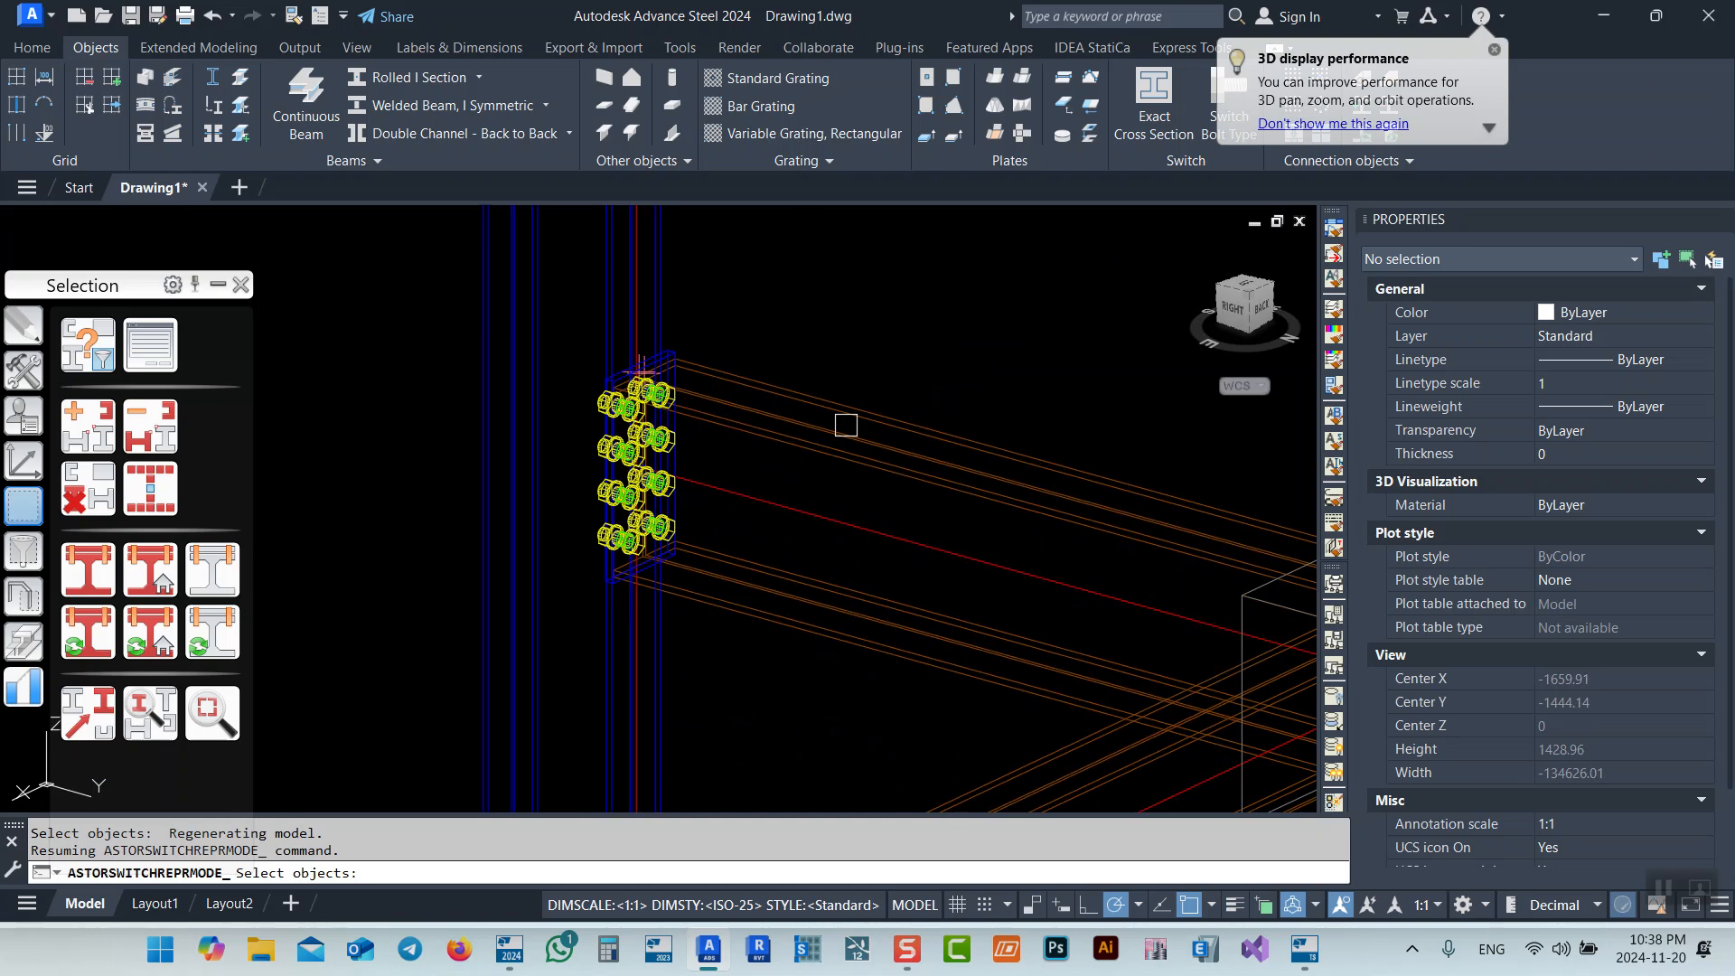
right_click(847, 424)
scroll(796, 452, down, 6)
middle_drag(1051, 531, 857, 468)
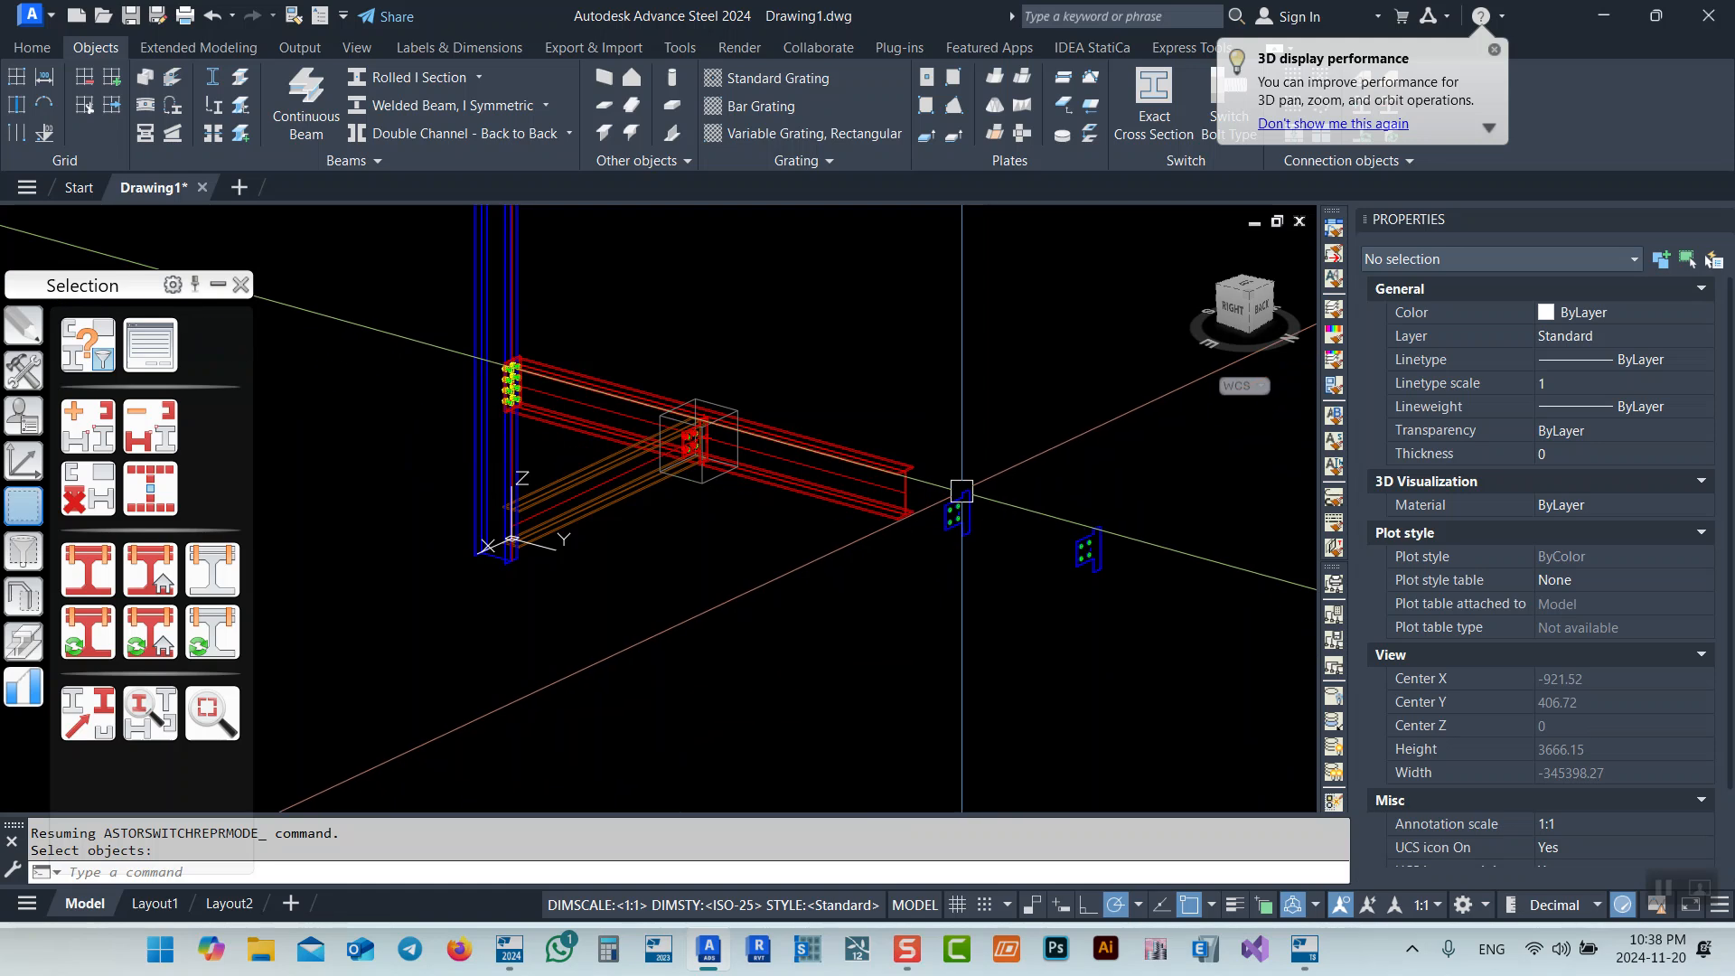
scroll(890, 477, up, 2)
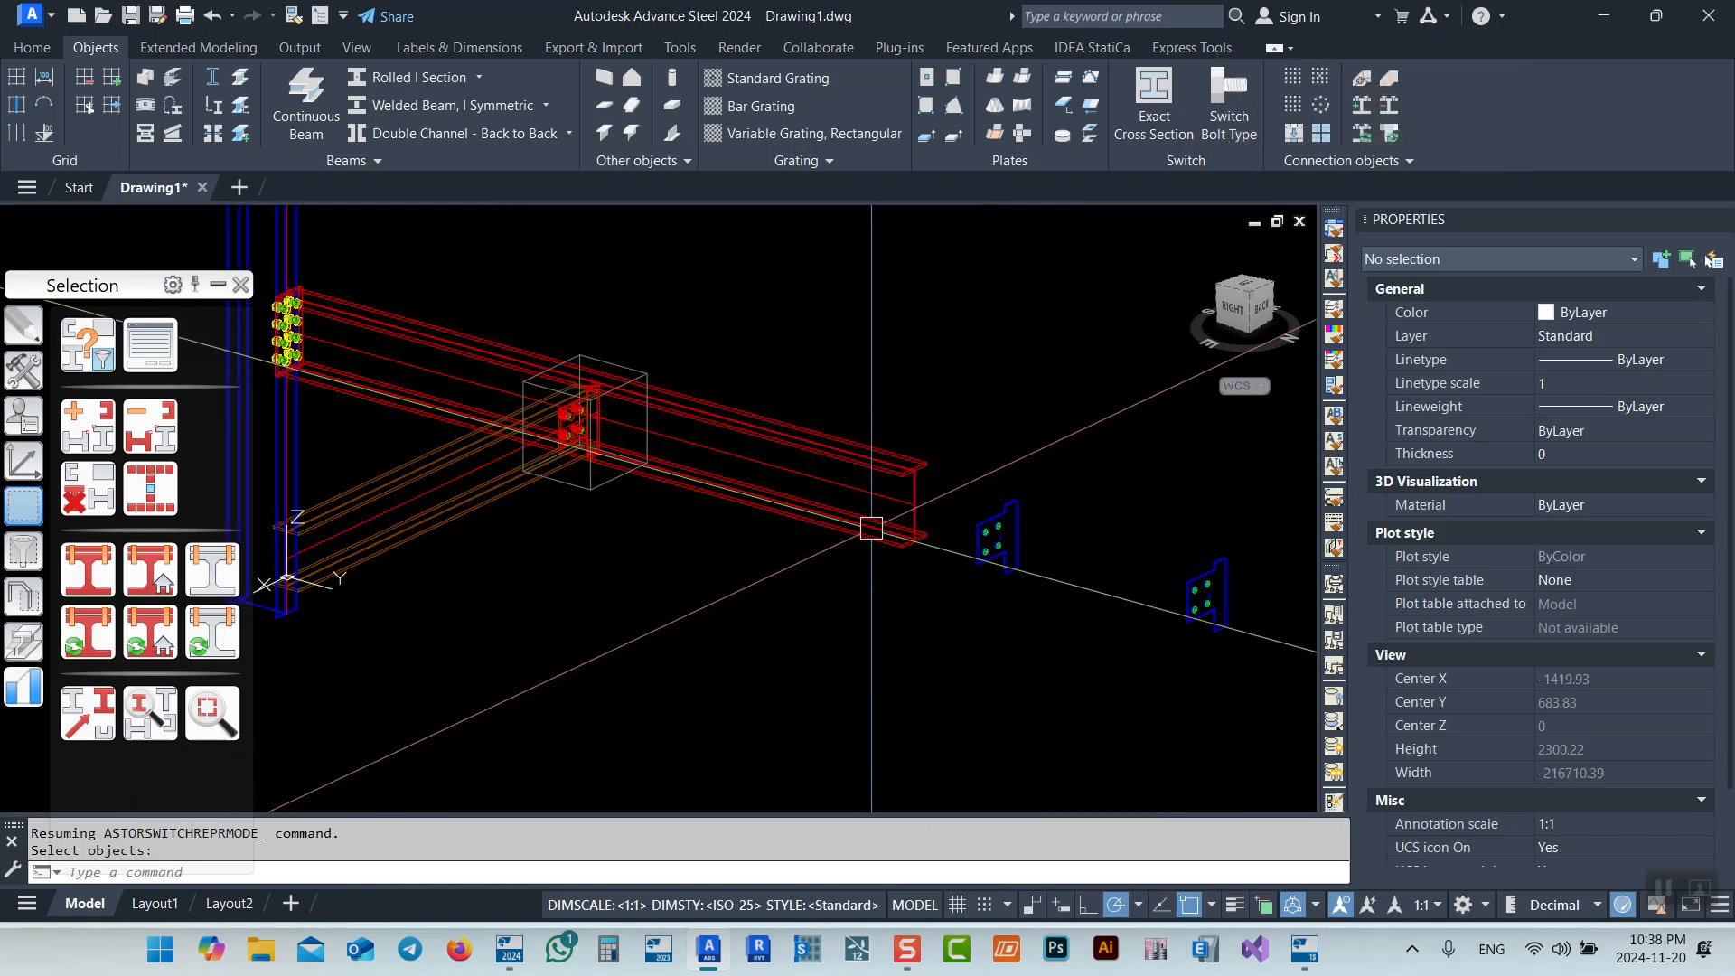